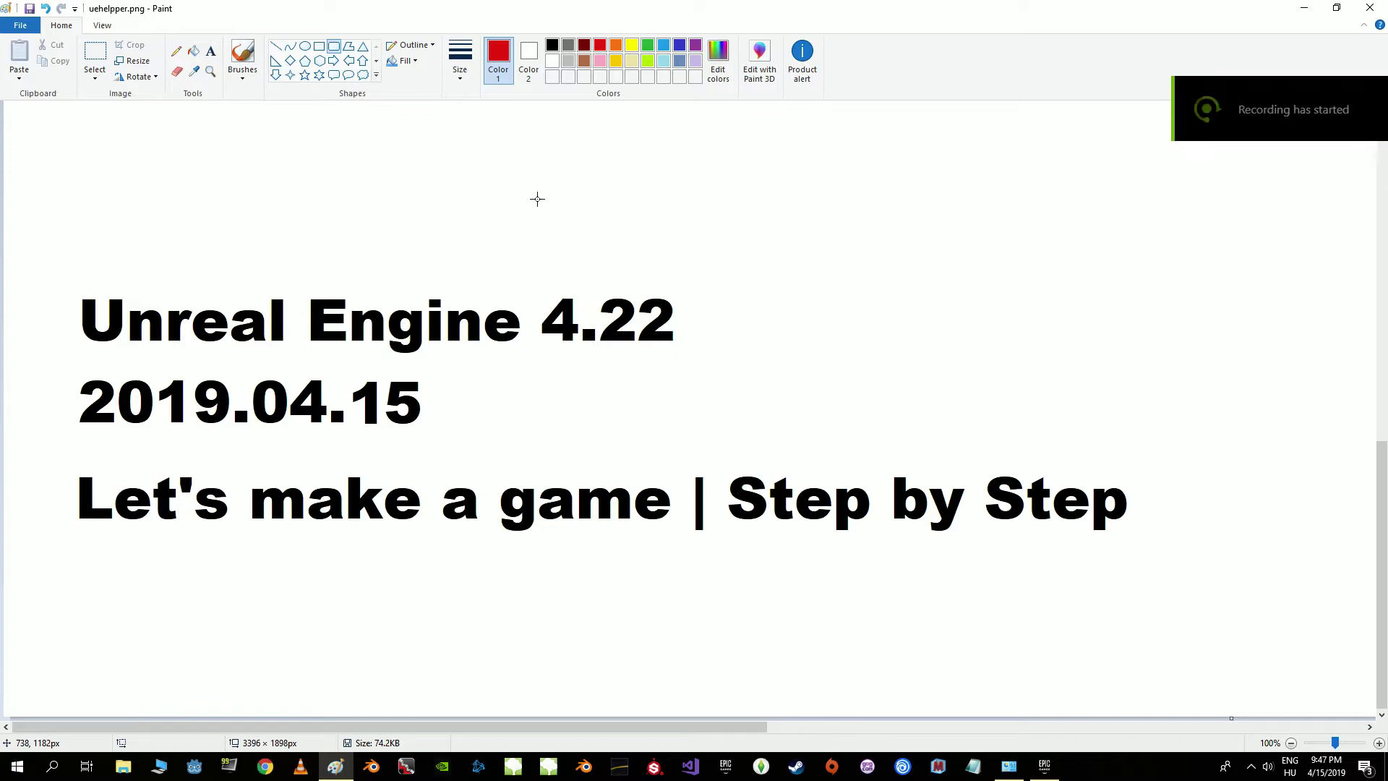
- Frame 'Let's make a game' and 'Step by Step' with red rounded boxes, then bring up the Epic Games Launcher
{"action": "left_click_drag", "start_coordinate": [47, 452], "coordinate": [684, 561]}
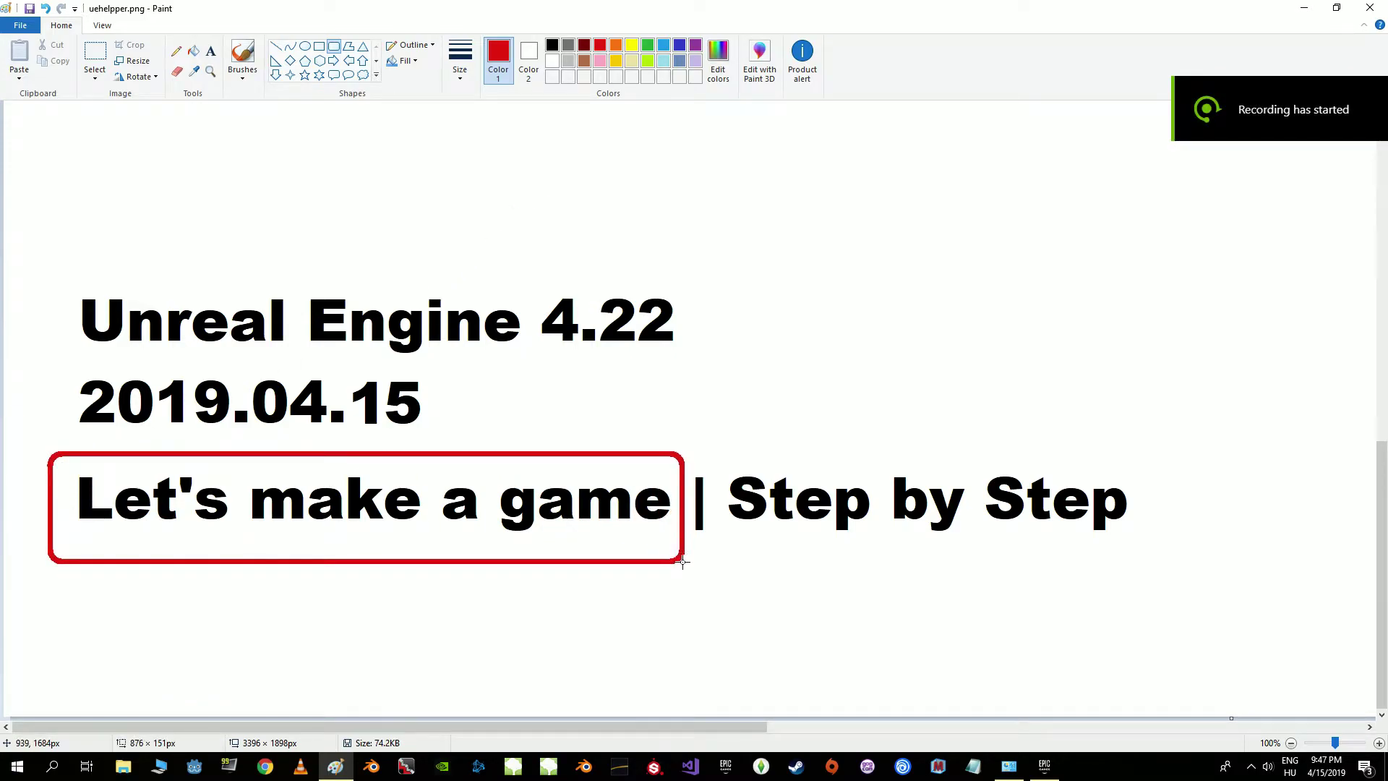
{"action": "left_click_drag", "start_coordinate": [722, 432], "coordinate": [1153, 578]}
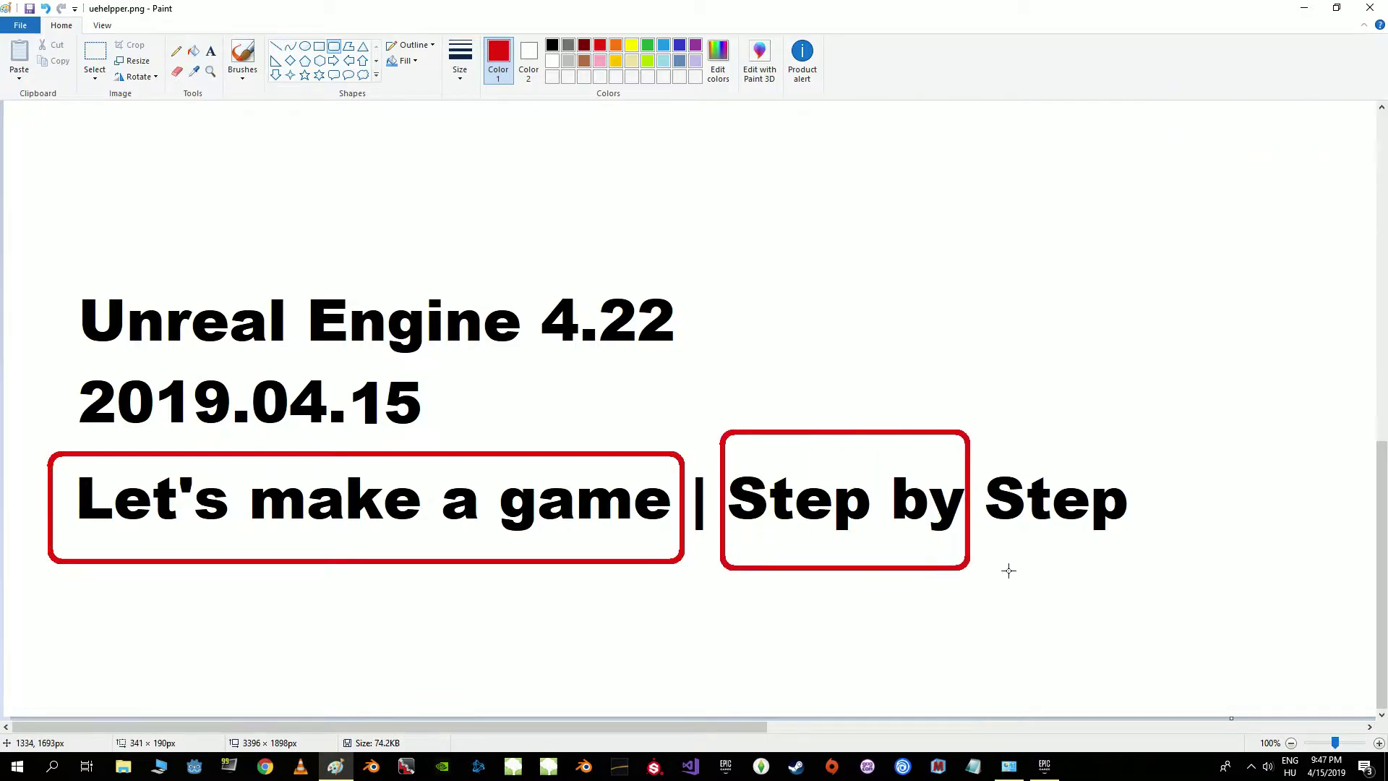
{"action": "left_click", "coordinate": [847, 343]}
{"action": "left_click", "coordinate": [1044, 766]}
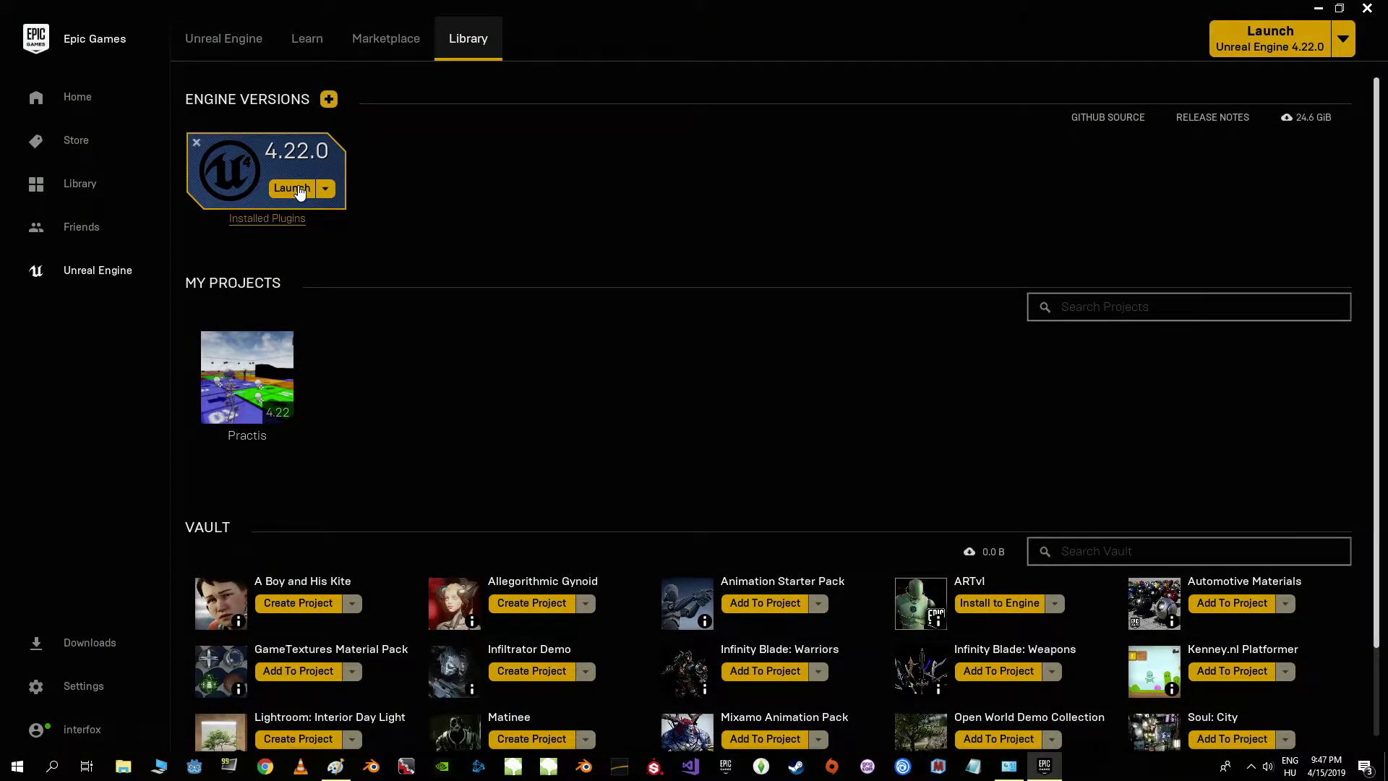
- Launch Unreal Engine 4.22.0 from the launcher Library
{"action": "left_click", "coordinate": [299, 190]}
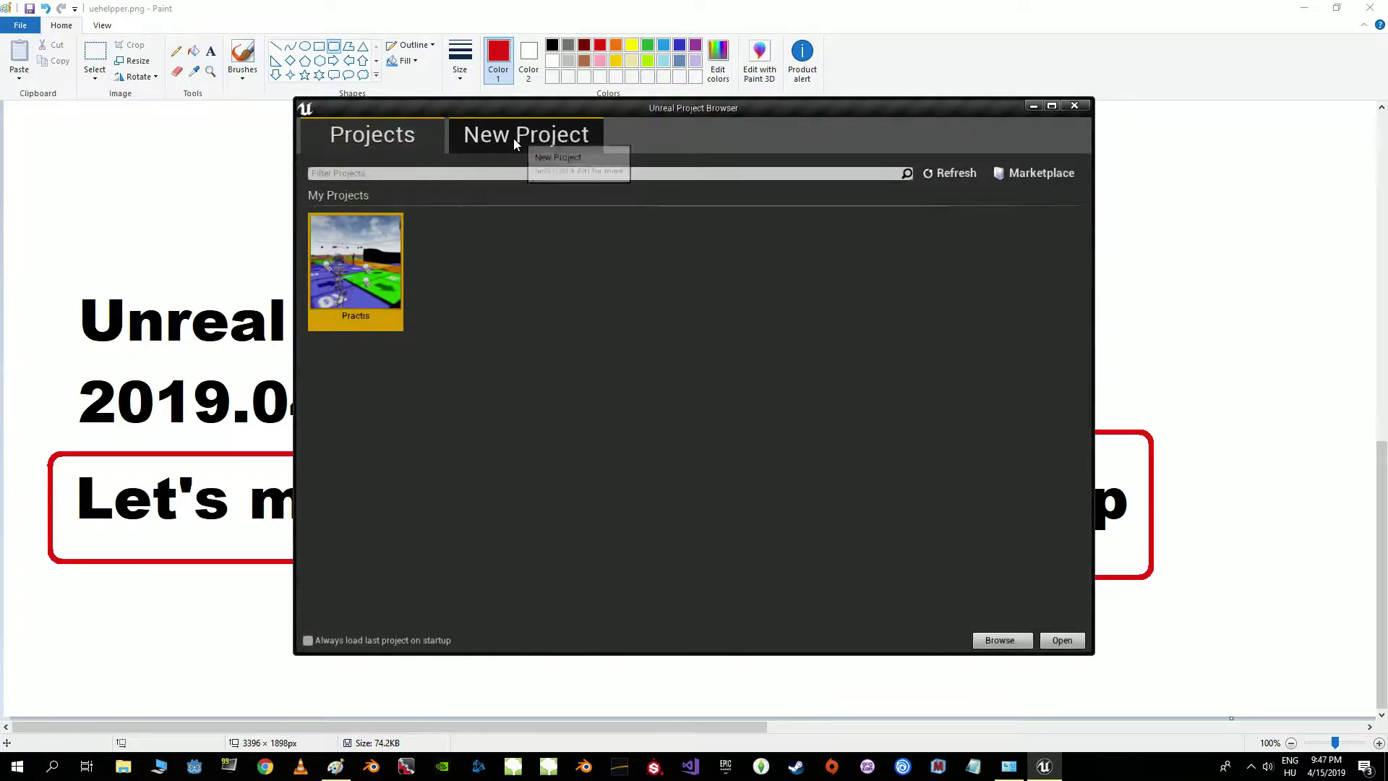
- Create a Blank Blueprint project called Youtube_Project with No Starter Content
{"action": "left_click", "coordinate": [514, 137]}
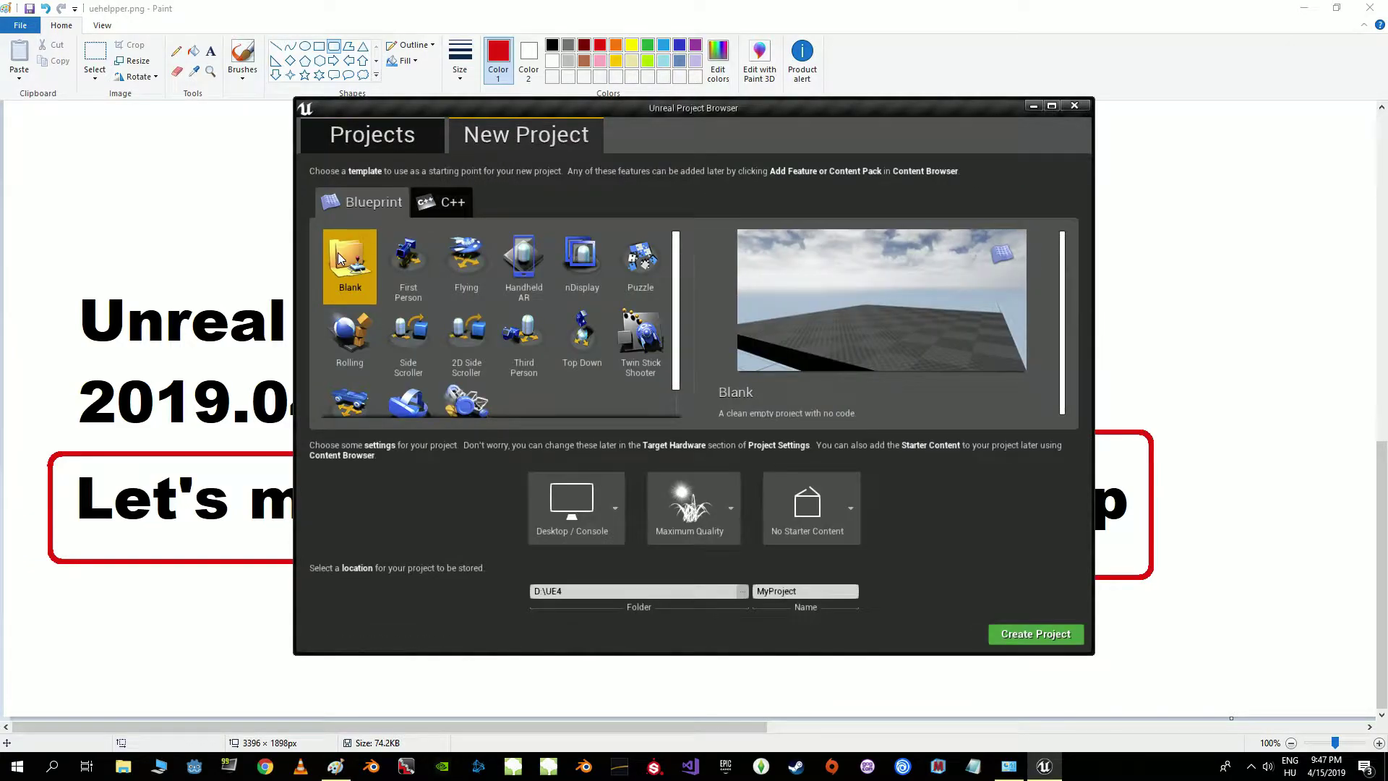
{"action": "left_click", "coordinate": [808, 590]}
{"action": "type", "text": "Youtube_"}
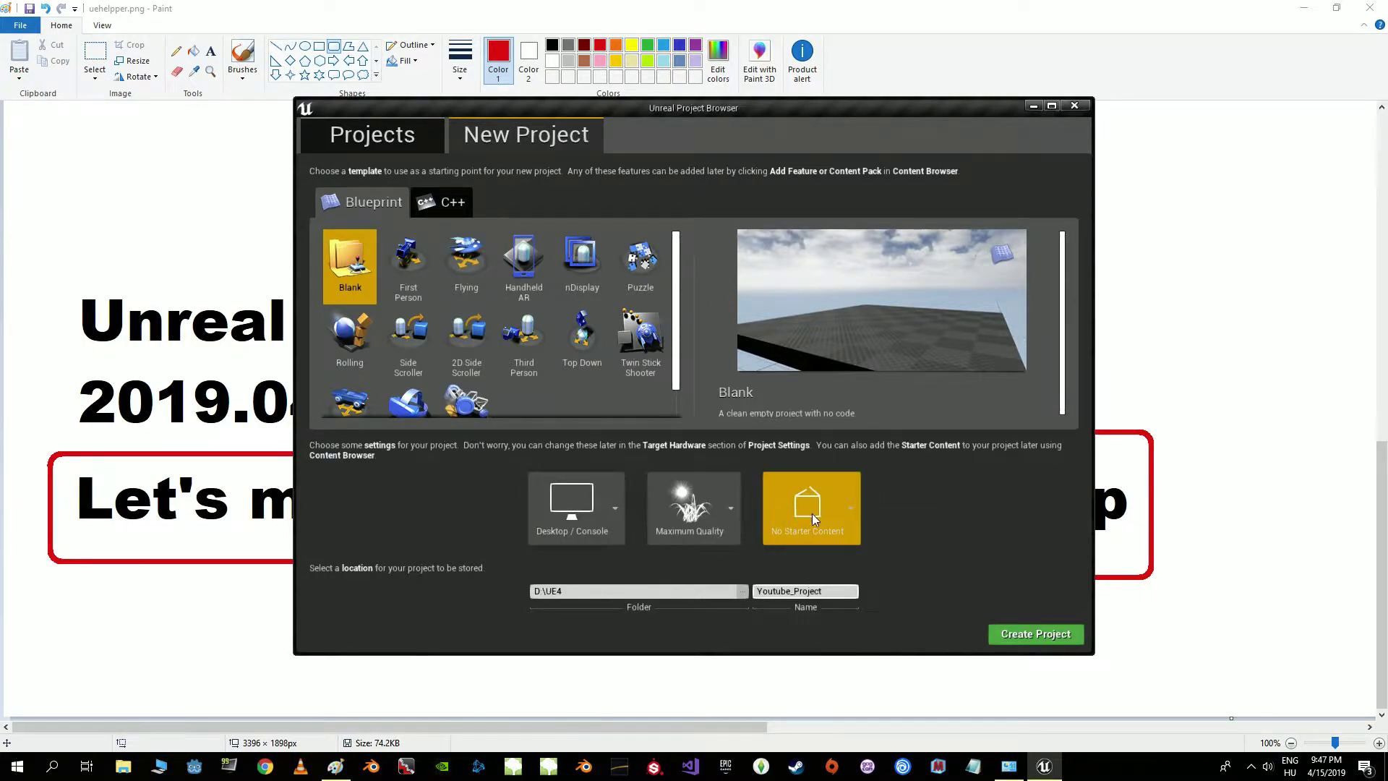
{"action": "left_click", "coordinate": [1034, 635]}
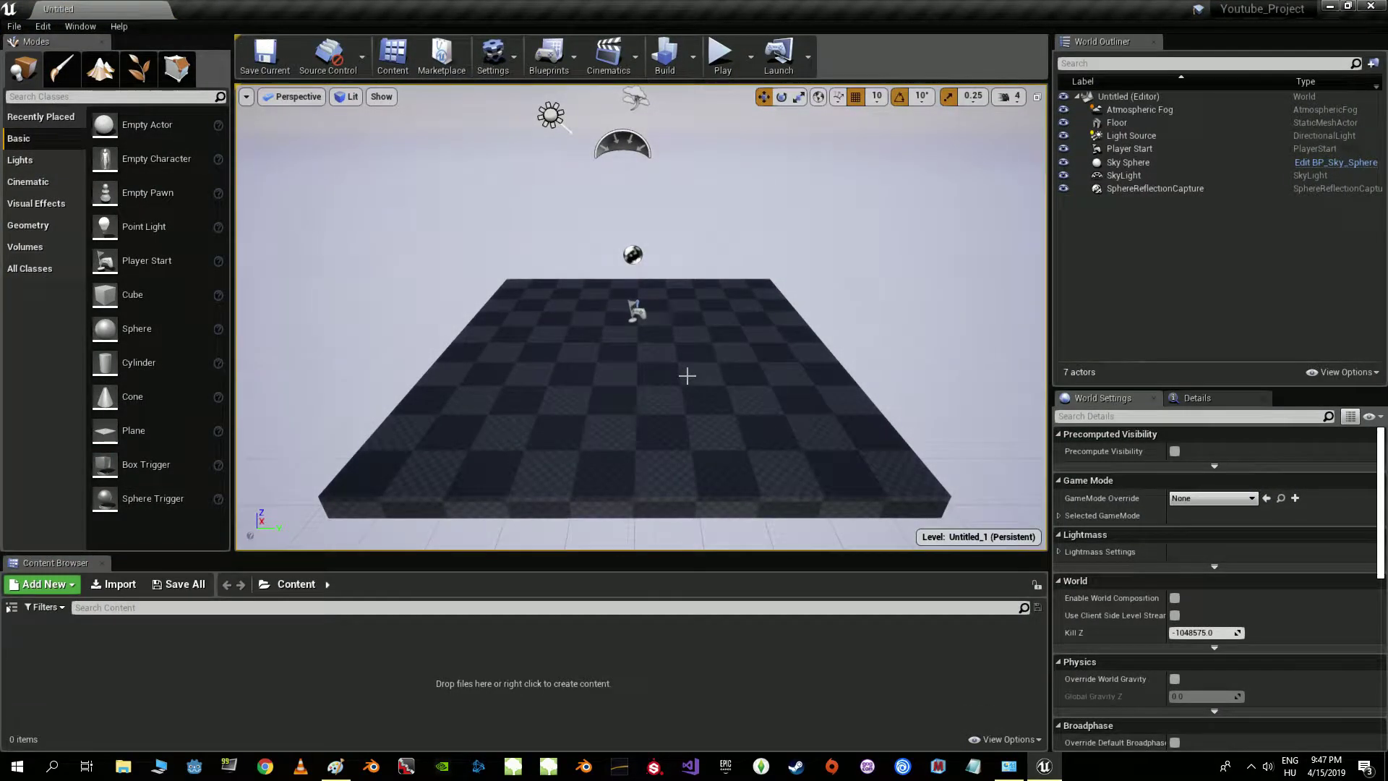
- Select all seven default actors in the World Outliner and delete them, confirming Yes All
{"action": "left_click", "coordinate": [1139, 109]}
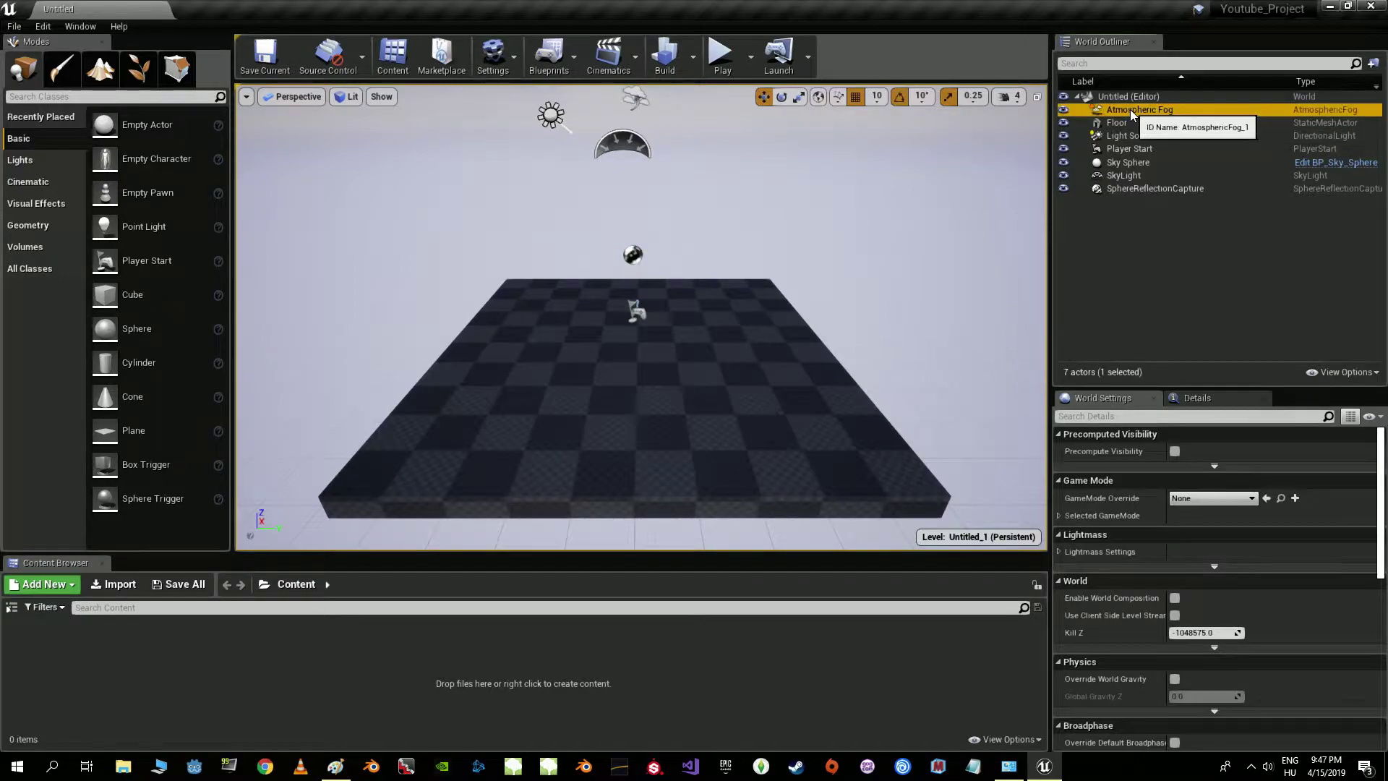
{"action": "left_click", "coordinate": [1126, 192], "text": "shift"}
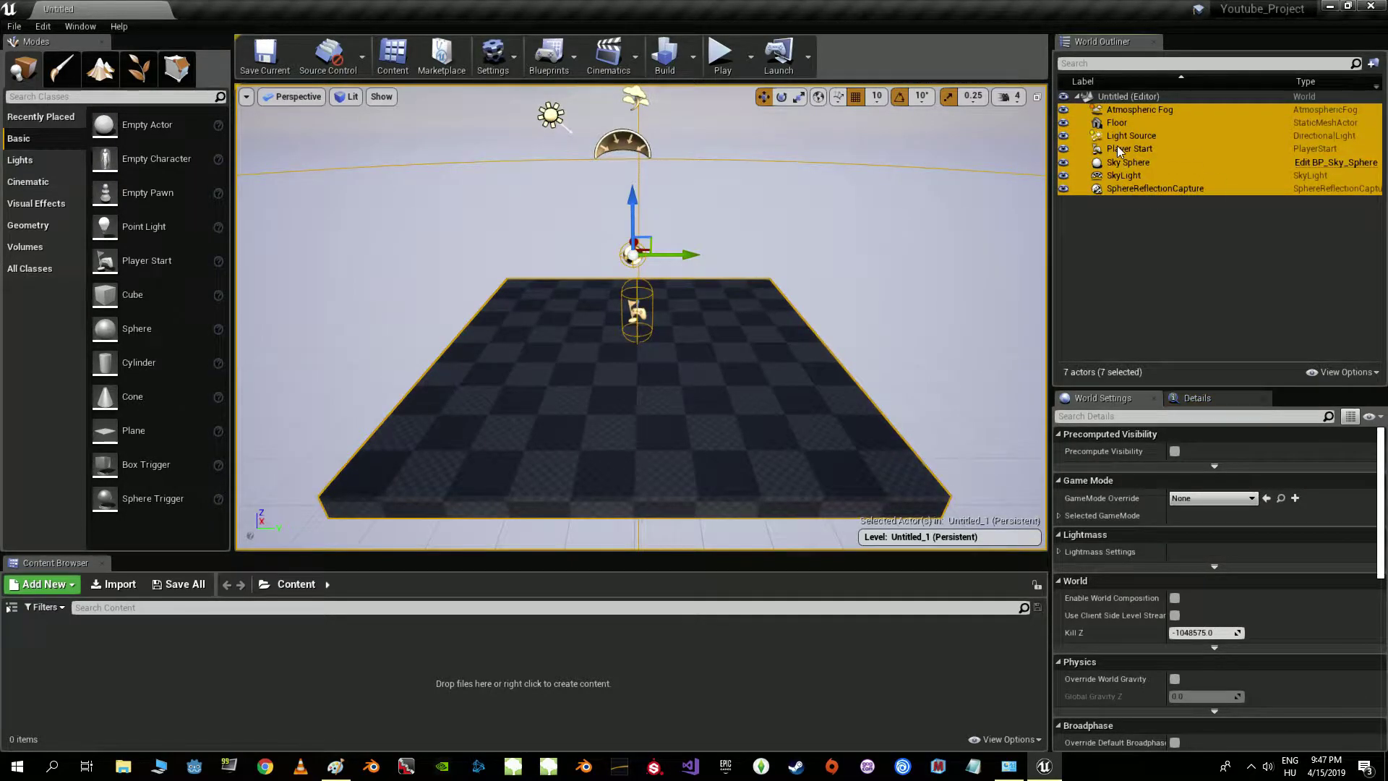
{"action": "key", "text": "Delete"}
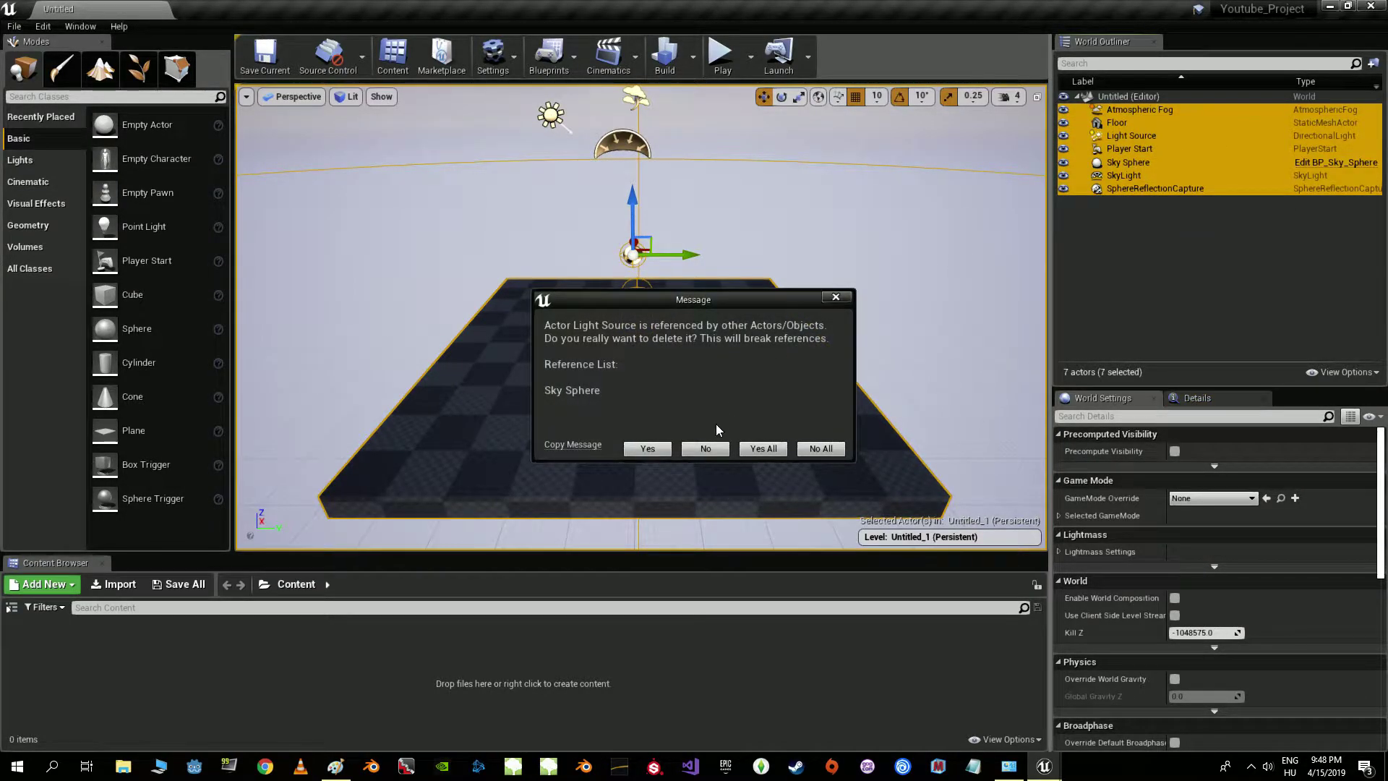
{"action": "left_click", "coordinate": [764, 448]}
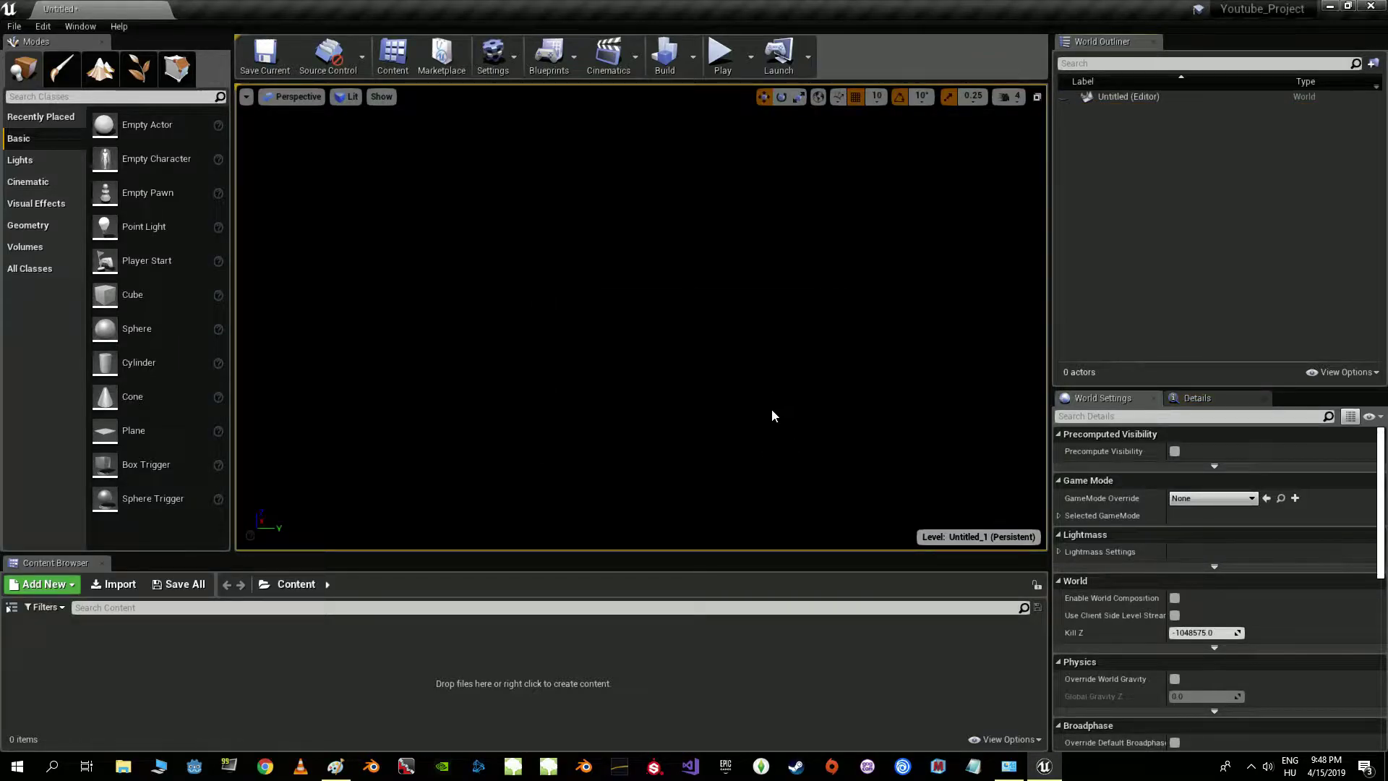
{"action": "left_click", "coordinate": [11, 608]}
- Create a new folder named Levels under Content
{"action": "left_click", "coordinate": [40, 627]}
{"action": "right_click", "coordinate": [359, 645]}
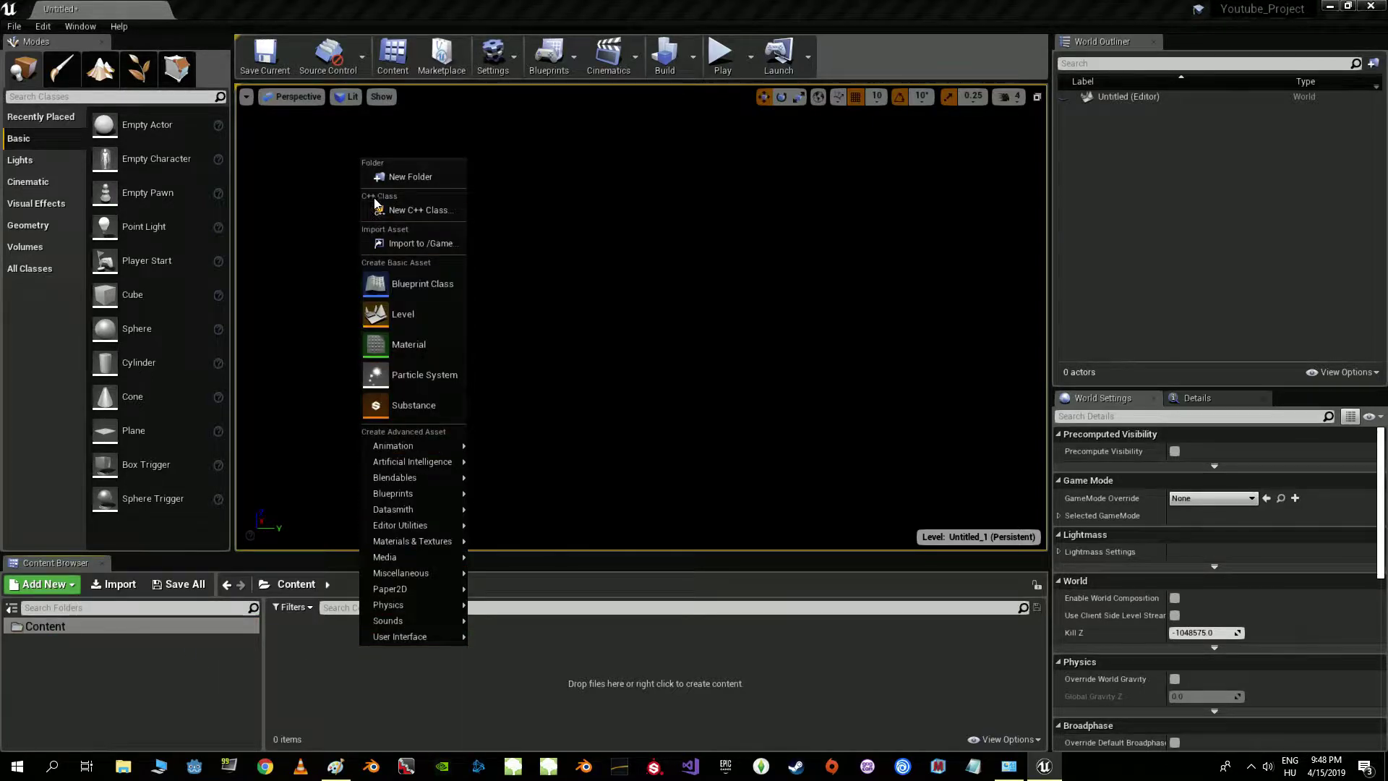
{"action": "left_click", "coordinate": [409, 176]}
{"action": "type", "text": "Levels"}
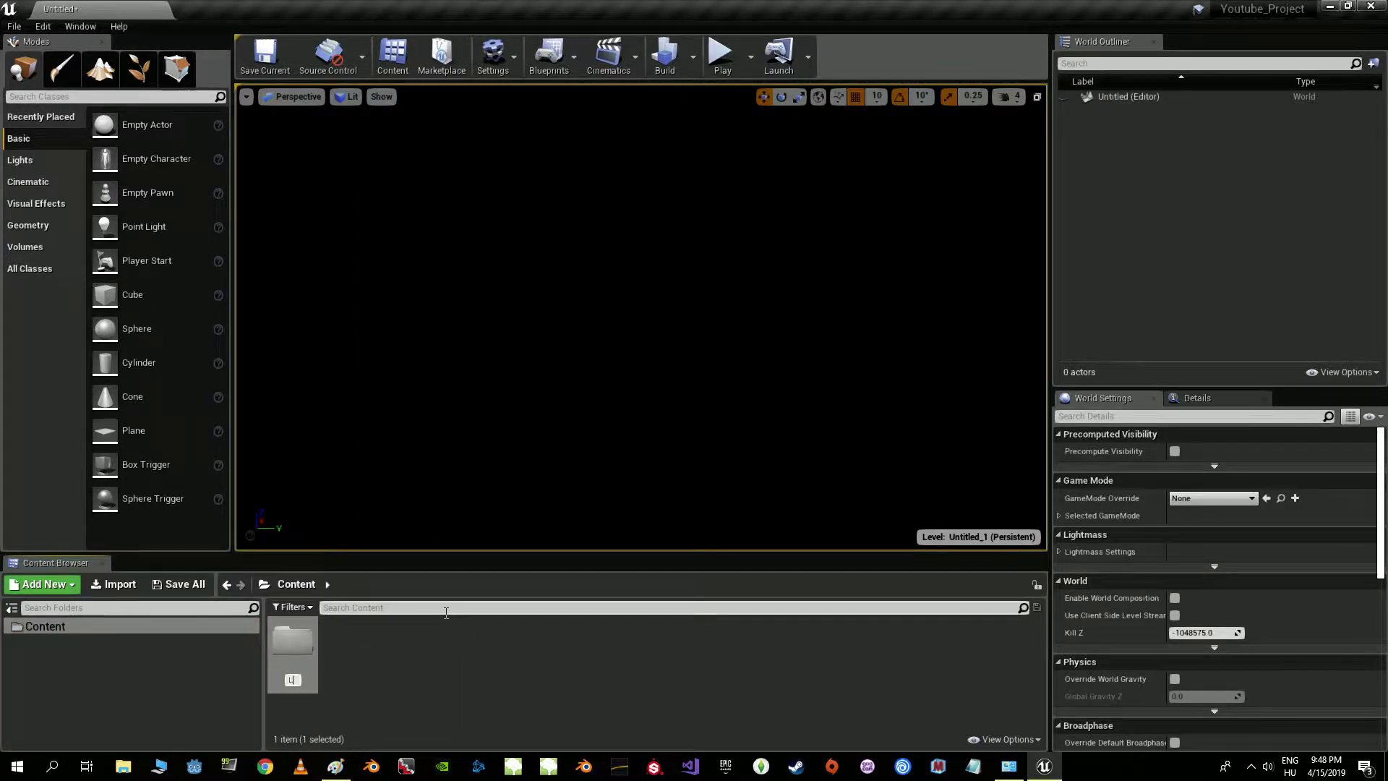
{"action": "key", "text": "Return"}
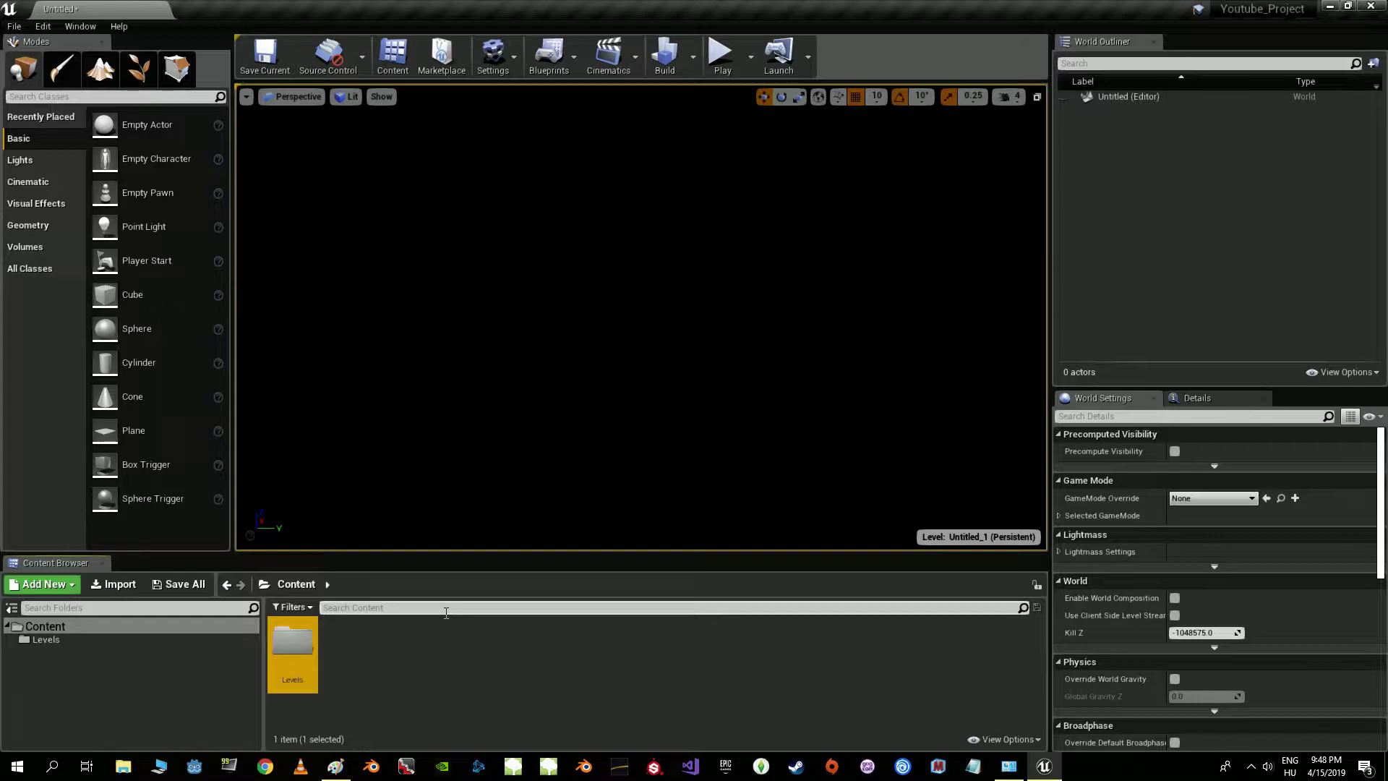
- Save the level as NewMap and move it with NewMap_BuiltData into Levels
{"action": "left_click", "coordinate": [265, 56]}
{"action": "left_click", "coordinate": [1044, 608]}
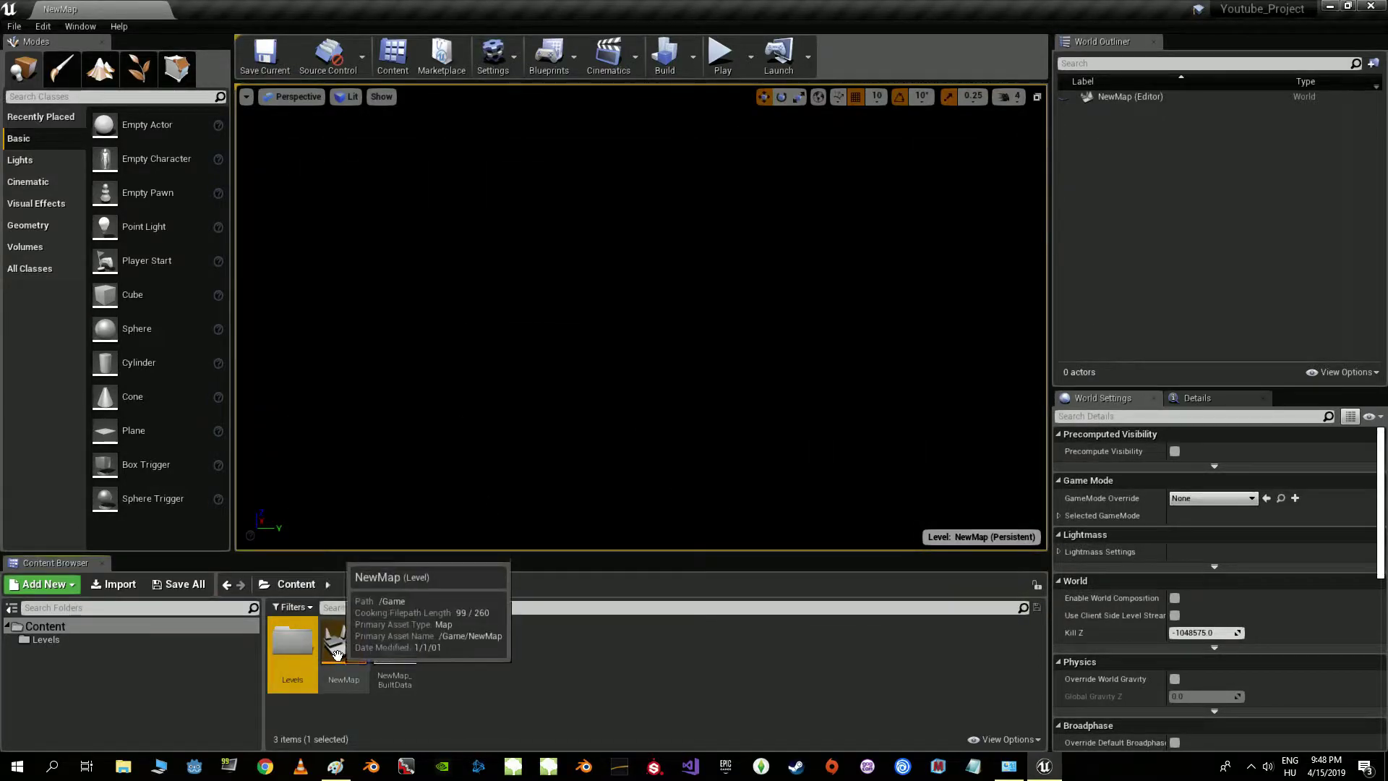
{"action": "left_click", "coordinate": [395, 647], "text": "ctrl"}
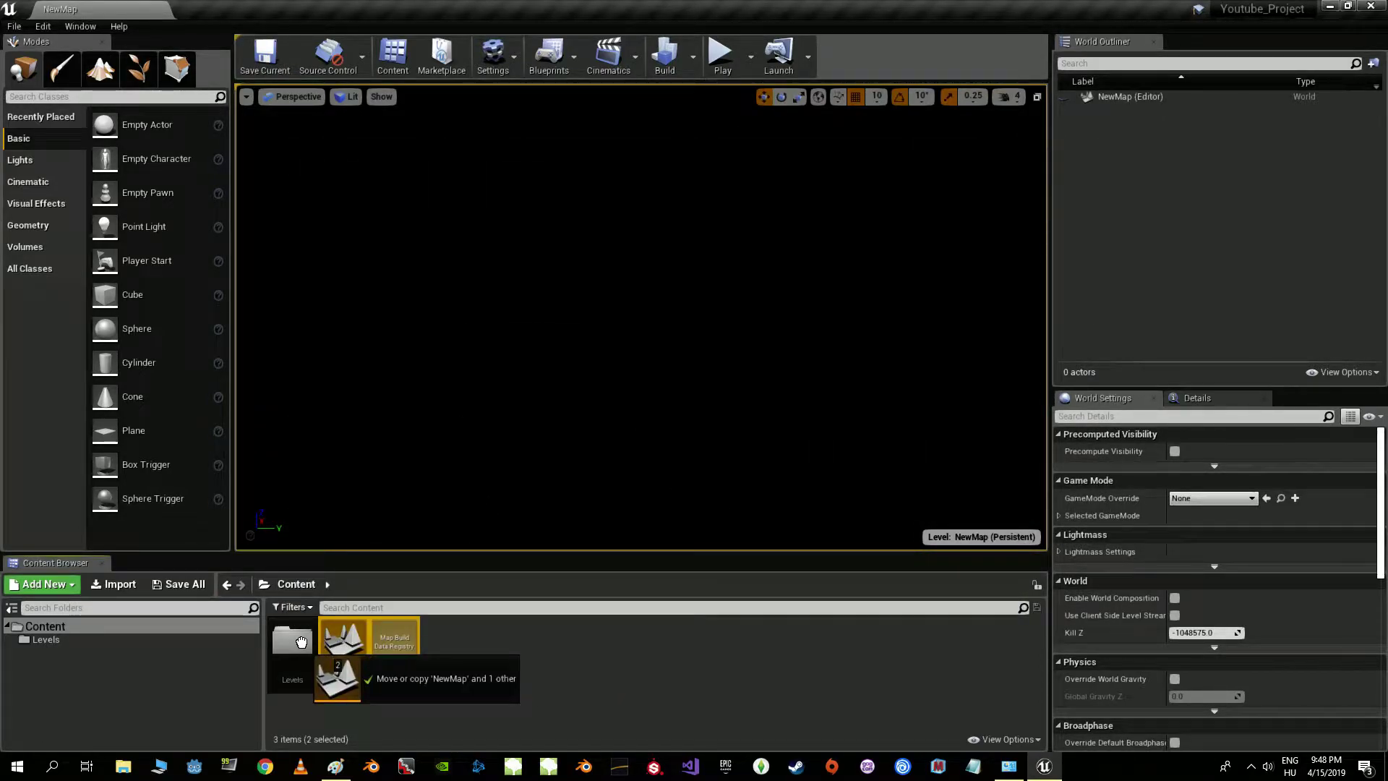
{"action": "left_click_drag", "start_coordinate": [394, 647], "coordinate": [301, 644]}
{"action": "left_click", "coordinate": [328, 662]}
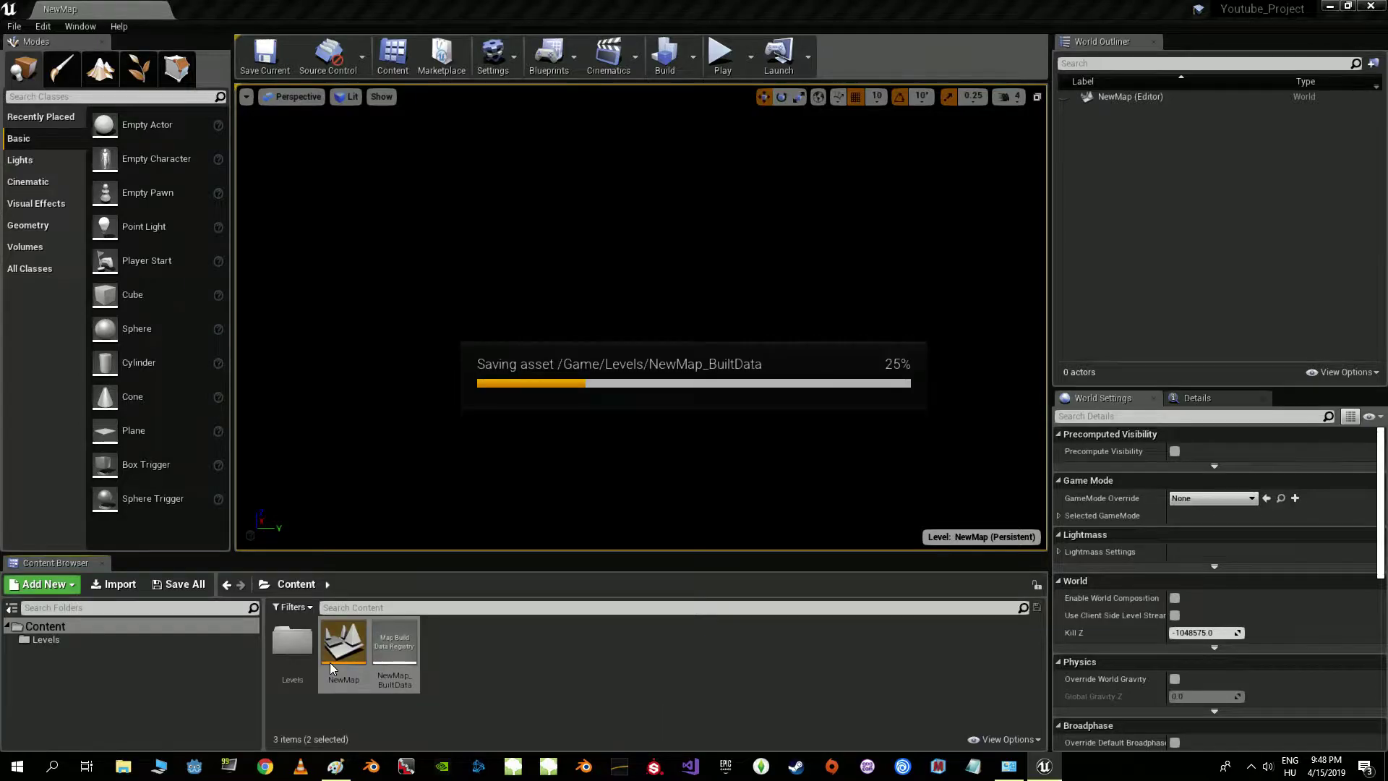
{"action": "right_click", "coordinate": [393, 641]}
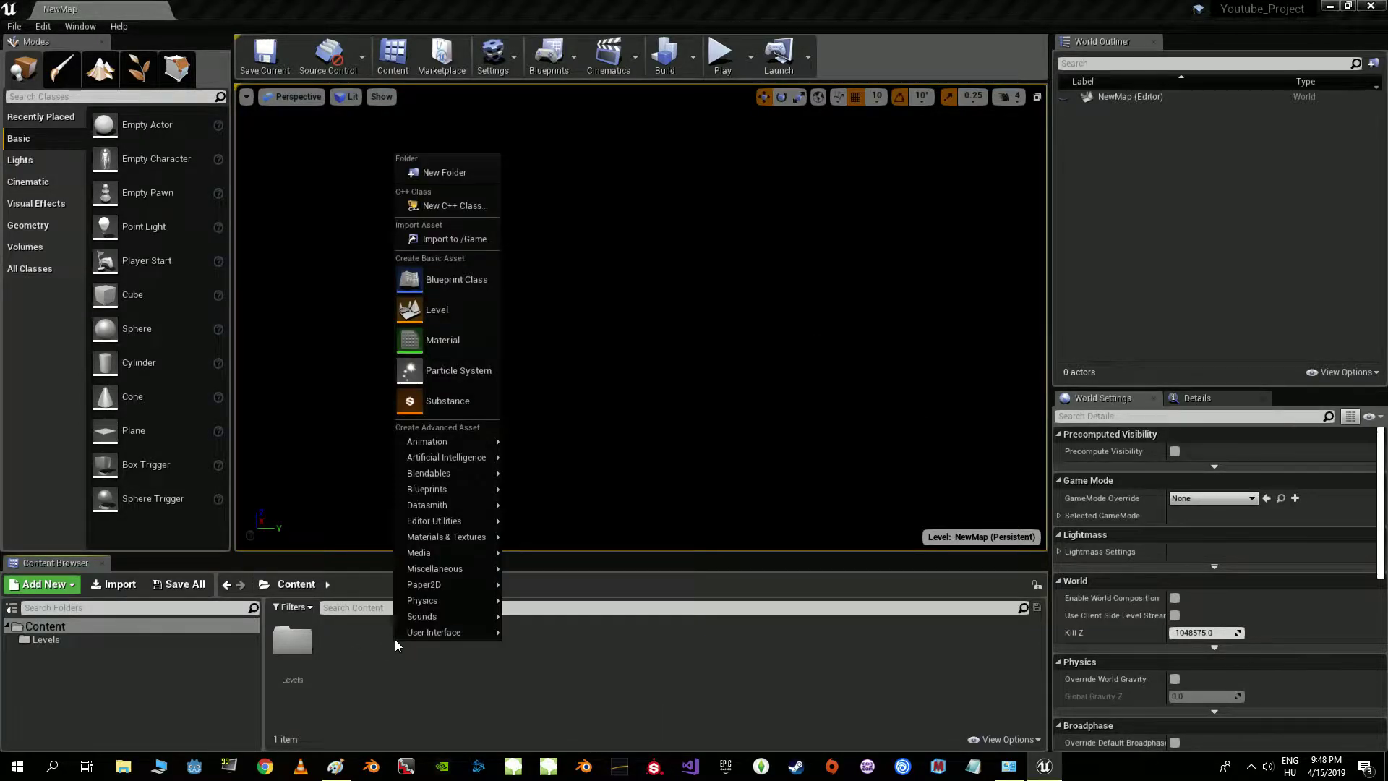
- Create the Models and Materials folders in Content
{"action": "left_click", "coordinate": [434, 177]}
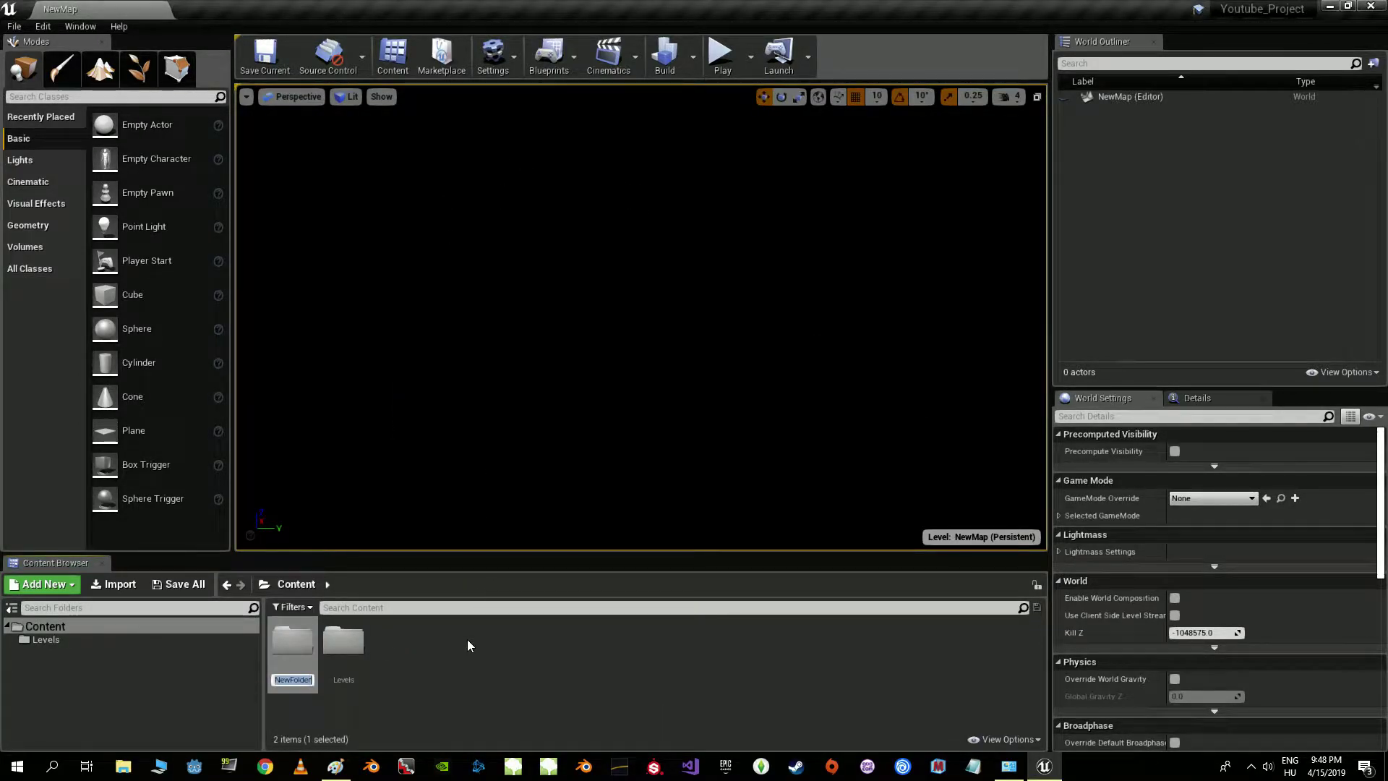
{"action": "type", "text": "Models"}
{"action": "key", "text": "Return"}
{"action": "right_click", "coordinate": [462, 642]}
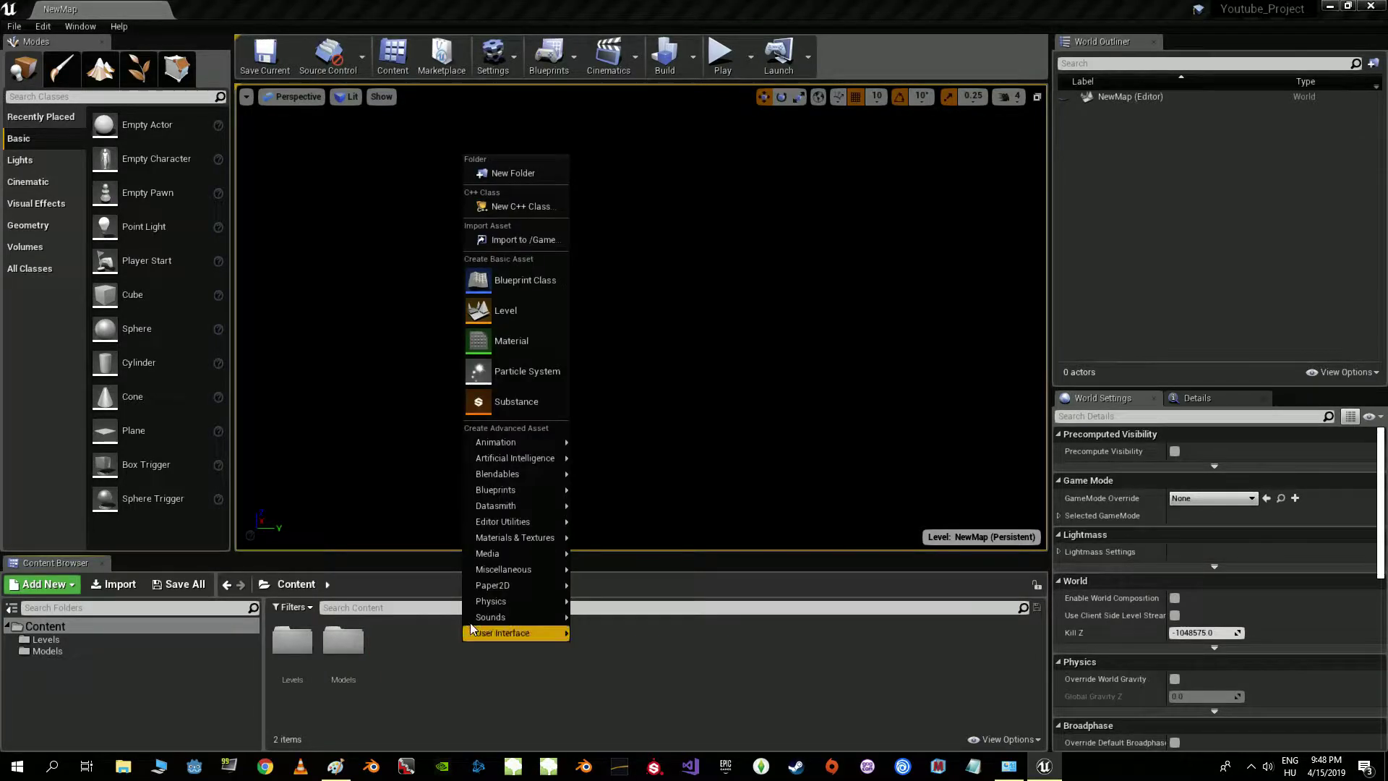
{"action": "left_click", "coordinate": [511, 175]}
{"action": "type", "text": "Materia"}
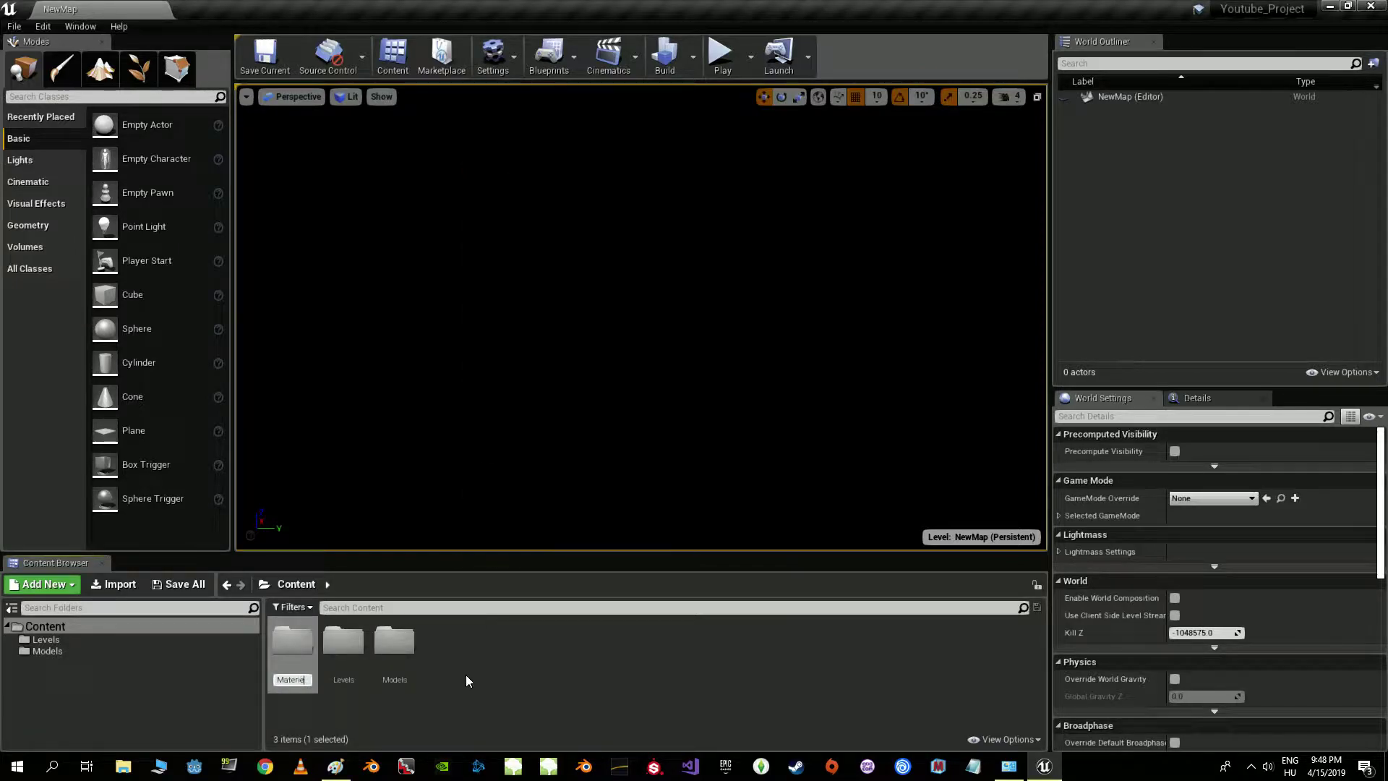
{"action": "type", "text": "ls"}
{"action": "key", "text": "Return"}
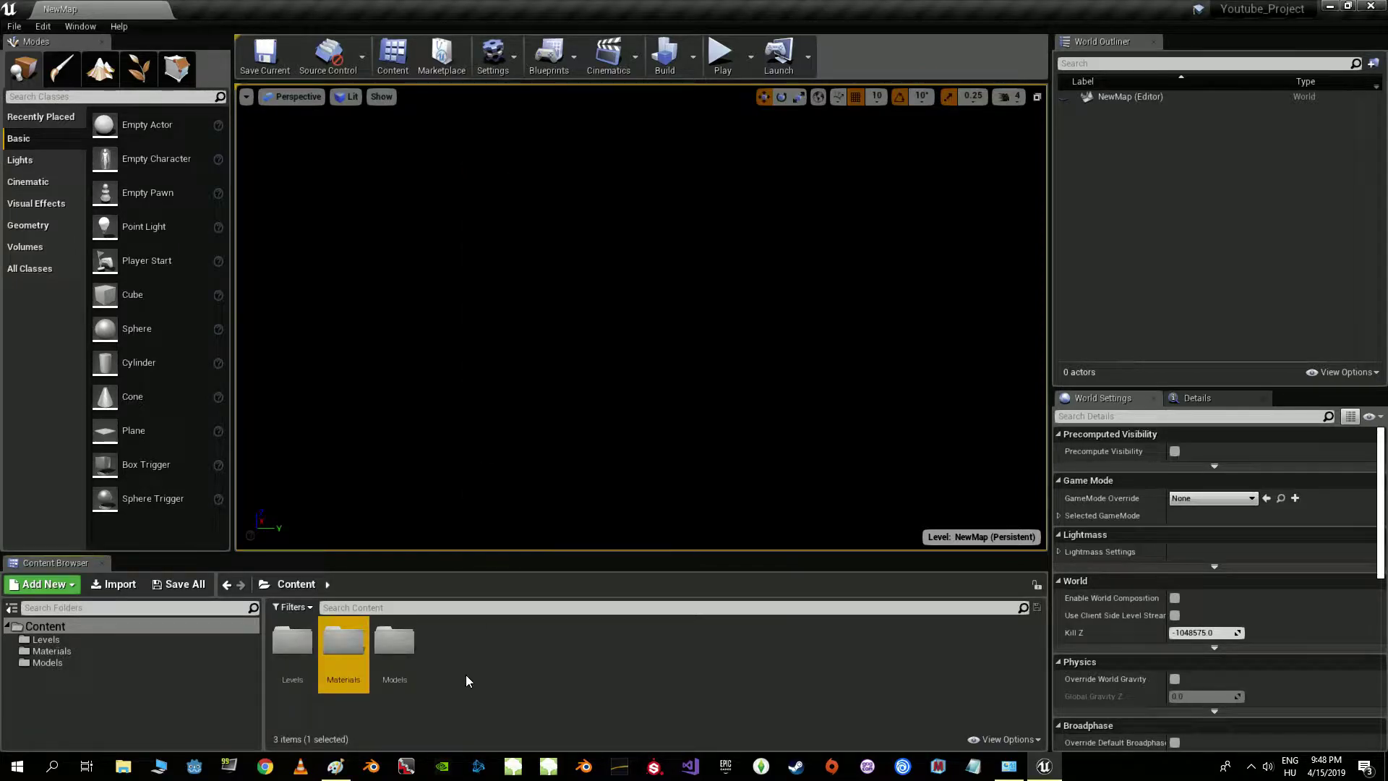
- Create a third folder named Widgets_HUDS
{"action": "left_click", "coordinate": [465, 673]}
{"action": "right_click", "coordinate": [471, 650]}
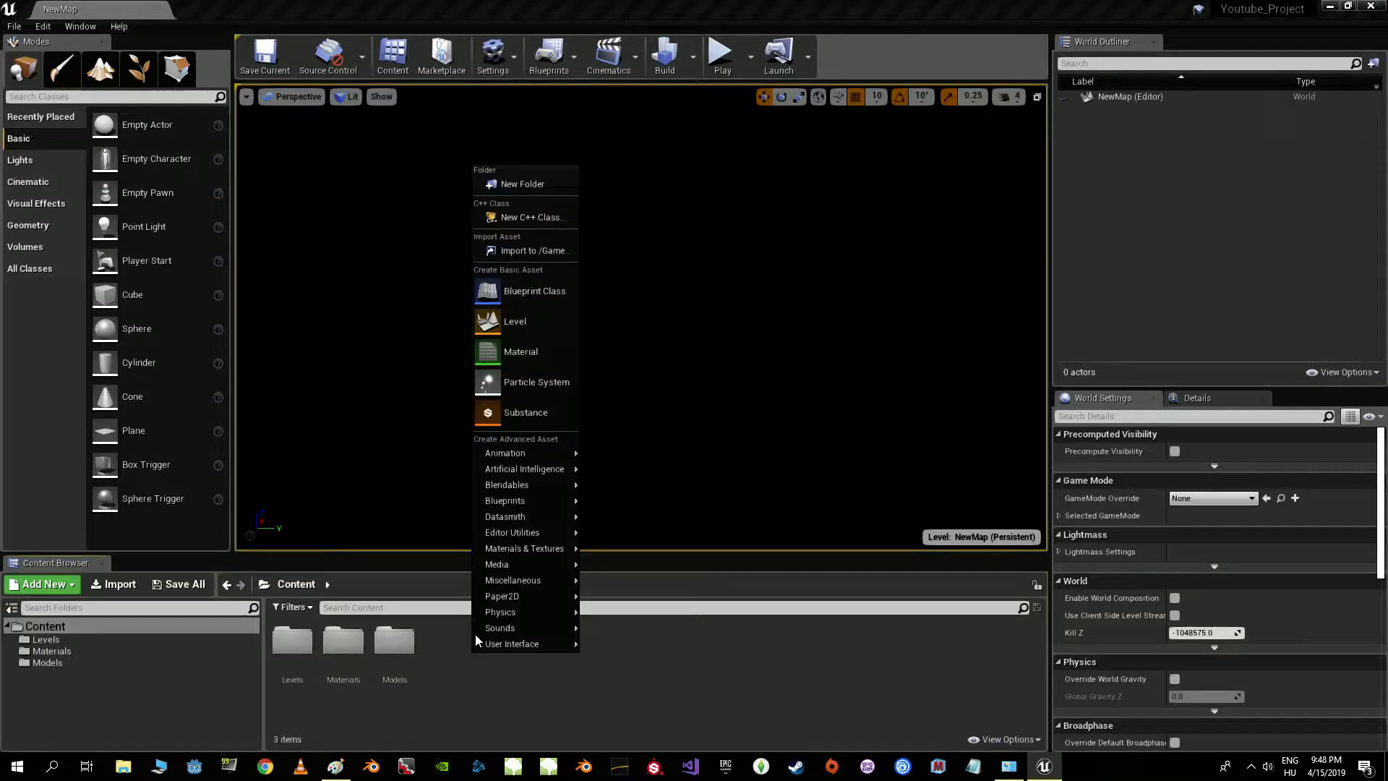
{"action": "left_click", "coordinate": [515, 188]}
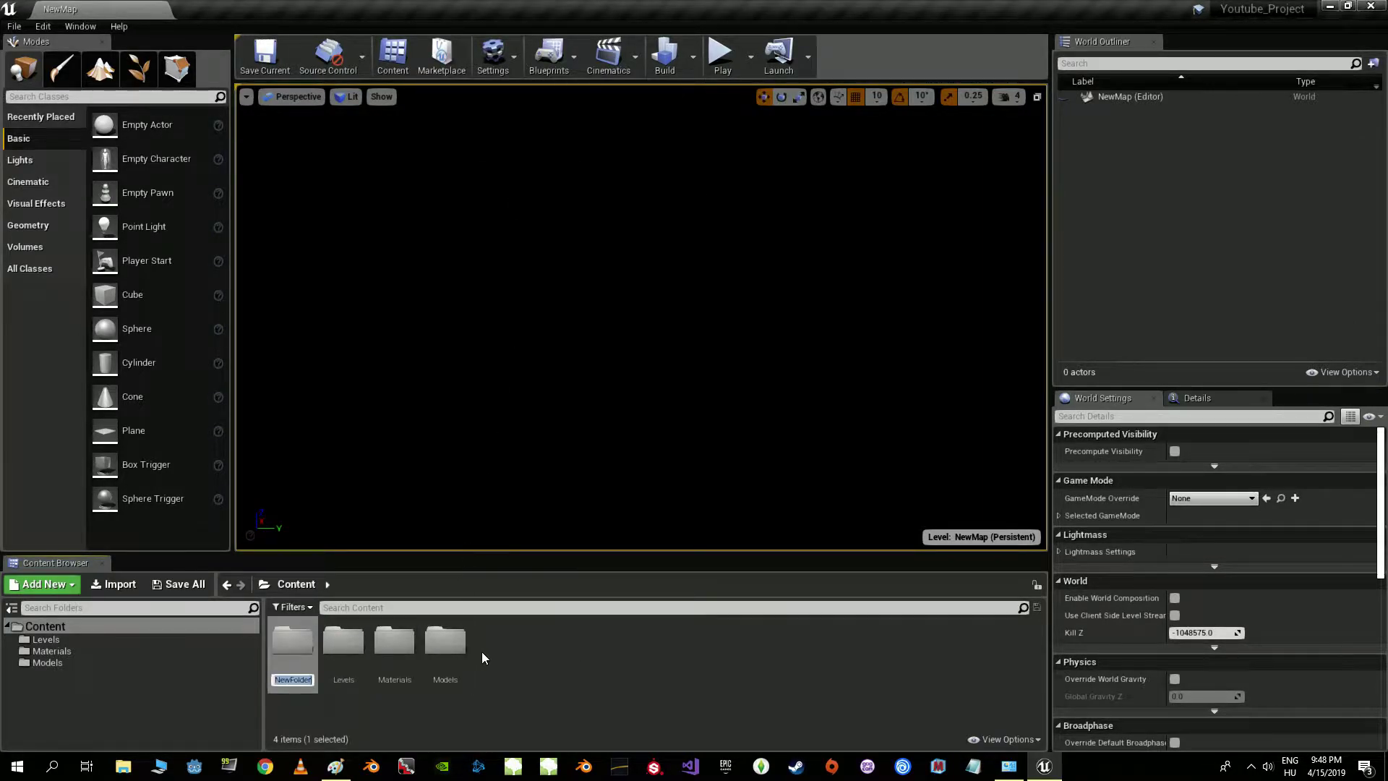
{"action": "type", "text": "Widh"}
{"action": "type", "text": "et"}
{"action": "key", "text": "BackSpace"}
{"action": "key", "text": "BackSpace"}
{"action": "key", "text": "BackSpace"}
{"action": "type", "text": "getss"}
{"action": "key", "text": "BackSpace"}
{"action": "type", "text": "_"}
{"action": "type", "text": "HUD"}
{"action": "type", "text": "S"}
{"action": "key", "text": "Return"}
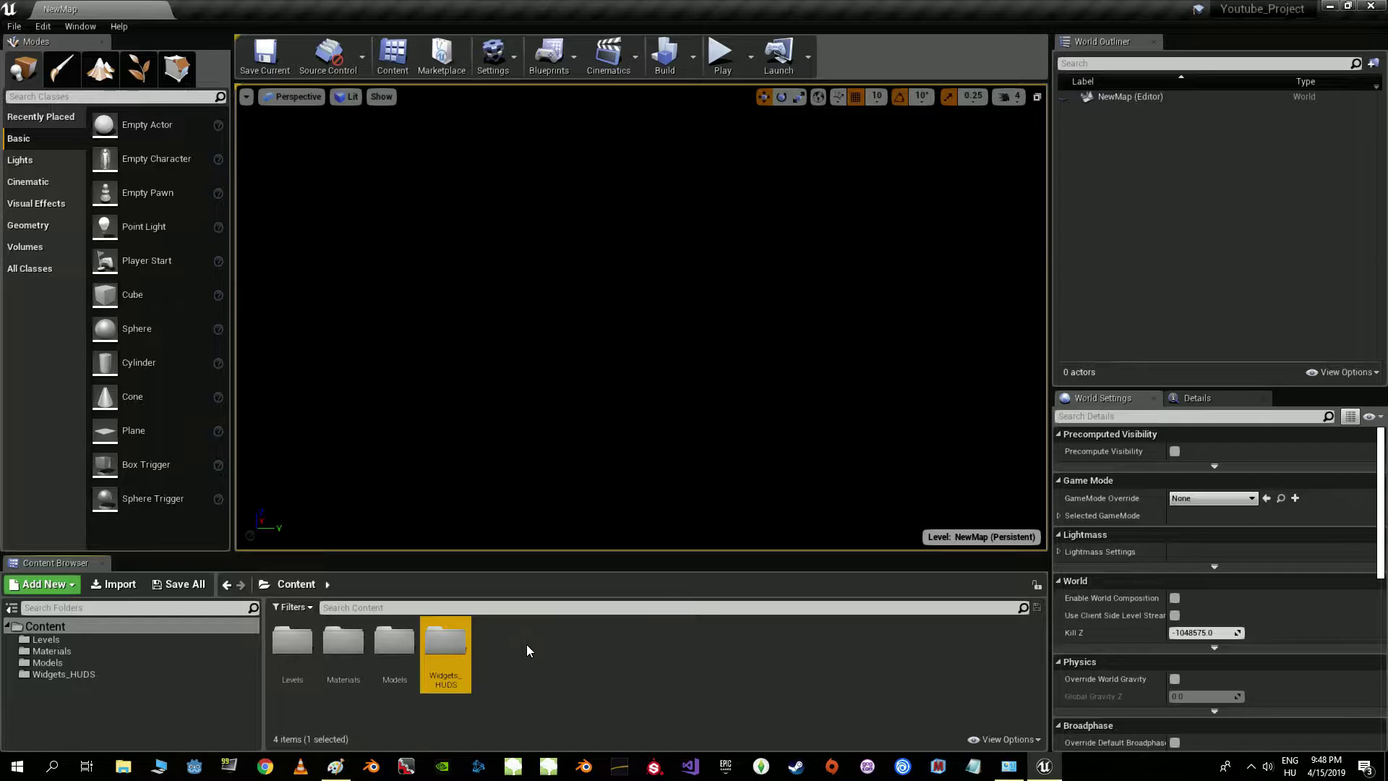
{"action": "left_click", "coordinate": [23, 31]}
- Open Project Settings from the Edit menu and go to the Engine Input page
{"action": "mouse_move", "coordinate": [45, 26]}
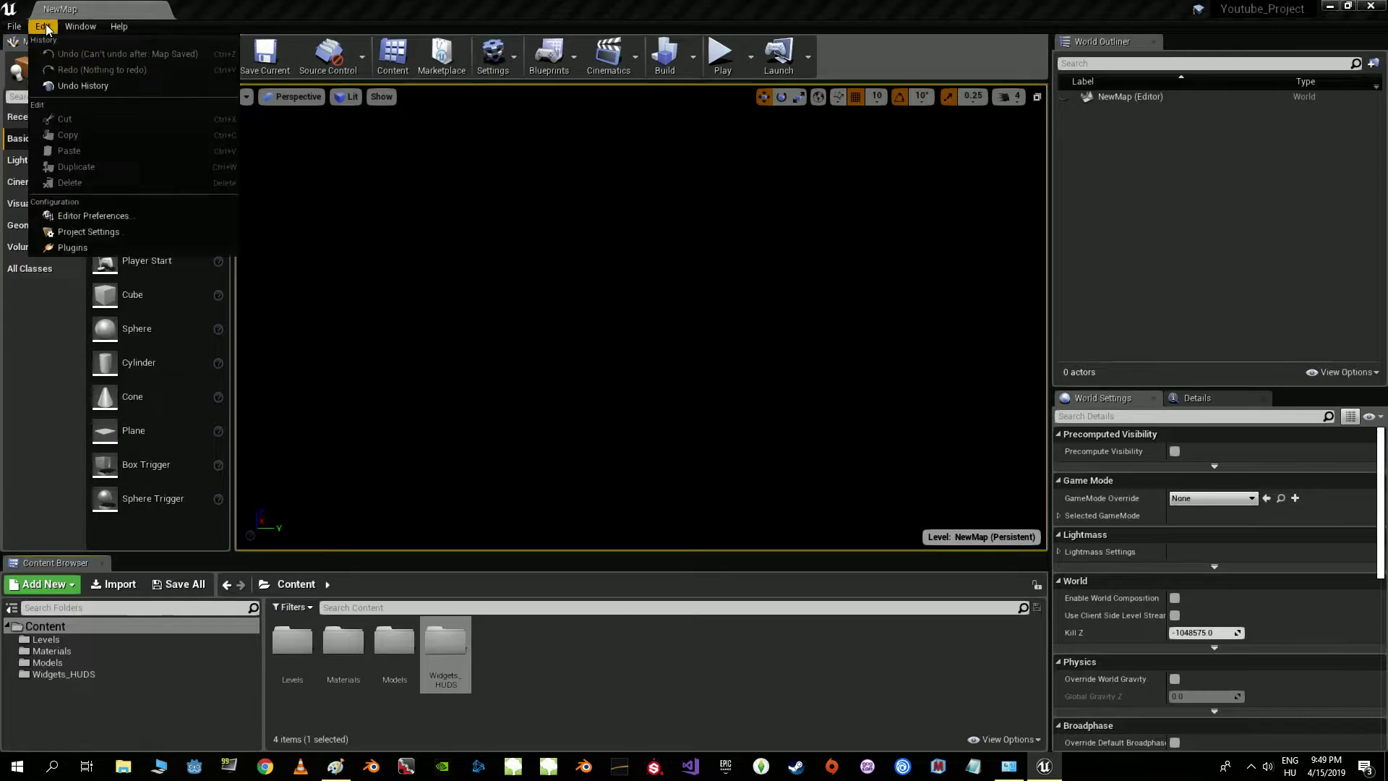
{"action": "left_click", "coordinate": [120, 232]}
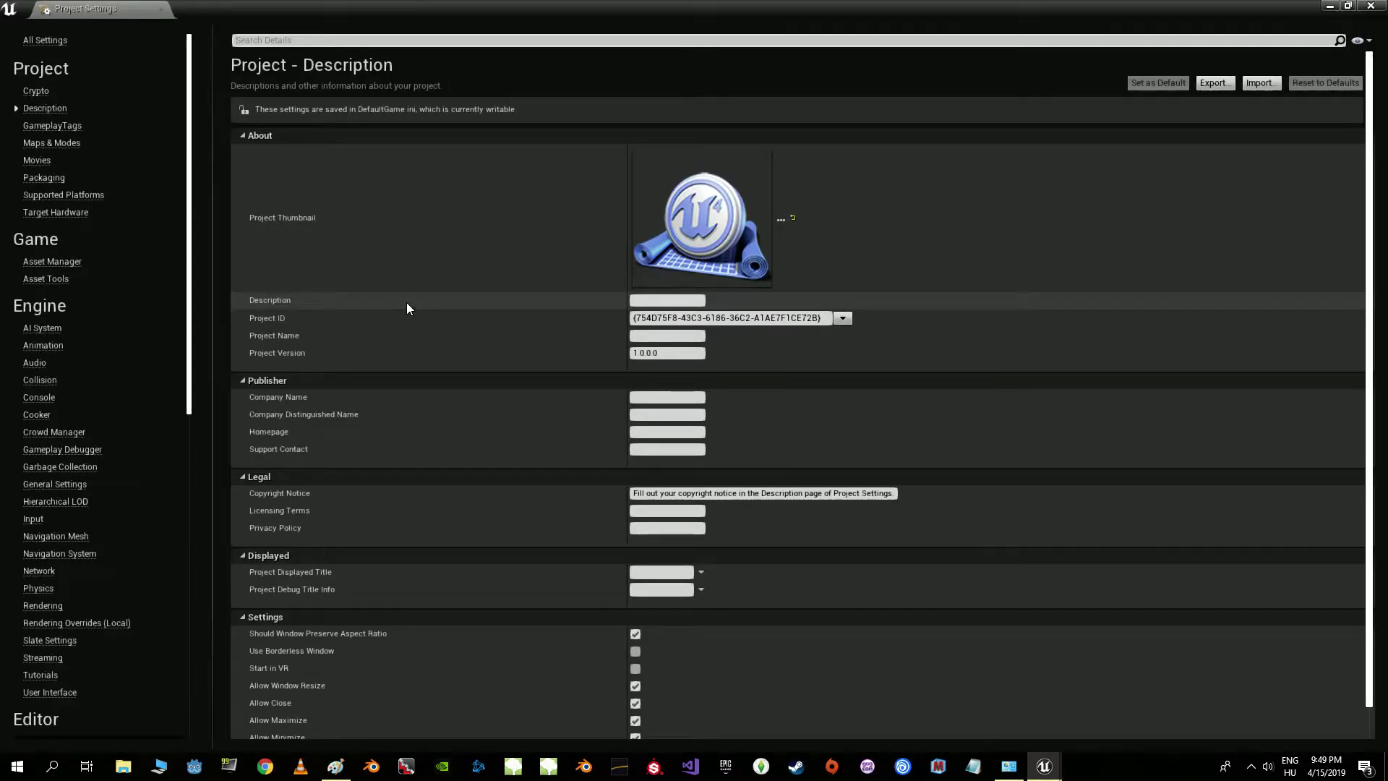
{"action": "left_click", "coordinate": [34, 520]}
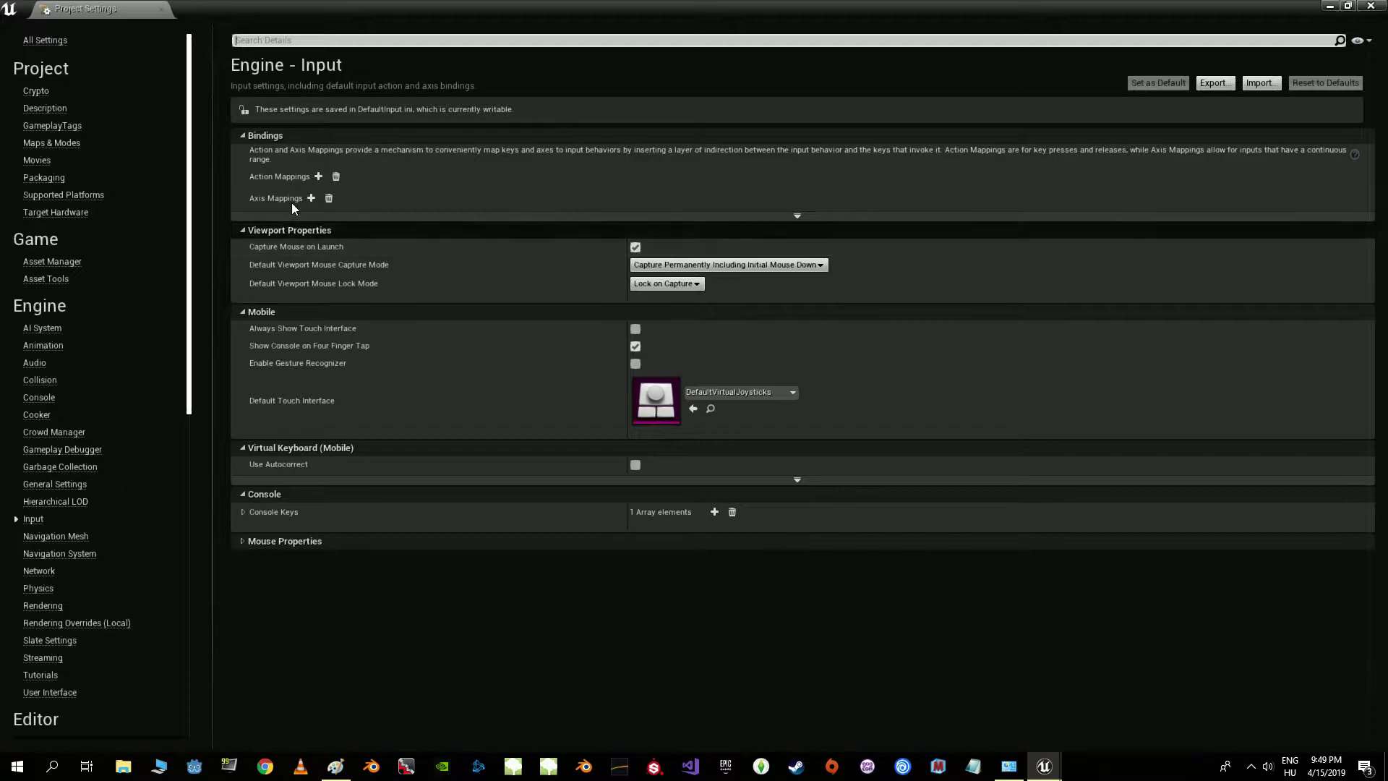
- Add a Character_Jump action mapping and bind it to the Space Bar
{"action": "left_click", "coordinate": [317, 177]}
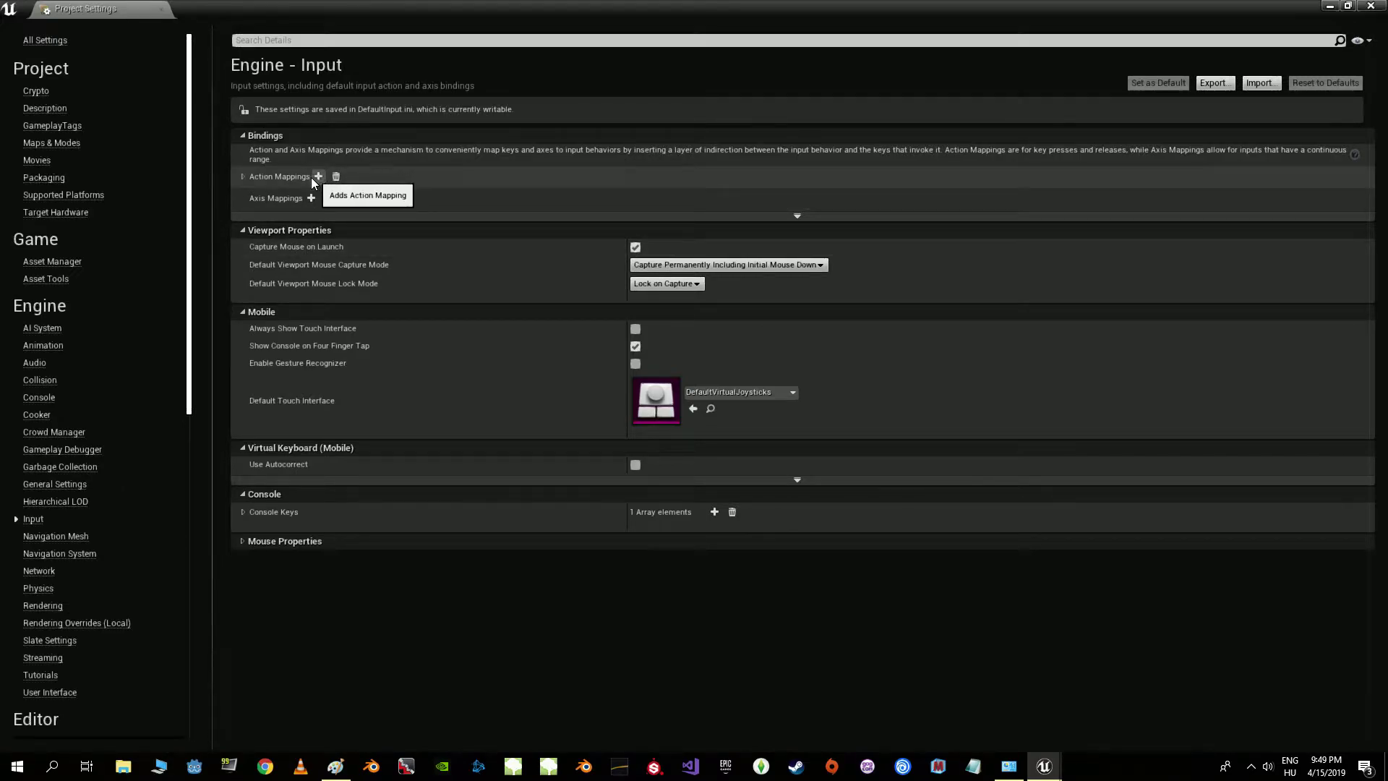
{"action": "left_click", "coordinate": [243, 177]}
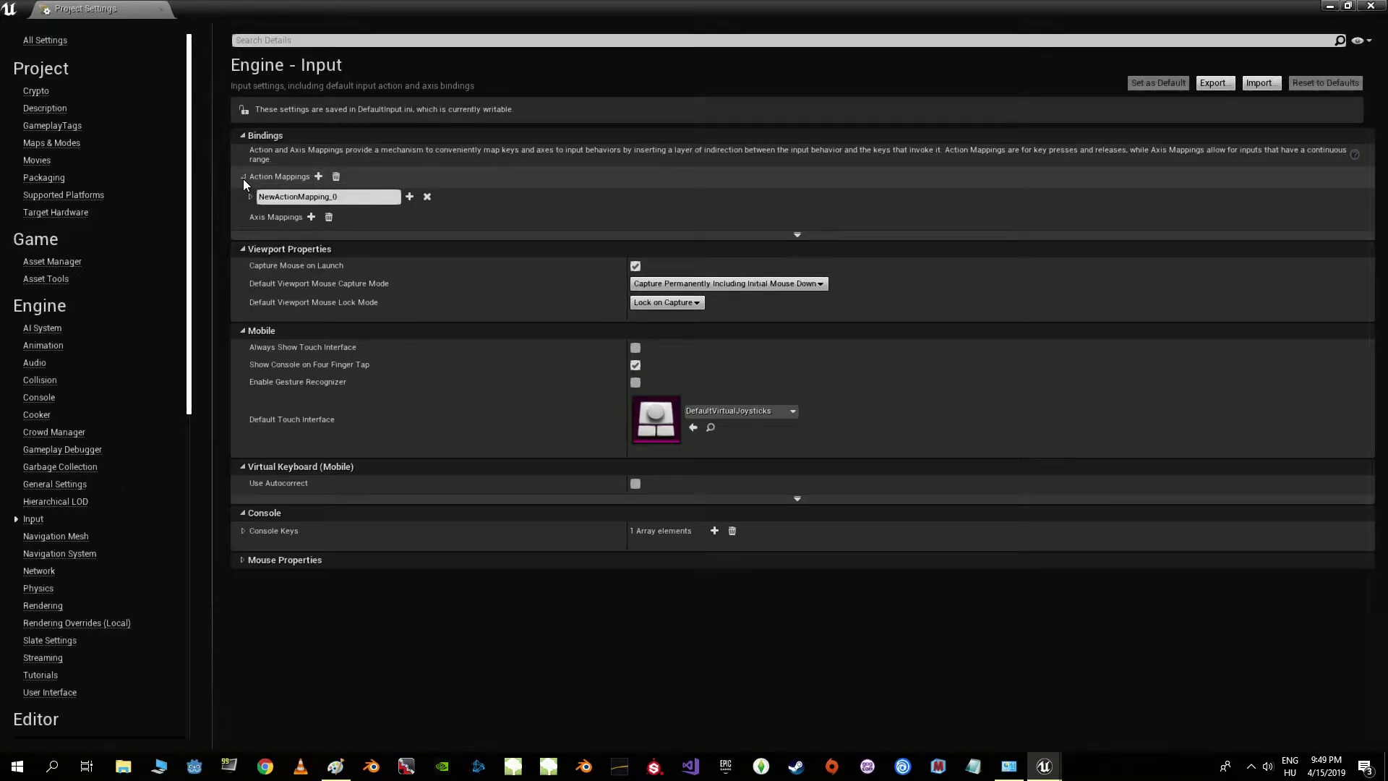
{"action": "left_click", "coordinate": [304, 197]}
{"action": "type", "text": "Character_Jump"}
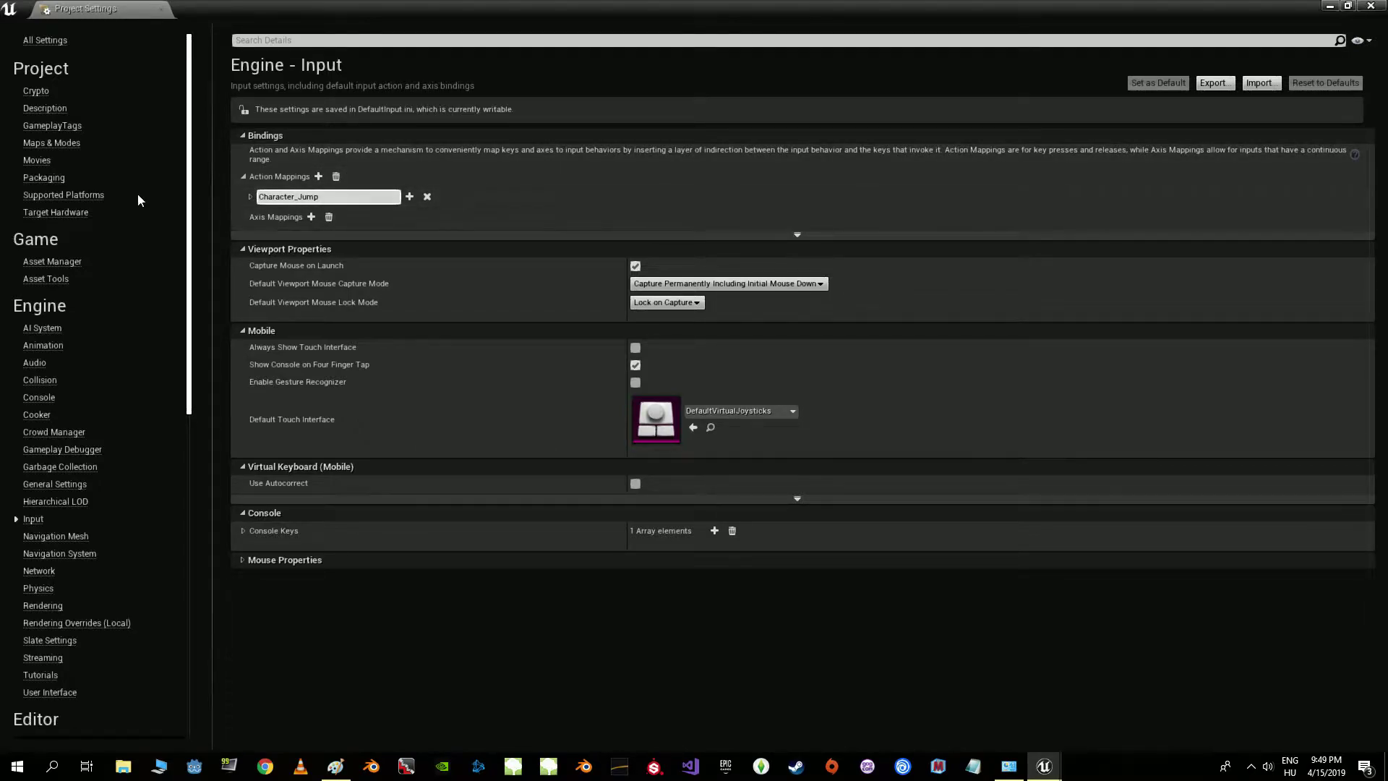
{"action": "left_click", "coordinate": [250, 196]}
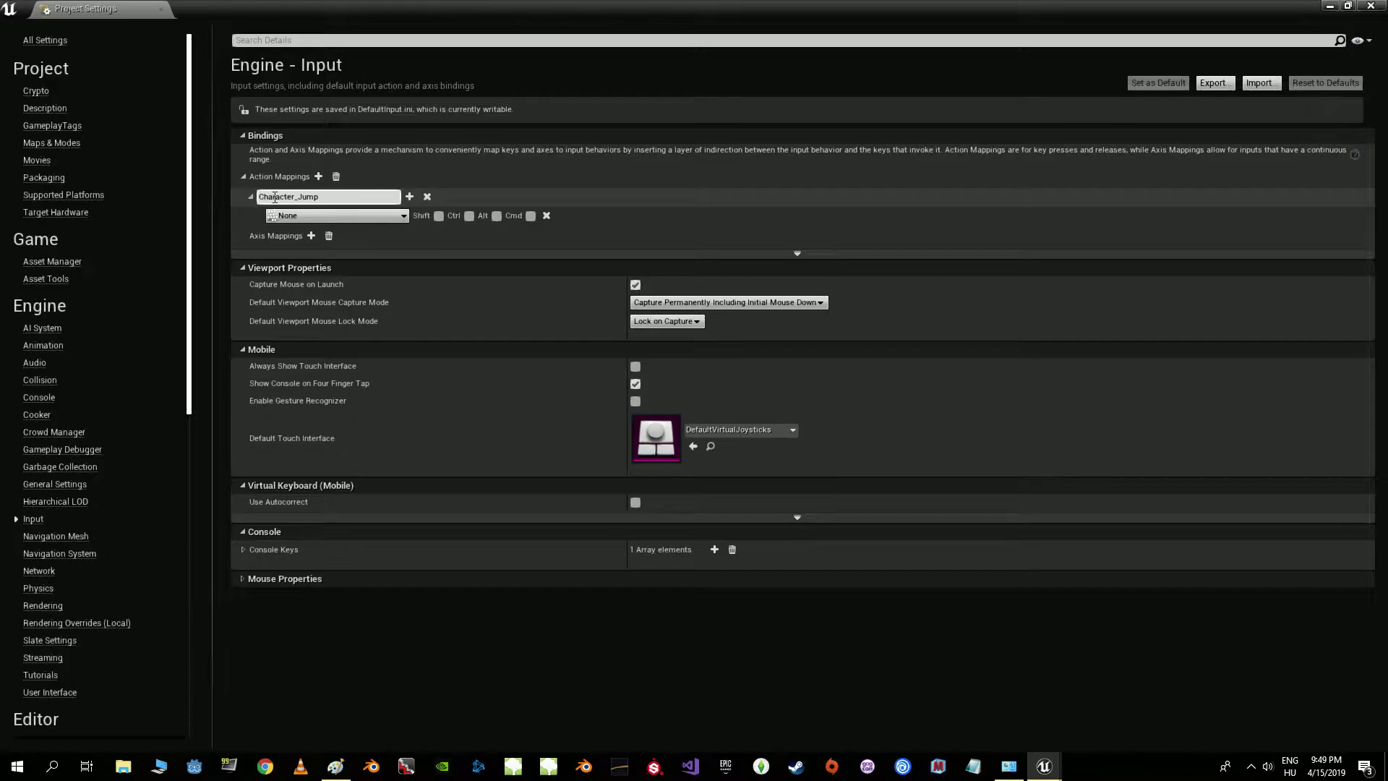
{"action": "left_click", "coordinate": [314, 218]}
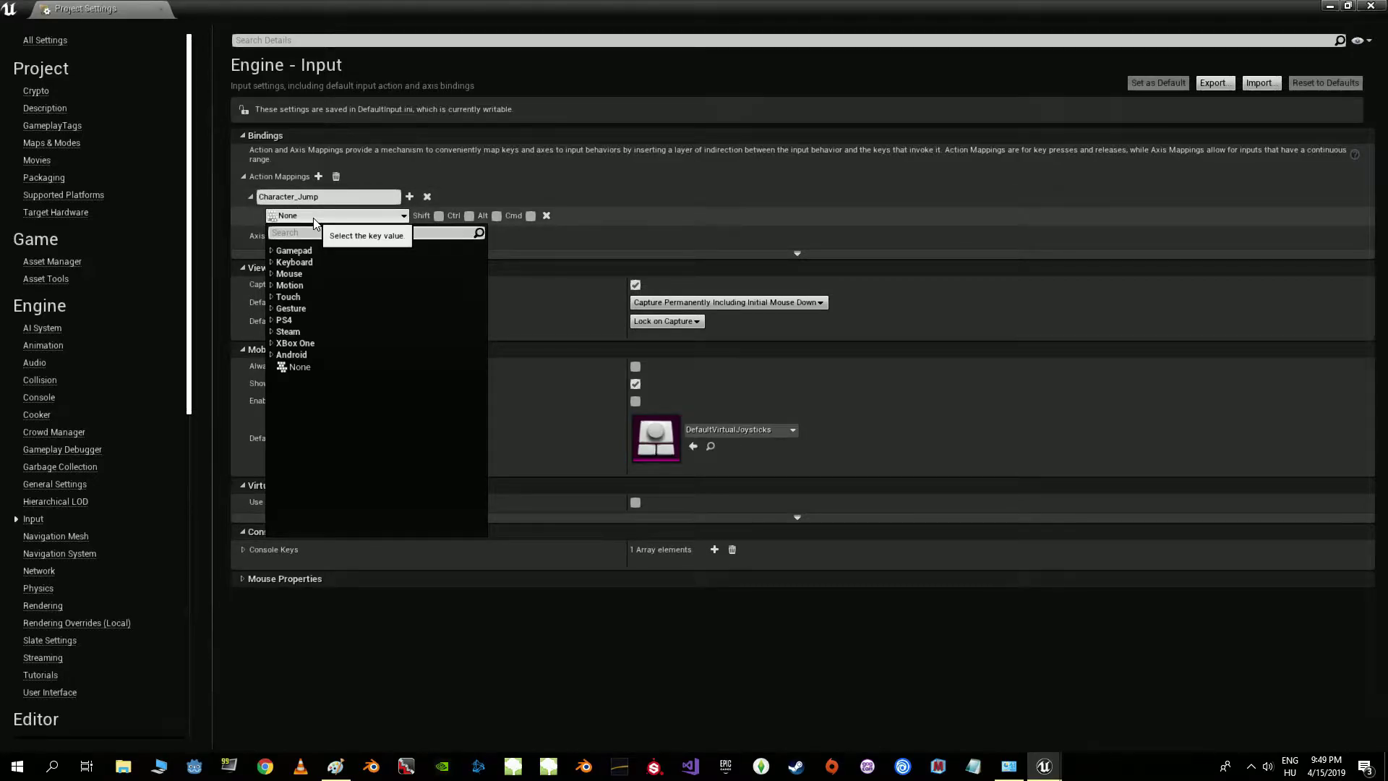
{"action": "type", "text": "space"}
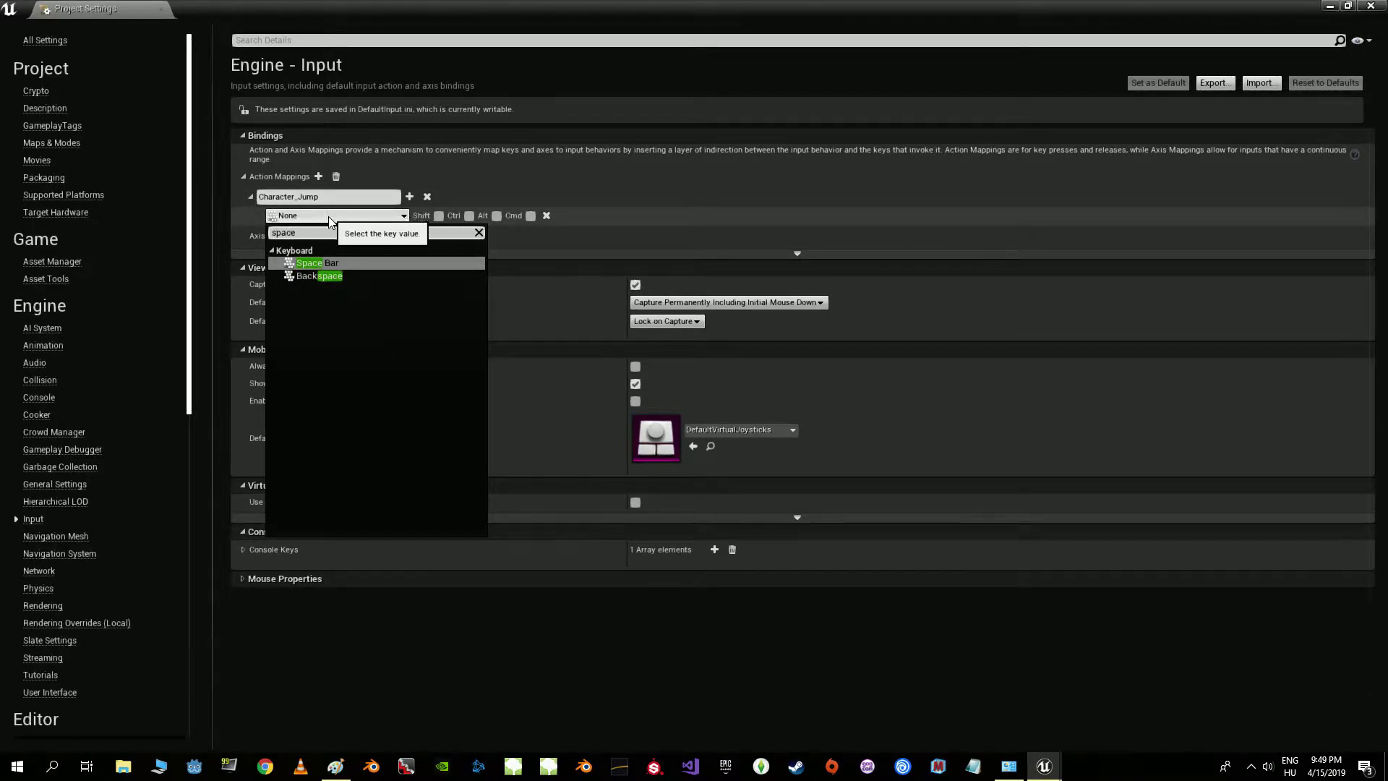
{"action": "left_click", "coordinate": [339, 263]}
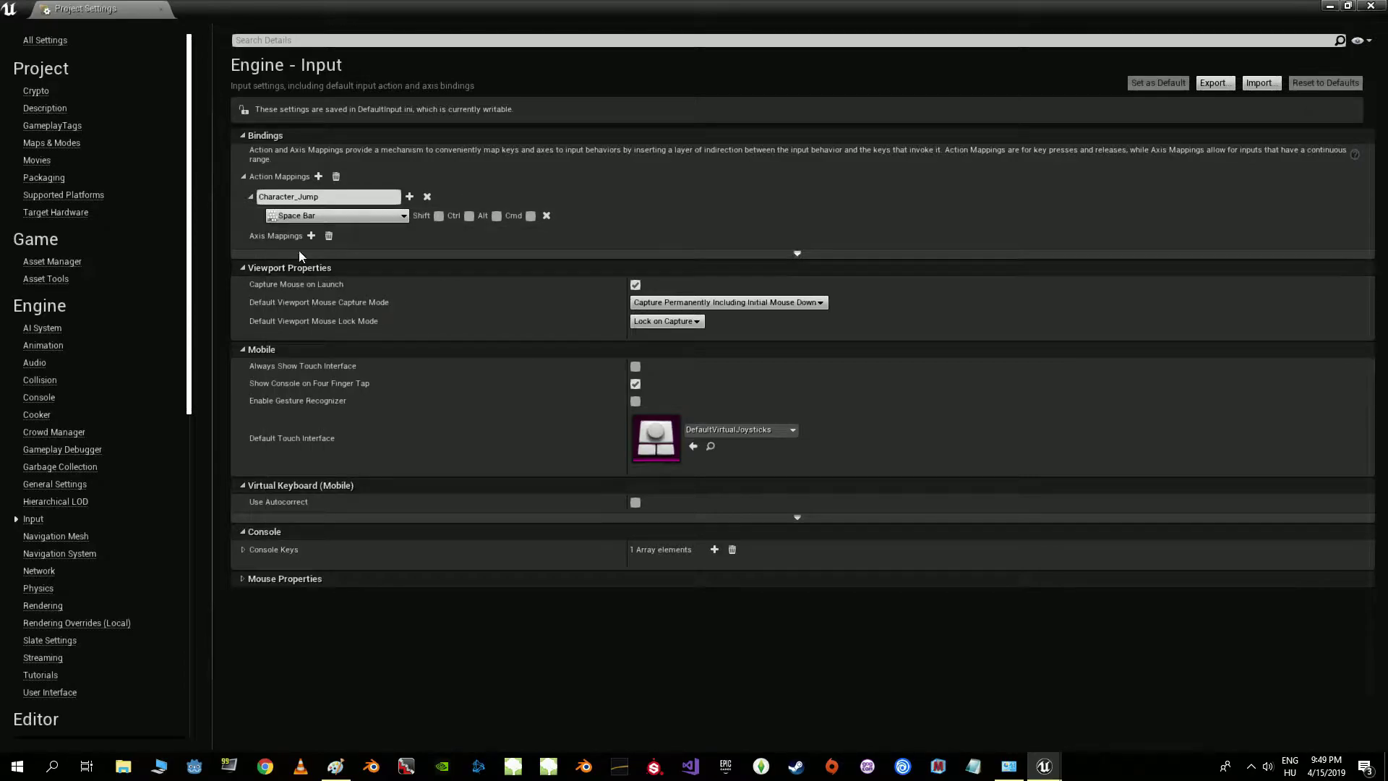
{"action": "left_click", "coordinate": [245, 177]}
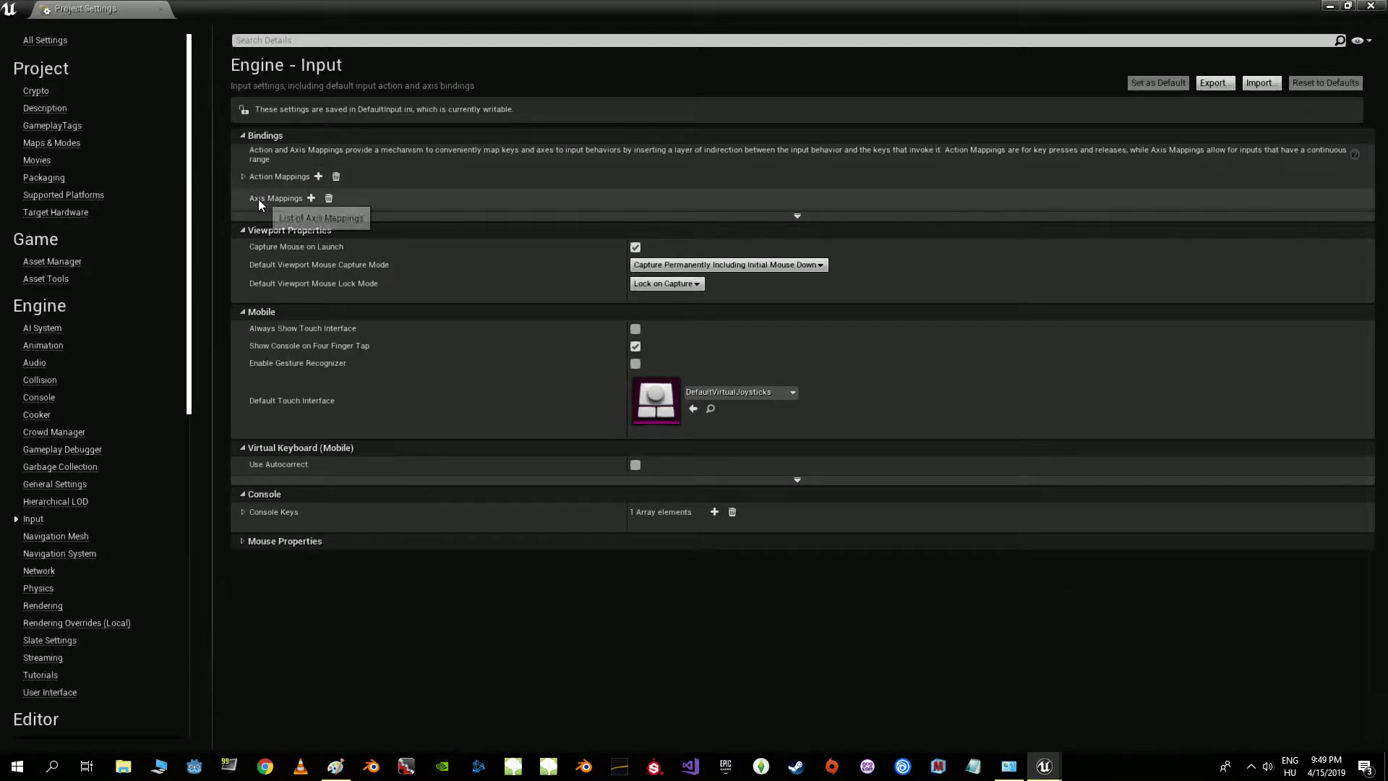
- Add a new axis mapping named Move_Left_Right
{"action": "left_click", "coordinate": [310, 198]}
{"action": "left_click", "coordinate": [243, 198]}
{"action": "left_click", "coordinate": [291, 220]}
{"action": "type", "text": "Move_Left_R"}
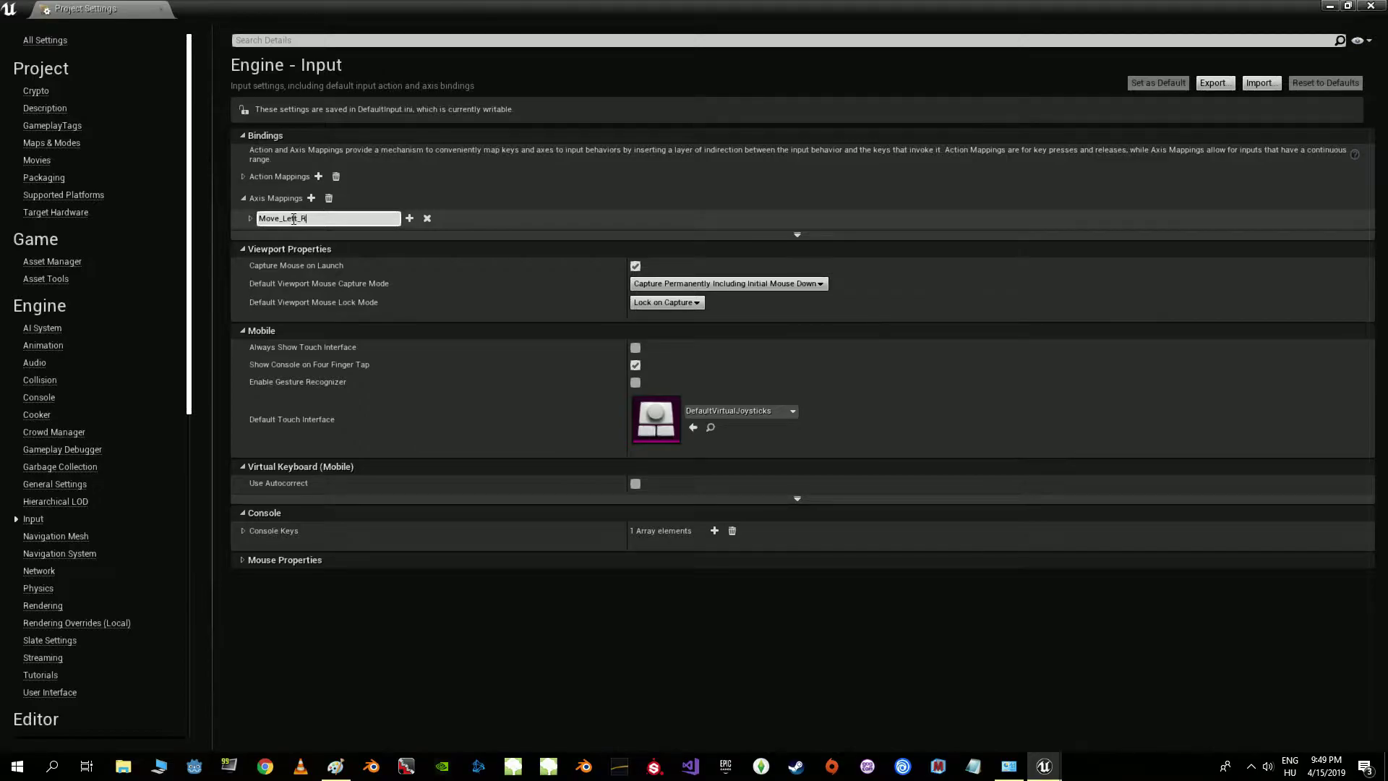
{"action": "type", "text": "ight"}
{"action": "key", "text": "Return"}
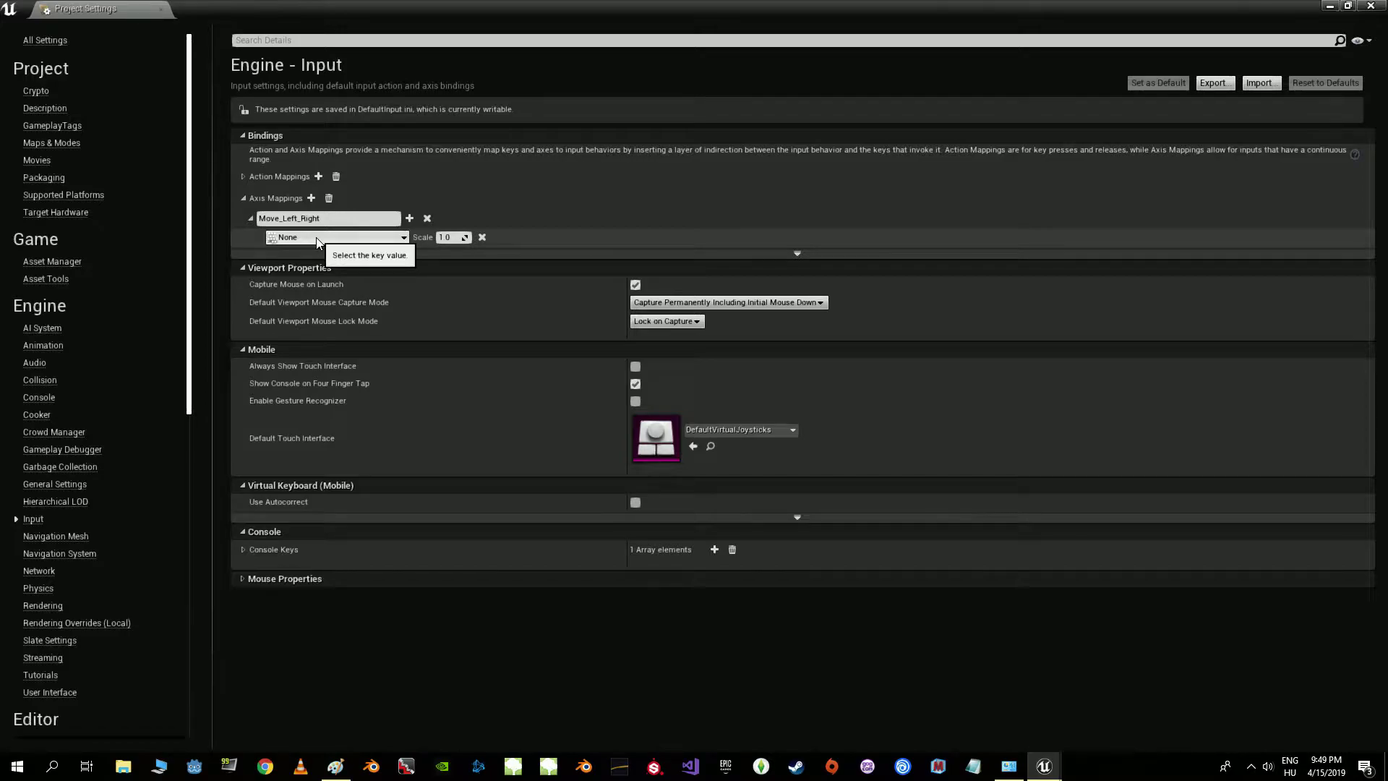
- Bind A at scale -1.0 and D at 1.0 to Move_Left_Right
{"action": "left_click", "coordinate": [316, 238]}
{"action": "type", "text": "a"}
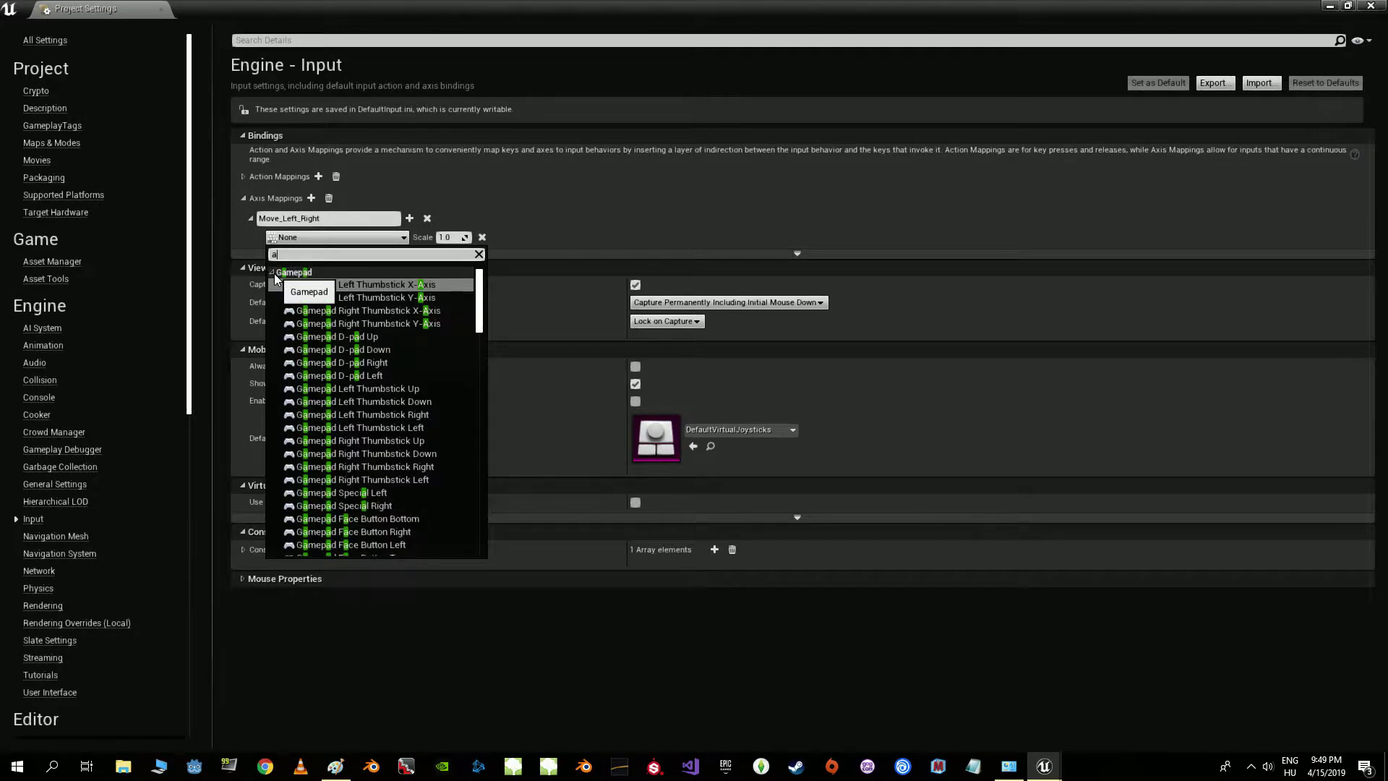
{"action": "left_click", "coordinate": [273, 274]}
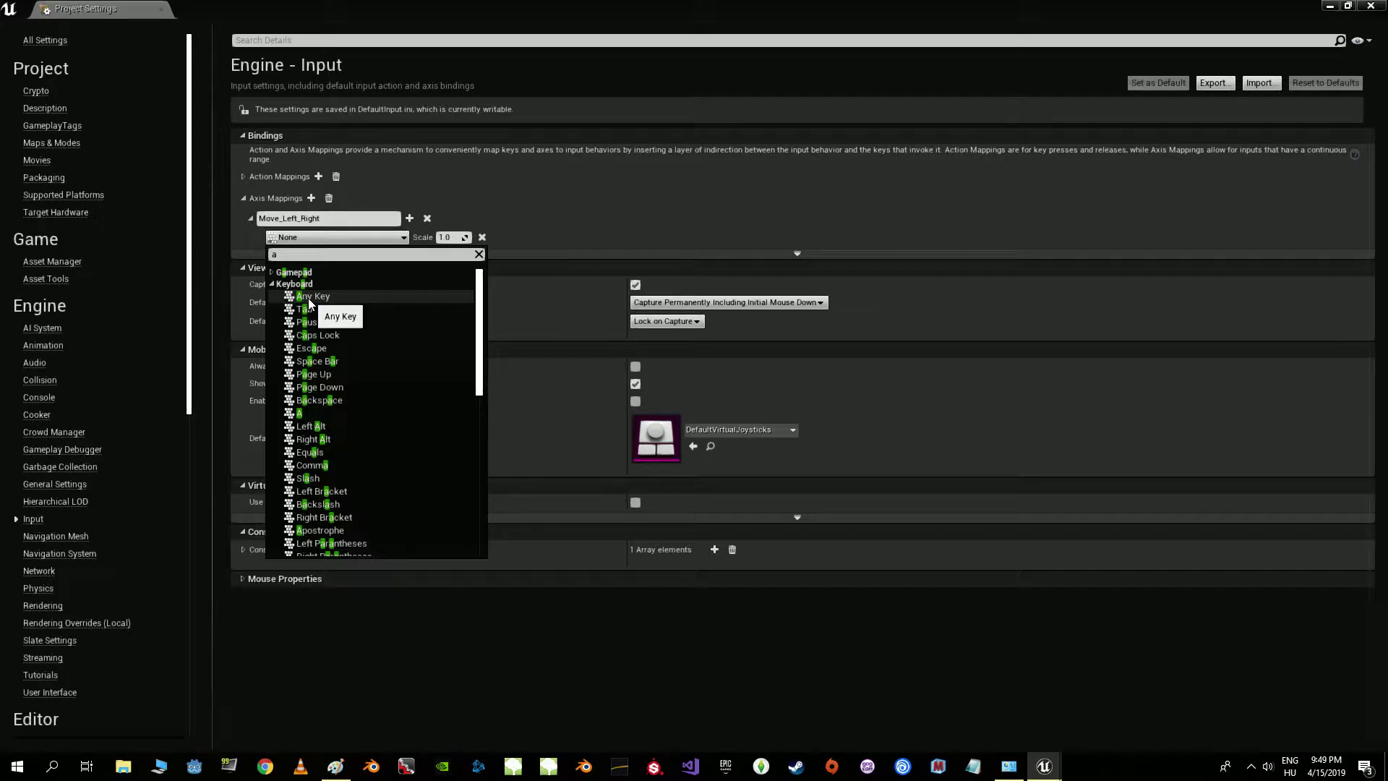
{"action": "left_click", "coordinate": [300, 414]}
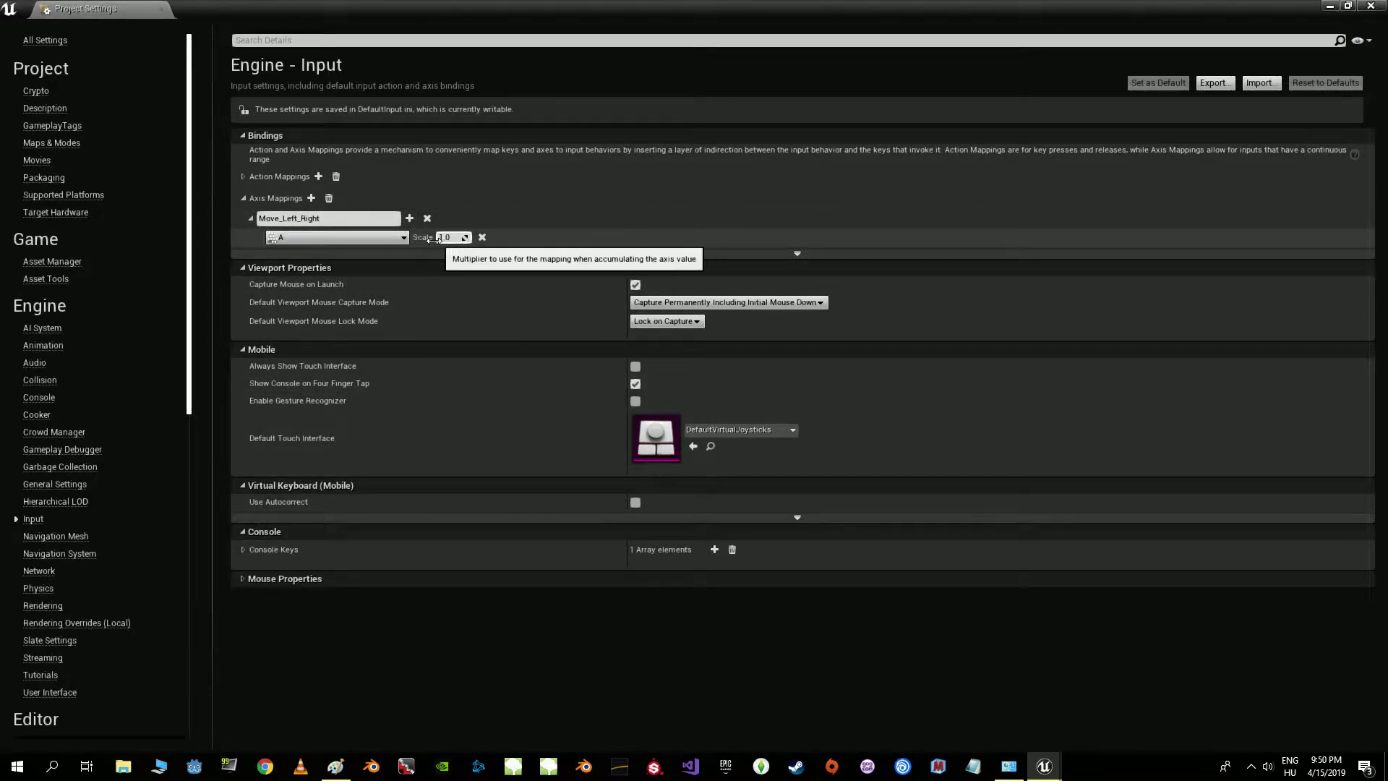
{"action": "left_click", "coordinate": [410, 219]}
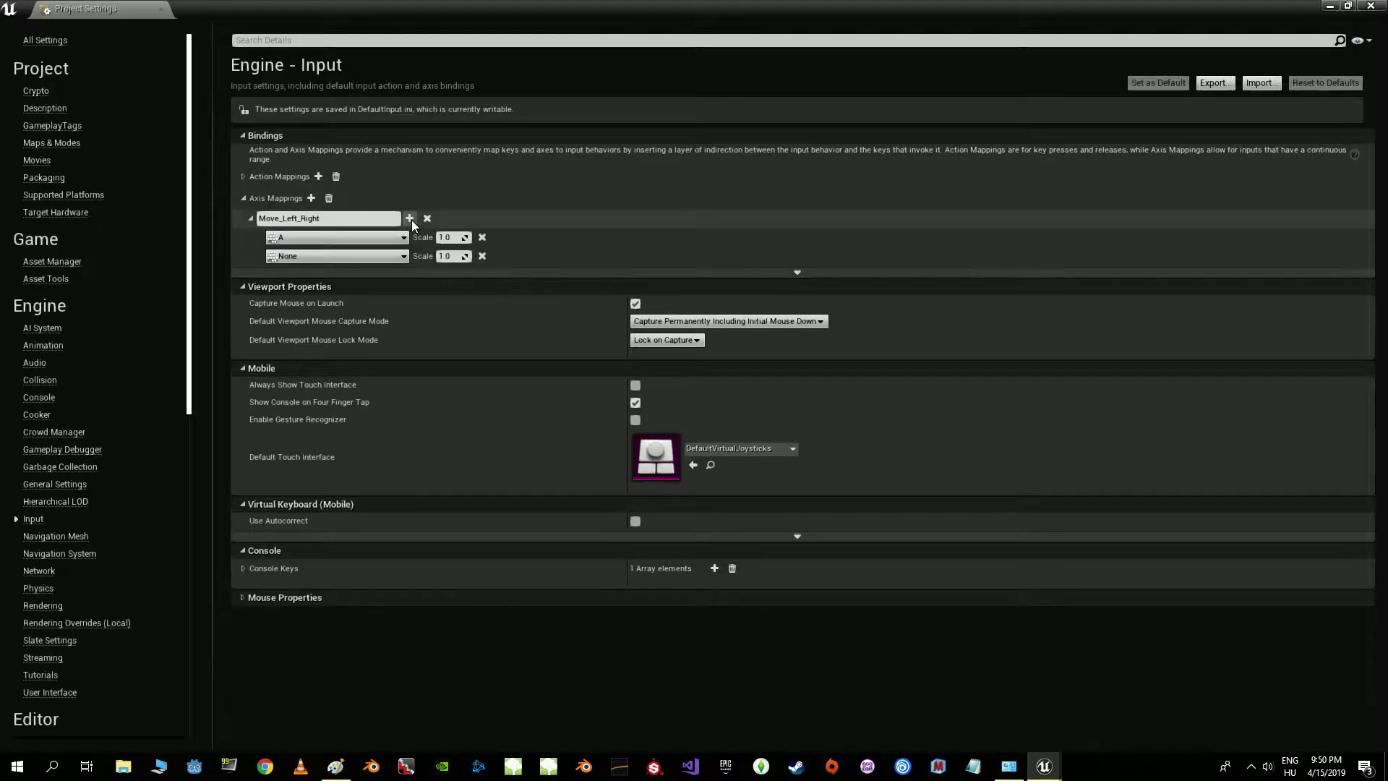
{"action": "left_click", "coordinate": [322, 257]}
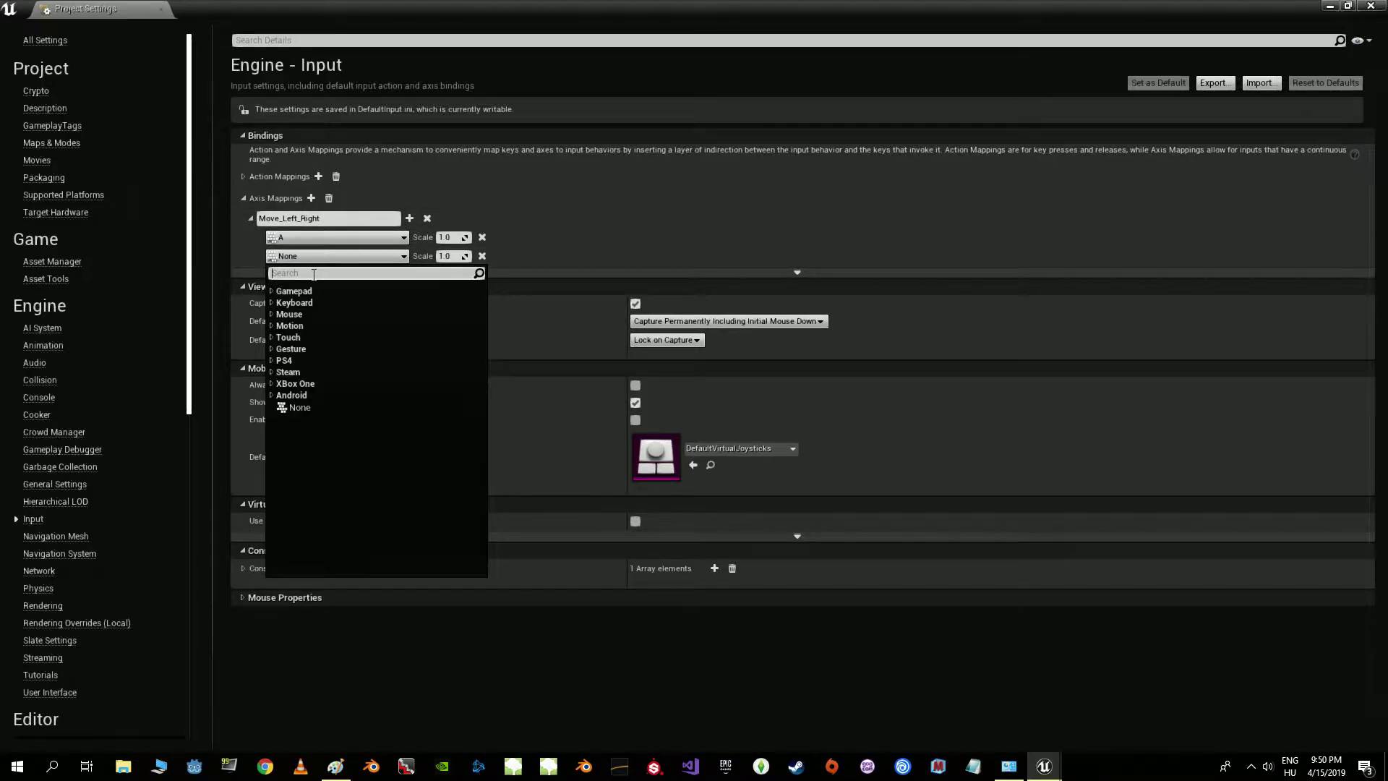
{"action": "type", "text": "d"}
{"action": "left_click", "coordinate": [272, 292]}
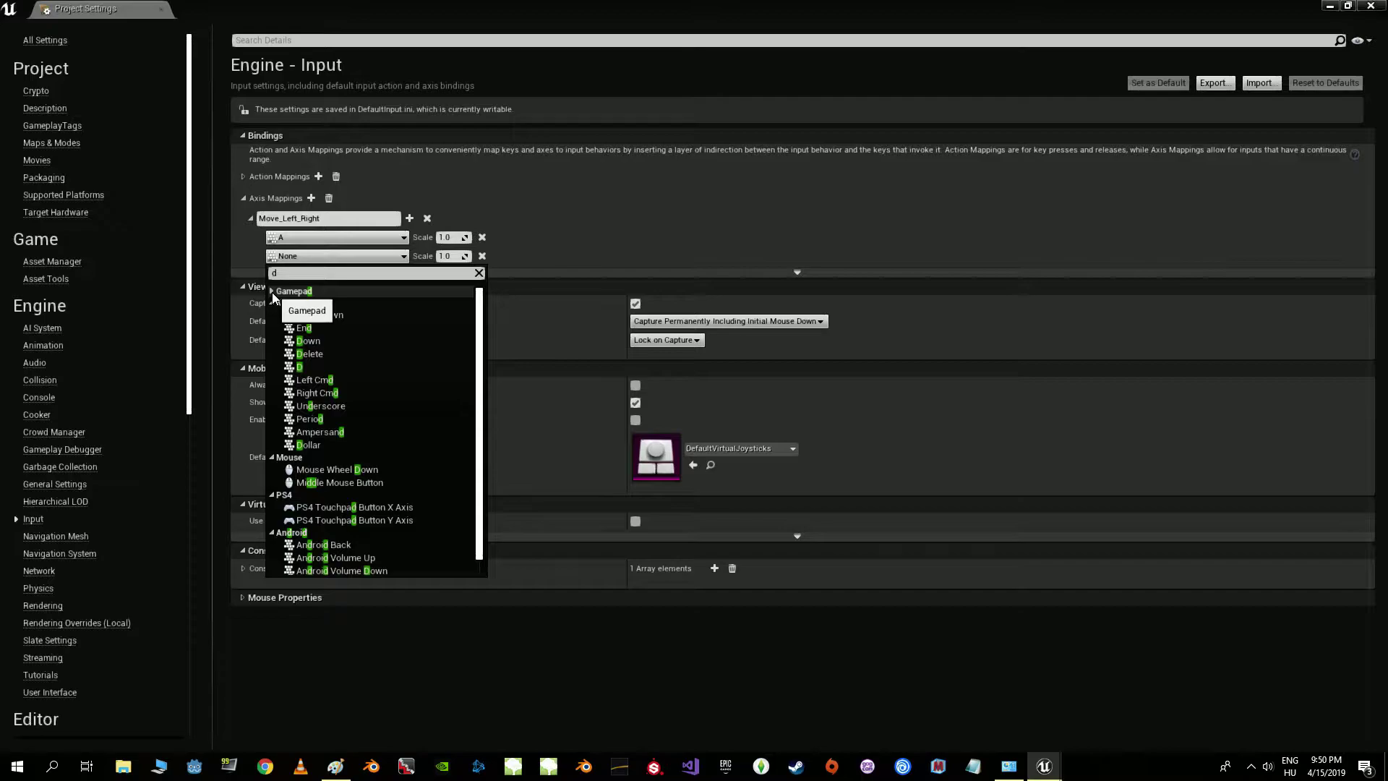
{"action": "left_click", "coordinate": [299, 367]}
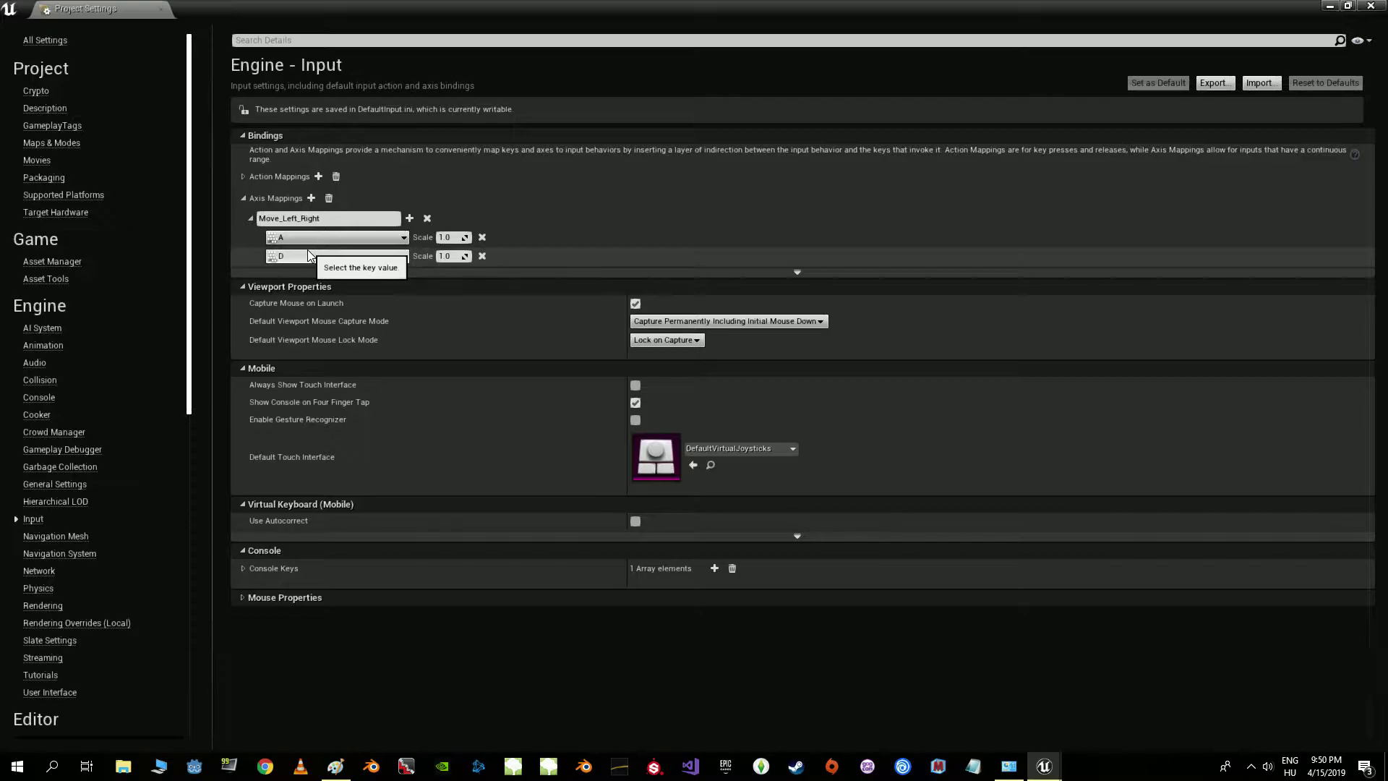
{"action": "left_click", "coordinate": [442, 237]}
{"action": "type", "text": "-1"}
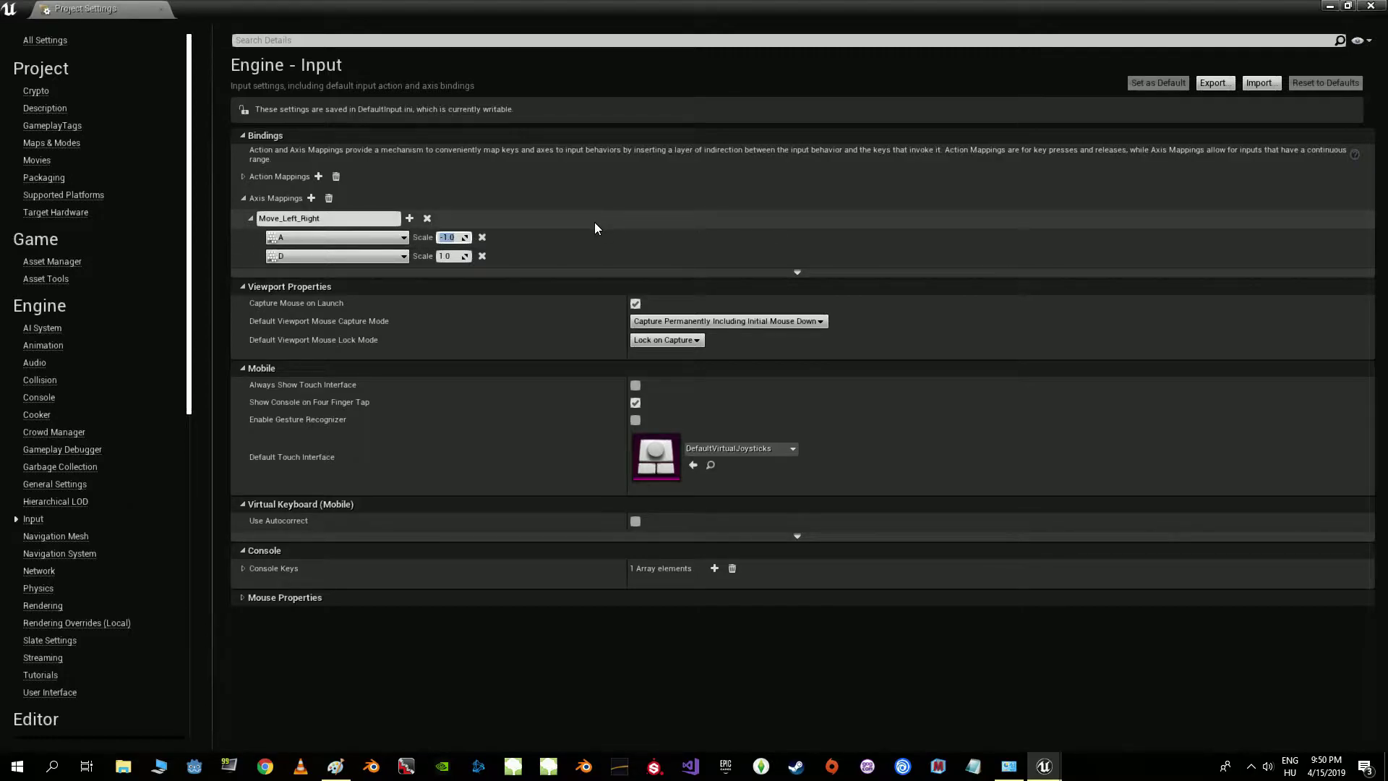
- Add a second axis mapping named Move_Foreard_Backward
{"action": "left_click", "coordinate": [311, 197]}
{"action": "left_click", "coordinate": [305, 275]}
{"action": "type", "text": "Move_Foreard_Backward"}
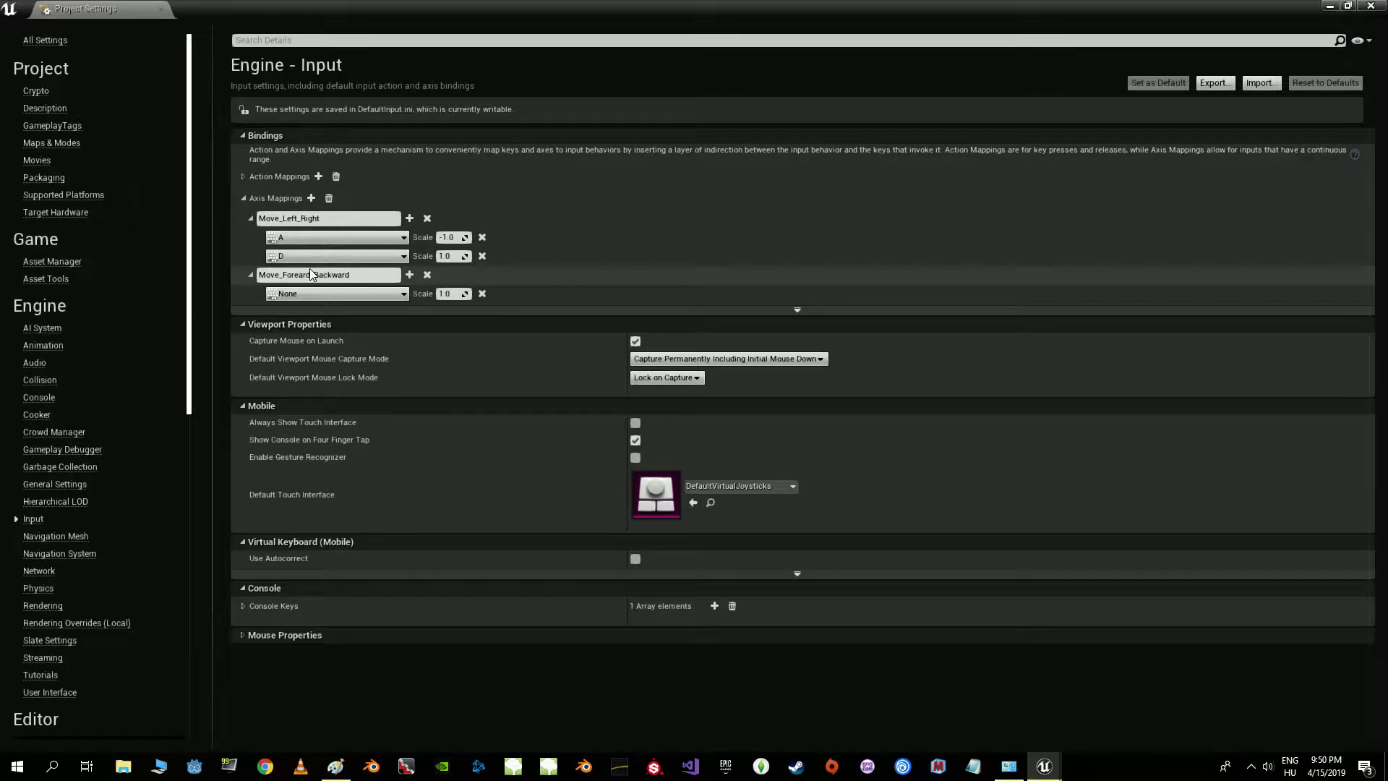
- Bind W at 1.0 and S at -1.0 to Move_Foreard_Backward, and add another axis mapping
{"action": "left_click", "coordinate": [313, 293]}
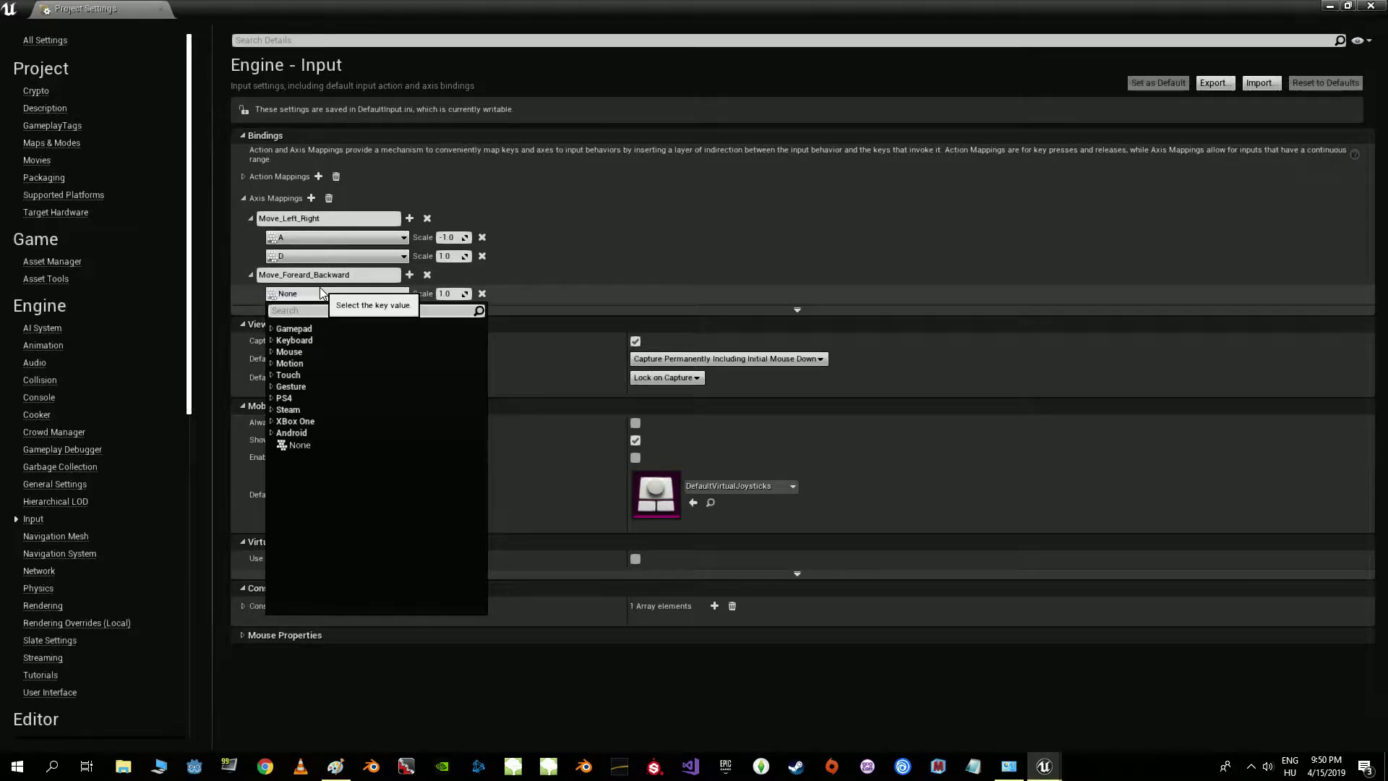
{"action": "type", "text": "w"}
{"action": "left_click", "coordinate": [270, 328]}
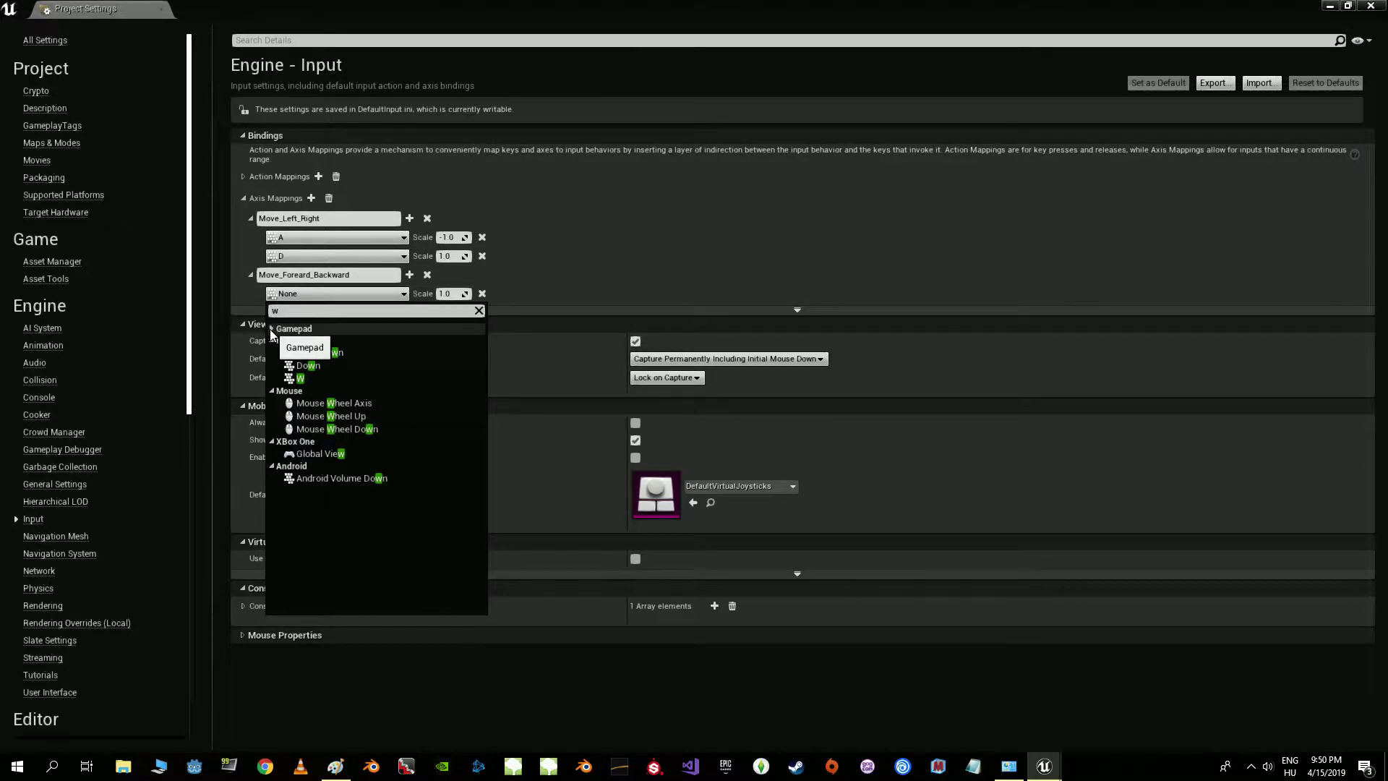
{"action": "left_click", "coordinate": [289, 378]}
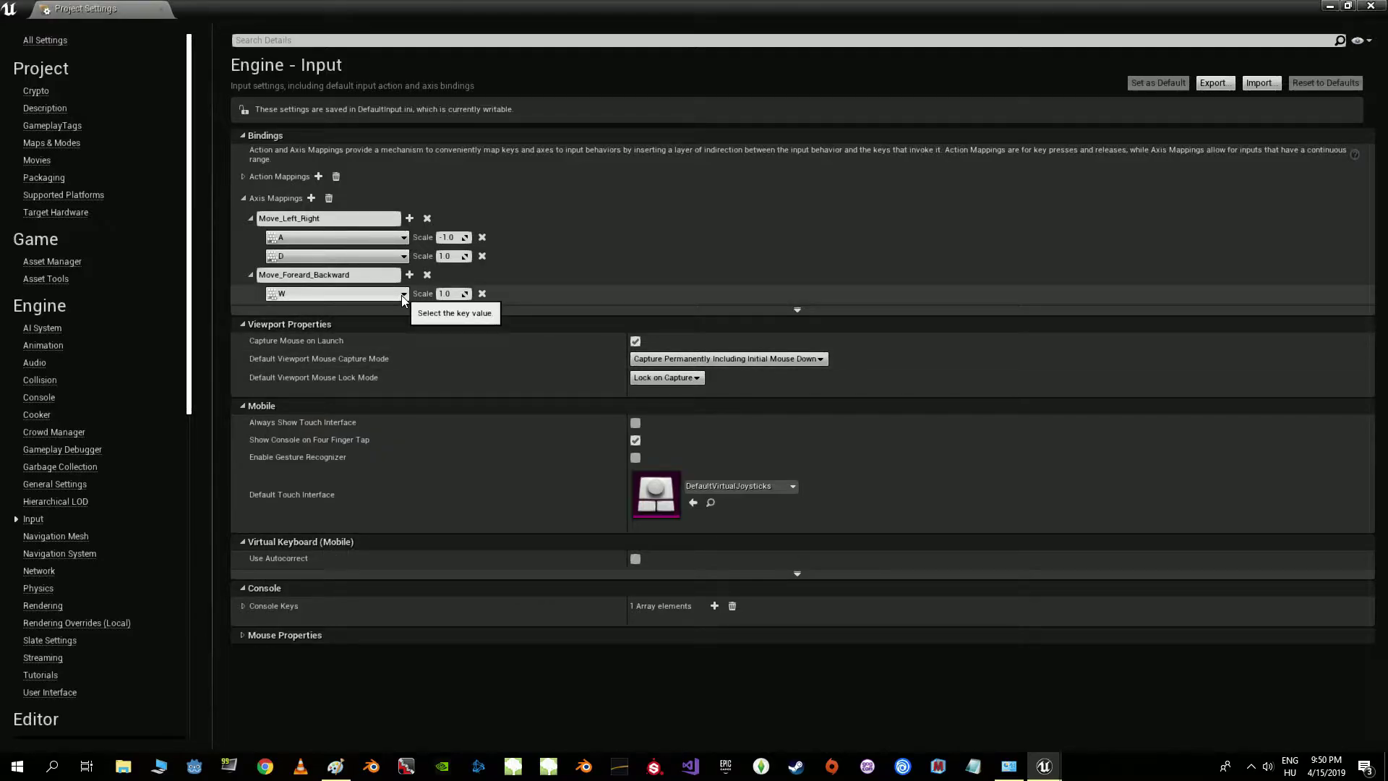
{"action": "left_click", "coordinate": [409, 275]}
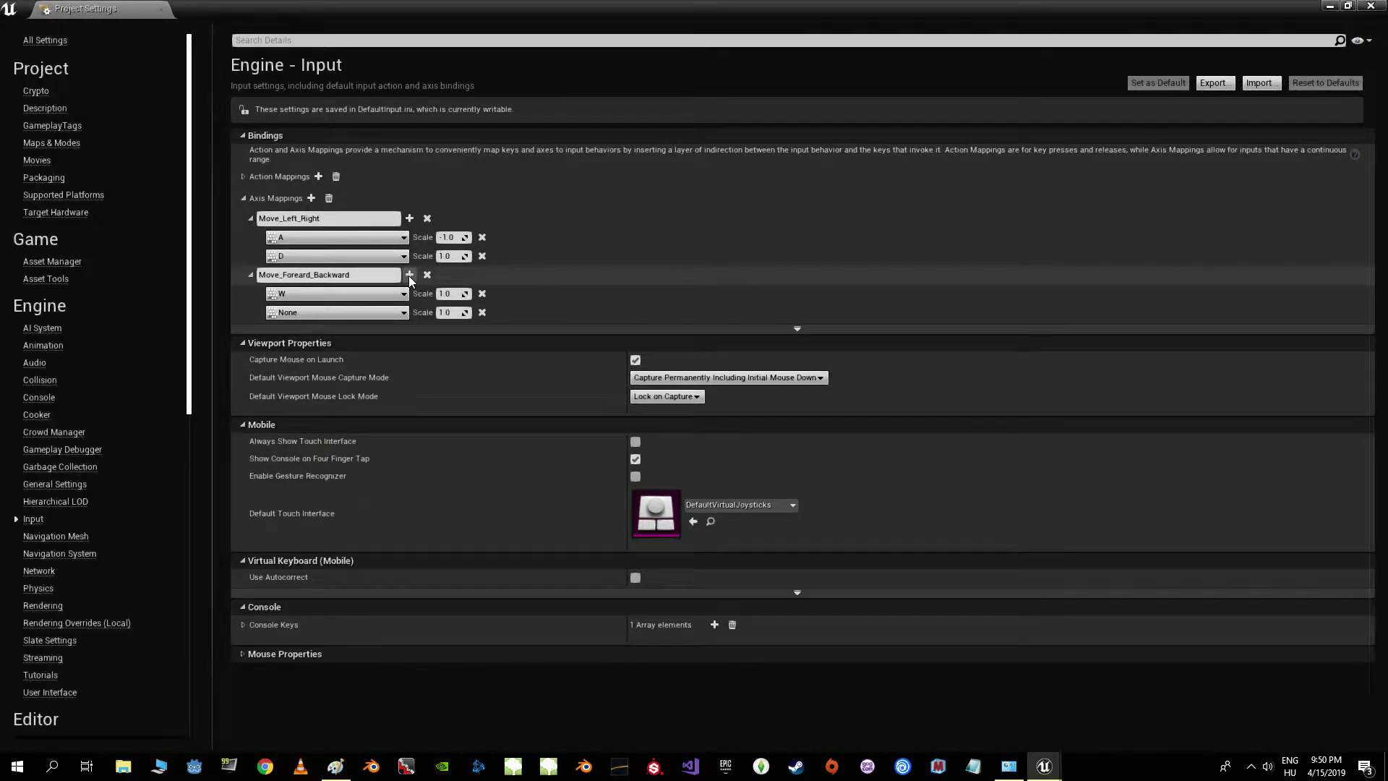
{"action": "left_click", "coordinate": [329, 312]}
{"action": "type", "text": "s"}
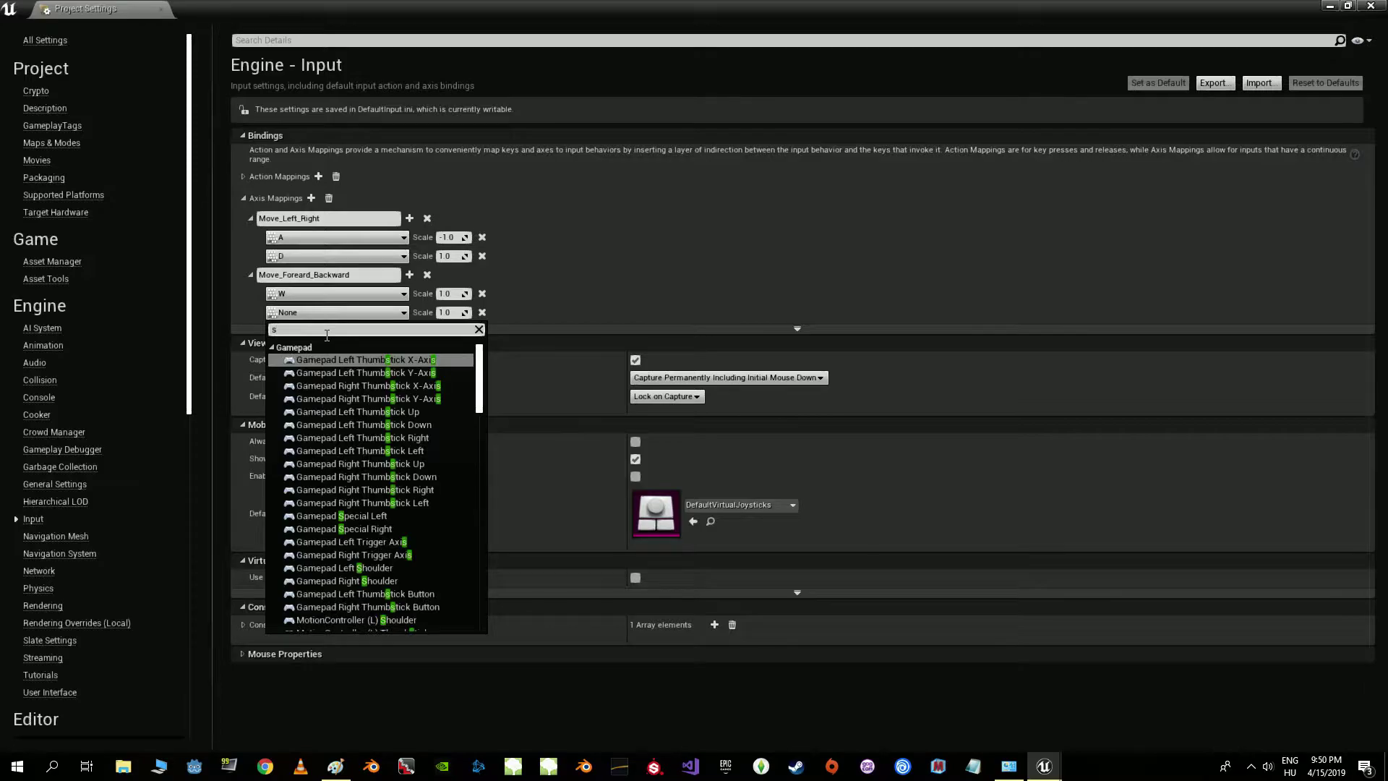
{"action": "left_click", "coordinate": [318, 347]}
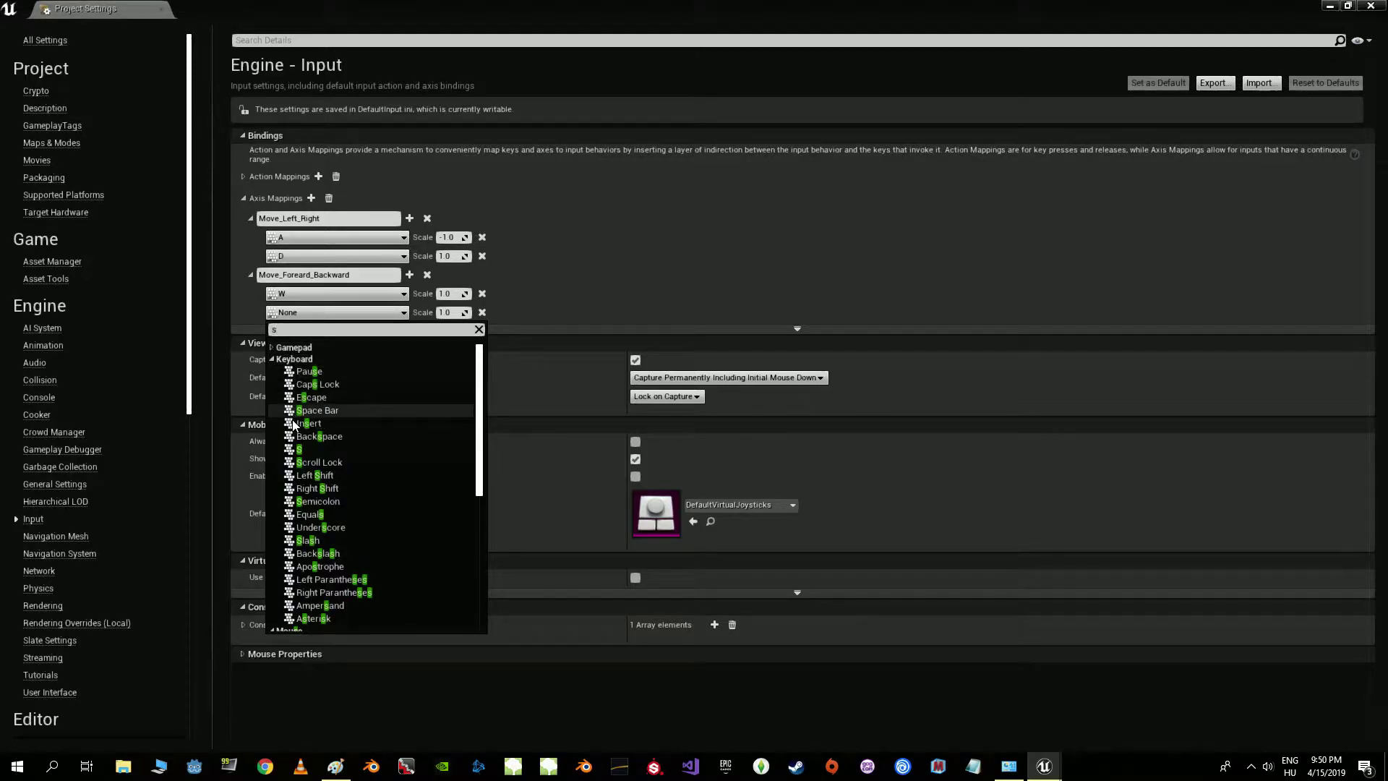
{"action": "left_click", "coordinate": [298, 449]}
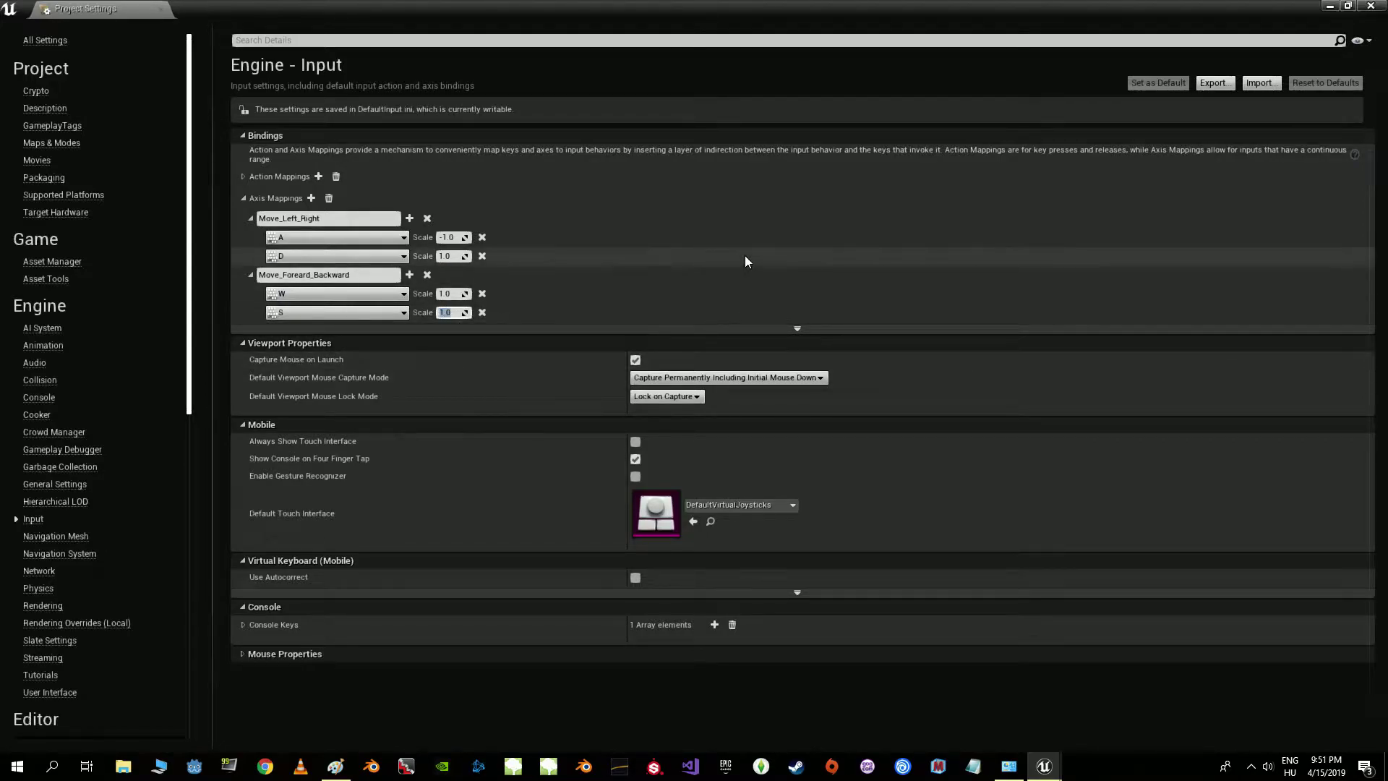
{"action": "key", "text": "Return"}
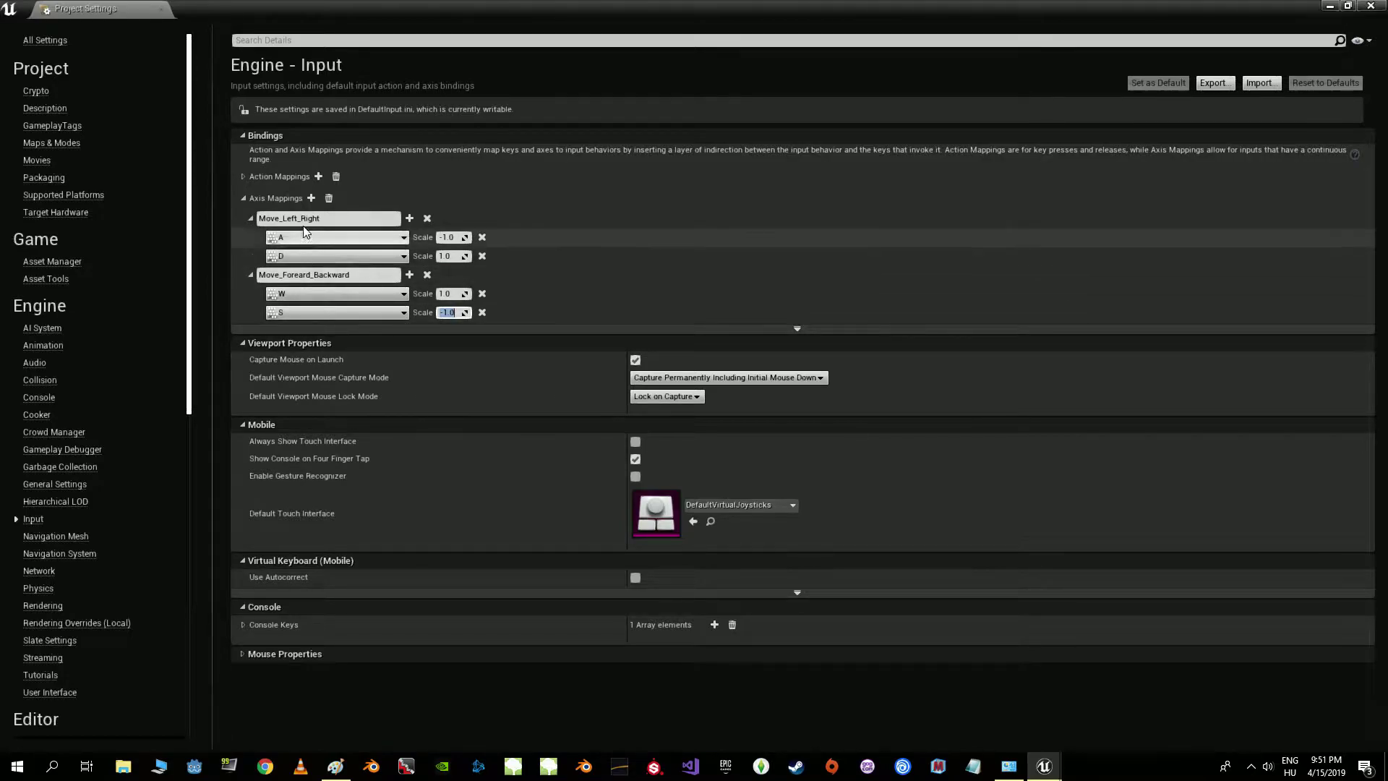
{"action": "left_click", "coordinate": [311, 199]}
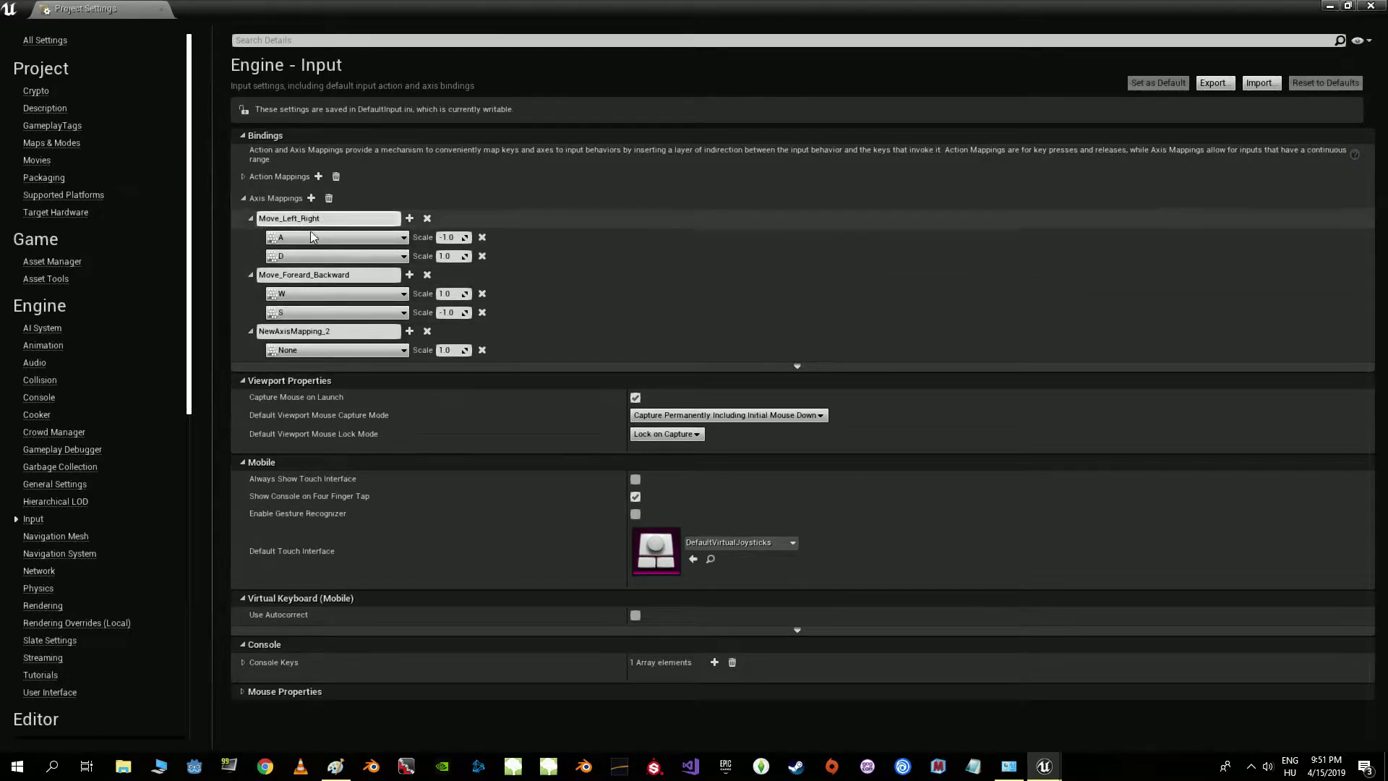
- Name the third axis mapping Look_Left_Right, bind it to Mouse X, and add a fourth mapping
{"action": "left_click", "coordinate": [304, 331]}
{"action": "type", "text": "Look_Left_Right"}
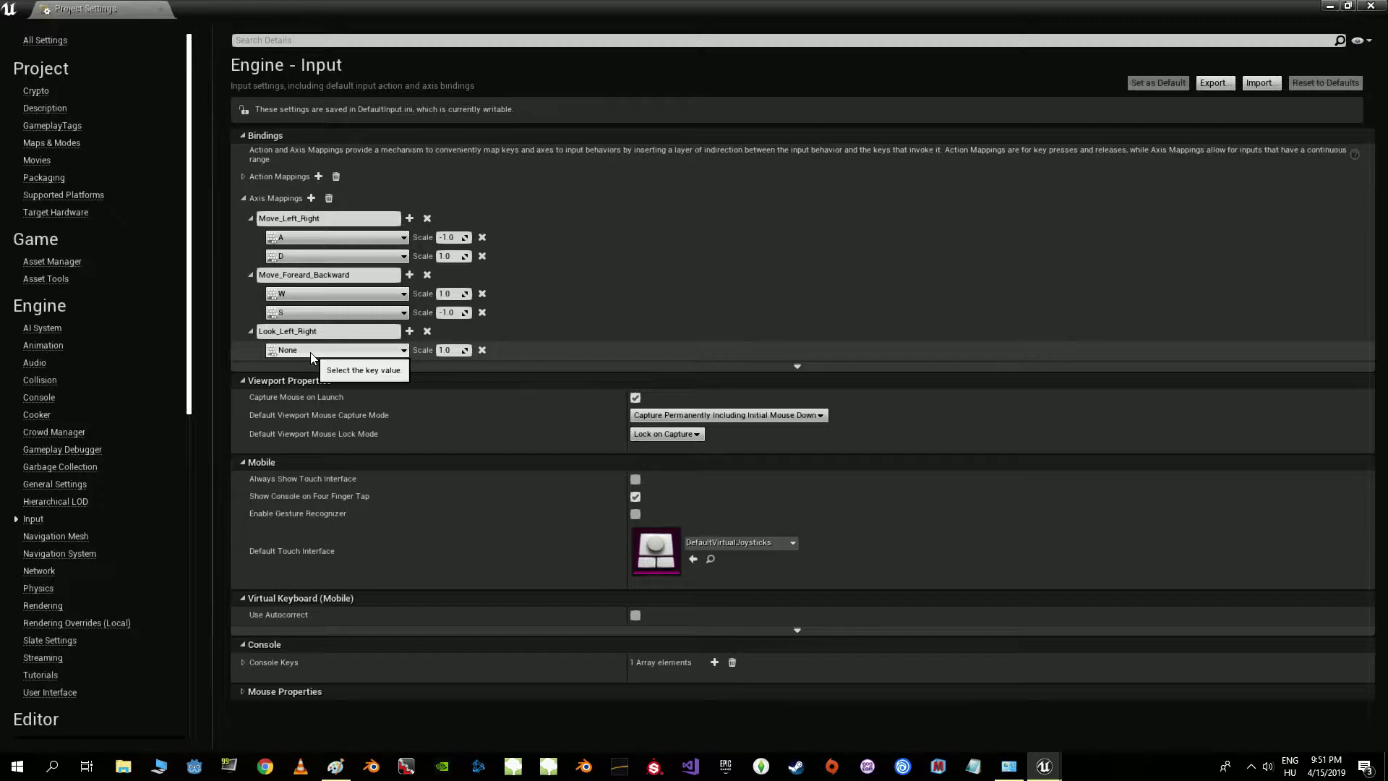
{"action": "left_click", "coordinate": [310, 353]}
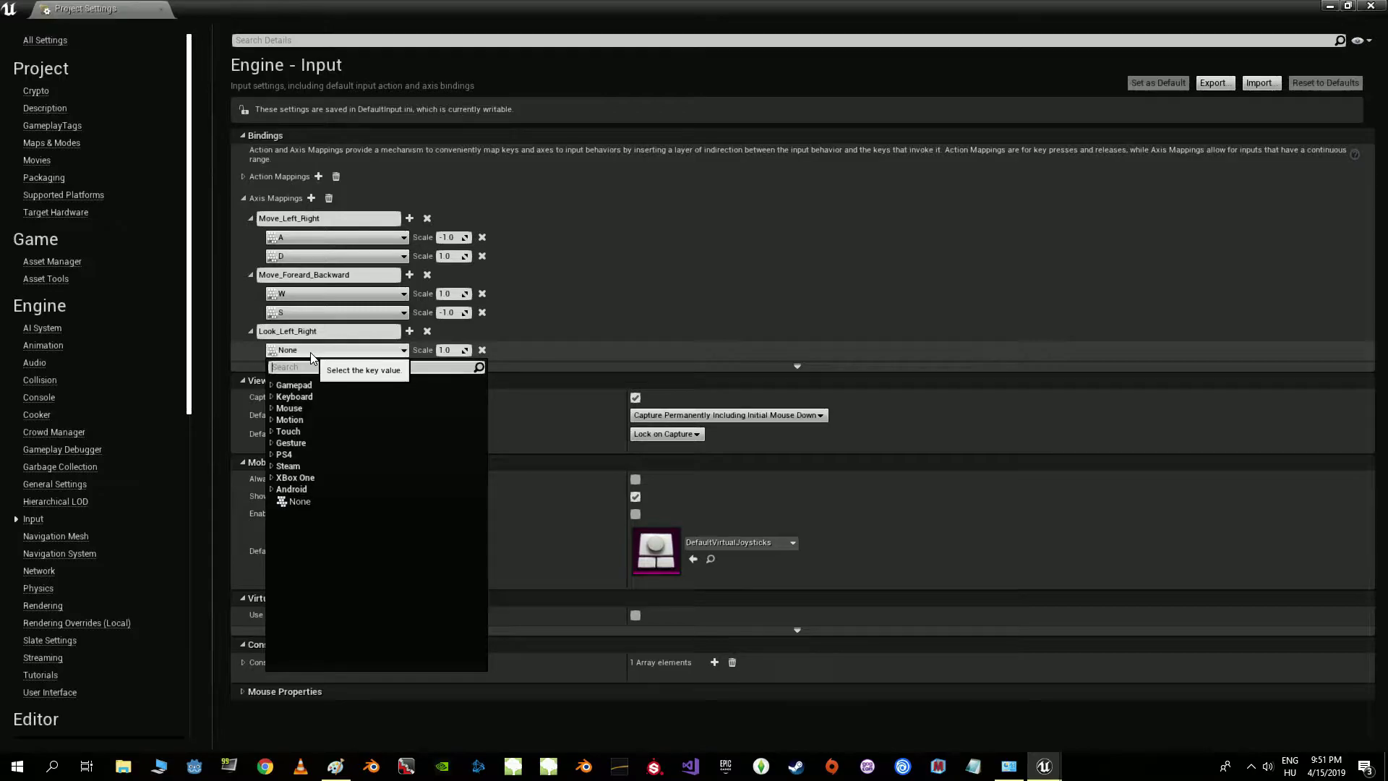
{"action": "left_click", "coordinate": [271, 407]}
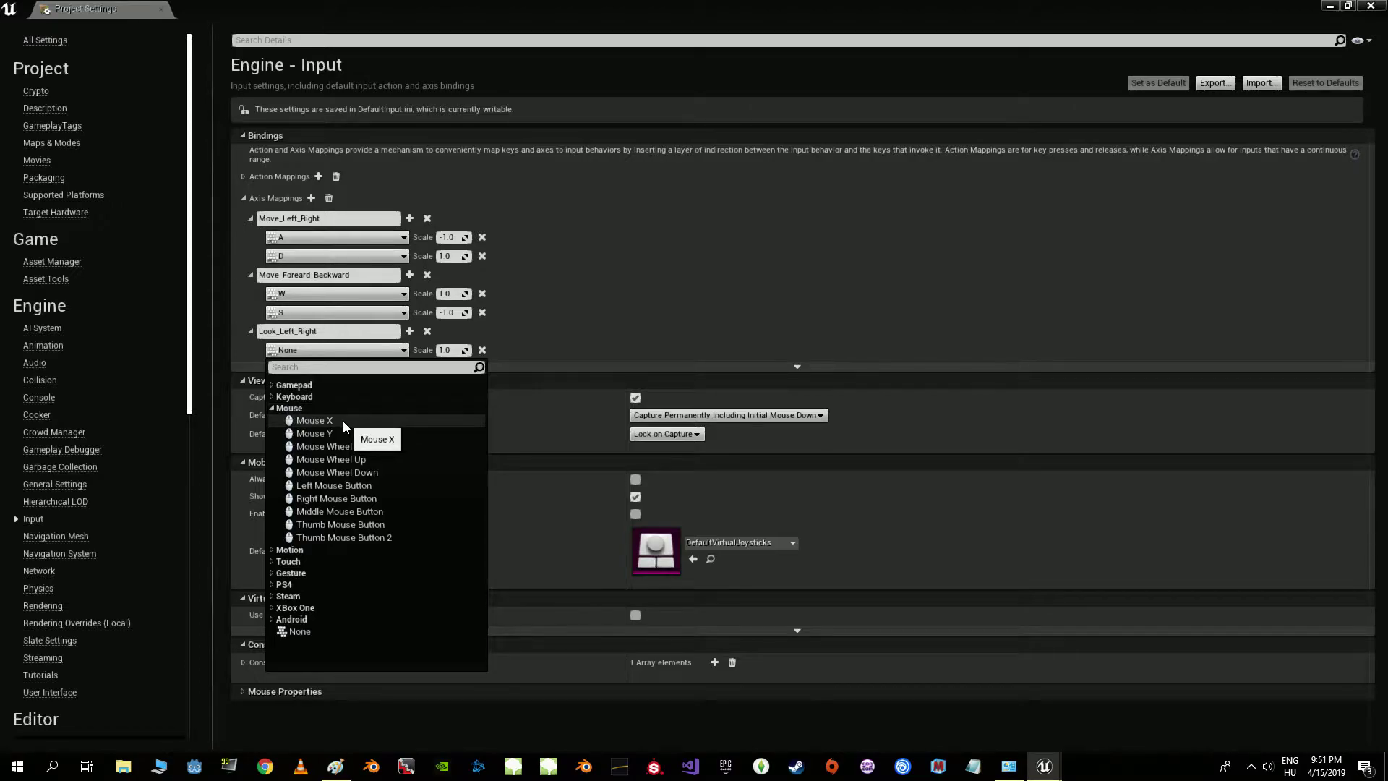
{"action": "left_click", "coordinate": [324, 423]}
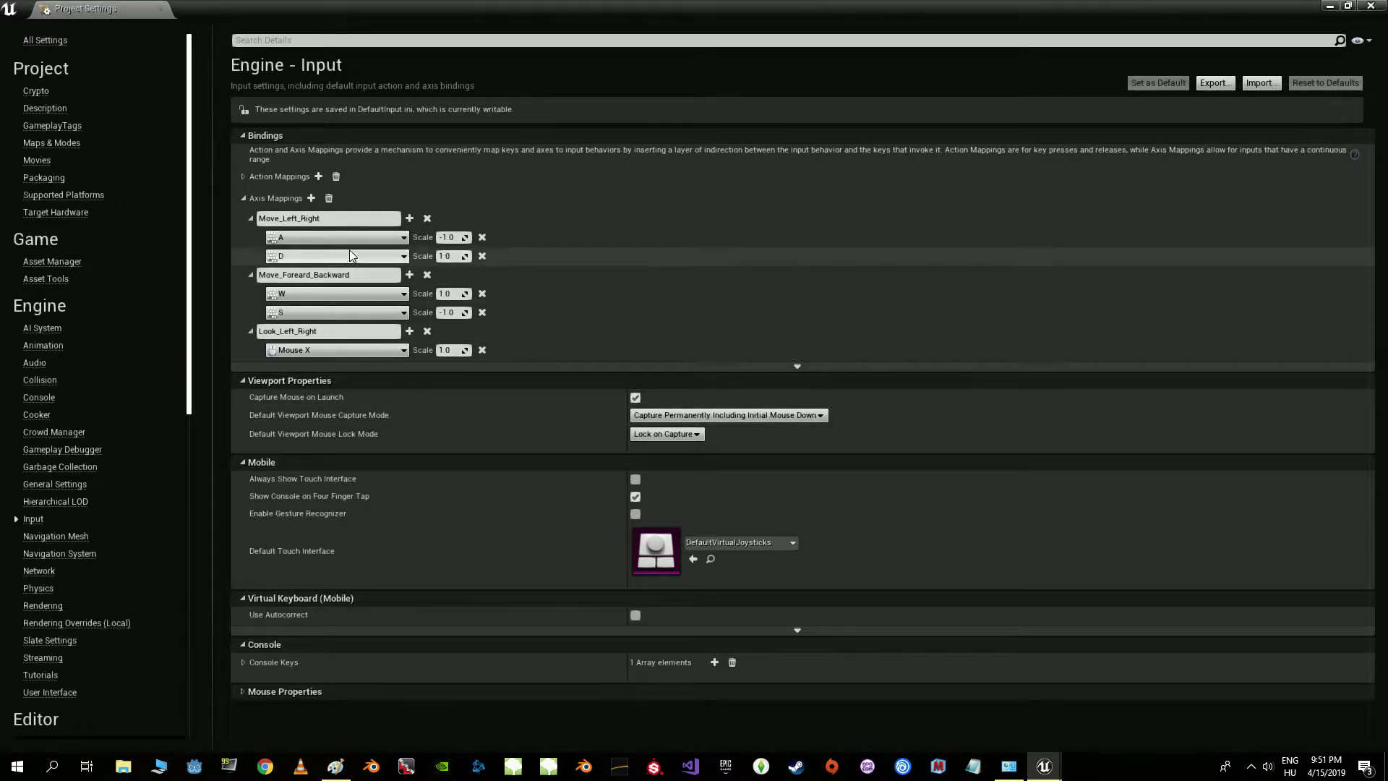
{"action": "left_click", "coordinate": [312, 198]}
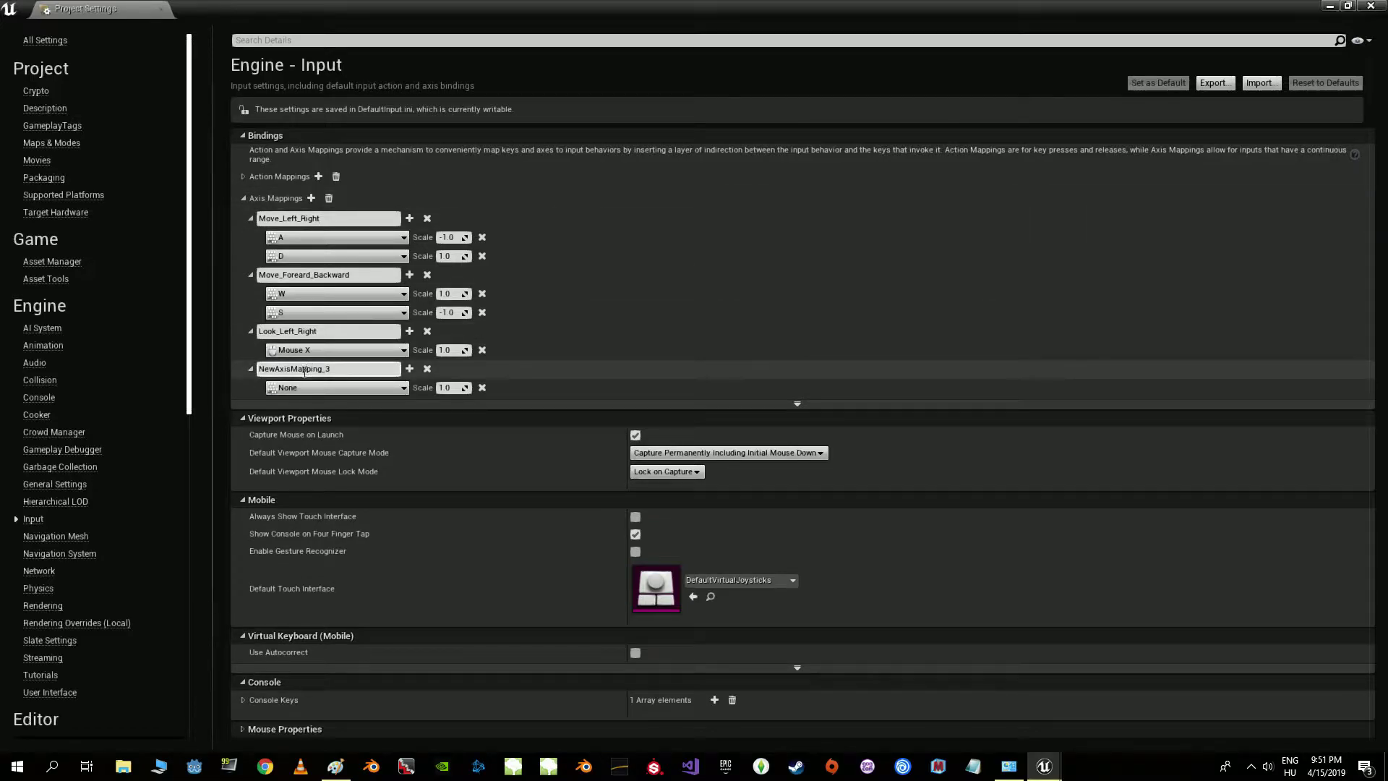
- Name the new axis mapping Look_Up_Down and bind it to Mouse Y
{"action": "double_click", "coordinate": [303, 367]}
{"action": "type", "text": "Look_Up_Down"}
{"action": "left_click", "coordinate": [329, 388]}
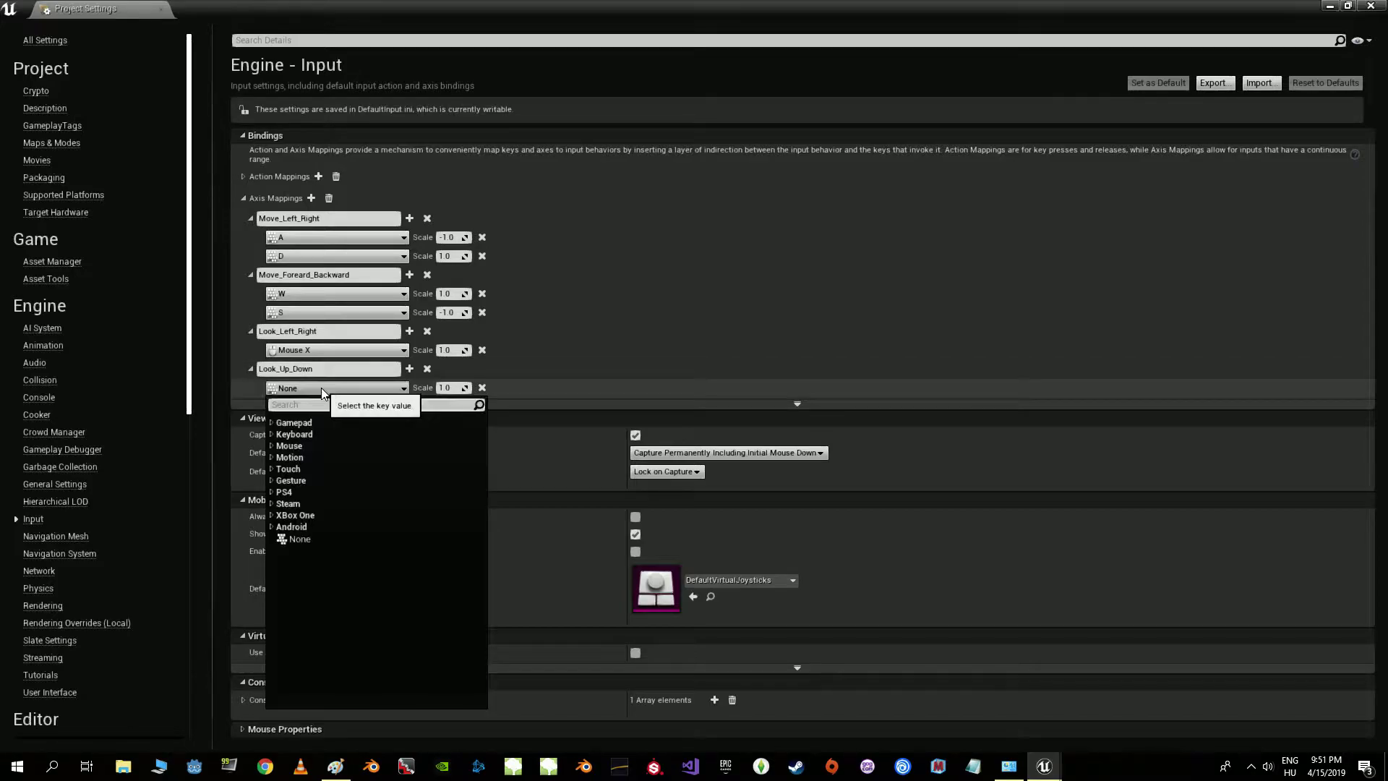
{"action": "left_click", "coordinate": [273, 446]}
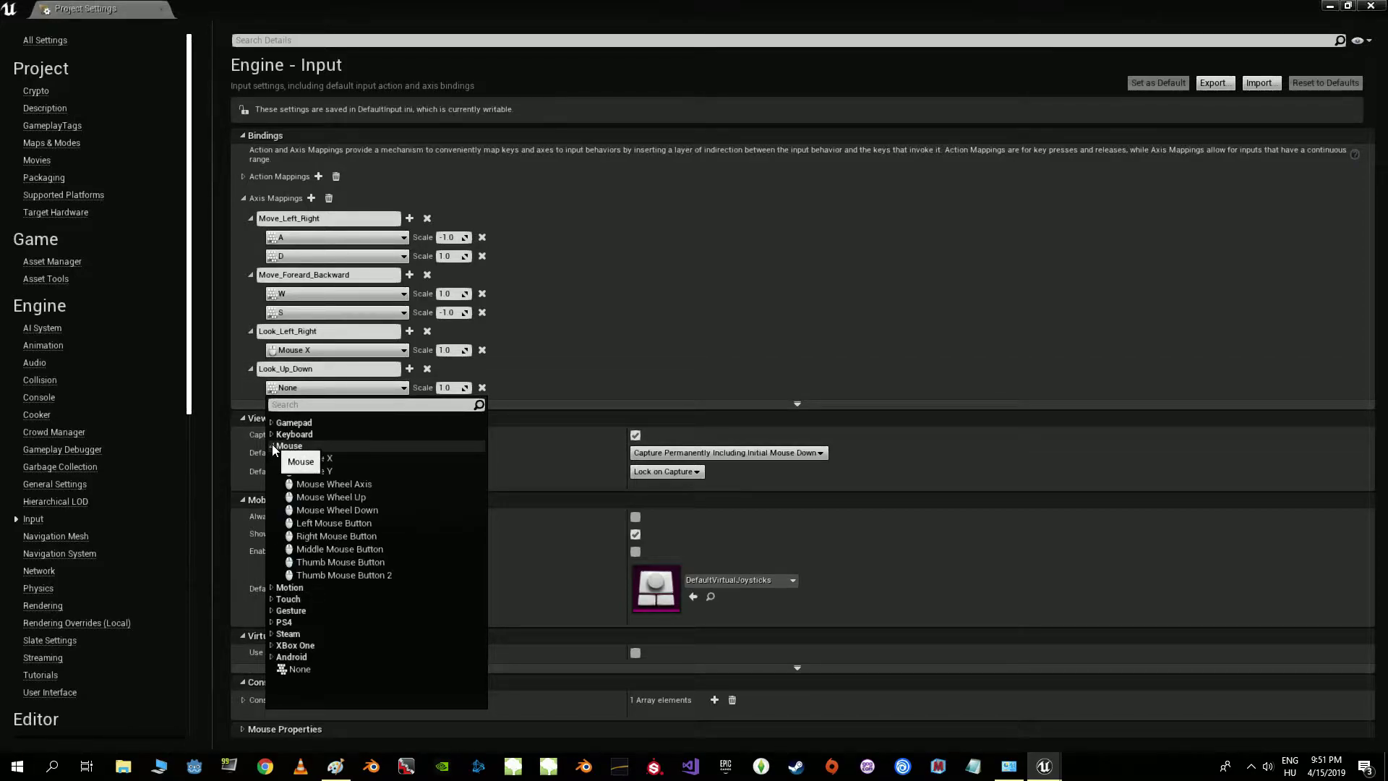
{"action": "left_click", "coordinate": [321, 472]}
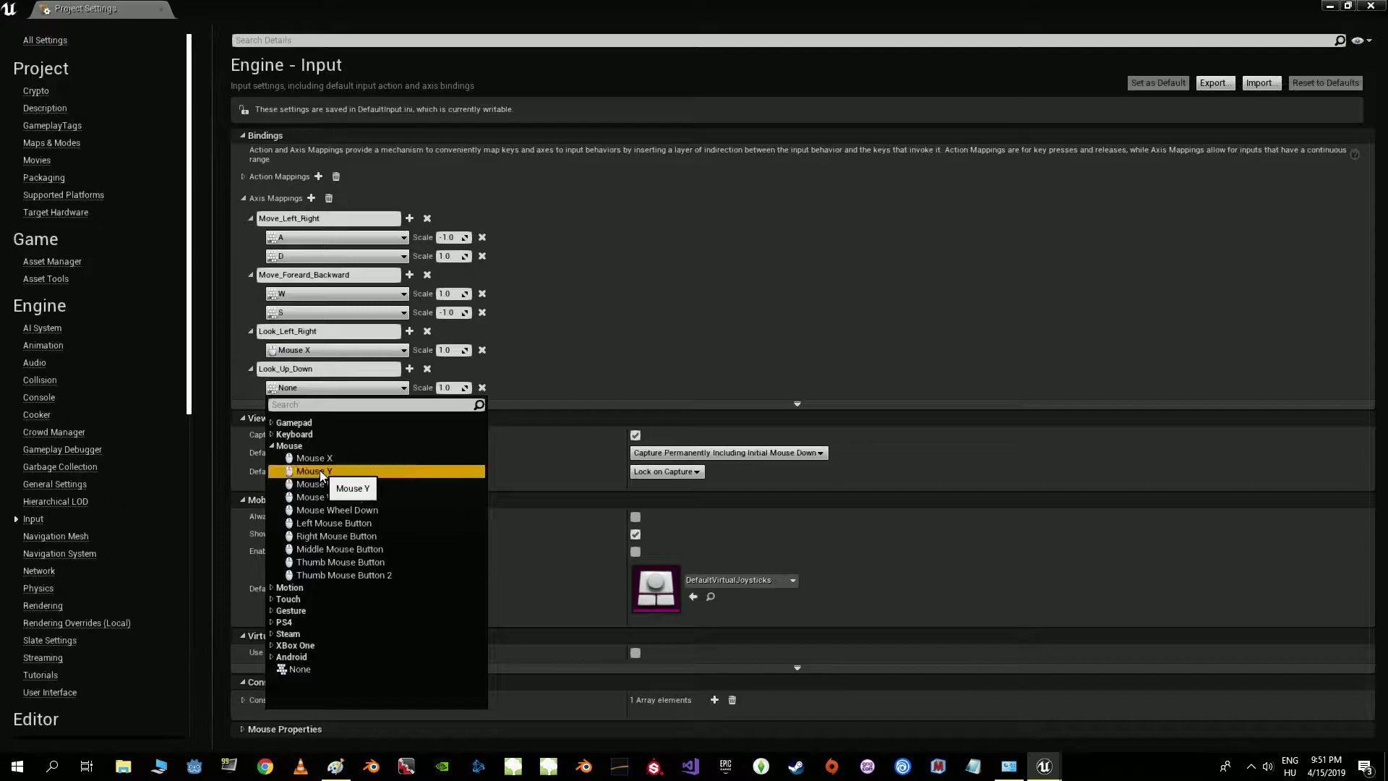
- Set Look_Up_Down's Mouse Y scale to -1.0 and check Character_Jump under Action Mappings
{"action": "left_click", "coordinate": [444, 387]}
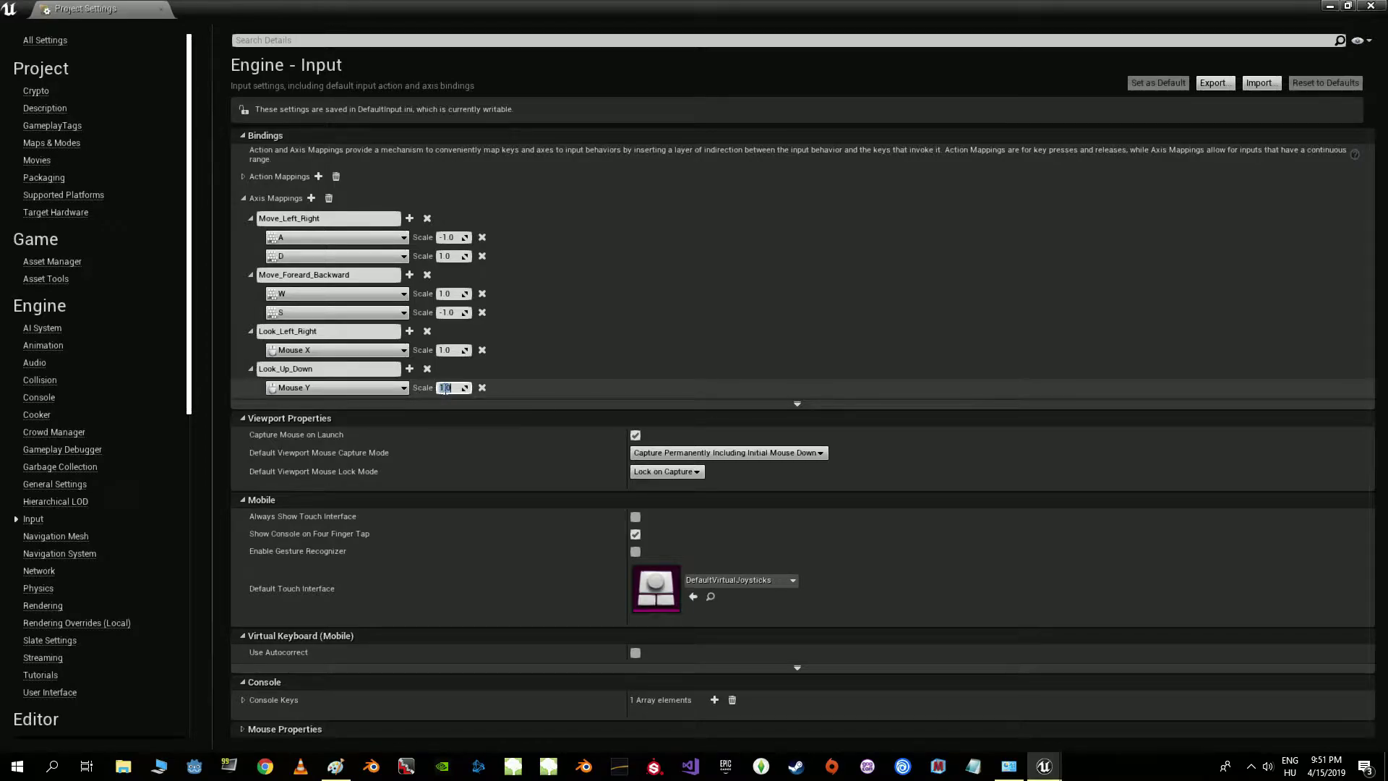
{"action": "key", "text": "Return"}
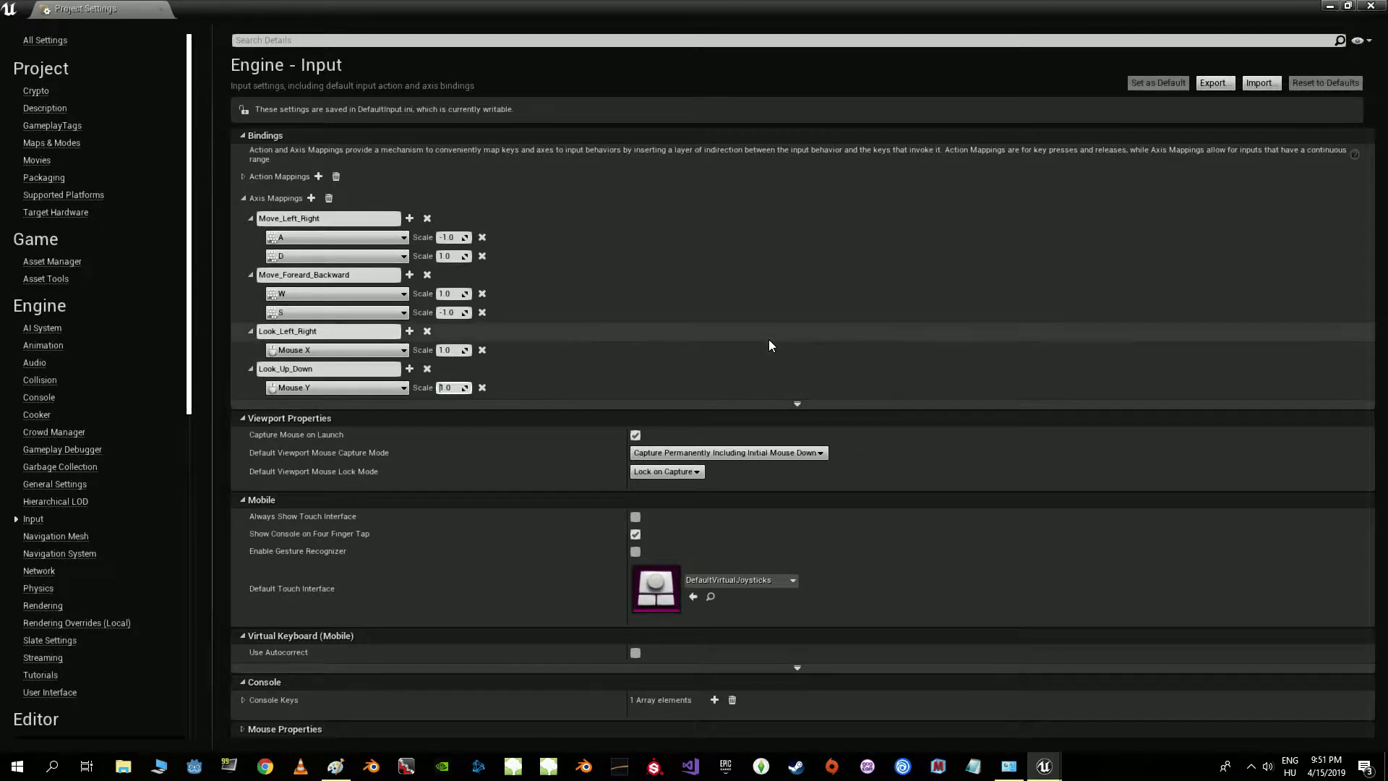
{"action": "type", "text": "-1.0"}
{"action": "key", "text": "Return"}
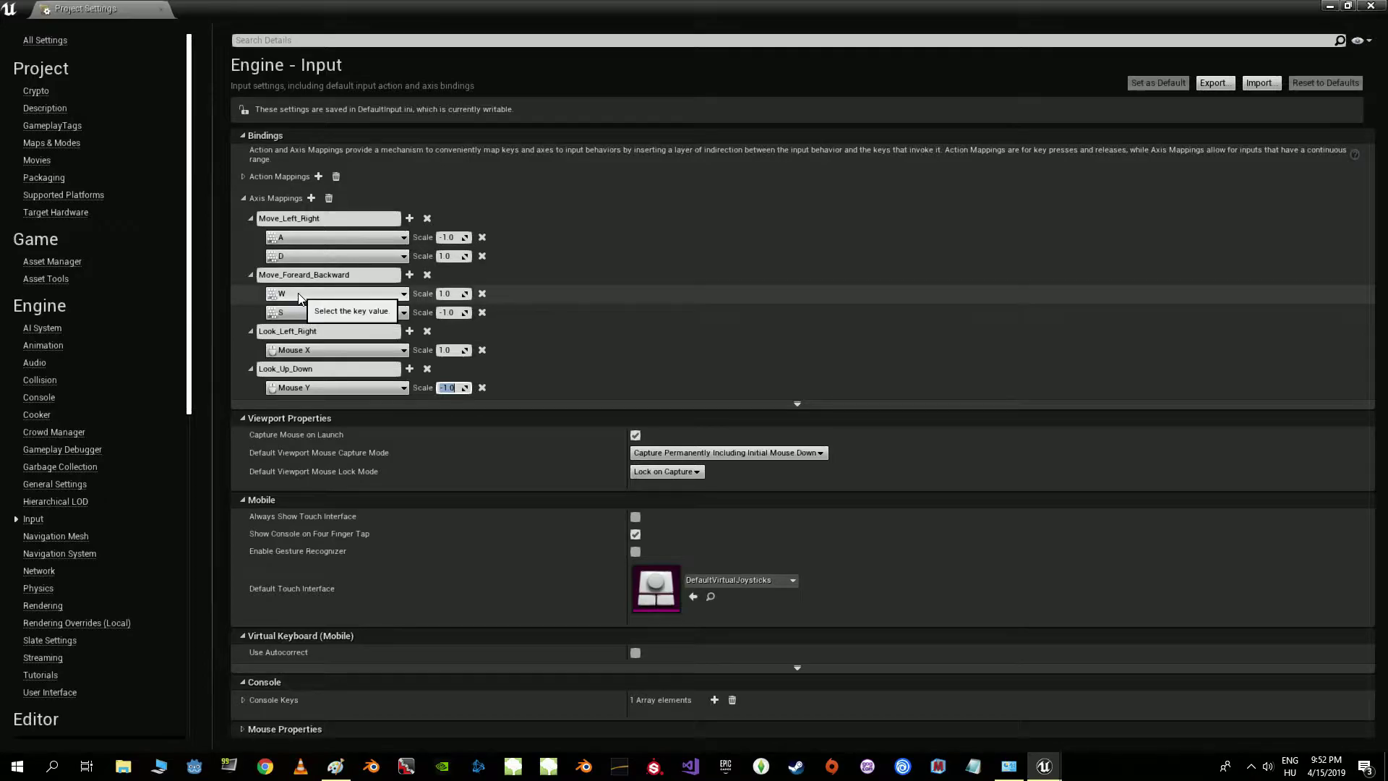
{"action": "left_click", "coordinate": [243, 177]}
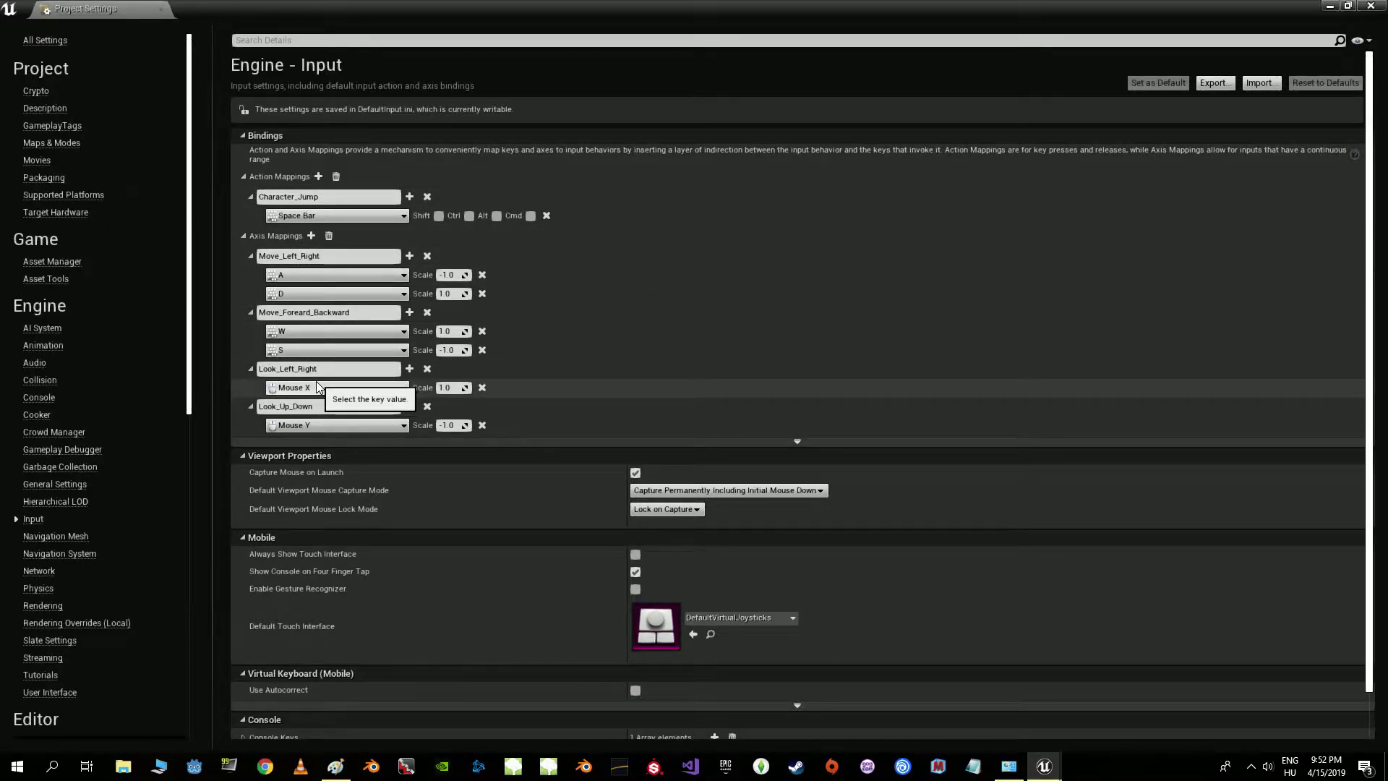
{"action": "left_click", "coordinate": [68, 146]}
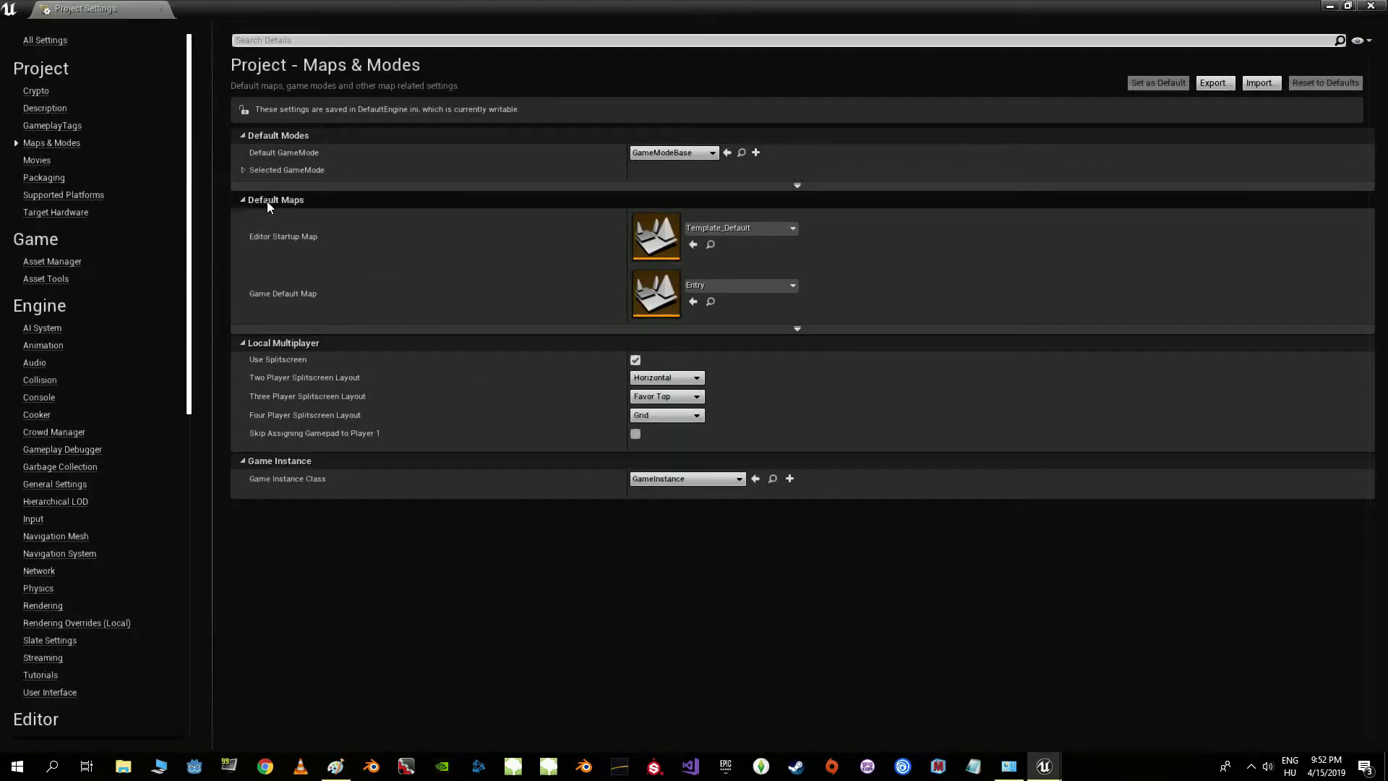
- Set the Editor Startup Map to NewMap, inspect Selected GameMode, and minimize Project Settings
{"action": "mouse_move", "coordinate": [313, 241]}
{"action": "left_click", "coordinate": [727, 228]}
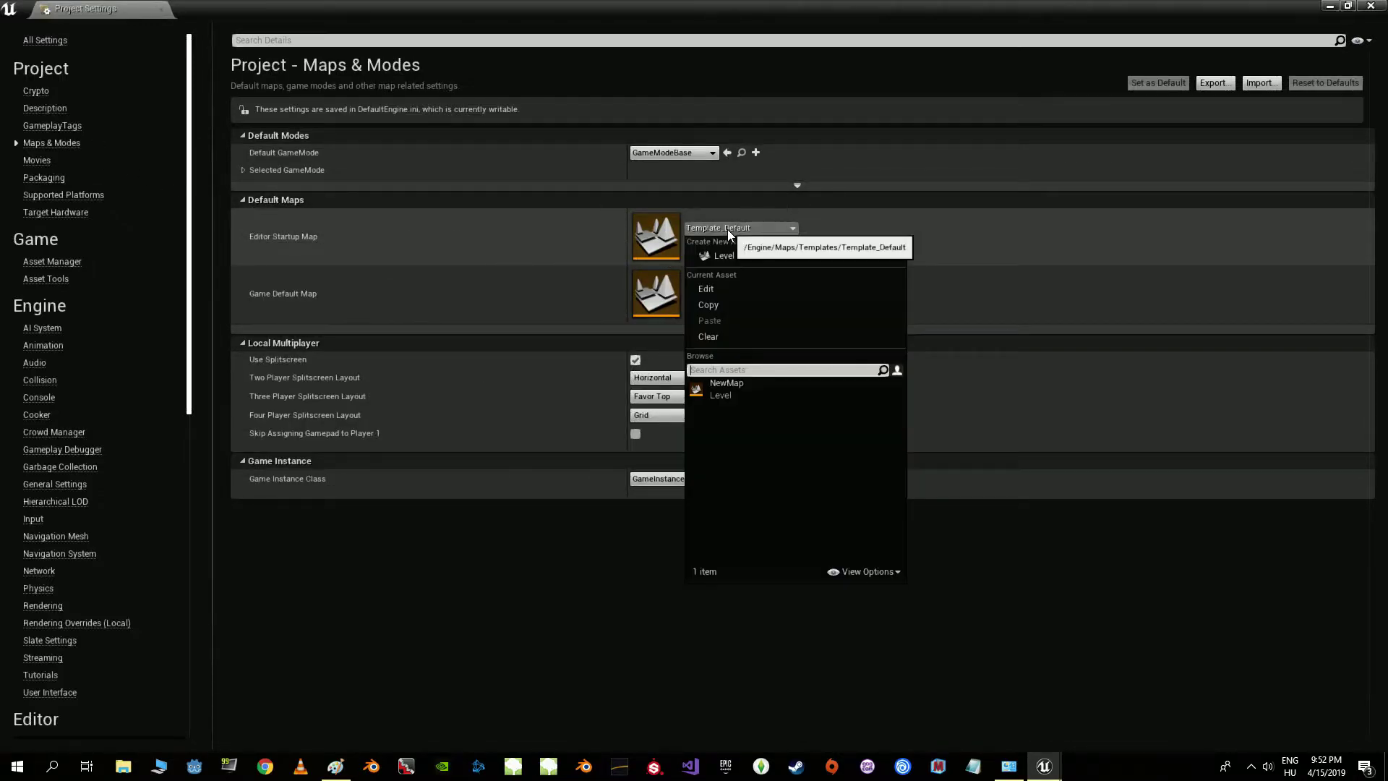
{"action": "left_click", "coordinate": [731, 393]}
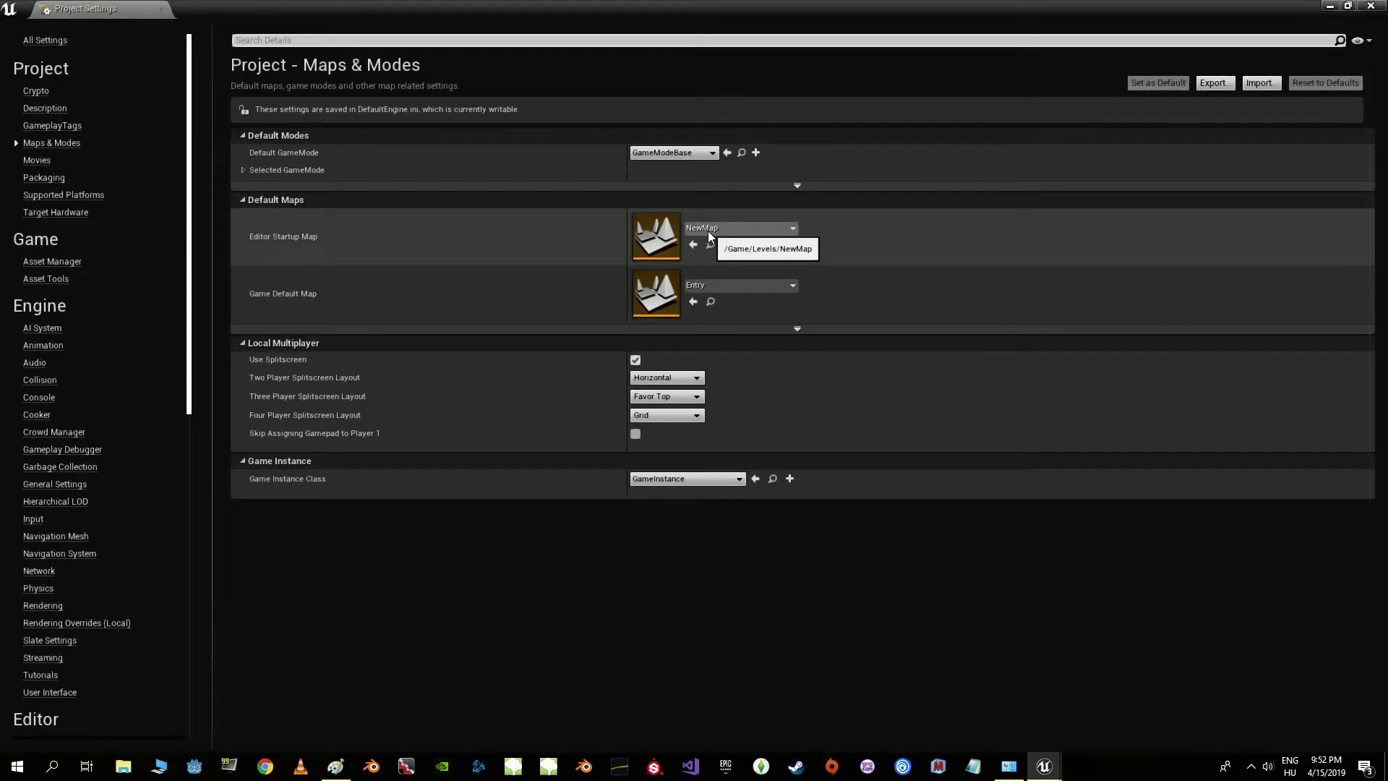
{"action": "left_click", "coordinate": [244, 136]}
{"action": "left_click", "coordinate": [244, 137]}
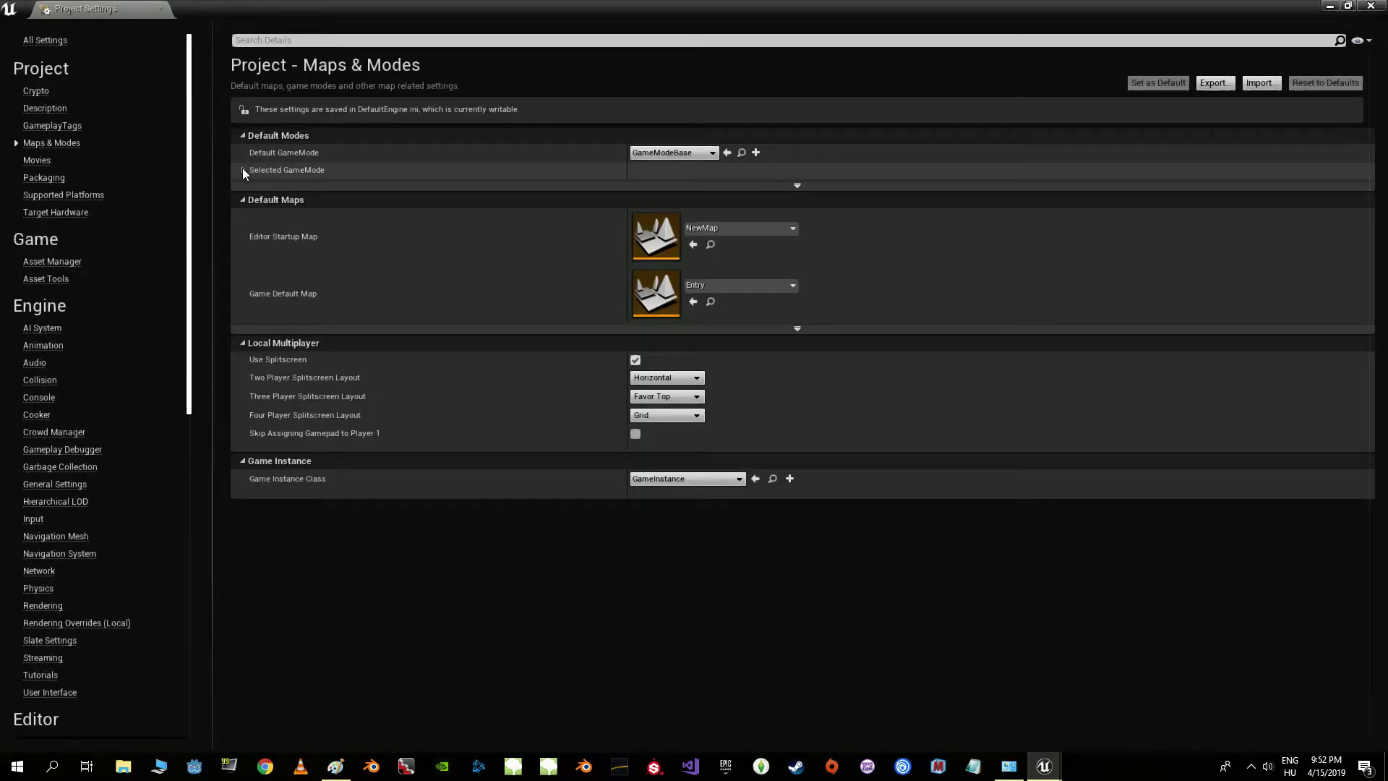
{"action": "left_click", "coordinate": [242, 169]}
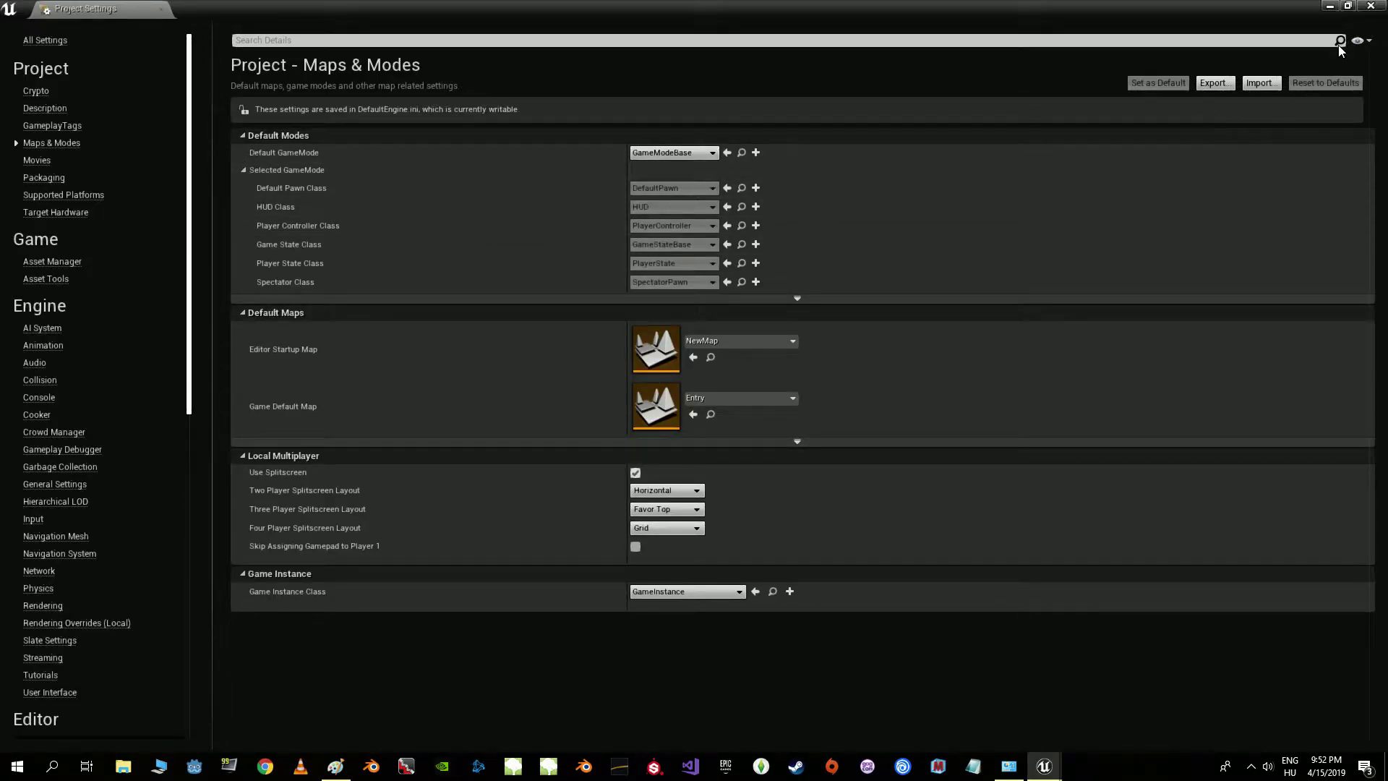
{"action": "left_click", "coordinate": [1331, 6]}
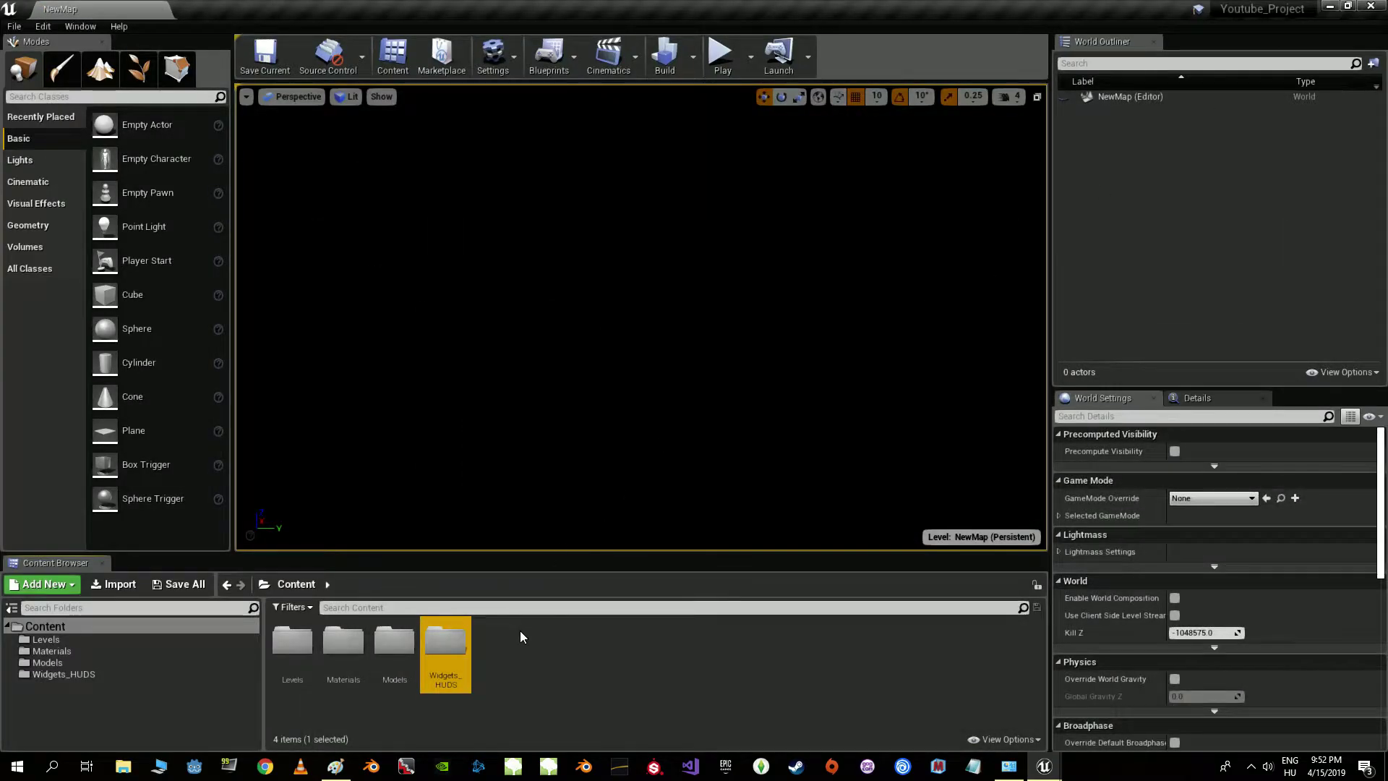
- Create a new folder in Content, then cancel its naming and delete the unwanted NewFolder
{"action": "left_click", "coordinate": [520, 637]}
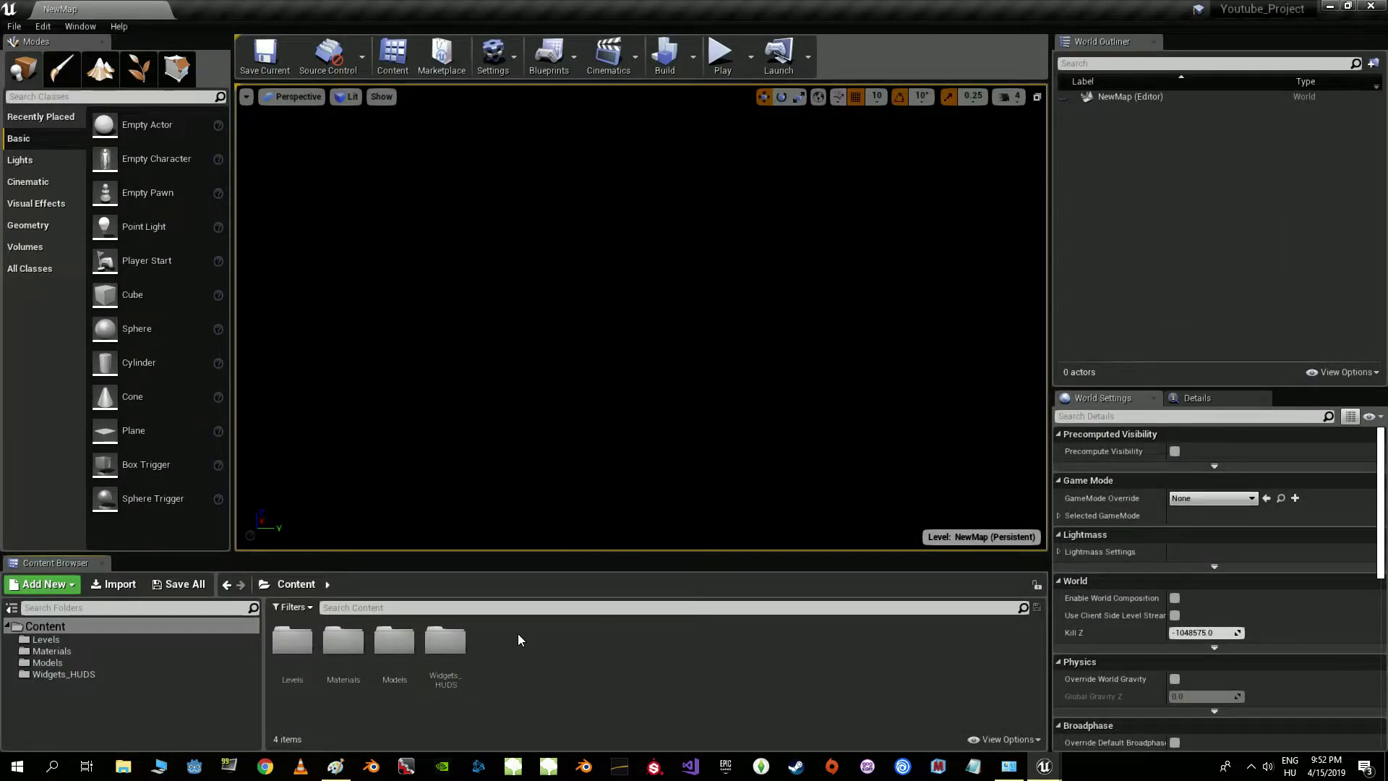
{"action": "right_click", "coordinate": [500, 646]}
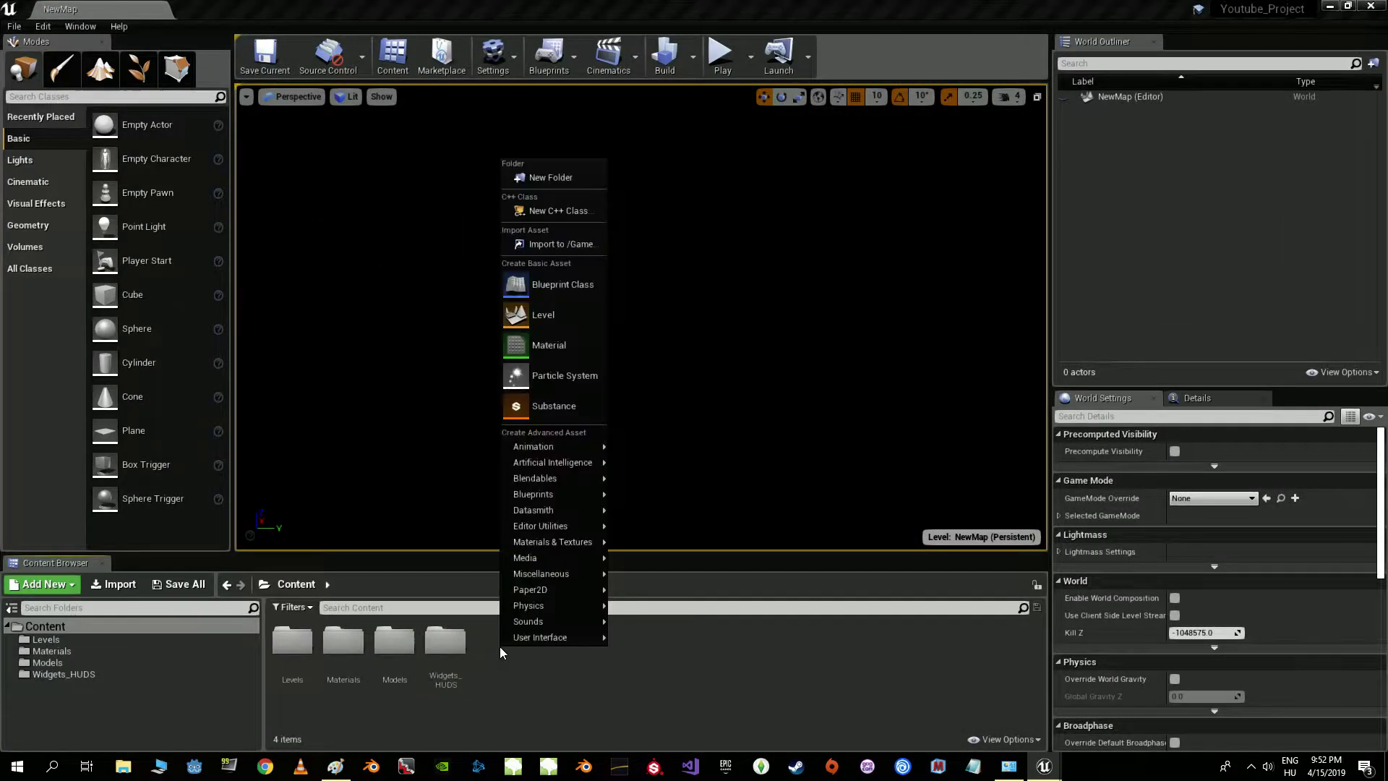
{"action": "left_click", "coordinate": [549, 178]}
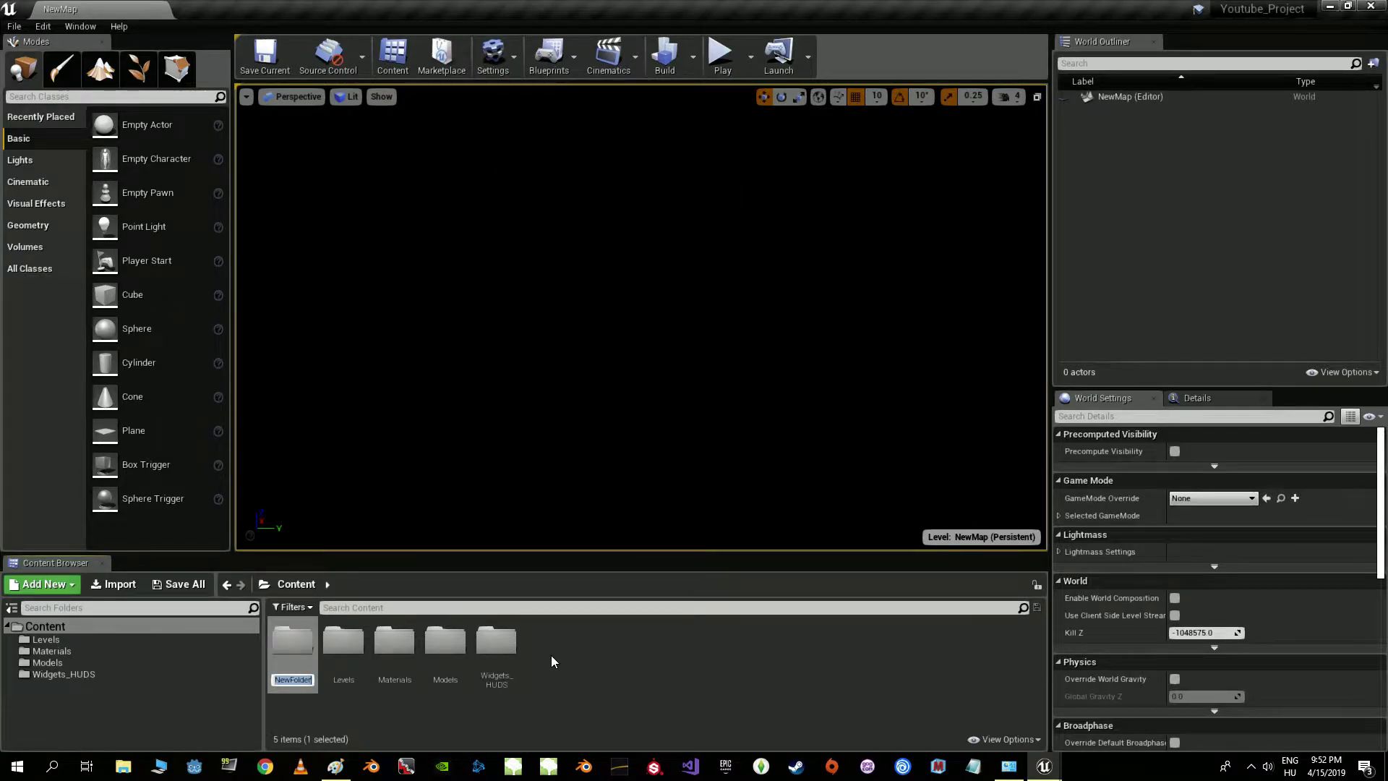
{"action": "type", "text": "Game"}
{"action": "key", "text": "BackSpace"}
{"action": "key", "text": "BackSpace"}
{"action": "key", "text": "BackSpace"}
{"action": "key", "text": "BackSpace"}
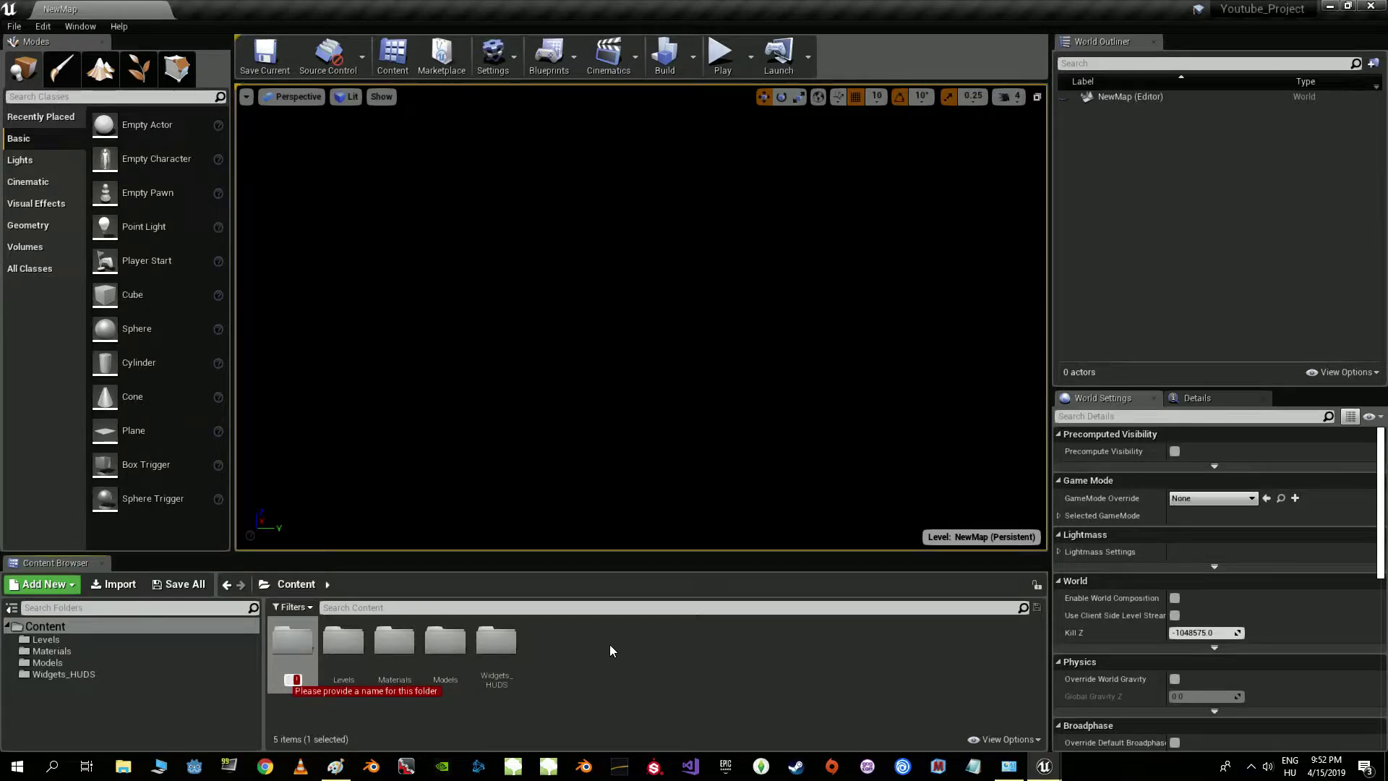
{"action": "key", "text": "Escape"}
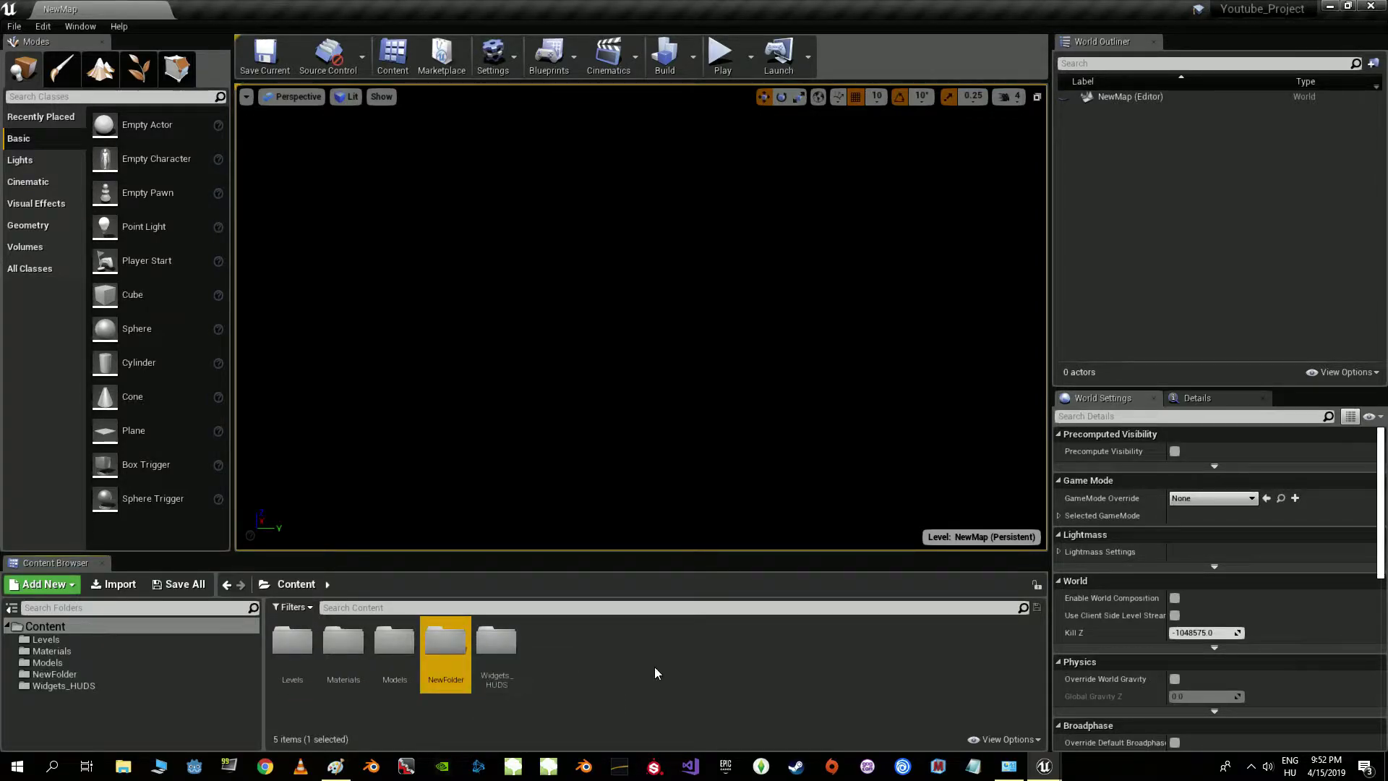
{"action": "key", "text": "Delete"}
{"action": "left_click", "coordinate": [702, 700]}
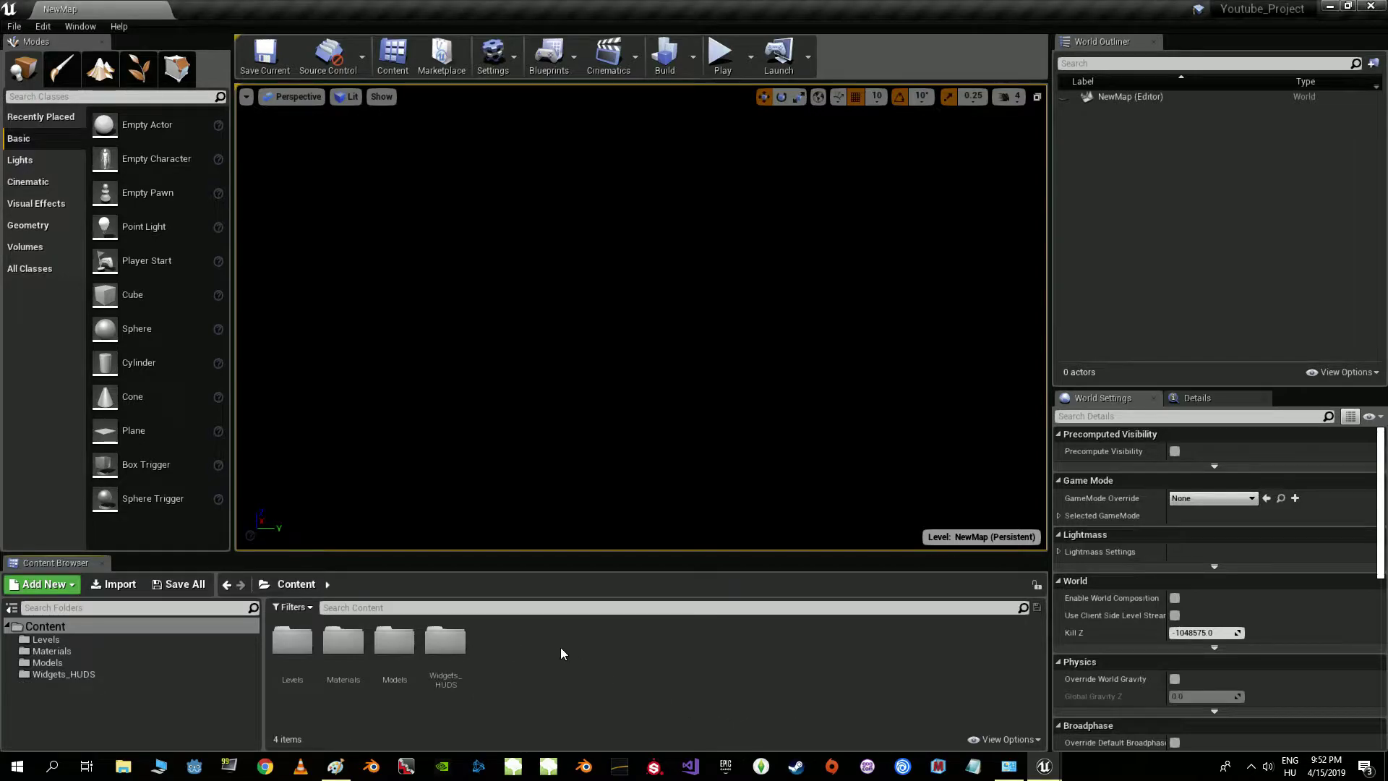
- Create a new folder in Content named Character
{"action": "right_click", "coordinate": [519, 645]}
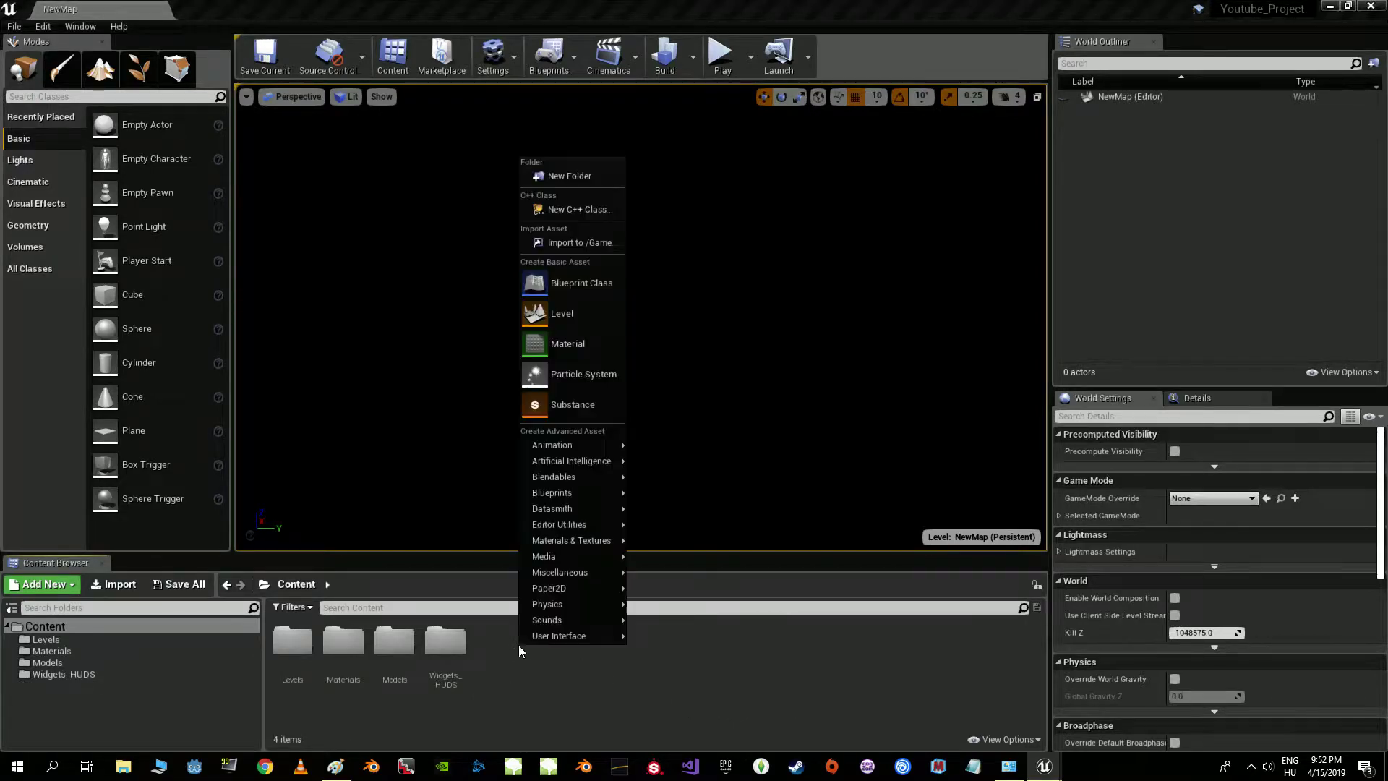
{"action": "left_click", "coordinate": [539, 180]}
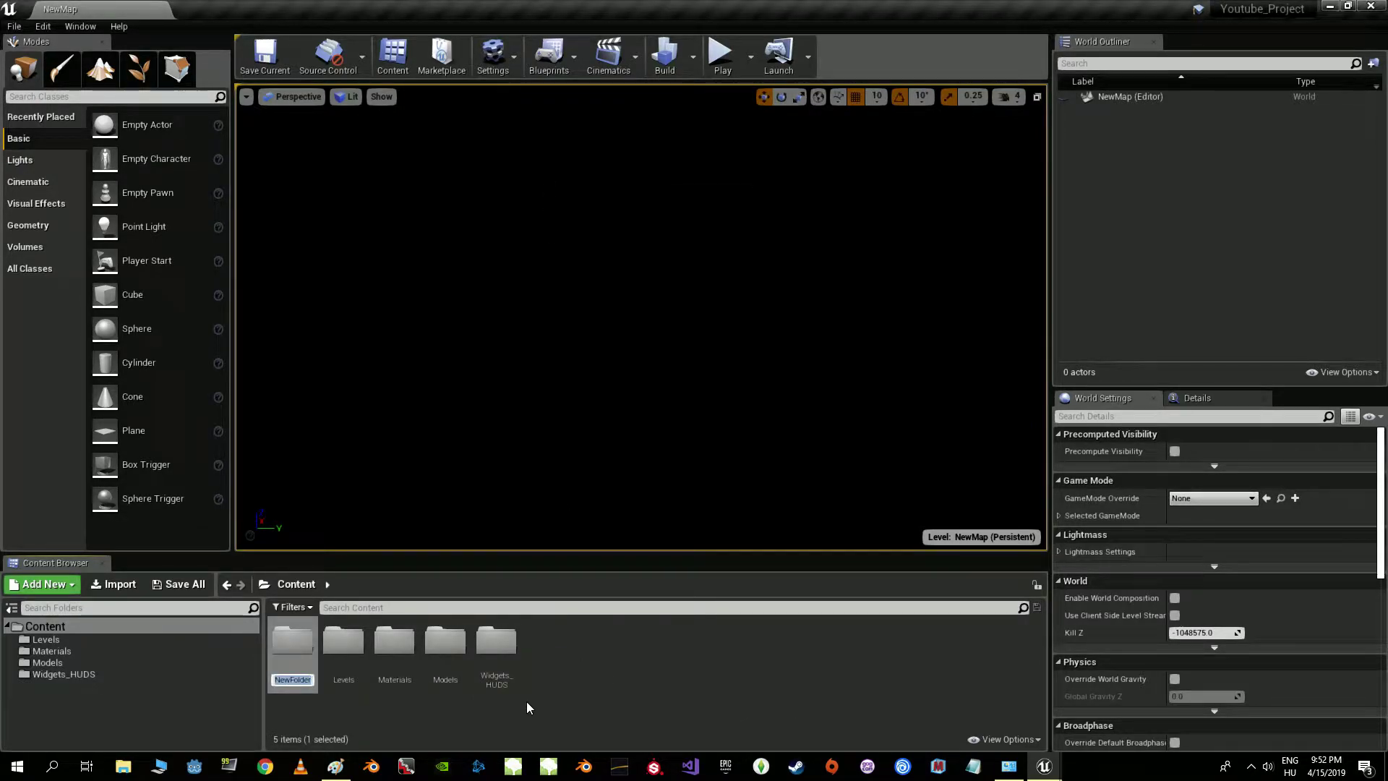
{"action": "type", "text": "Charac"}
{"action": "type", "text": "ter"}
{"action": "key", "text": "Return"}
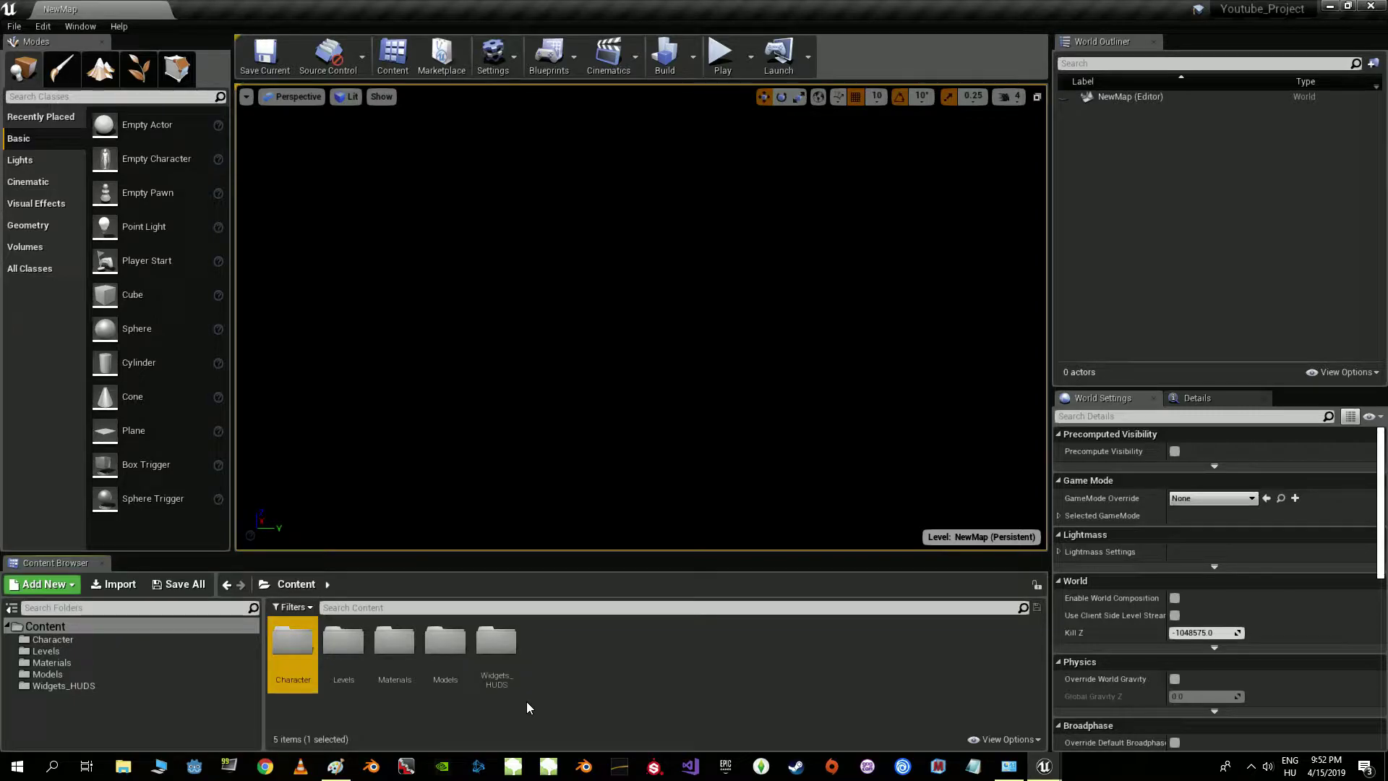
- Open the Models folder and start importing a file into it
{"action": "left_click", "coordinate": [450, 643]}
{"action": "double_click", "coordinate": [449, 643]}
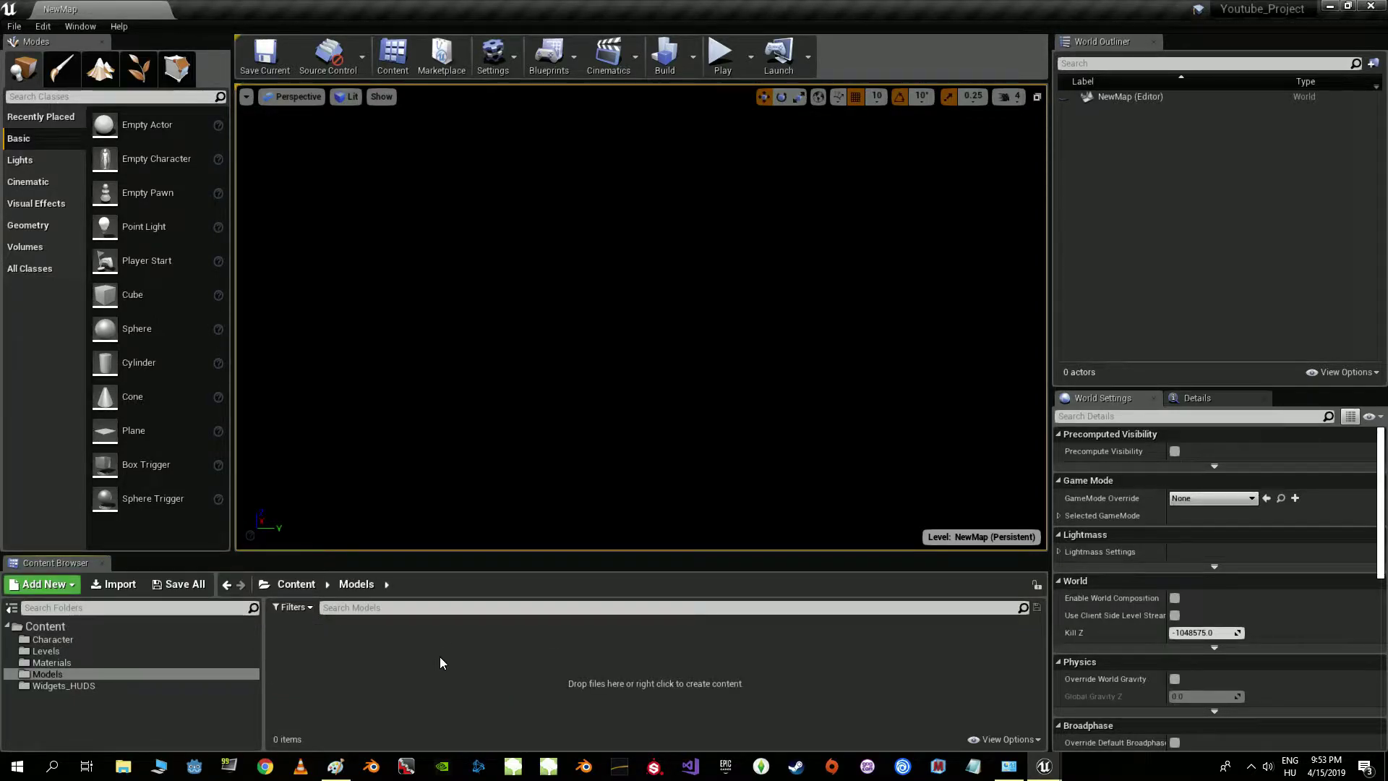
{"action": "left_click", "coordinate": [128, 587]}
- Import hero_mesh.fbx from the Desktop into Models, then open hero_mesh in the mesh editor
{"action": "left_click", "coordinate": [60, 81]}
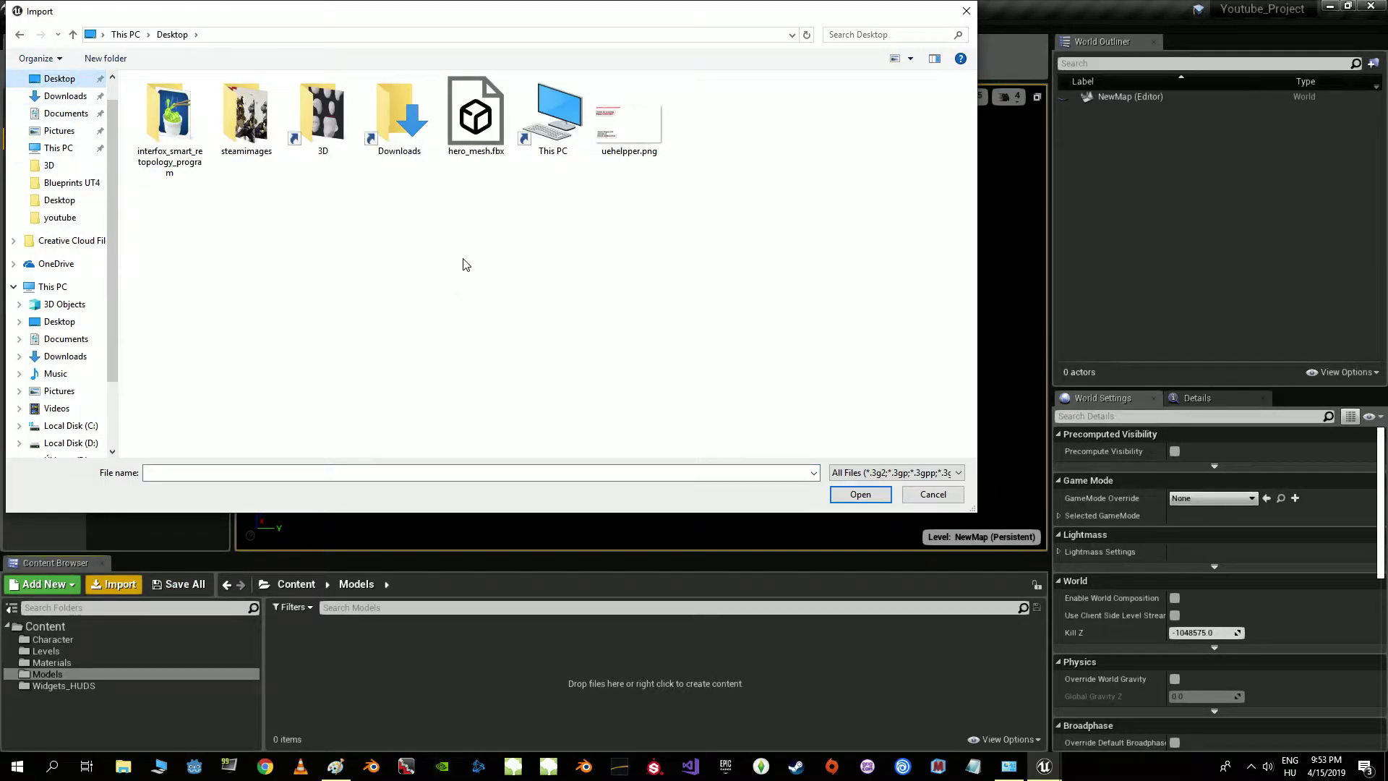
{"action": "left_click", "coordinate": [478, 123]}
{"action": "left_click", "coordinate": [860, 495]}
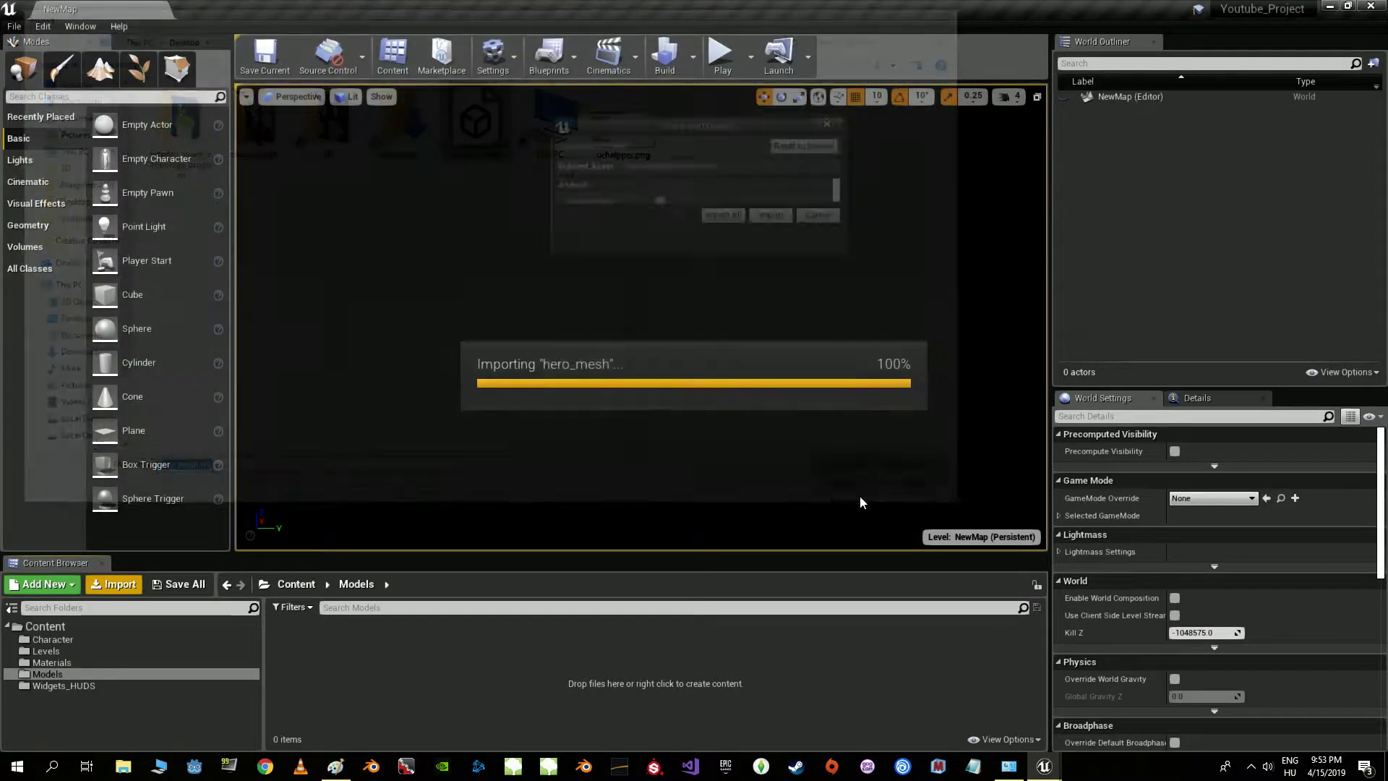
{"action": "left_click", "coordinate": [683, 296]}
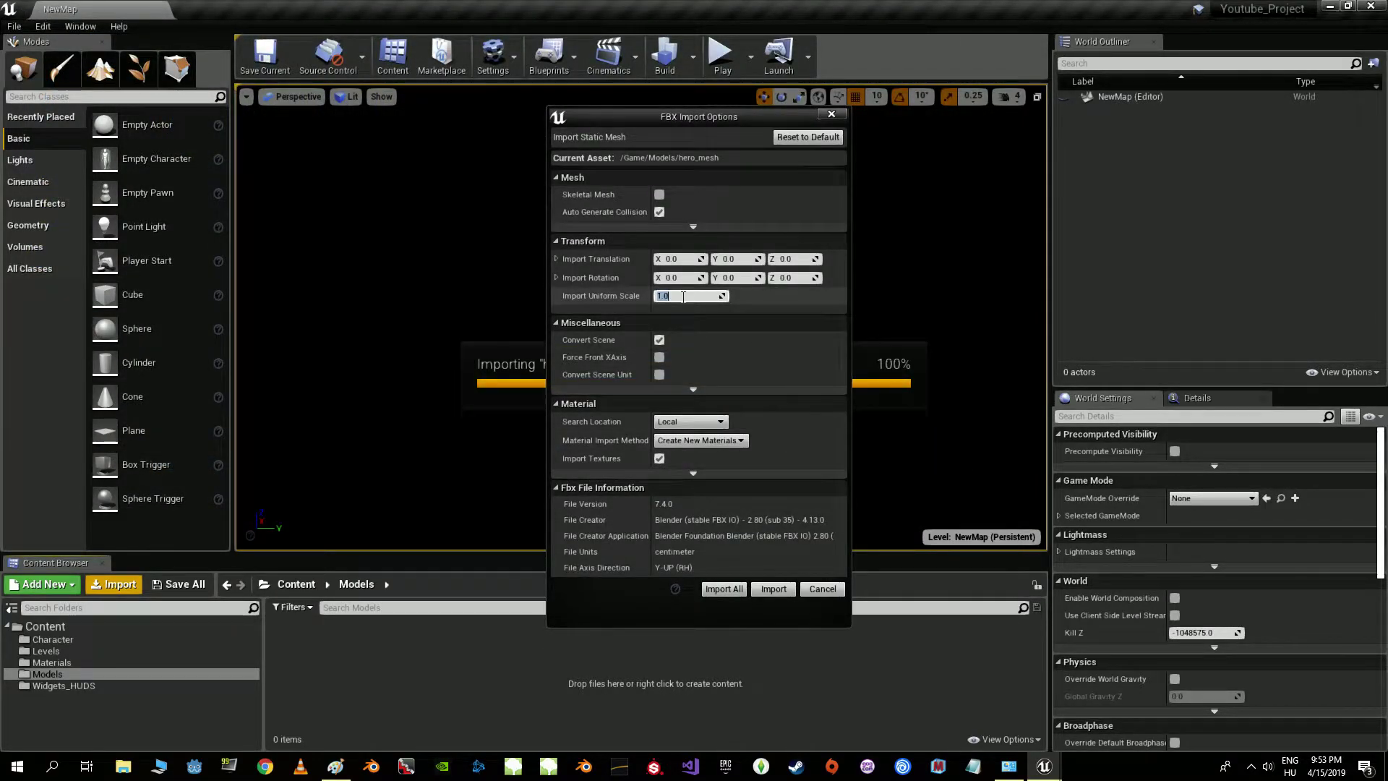
{"action": "key", "text": "BackSpace"}
{"action": "left_click", "coordinate": [723, 588]}
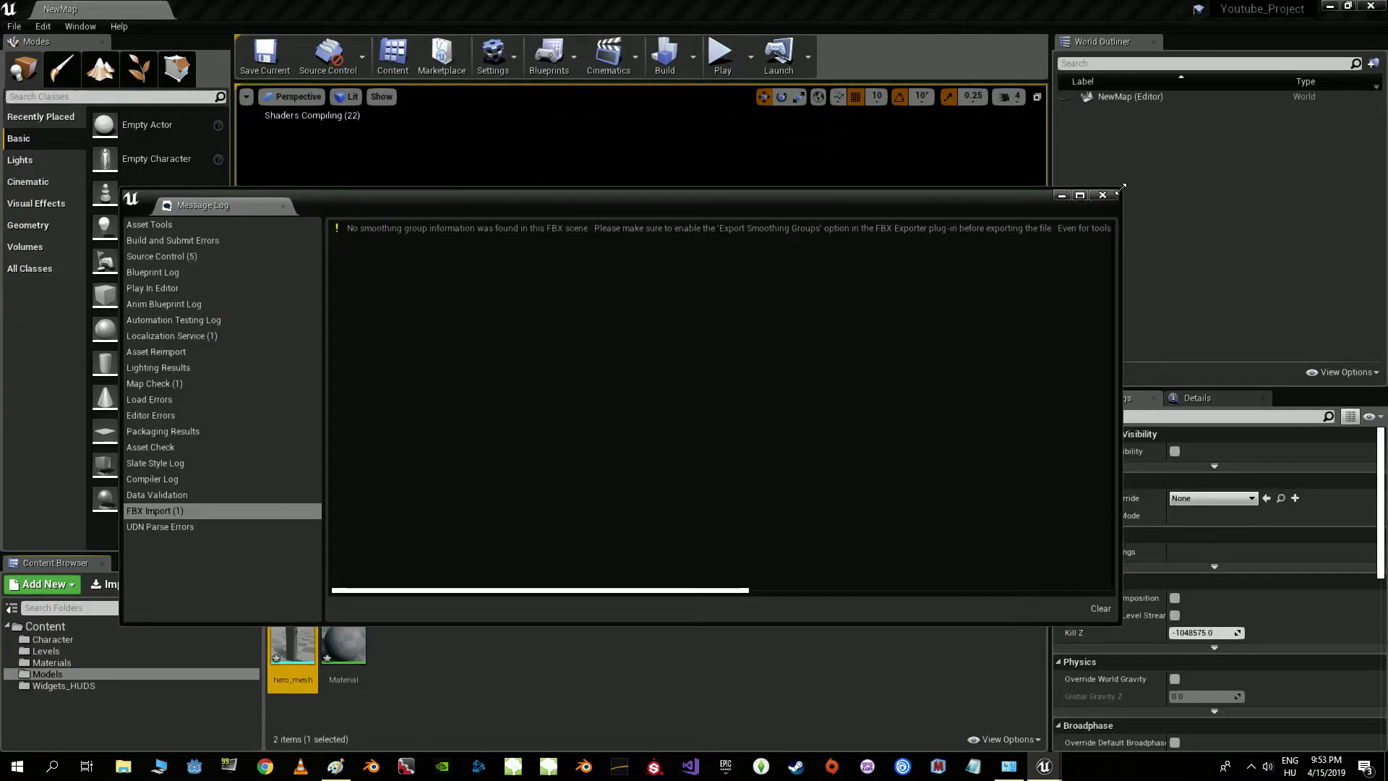
{"action": "left_click", "coordinate": [1103, 195]}
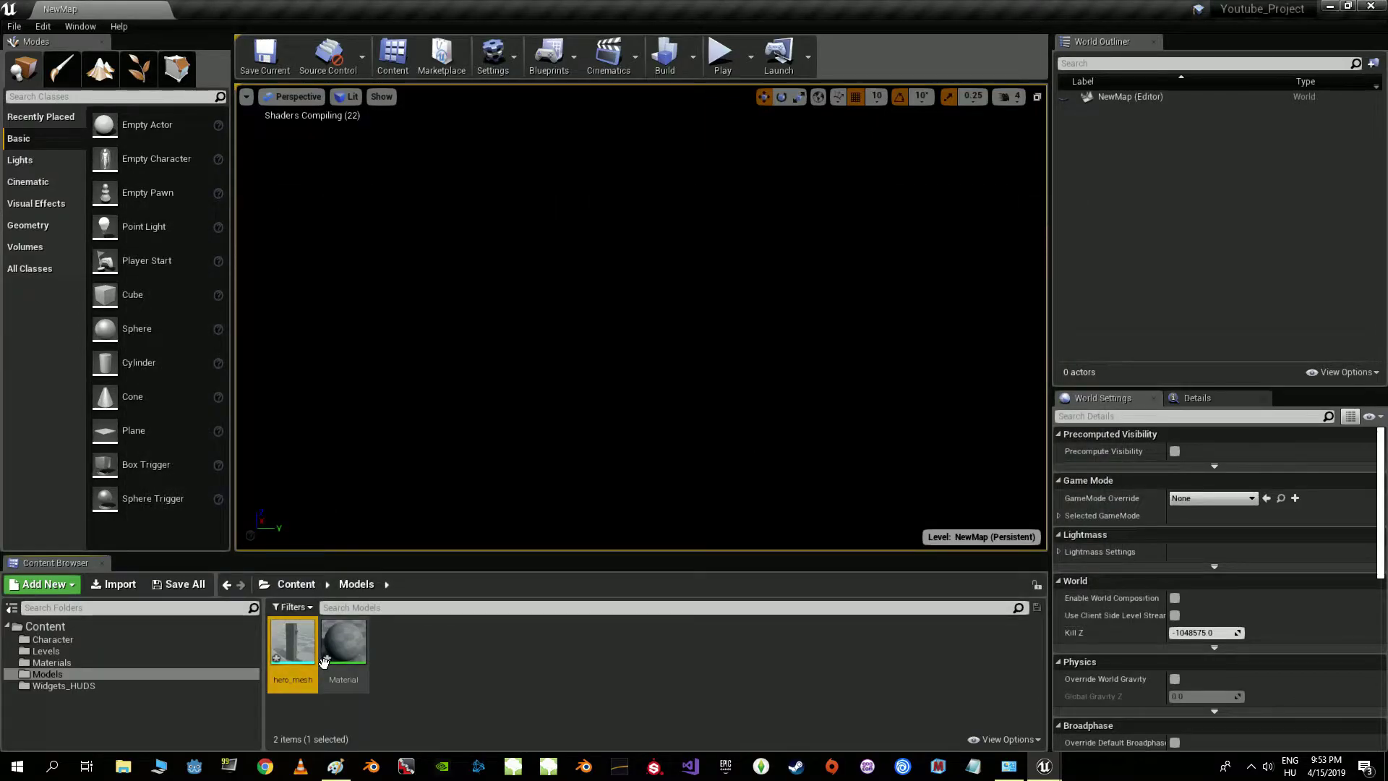
{"action": "left_click_drag", "start_coordinate": [310, 654], "coordinate": [410, 573]}
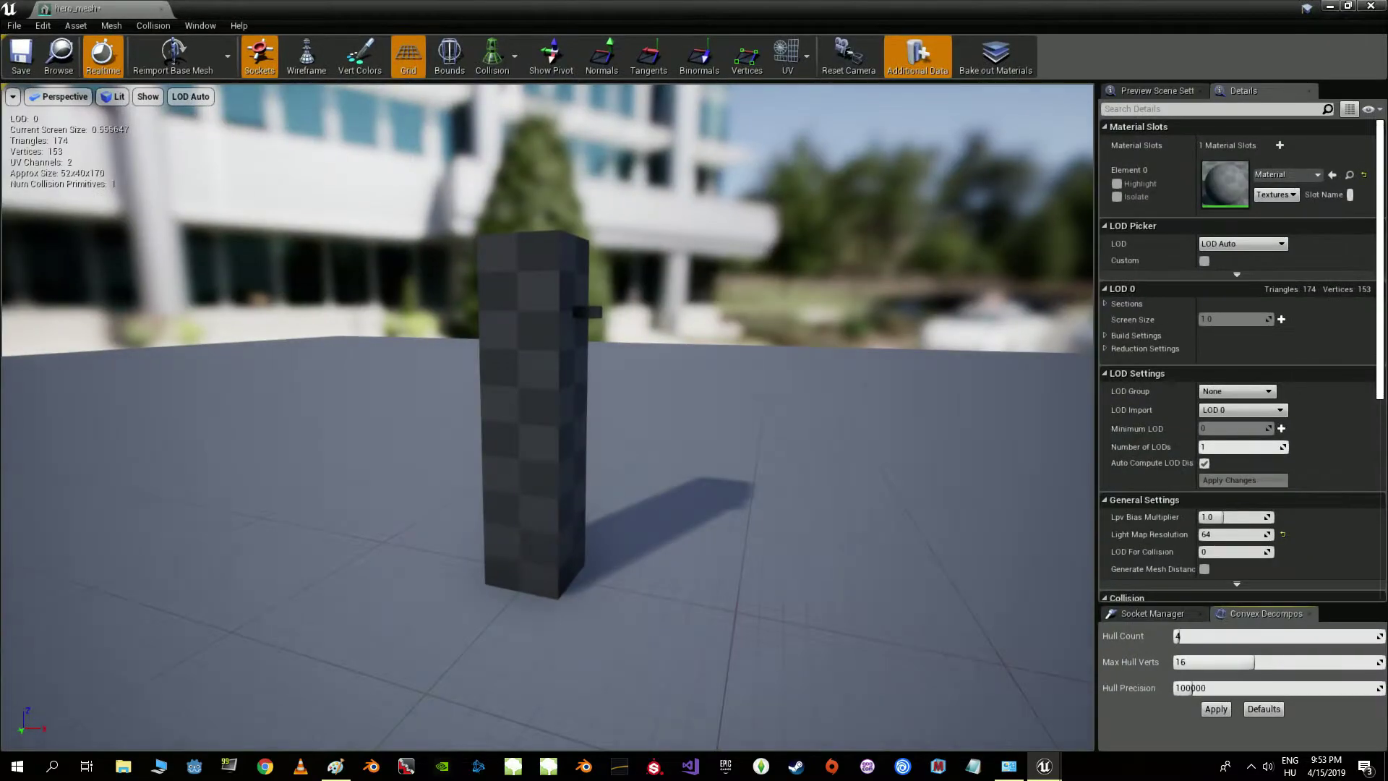
{"action": "left_click_drag", "start_coordinate": [549, 419], "coordinate": [752, 420]}
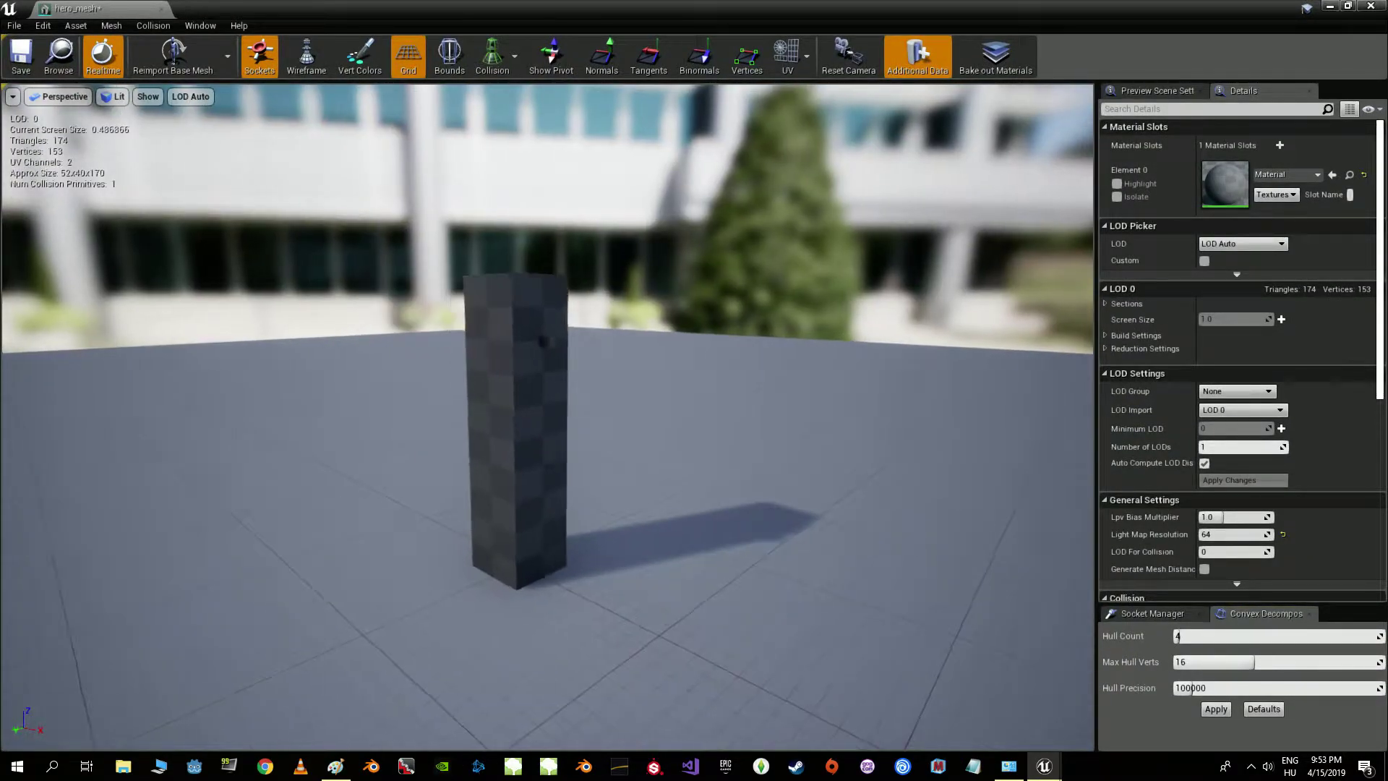
- Display hero_mesh's UV Channel 1 layout, then close the static mesh editor
{"action": "left_click", "coordinate": [806, 55]}
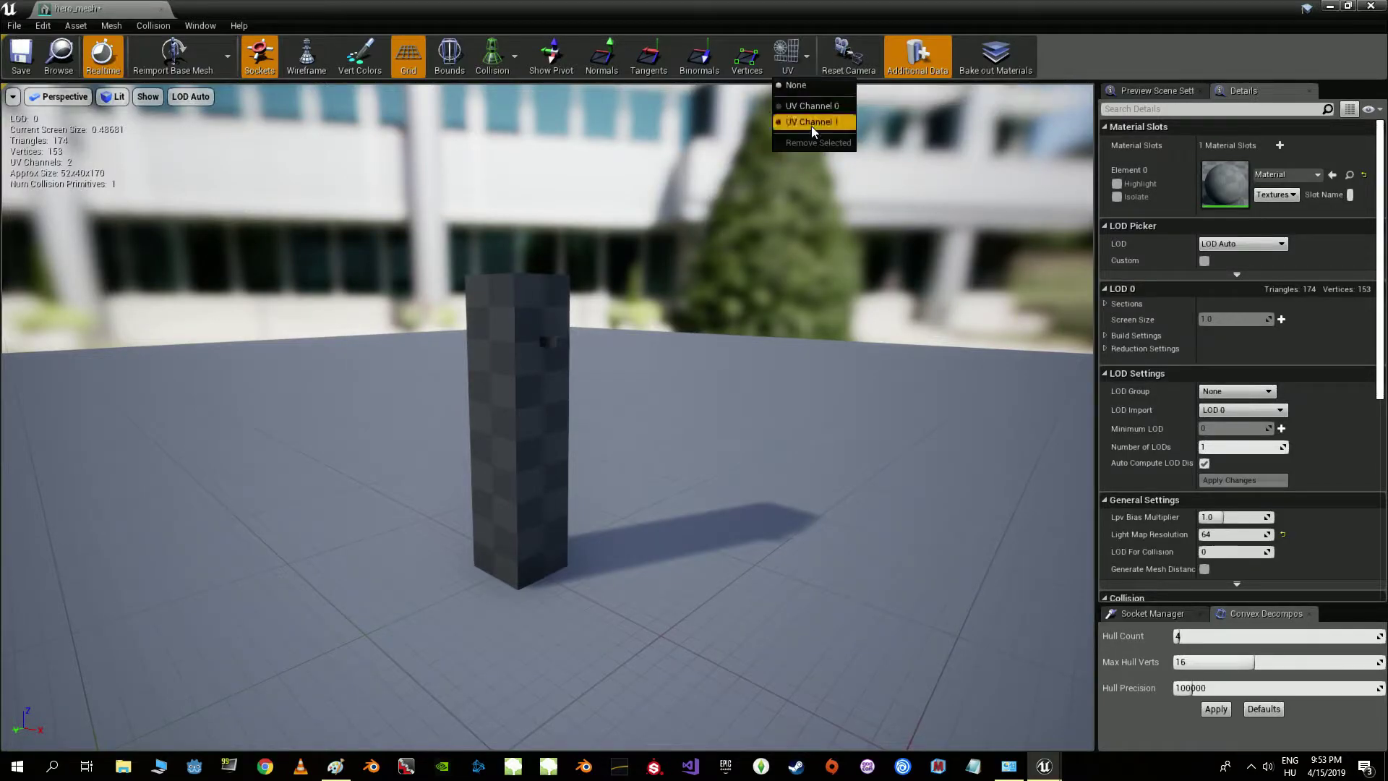
{"action": "left_click", "coordinate": [813, 123]}
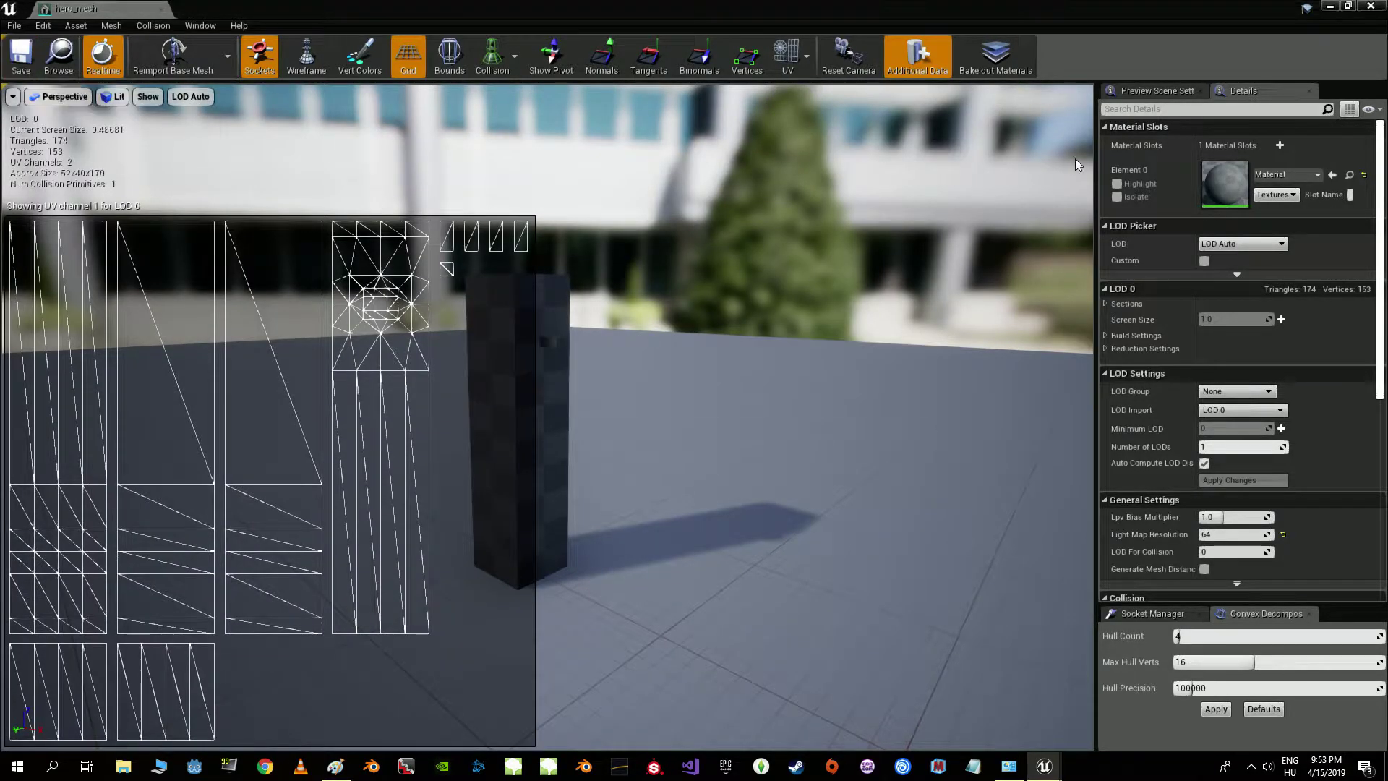
{"action": "left_click", "coordinate": [1371, 6]}
- Open the imported Material and set the Param node's default colour to blue
{"action": "double_click", "coordinate": [357, 643]}
{"action": "mouse_move", "coordinate": [655, 194]}
{"action": "left_mouse_down"}
{"action": "mouse_move", "coordinate": [699, 207]}
{"action": "mouse_move", "coordinate": [884, 195]}
{"action": "left_mouse_up"}
{"action": "left_click_drag", "start_coordinate": [667, 197], "coordinate": [594, 185]}
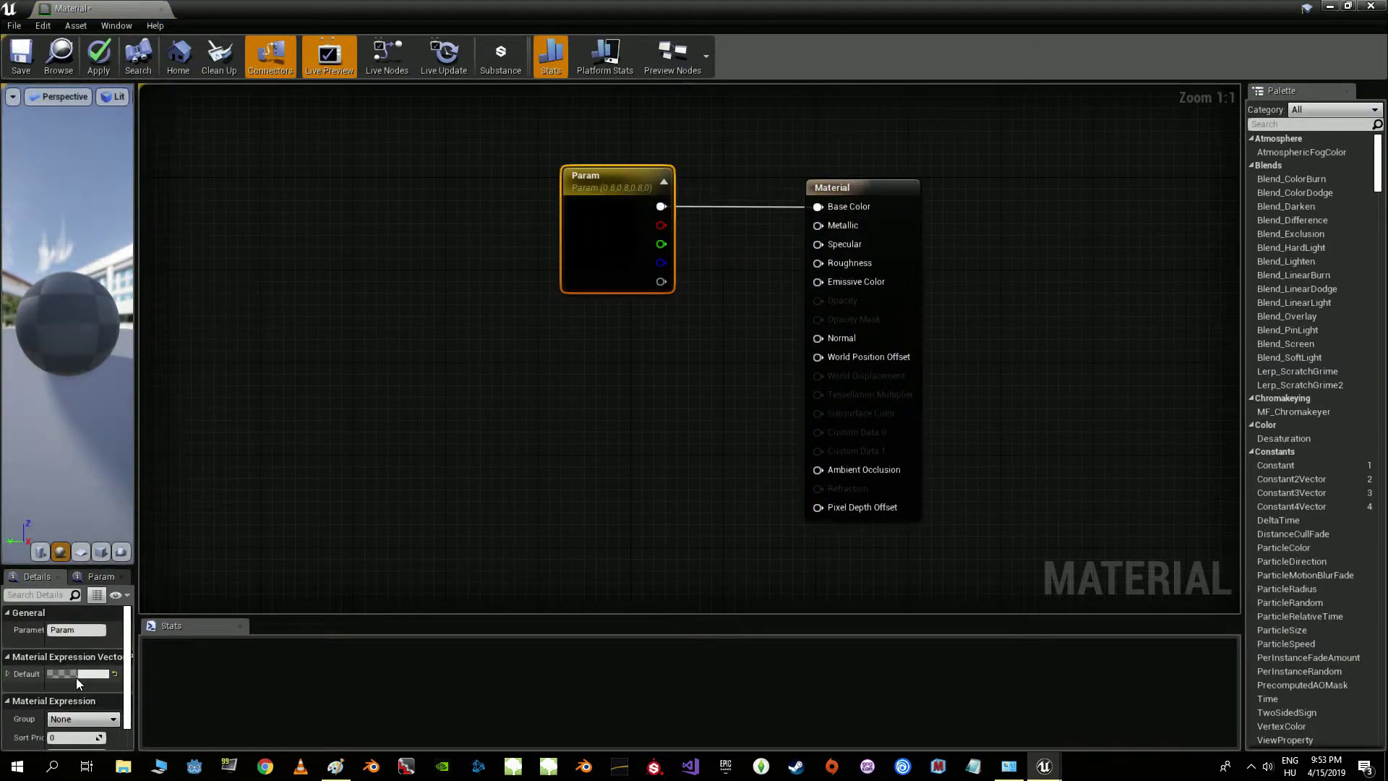
{"action": "left_click", "coordinate": [91, 674]}
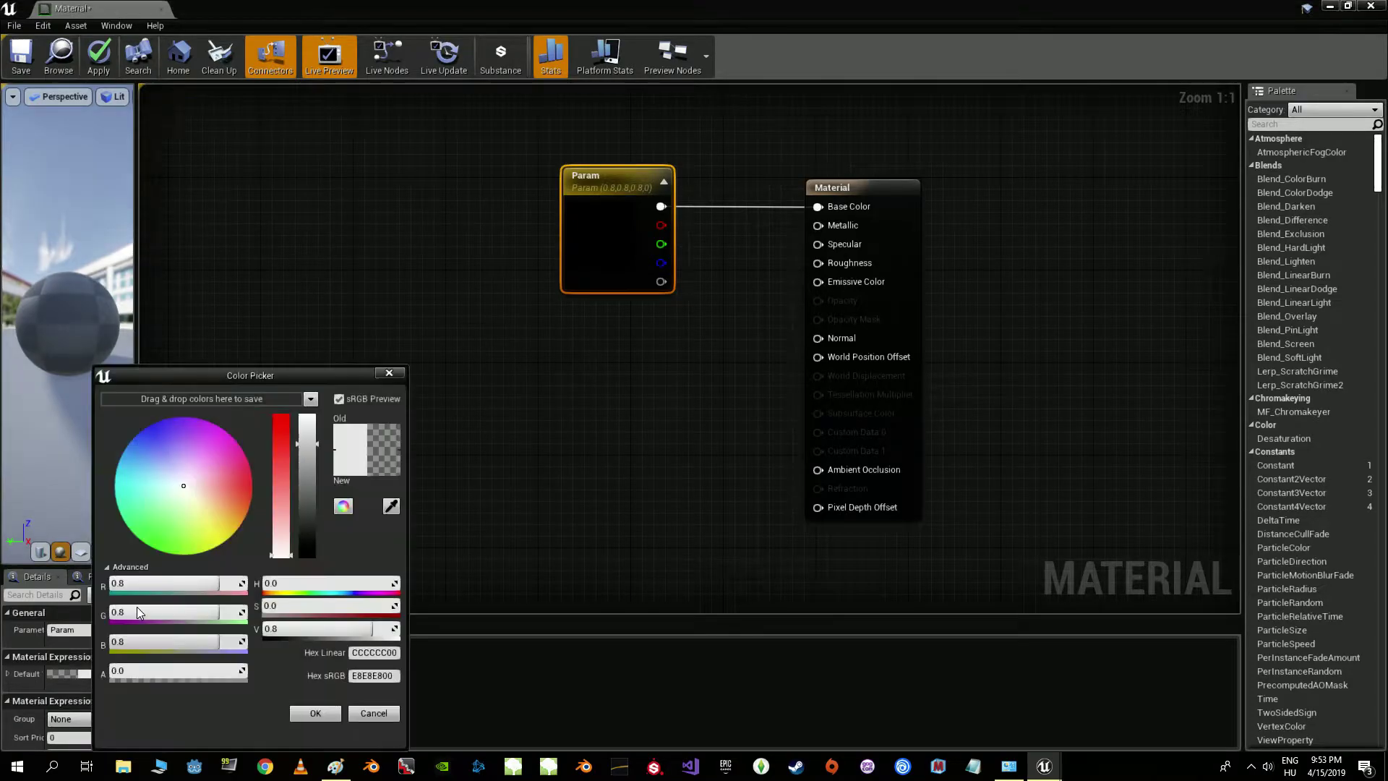
{"action": "left_click", "coordinate": [130, 461]}
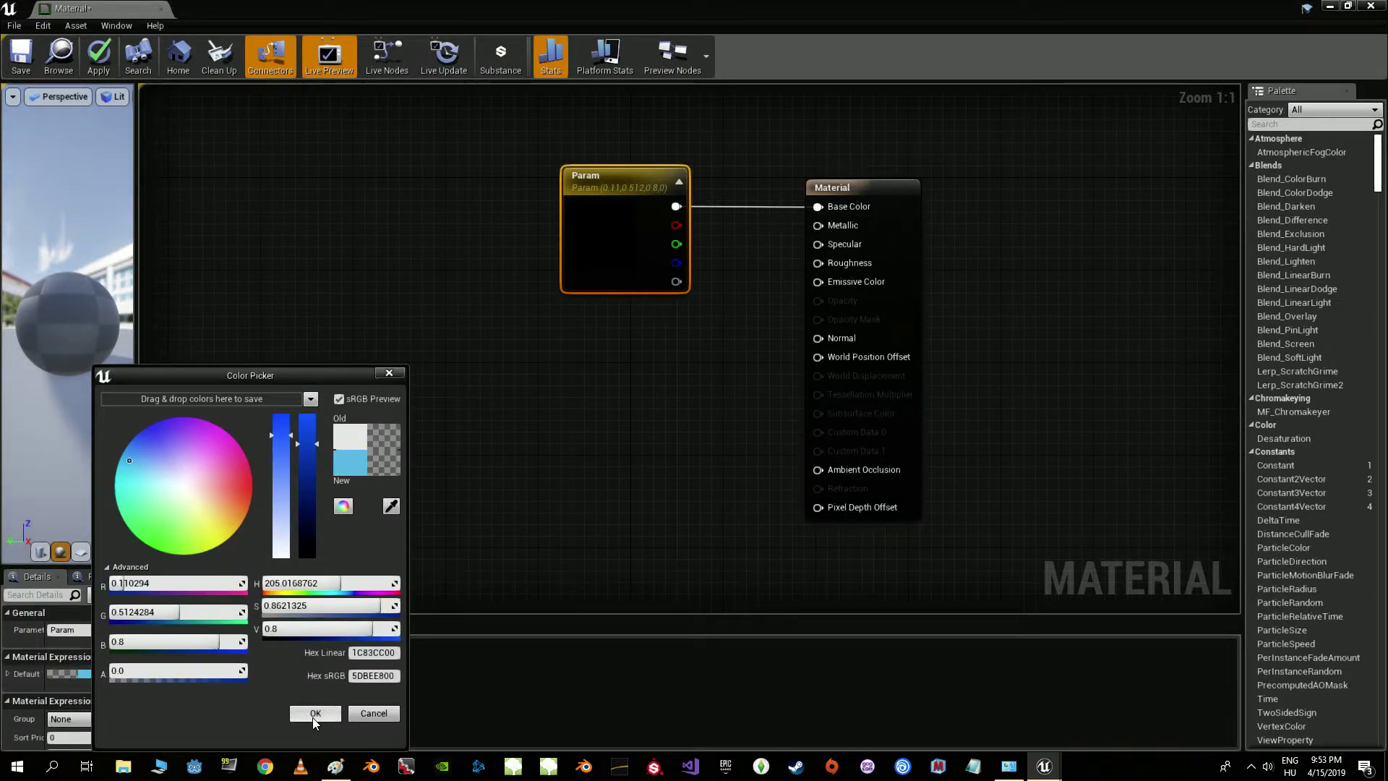
{"action": "left_click", "coordinate": [473, 554]}
- Wire a Constant 0 into Metallic, Specular and Roughness, save, and close the material editor
{"action": "left_click", "coordinate": [662, 358]}
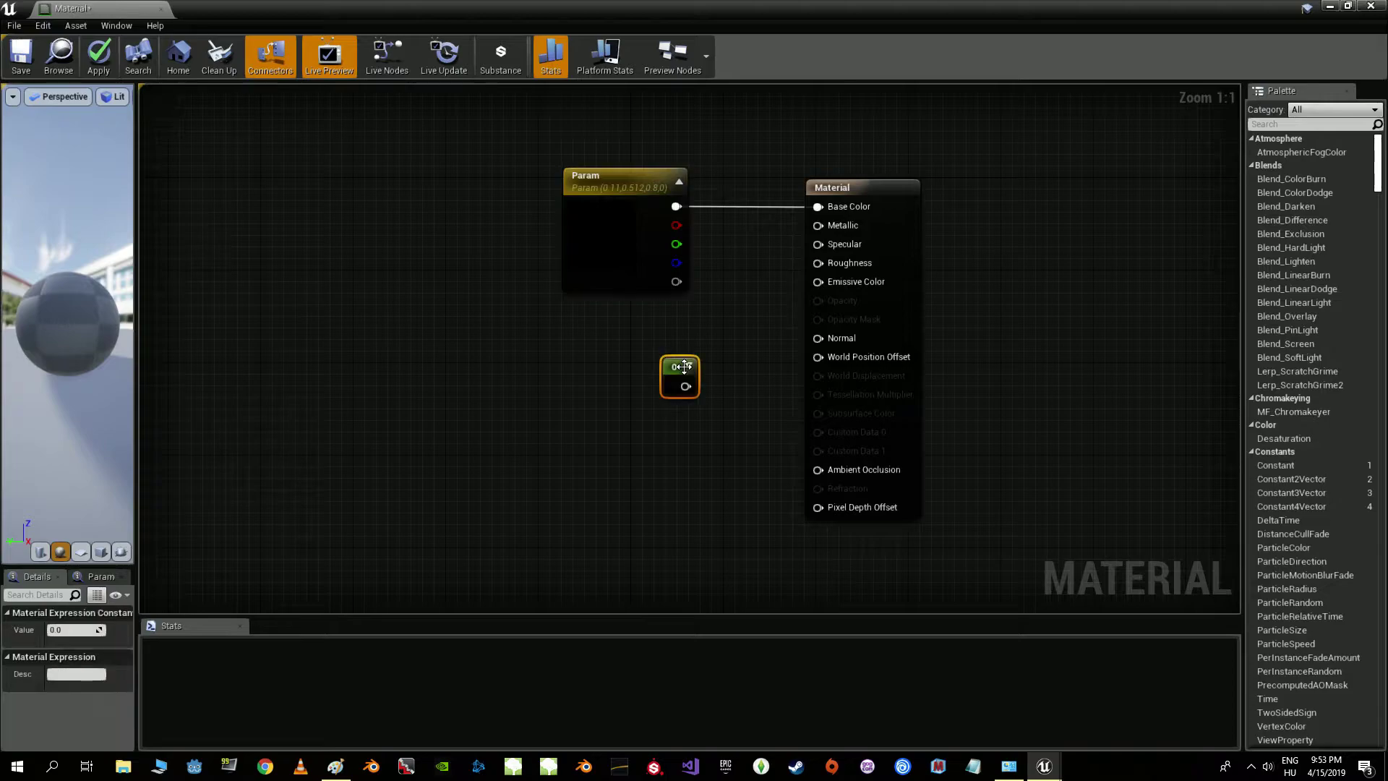
{"action": "mouse_move", "coordinate": [687, 387]}
{"action": "left_mouse_down"}
{"action": "mouse_move", "coordinate": [818, 244]}
{"action": "mouse_move", "coordinate": [692, 387]}
{"action": "mouse_move", "coordinate": [818, 262]}
{"action": "left_mouse_up"}
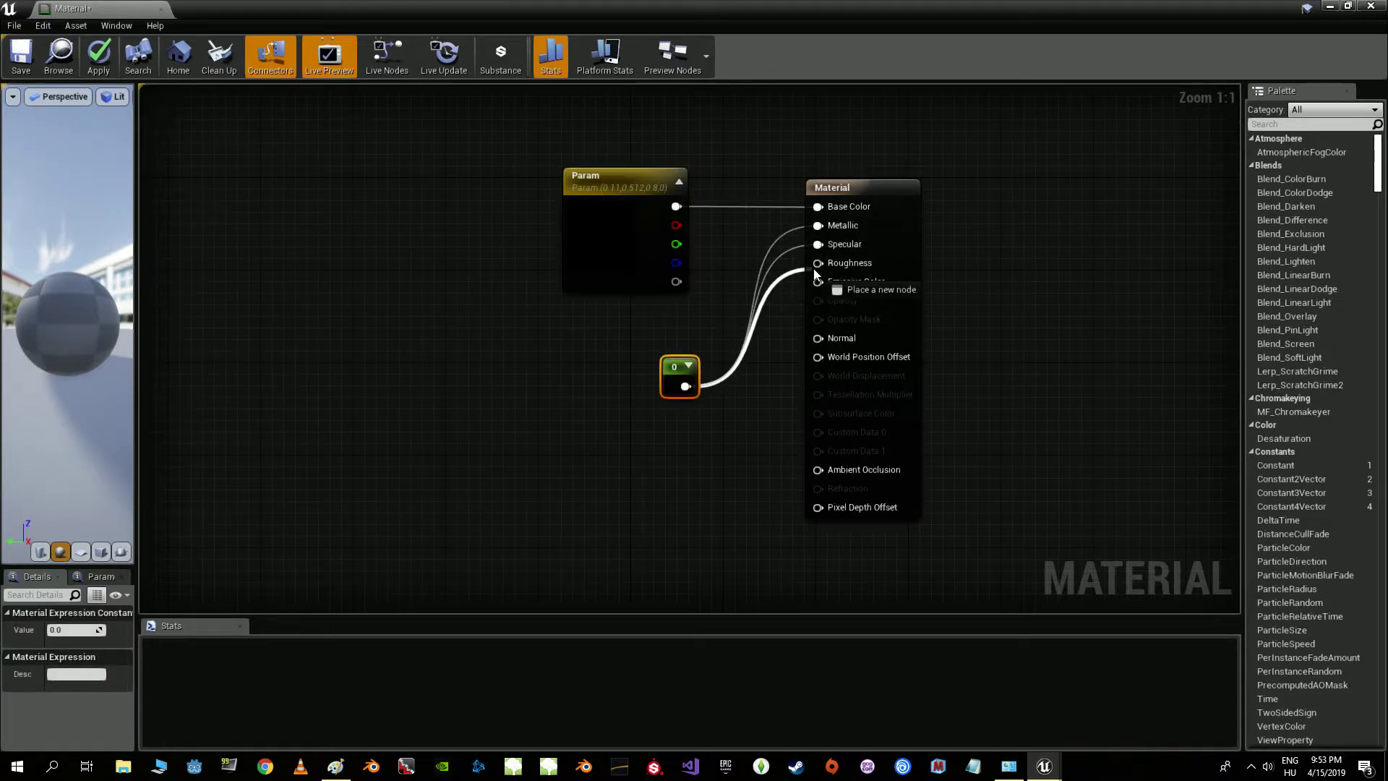
{"action": "left_click", "coordinate": [22, 56]}
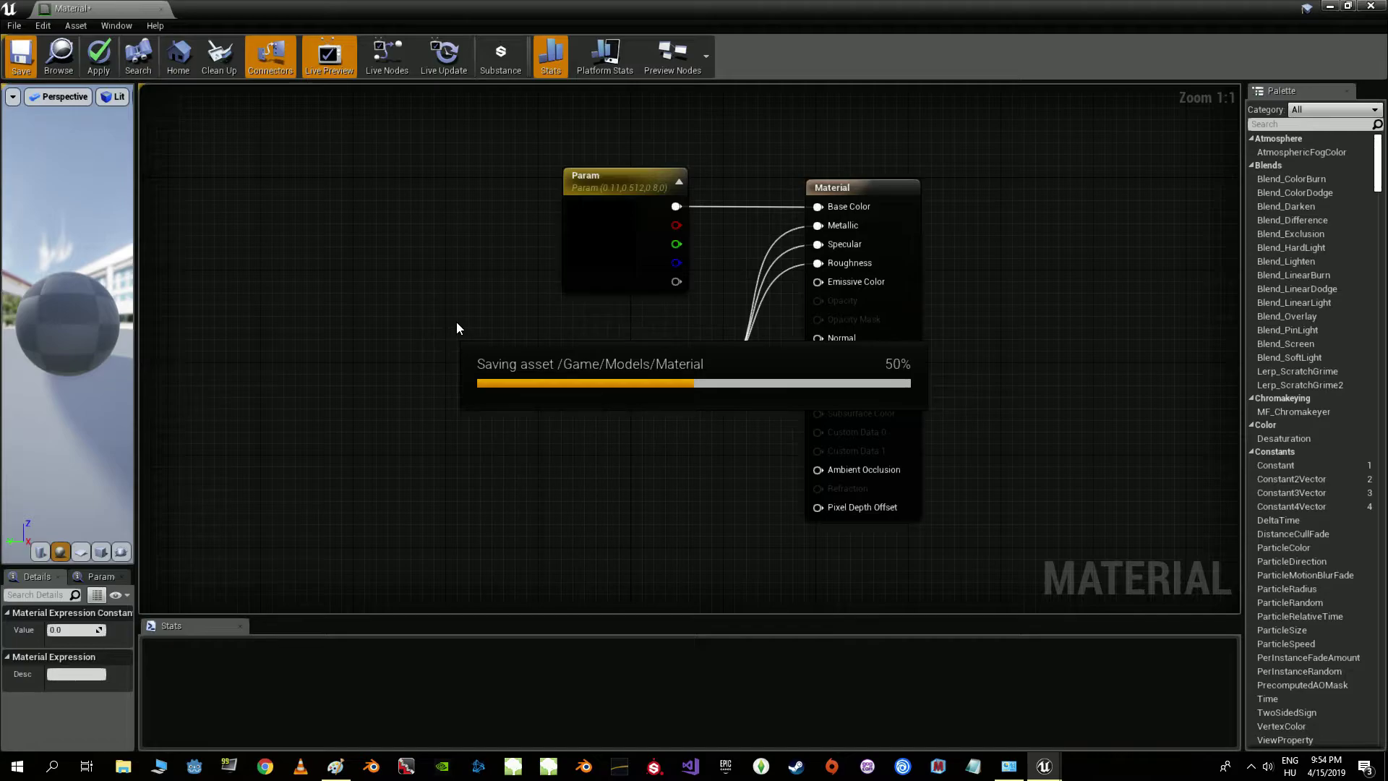
{"action": "left_click", "coordinate": [1371, 6]}
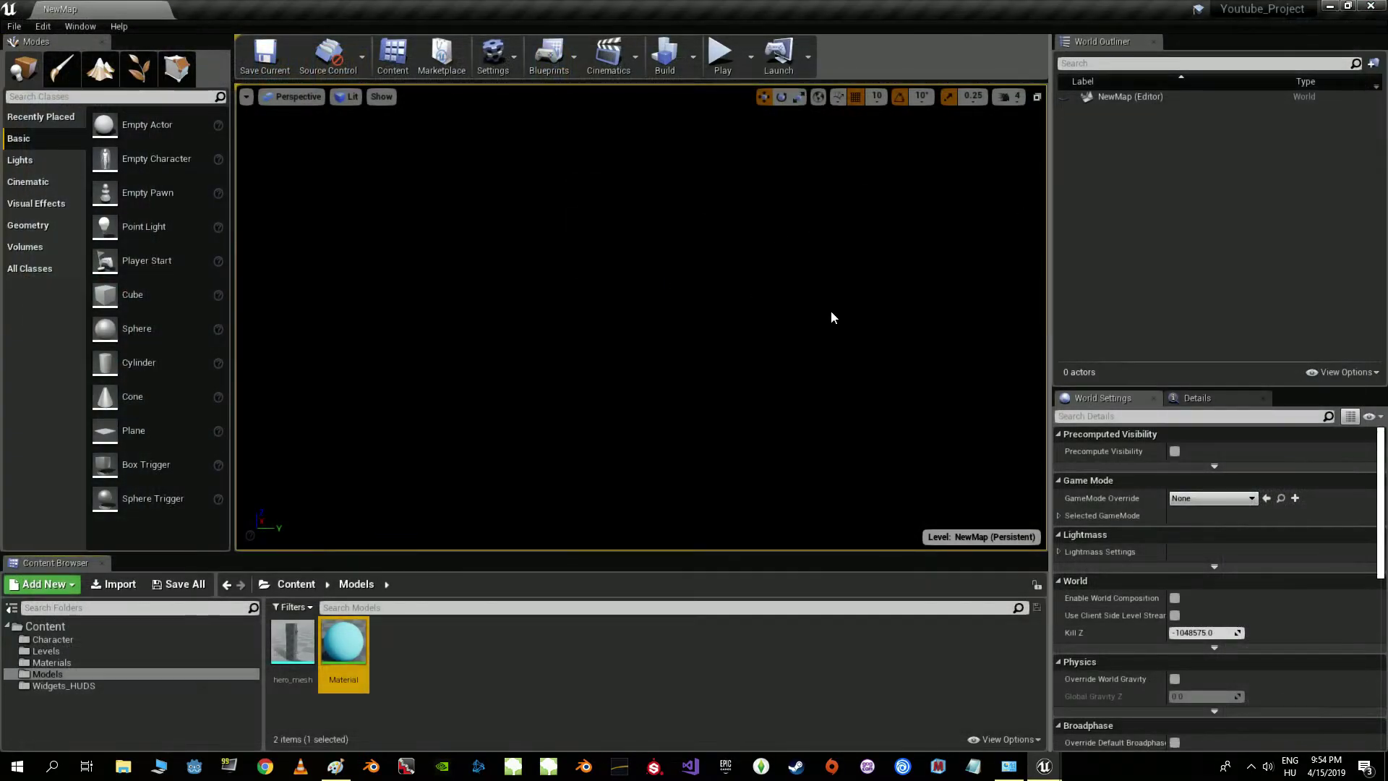
- Rename the Material asset to Hero_M
{"action": "right_click", "coordinate": [358, 673]}
{"action": "left_click", "coordinate": [418, 412]}
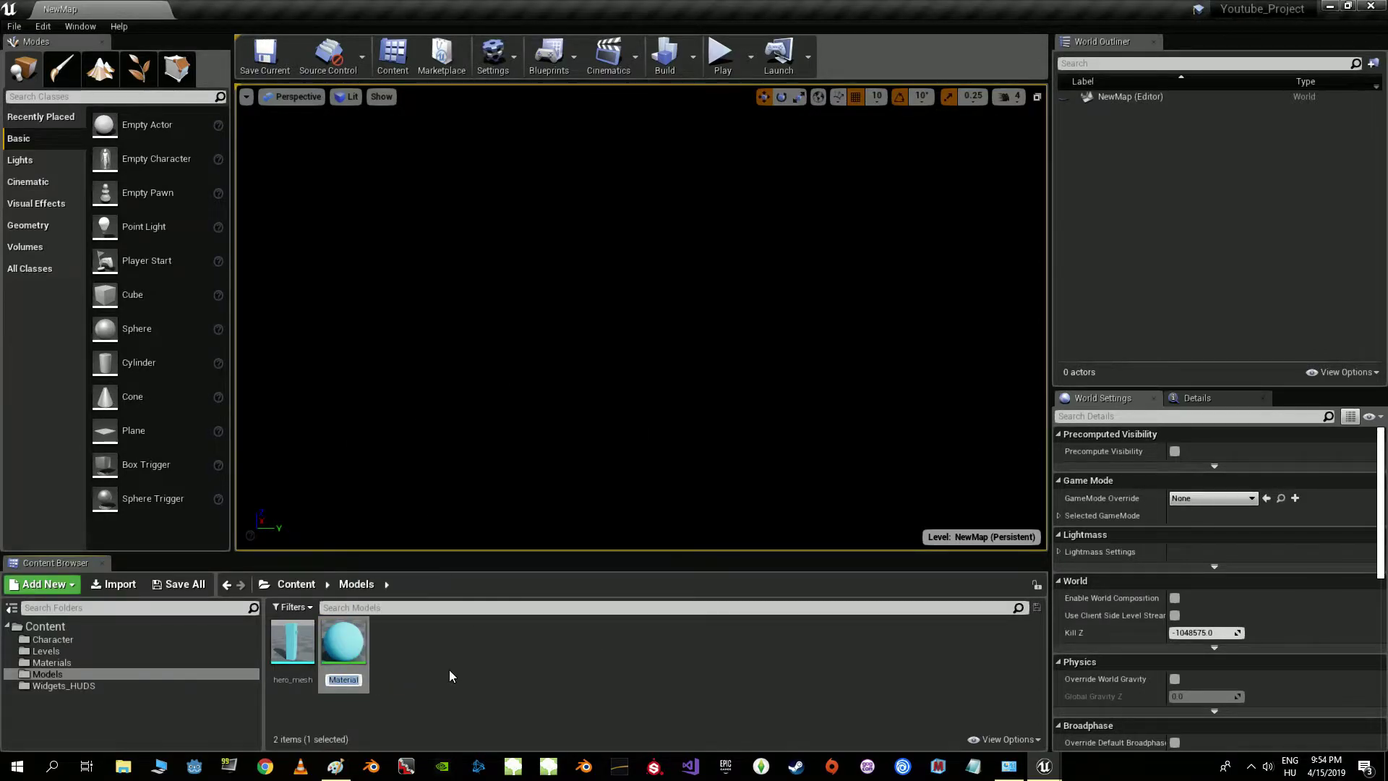
{"action": "type", "text": "Hero"}
{"action": "type", "text": "_M"}
{"action": "key", "text": "Return"}
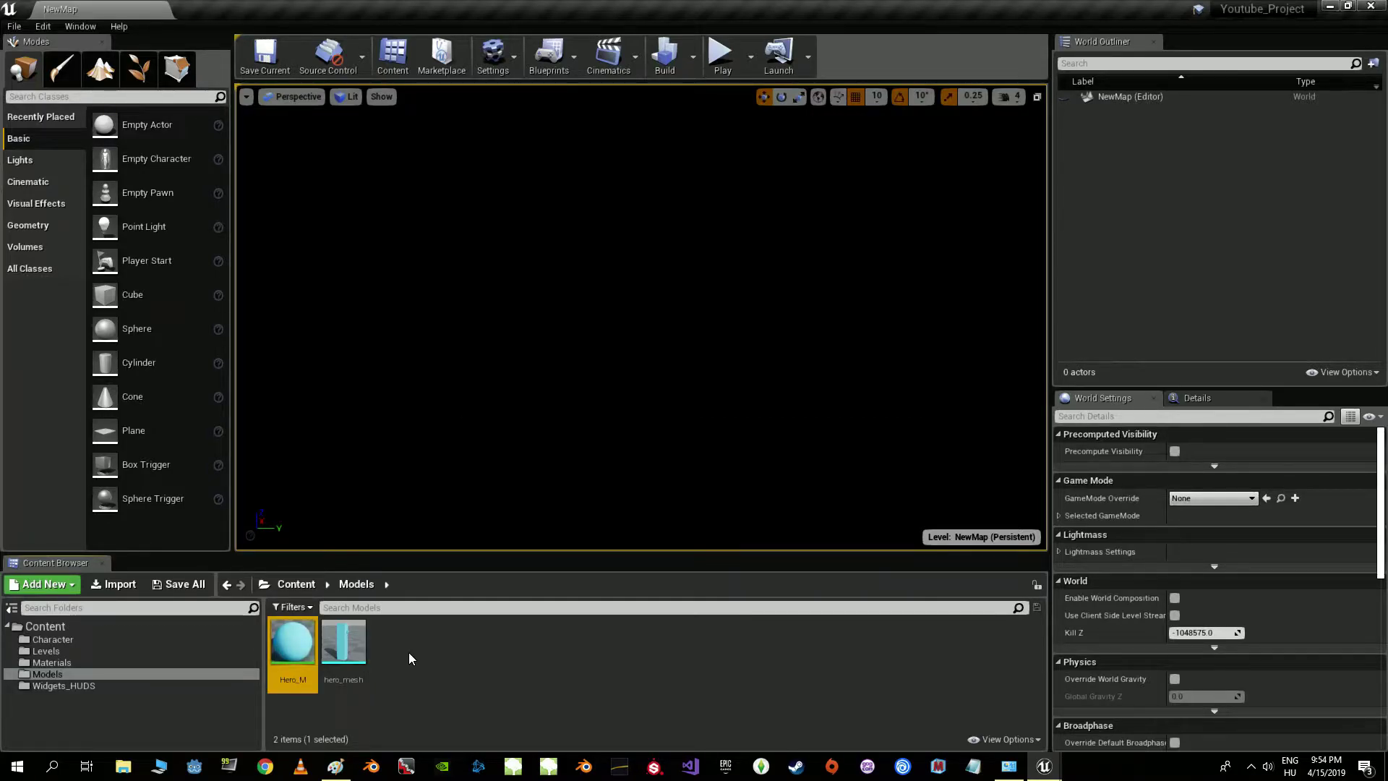
- Duplicate Hero_M and name the copy Def_M
{"action": "mouse_move", "coordinate": [297, 646]}
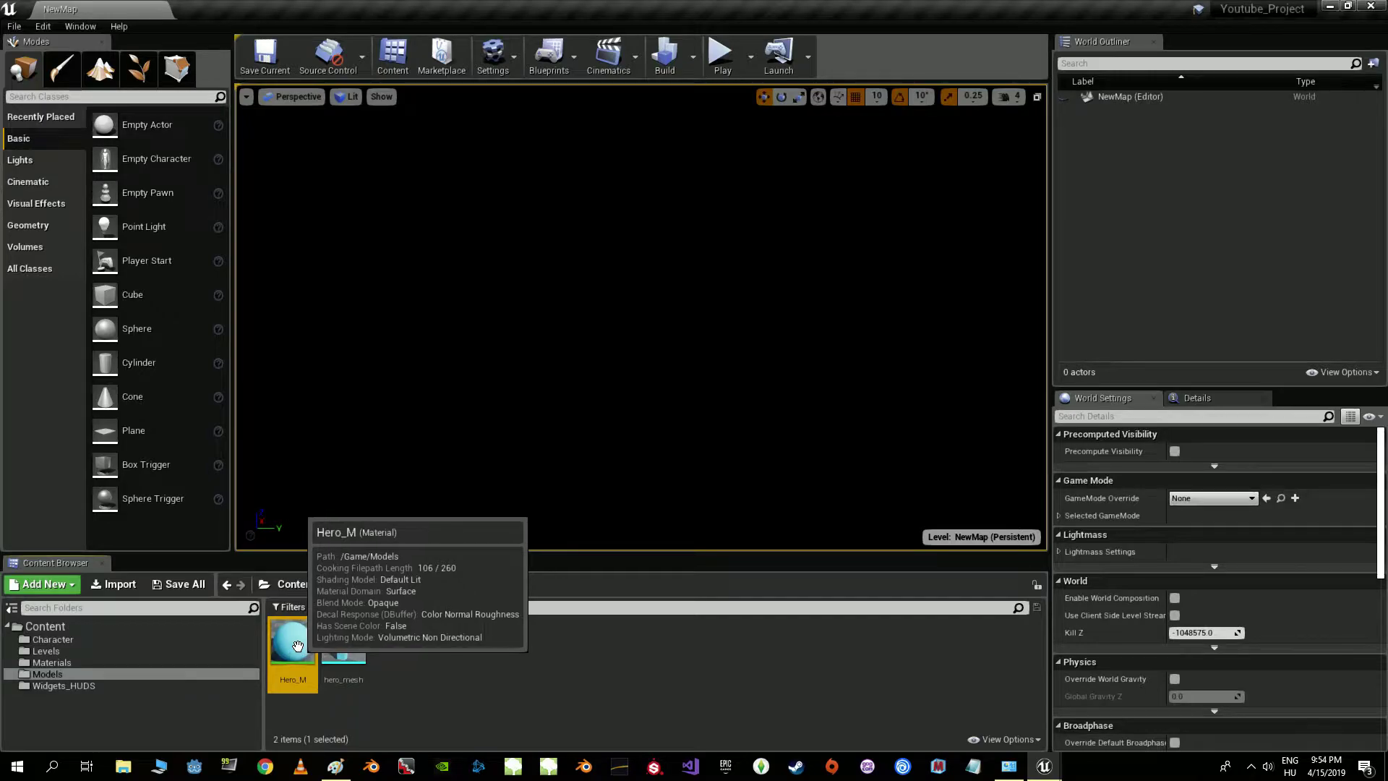
{"action": "right_click", "coordinate": [297, 646]}
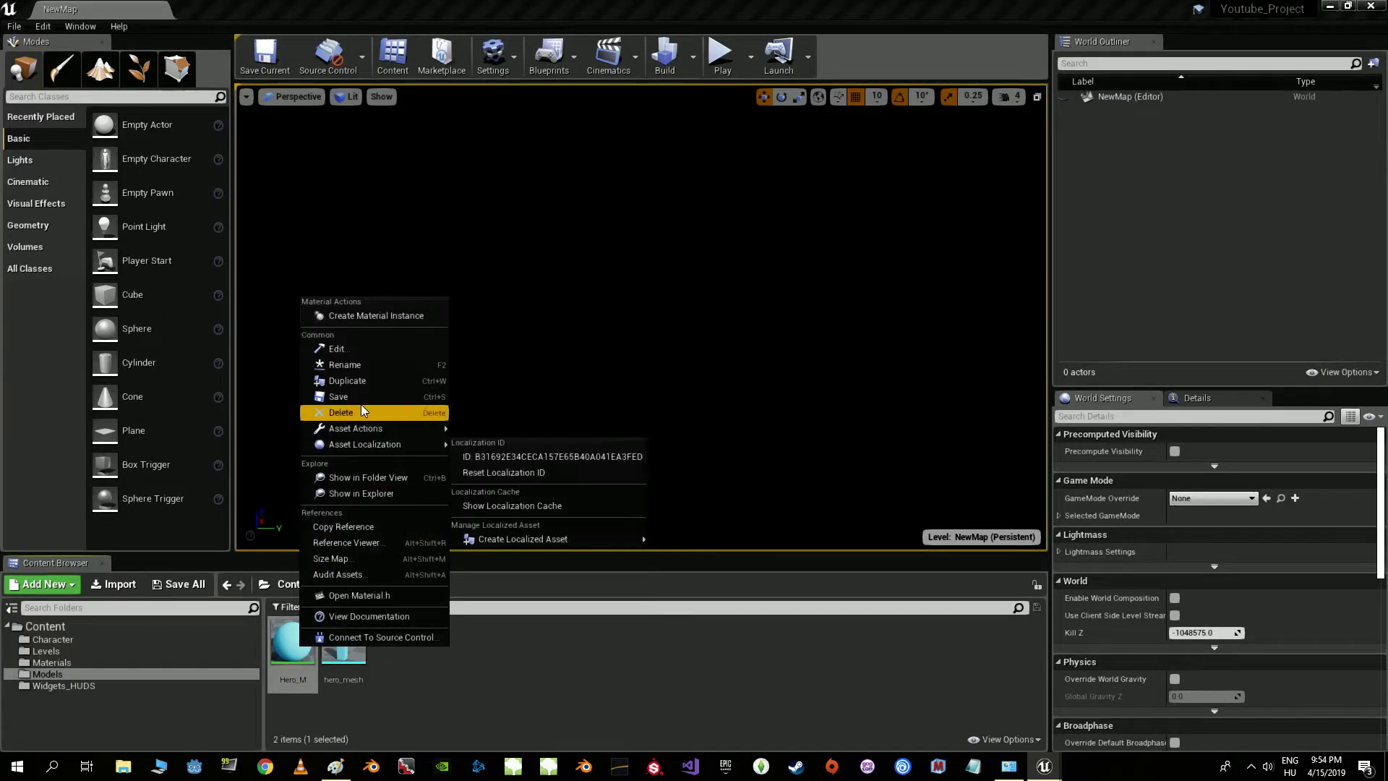
{"action": "left_click", "coordinate": [366, 382]}
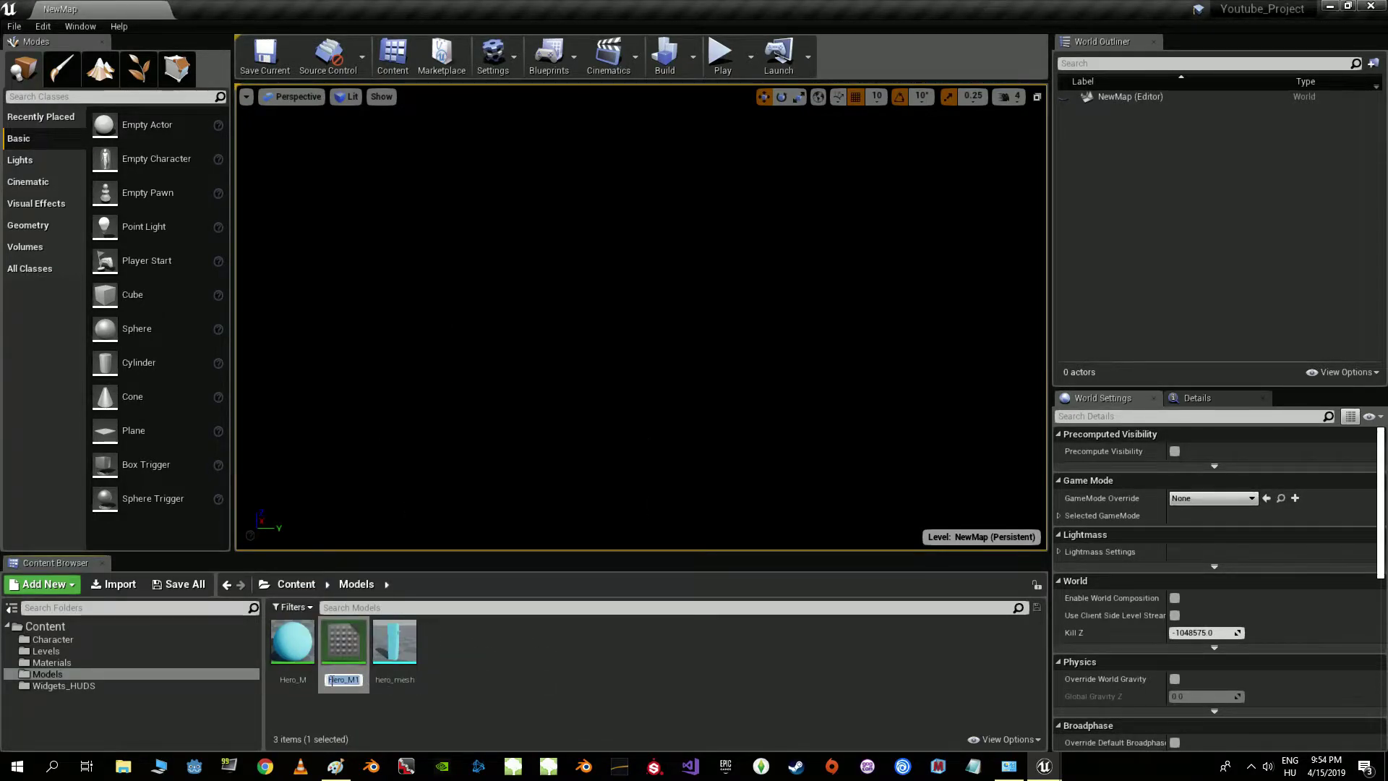
{"action": "type", "text": "Def_"}
{"action": "type", "text": "M"}
{"action": "key", "text": "Return"}
- Change Def_M's Param colour to a darker yellow, then close its material editor
{"action": "double_click", "coordinate": [293, 651]}
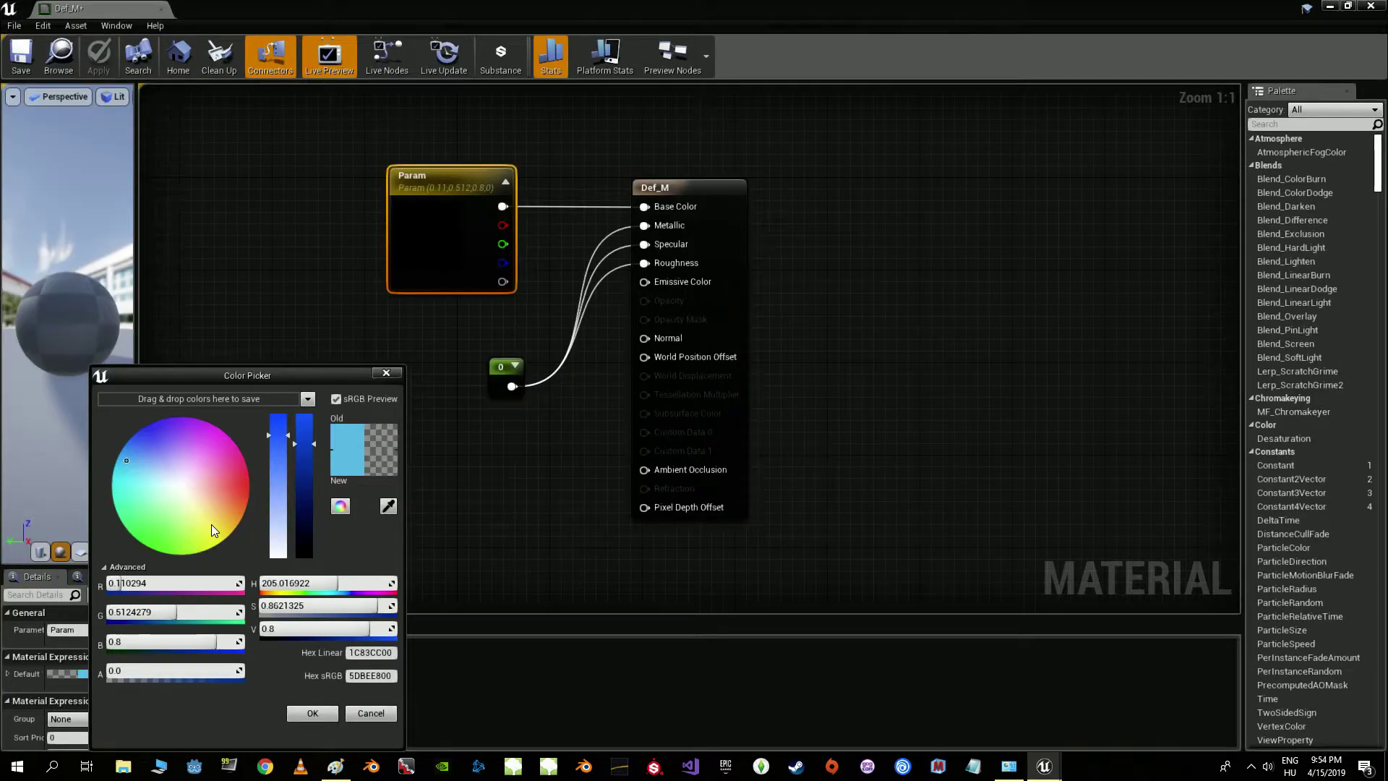
{"action": "left_click", "coordinate": [211, 524]}
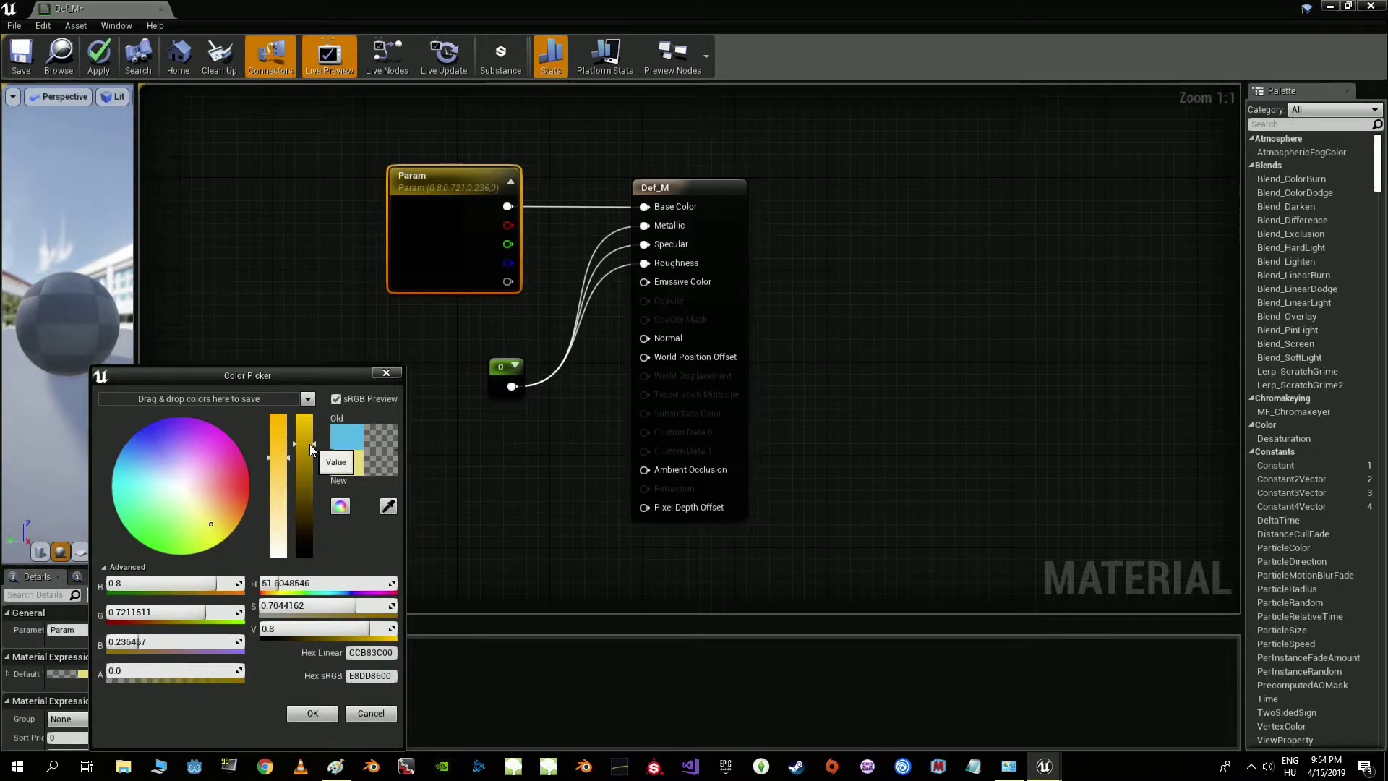
{"action": "left_click_drag", "start_coordinate": [310, 444], "coordinate": [309, 459]}
{"action": "left_click", "coordinate": [312, 713]}
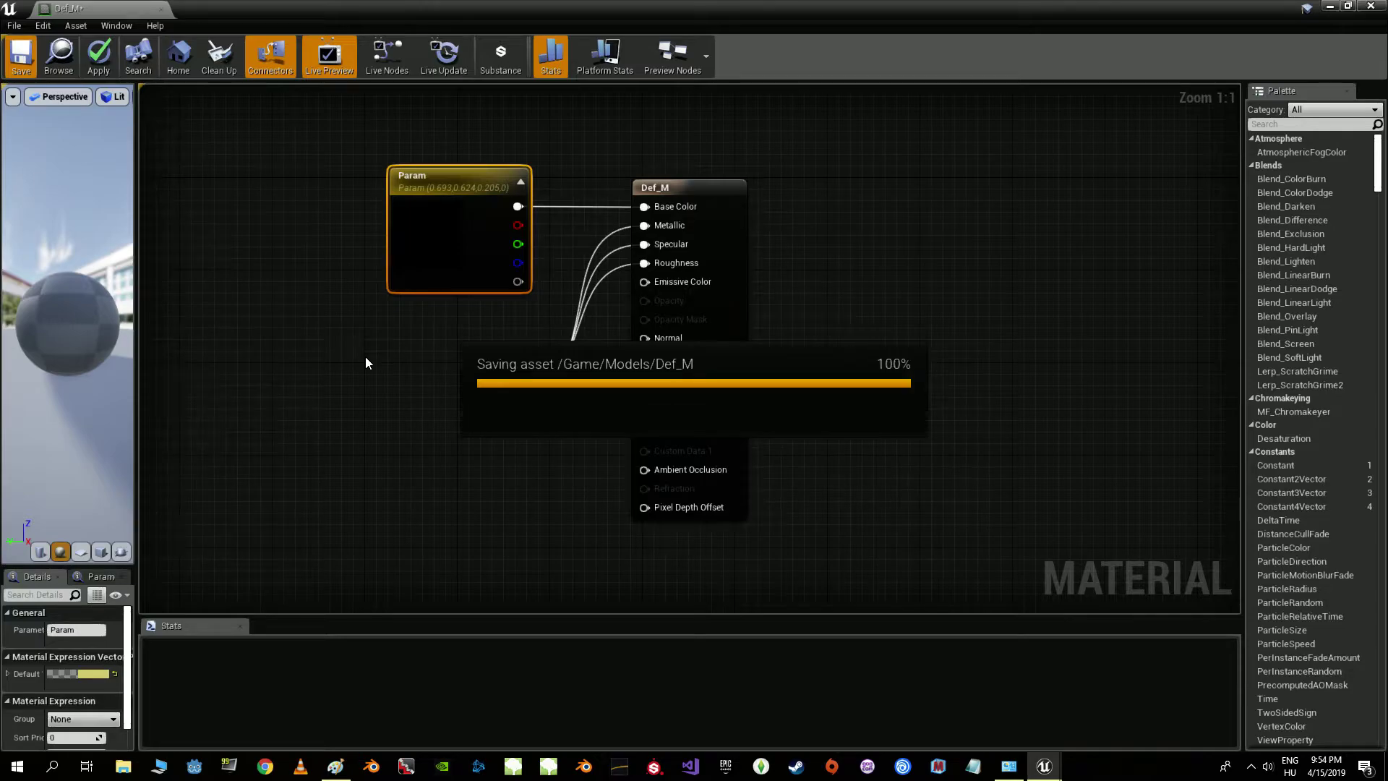
{"action": "left_click", "coordinate": [1370, 7]}
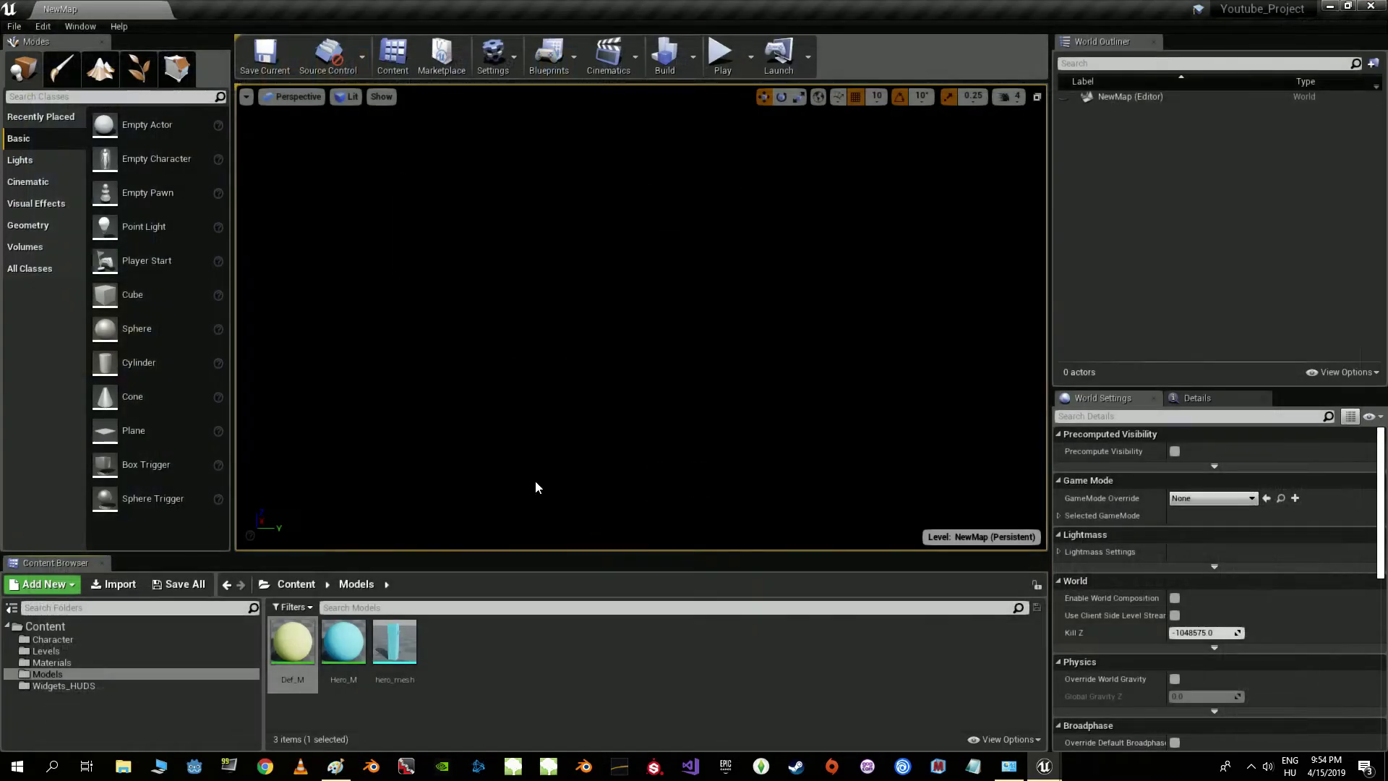
- Move Def_M and Hero_M into the Materials folder
{"action": "left_click", "coordinate": [292, 641]}
{"action": "left_click", "coordinate": [343, 642], "text": "ctrl"}
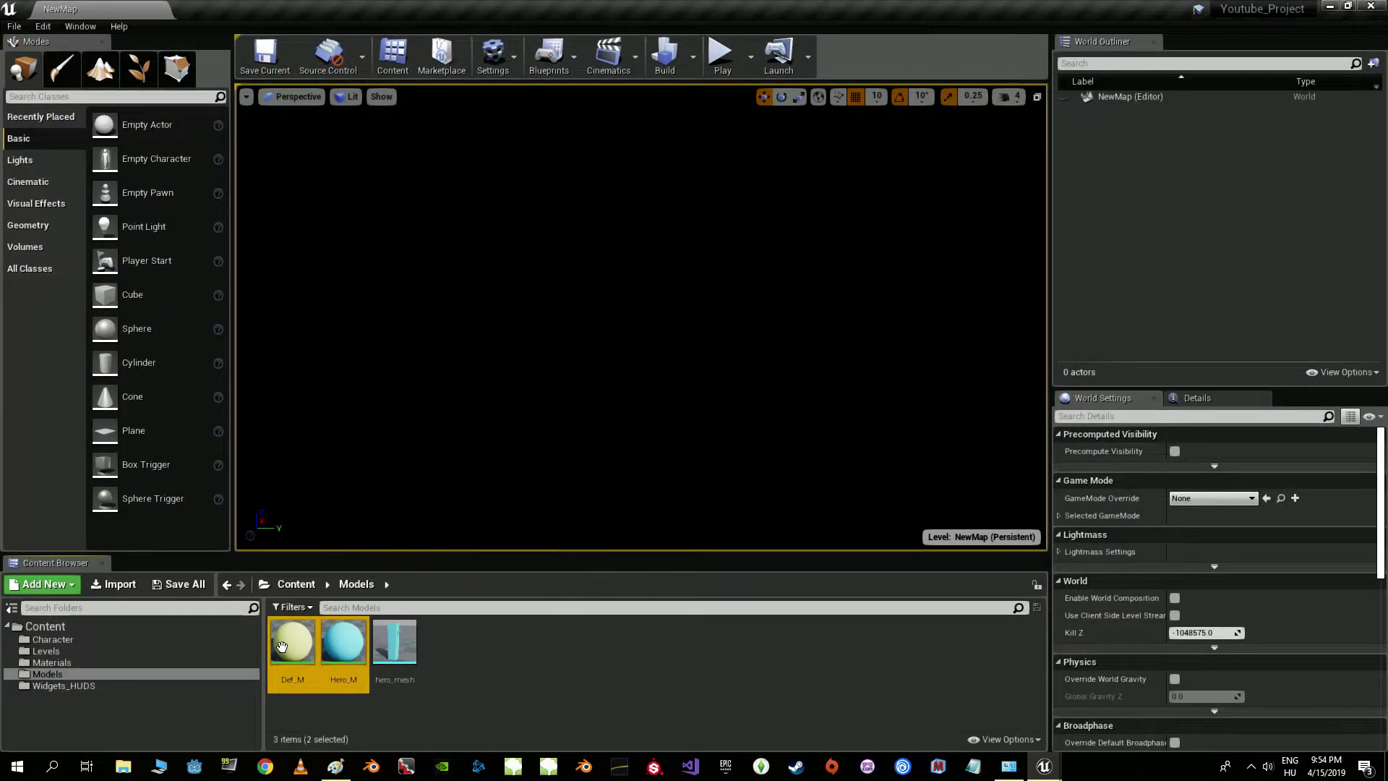
{"action": "left_click_drag", "start_coordinate": [293, 644], "coordinate": [84, 664]}
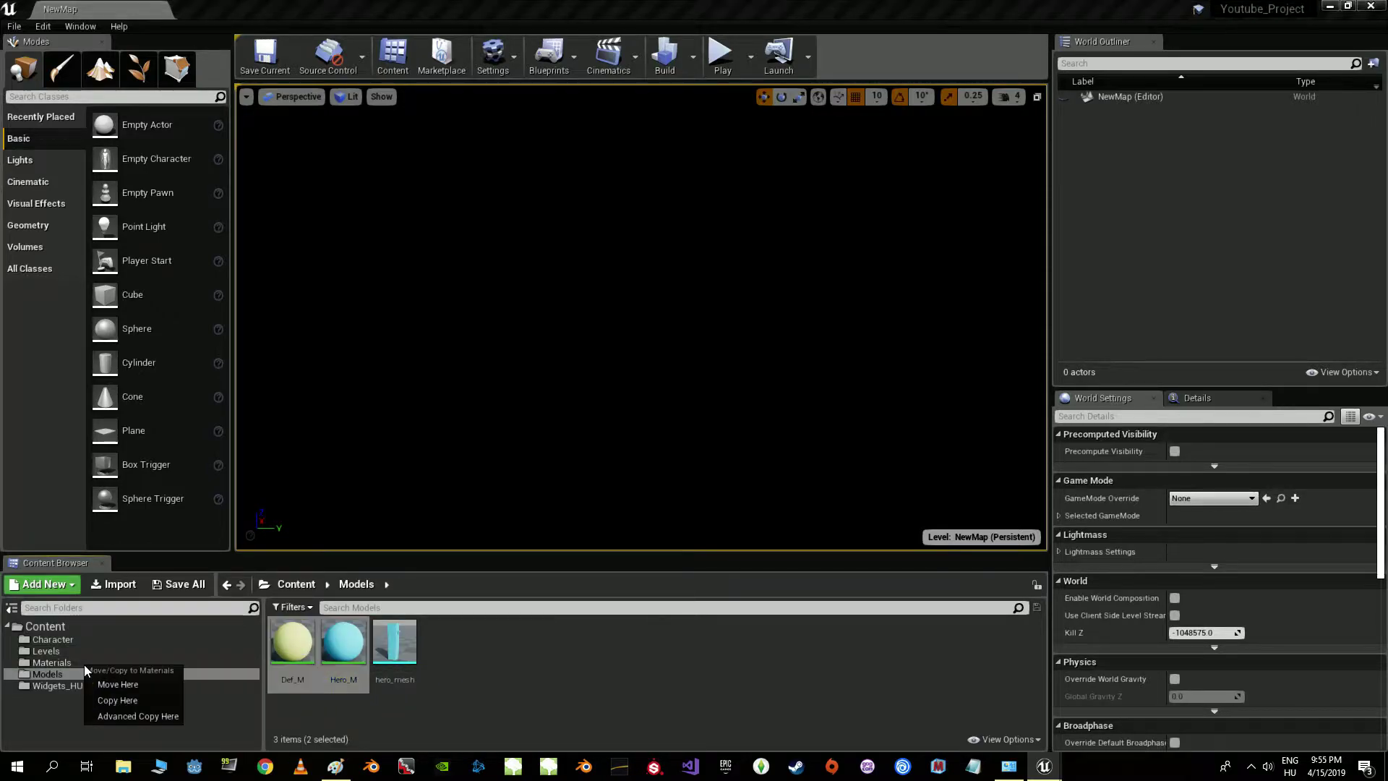
{"action": "left_click", "coordinate": [115, 685]}
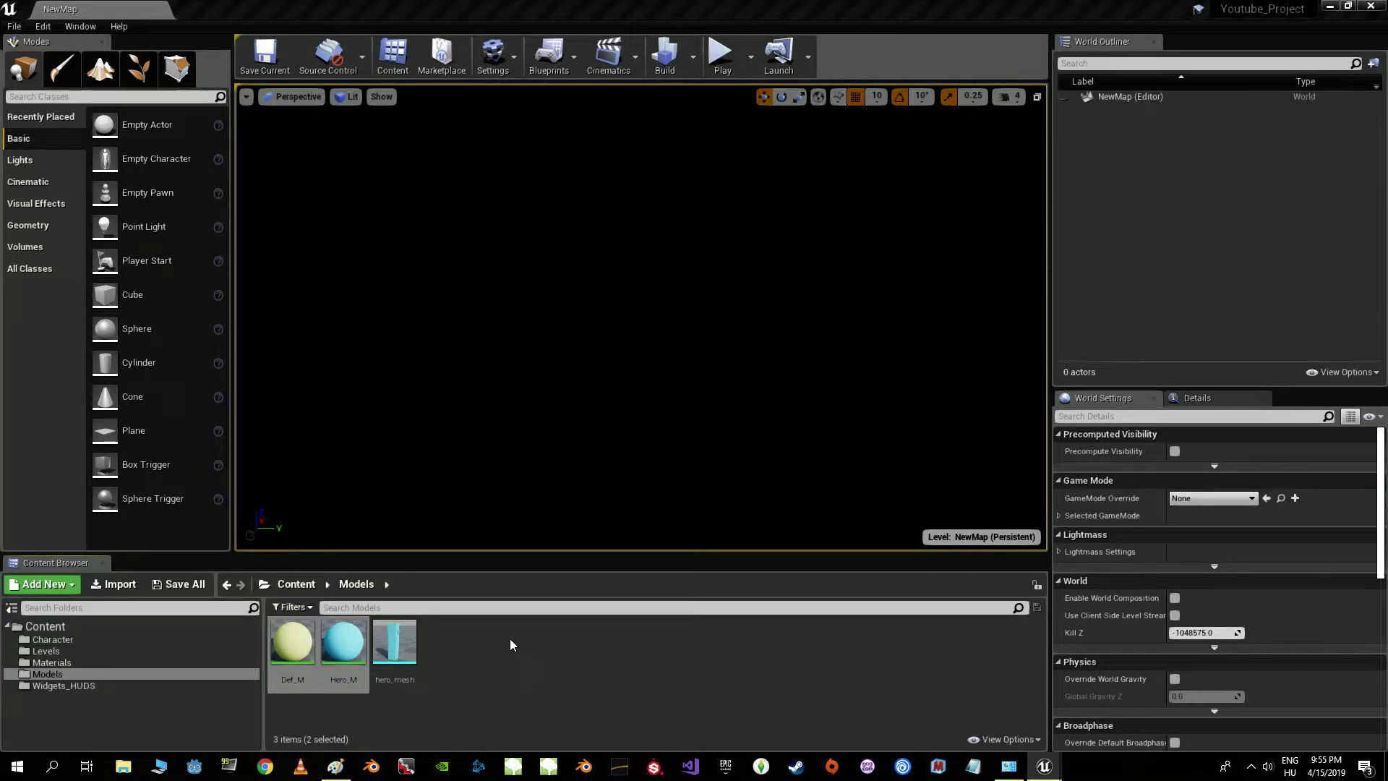
- In the Character folder, create a Character-based Blueprint named Hero and open it
{"action": "left_click", "coordinate": [93, 641]}
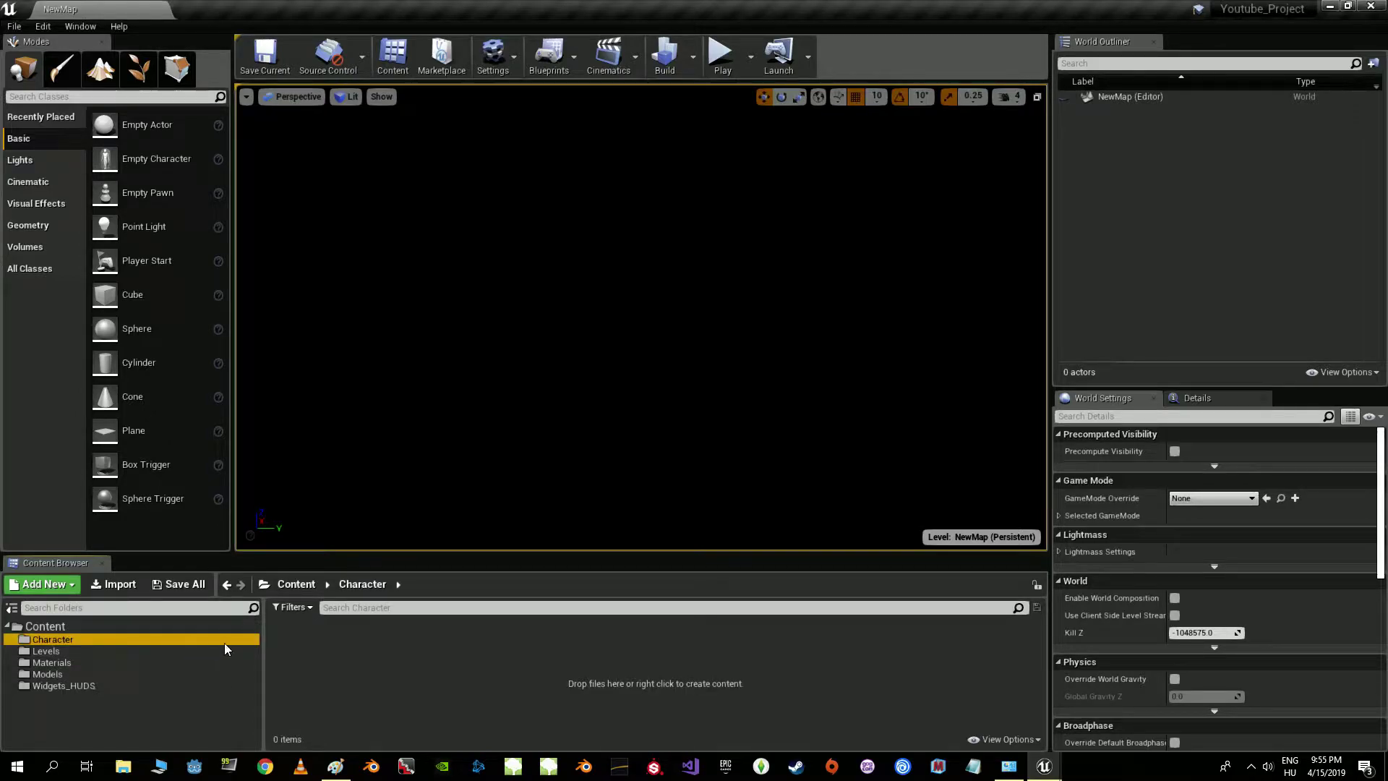
{"action": "right_click", "coordinate": [333, 642]}
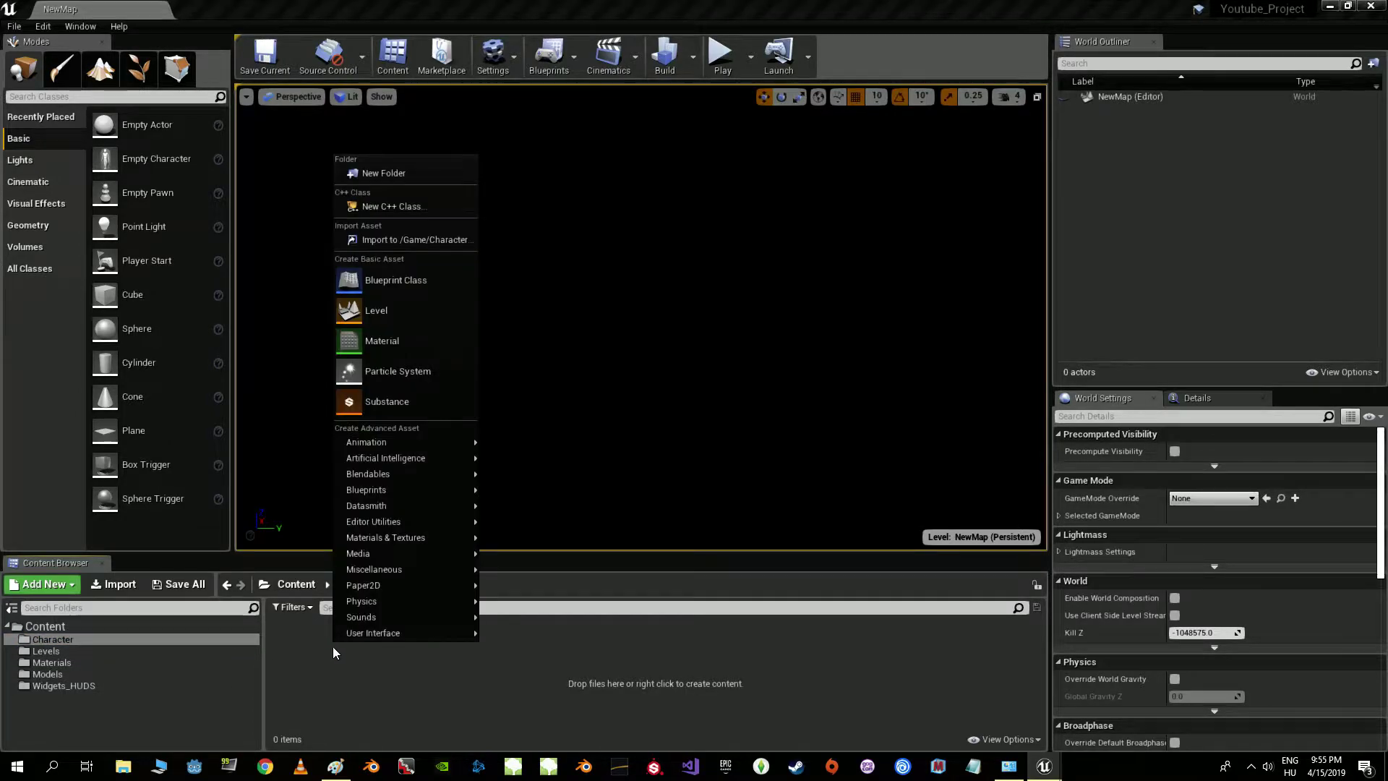
{"action": "left_click", "coordinate": [405, 278]}
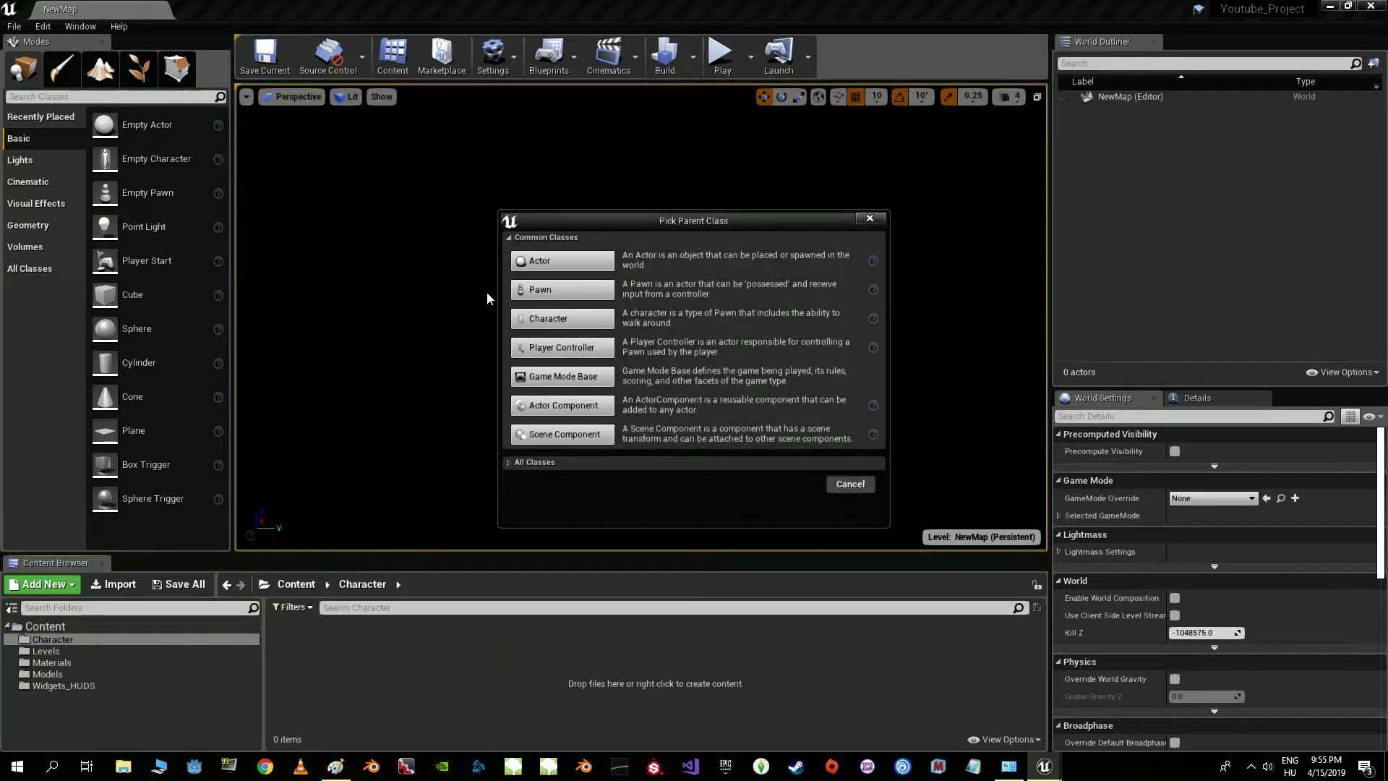
{"action": "left_click", "coordinate": [563, 319]}
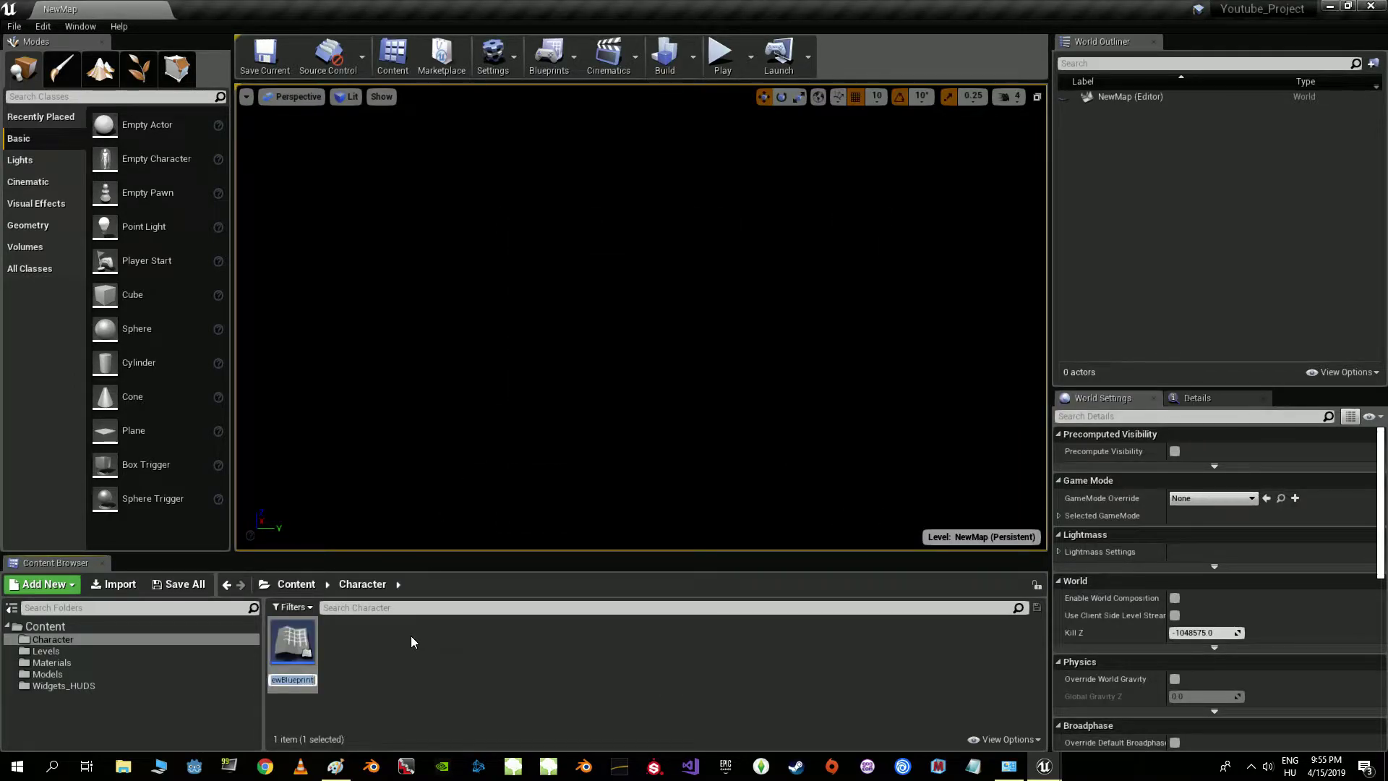
{"action": "type", "text": "Hero"}
{"action": "key", "text": "Return"}
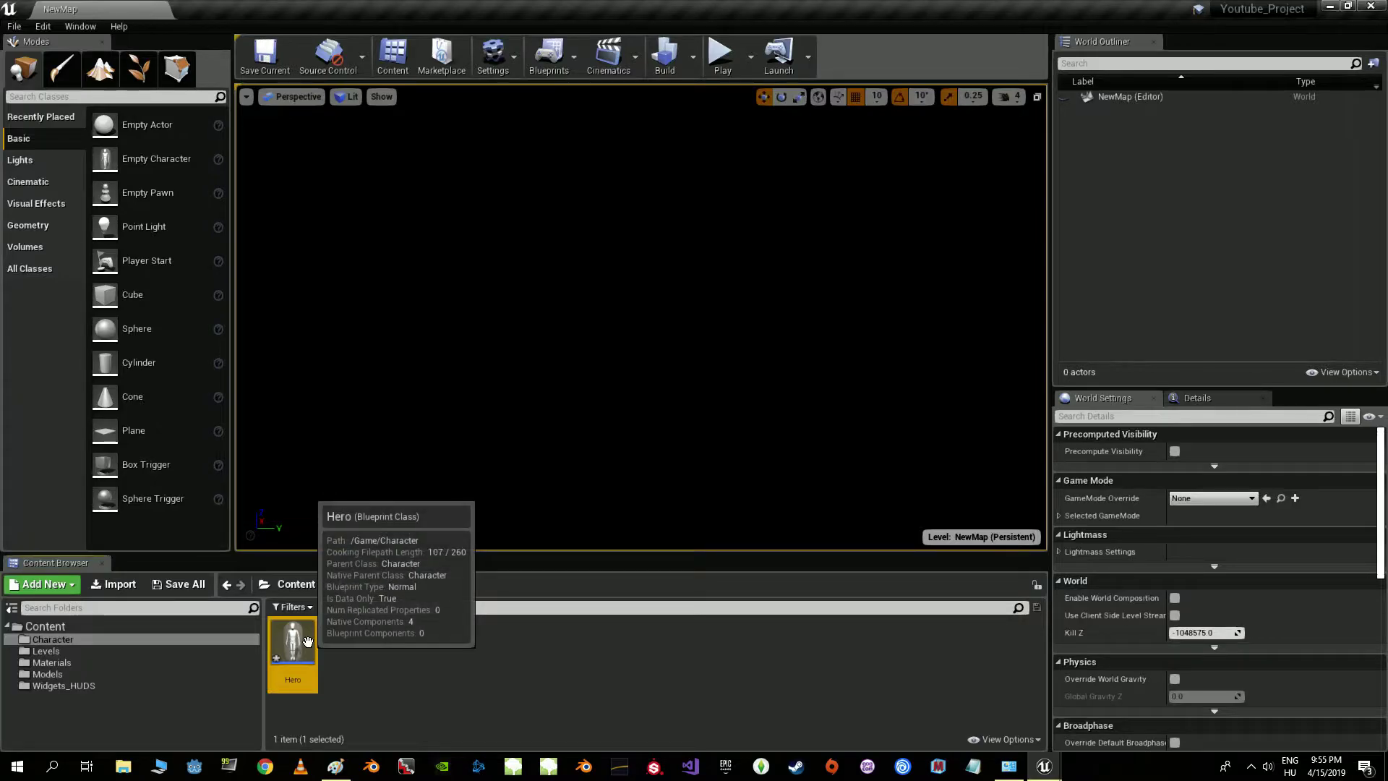
{"action": "double_click", "coordinate": [309, 643]}
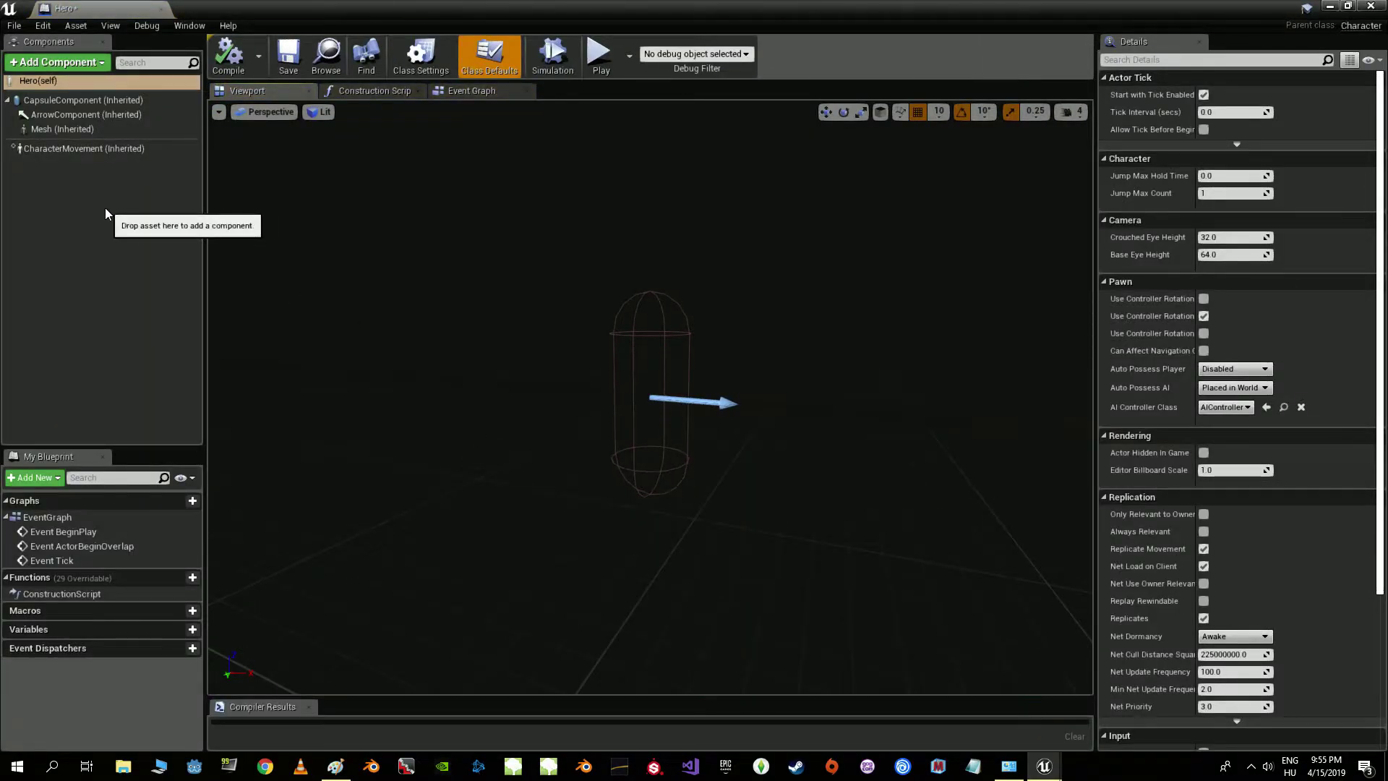
- Enable Orient Rotation to Movement on the Hero's CharacterMovement component and compile
{"action": "left_click", "coordinate": [62, 151]}
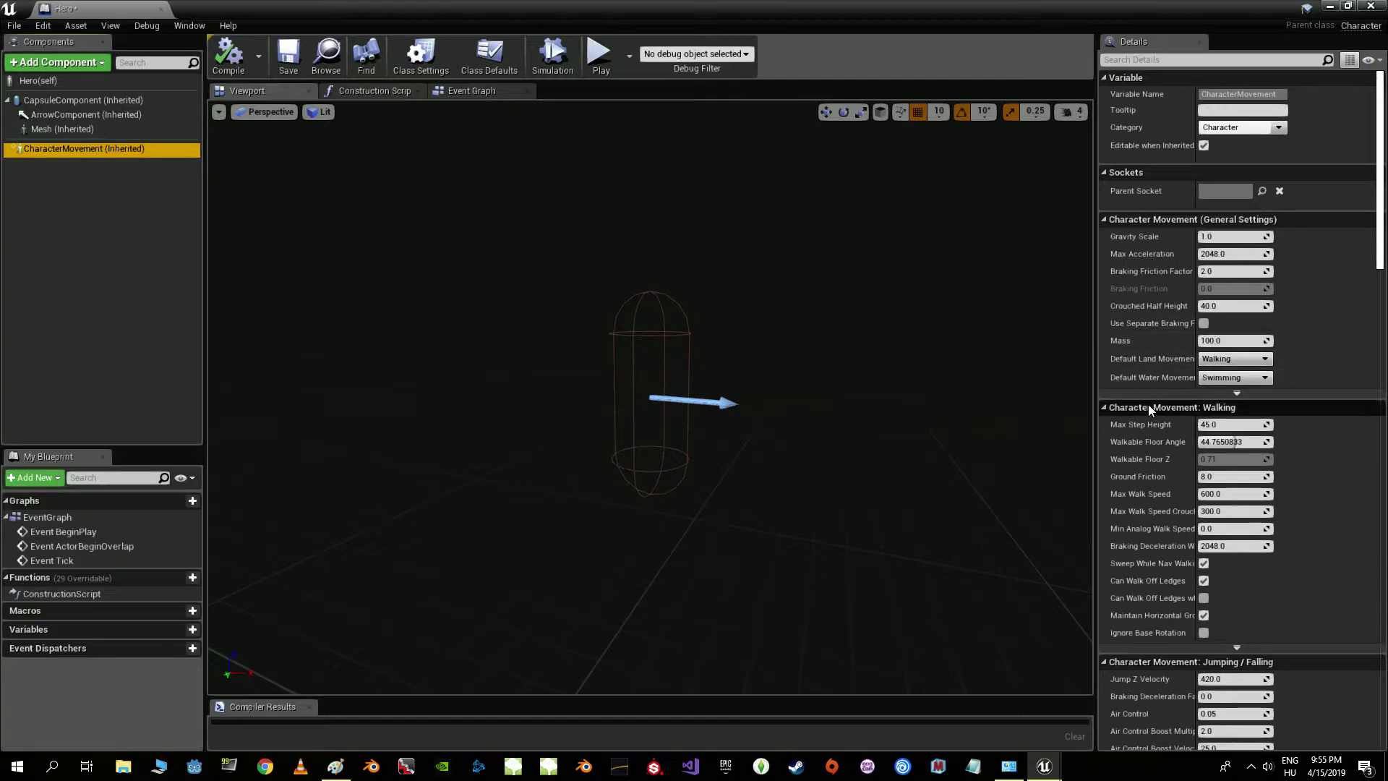
{"action": "scroll", "coordinate": [1137, 455], "scroll_direction": "down", "scroll_amount": 5}
{"action": "scroll", "coordinate": [1141, 437], "scroll_direction": "down", "scroll_amount": 2}
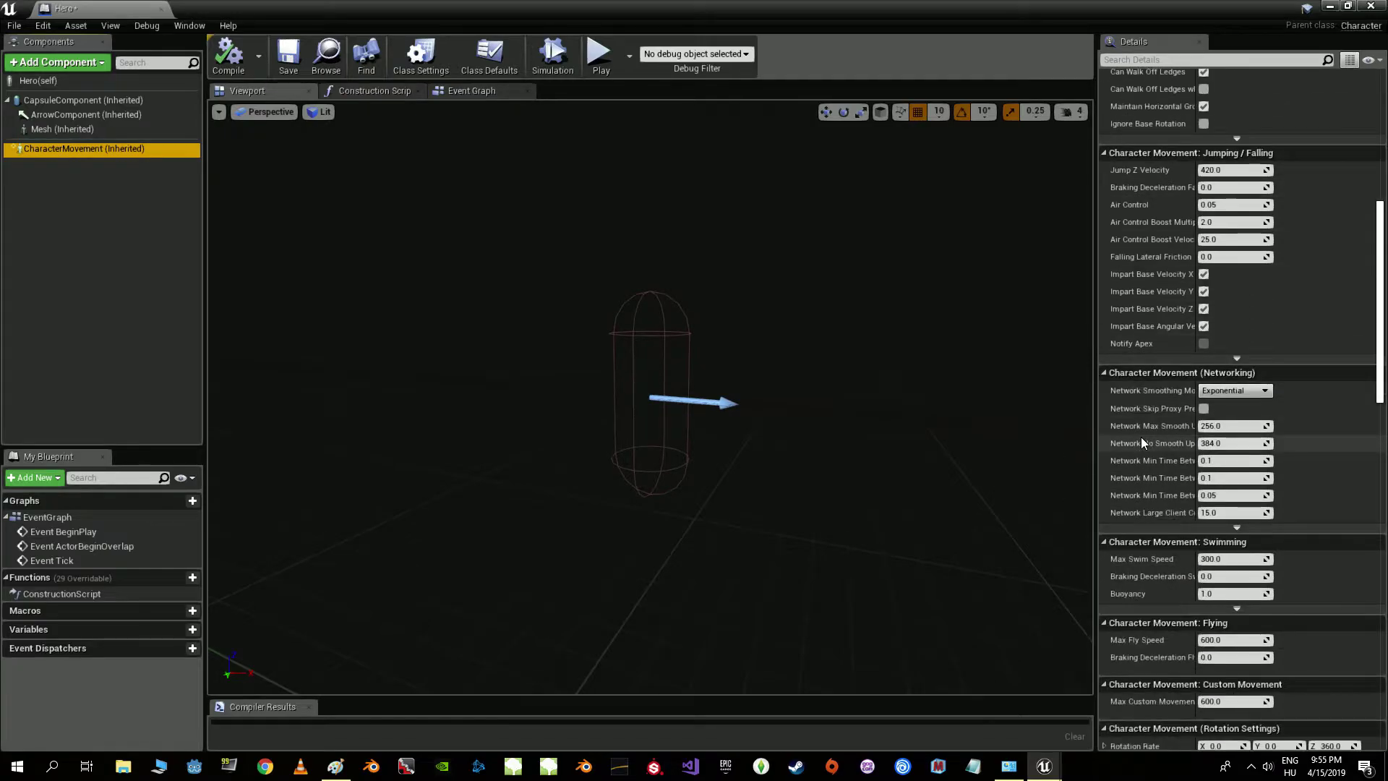
{"action": "scroll", "coordinate": [1140, 455], "scroll_direction": "down", "scroll_amount": 2}
{"action": "scroll", "coordinate": [1143, 456], "scroll_direction": "down", "scroll_amount": 2}
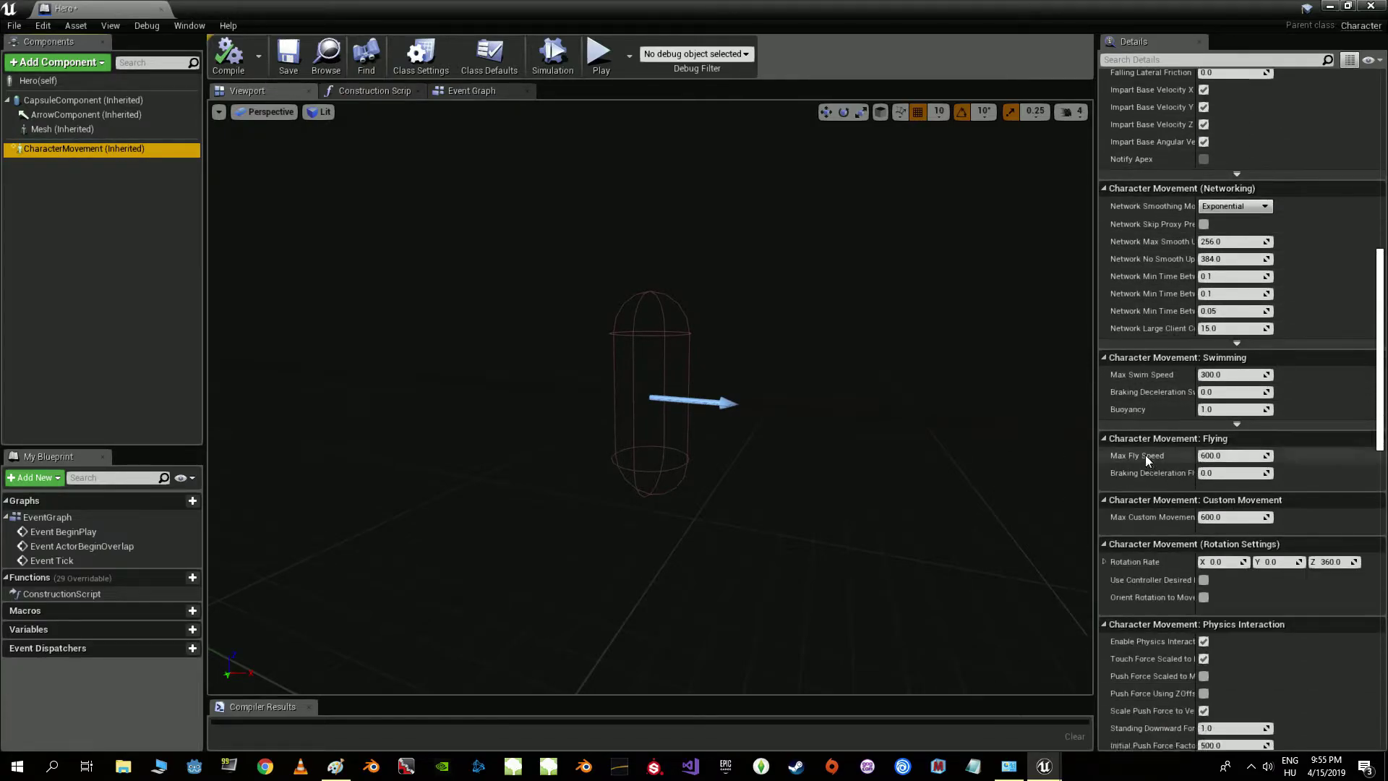
{"action": "scroll", "coordinate": [1147, 445], "scroll_direction": "down", "scroll_amount": 1}
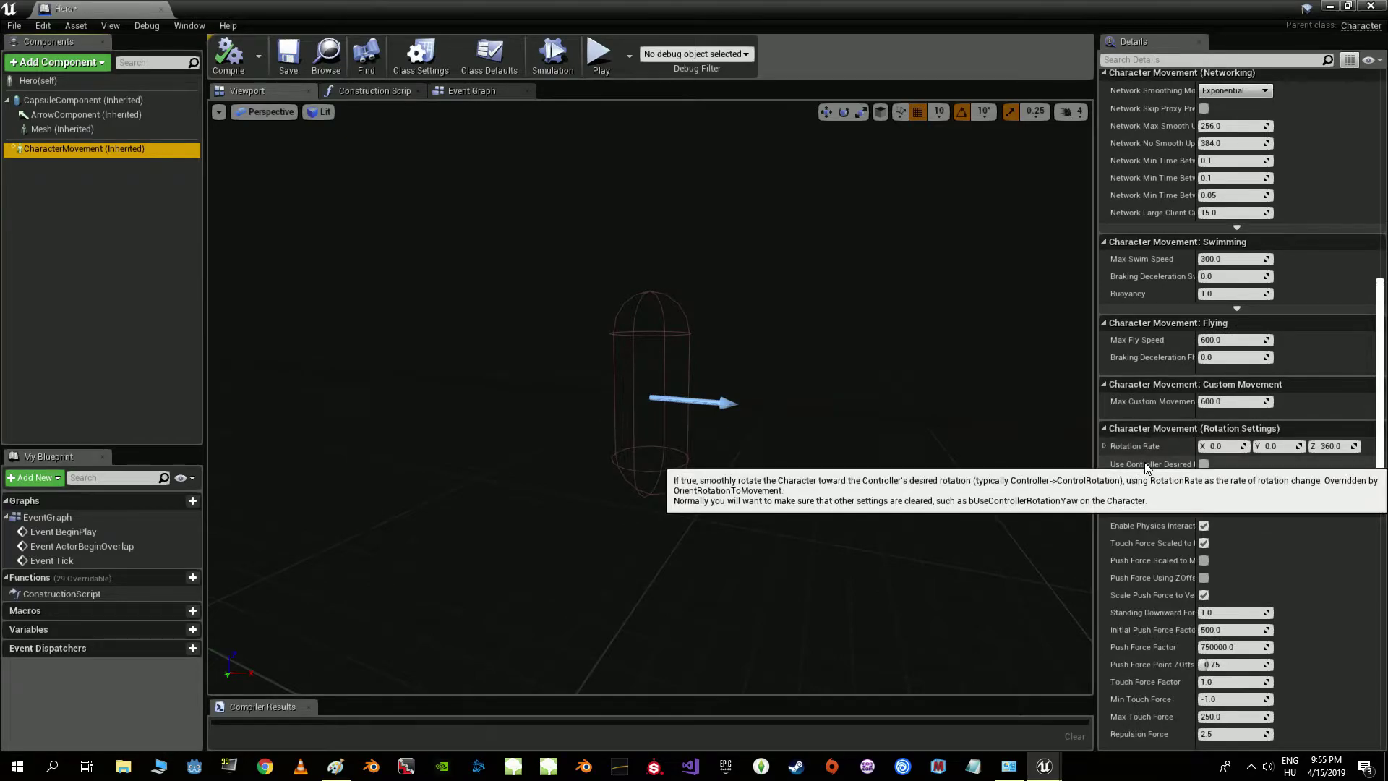
{"action": "left_click_drag", "start_coordinate": [1197, 482], "coordinate": [1250, 481]}
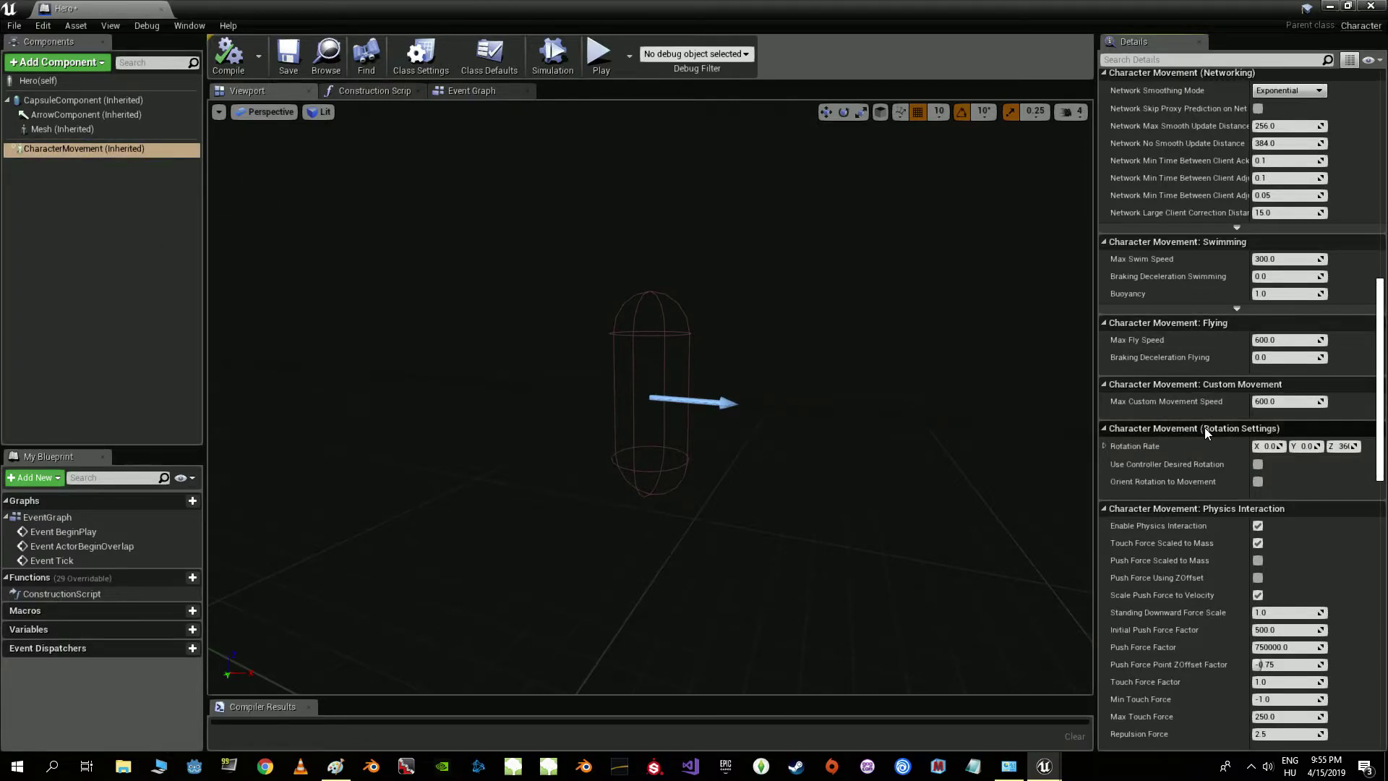
{"action": "left_click", "coordinate": [1258, 482]}
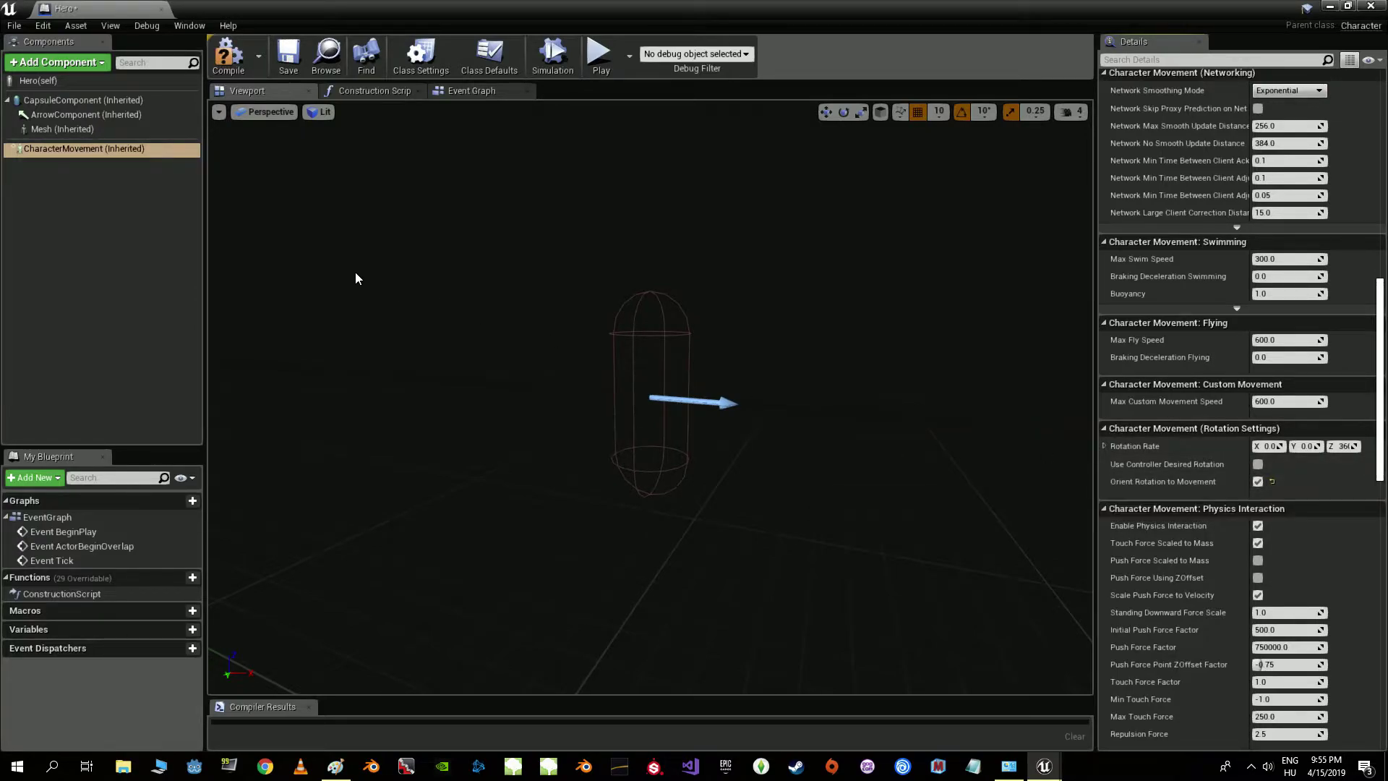
{"action": "left_click", "coordinate": [228, 64]}
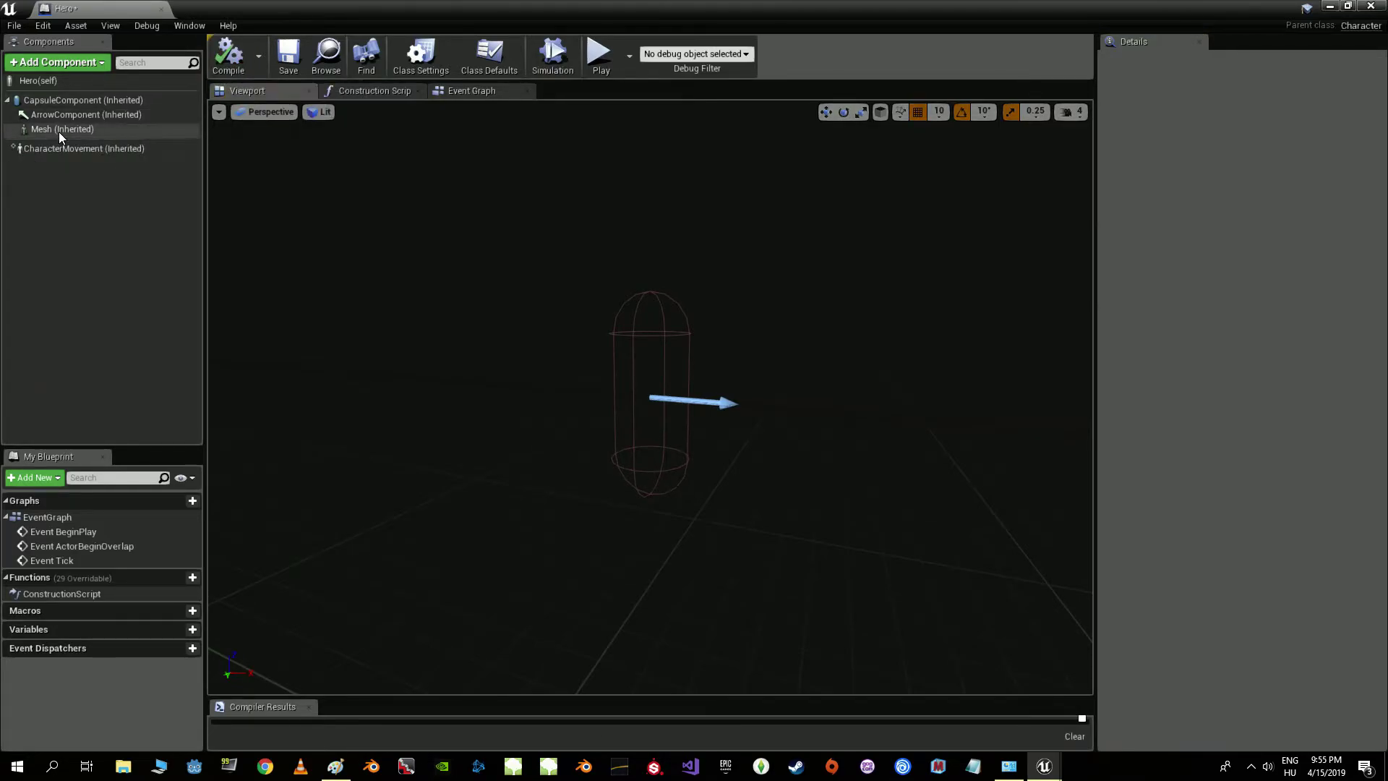
- Add a Static Mesh component to the Hero blueprint named Hero_Model
{"action": "left_click", "coordinate": [55, 81]}
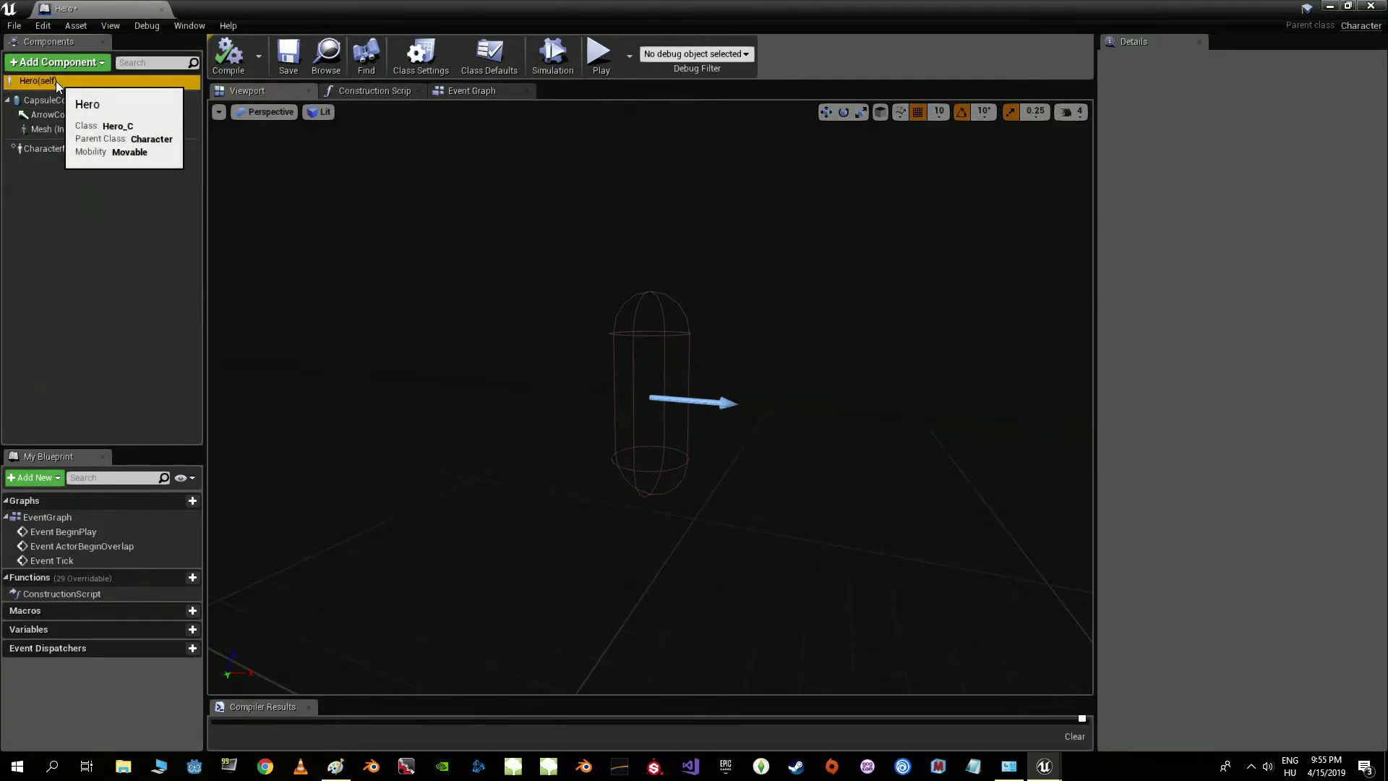
{"action": "left_click", "coordinate": [58, 62]}
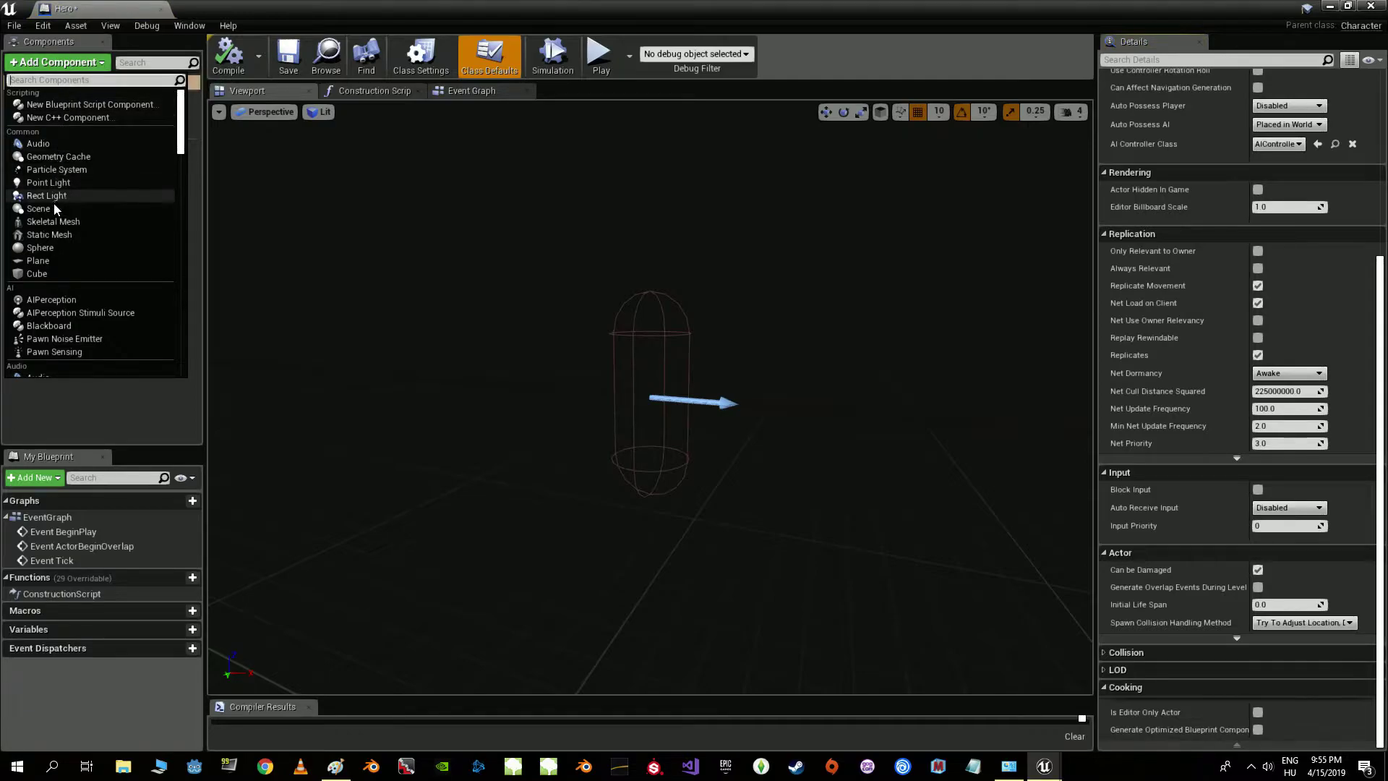
{"action": "left_click", "coordinate": [49, 234]}
{"action": "type", "text": "Hero"}
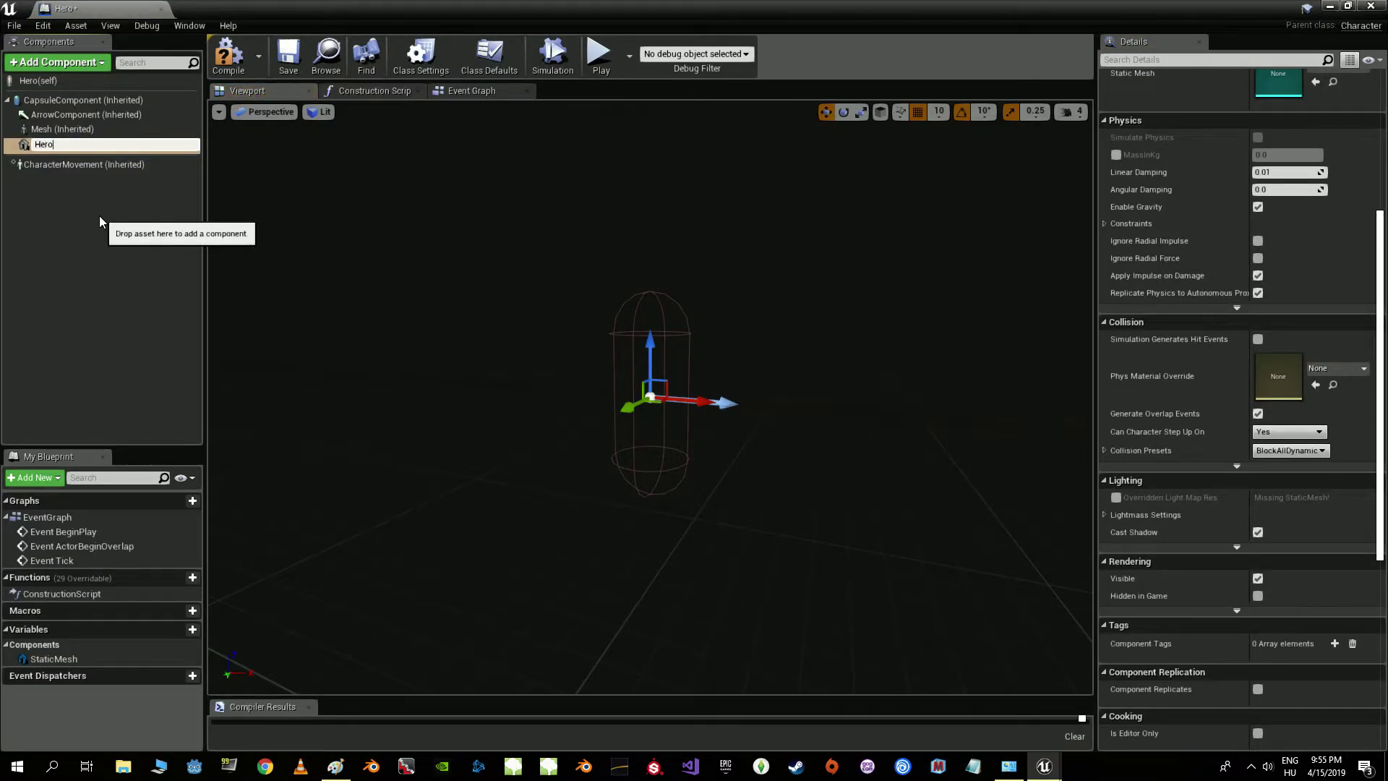
{"action": "type", "text": "_Character"}
{"action": "key", "text": "BackSpace"}
{"action": "key", "text": "BackSpace"}
{"action": "key", "text": "BackSpace"}
{"action": "key", "text": "BackSpace"}
{"action": "key", "text": "BackSpace"}
{"action": "key", "text": "BackSpace"}
{"action": "key", "text": "BackSpace"}
{"action": "type", "text": "Model"}
{"action": "key", "text": "Return"}
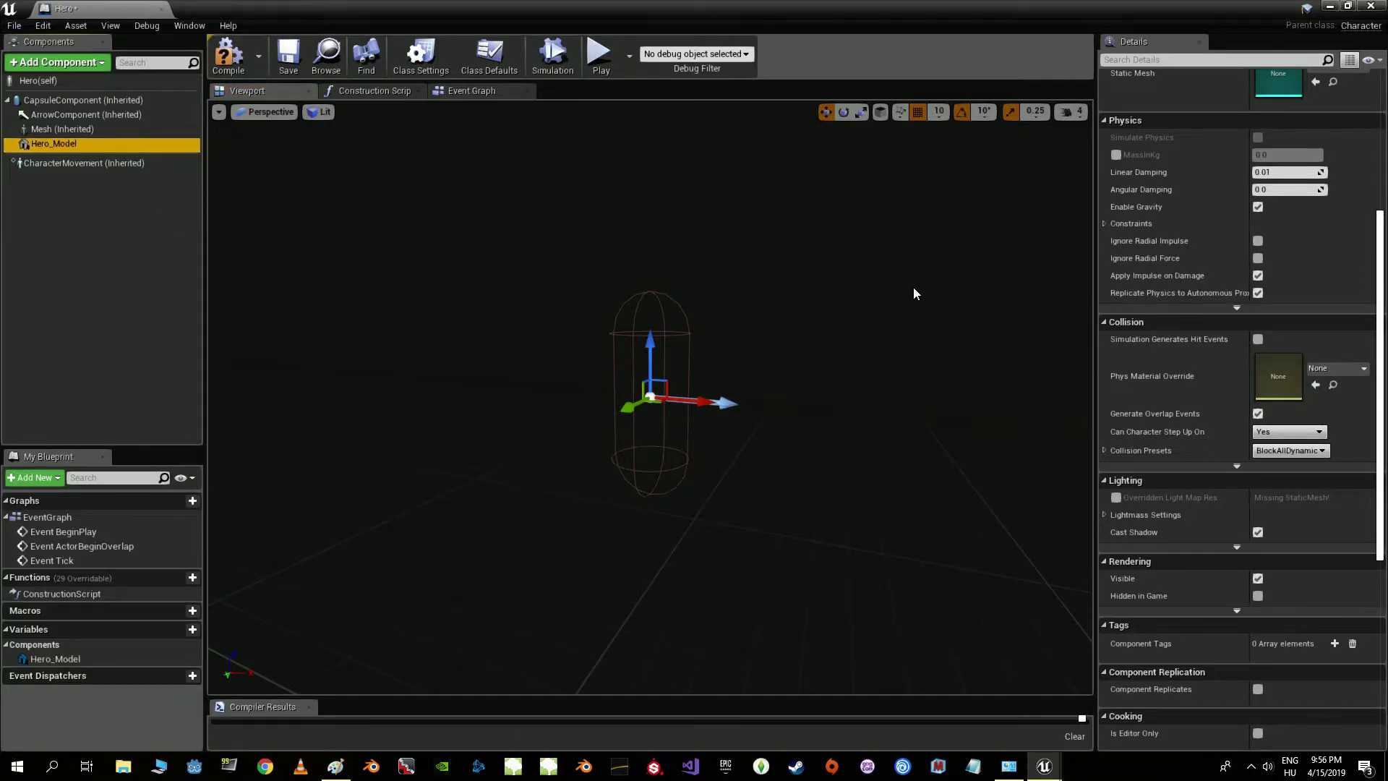
- Assign hero_mesh as Hero_Model's static mesh
{"action": "left_click", "coordinate": [1290, 363]}
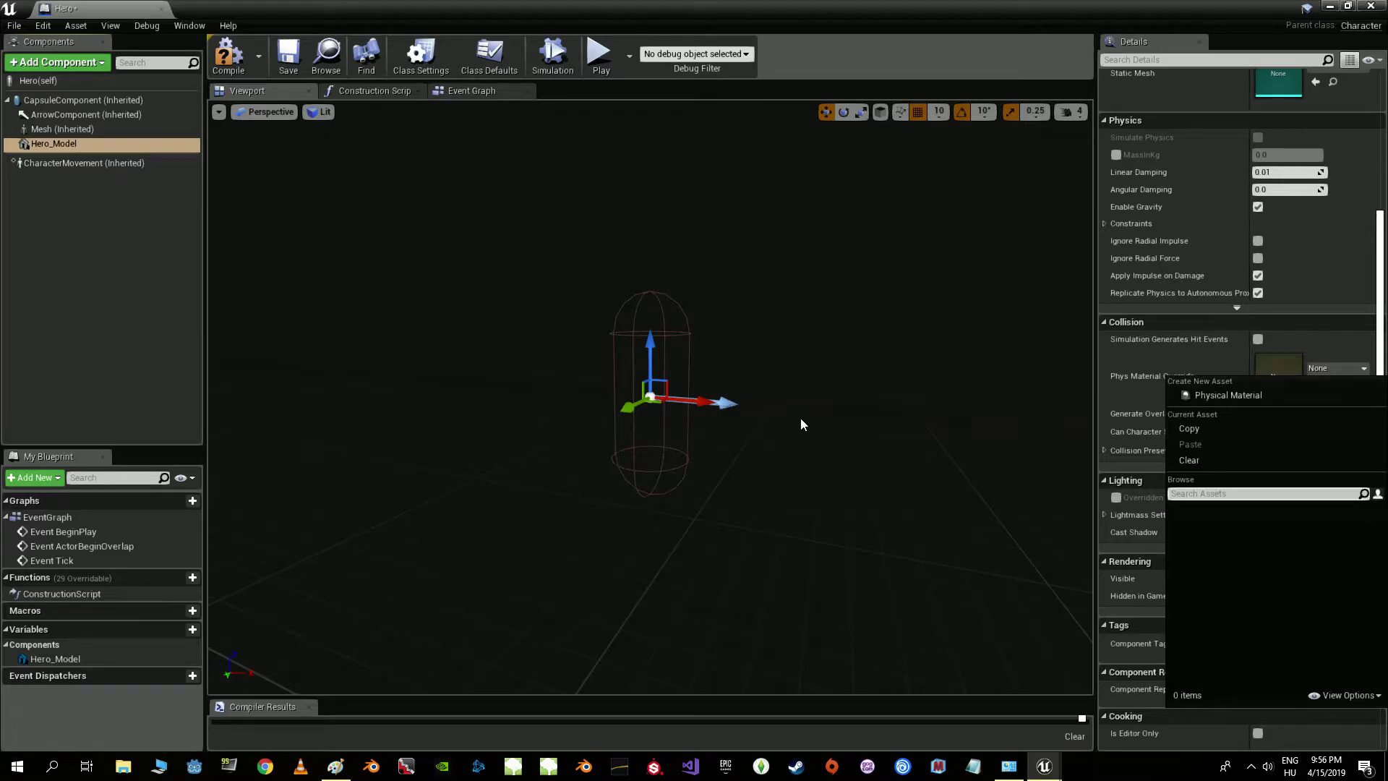
{"action": "left_click", "coordinate": [53, 198]}
{"action": "left_click", "coordinate": [51, 145]}
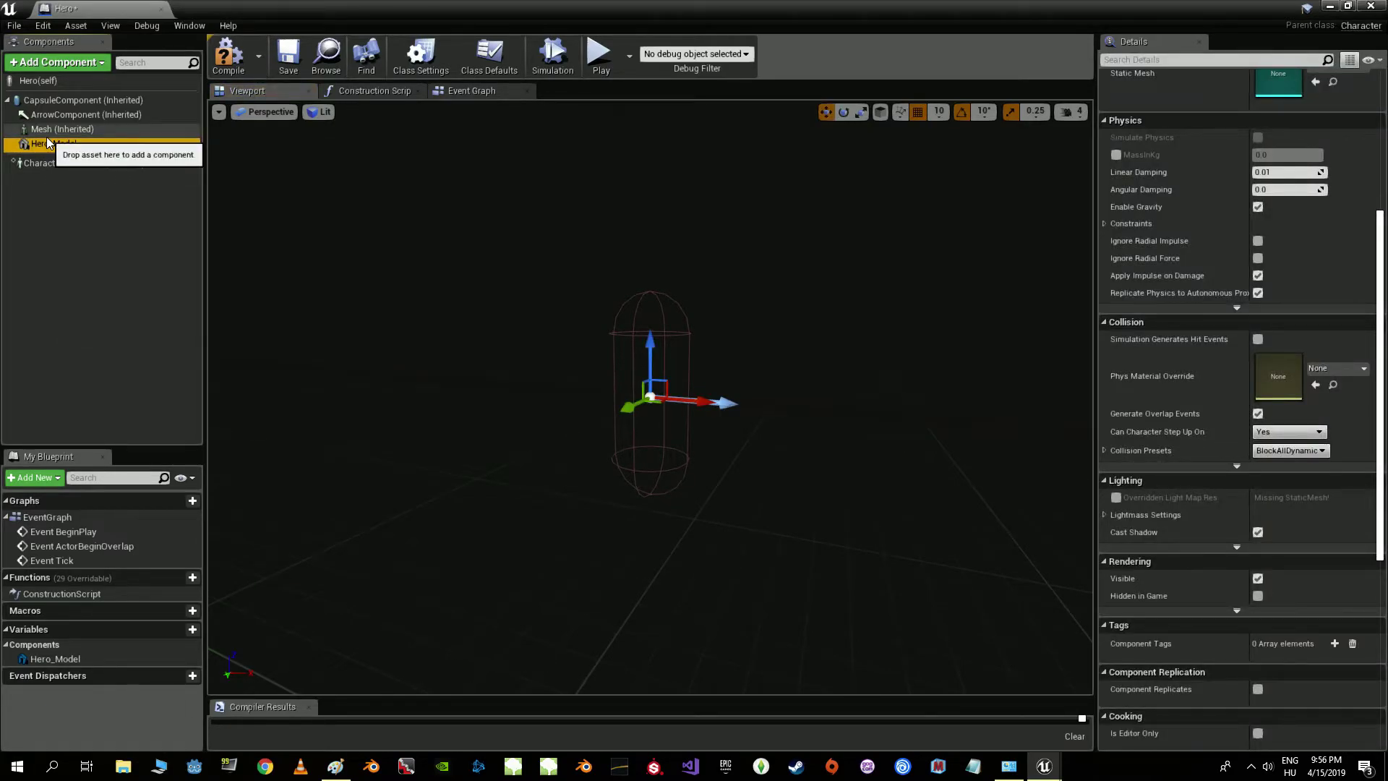
{"action": "left_click", "coordinate": [48, 143]}
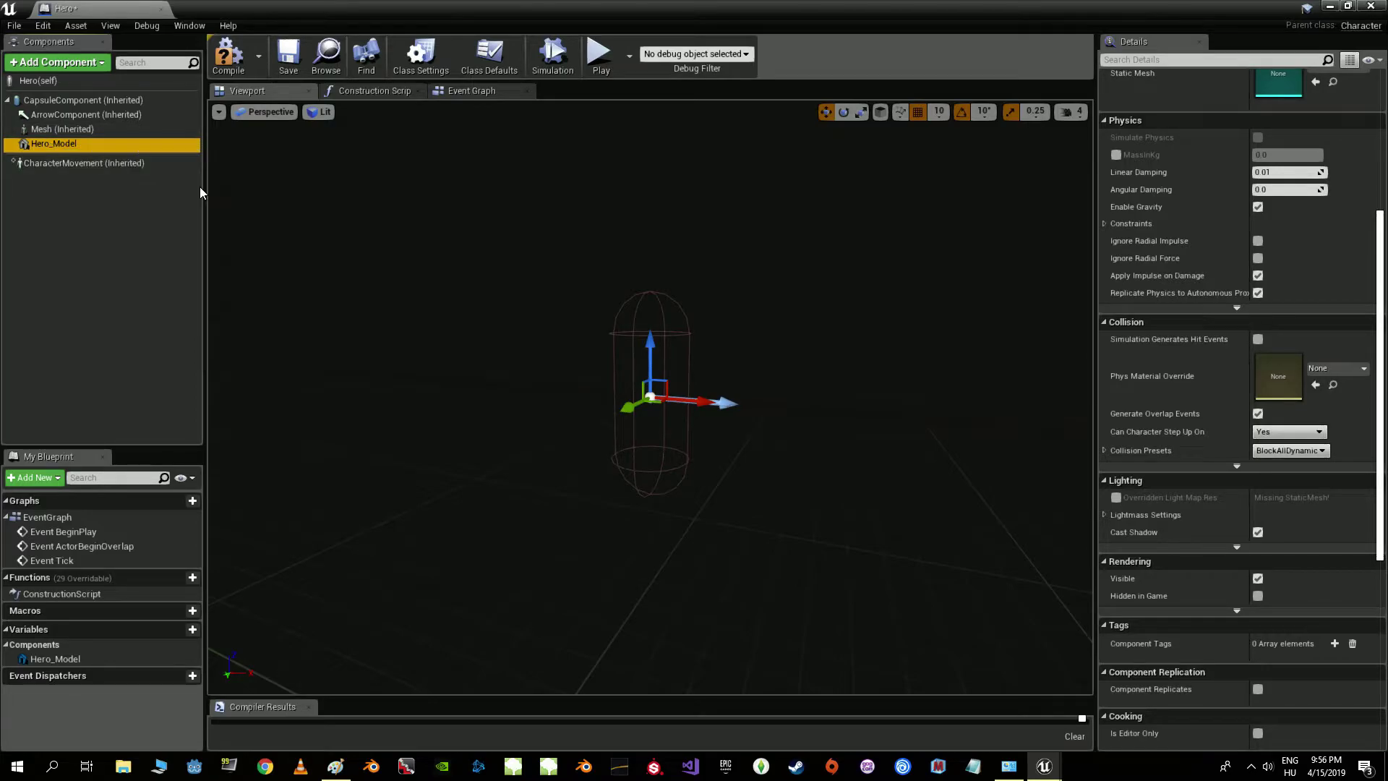
{"action": "scroll", "coordinate": [1313, 333], "scroll_direction": "up", "scroll_amount": 5}
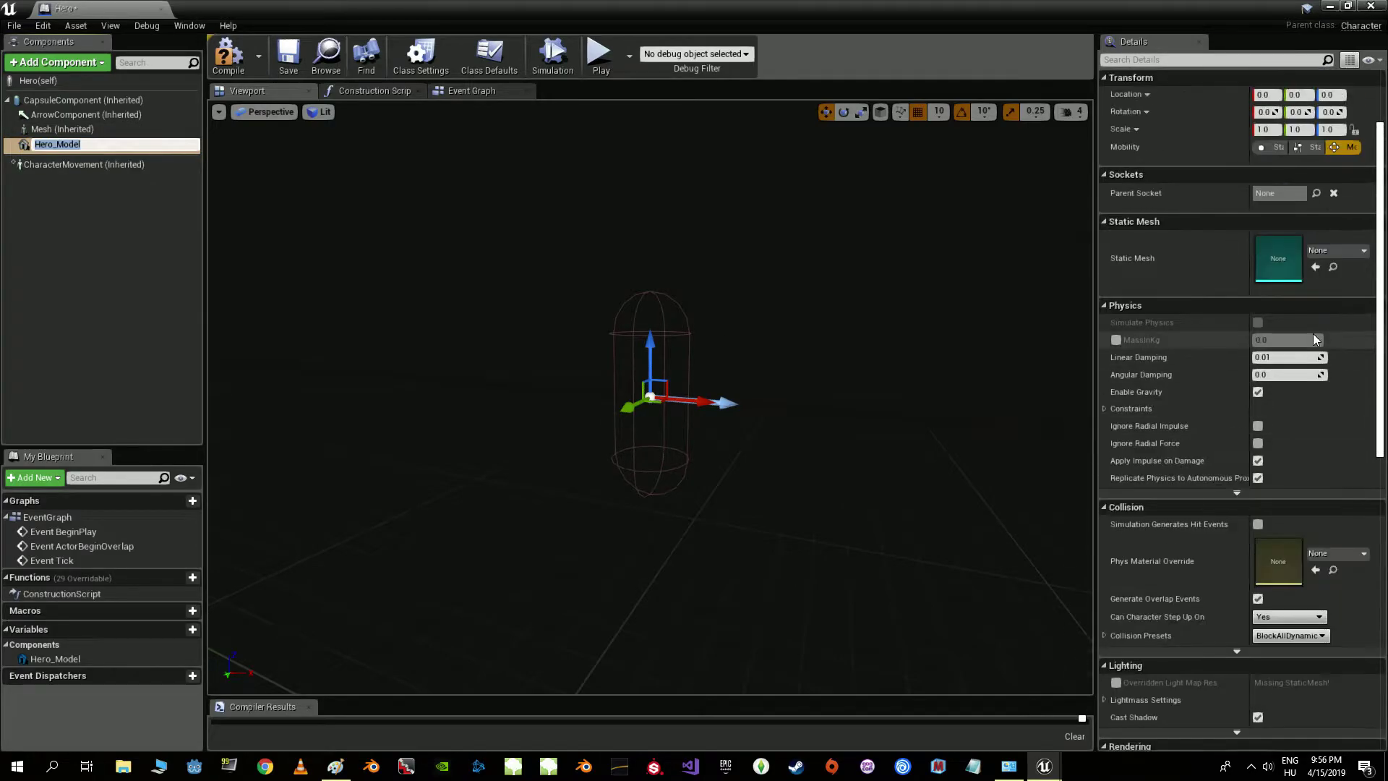
{"action": "key", "text": "Return"}
{"action": "left_click", "coordinate": [1334, 256]}
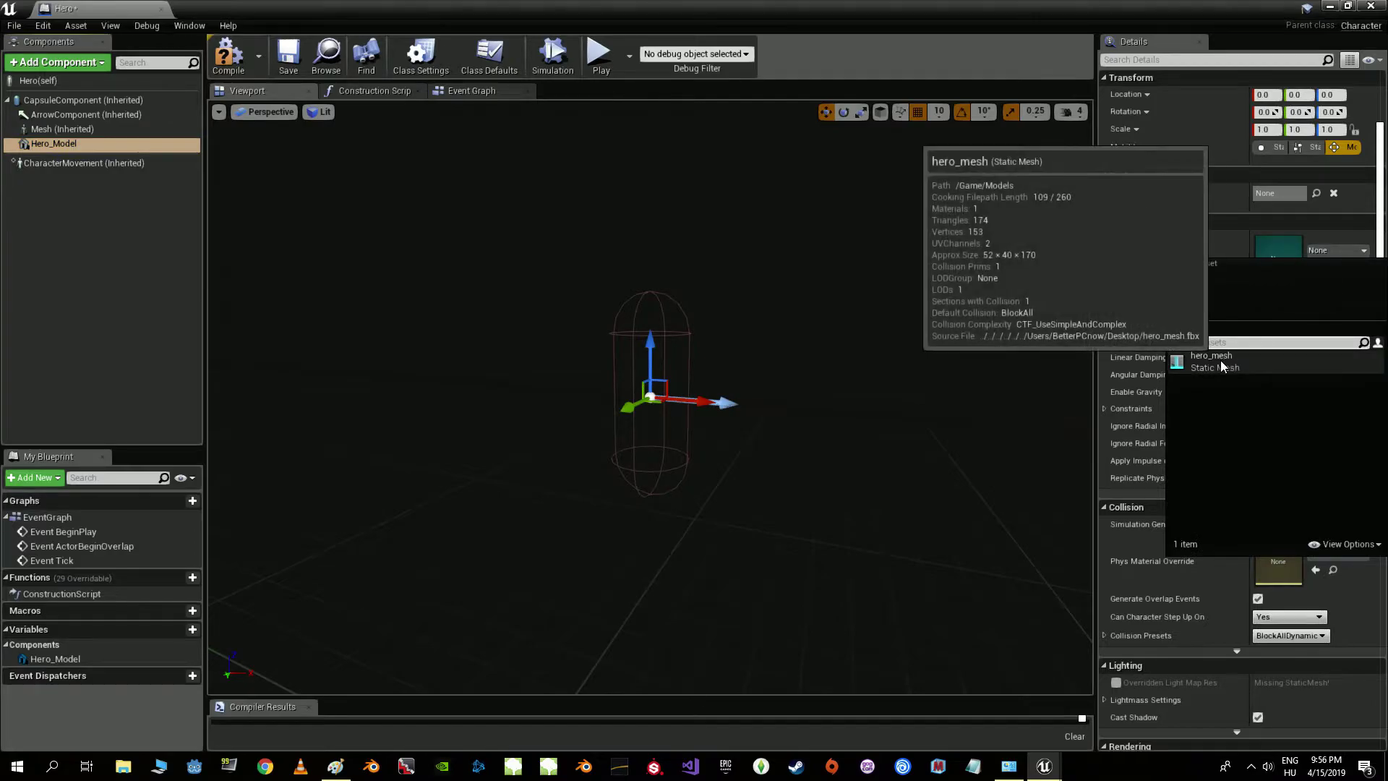
{"action": "left_click", "coordinate": [1221, 360]}
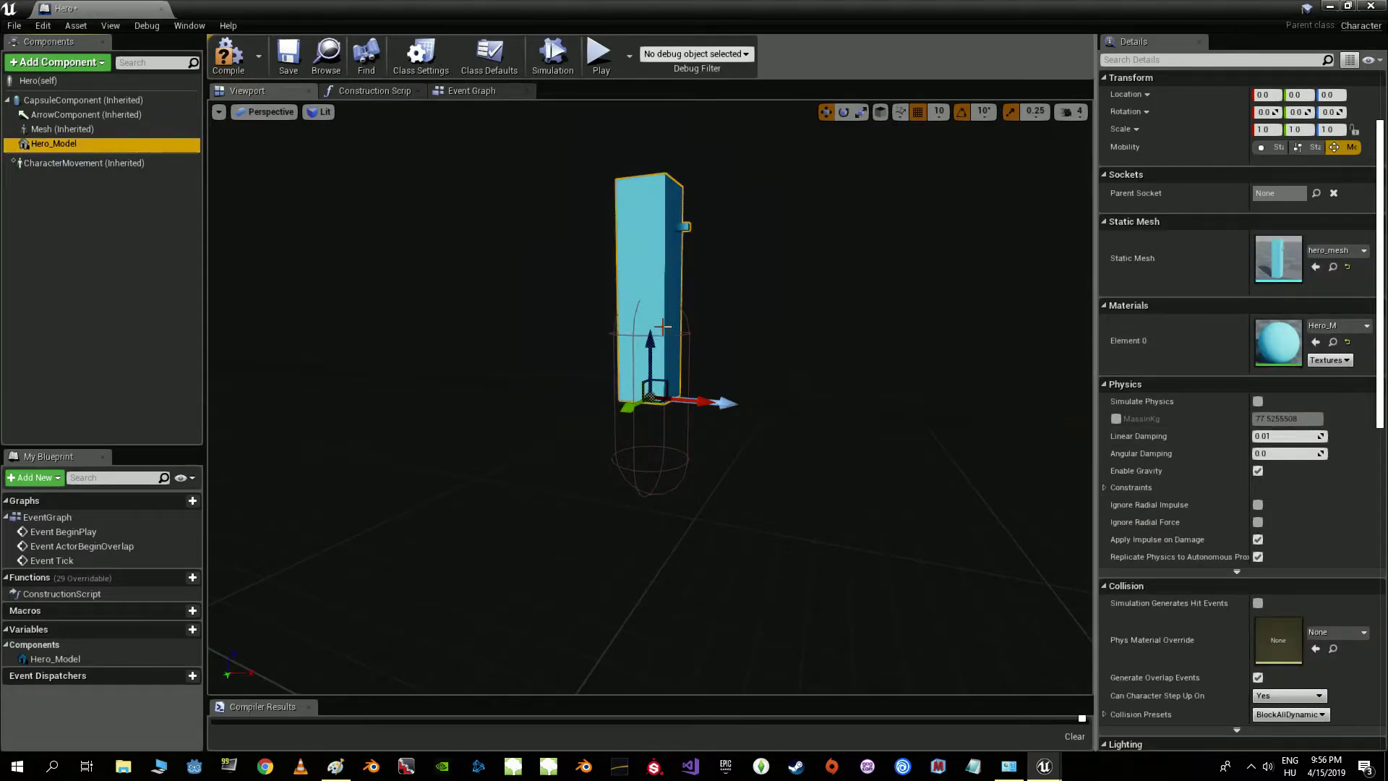
- Lower Hero_Model to about Z -87.5 with snapping off, compile, and show the Event Graph
{"action": "left_click_drag", "start_coordinate": [663, 327], "coordinate": [718, 430]}
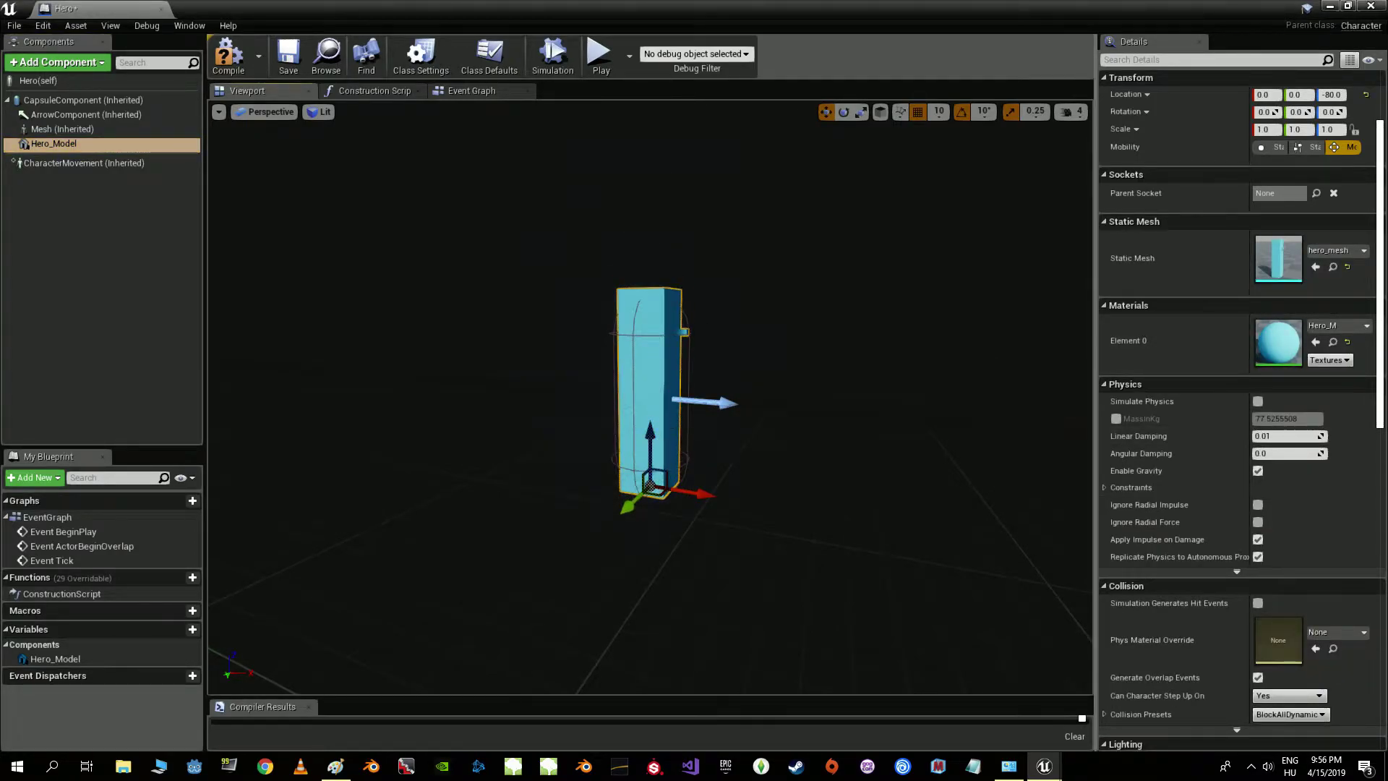
{"action": "scroll", "coordinate": [718, 430], "scroll_direction": "up", "scroll_amount": 6}
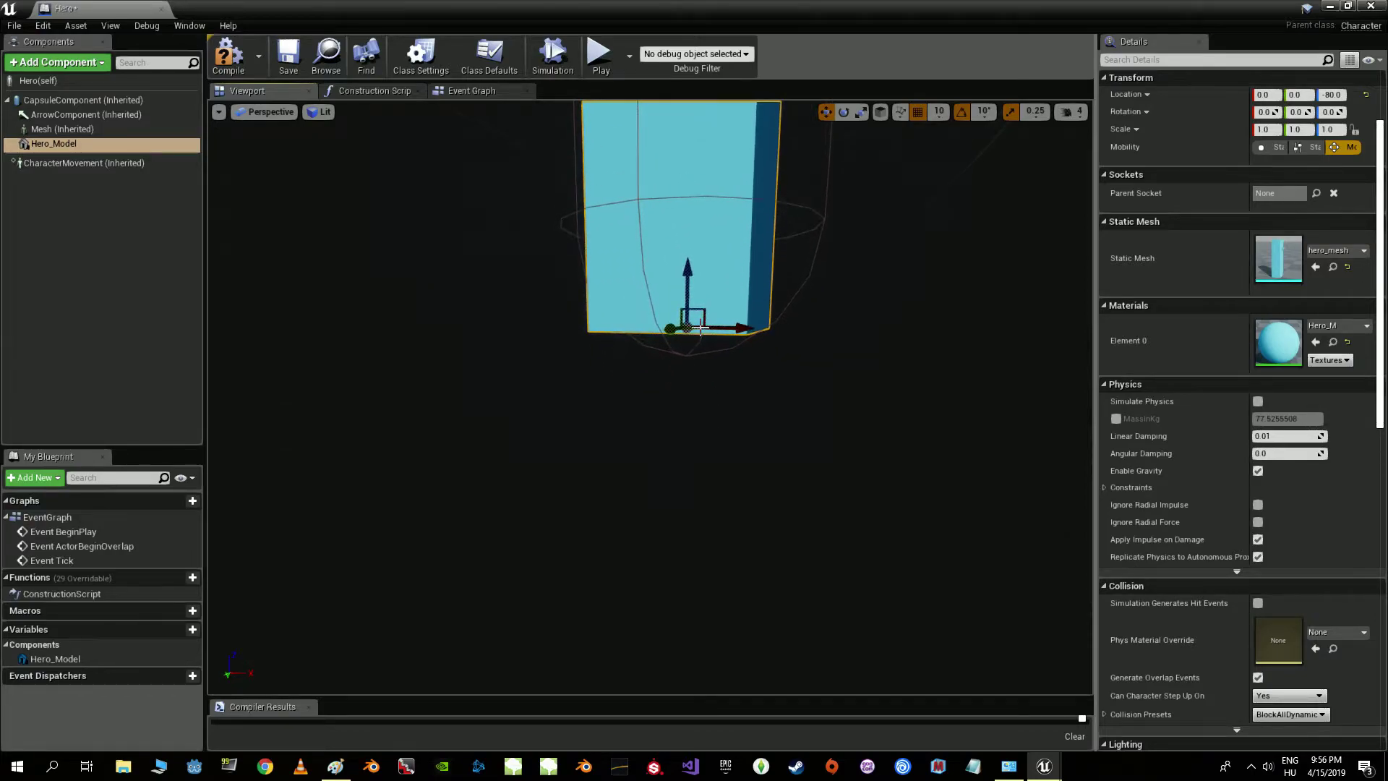
{"action": "left_click_drag", "start_coordinate": [688, 304], "coordinate": [689, 340]}
{"action": "scroll", "coordinate": [688, 340], "scroll_direction": "up", "scroll_amount": 2}
{"action": "mouse_move", "coordinate": [689, 340]}
{"action": "right_mouse_down"}
{"action": "mouse_move", "coordinate": [730, 340]}
{"action": "mouse_move", "coordinate": [688, 340]}
{"action": "right_mouse_up"}
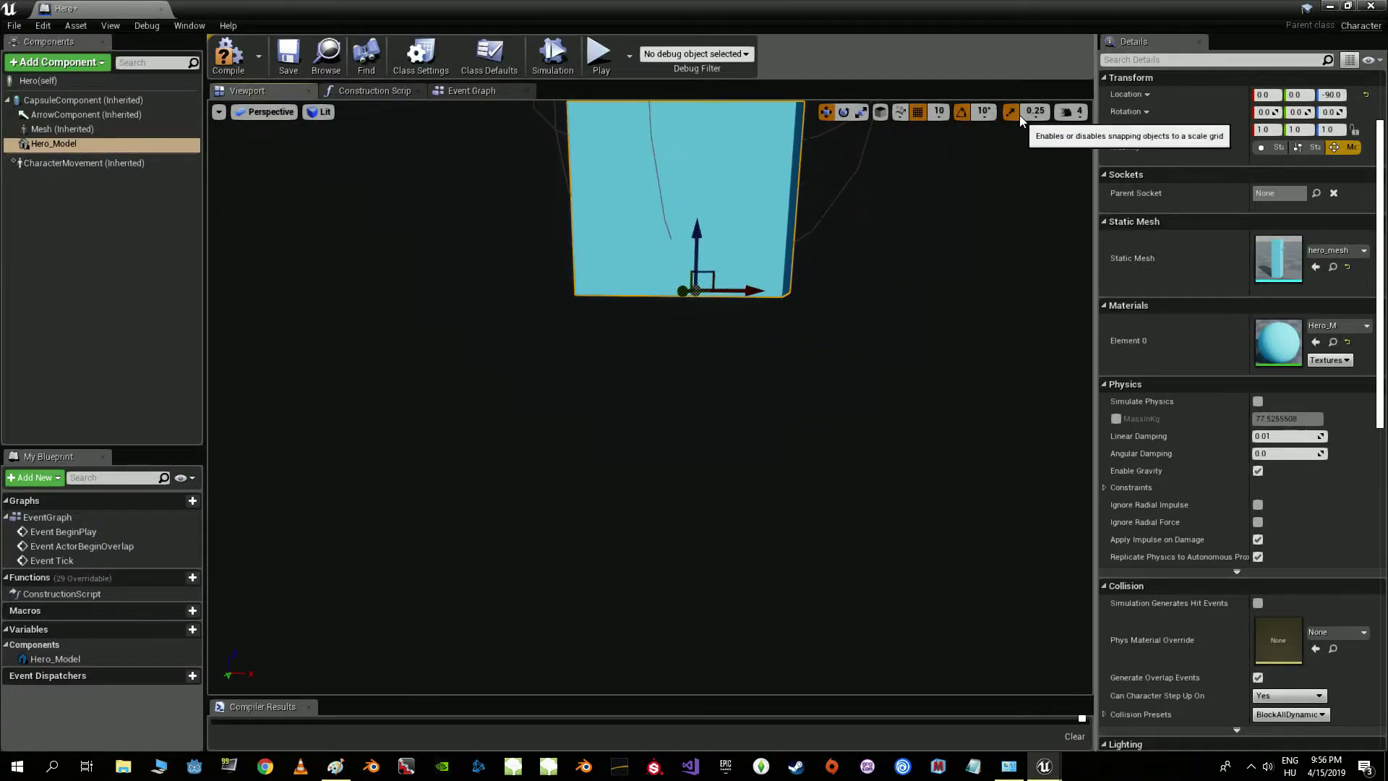
{"action": "left_click", "coordinate": [919, 114]}
{"action": "left_click_drag", "start_coordinate": [698, 235], "coordinate": [706, 221]}
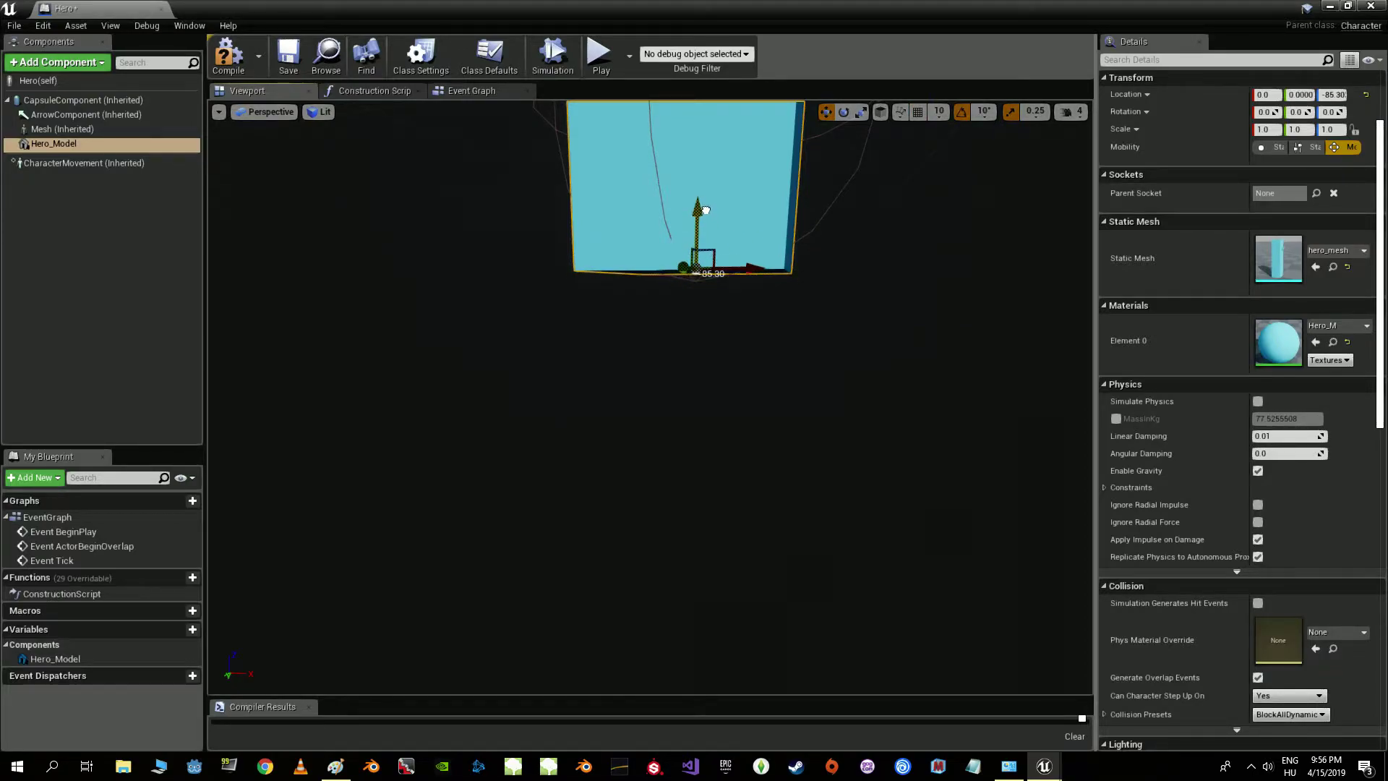
{"action": "mouse_move", "coordinate": [666, 236]}
{"action": "left_mouse_down", "text": "alt"}
{"action": "mouse_move", "coordinate": [626, 409]}
{"action": "mouse_move", "coordinate": [658, 307]}
{"action": "left_mouse_up", "text": "alt"}
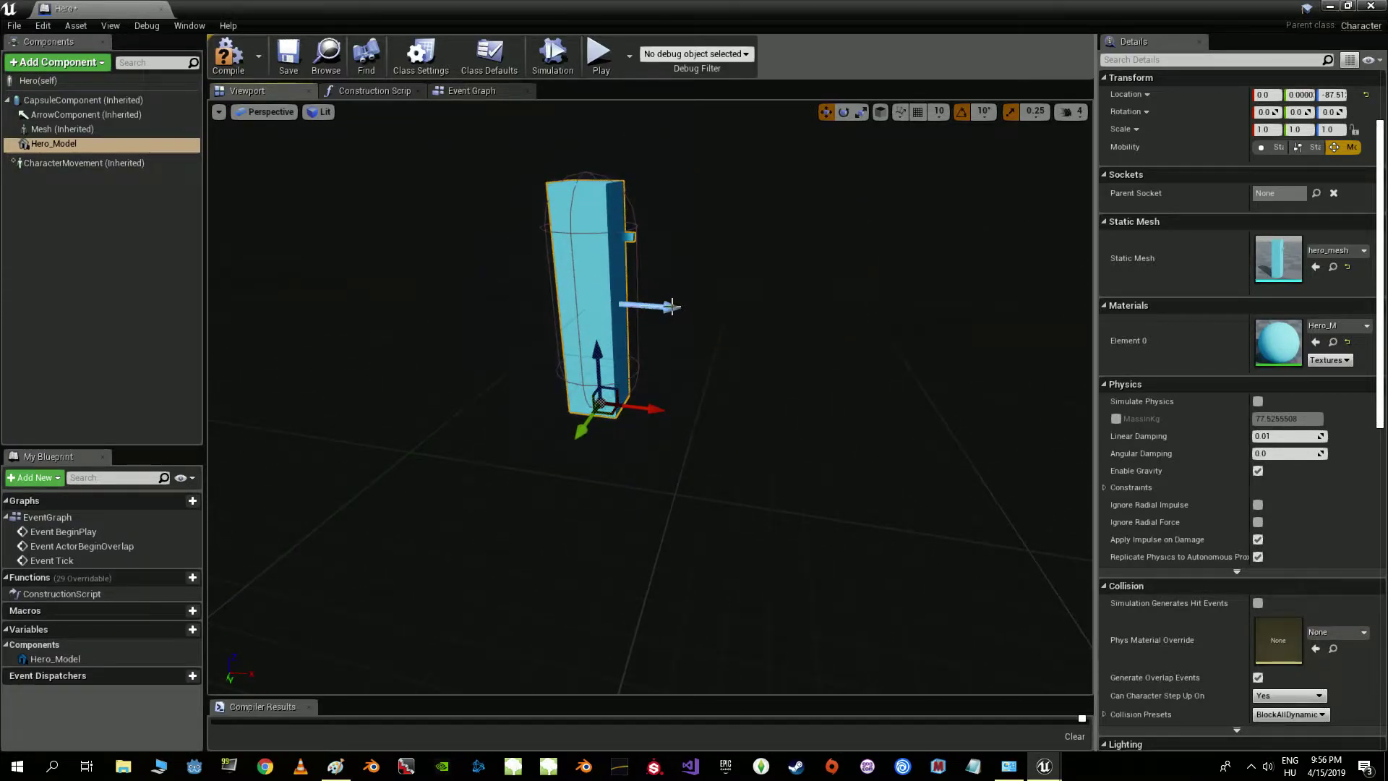
{"action": "mouse_move", "coordinate": [592, 252]}
{"action": "left_mouse_down", "text": "alt"}
{"action": "mouse_move", "coordinate": [602, 321]}
{"action": "mouse_move", "coordinate": [694, 287]}
{"action": "left_mouse_up", "text": "alt"}
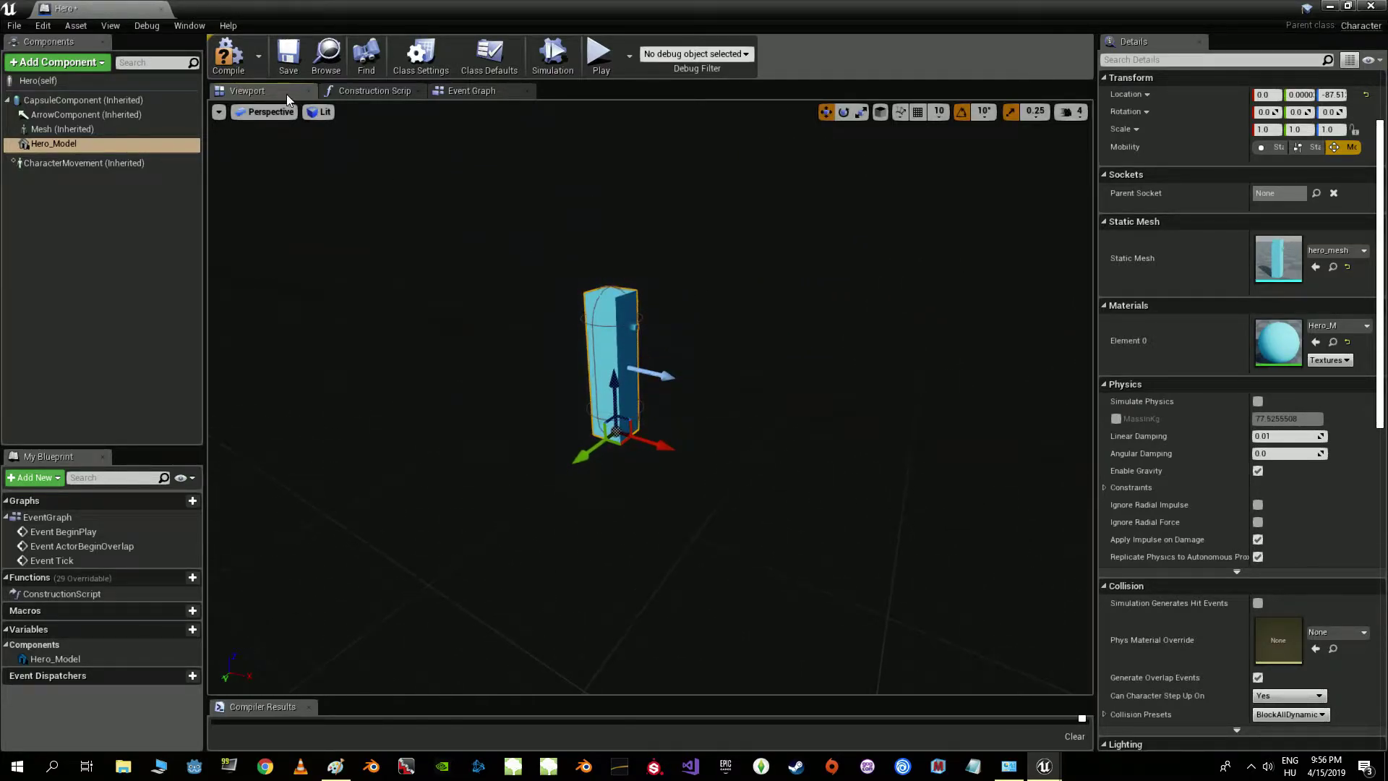
{"action": "left_click", "coordinate": [236, 66]}
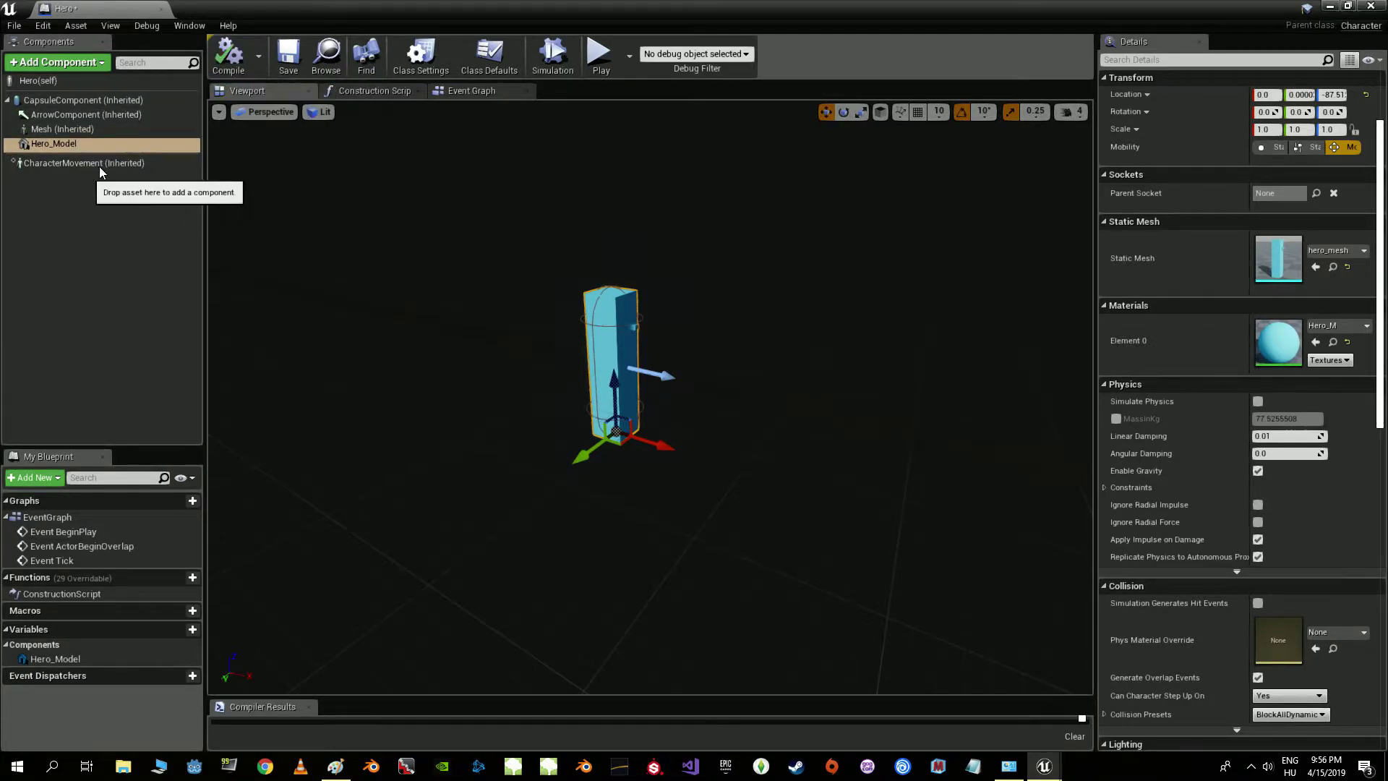
{"action": "left_click", "coordinate": [470, 92]}
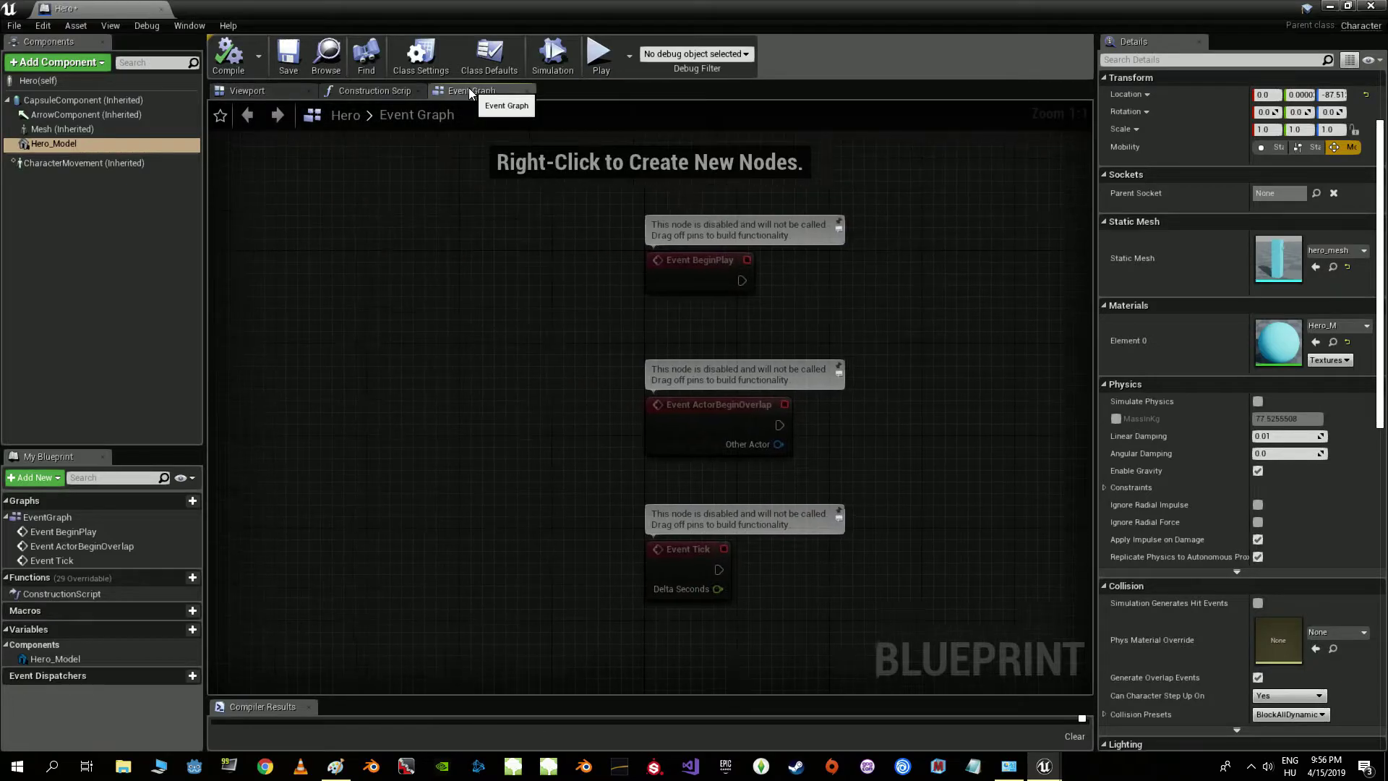
- Delete the three default event nodes from the Hero Event Graph
{"action": "right_click_drag", "start_coordinate": [901, 367], "coordinate": [644, 376]}
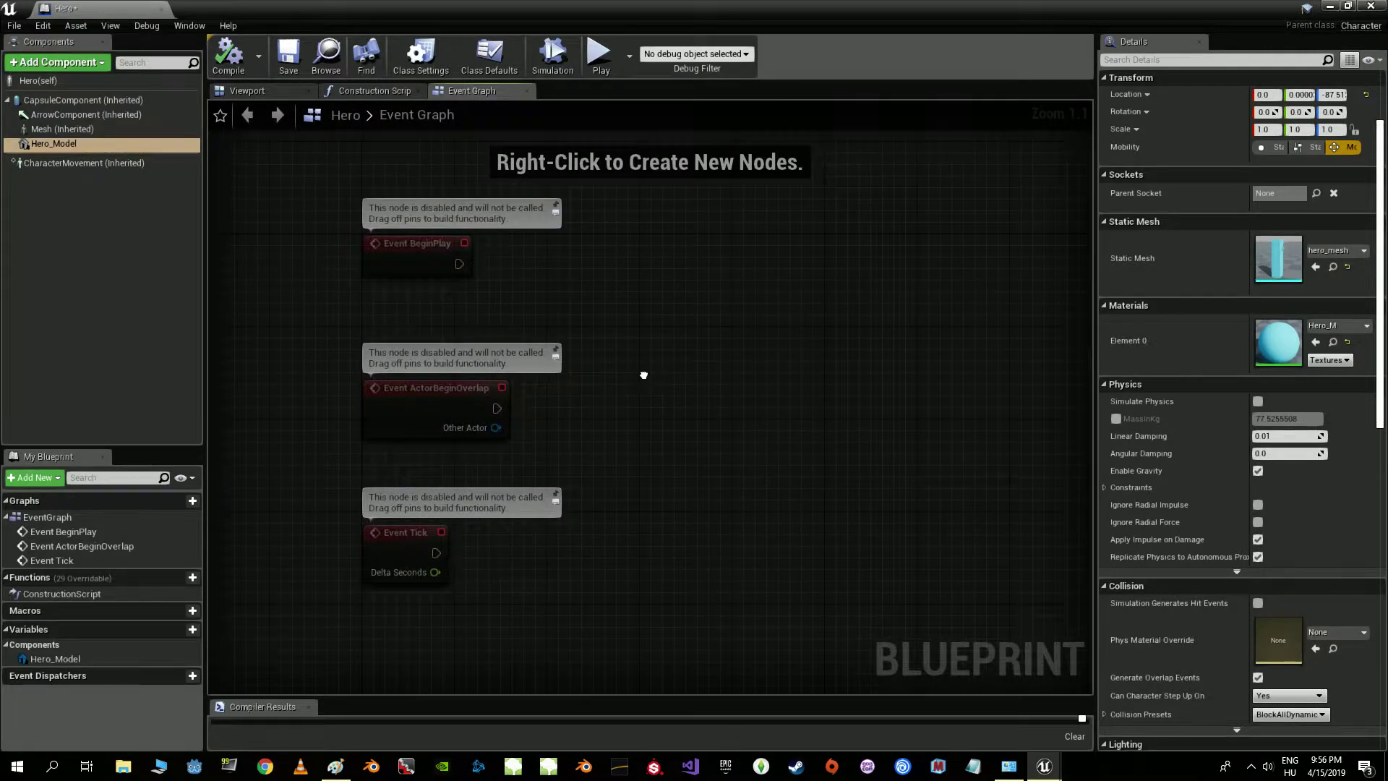
{"action": "left_click_drag", "start_coordinate": [409, 203], "coordinate": [421, 515]}
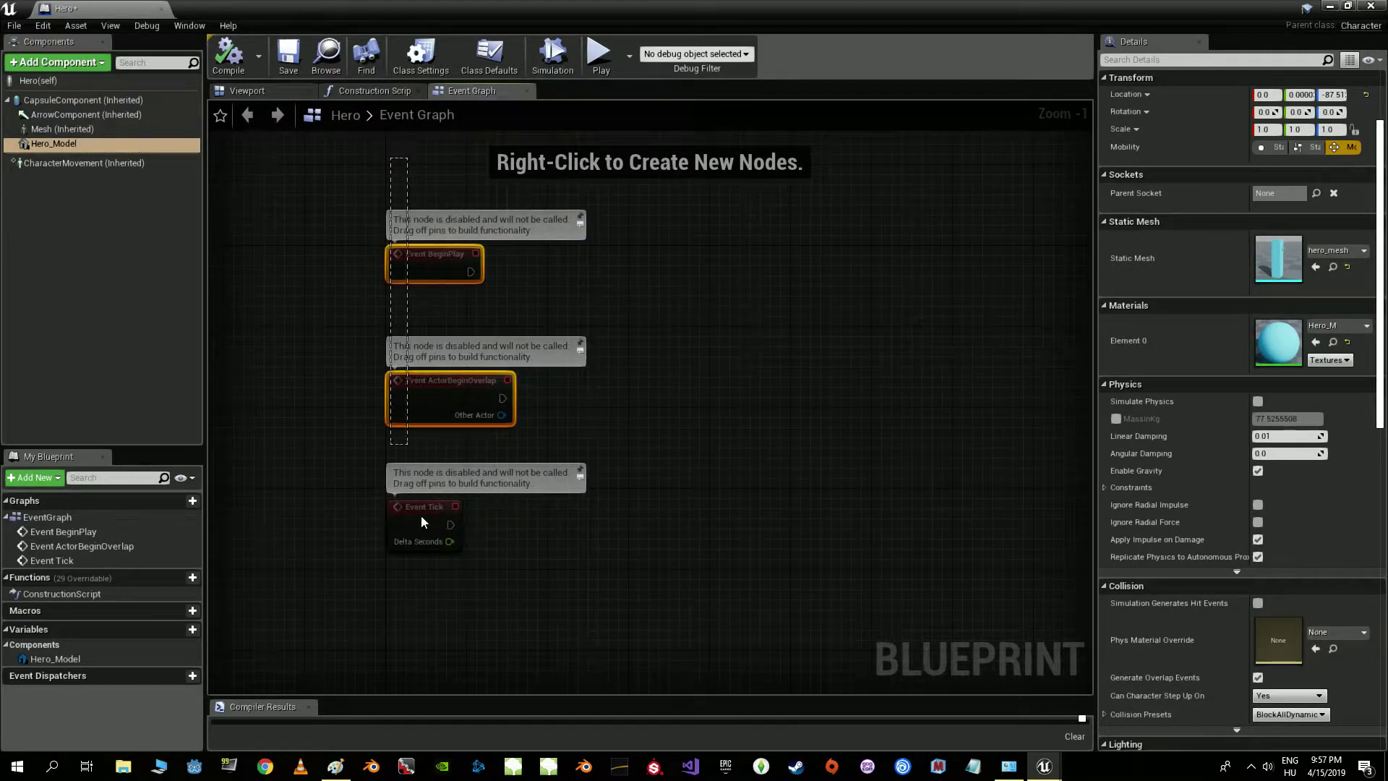
{"action": "key", "text": "Delete"}
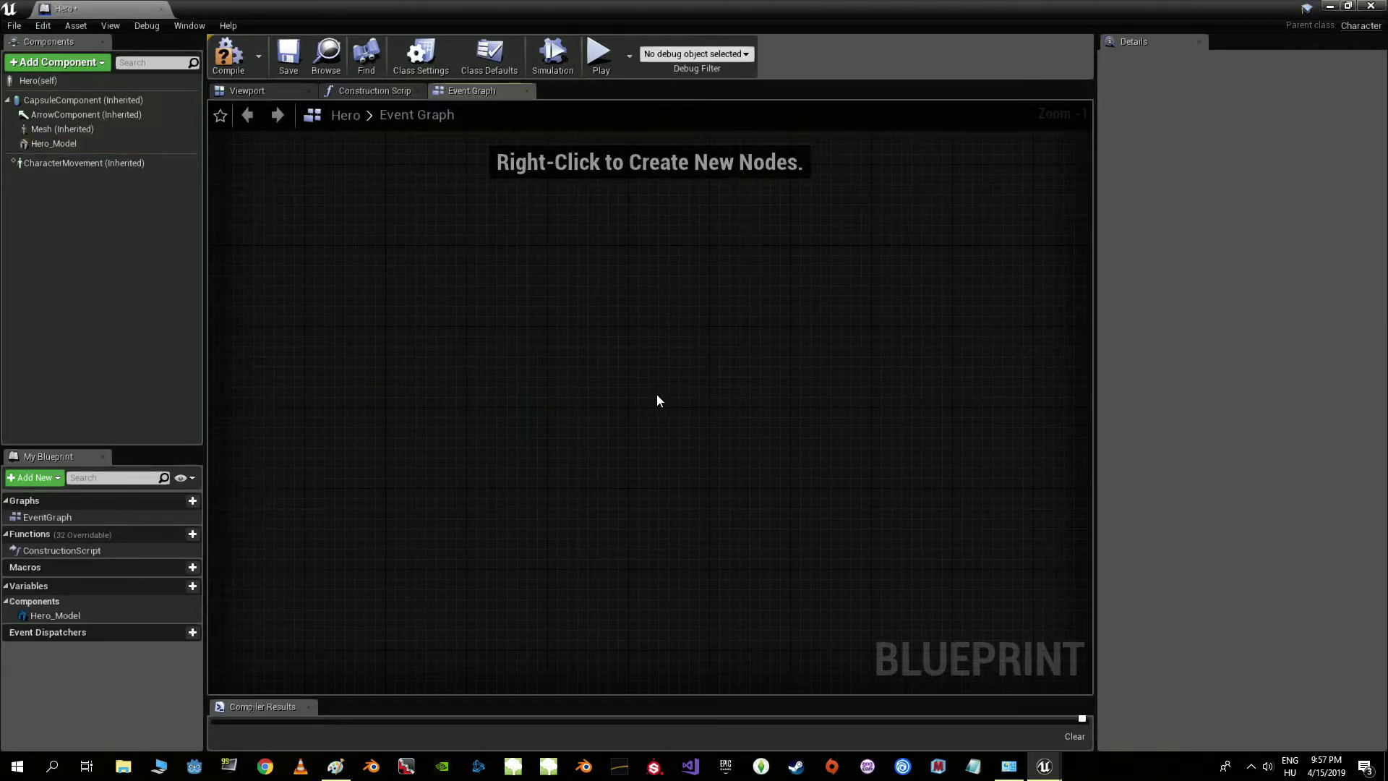
- Add InputAxis Move_Foreard_Backward and InputAxis Move_Left_Right event nodes, stacked vertically
{"action": "right_click", "coordinate": [652, 397]}
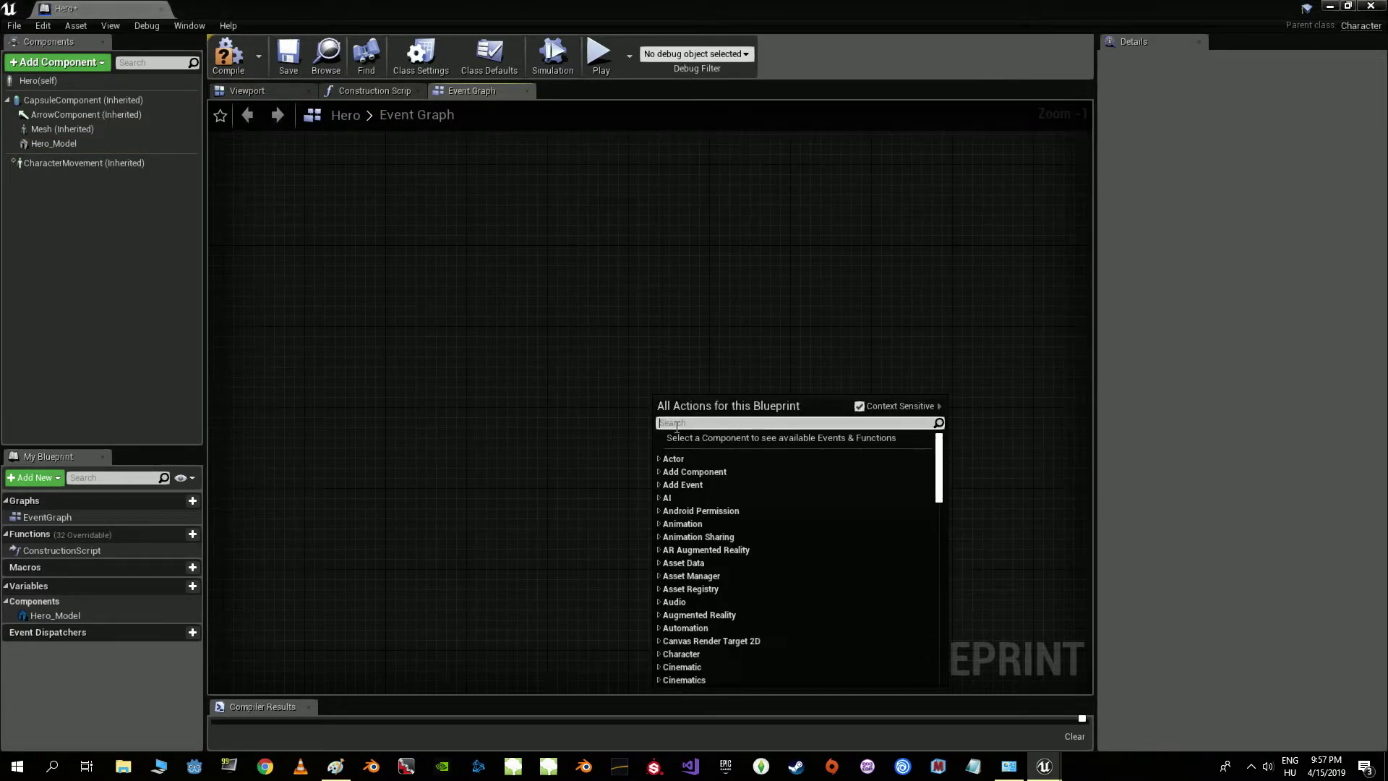
{"action": "type", "text": "move"}
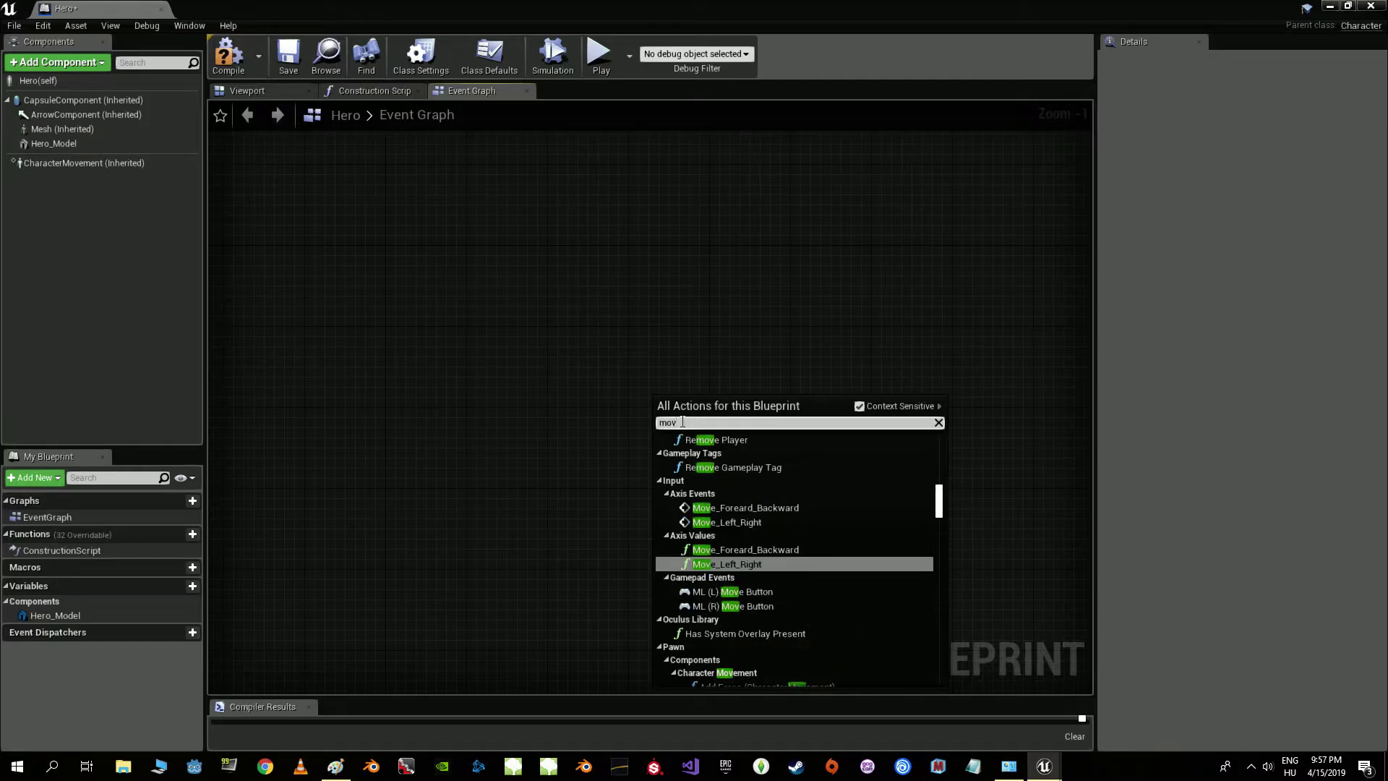
{"action": "left_click", "coordinate": [732, 509]}
{"action": "left_click_drag", "start_coordinate": [710, 416], "coordinate": [587, 325]}
{"action": "right_click", "coordinate": [627, 487]}
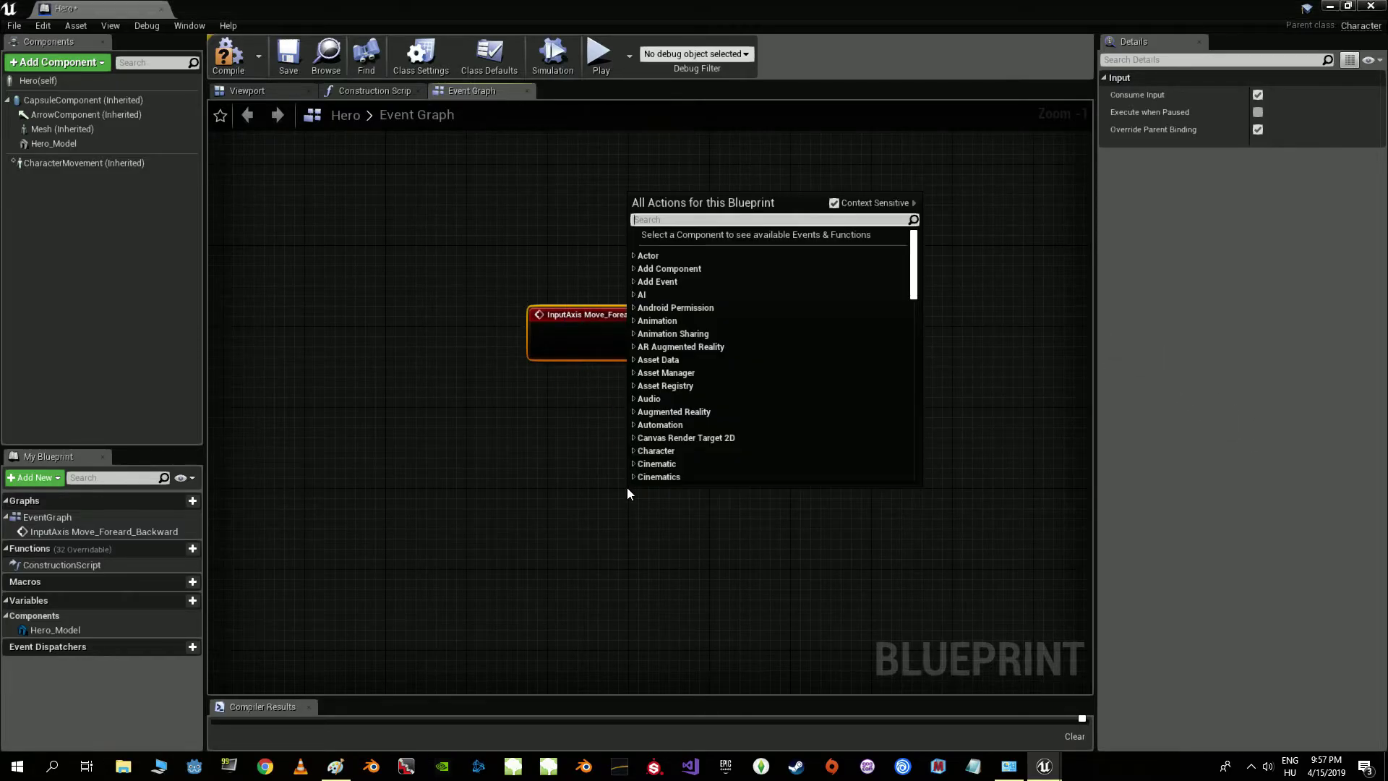
{"action": "type", "text": "move"}
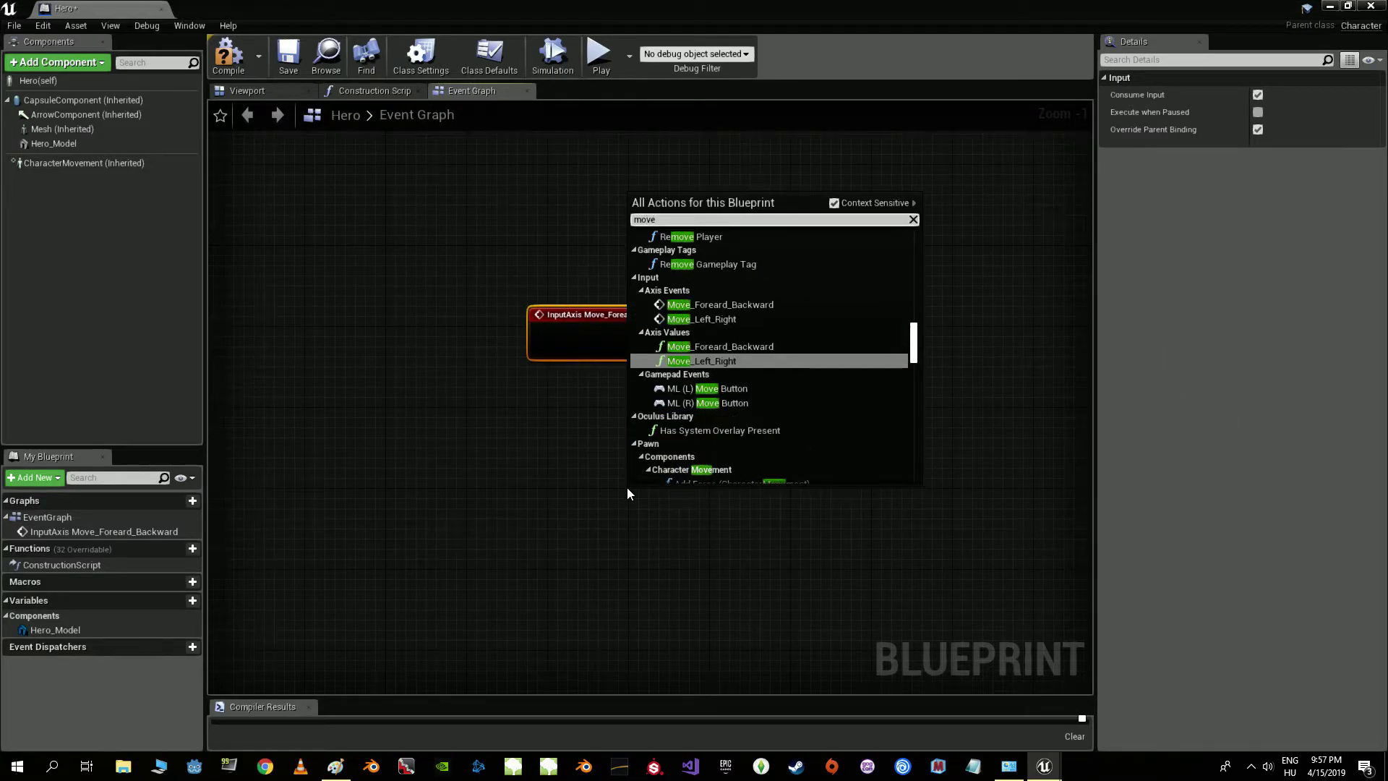
{"action": "left_click", "coordinate": [709, 323]}
{"action": "left_click_drag", "start_coordinate": [695, 496], "coordinate": [617, 552]}
{"action": "mouse_move", "coordinate": [708, 468]}
{"action": "right_mouse_down"}
{"action": "mouse_move", "coordinate": [729, 414]}
{"action": "mouse_move", "coordinate": [722, 320]}
{"action": "mouse_move", "coordinate": [714, 397]}
{"action": "right_mouse_up"}
{"action": "right_click", "coordinate": [584, 380]}
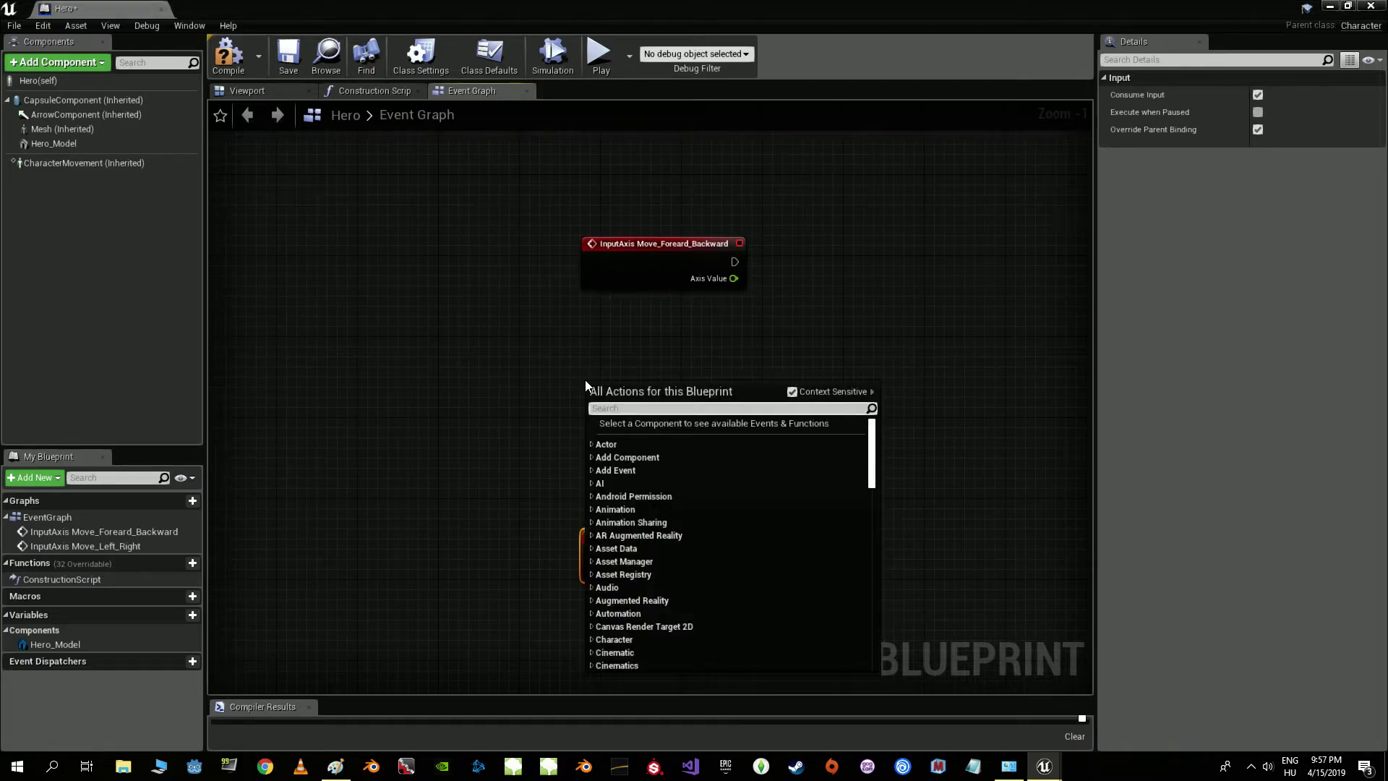
- Search 'get control' and place a Get Control Rotation node between the two axis events
{"action": "type", "text": "ger"}
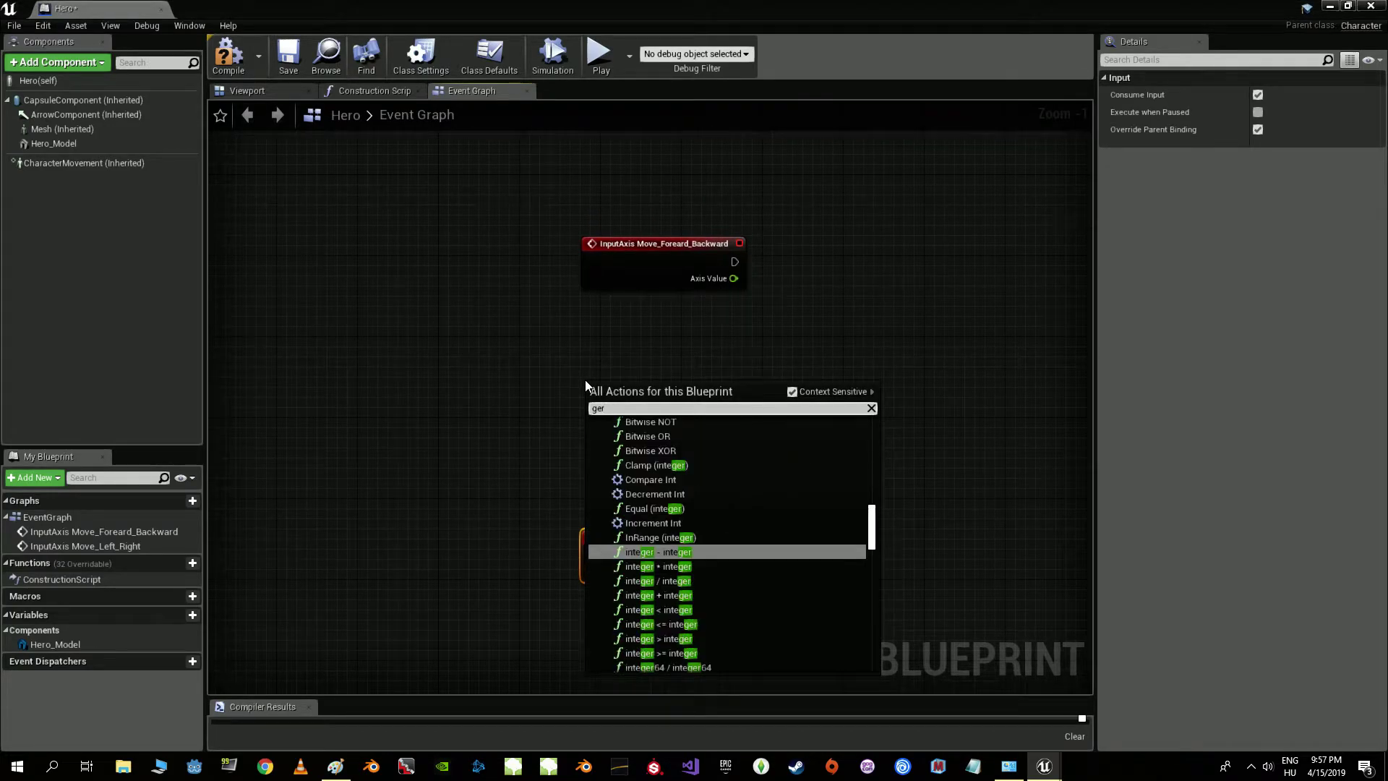
{"action": "type", "text": " ro"}
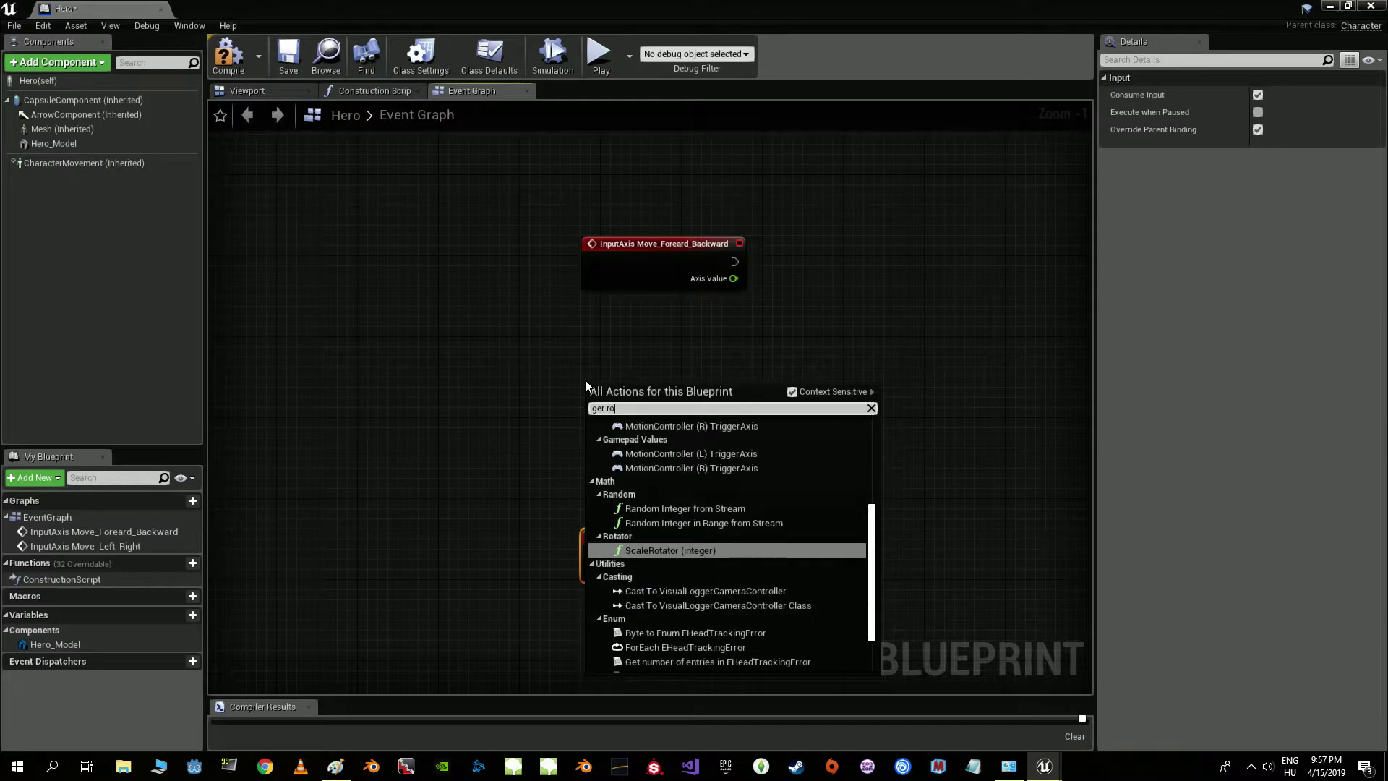
{"action": "type", "text": "tate"}
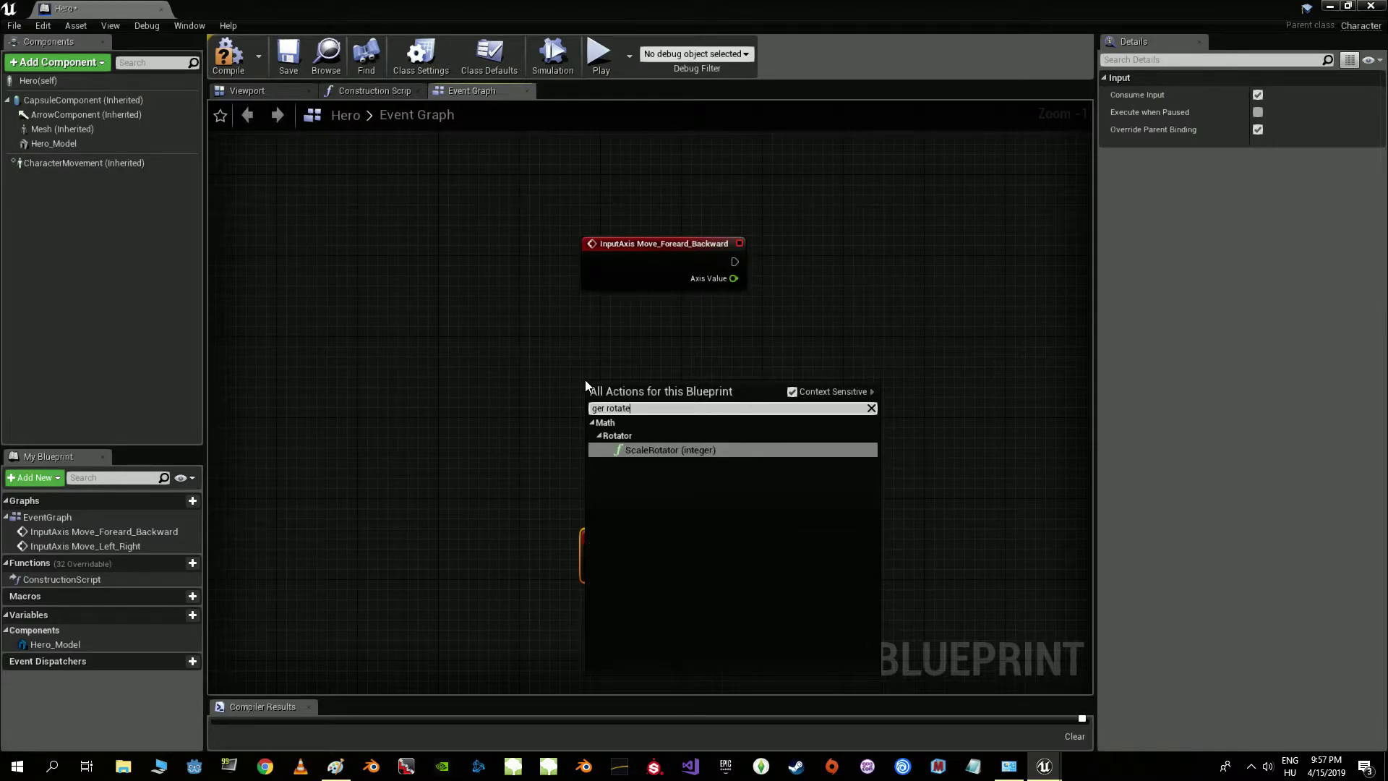
{"action": "key", "text": "BackSpace"}
{"action": "key", "text": "BackSpace"}
{"action": "key", "text": "BackSpace"}
{"action": "key", "text": "BackSpace"}
{"action": "key", "text": "BackSpace"}
{"action": "key", "text": "BackSpace"}
{"action": "type", "text": "control"}
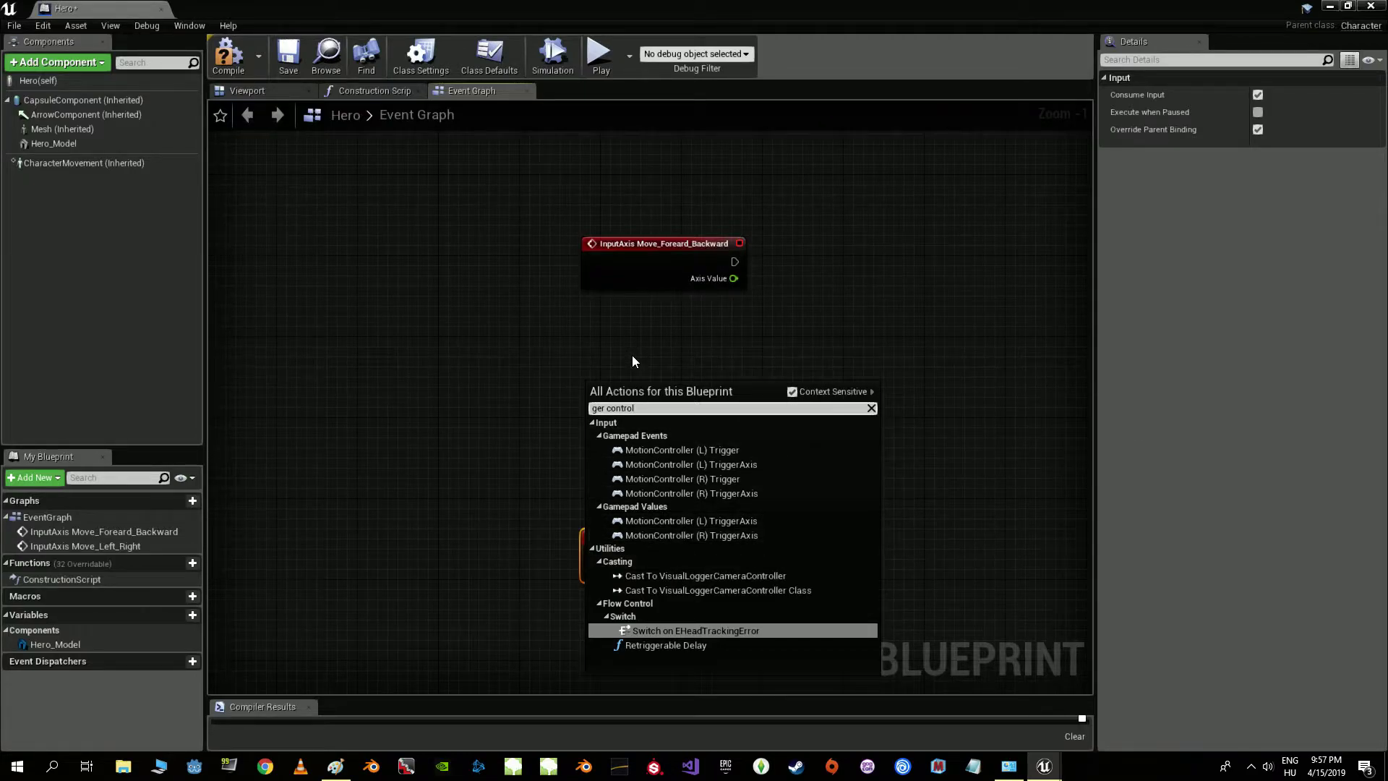
{"action": "left_click", "coordinate": [604, 408]}
{"action": "type", "text": "get"}
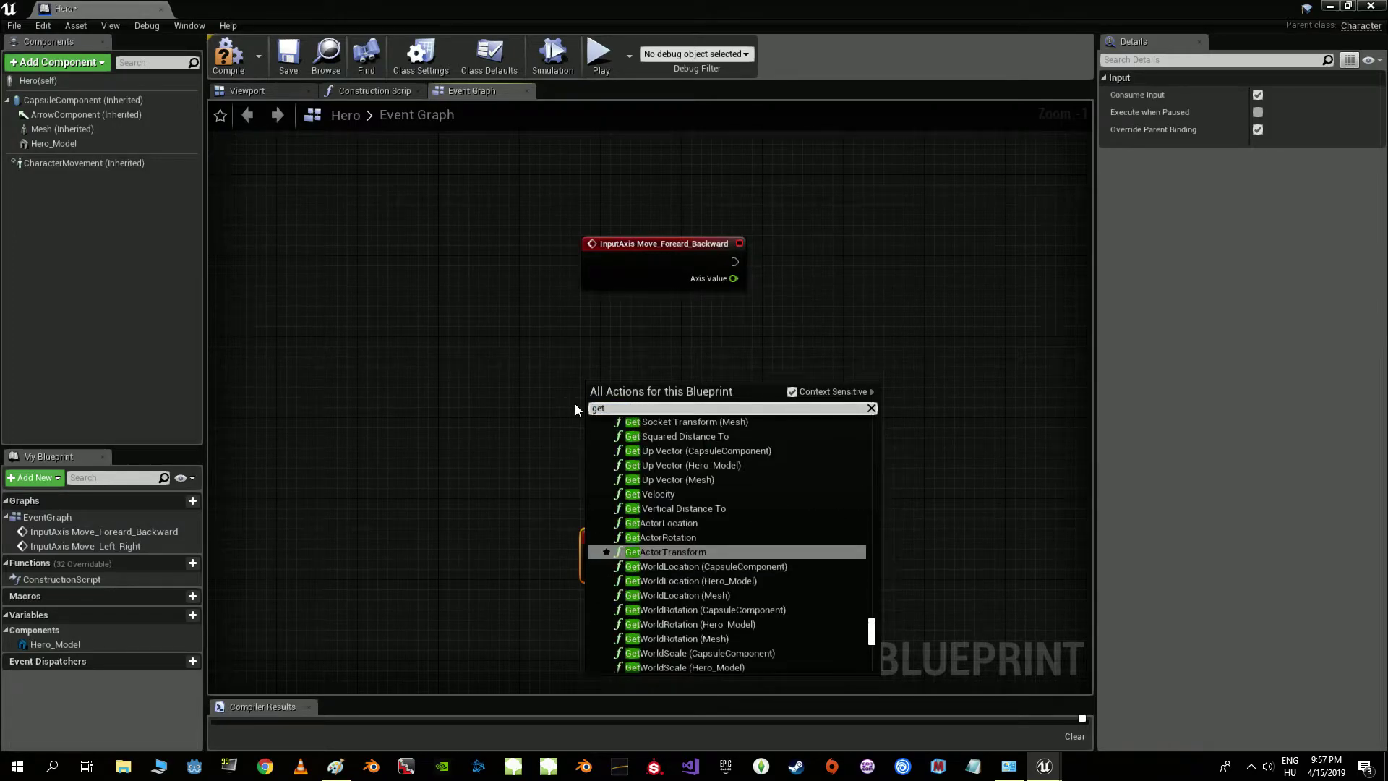
{"action": "type", "text": " contro"}
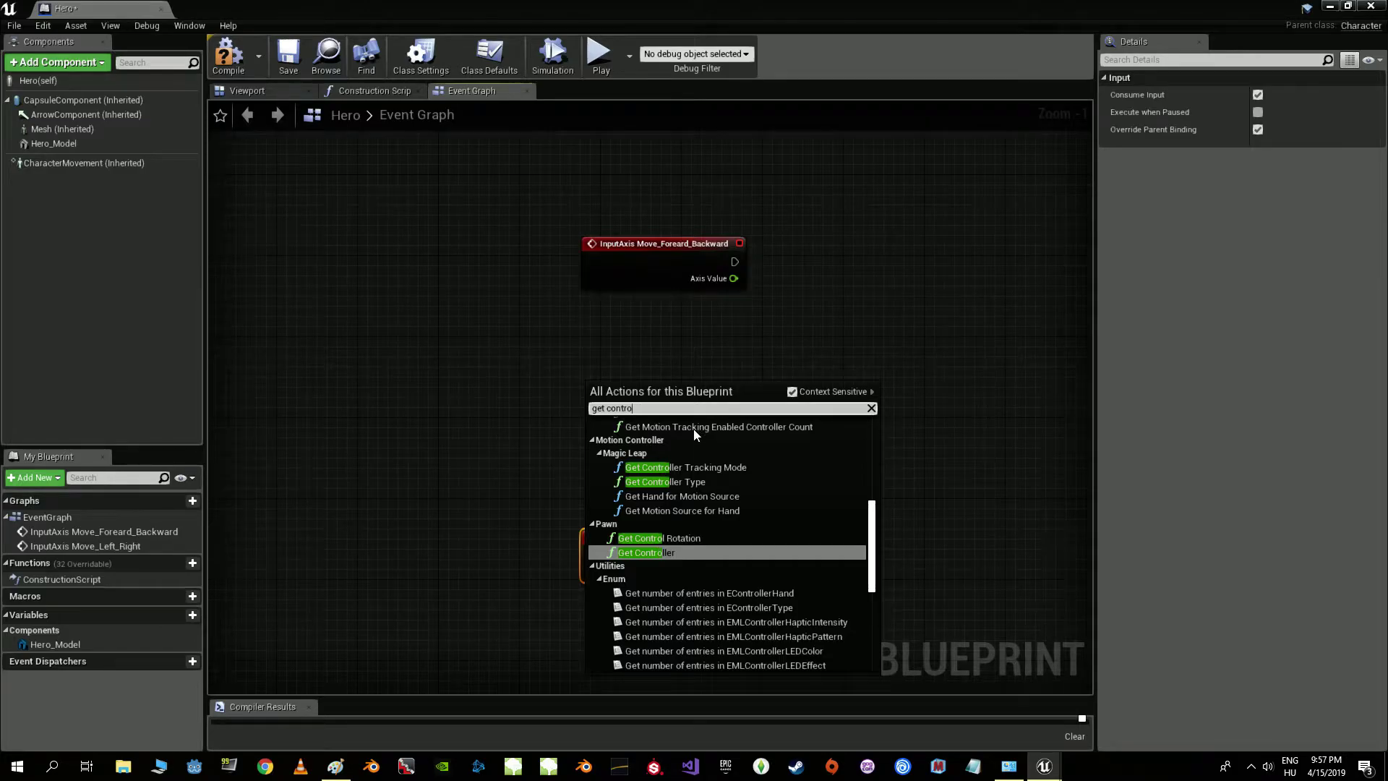
{"action": "left_click", "coordinate": [675, 538]}
{"action": "scroll", "coordinate": [650, 427], "scroll_direction": "up", "scroll_amount": 1}
{"action": "scroll", "coordinate": [650, 427], "scroll_direction": "down", "scroll_amount": 2}
{"action": "scroll", "coordinate": [650, 426], "scroll_direction": "up", "scroll_amount": 1}
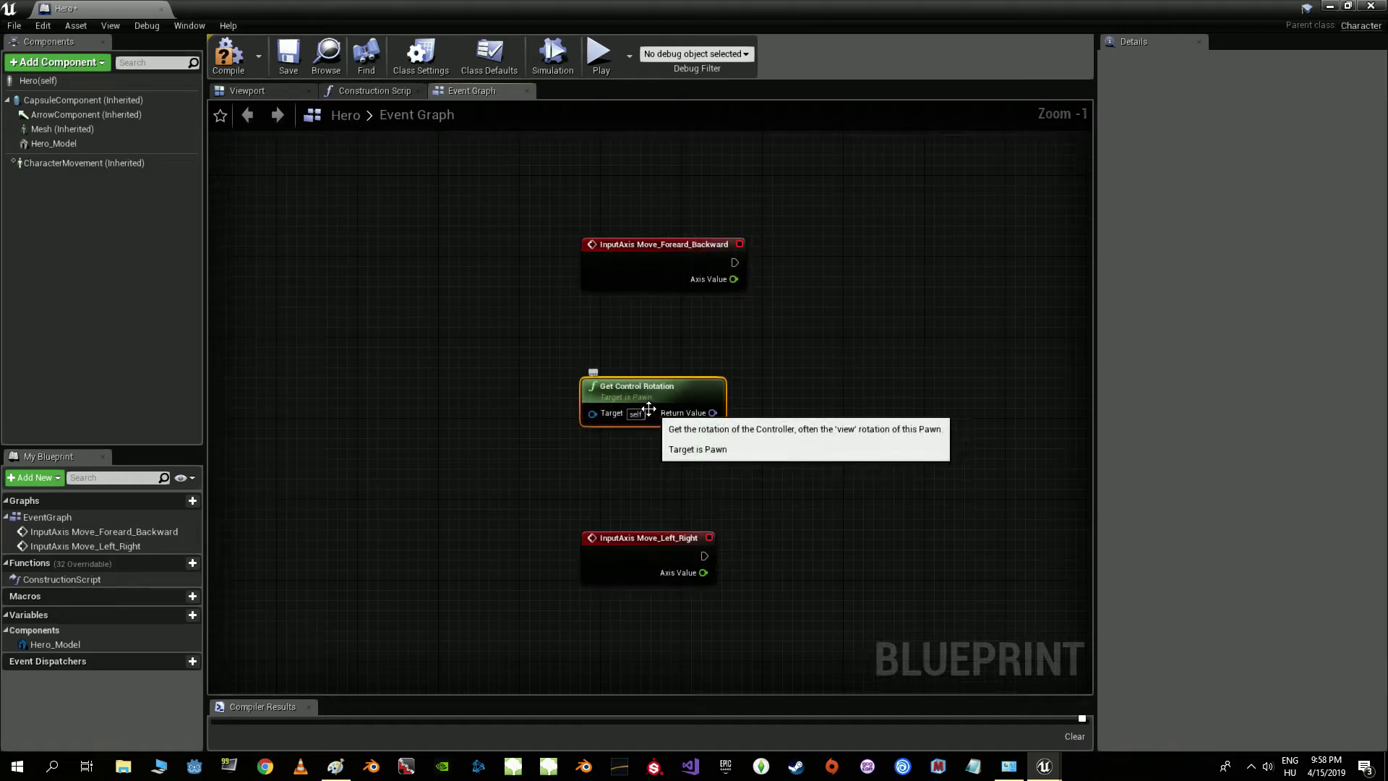
{"action": "right_click_drag", "start_coordinate": [770, 416], "coordinate": [615, 424]}
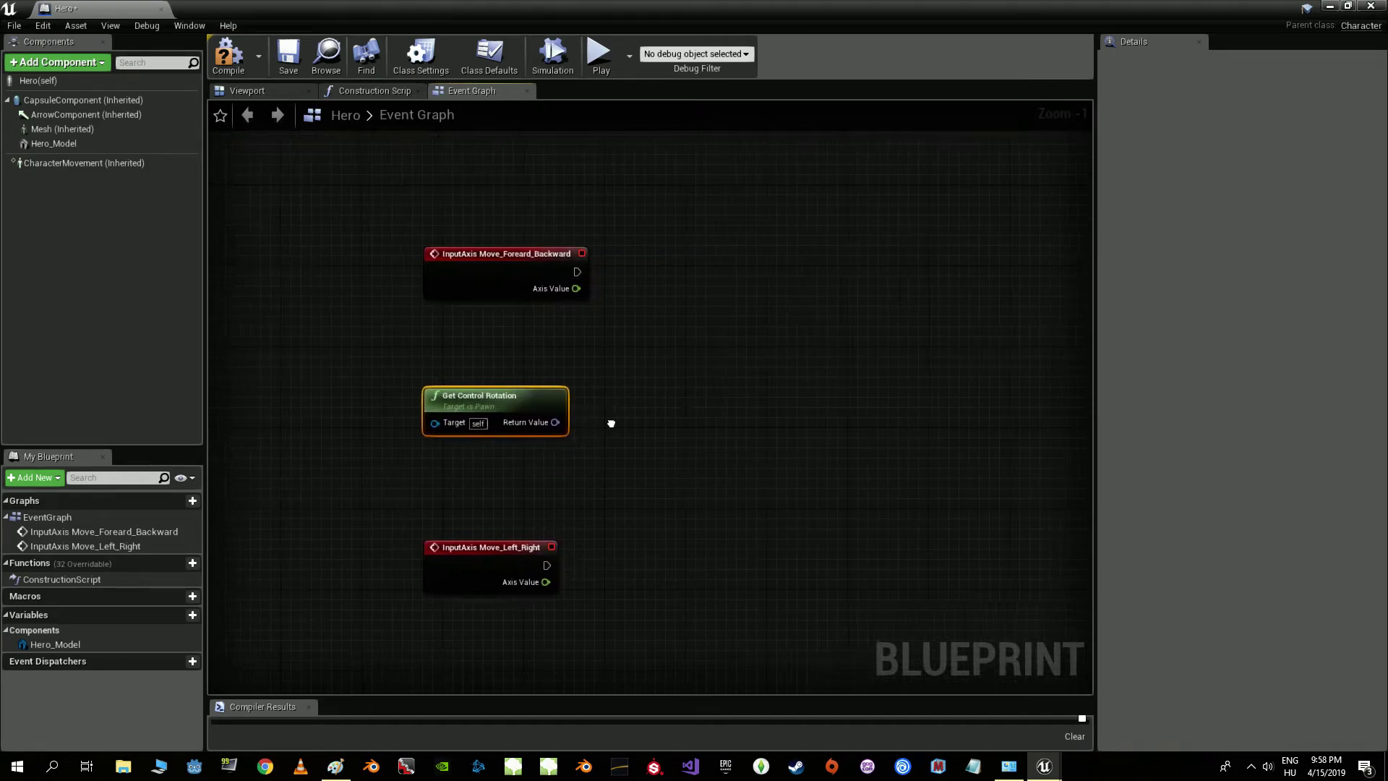
- Wire a Break Rotator node from Get Control Rotation's Return Value
{"action": "left_click_drag", "start_coordinate": [539, 422], "coordinate": [658, 418]}
{"action": "type", "text": "bre"}
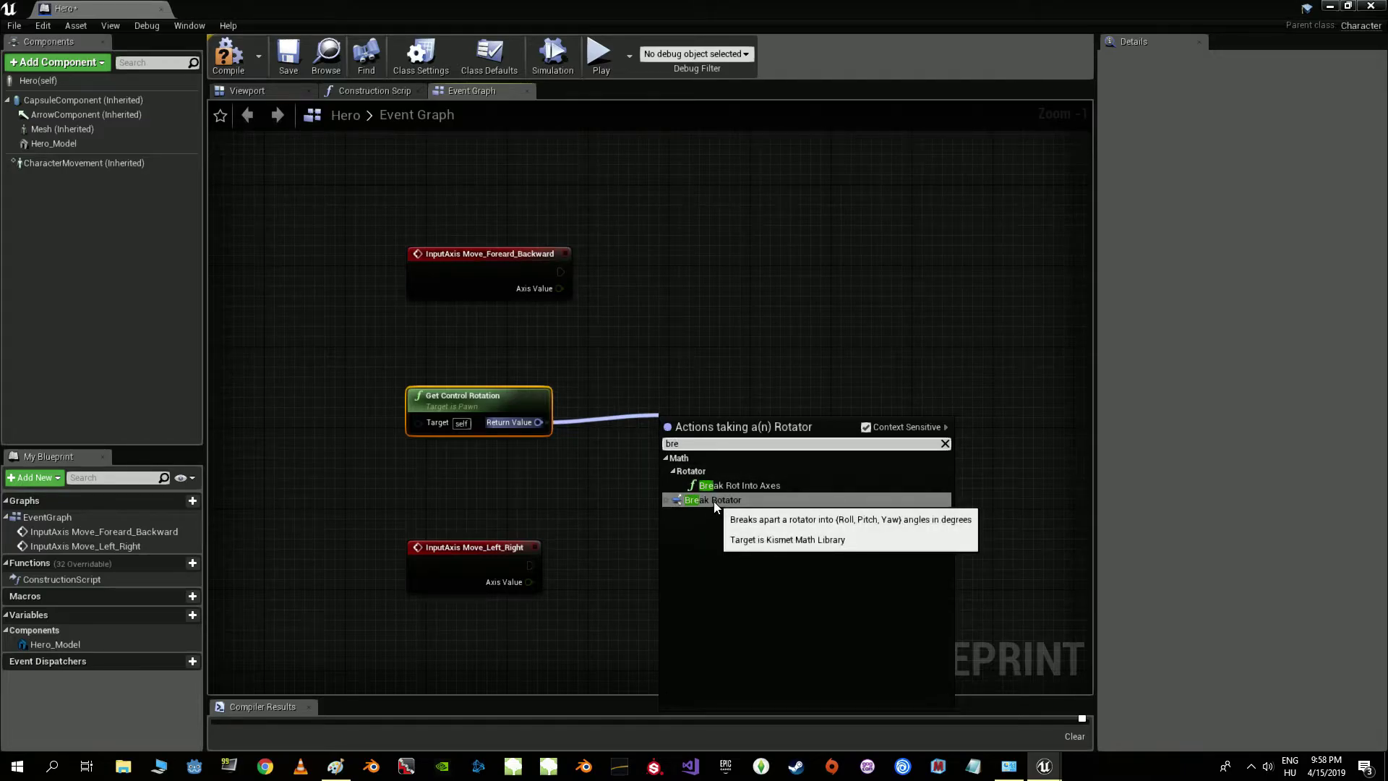
{"action": "left_click", "coordinate": [714, 501]}
{"action": "mouse_move", "coordinate": [647, 406]}
{"action": "left_mouse_down"}
{"action": "mouse_move", "coordinate": [655, 414]}
{"action": "mouse_move", "coordinate": [641, 405]}
{"action": "left_mouse_up"}
{"action": "key", "text": "Escape"}
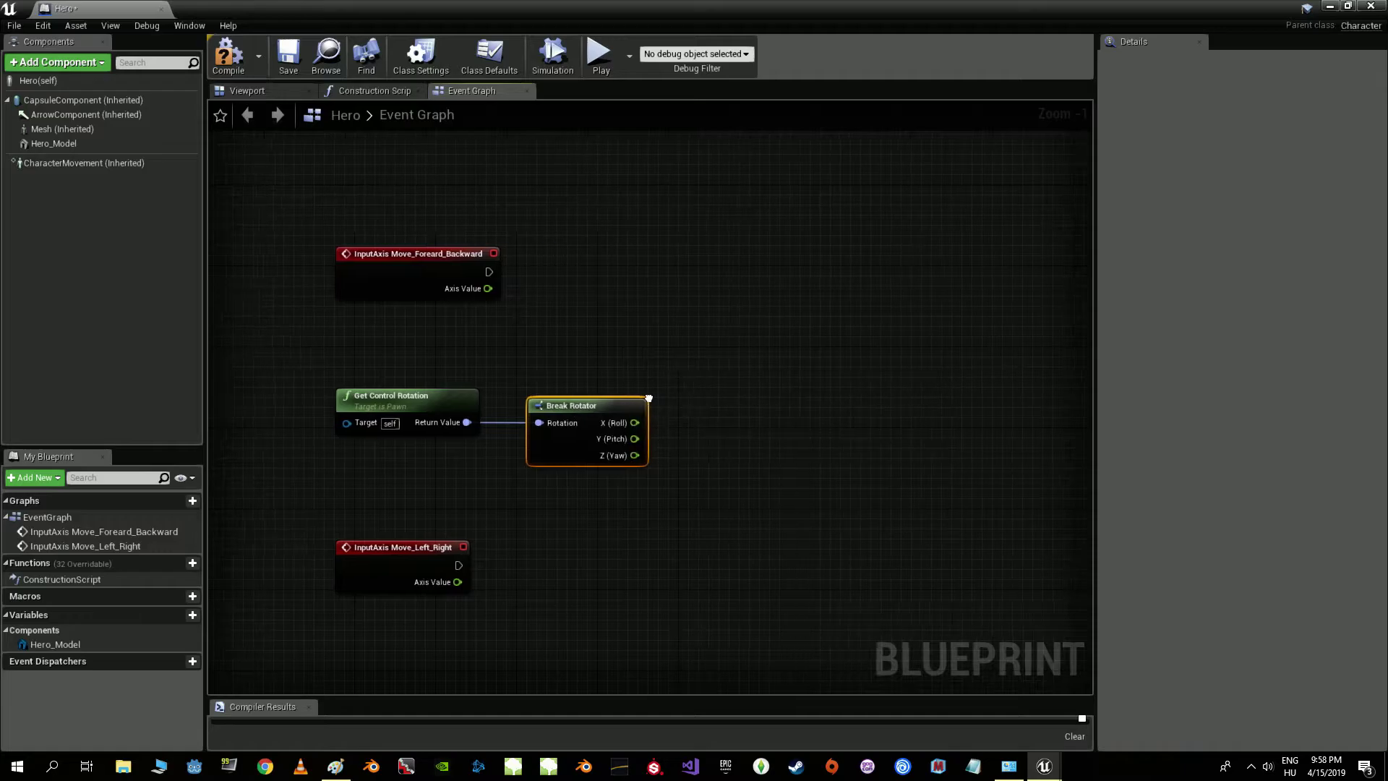
{"action": "right_click_drag", "start_coordinate": [641, 405], "coordinate": [506, 405]}
- Add a Make Rotator fed only by the Z (Yaw) output into its Z (Yaw) pin
{"action": "left_click_drag", "start_coordinate": [572, 457], "coordinate": [652, 450]}
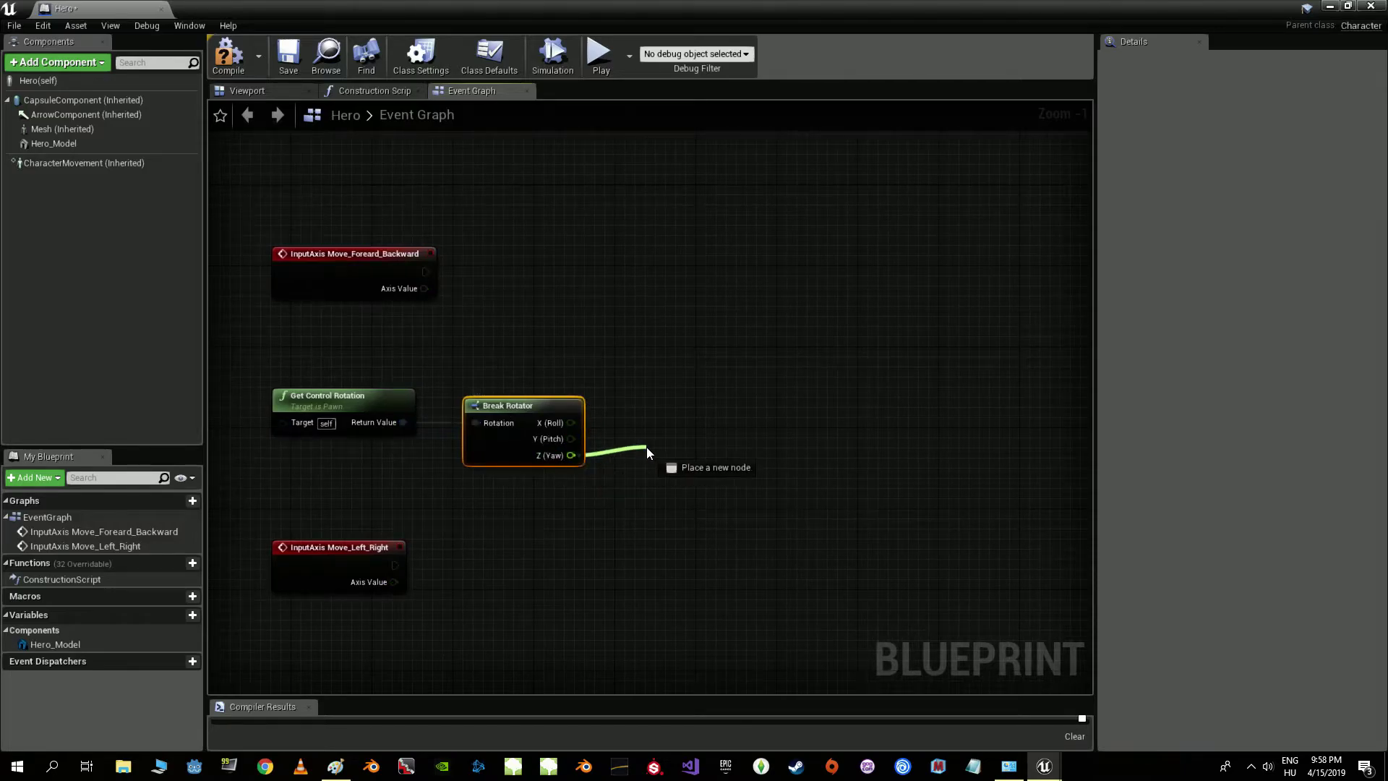
{"action": "type", "text": "ma"}
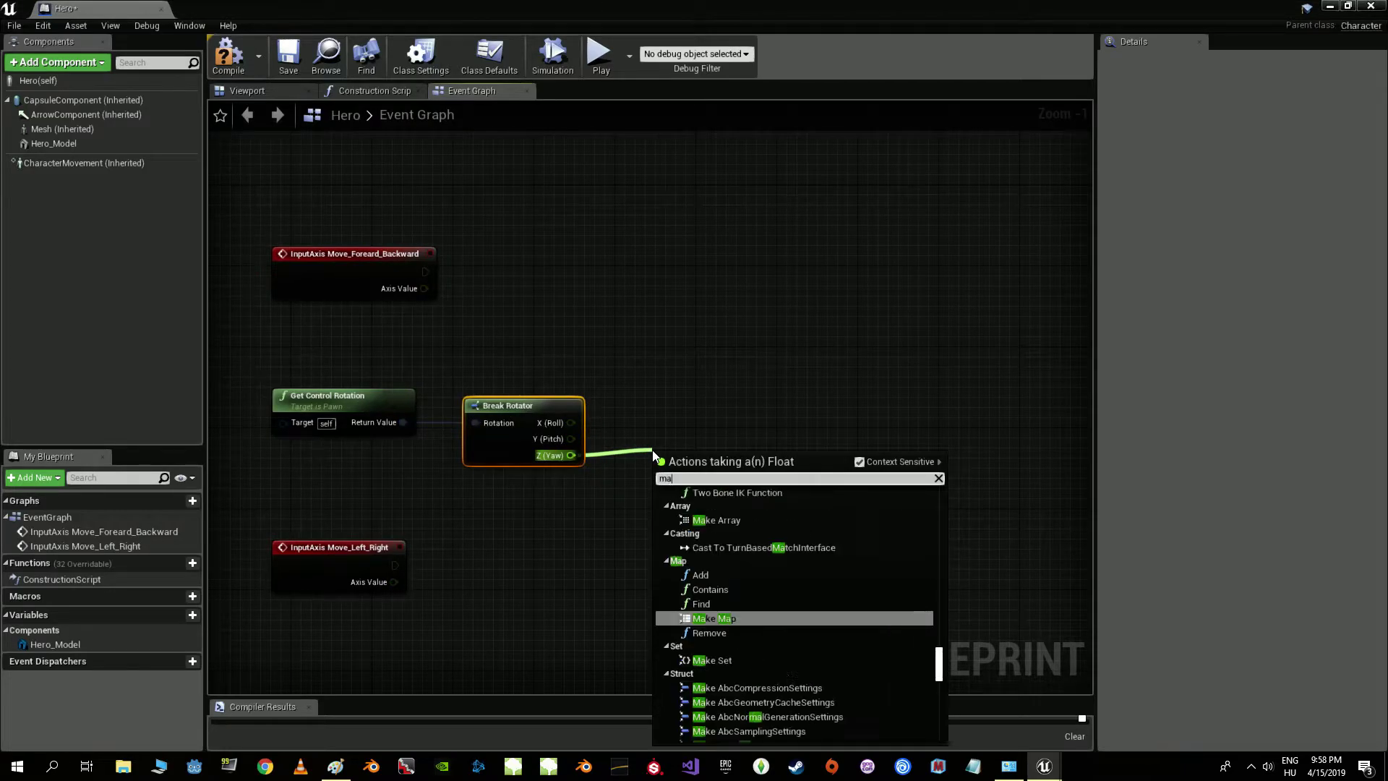
{"action": "type", "text": "l"}
{"action": "key", "text": "BackSpace"}
{"action": "type", "text": "k"}
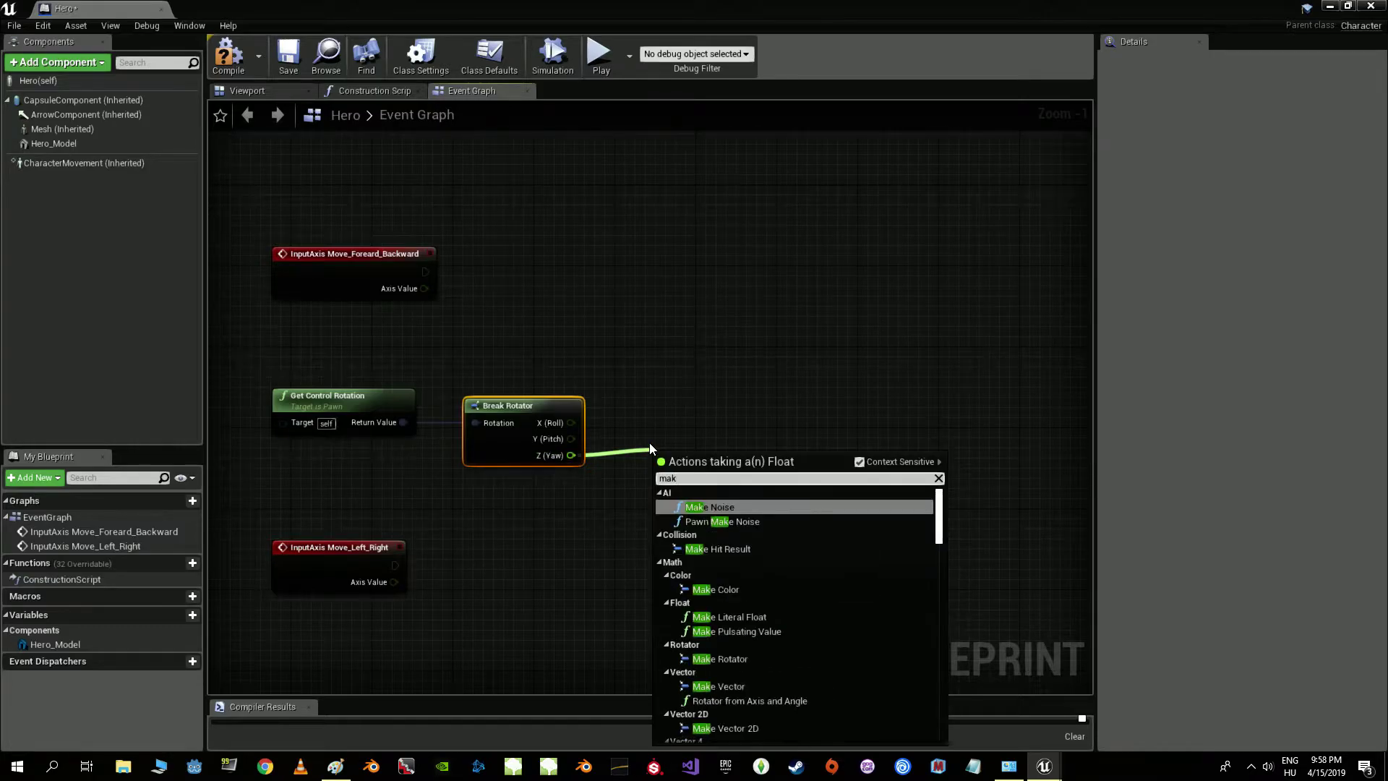
{"action": "left_click", "coordinate": [739, 661]}
{"action": "left_click_drag", "start_coordinate": [728, 498], "coordinate": [727, 449]}
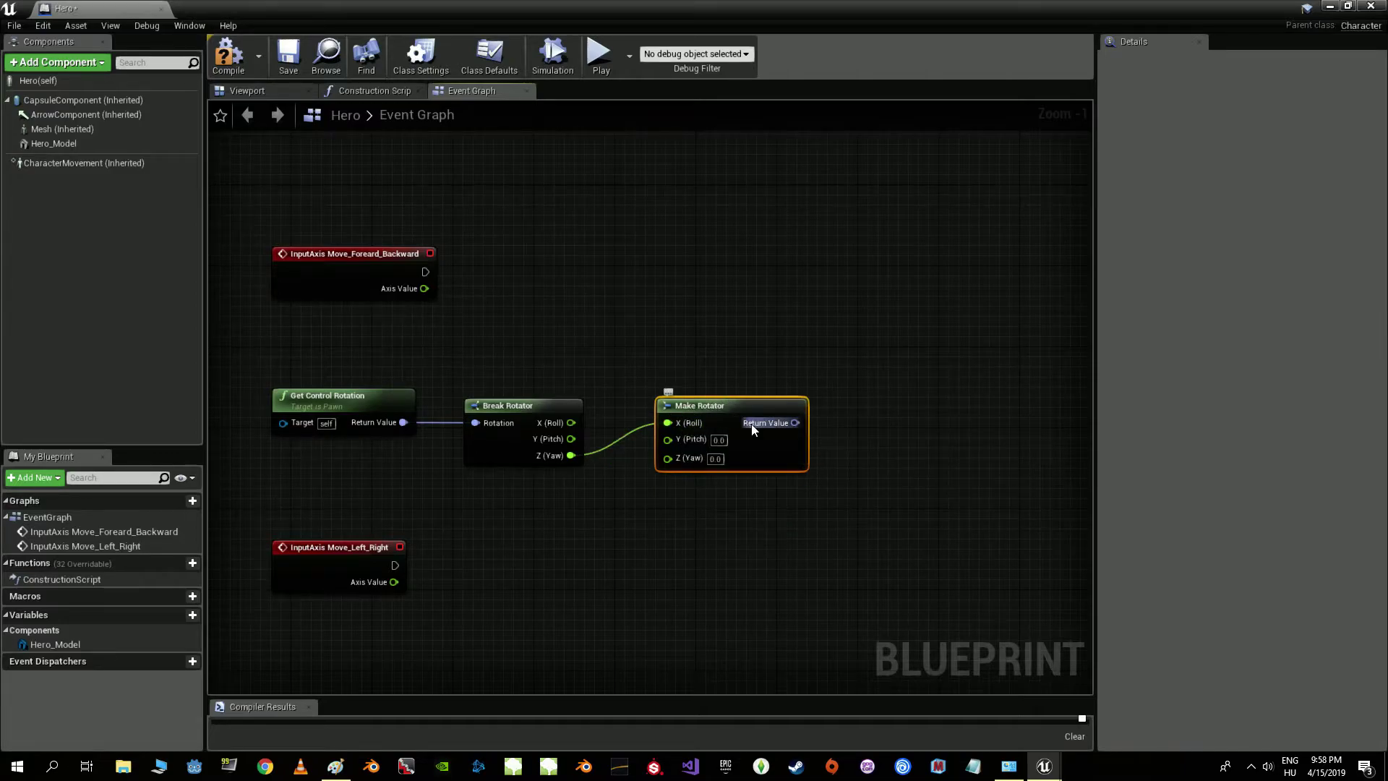
{"action": "left_click", "coordinate": [667, 423], "text": "alt"}
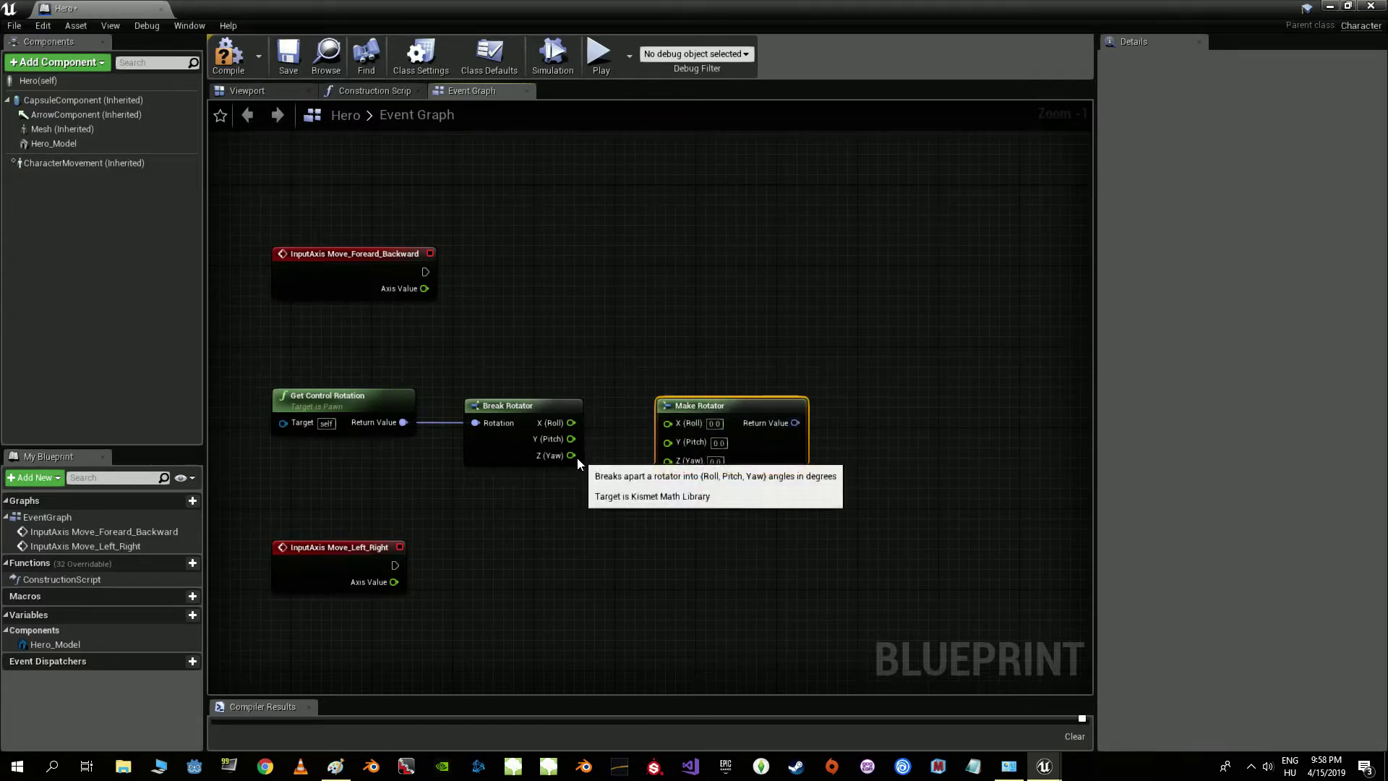
{"action": "left_click_drag", "start_coordinate": [571, 455], "coordinate": [668, 461]}
{"action": "left_click_drag", "start_coordinate": [719, 408], "coordinate": [695, 411]}
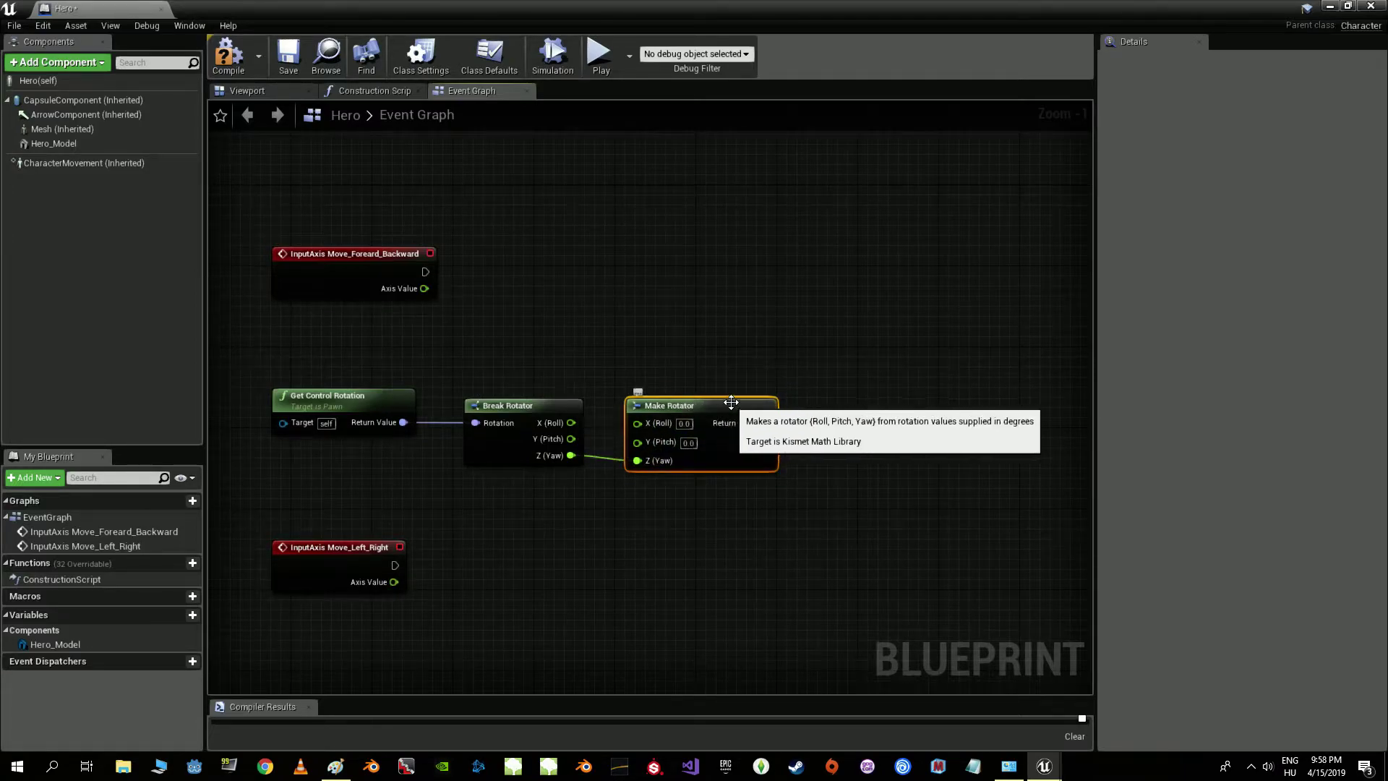
{"action": "right_click_drag", "start_coordinate": [750, 394], "coordinate": [661, 422]}
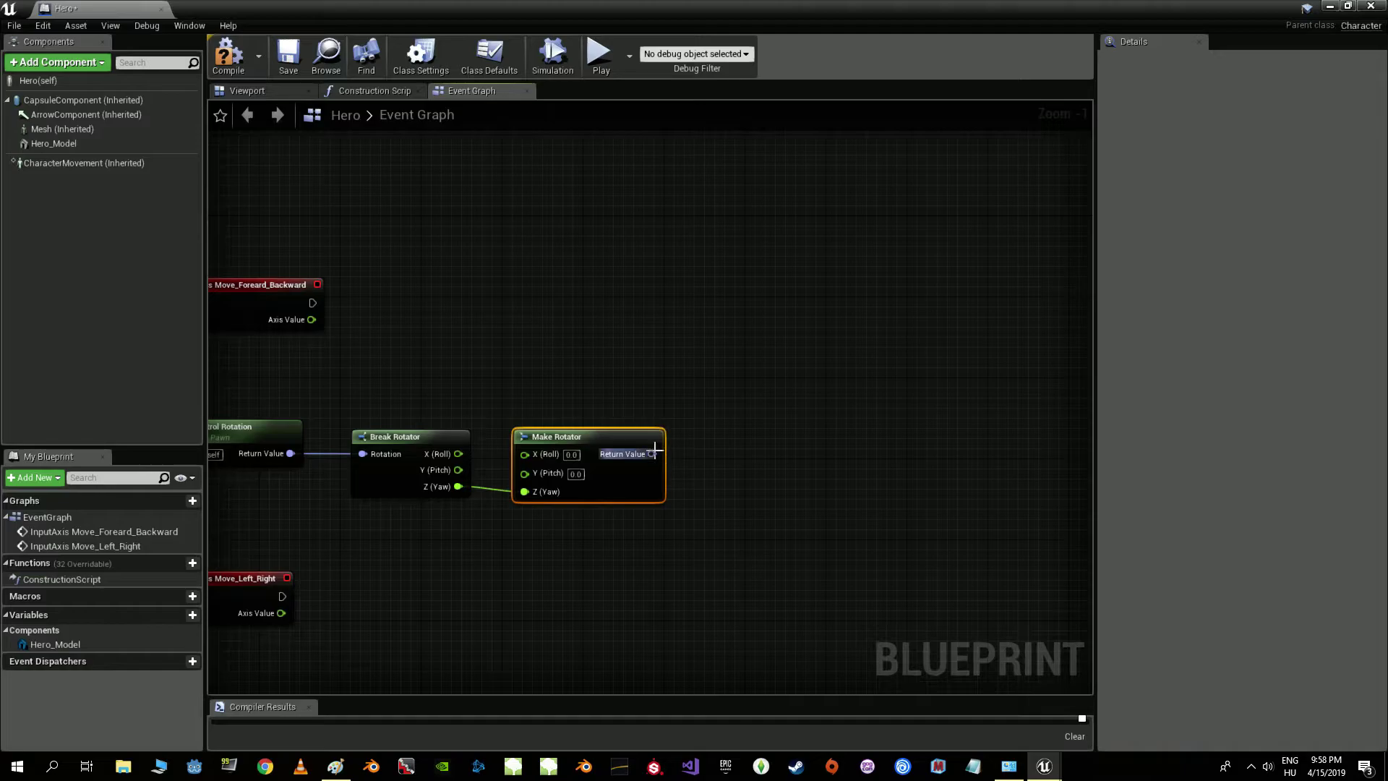
- Add Get Forward Vector and Get Right Vector nodes from the Make Rotator's Return Value
{"action": "left_click_drag", "start_coordinate": [655, 452], "coordinate": [724, 408]}
{"action": "type", "text": "Get"}
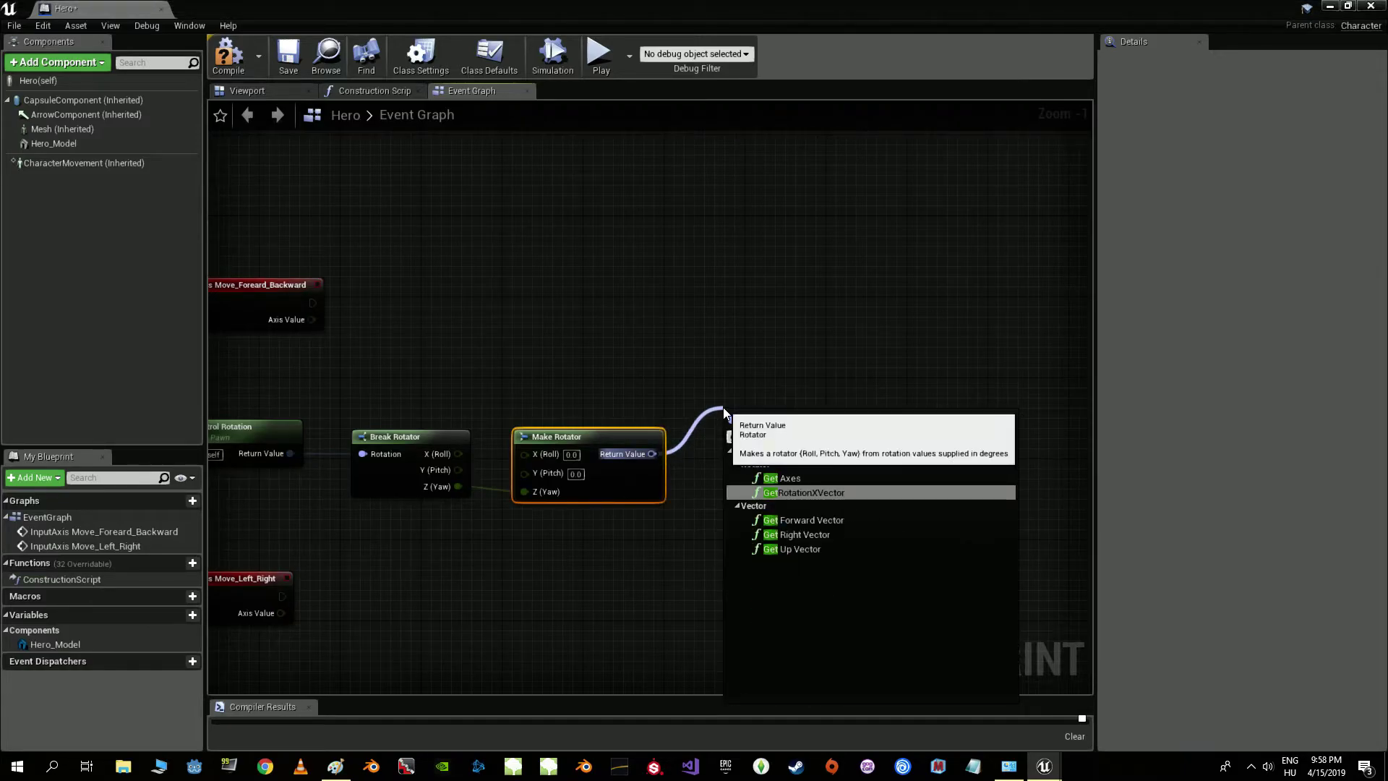
{"action": "type", "text": " for"}
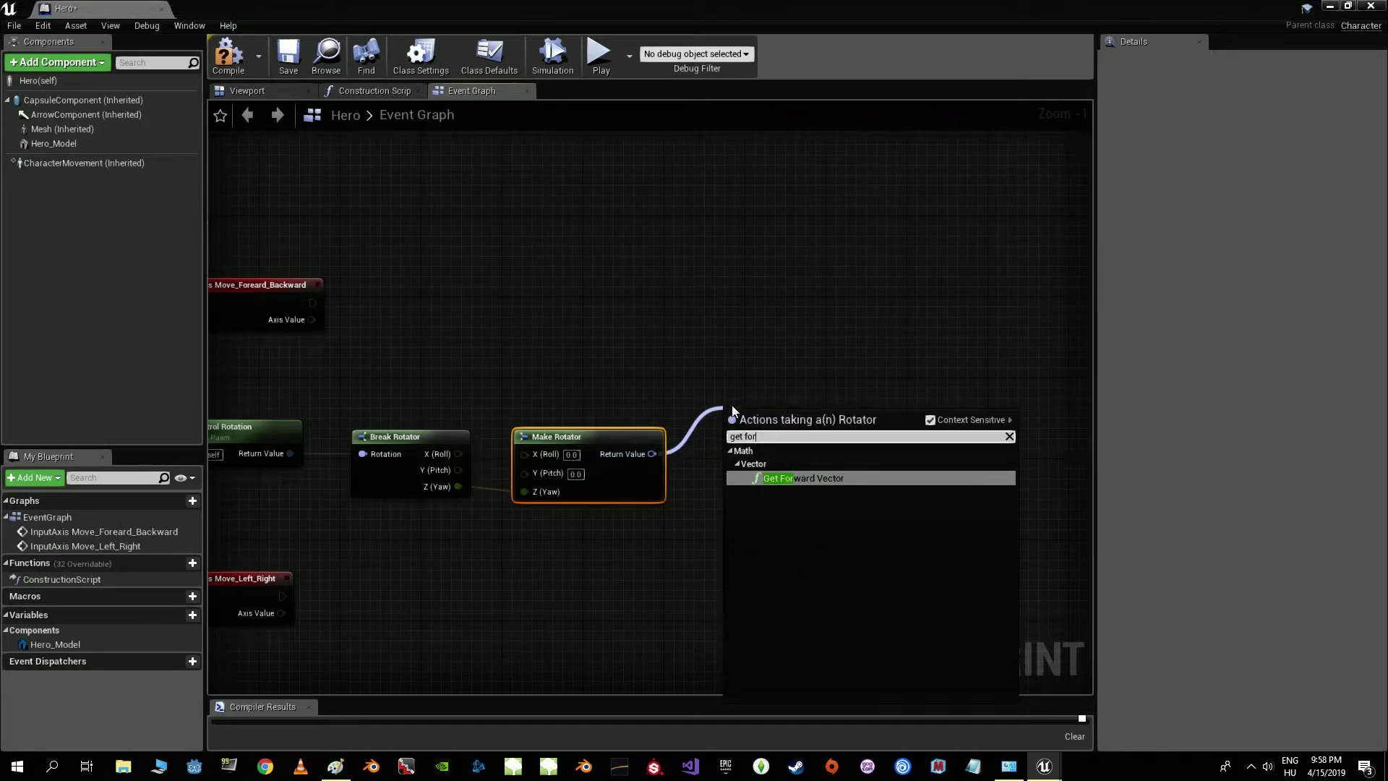
{"action": "left_click", "coordinate": [799, 477]}
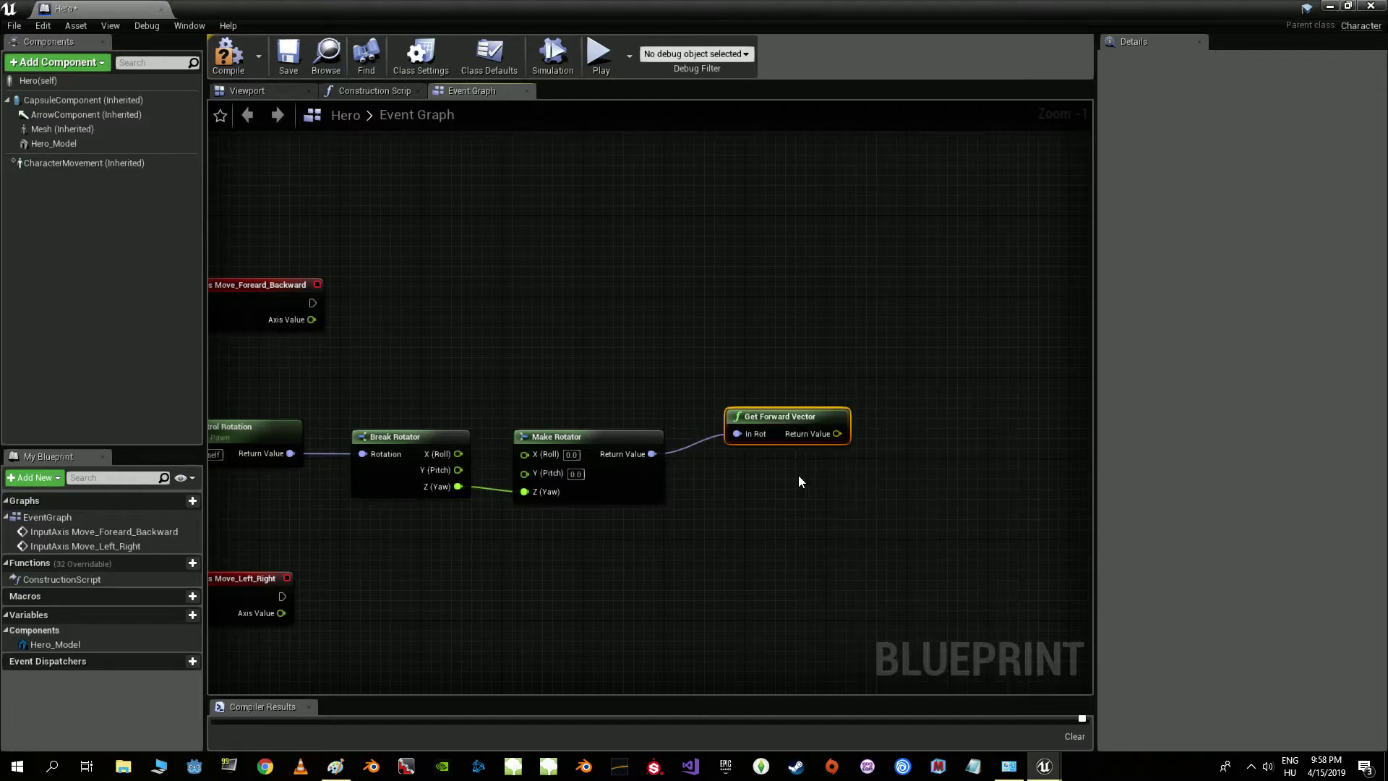
{"action": "mouse_move", "coordinate": [383, 324]}
{"action": "right_mouse_down"}
{"action": "mouse_move", "coordinate": [458, 295]}
{"action": "mouse_move", "coordinate": [443, 296]}
{"action": "right_mouse_up"}
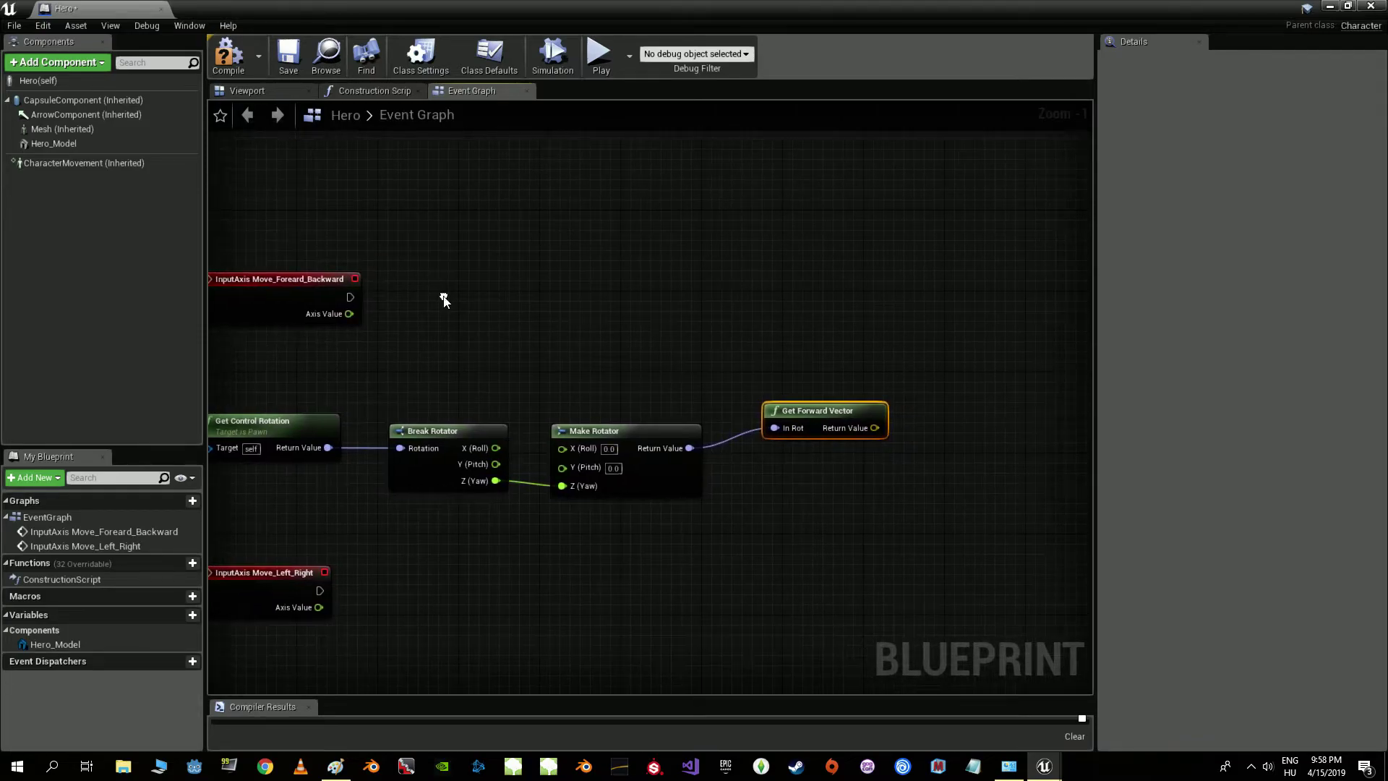
{"action": "left_click_drag", "start_coordinate": [820, 404], "coordinate": [719, 334]}
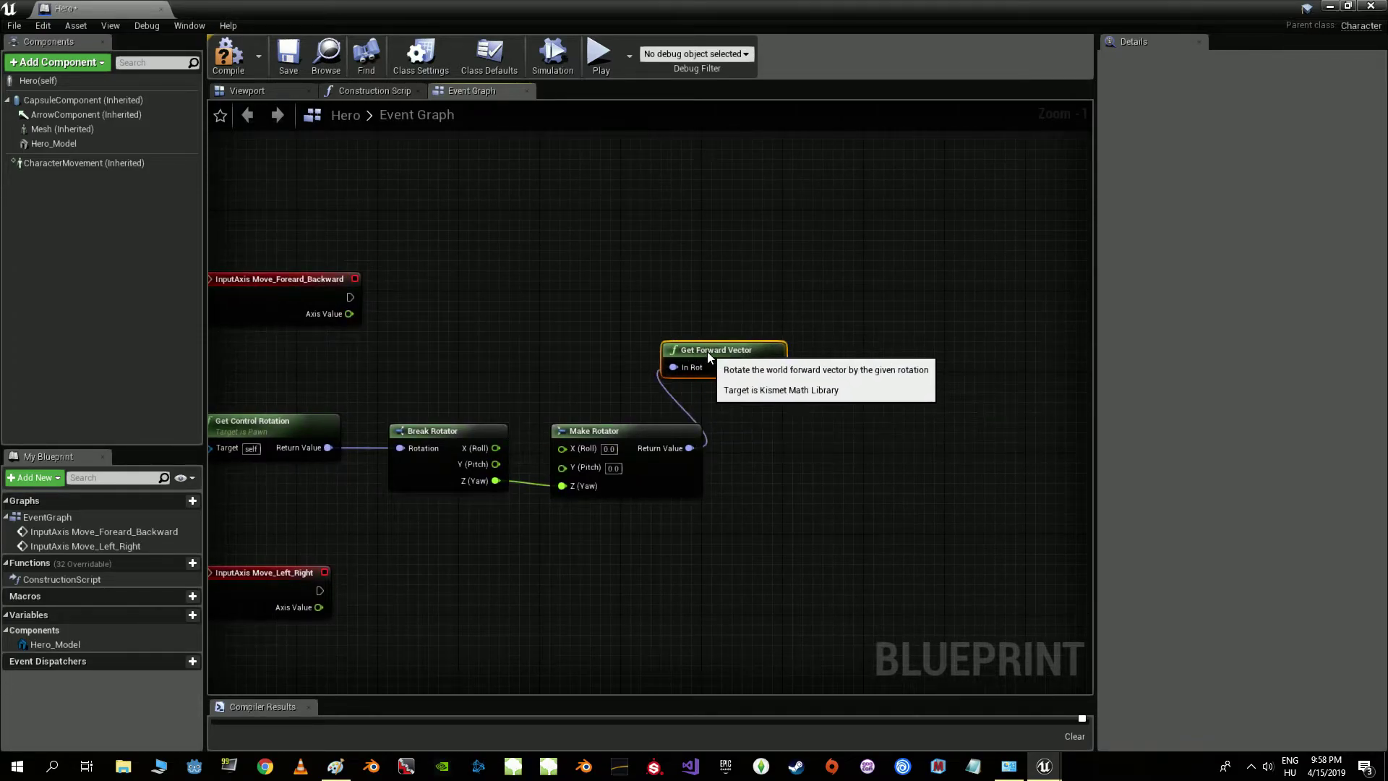
{"action": "right_click_drag", "start_coordinate": [713, 431], "coordinate": [672, 375]}
{"action": "left_click_drag", "start_coordinate": [649, 393], "coordinate": [717, 436]}
{"action": "type", "text": "get r"}
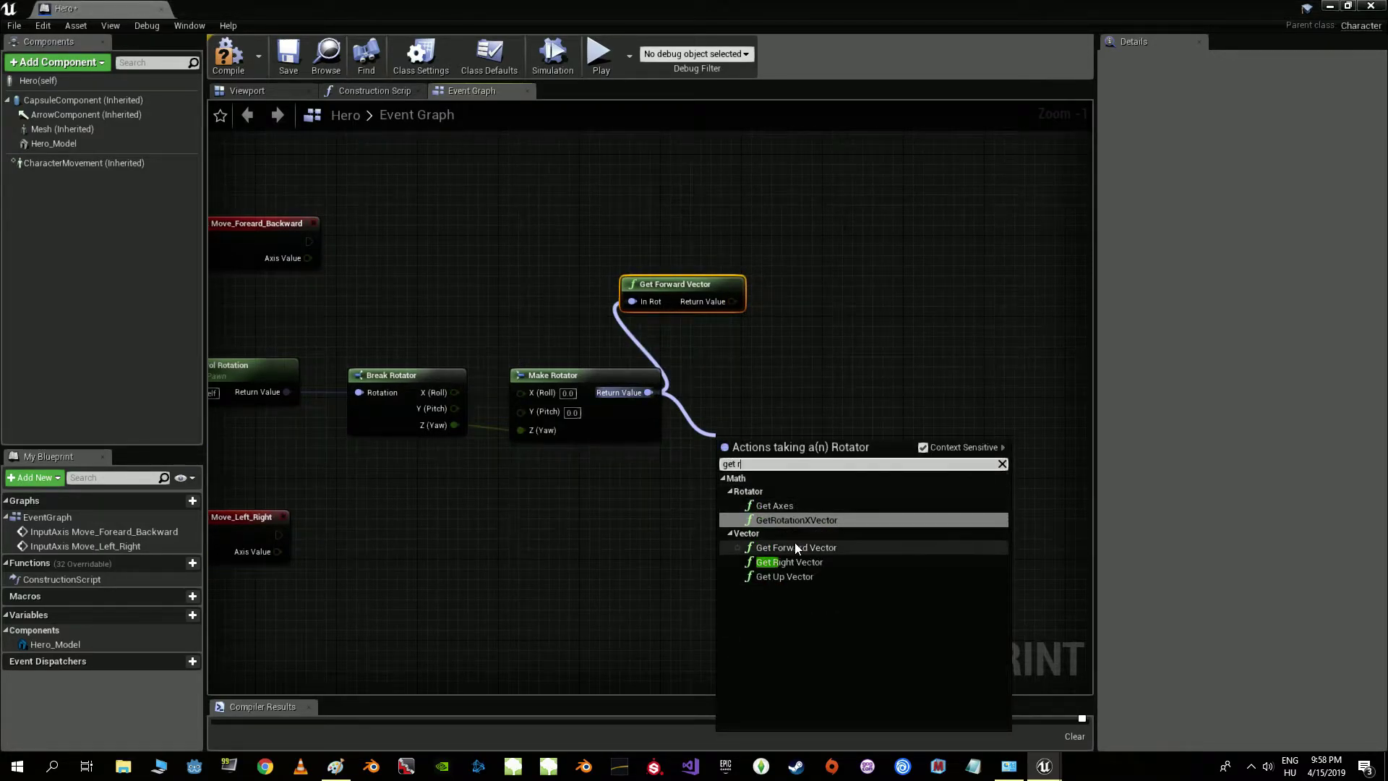
{"action": "left_click", "coordinate": [793, 562]}
{"action": "left_click_drag", "start_coordinate": [765, 449], "coordinate": [704, 479]}
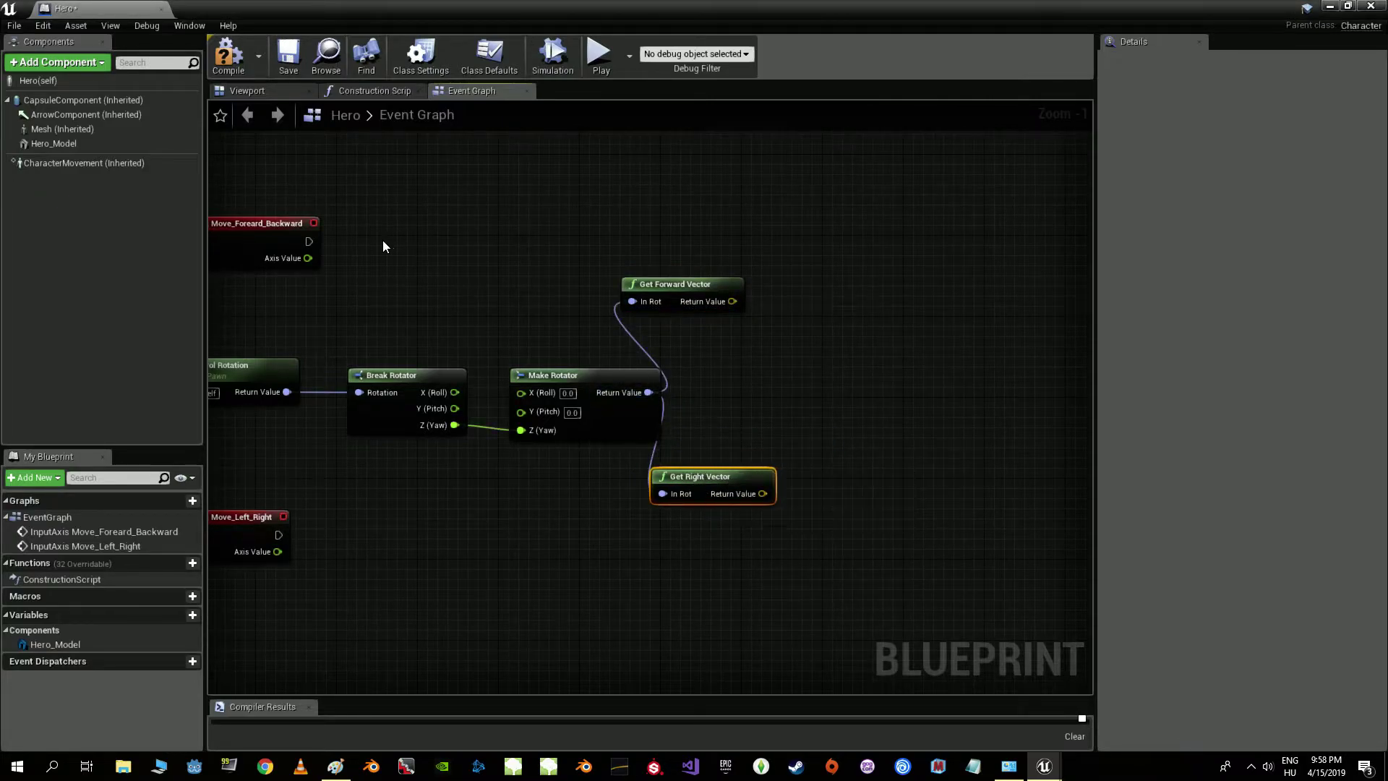
- Add two Add Movement Input nodes, one after each InputAxis event
{"action": "left_click_drag", "start_coordinate": [315, 242], "coordinate": [870, 238]}
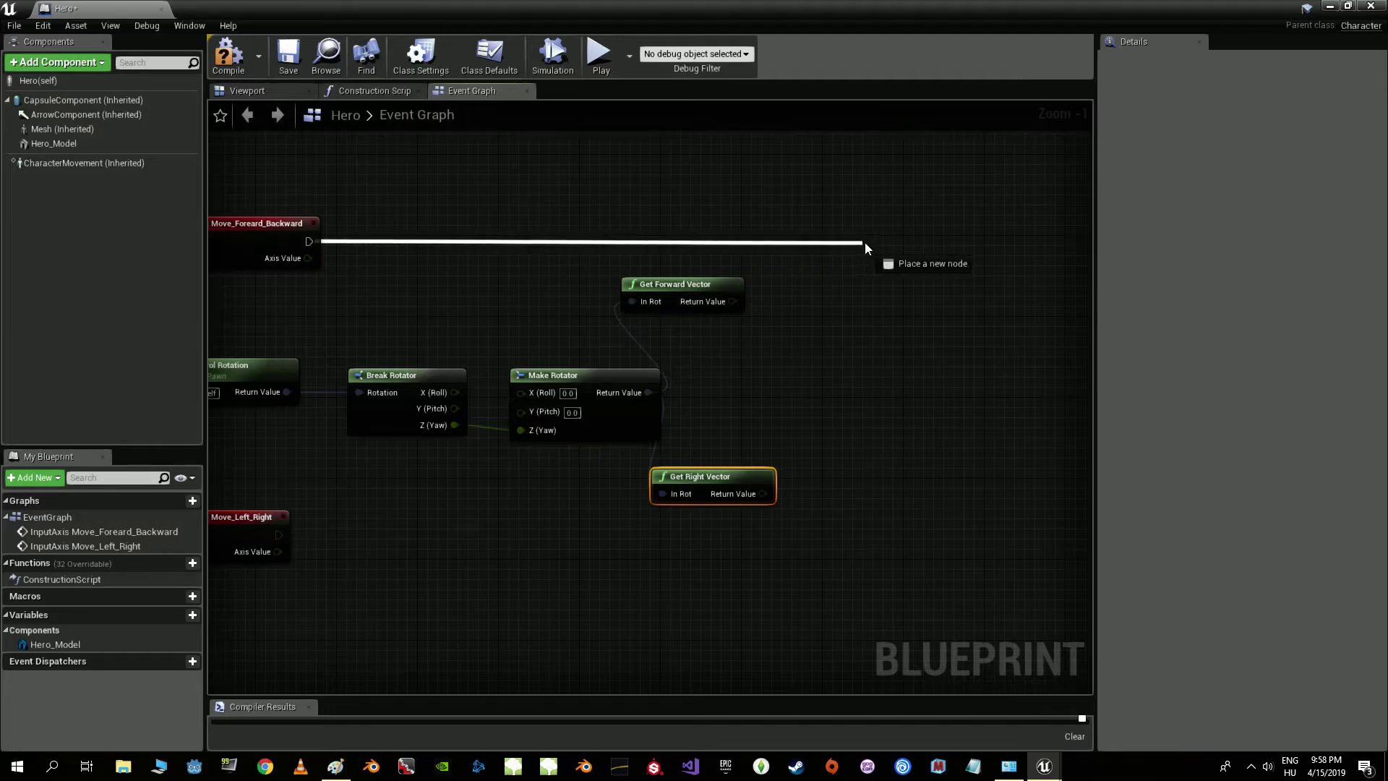
{"action": "type", "text": "add"}
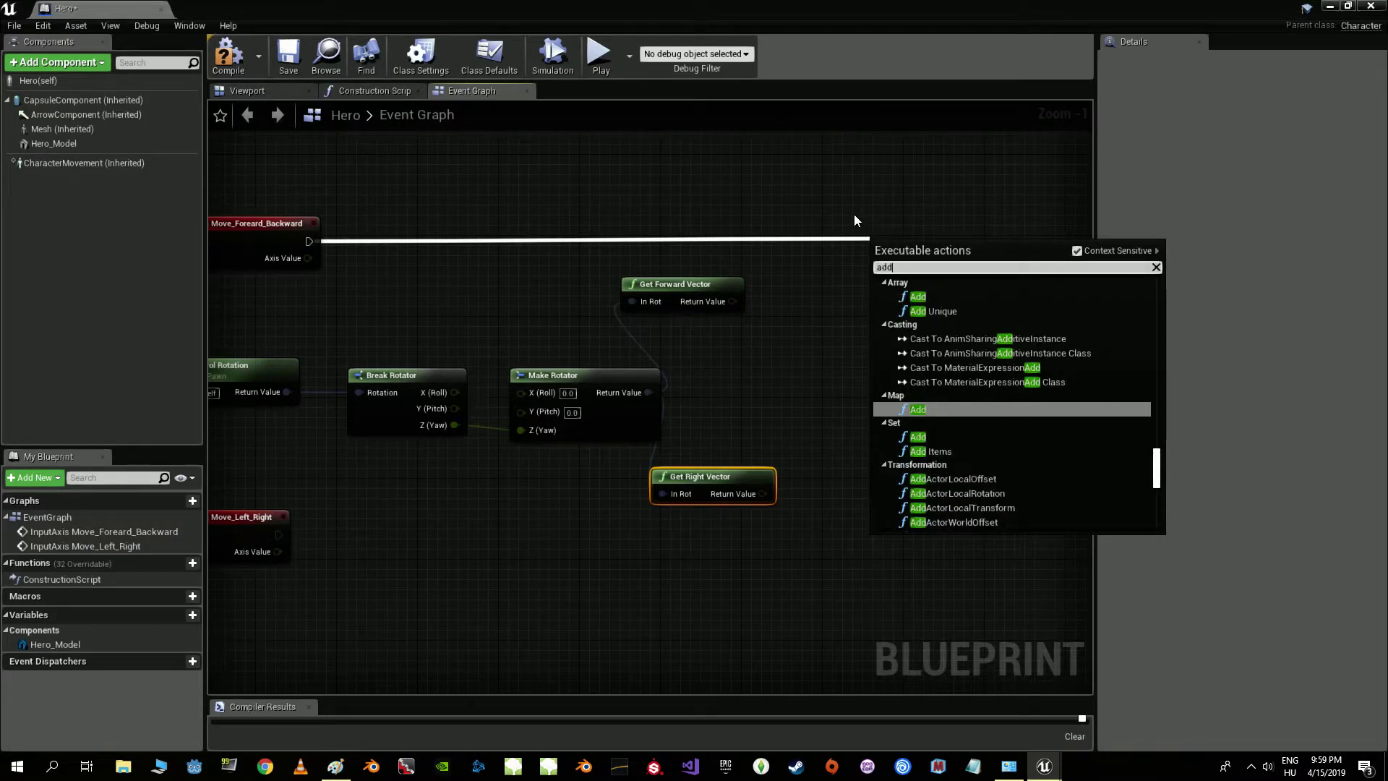
{"action": "type", "text": " m"}
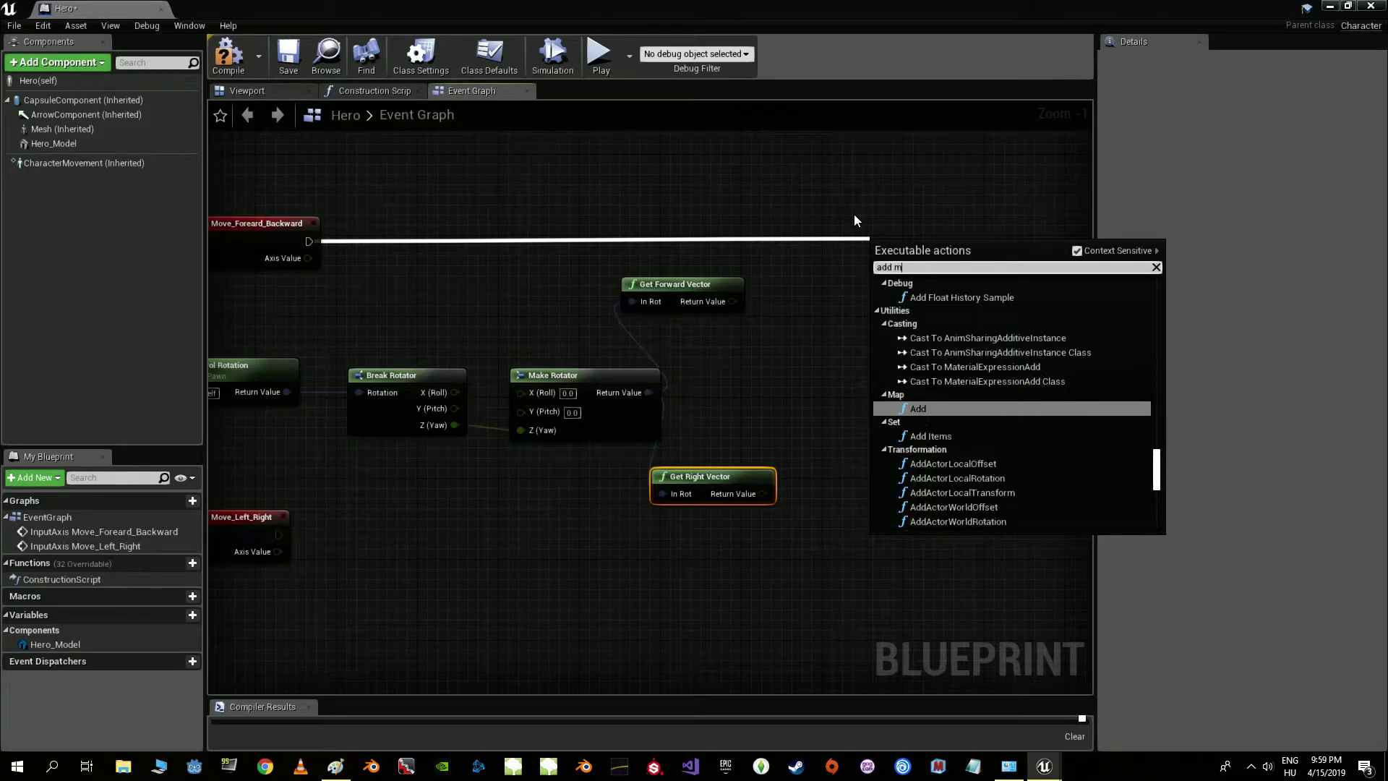
{"action": "type", "text": "ove"}
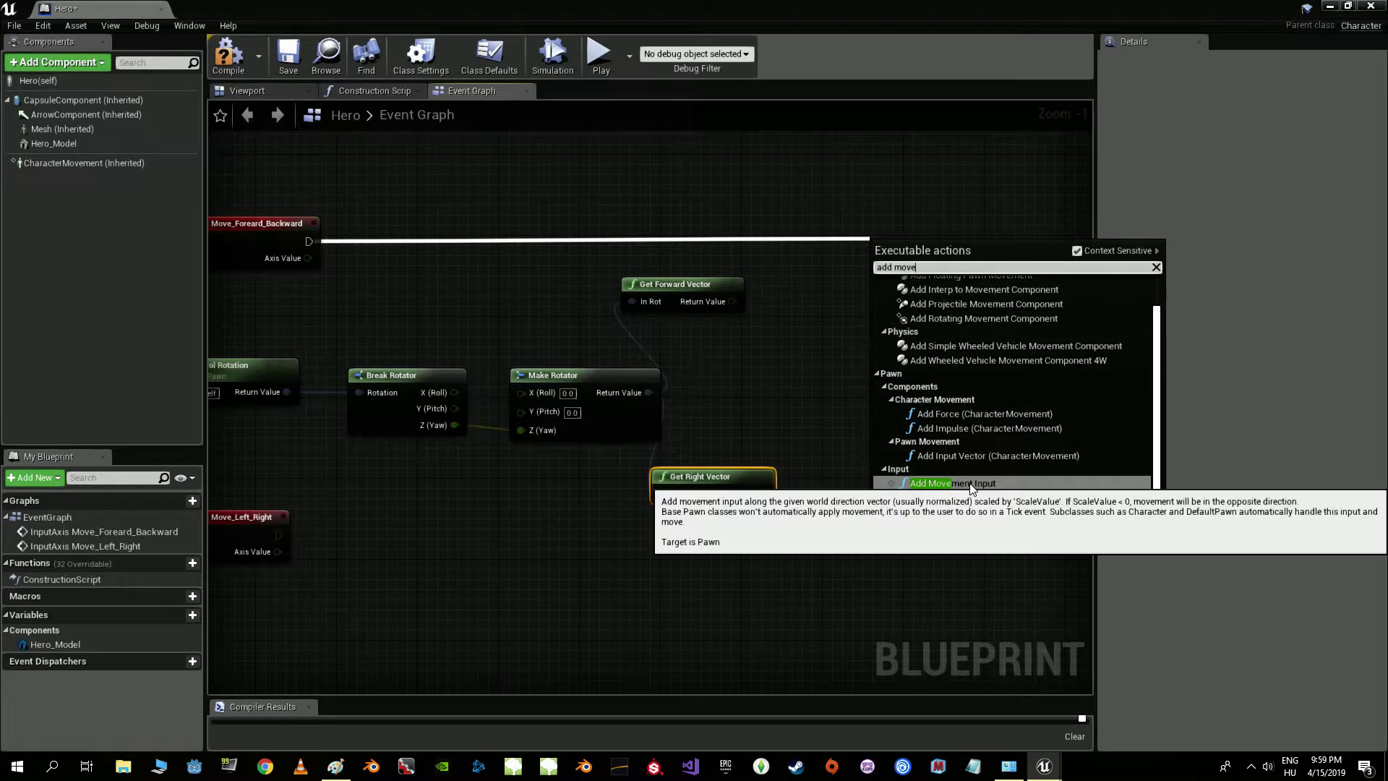
{"action": "left_click", "coordinate": [970, 483]}
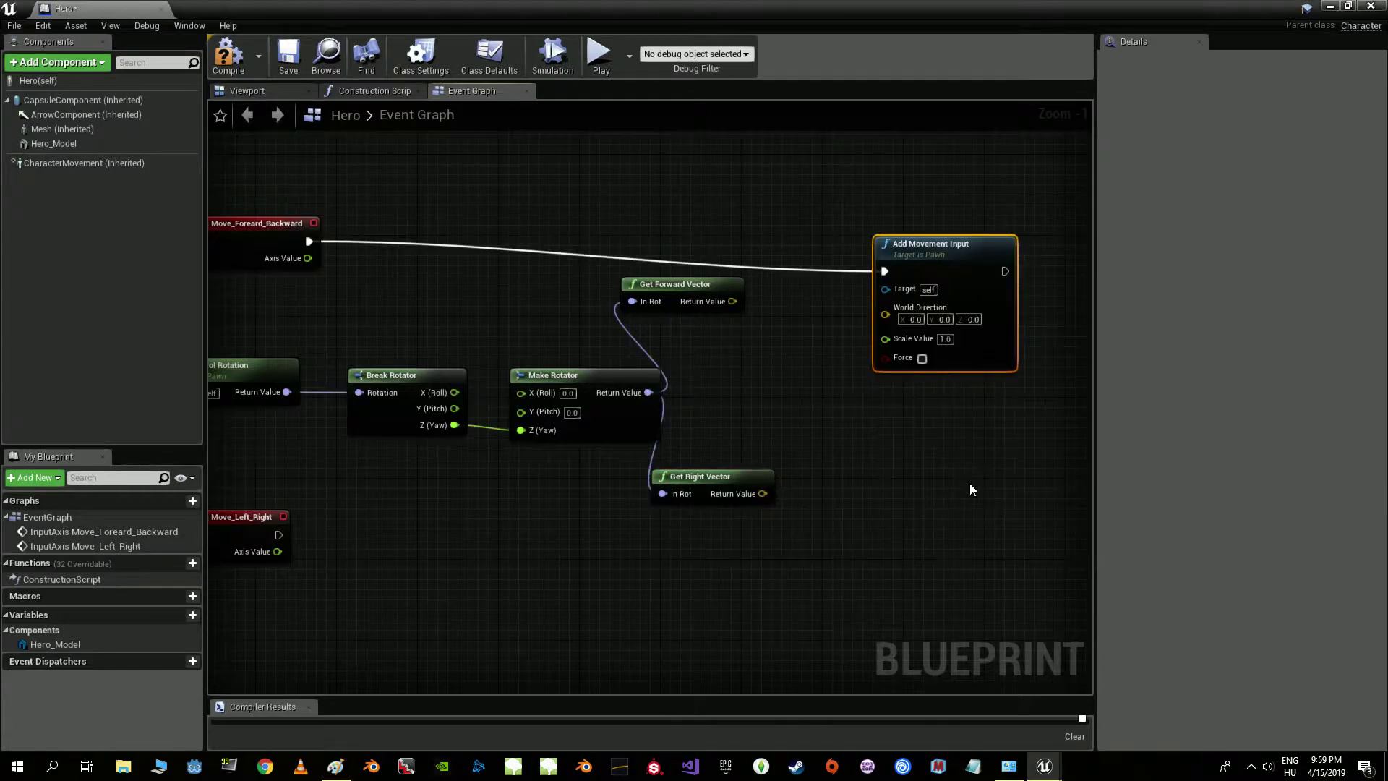
{"action": "left_click_drag", "start_coordinate": [927, 254], "coordinate": [916, 223]}
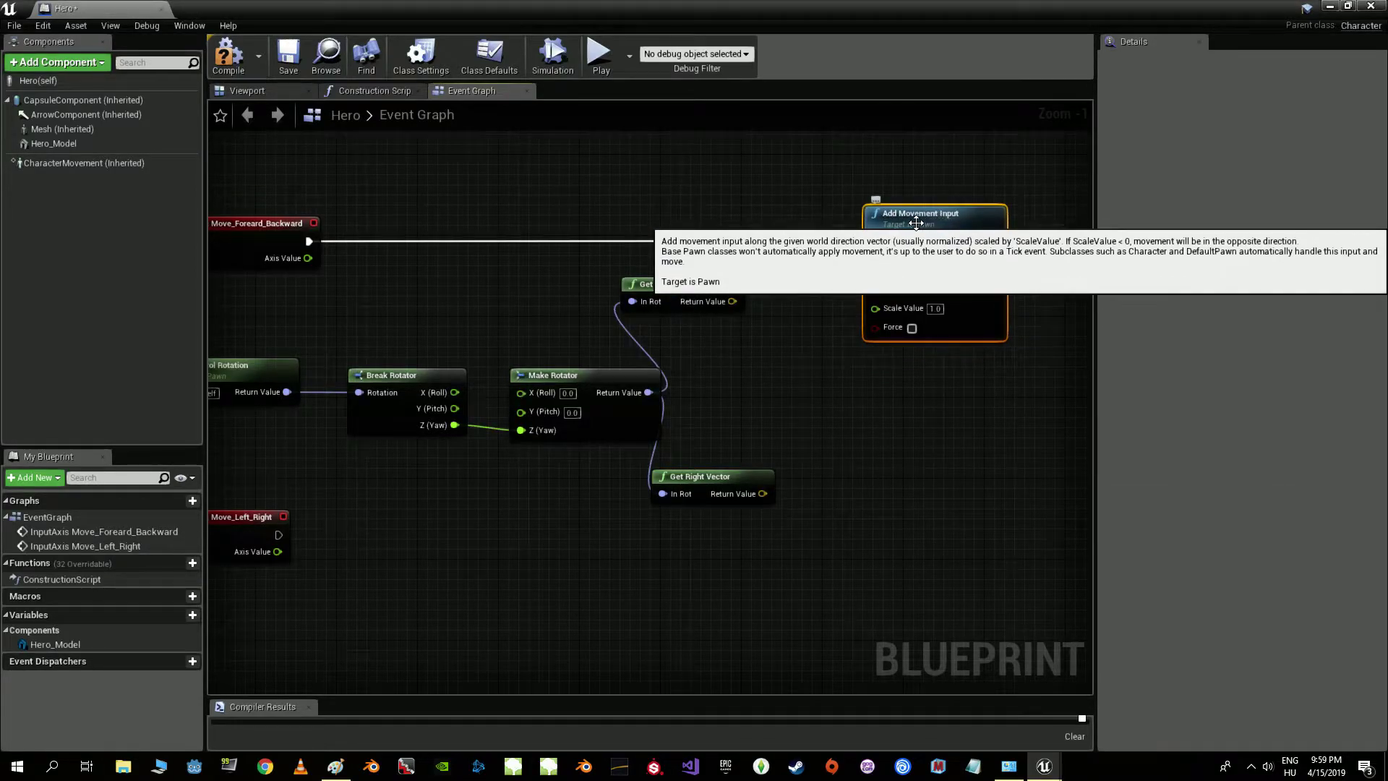
{"action": "key", "text": "ctrl+c"}
{"action": "key", "text": "ctrl+v"}
{"action": "mouse_move", "coordinate": [926, 550]}
{"action": "left_mouse_down"}
{"action": "mouse_move", "coordinate": [926, 499]}
{"action": "mouse_move", "coordinate": [294, 535]}
{"action": "left_mouse_up"}
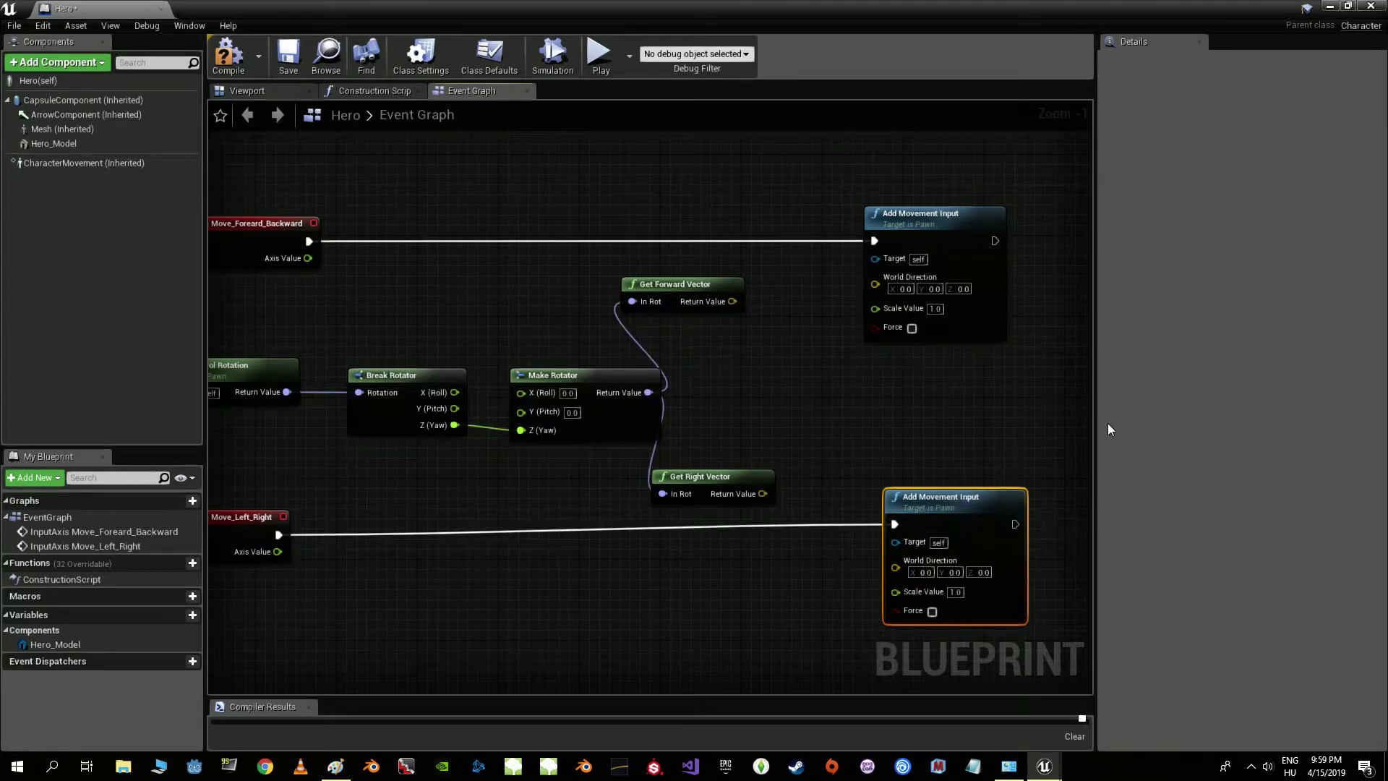
{"action": "left_click_drag", "start_coordinate": [1095, 422], "coordinate": [1266, 423]}
{"action": "right_click_drag", "start_coordinate": [983, 417], "coordinate": [941, 390]}
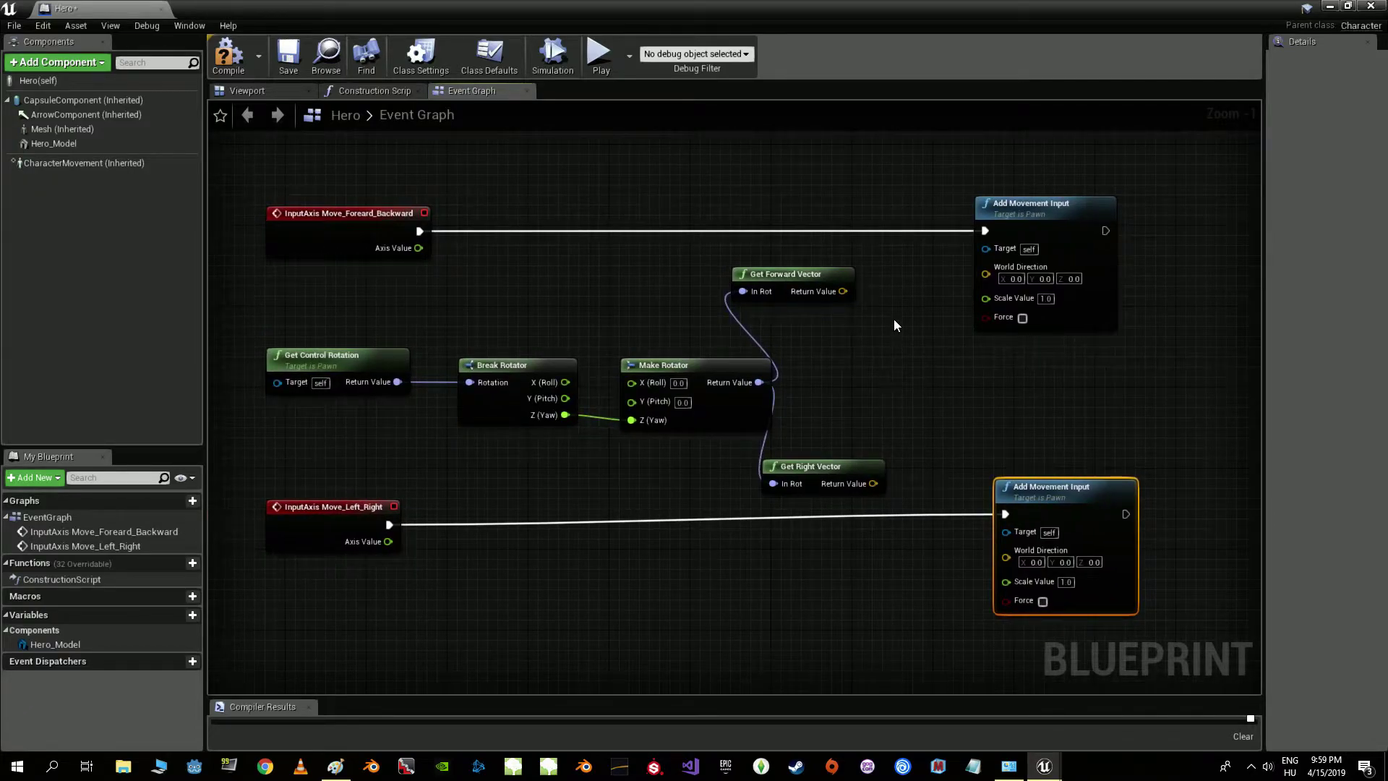
- Wire forward/right vectors to World Direction and axis values to Scale Value, then compile and close
{"action": "left_click_drag", "start_coordinate": [852, 292], "coordinate": [987, 274]}
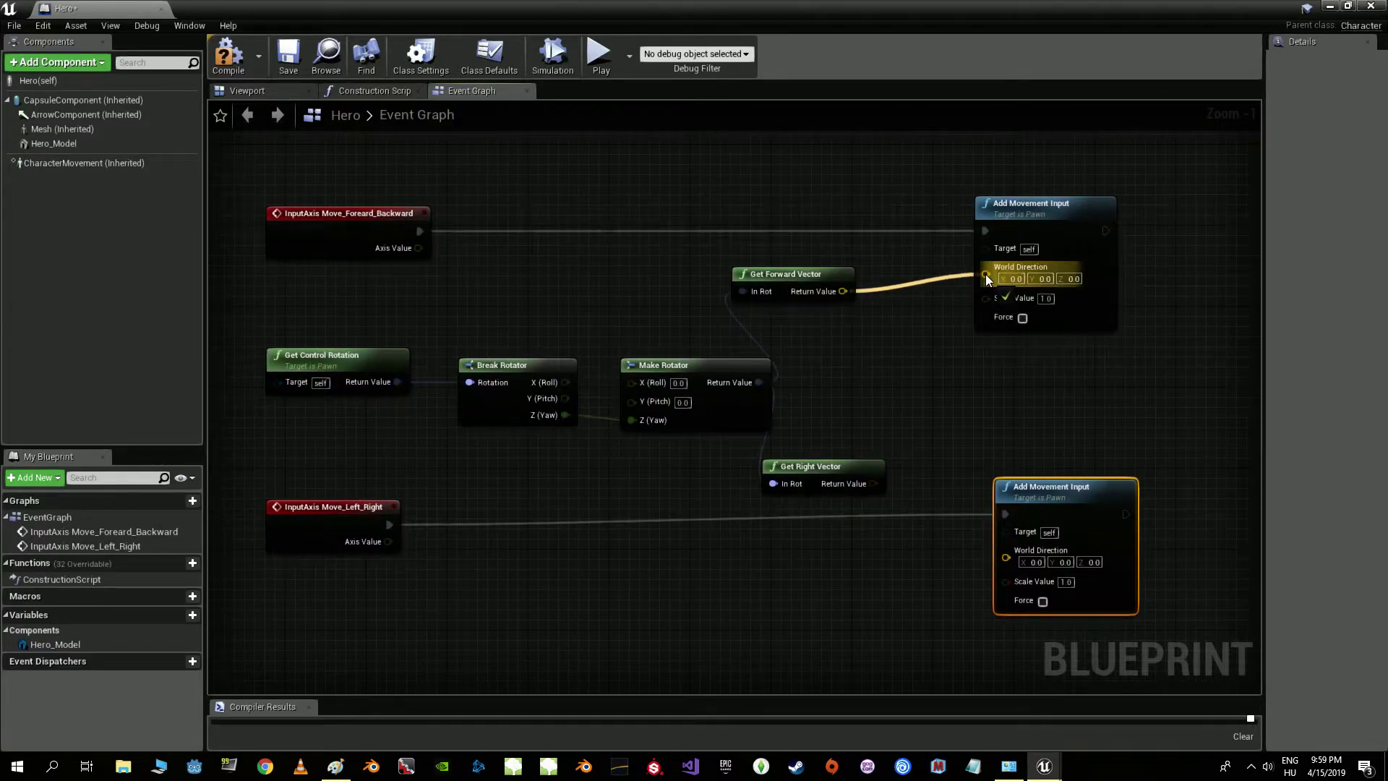
{"action": "left_click_drag", "start_coordinate": [873, 484], "coordinate": [1005, 554]}
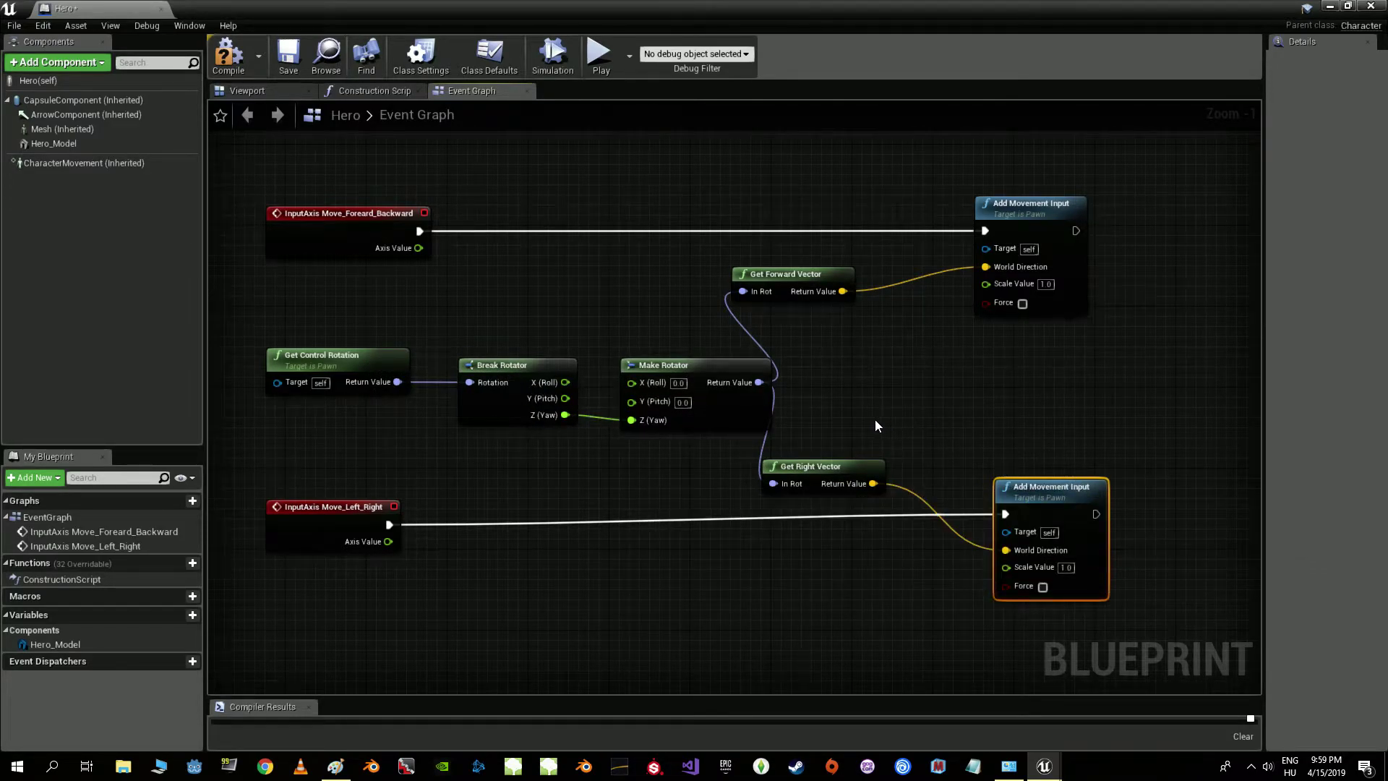
{"action": "left_click_drag", "start_coordinate": [389, 542], "coordinate": [1005, 567]}
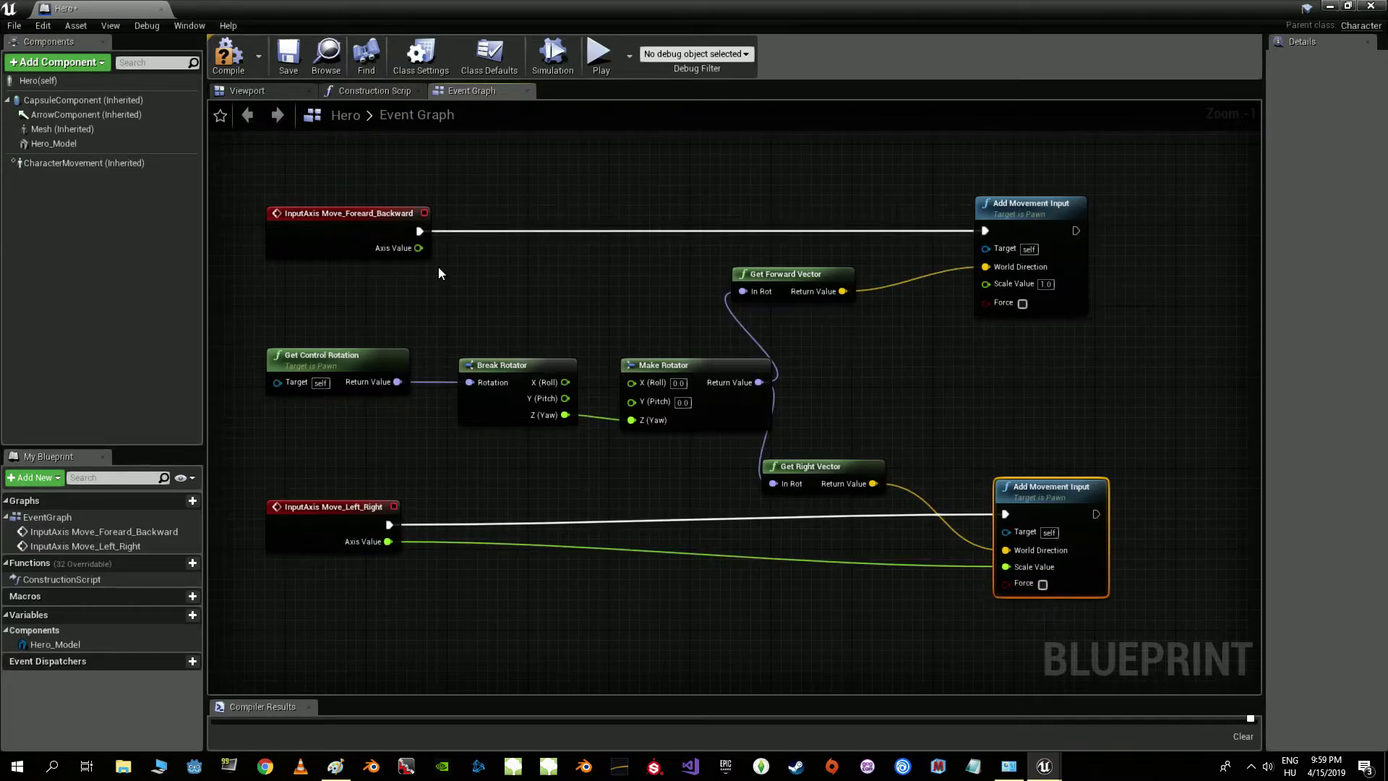
{"action": "left_click_drag", "start_coordinate": [419, 248], "coordinate": [990, 285]}
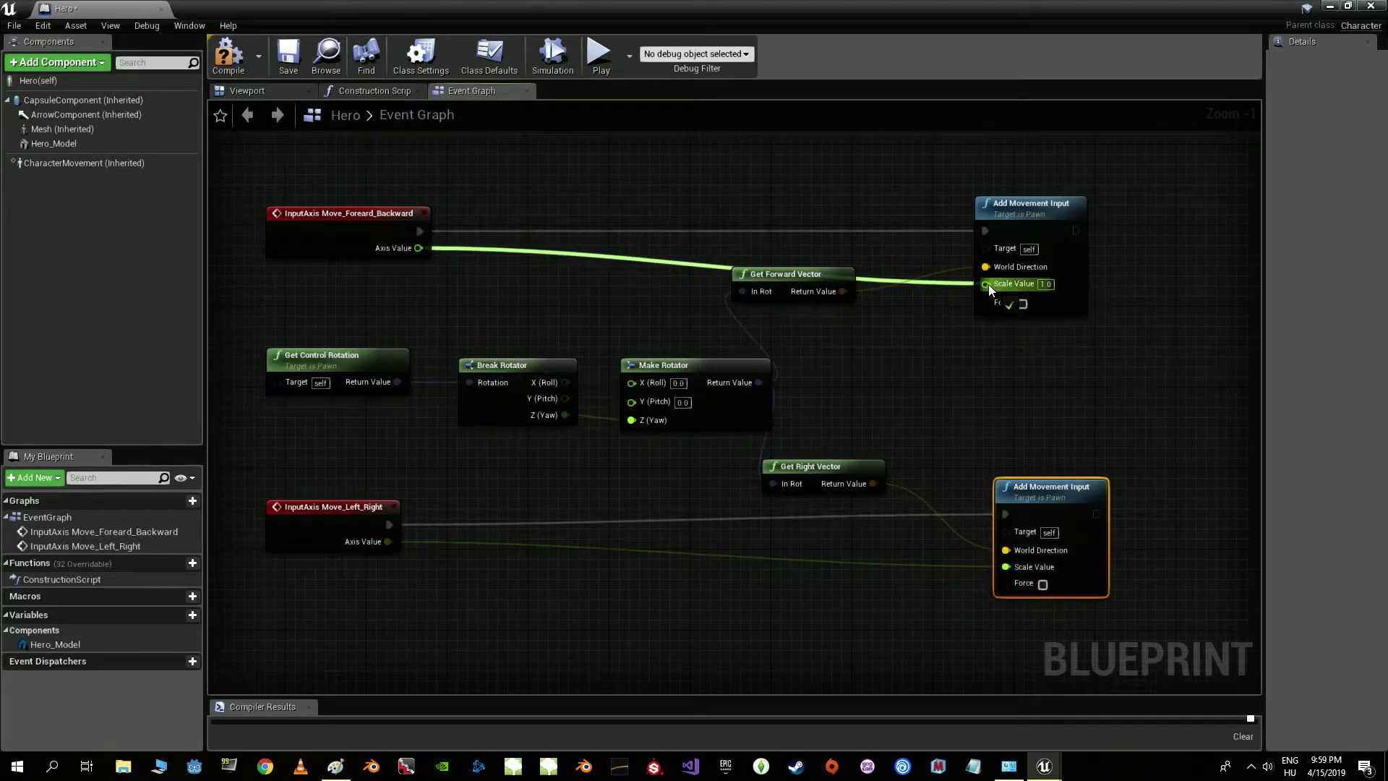
{"action": "double_click", "coordinate": [718, 266]}
{"action": "left_click_drag", "start_coordinate": [723, 267], "coordinate": [804, 252]}
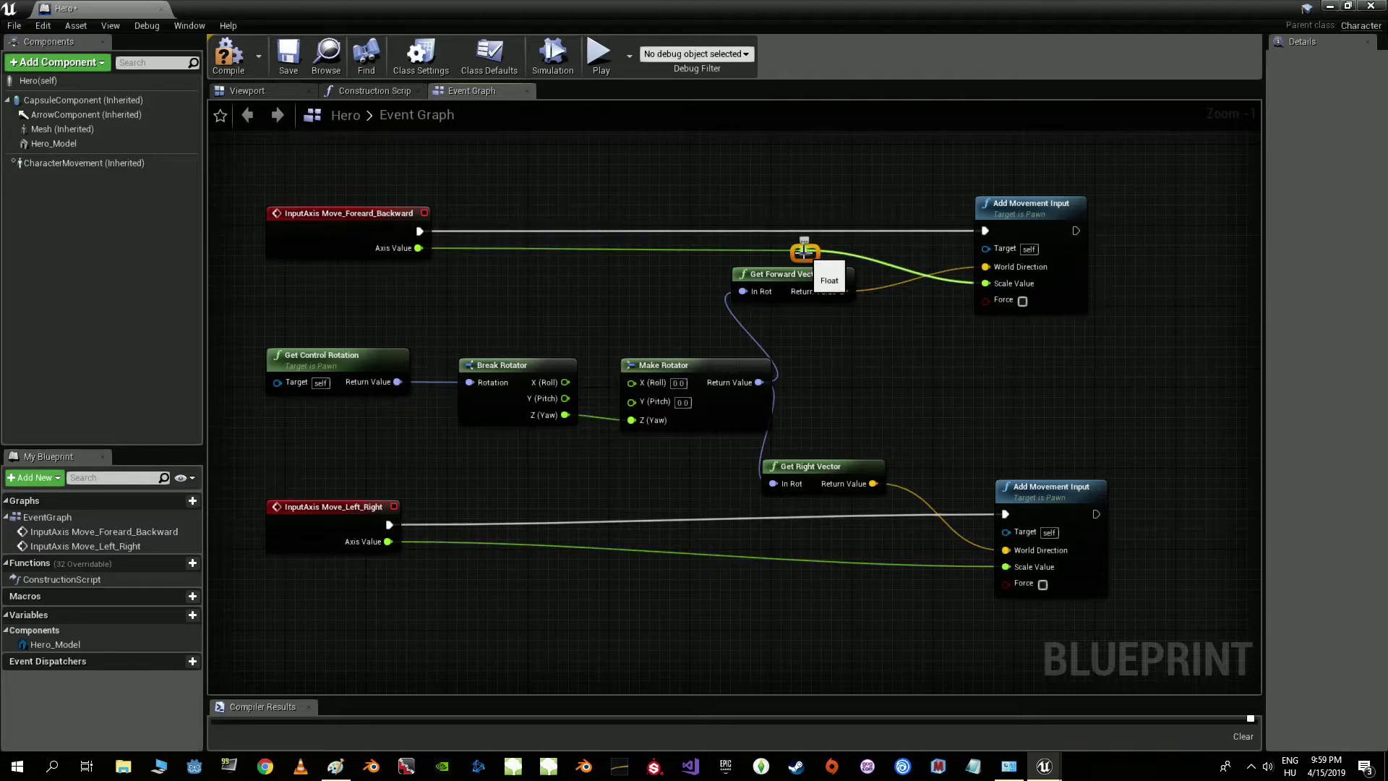
{"action": "left_click", "coordinate": [229, 54]}
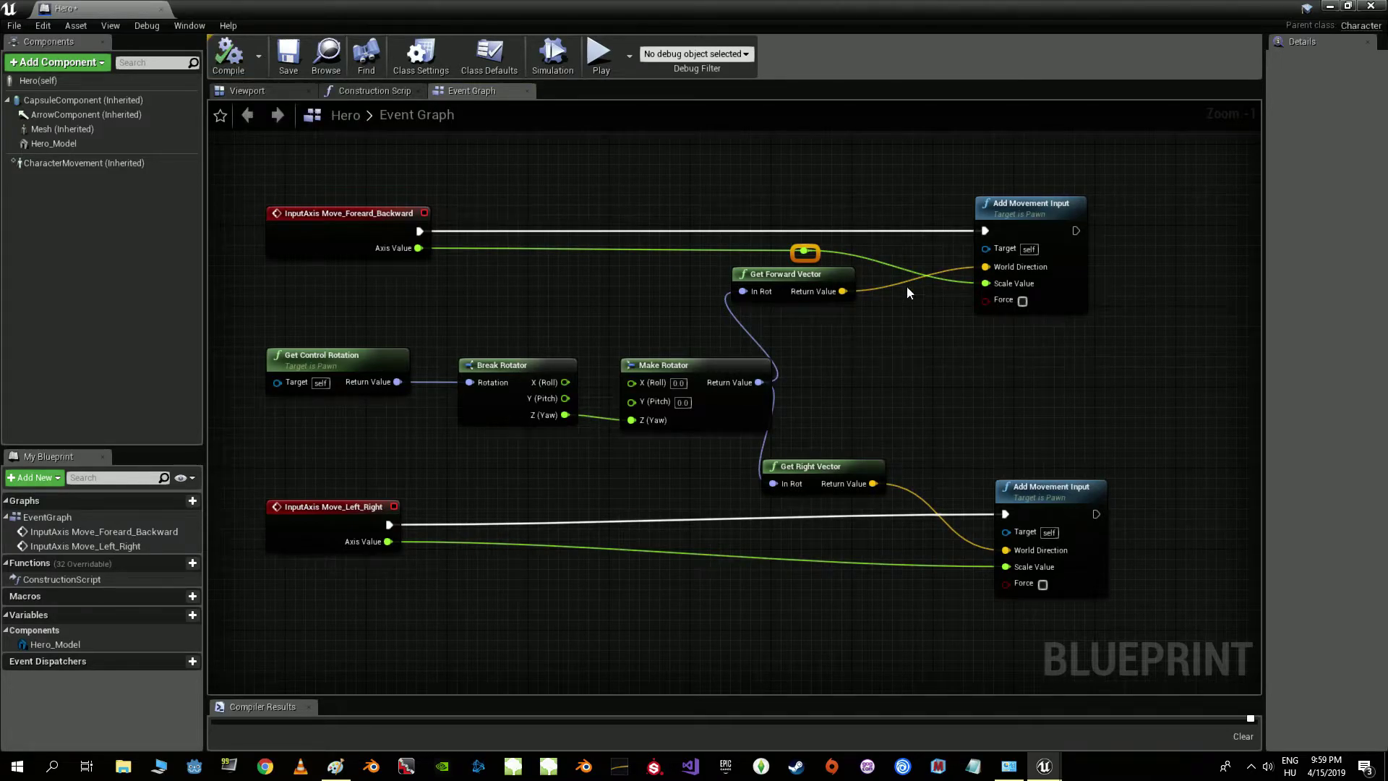
{"action": "left_click", "coordinate": [1330, 7]}
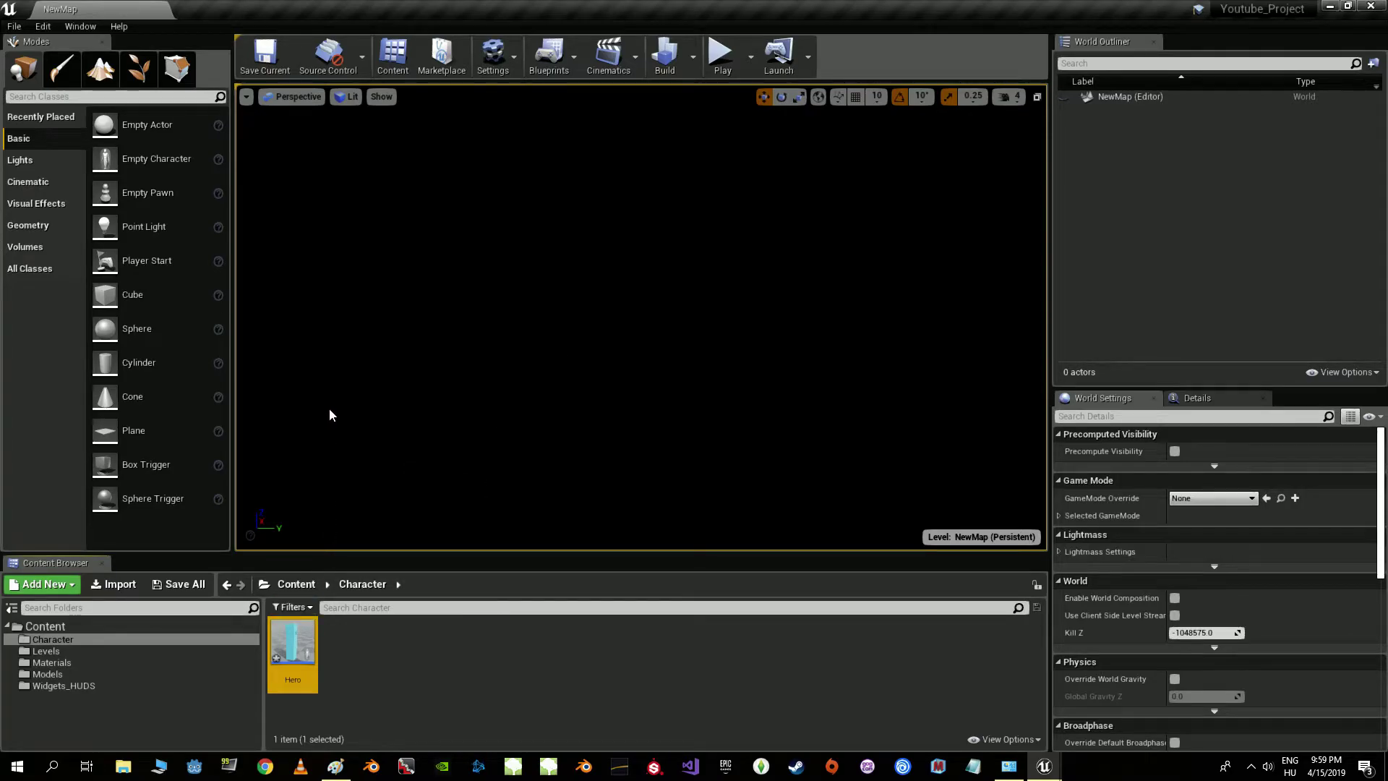
- Drop a Plane into NewMap and scale it to 60 on X, Y and Z
{"action": "mouse_move", "coordinate": [133, 430]}
{"action": "left_mouse_down"}
{"action": "mouse_move", "coordinate": [266, 428]}
{"action": "mouse_move", "coordinate": [629, 368]}
{"action": "left_mouse_up"}
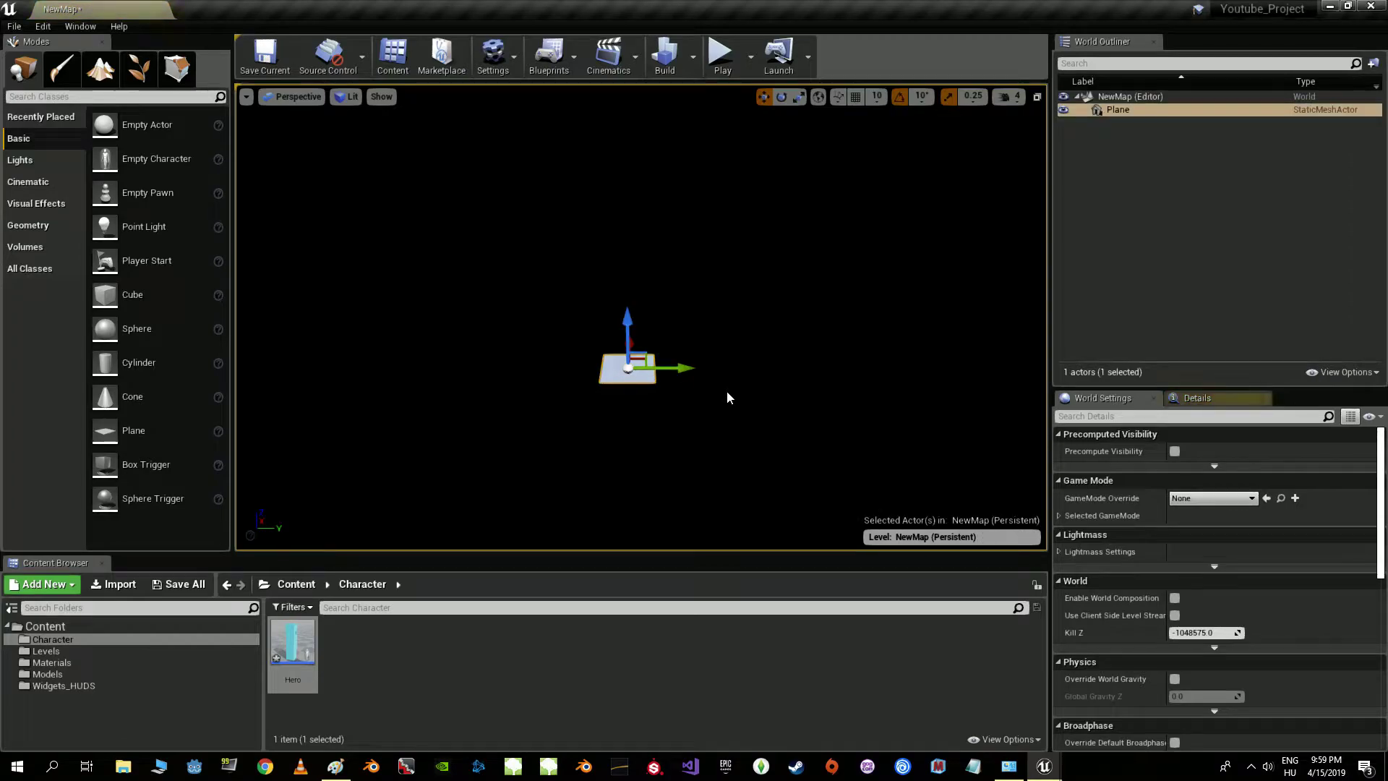
{"action": "right_click_drag", "start_coordinate": [728, 393], "coordinate": [694, 405]}
{"action": "key", "text": "f"}
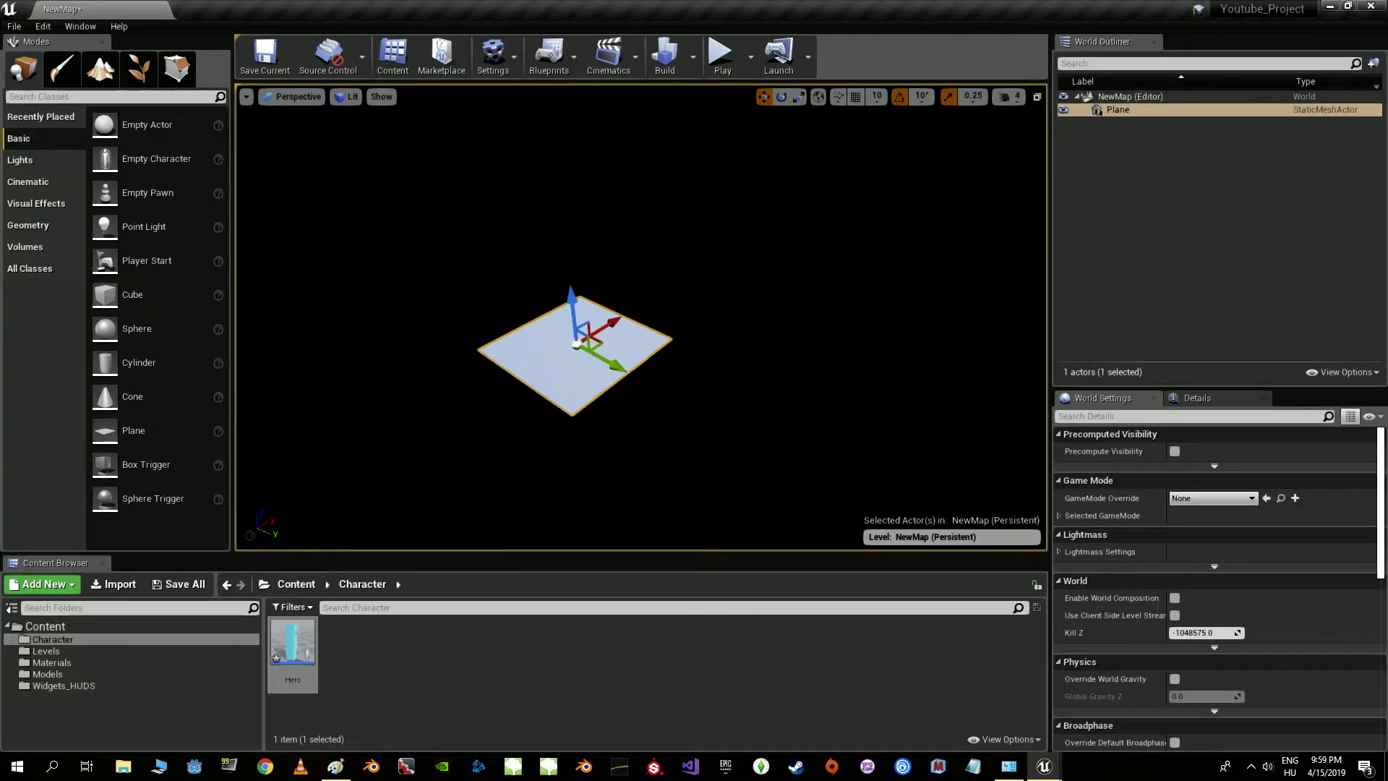
{"action": "left_click", "coordinate": [1216, 396]}
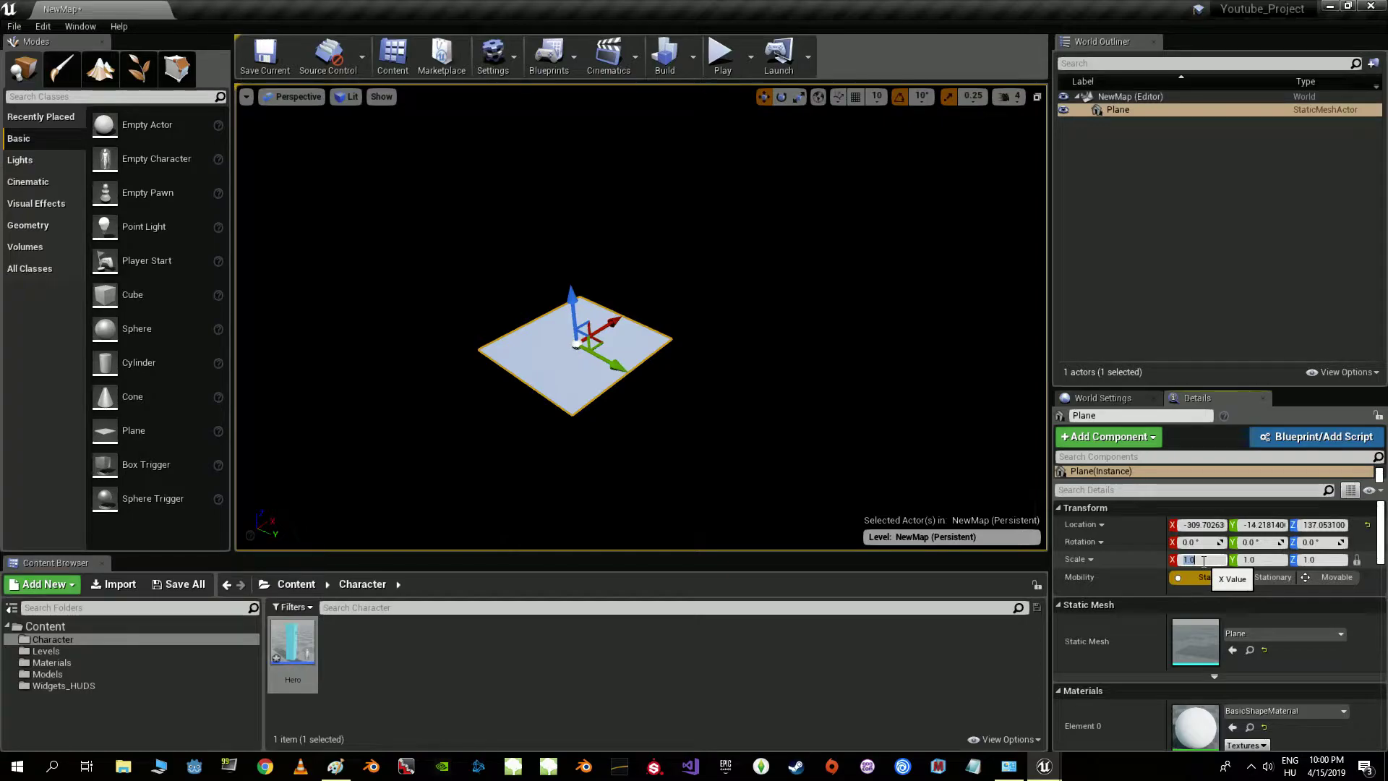
{"action": "key", "text": "Return"}
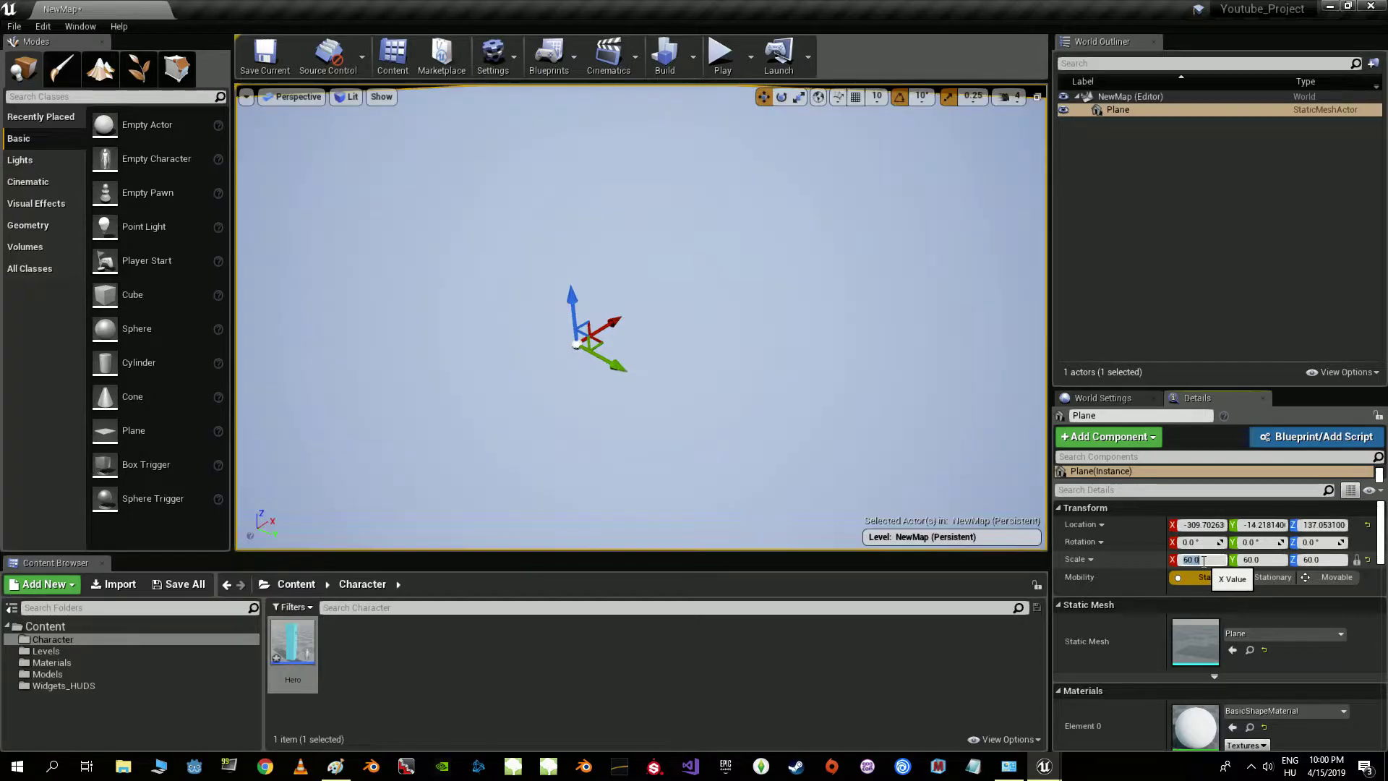
- Pull the viewport back to see the whole floor plane, then open the Hero blueprint
{"action": "scroll", "coordinate": [704, 355], "scroll_direction": "down", "scroll_amount": 2}
{"action": "scroll", "coordinate": [704, 355], "scroll_direction": "down", "scroll_amount": 2}
{"action": "scroll", "coordinate": [704, 356], "scroll_direction": "down", "scroll_amount": 2}
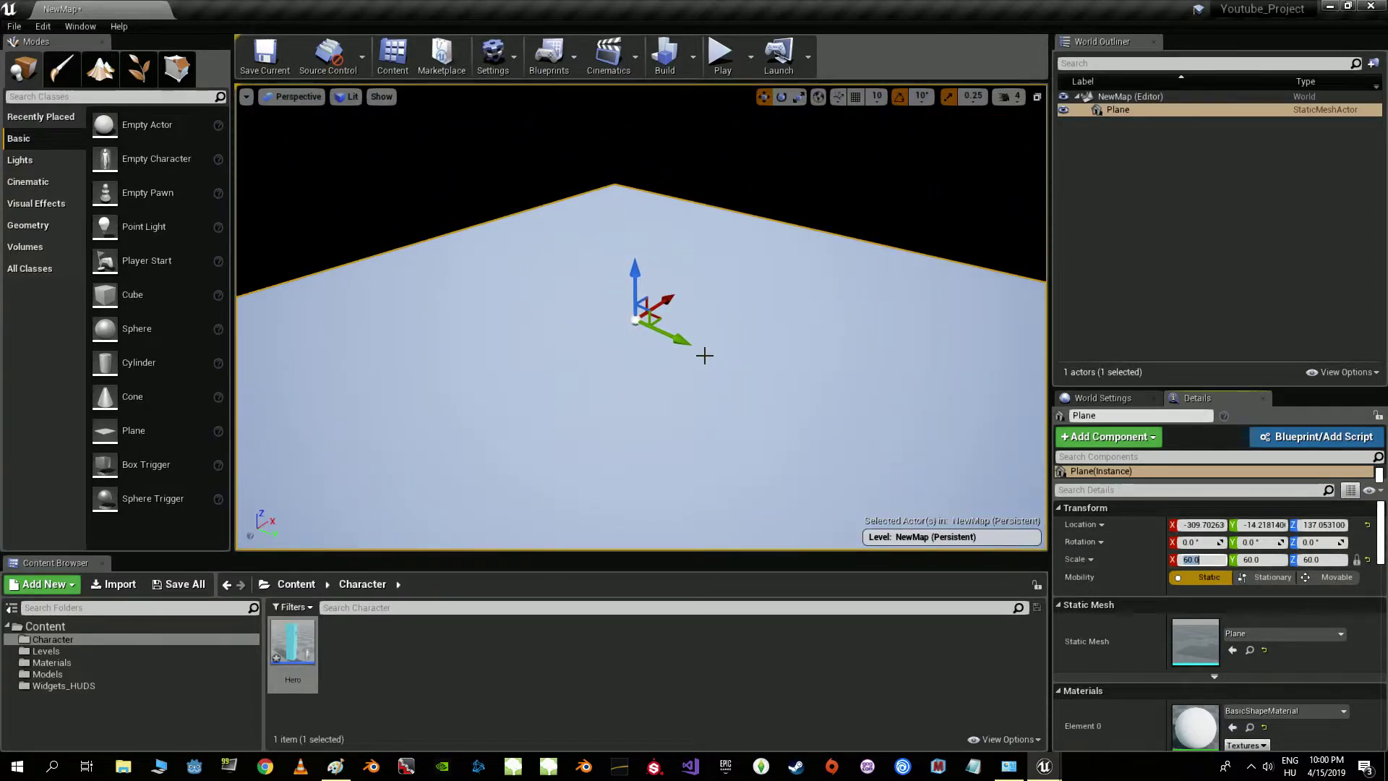
{"action": "scroll", "coordinate": [704, 355], "scroll_direction": "down", "scroll_amount": 3}
{"action": "right_click_drag", "start_coordinate": [704, 355], "coordinate": [704, 356]}
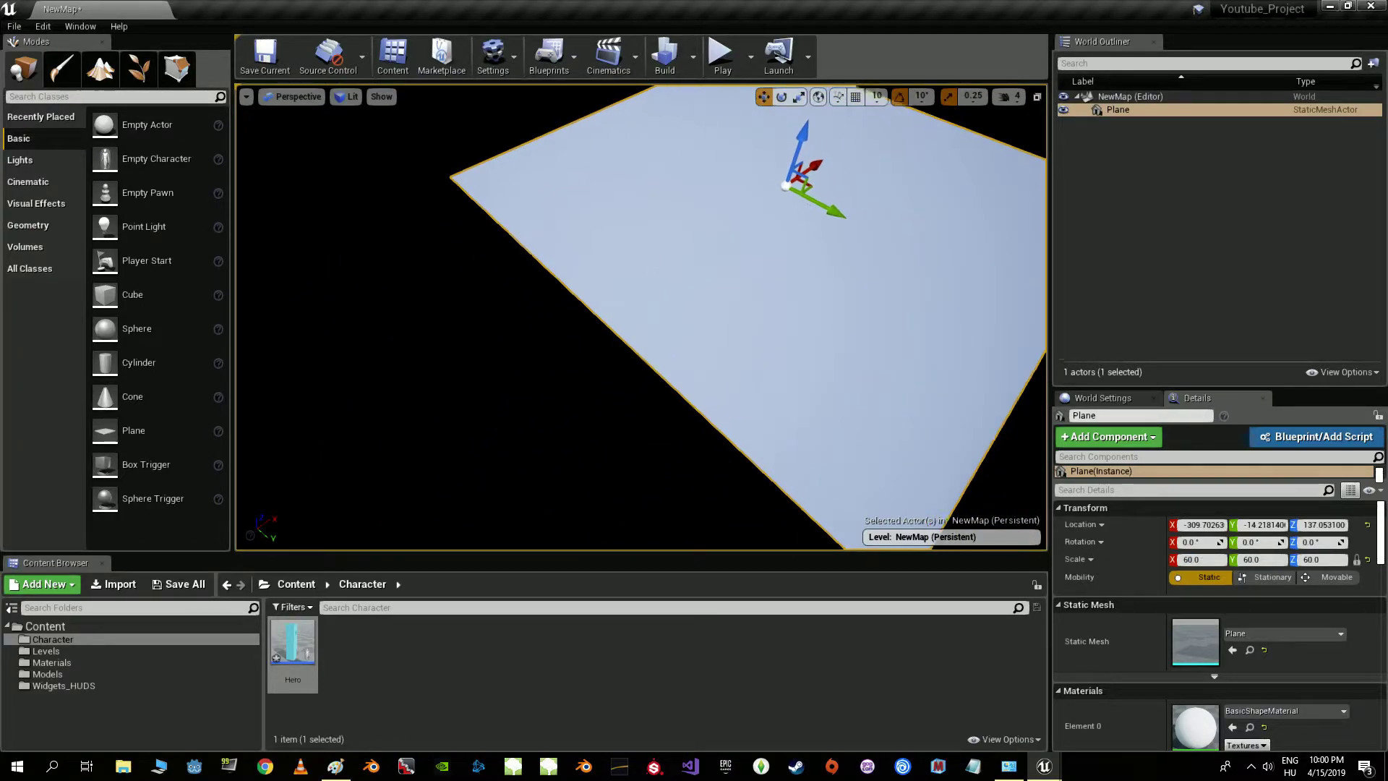
{"action": "right_click_drag", "start_coordinate": [704, 355], "coordinate": [704, 362]}
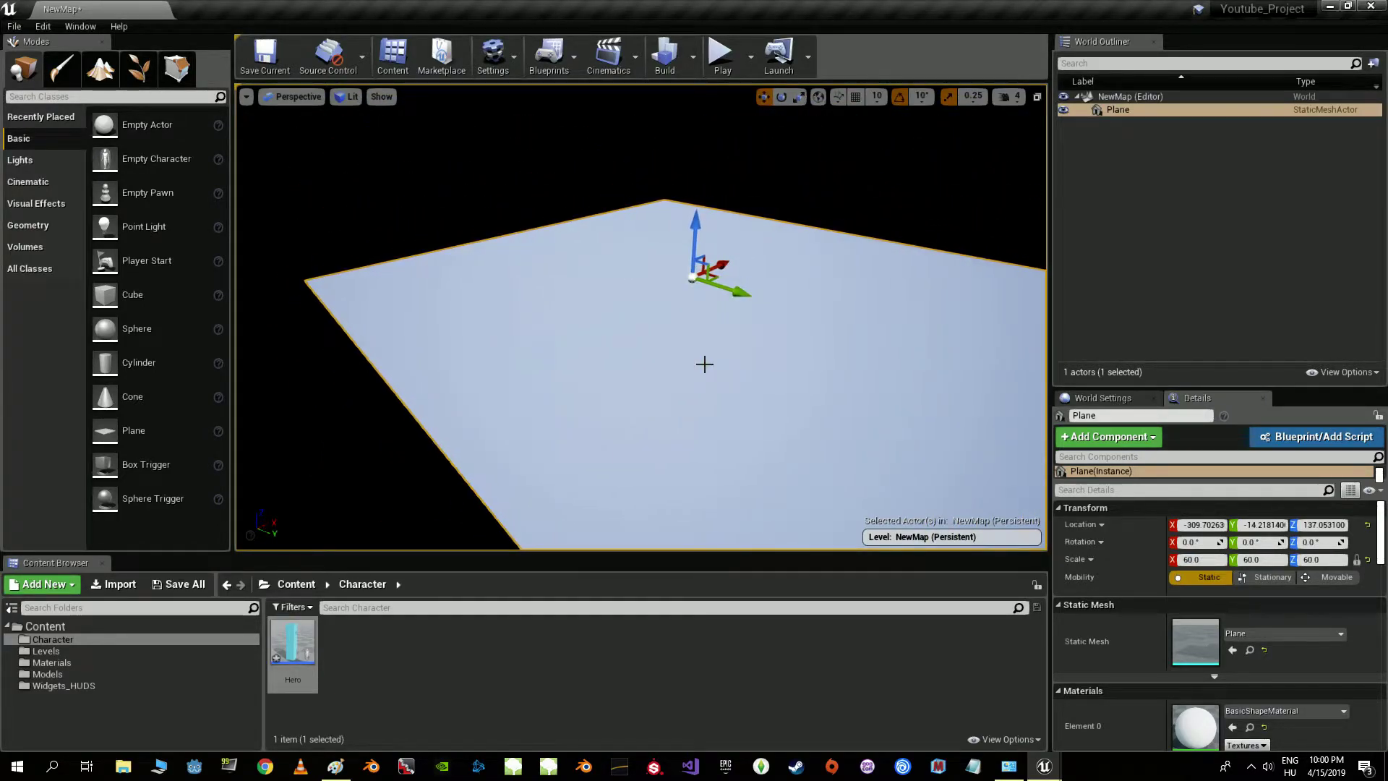
{"action": "double_click", "coordinate": [293, 643]}
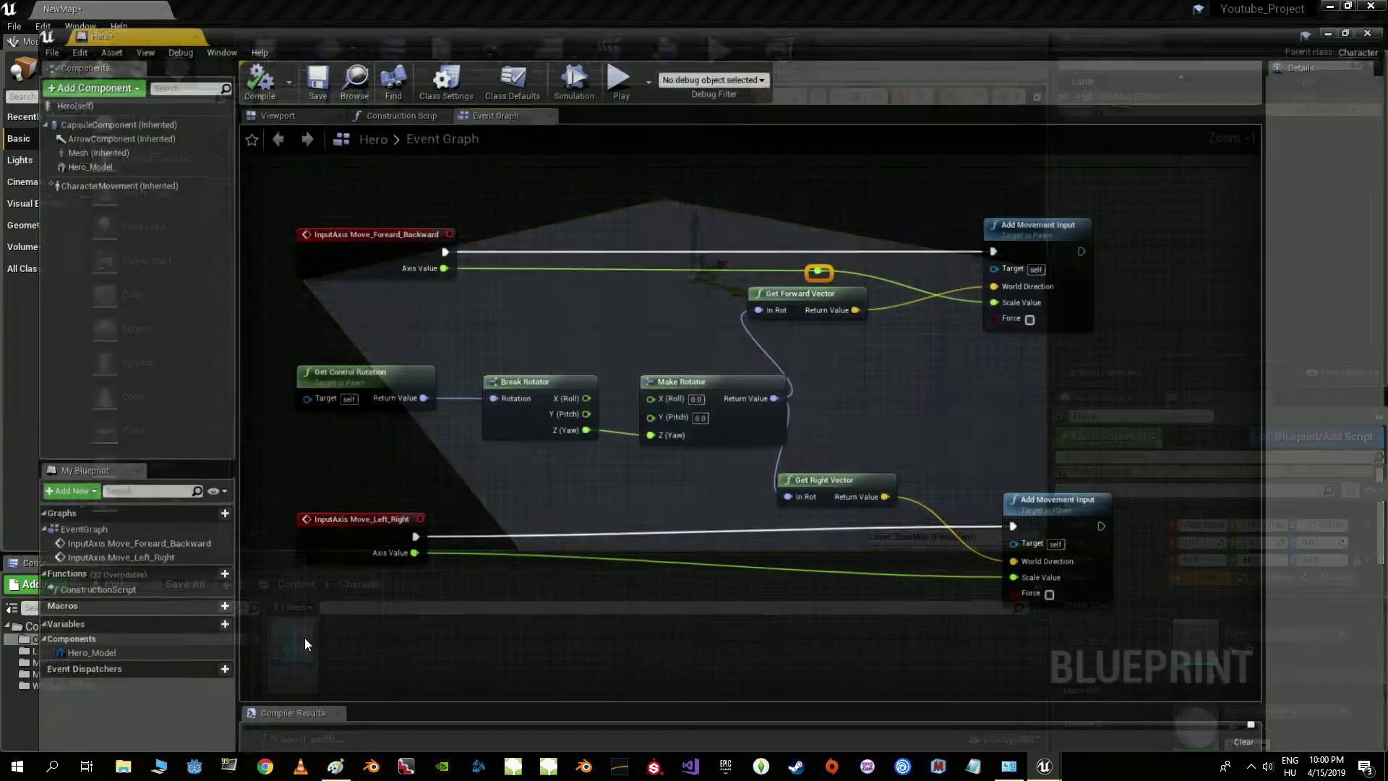
- In the Hero Viewport, add a Spring Arm component and rename it Camera_Boom
{"action": "left_click", "coordinate": [242, 90]}
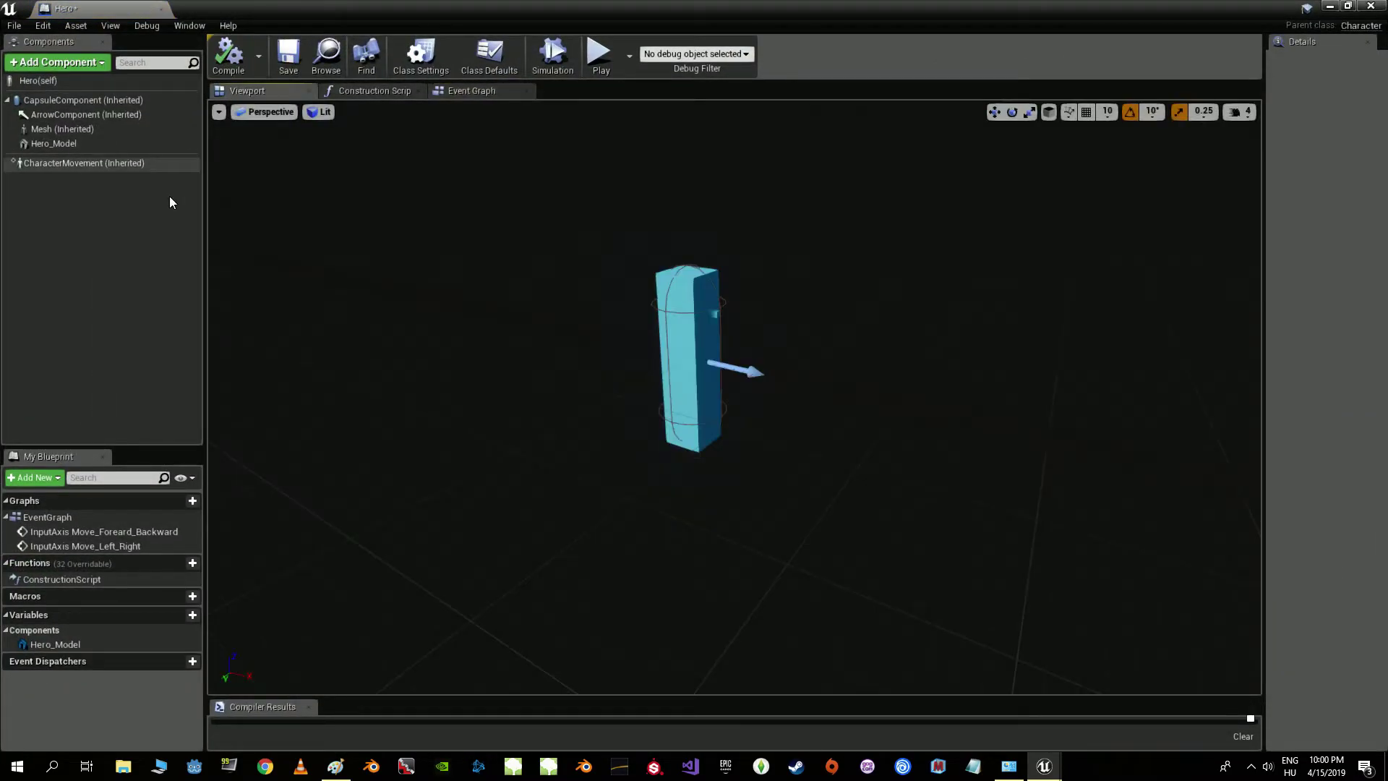
{"action": "left_click", "coordinate": [67, 63]}
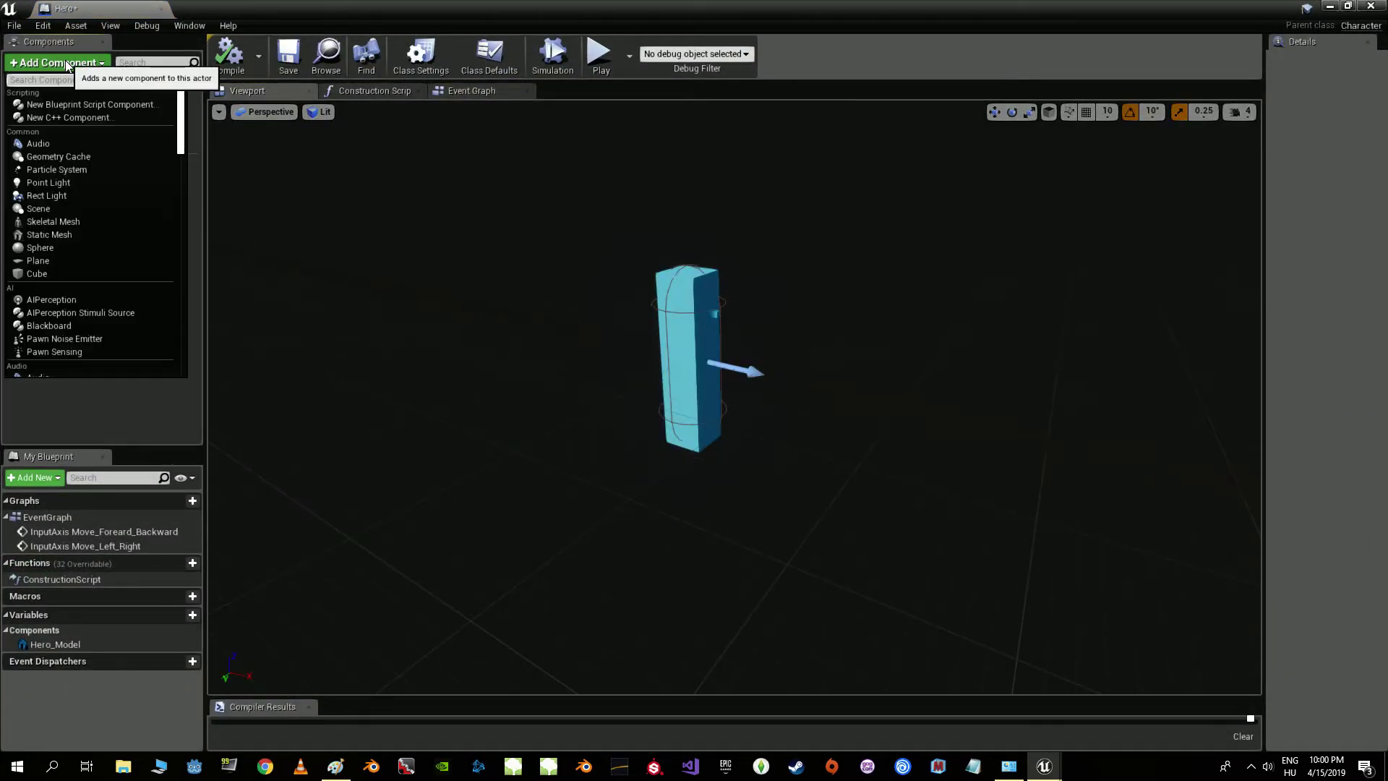
{"action": "scroll", "coordinate": [81, 216], "scroll_direction": "down", "scroll_amount": 3}
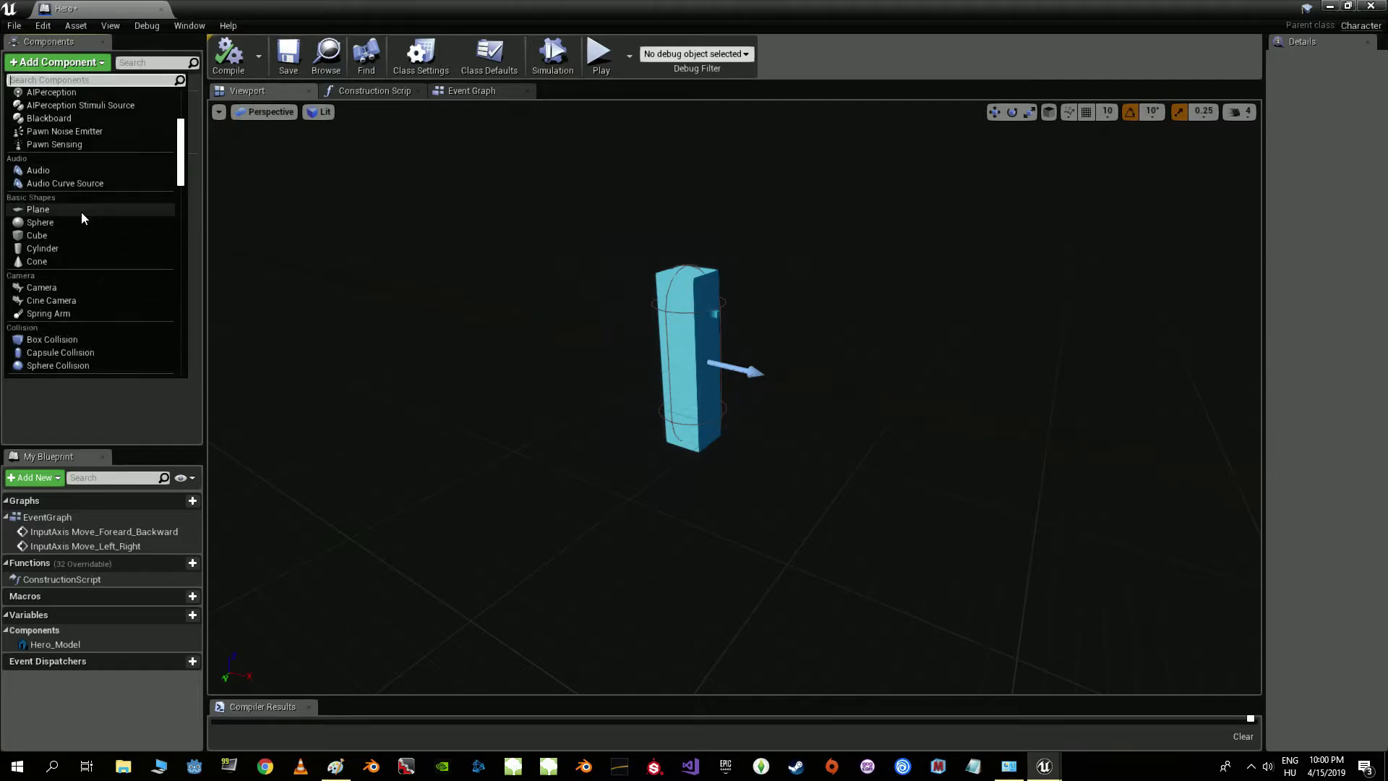
{"action": "scroll", "coordinate": [82, 215], "scroll_direction": "down", "scroll_amount": 3}
{"action": "scroll", "coordinate": [107, 242], "scroll_direction": "down", "scroll_amount": 3}
{"action": "scroll", "coordinate": [101, 240], "scroll_direction": "down", "scroll_amount": 3}
{"action": "scroll", "coordinate": [86, 238], "scroll_direction": "down", "scroll_amount": 3}
{"action": "scroll", "coordinate": [76, 235], "scroll_direction": "down", "scroll_amount": 6}
{"action": "scroll", "coordinate": [75, 236], "scroll_direction": "down", "scroll_amount": 3}
{"action": "scroll", "coordinate": [72, 246], "scroll_direction": "down", "scroll_amount": 3}
{"action": "scroll", "coordinate": [76, 245], "scroll_direction": "down", "scroll_amount": 3}
{"action": "scroll", "coordinate": [78, 247], "scroll_direction": "down", "scroll_amount": 3}
{"action": "scroll", "coordinate": [79, 245], "scroll_direction": "down", "scroll_amount": 3}
{"action": "scroll", "coordinate": [89, 250], "scroll_direction": "down", "scroll_amount": 3}
{"action": "scroll", "coordinate": [90, 250], "scroll_direction": "down", "scroll_amount": 3}
{"action": "scroll", "coordinate": [79, 253], "scroll_direction": "up", "scroll_amount": 5}
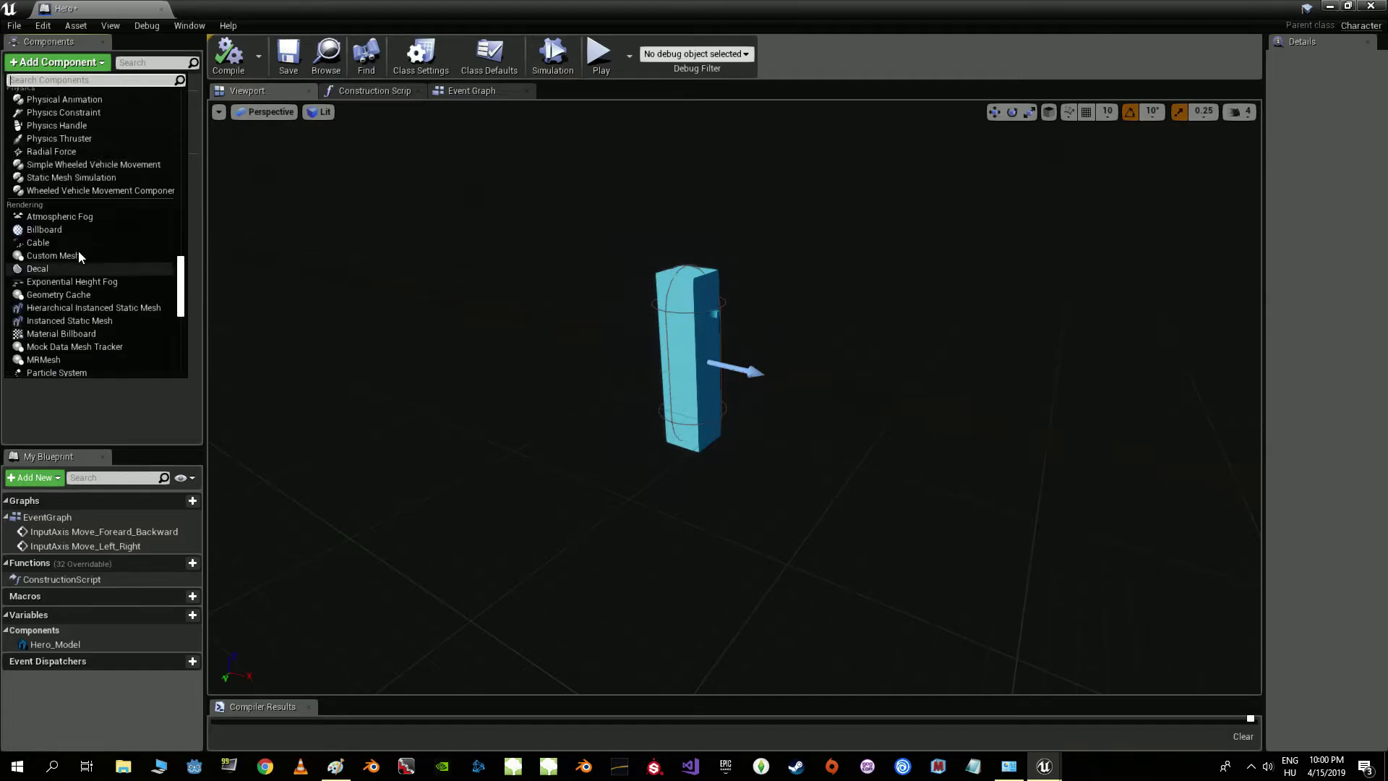
{"action": "scroll", "coordinate": [79, 251], "scroll_direction": "up", "scroll_amount": 5}
{"action": "scroll", "coordinate": [79, 251], "scroll_direction": "up", "scroll_amount": 5}
{"action": "scroll", "coordinate": [79, 252], "scroll_direction": "up", "scroll_amount": 5}
{"action": "scroll", "coordinate": [78, 250], "scroll_direction": "up", "scroll_amount": 5}
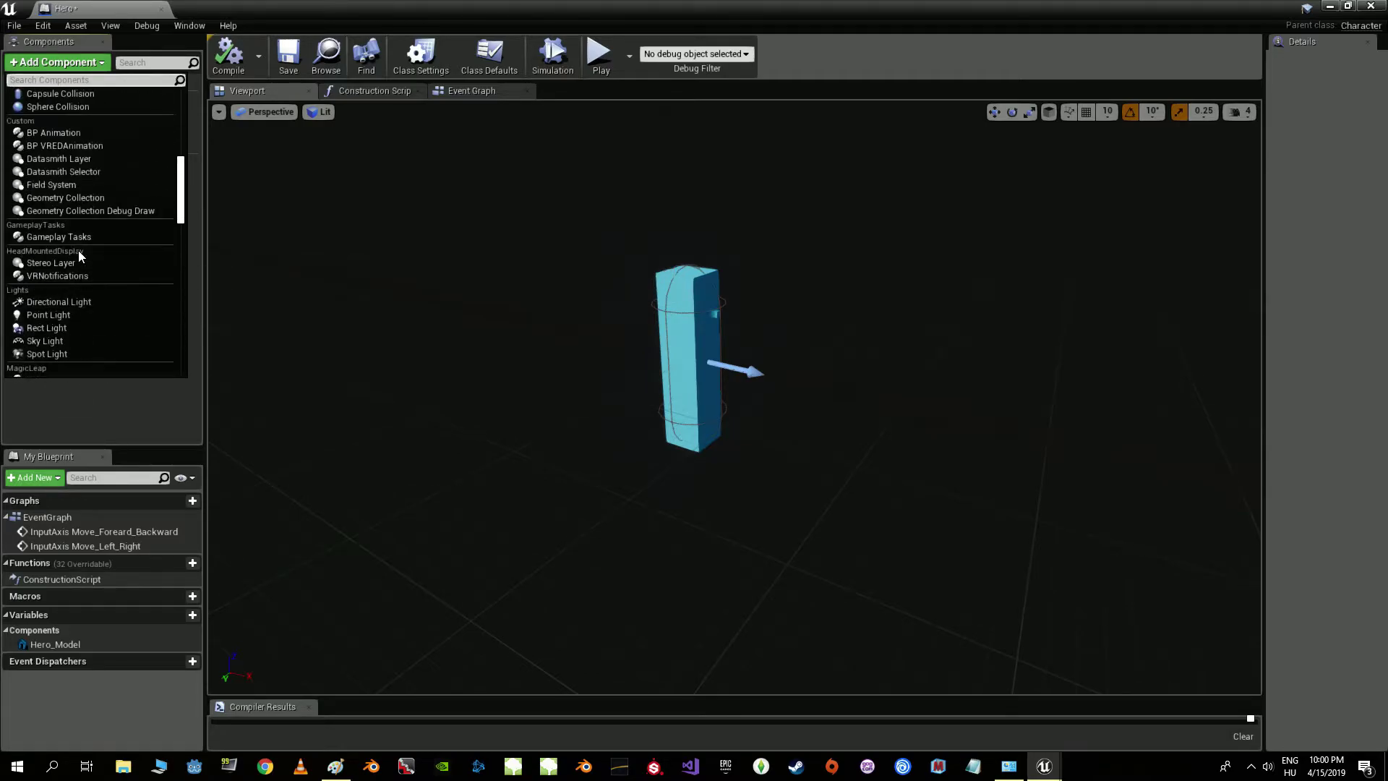
{"action": "scroll", "coordinate": [84, 265], "scroll_direction": "up", "scroll_amount": 5}
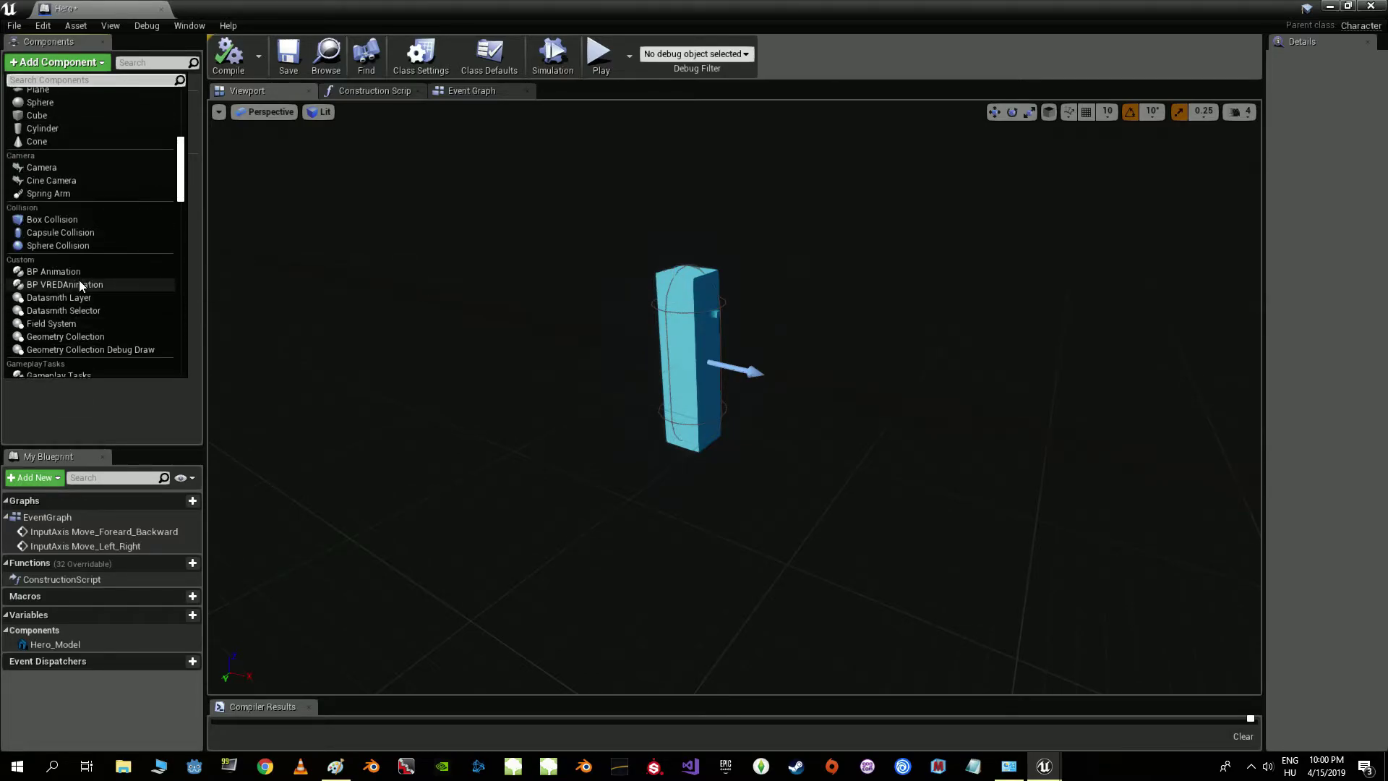
{"action": "left_click", "coordinate": [63, 196]}
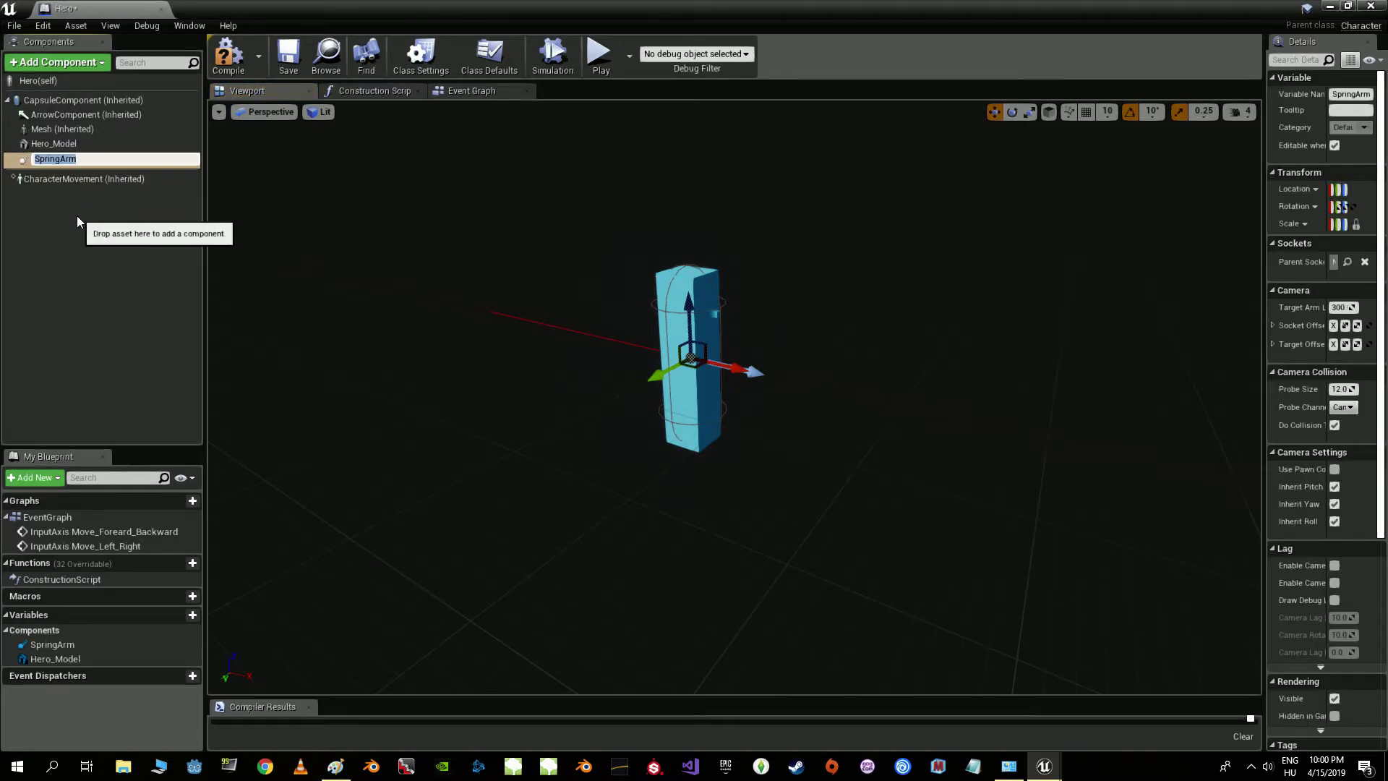
{"action": "type", "text": "Camer"}
{"action": "type", "text": "a_Boom"}
{"action": "key", "text": "Return"}
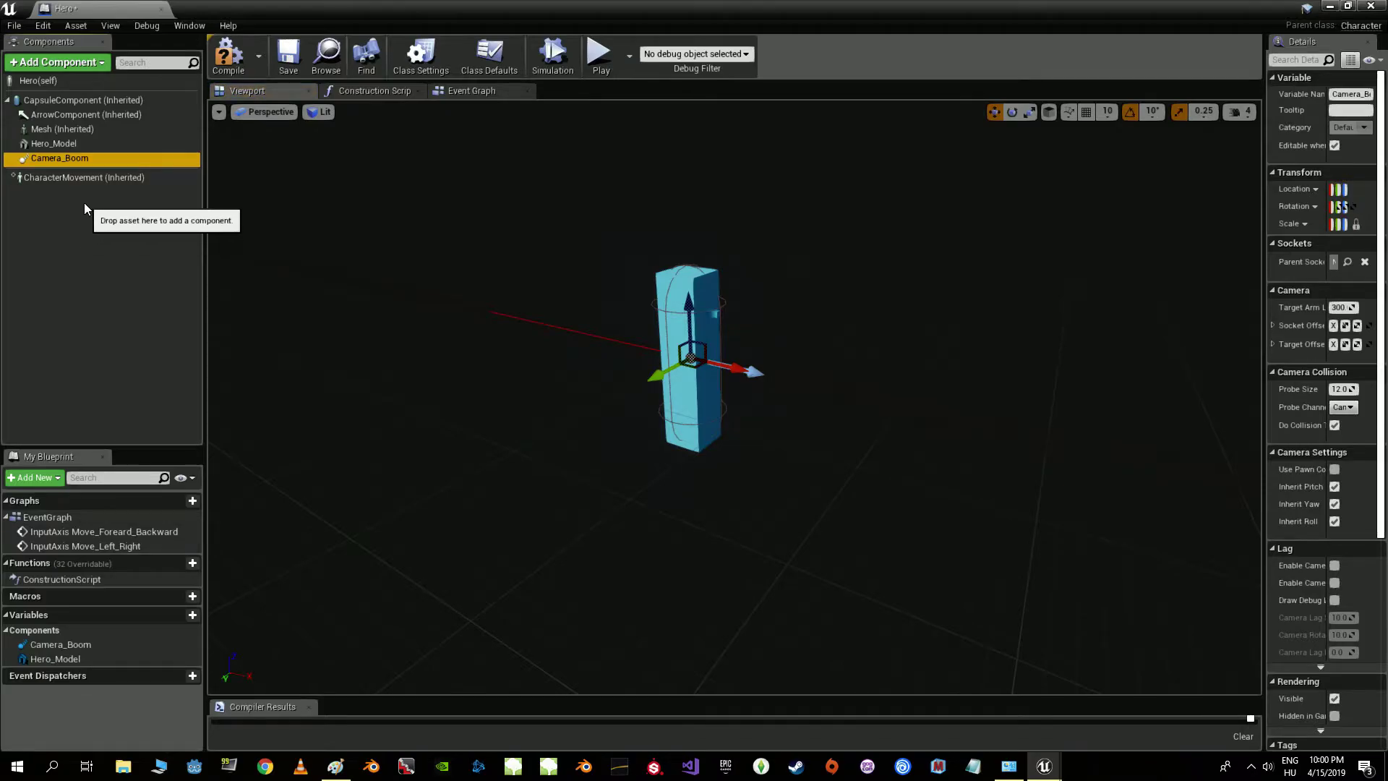
{"action": "left_click", "coordinate": [71, 65]}
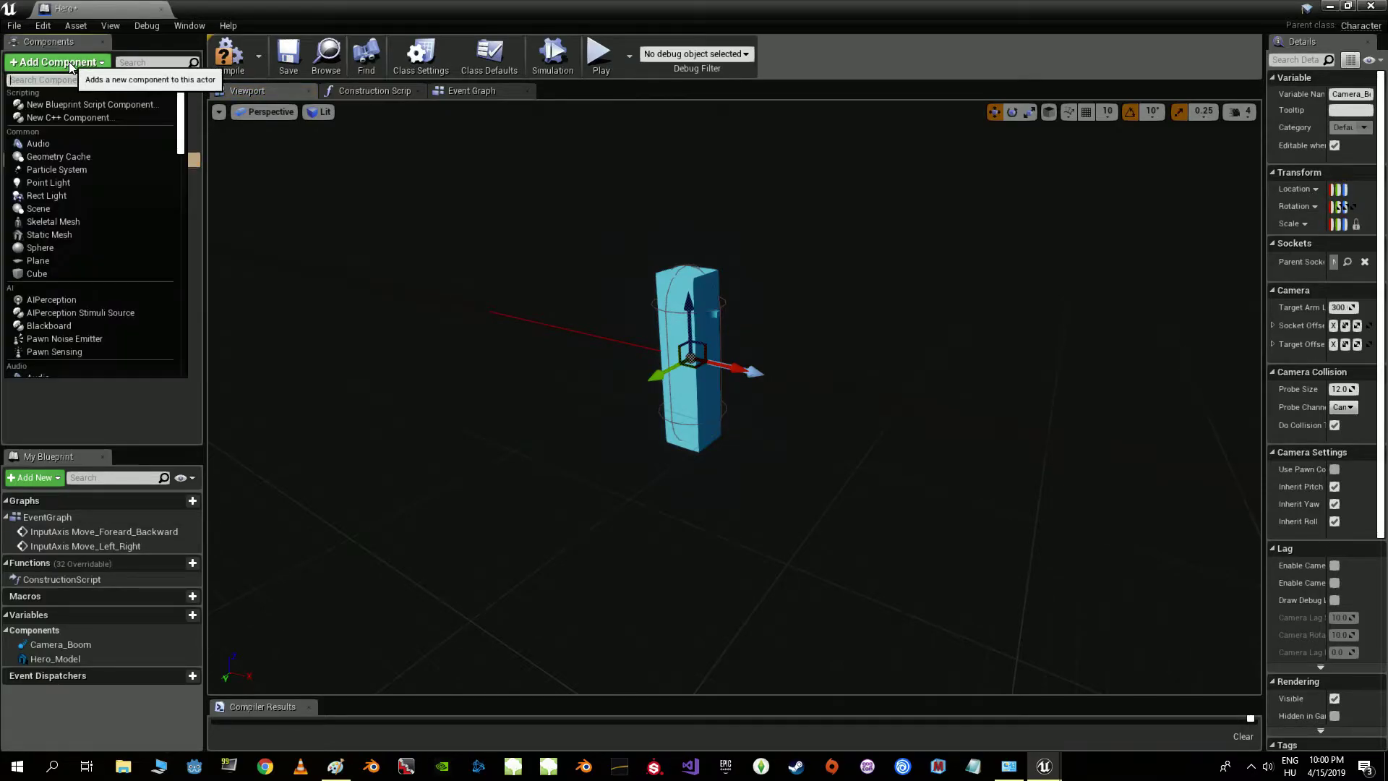
- Add a Camera component as a child of Camera_Boom
{"action": "type", "text": "camera"}
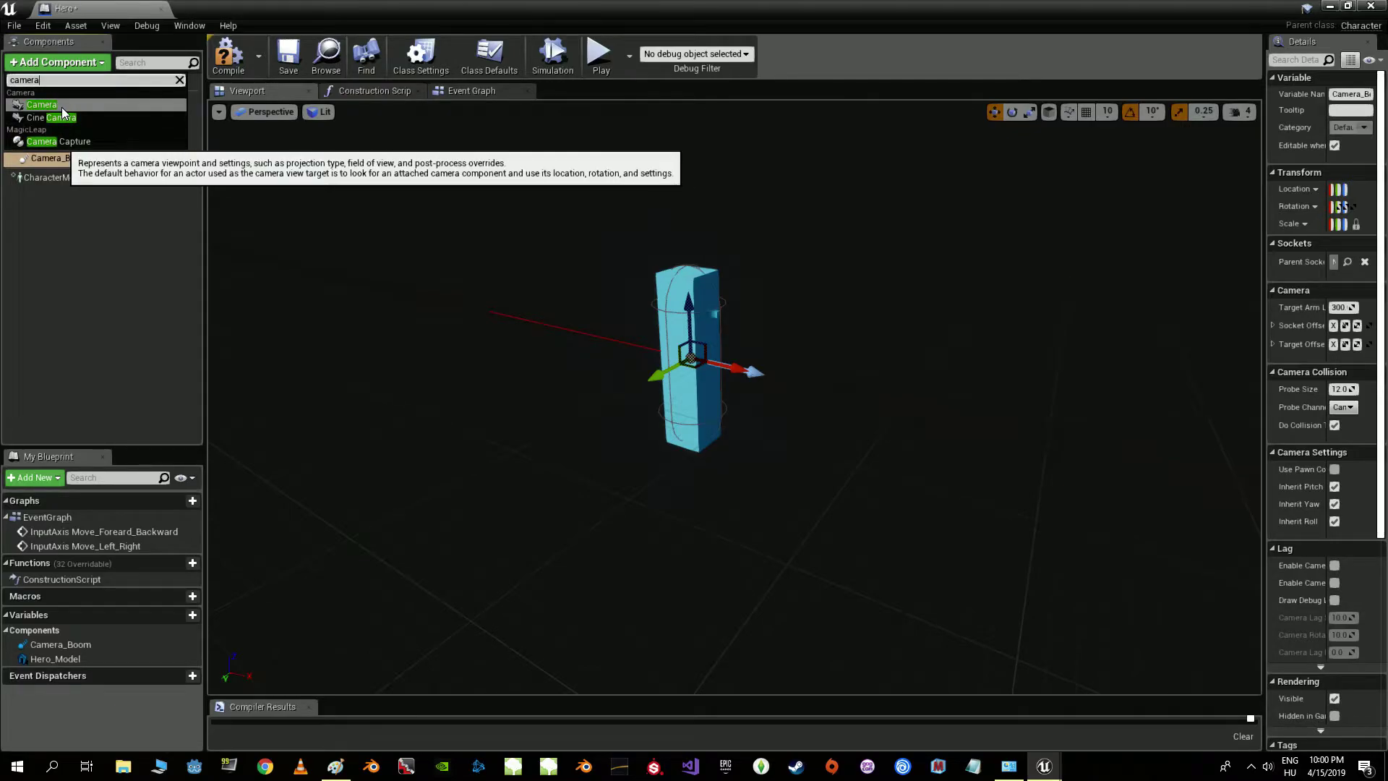
{"action": "left_click", "coordinate": [62, 106]}
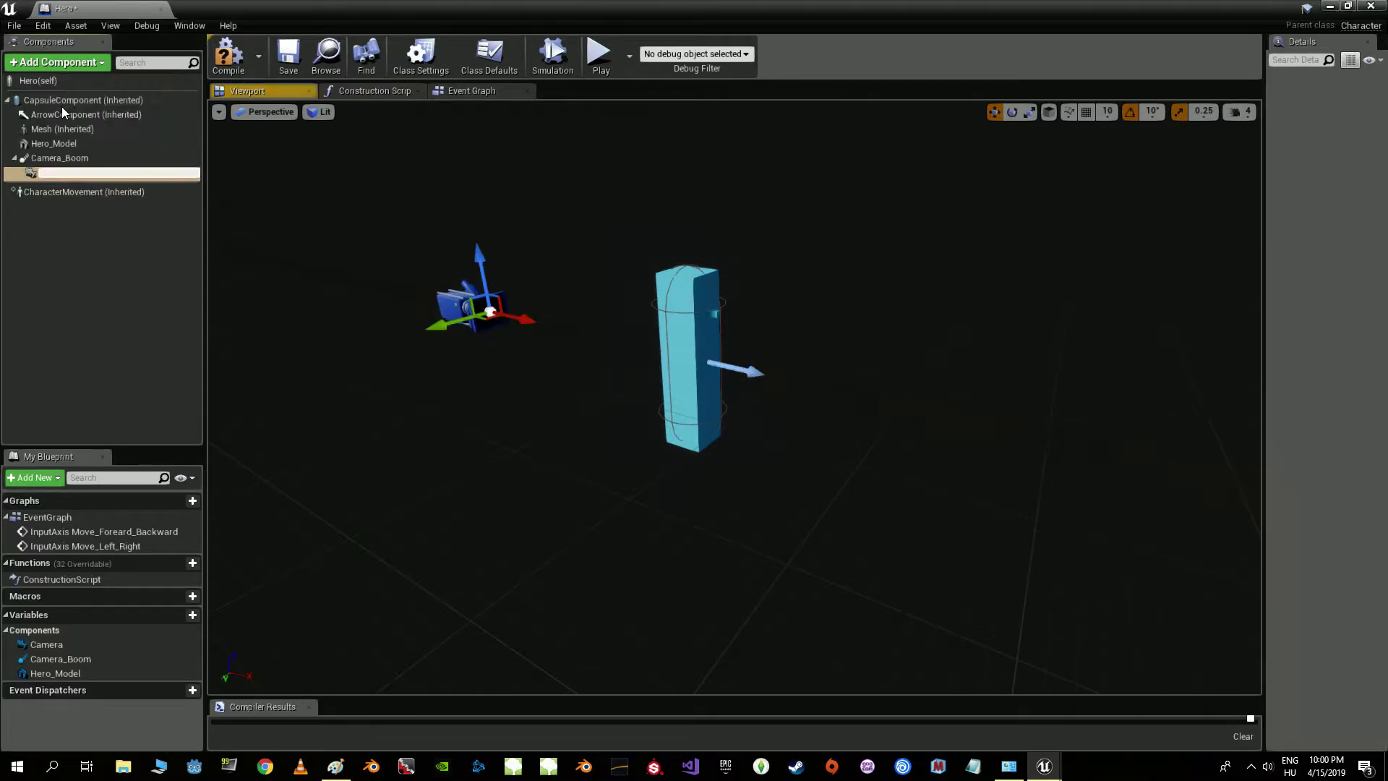
{"action": "left_click", "coordinate": [76, 237]}
{"action": "left_click", "coordinate": [16, 158]}
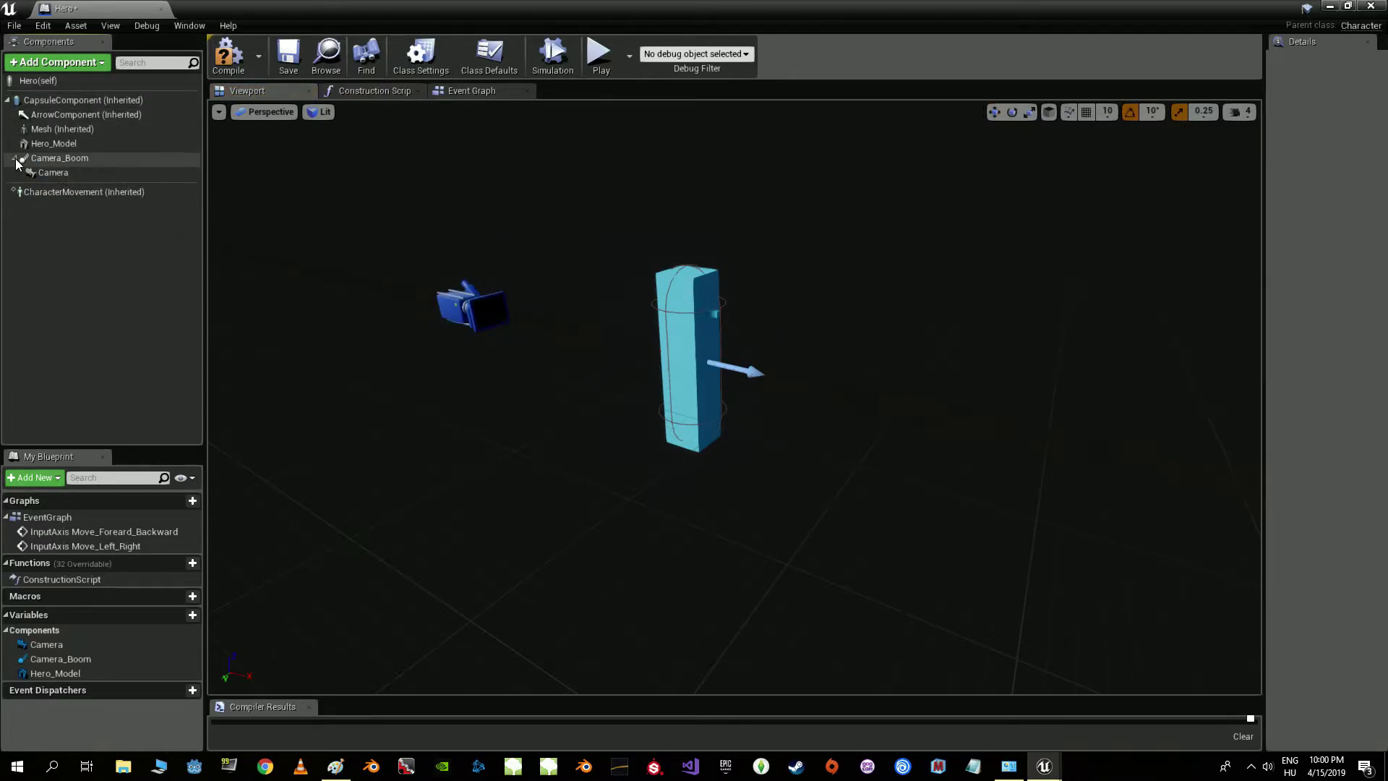
{"action": "left_click", "coordinate": [15, 158]}
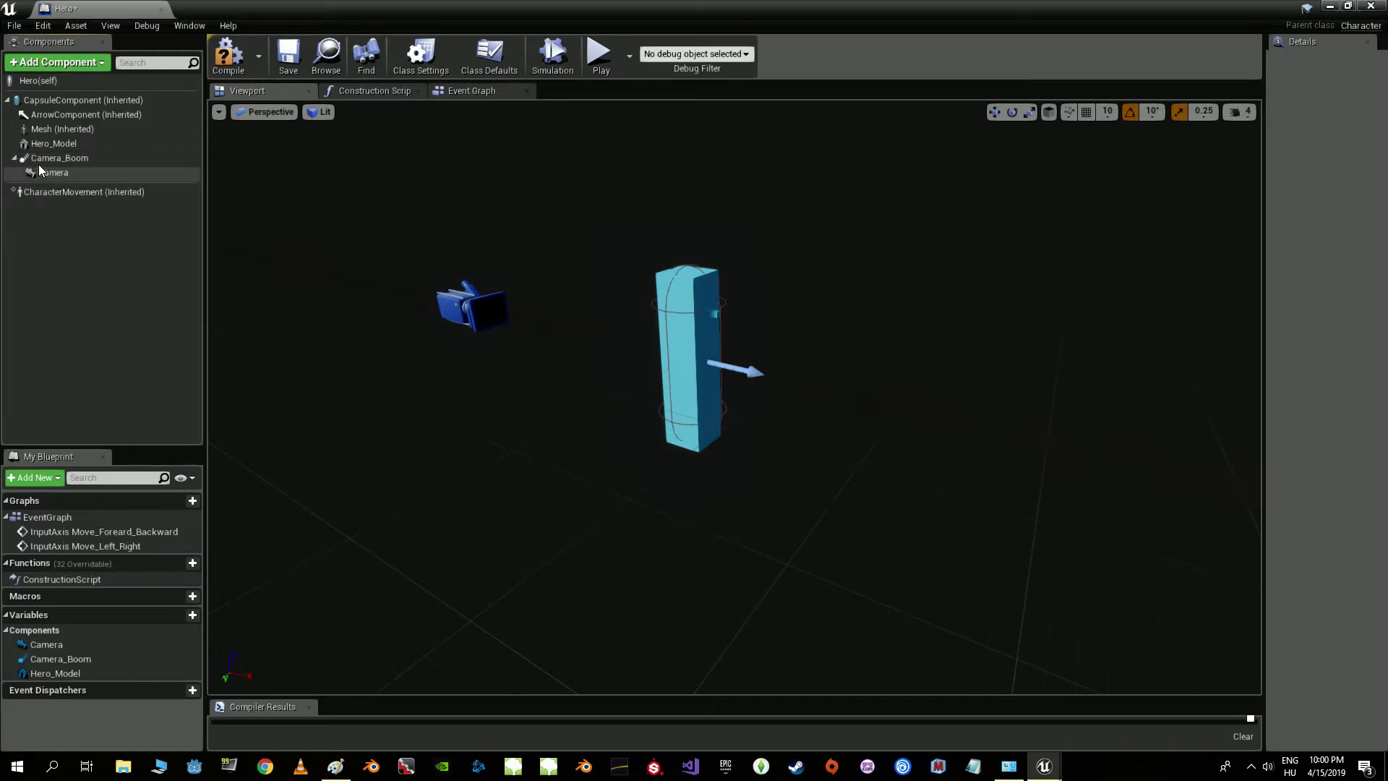
- Move the new camera back behind the character and up above it
{"action": "left_click_drag", "start_coordinate": [369, 295], "coordinate": [329, 327]}
{"action": "left_click", "coordinate": [546, 331]}
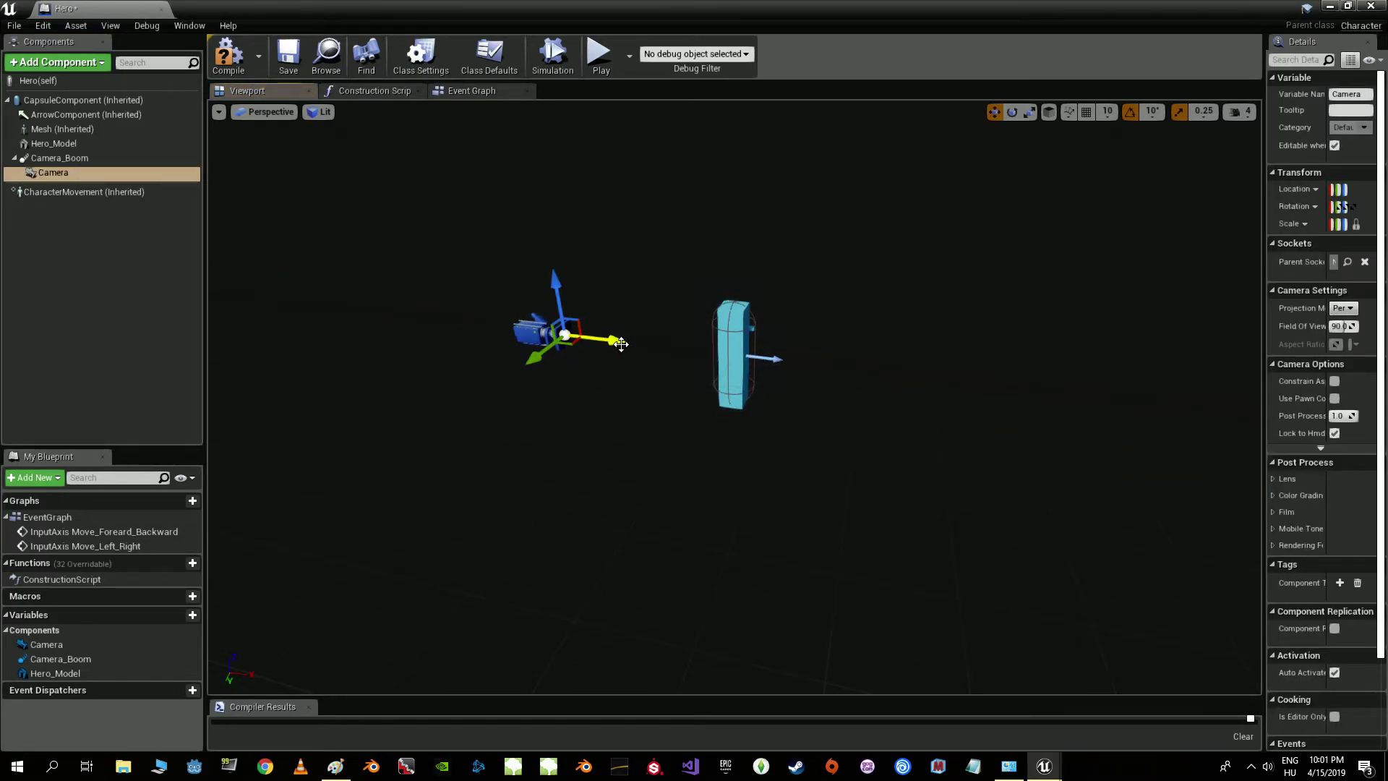
{"action": "left_click_drag", "start_coordinate": [621, 343], "coordinate": [401, 316]}
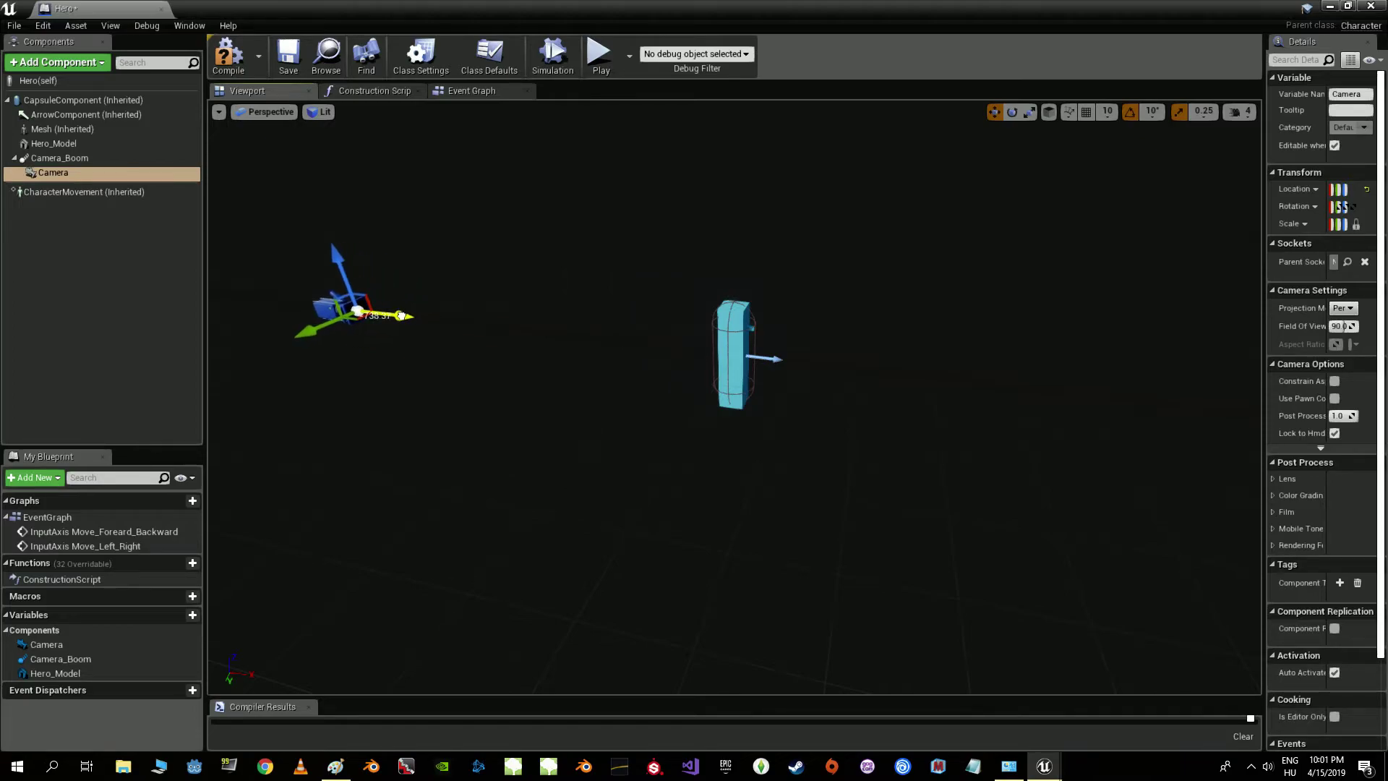
{"action": "left_click_drag", "start_coordinate": [405, 340], "coordinate": [340, 289]}
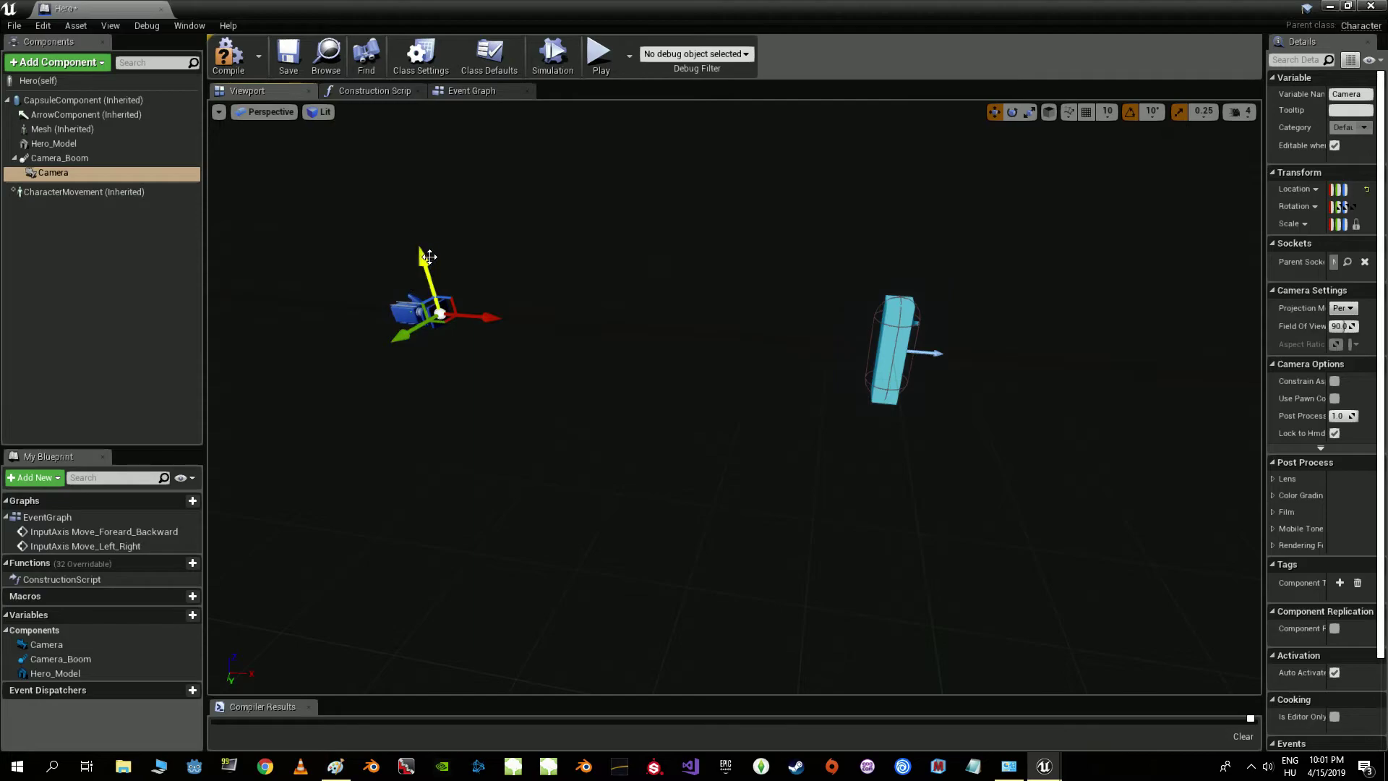
{"action": "left_click_drag", "start_coordinate": [423, 258], "coordinate": [416, 226]}
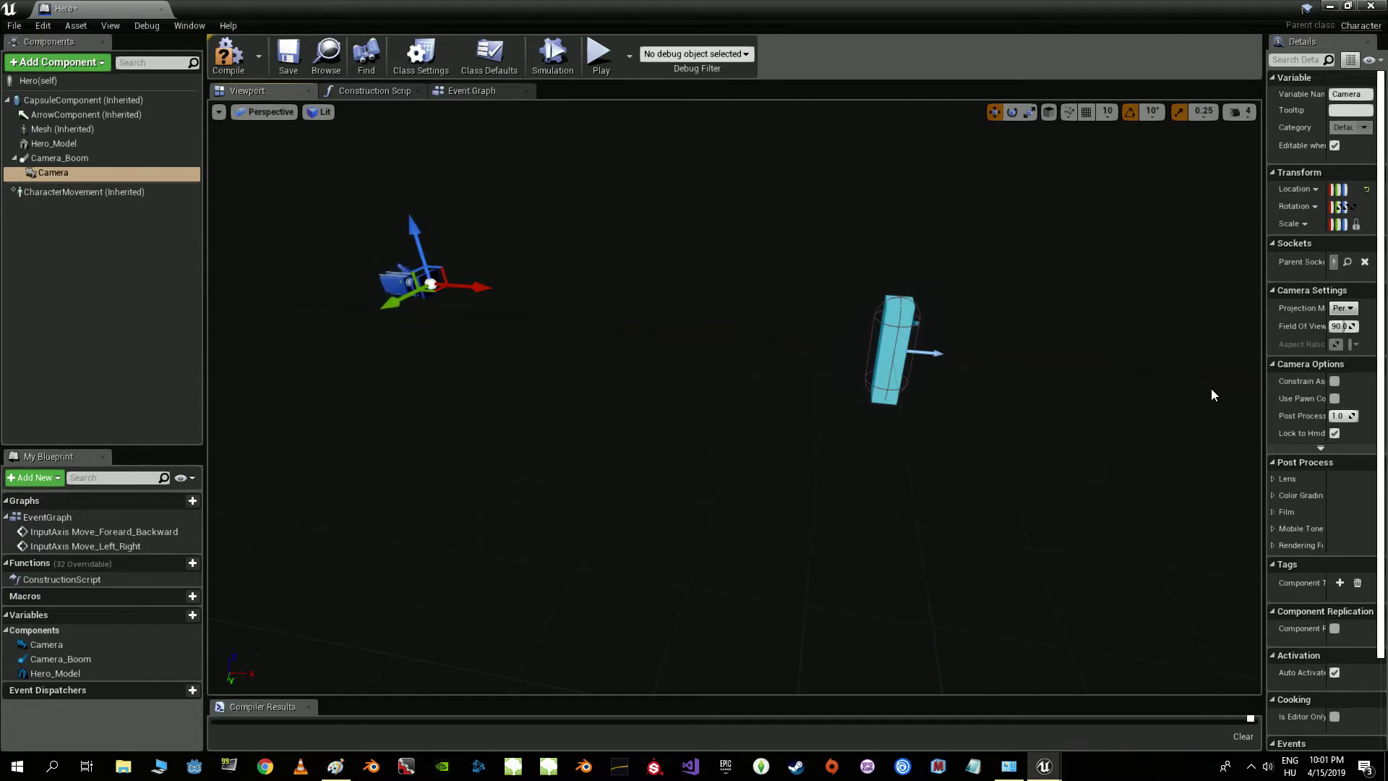
- Enable Use Pawn Control Rotation on Camera_Boom and compile the Hero blueprint
{"action": "left_click_drag", "start_coordinate": [1264, 385], "coordinate": [1060, 387]}
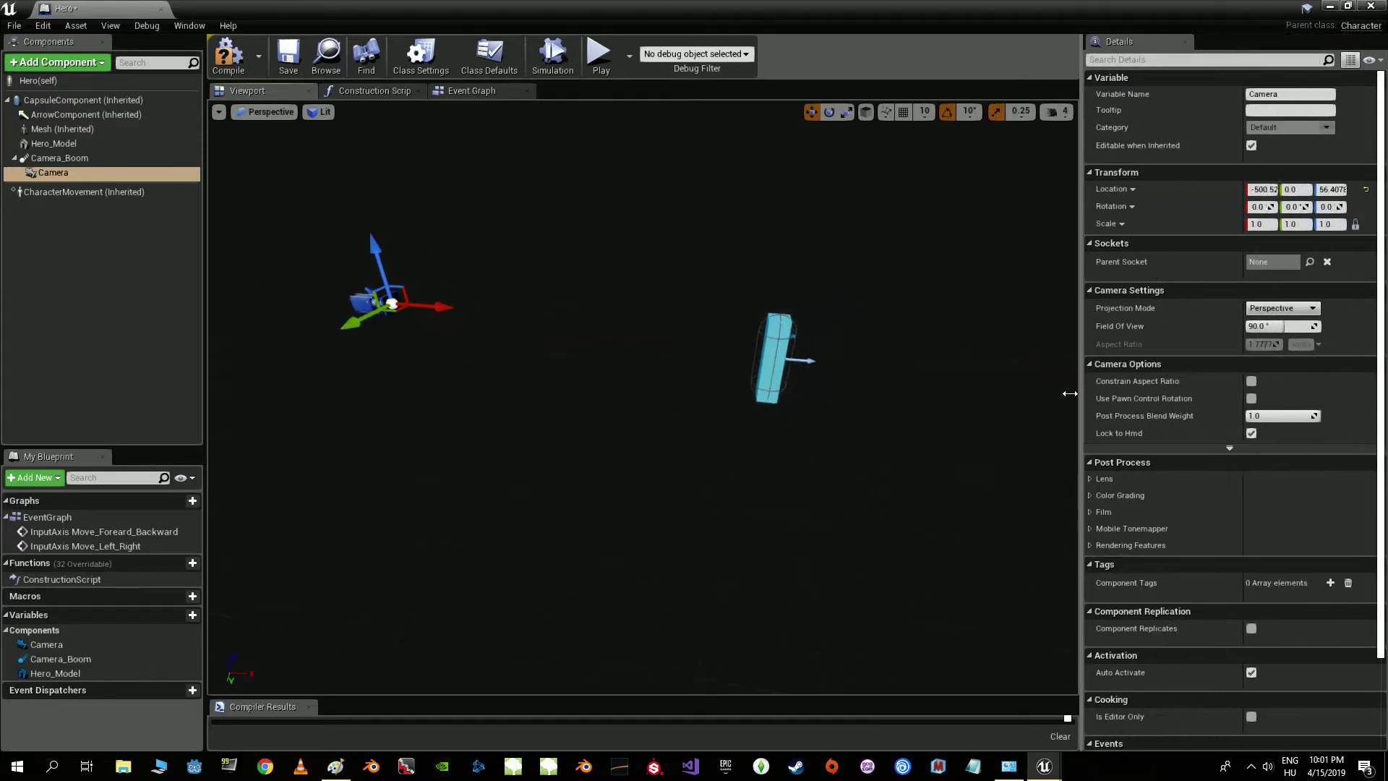
{"action": "left_click", "coordinate": [84, 160]}
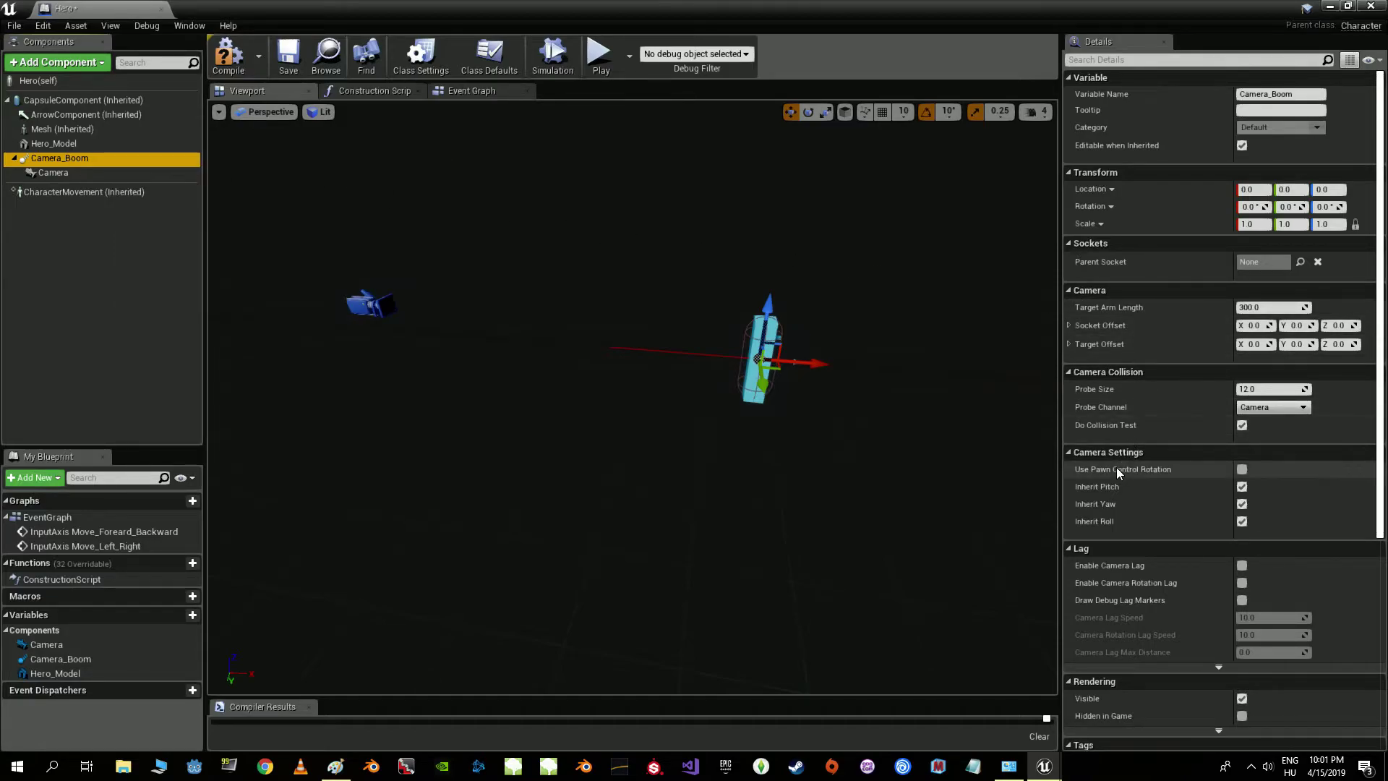
{"action": "mouse_move", "coordinate": [1125, 471]}
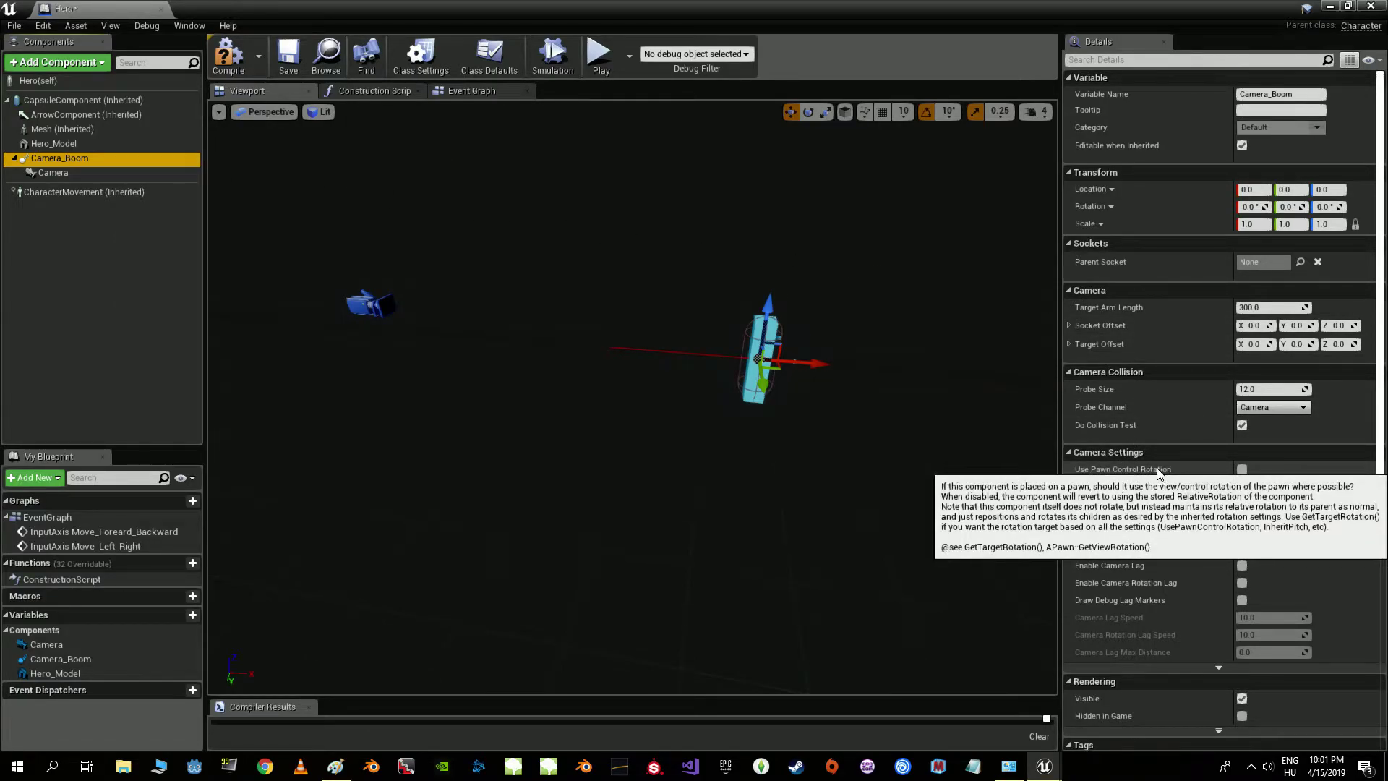
{"action": "left_click", "coordinate": [1243, 470]}
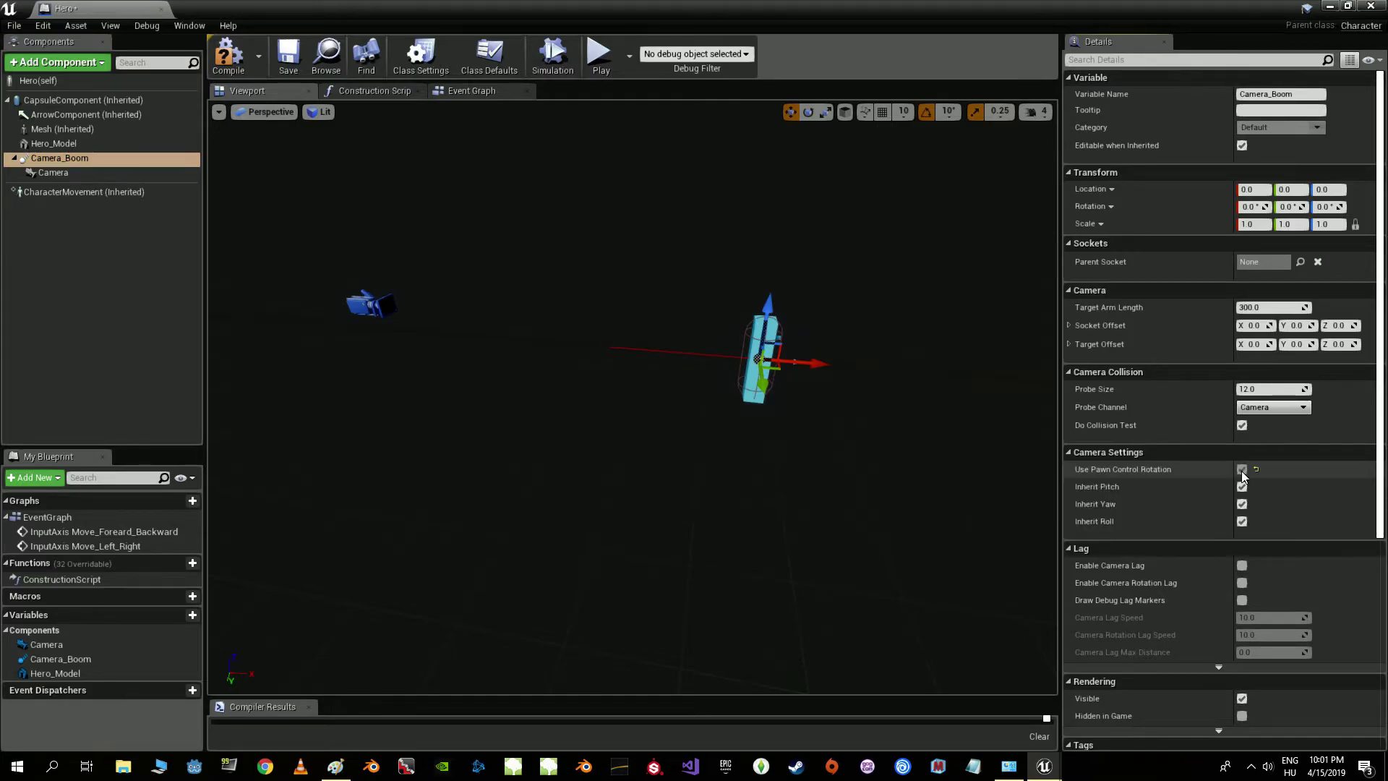
{"action": "left_click", "coordinate": [229, 57]}
{"action": "left_click", "coordinate": [488, 90]}
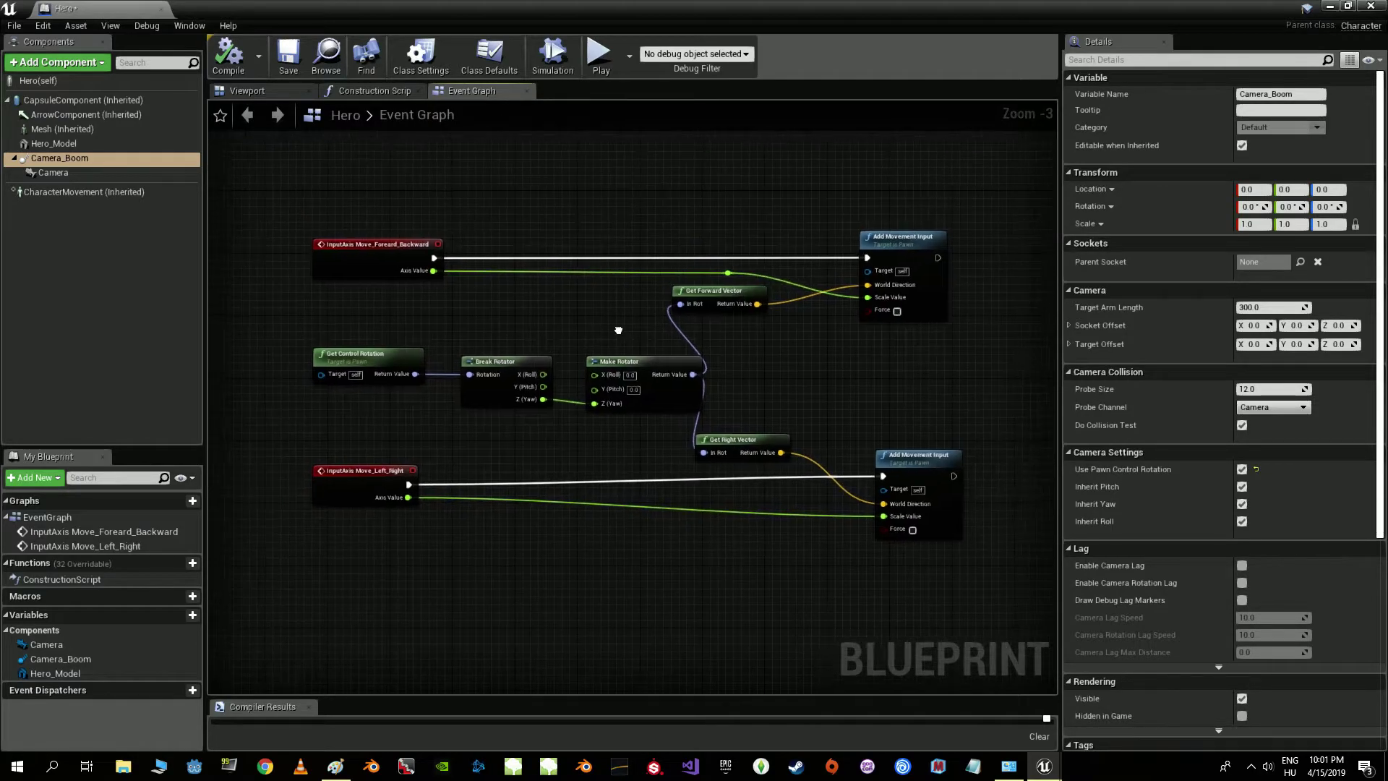
- Select all the movement input nodes and wrap them in one 'Comment' box
{"action": "left_click_drag", "start_coordinate": [478, 360], "coordinate": [996, 611]}
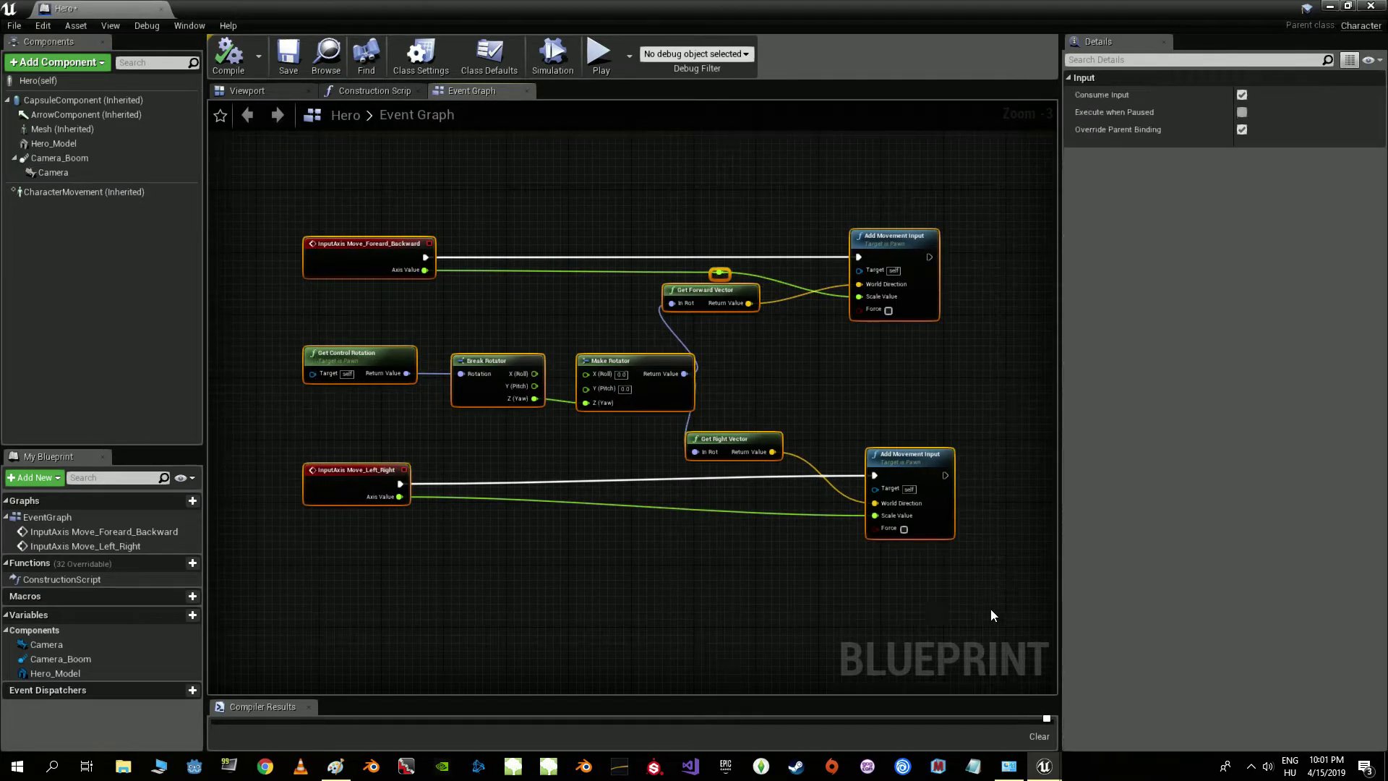
{"action": "key", "text": "c"}
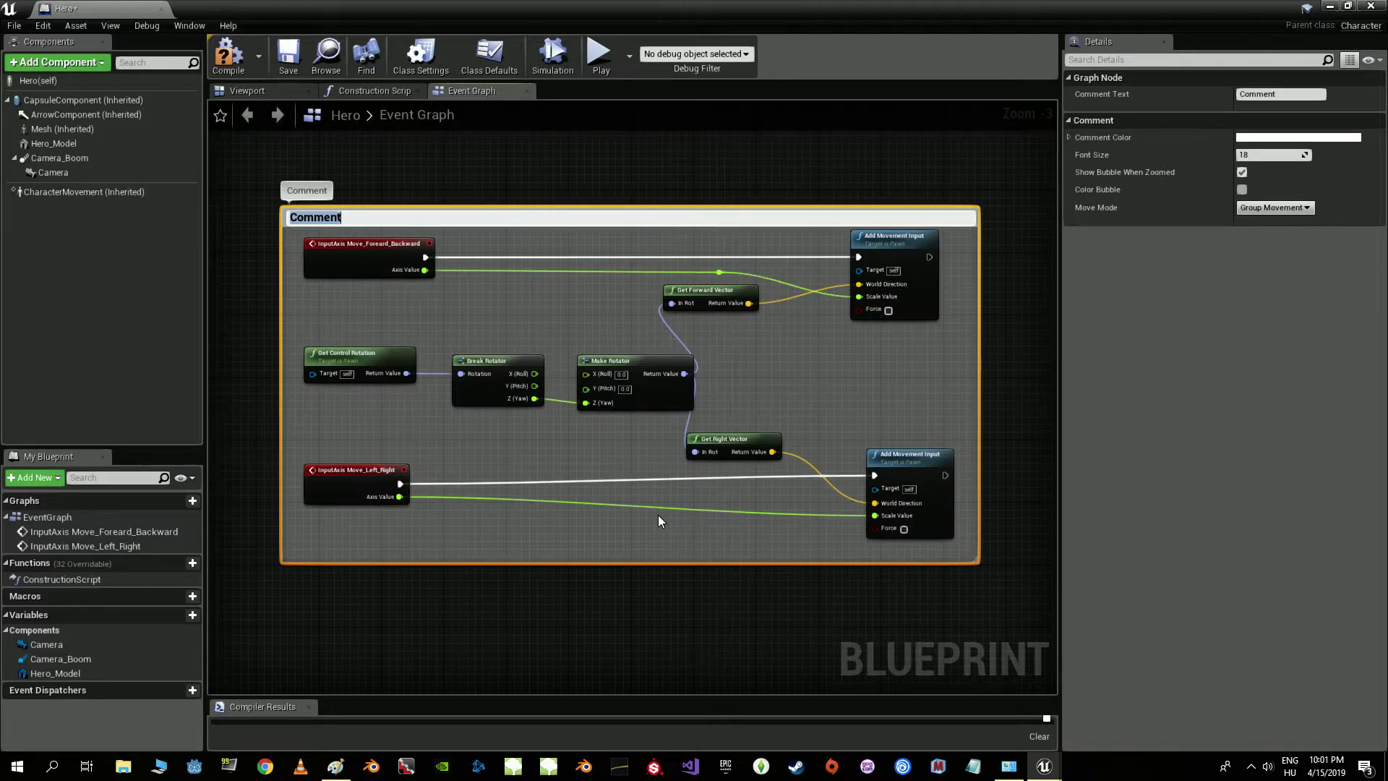
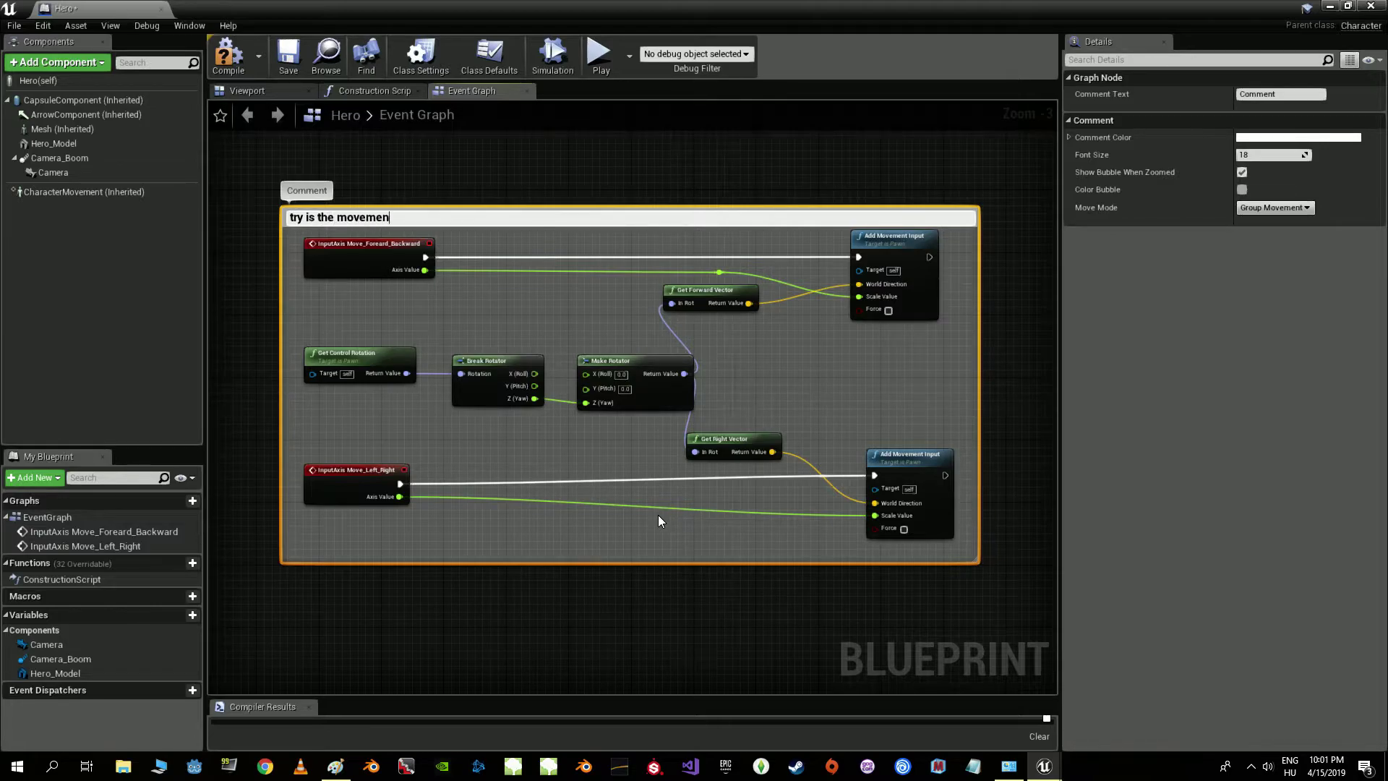
- Confirm the comment title, compile the Hero blueprint, and return to the level editor
{"action": "key", "text": "Return"}
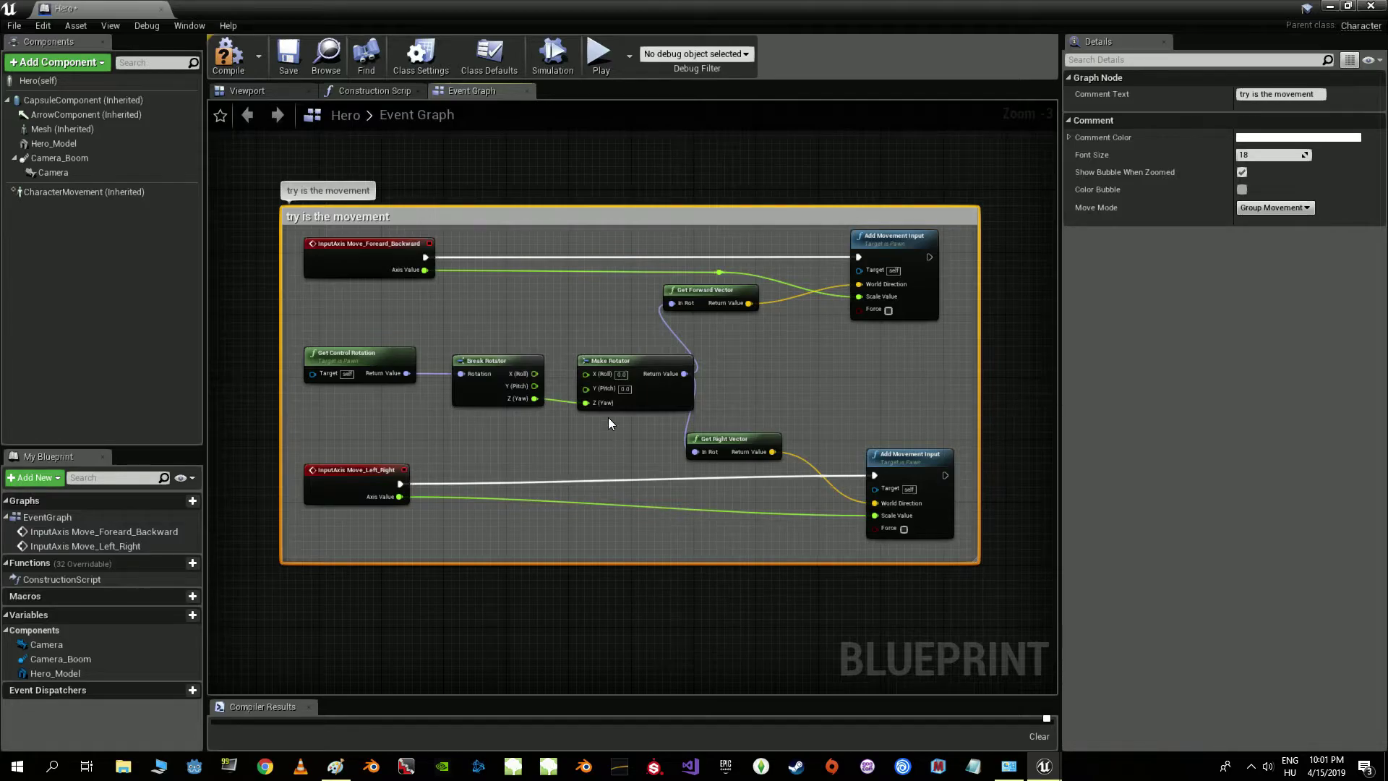
{"action": "left_click", "coordinate": [230, 64]}
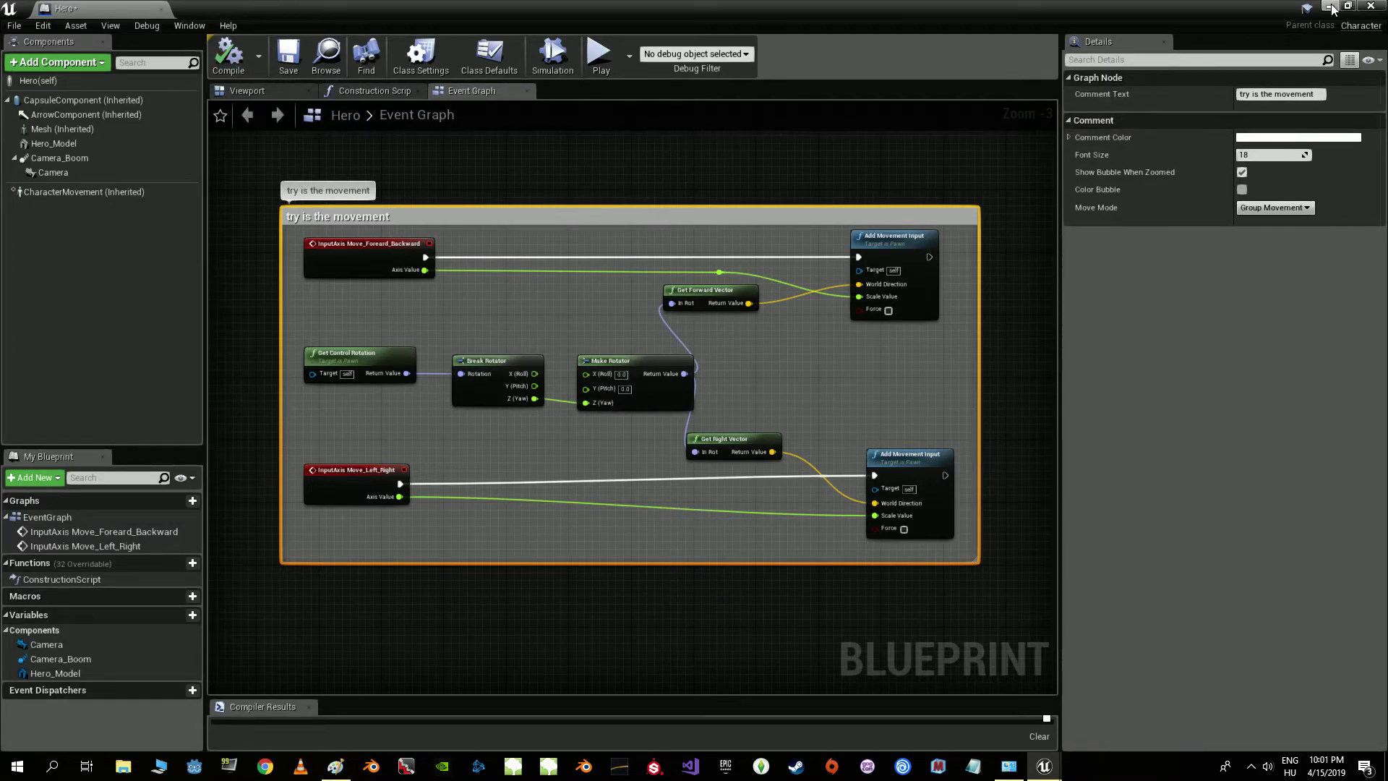
{"action": "left_click", "coordinate": [1332, 7]}
- Place the Hero in the level and run a quick play test
{"action": "left_click_drag", "start_coordinate": [293, 651], "coordinate": [508, 427]}
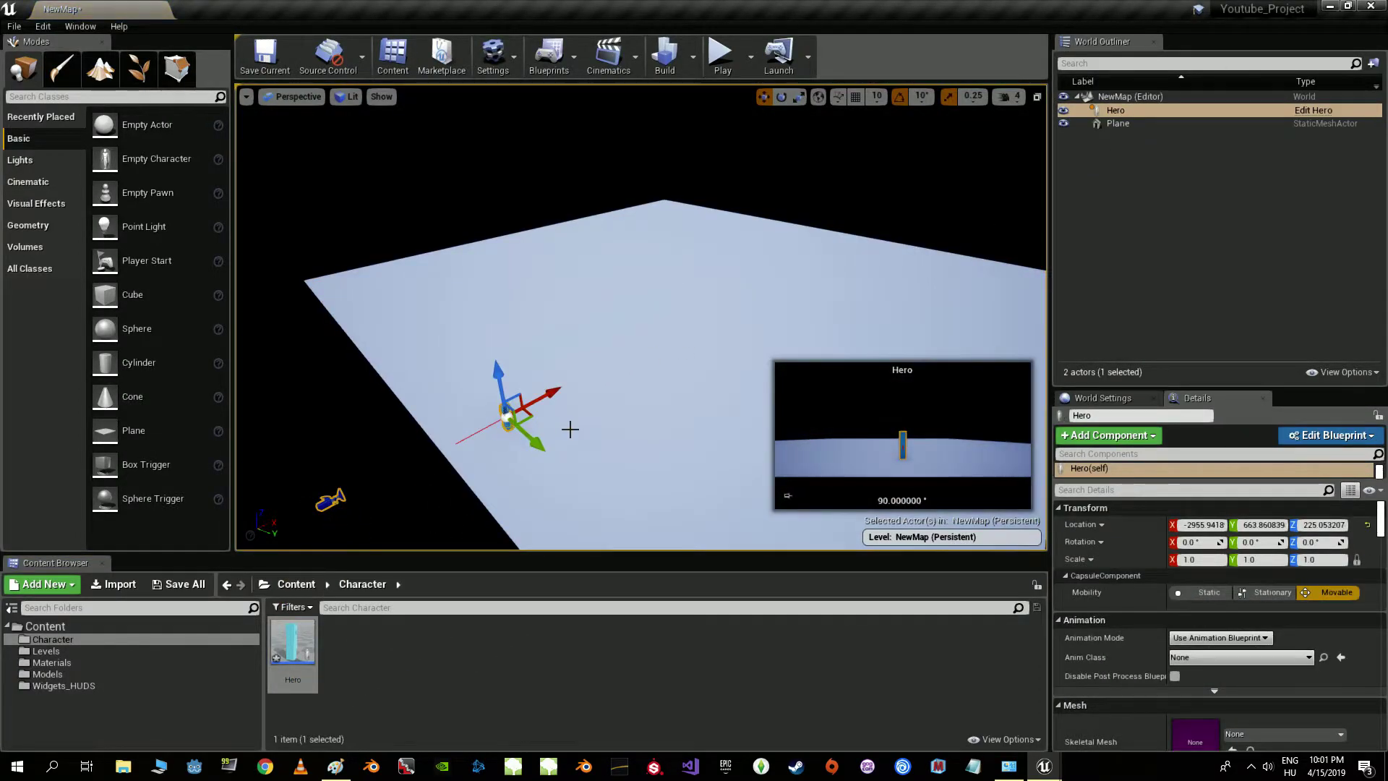
{"action": "left_click", "coordinate": [720, 56]}
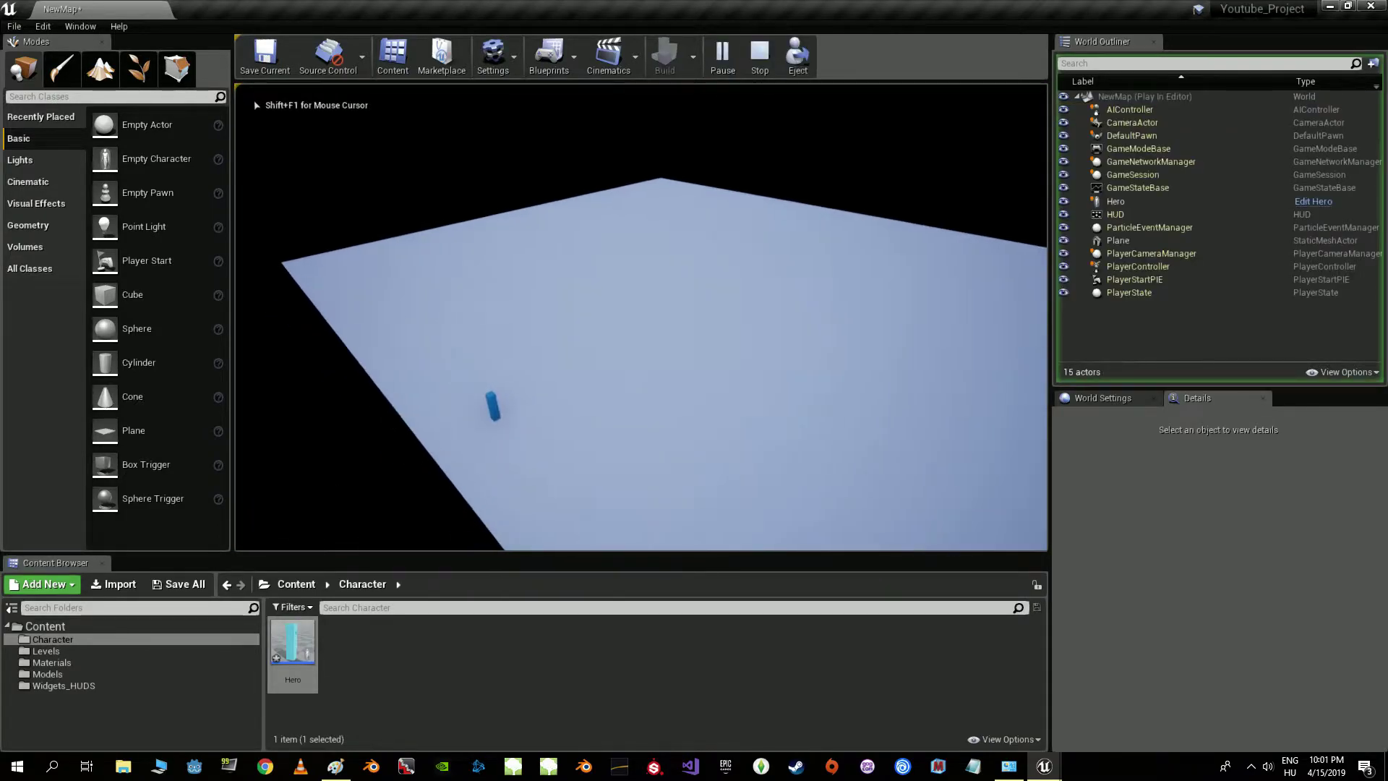
{"action": "key", "text": "Escape"}
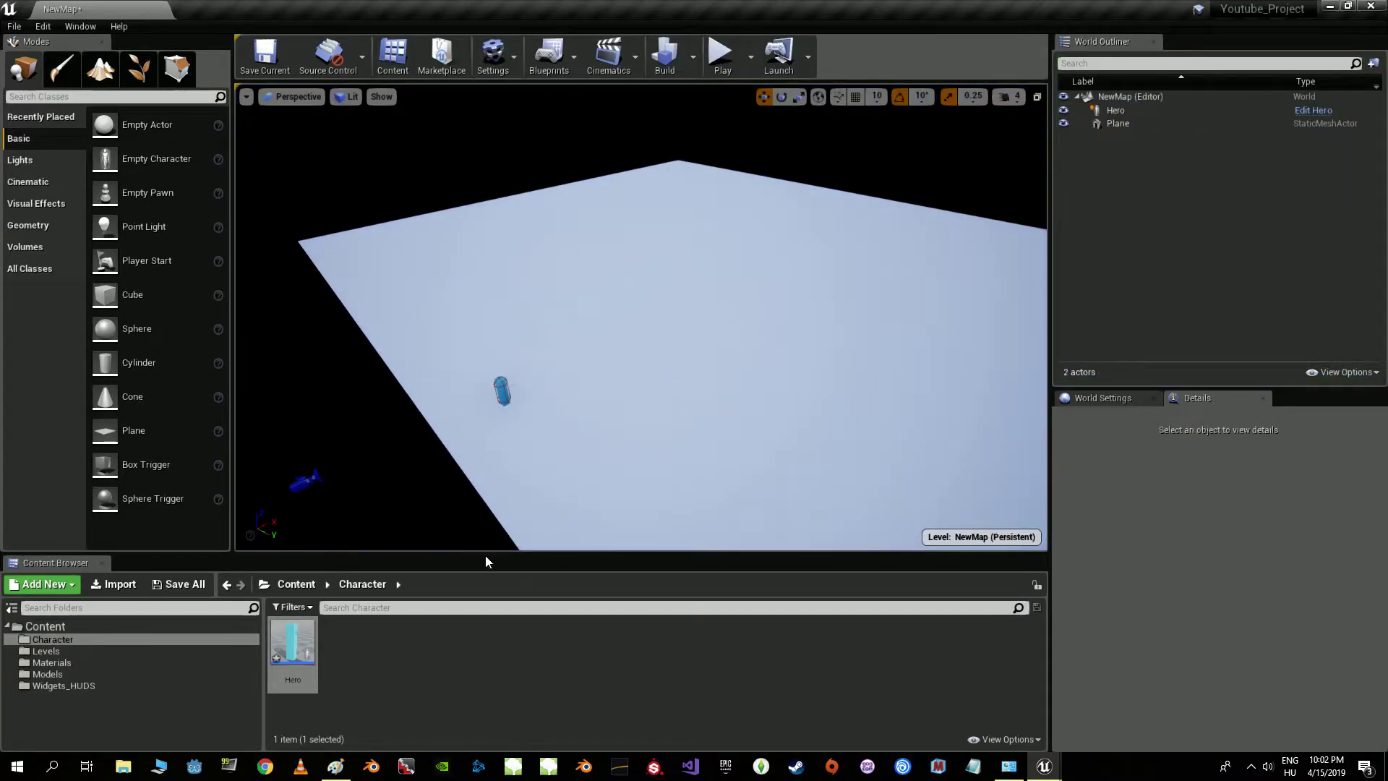
- Retitle the Hero blueprint's movement comment to 'sorry', recompile, and return to the level
{"action": "double_click", "coordinate": [295, 644]}
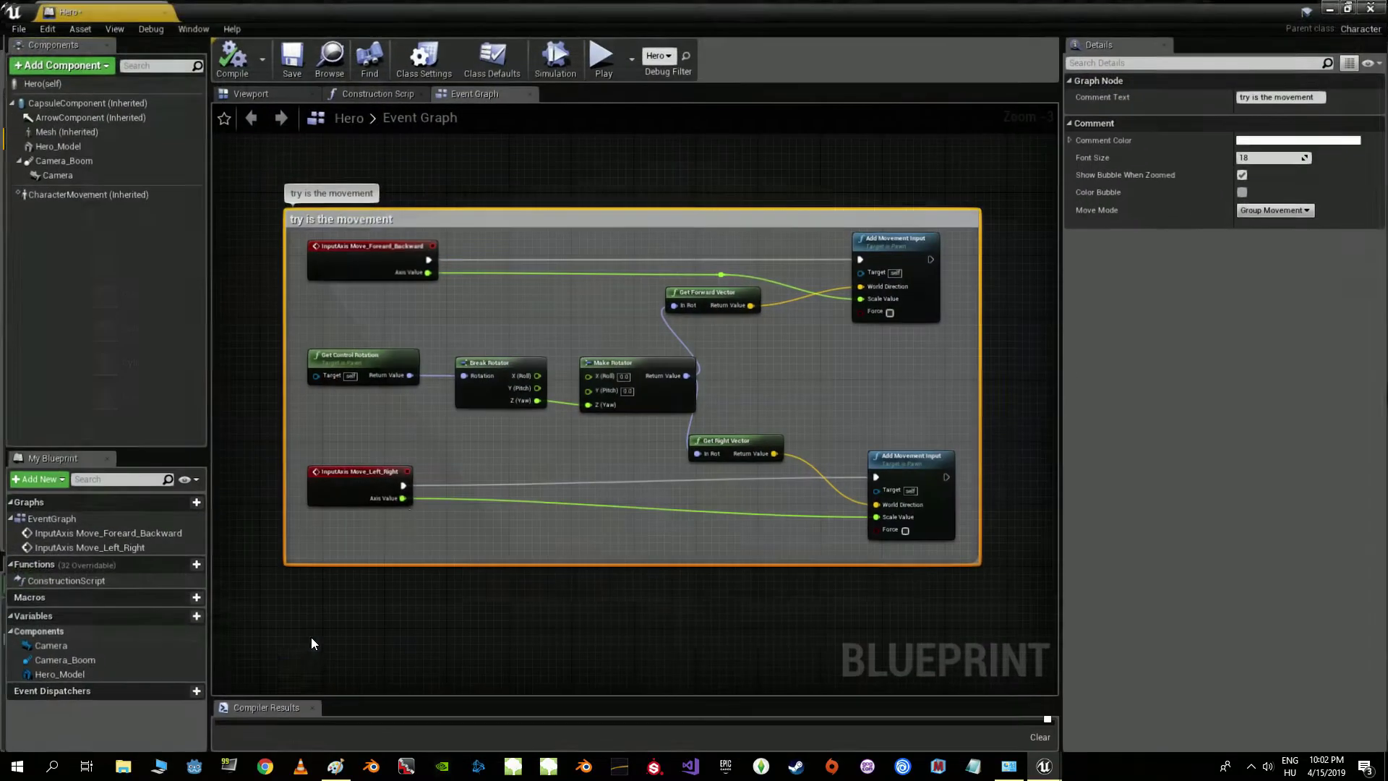
{"action": "double_click", "coordinate": [389, 215]}
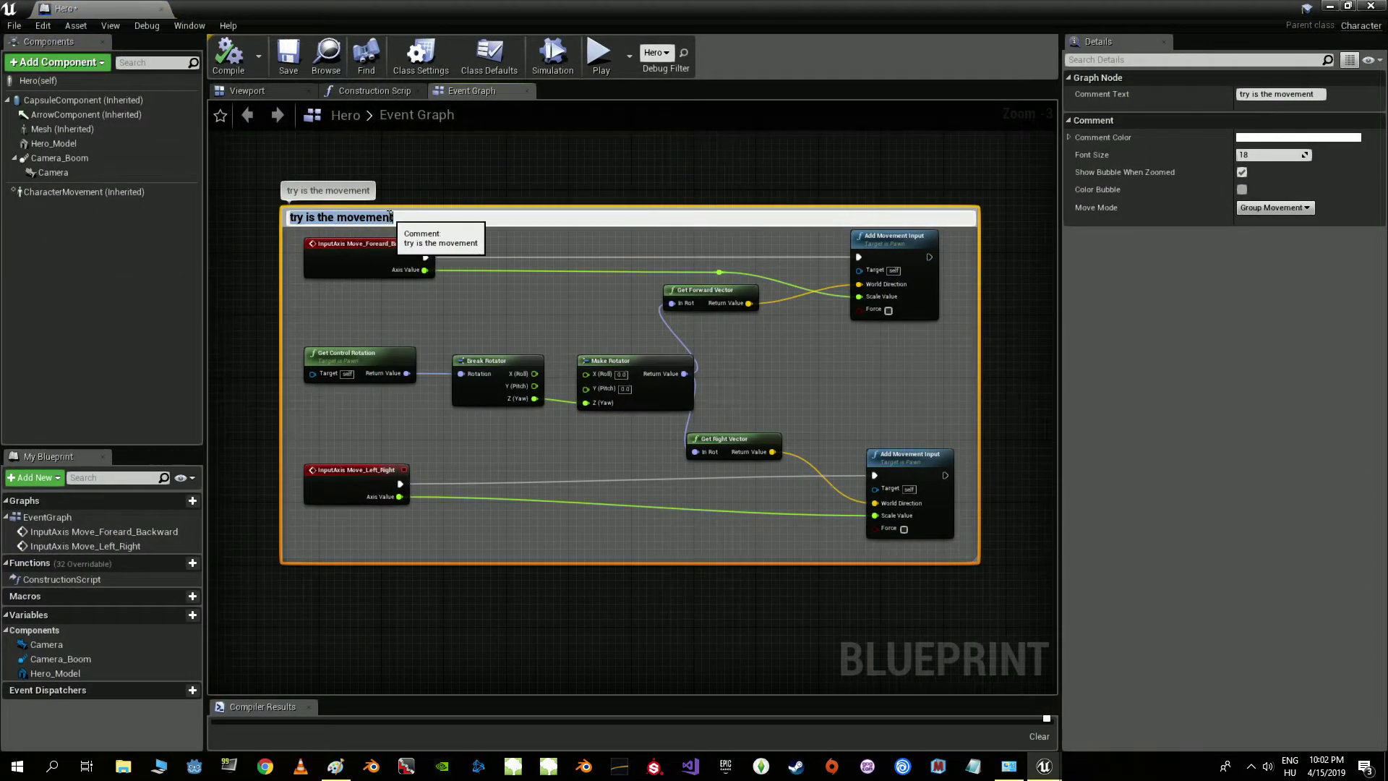
{"action": "type", "text": "sorry"}
{"action": "key", "text": "Return"}
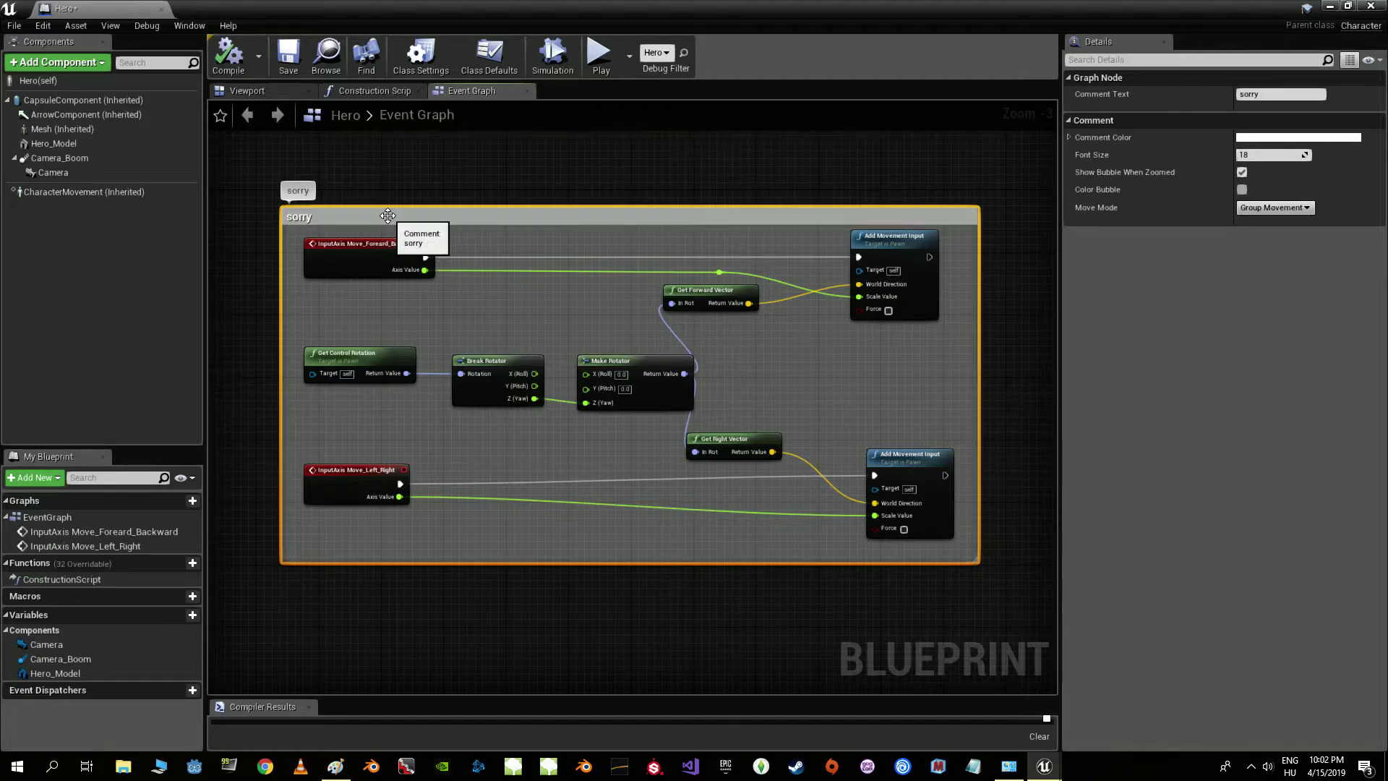
{"action": "left_click", "coordinate": [229, 62]}
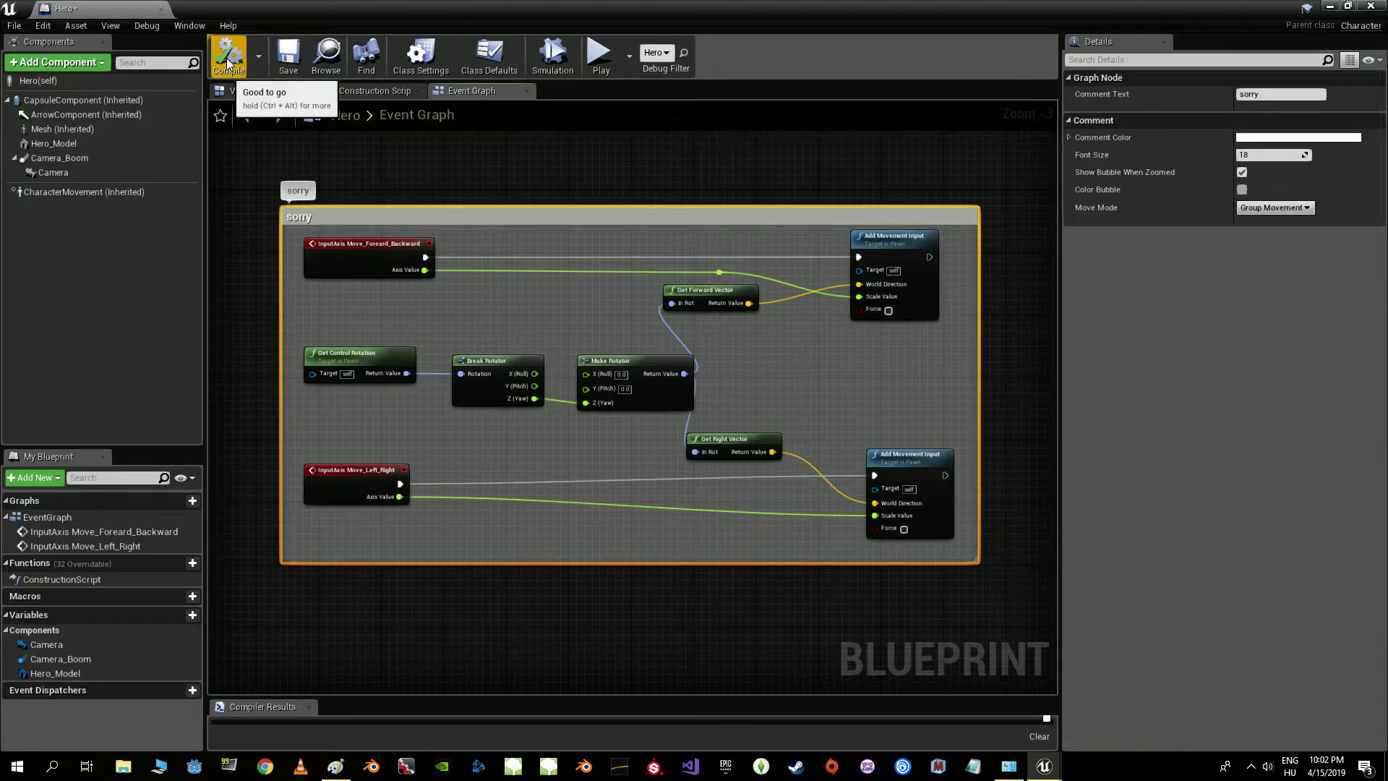
{"action": "left_click", "coordinate": [1330, 6]}
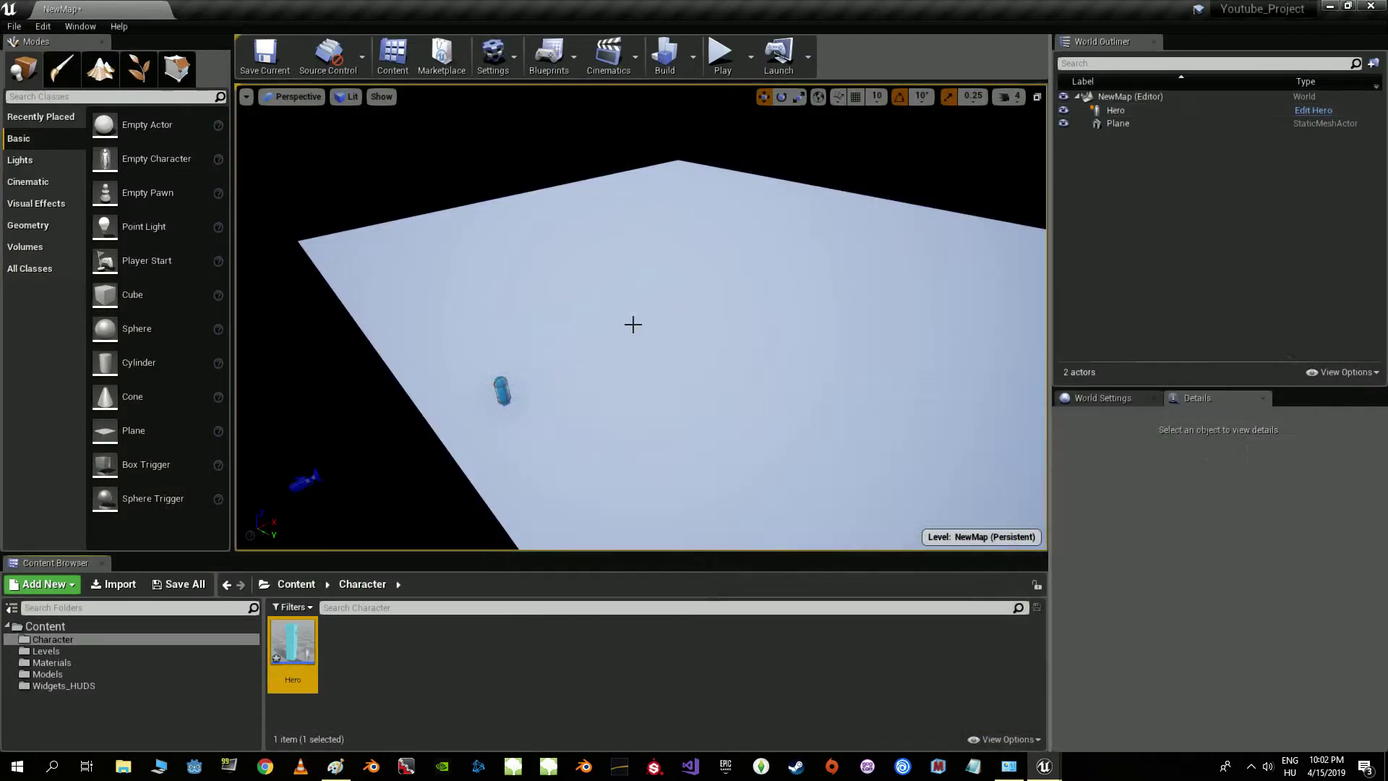
- Set the placed Hero actor's Auto Receive Input to Player 0, then bring up the Content Browser's new-asset menu
{"action": "left_click", "coordinate": [522, 389]}
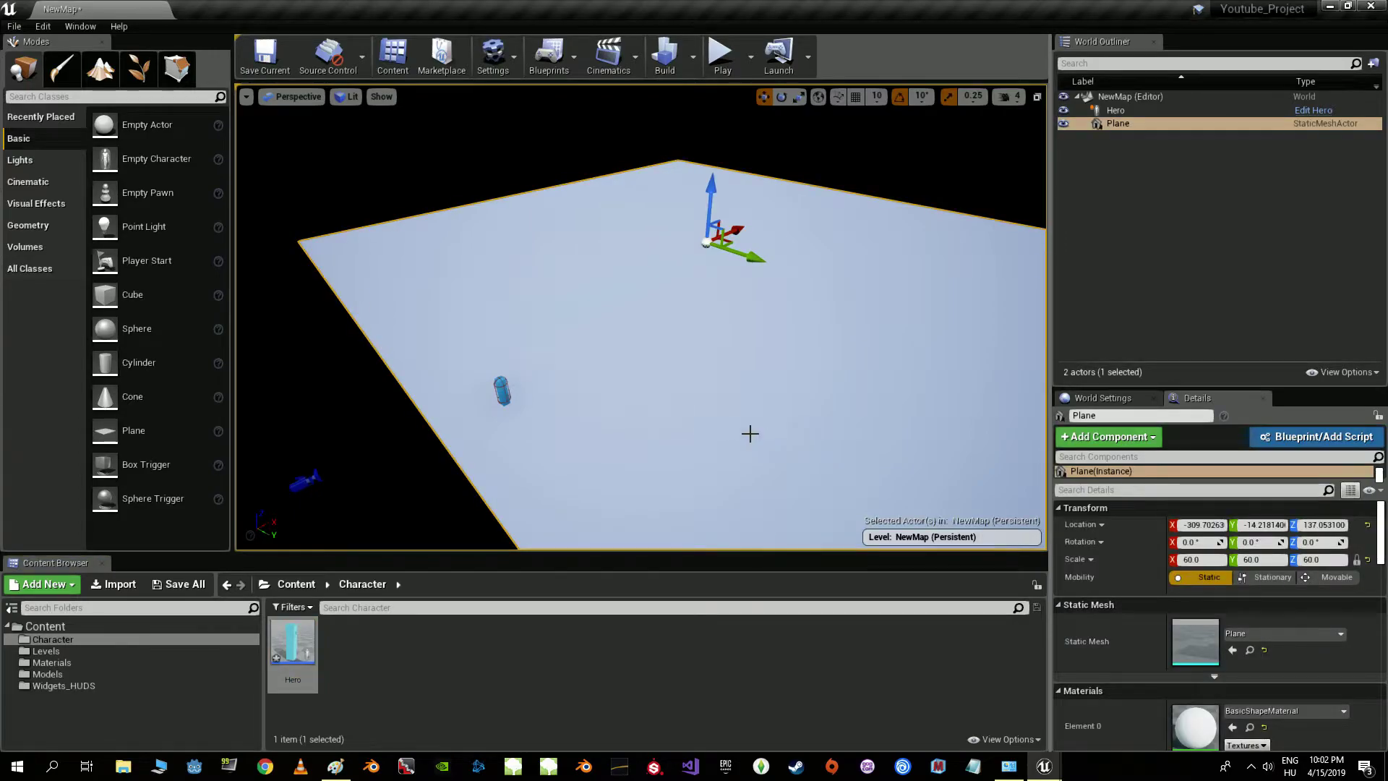
{"action": "left_click", "coordinate": [504, 391]}
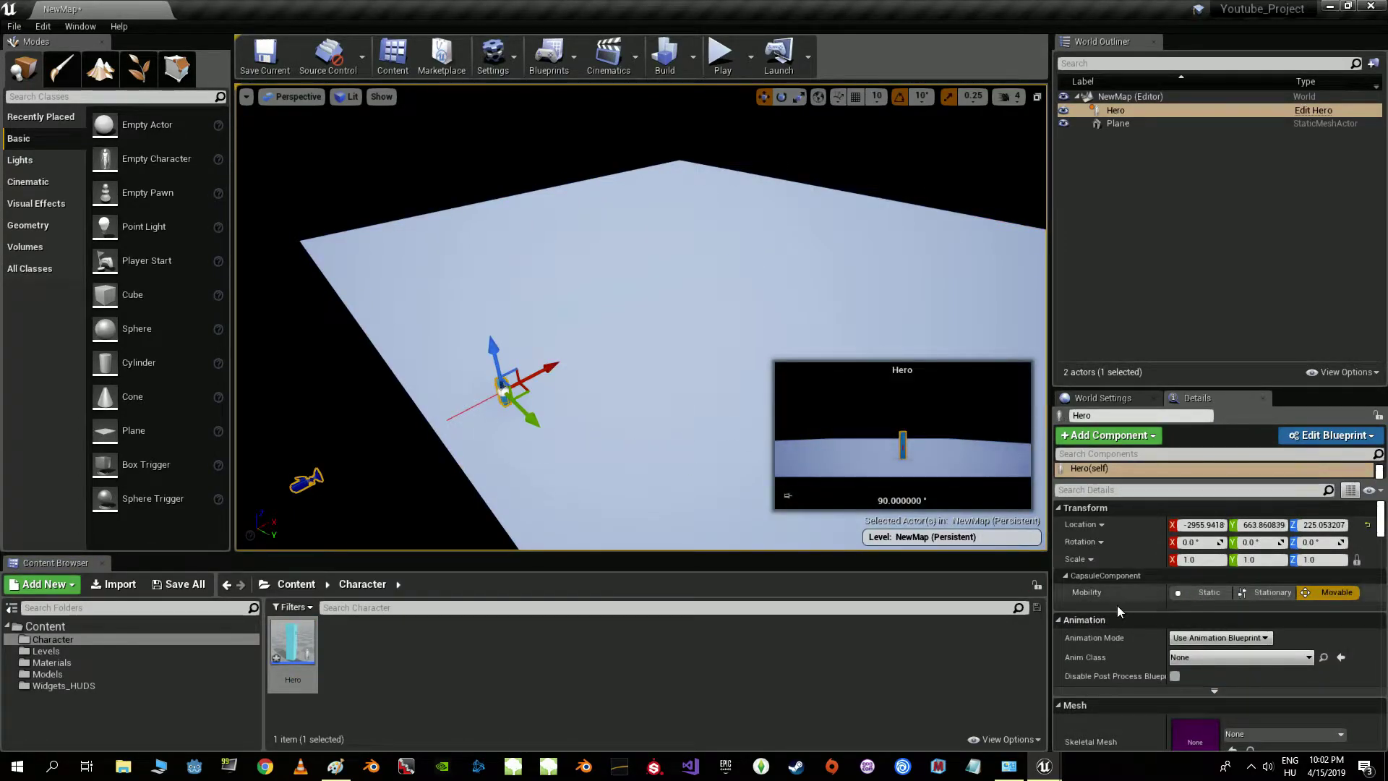
{"action": "scroll", "coordinate": [1096, 618], "scroll_direction": "down", "scroll_amount": 5}
{"action": "scroll", "coordinate": [1095, 615], "scroll_direction": "down", "scroll_amount": 2}
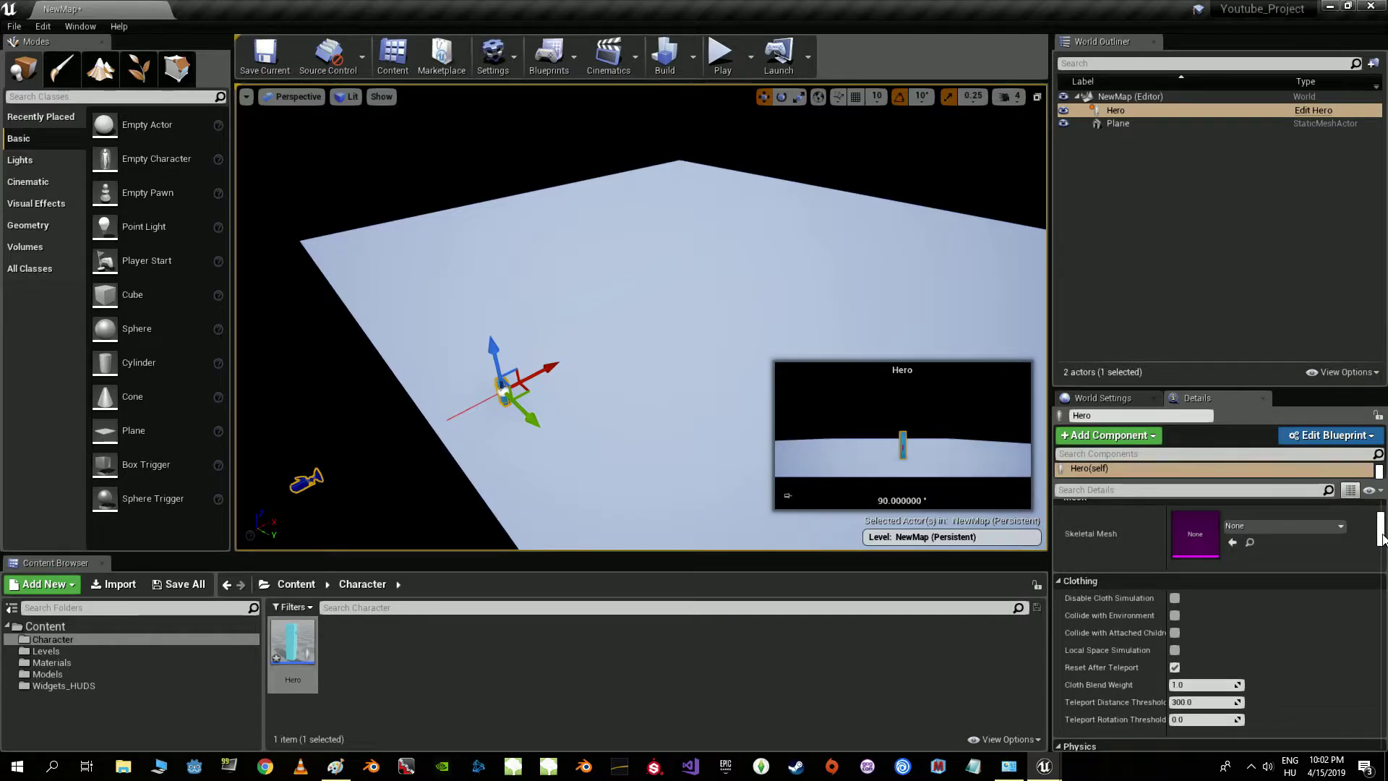
{"action": "scroll", "coordinate": [1382, 539], "scroll_direction": "down", "scroll_amount": 3}
{"action": "scroll", "coordinate": [1382, 539], "scroll_direction": "down", "scroll_amount": 3}
{"action": "scroll", "coordinate": [1301, 579], "scroll_direction": "down", "scroll_amount": 3}
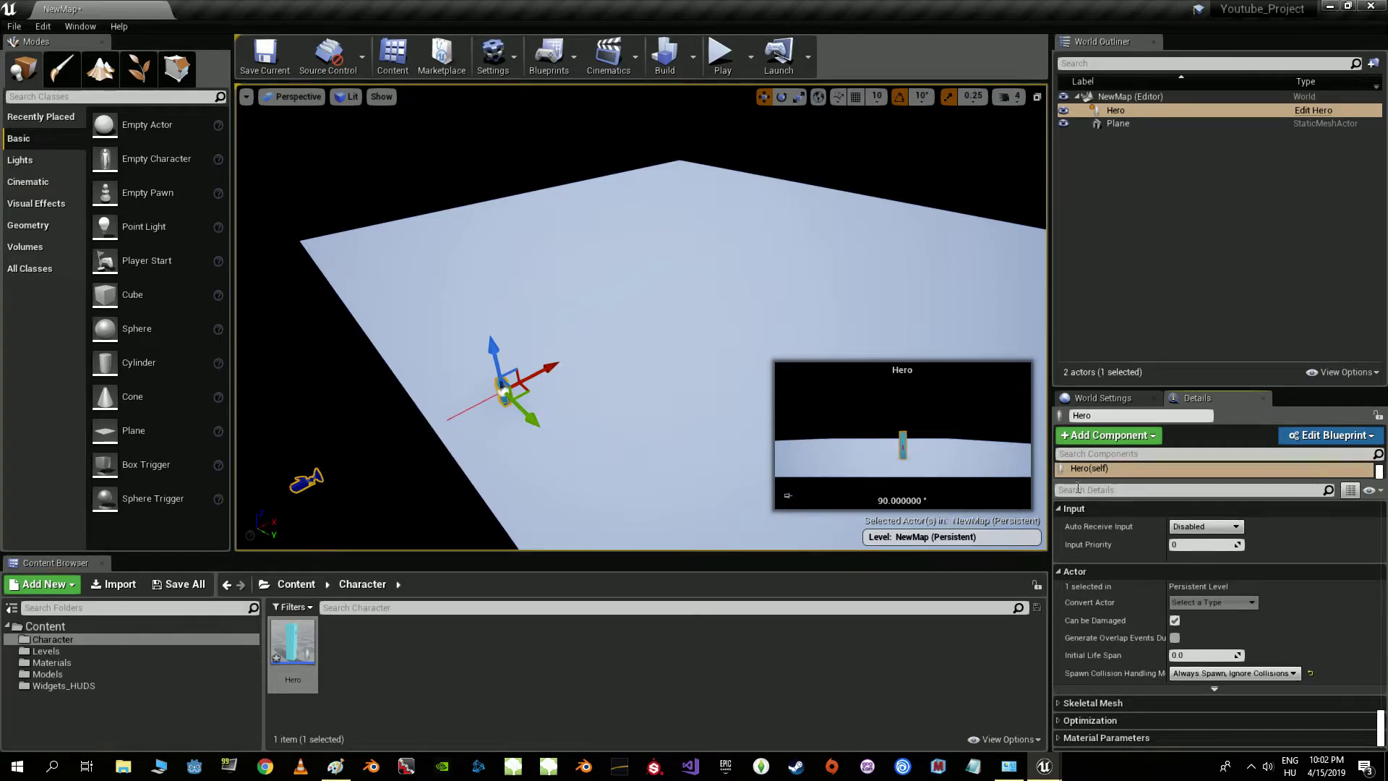
{"action": "left_click", "coordinate": [1197, 532]}
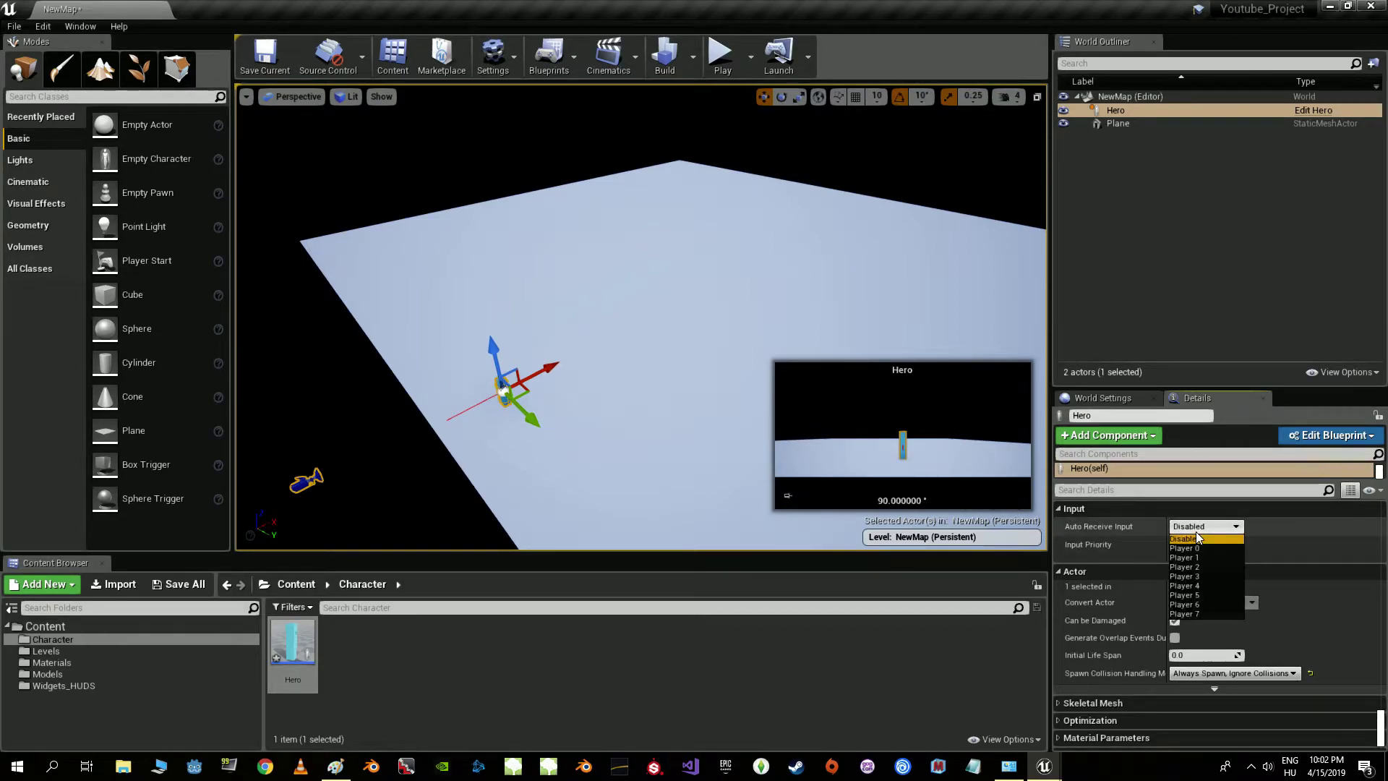
{"action": "left_click", "coordinate": [1196, 547]}
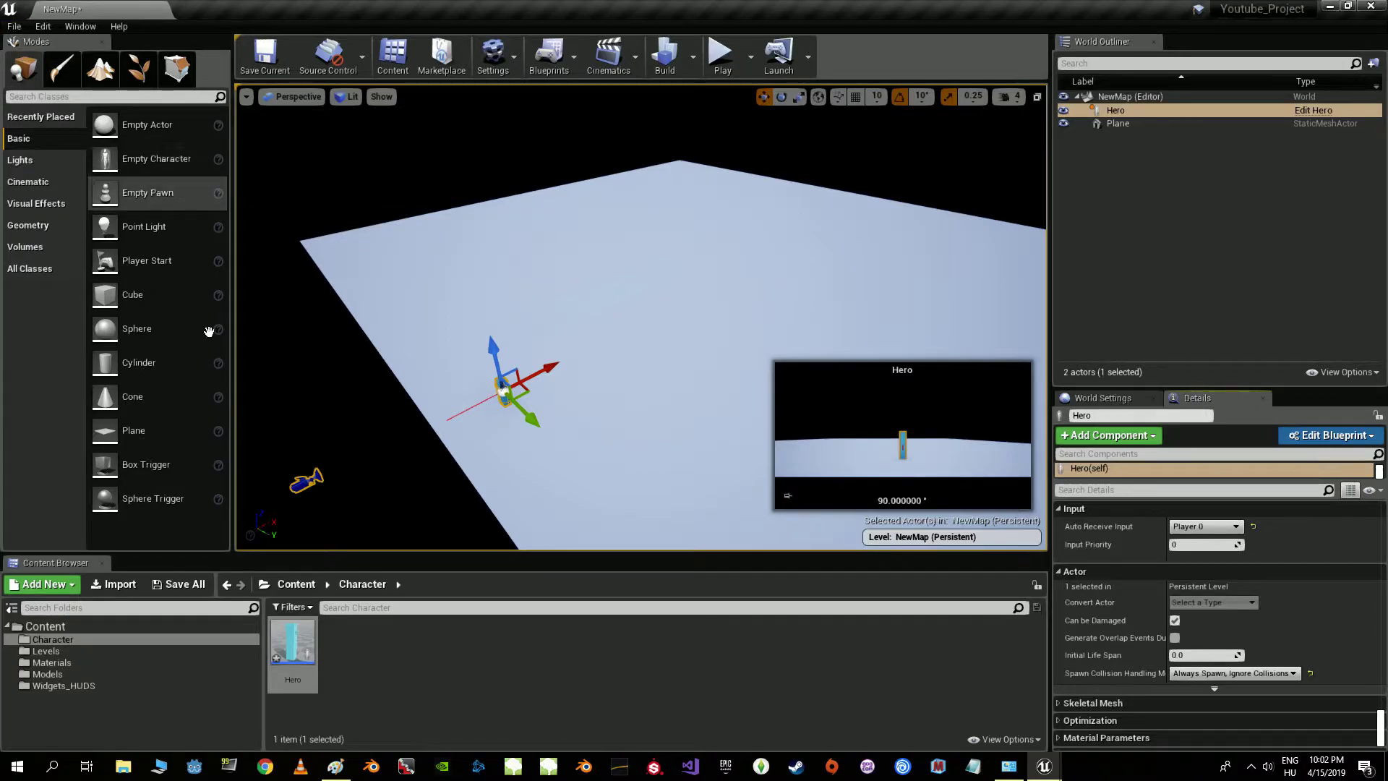
{"action": "left_click", "coordinate": [372, 640]}
{"action": "right_click", "coordinate": [372, 635]}
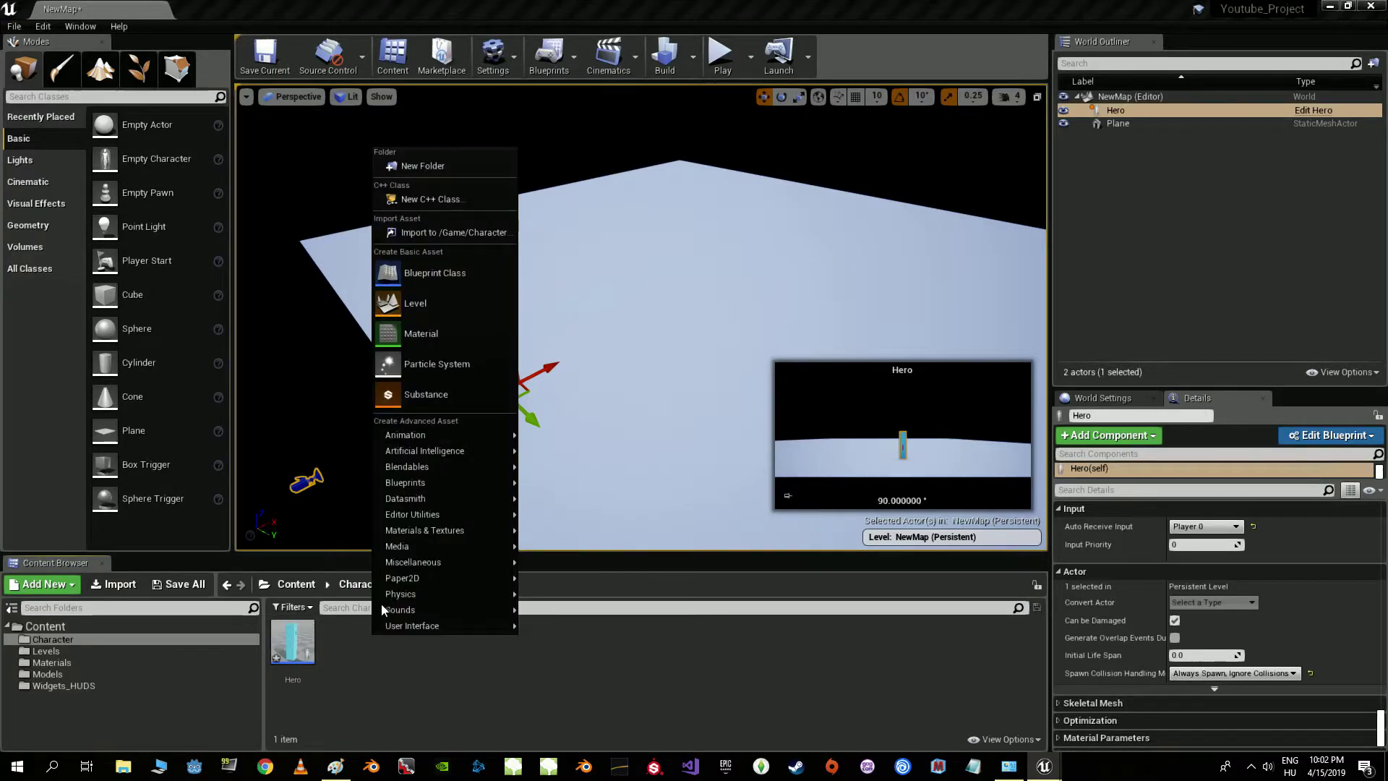
- Create a Game Mode Base blueprint class named Hero_GameMode in the Character folder
{"action": "left_click", "coordinate": [422, 276]}
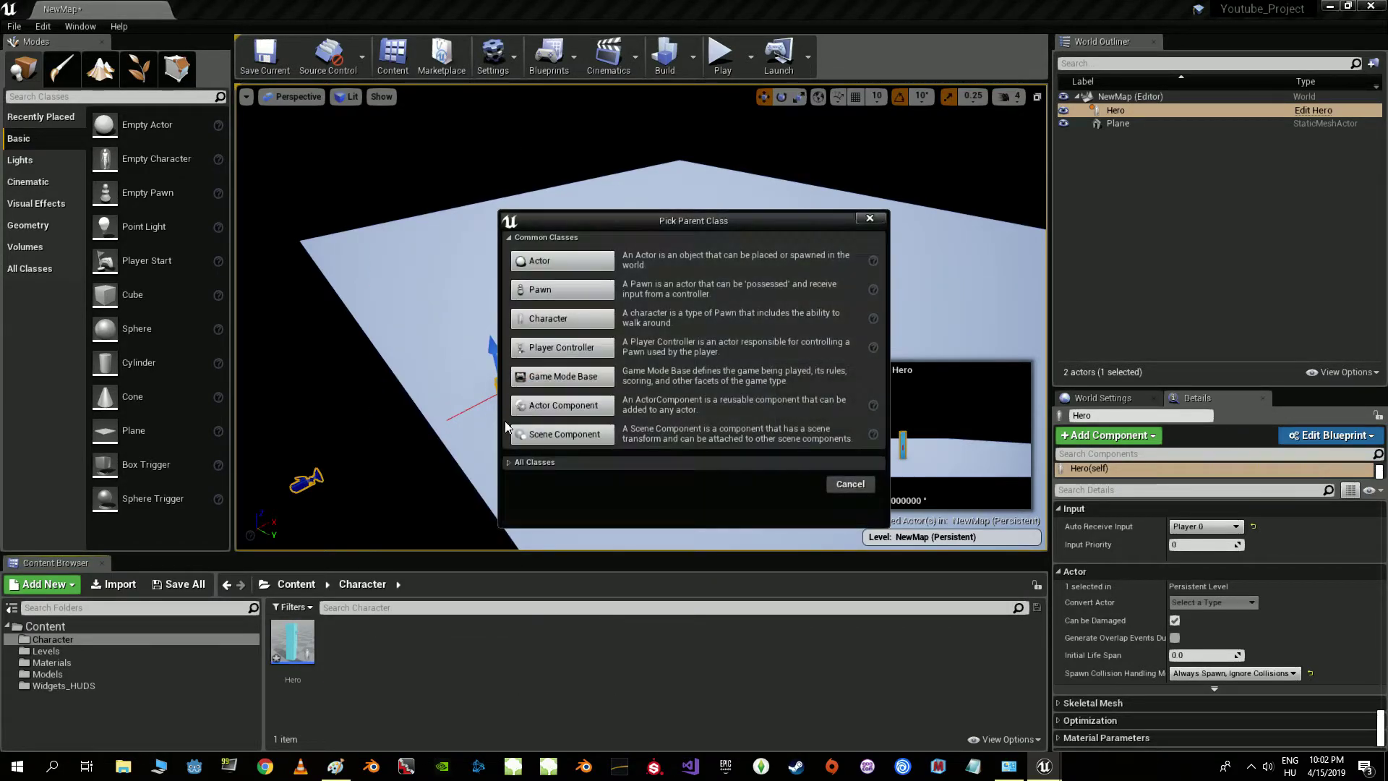
{"action": "left_click", "coordinate": [571, 375]}
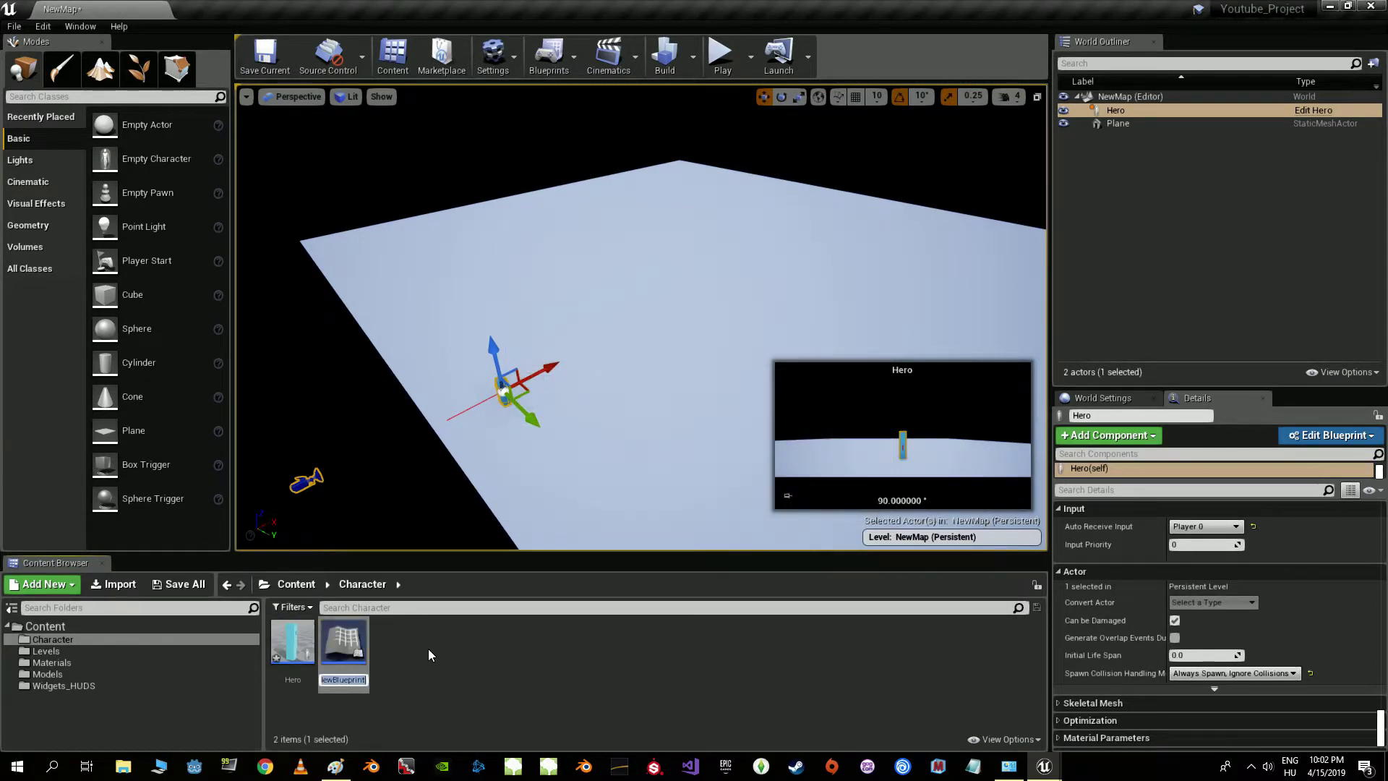
{"action": "type", "text": "Hero"}
{"action": "type", "text": "_Game"}
{"action": "type", "text": "Mod"}
{"action": "type", "text": "e"}
{"action": "key", "text": "Return"}
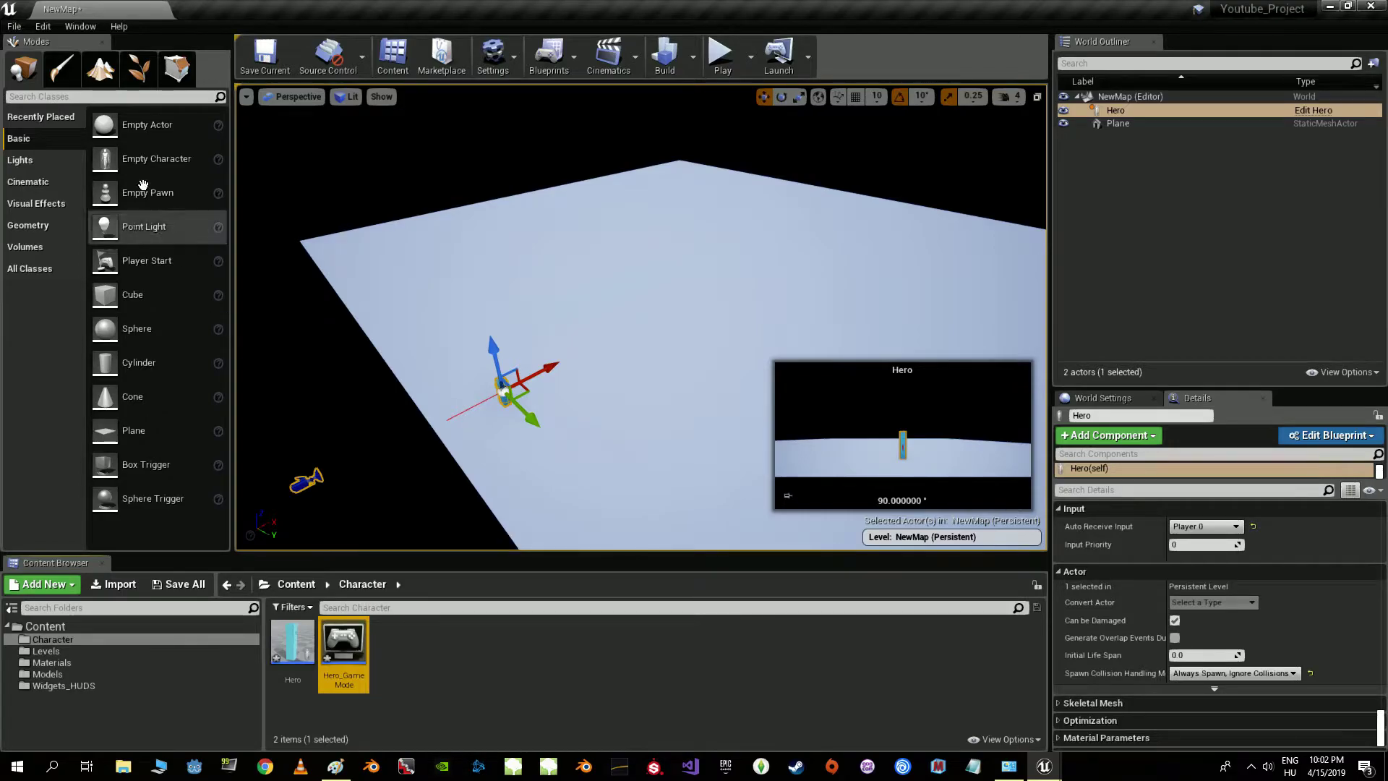
{"action": "left_click", "coordinate": [26, 29]}
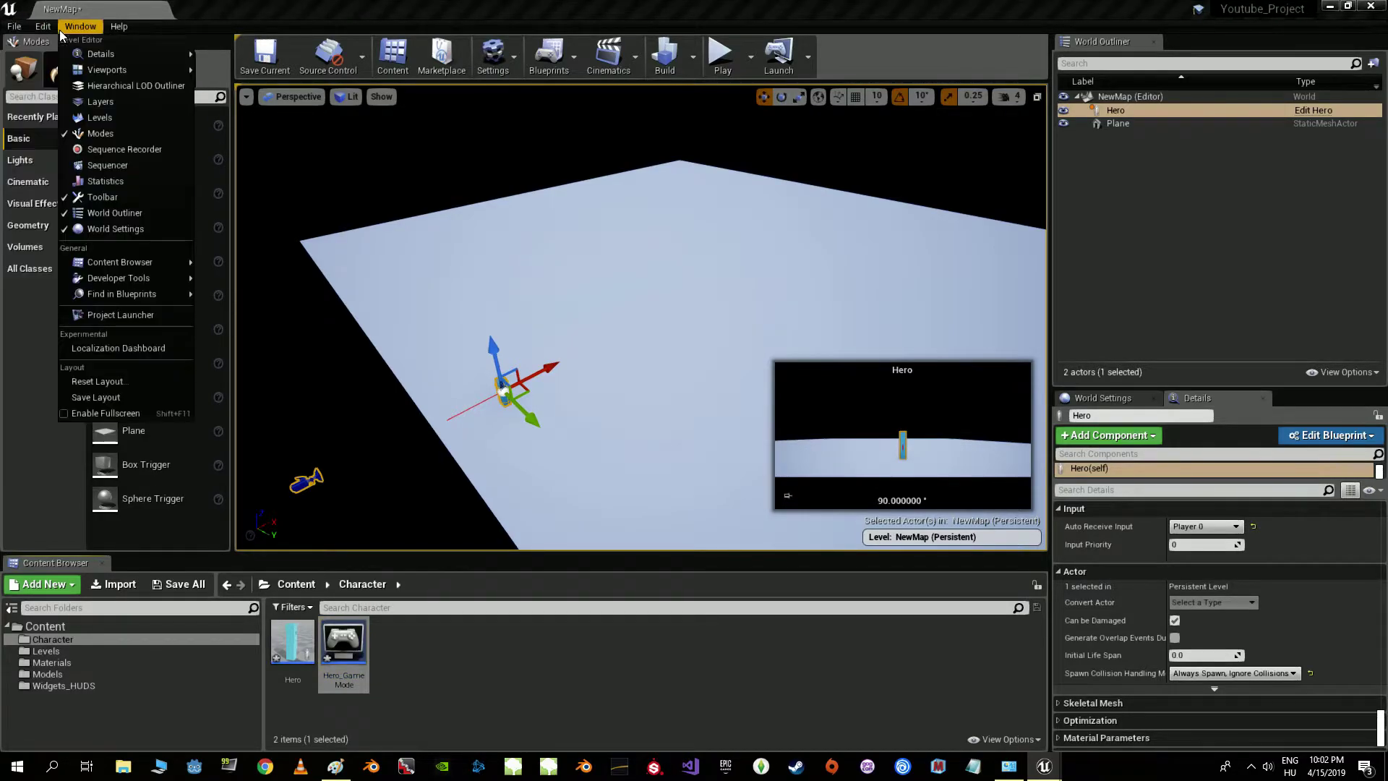
- In Project Settings > Maps & Modes, set Default GameMode to Hero_GameMode and Default Pawn Class to Hero
{"action": "mouse_move", "coordinate": [44, 28]}
{"action": "left_click", "coordinate": [89, 231]}
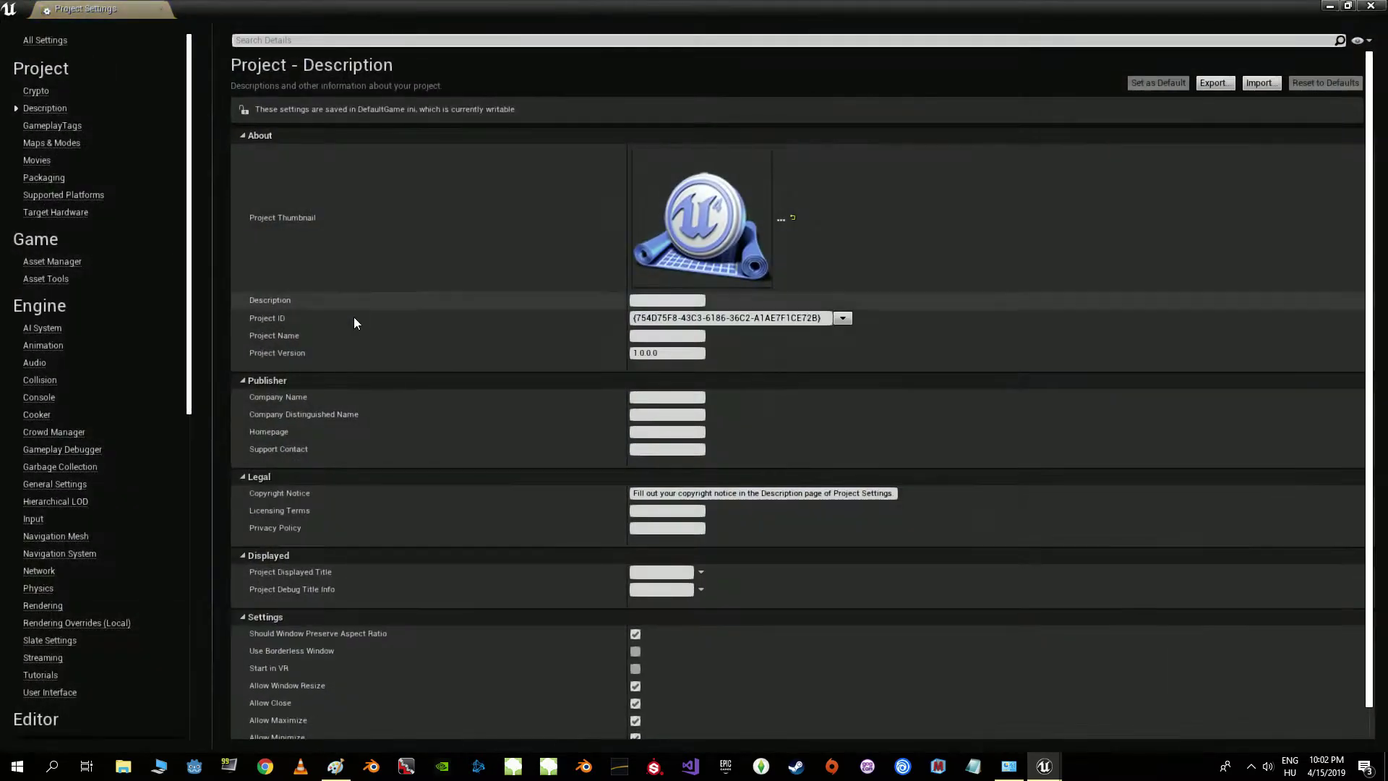
{"action": "left_click", "coordinate": [26, 147]}
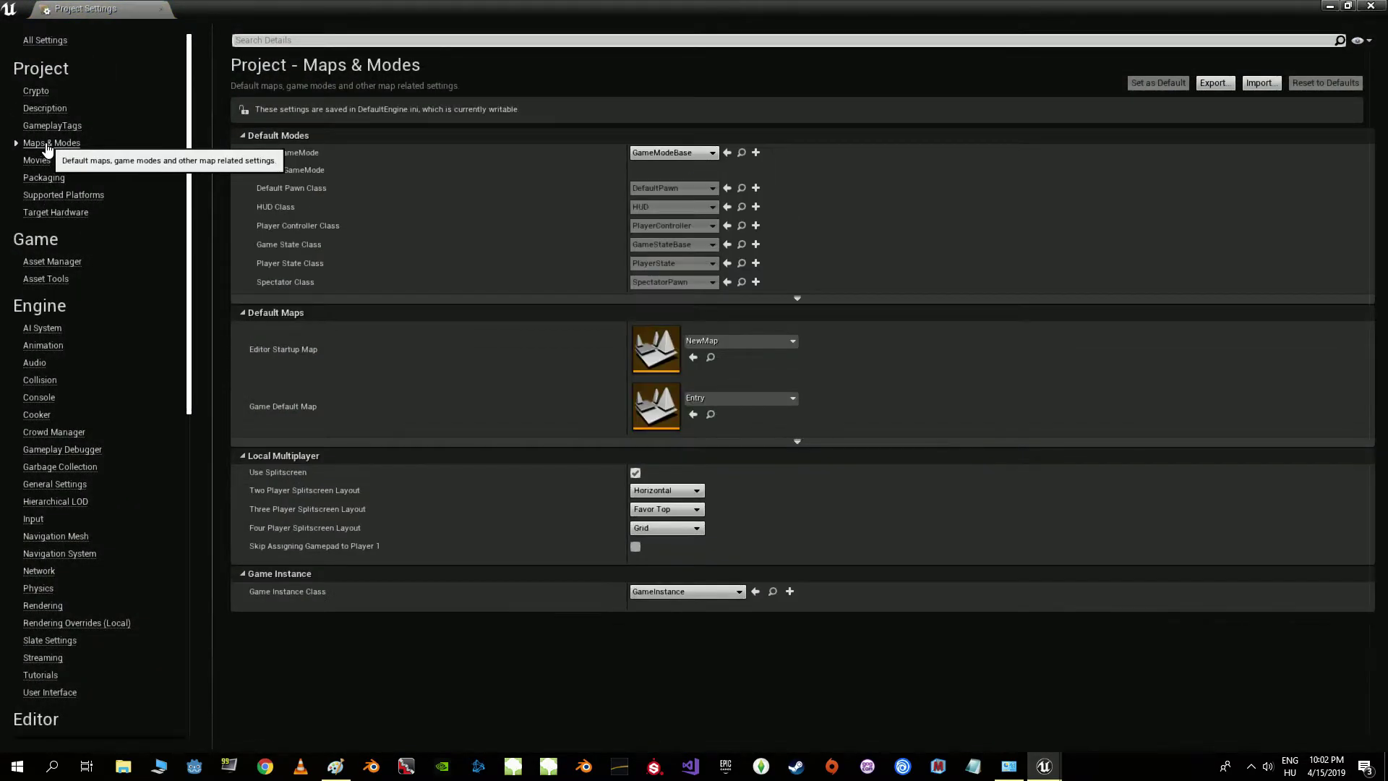
{"action": "left_click", "coordinate": [666, 154]}
{"action": "left_click", "coordinate": [677, 214]}
{"action": "left_click", "coordinate": [664, 153]}
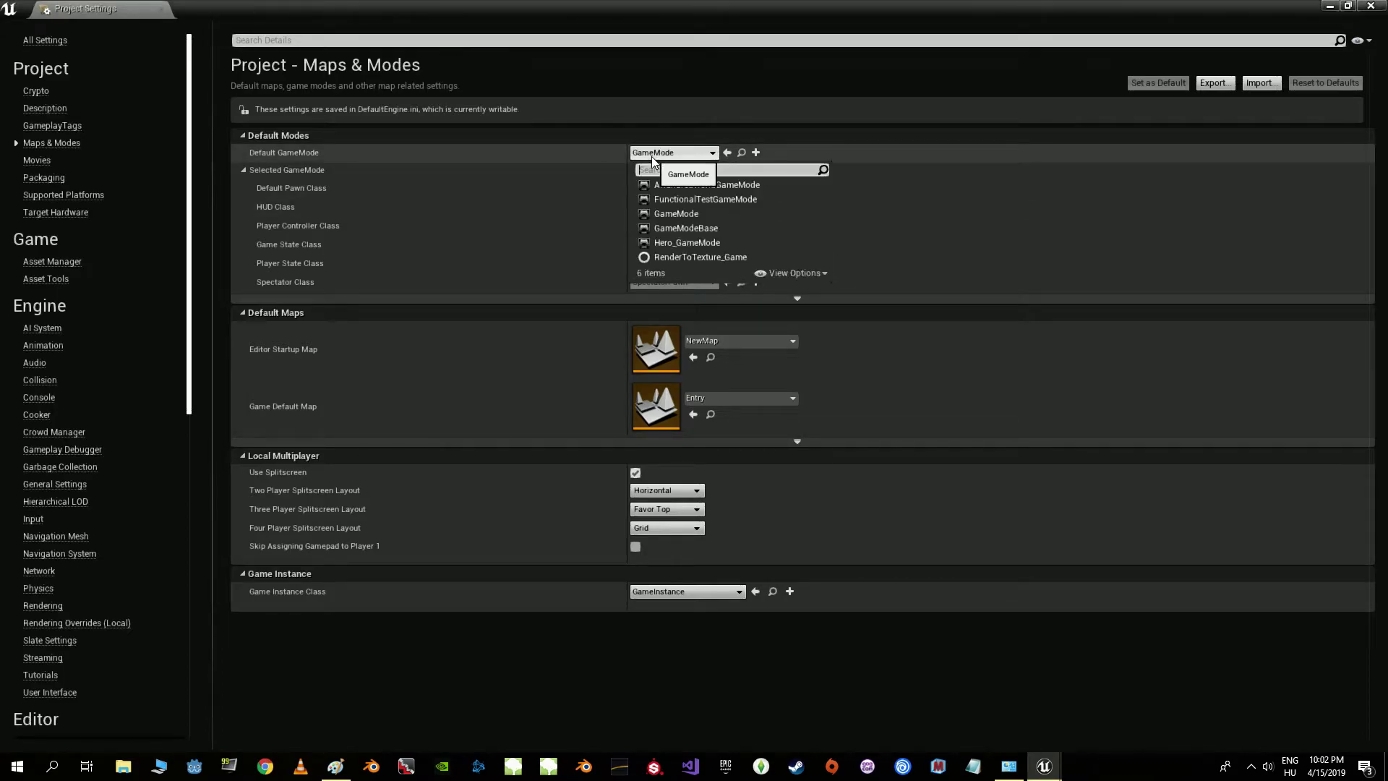
{"action": "left_click", "coordinate": [671, 242]}
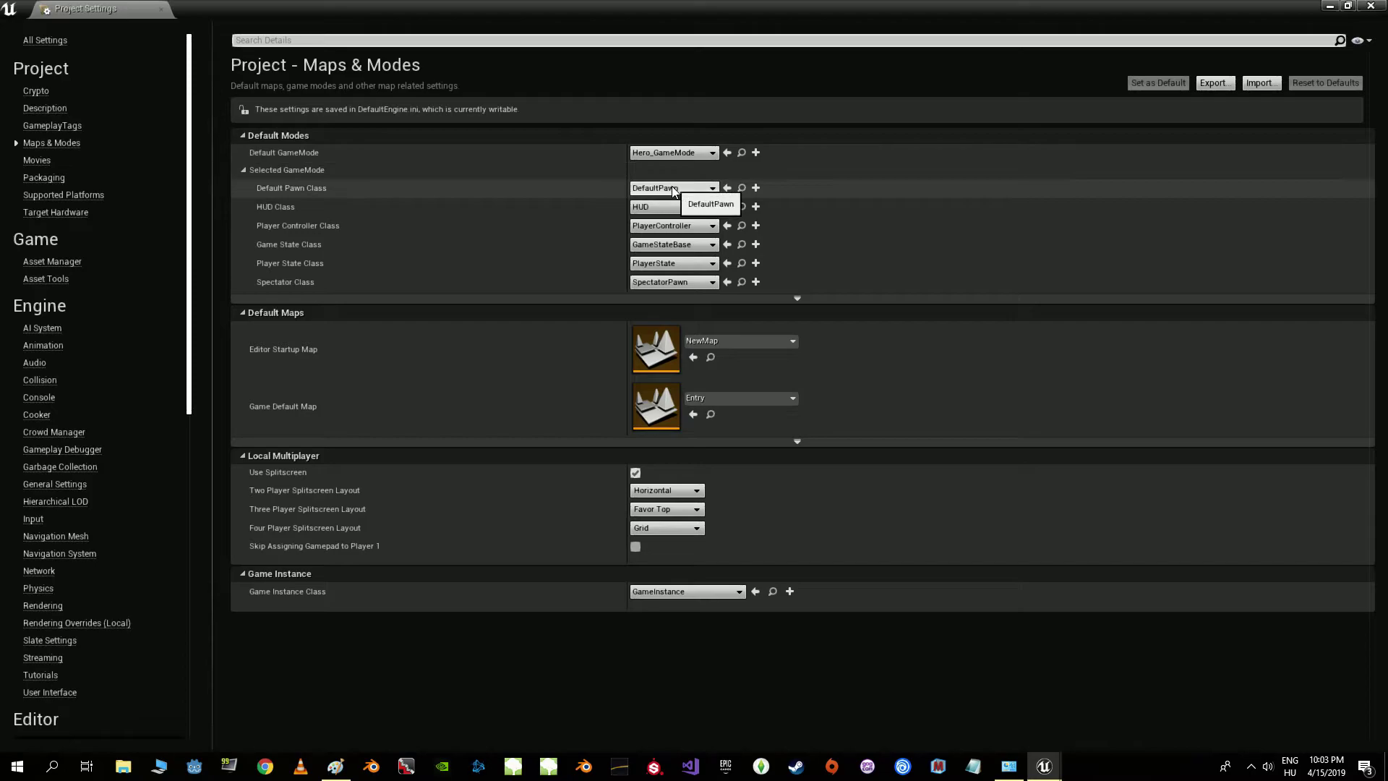
{"action": "left_click", "coordinate": [668, 188]}
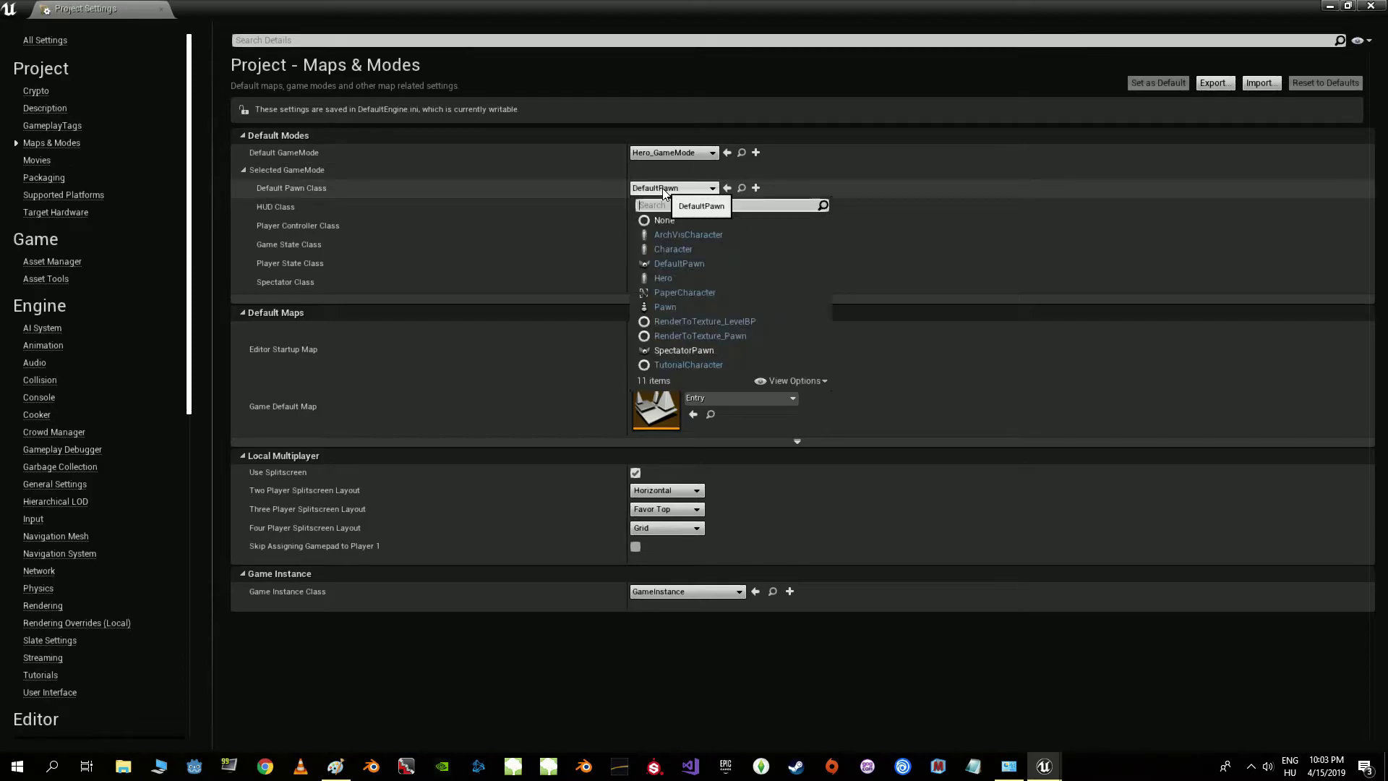
{"action": "left_click", "coordinate": [671, 278]}
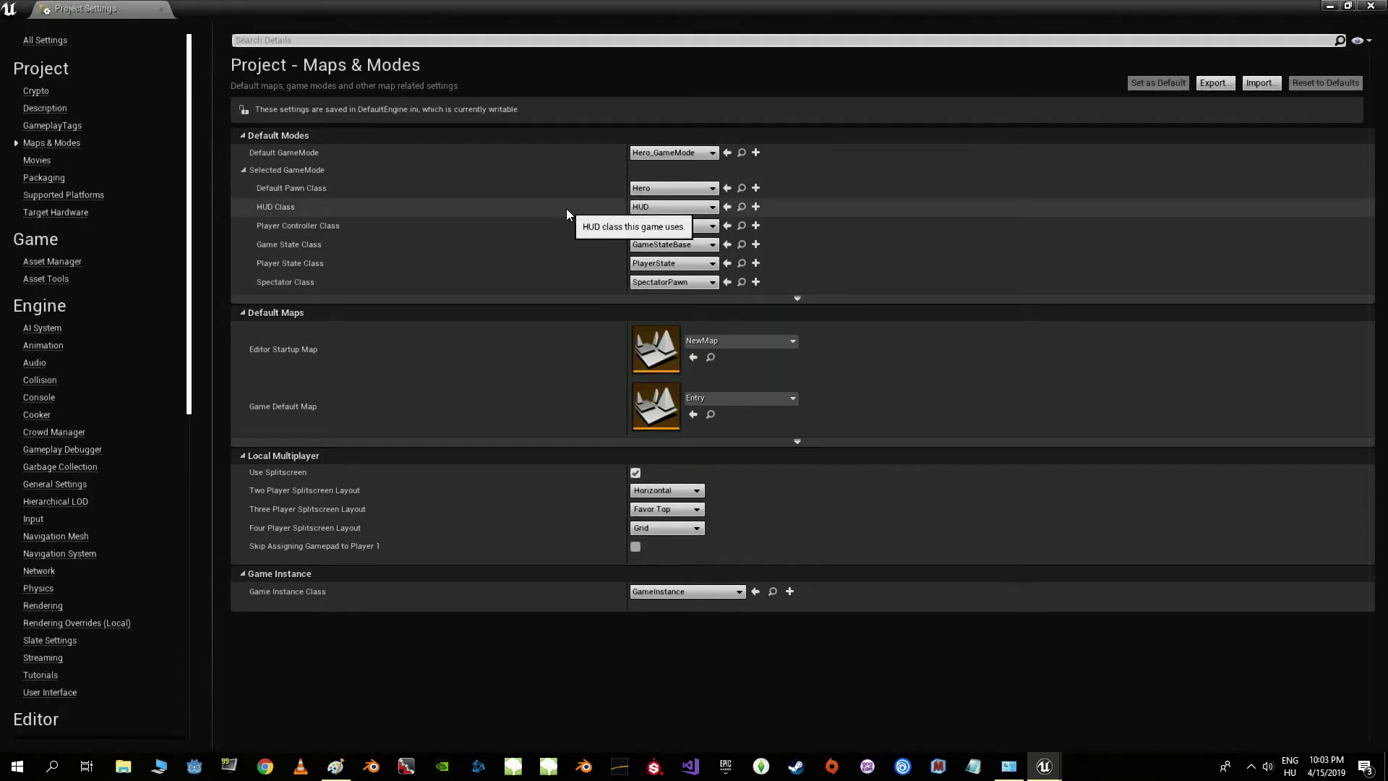
{"action": "left_click", "coordinate": [1339, 8]}
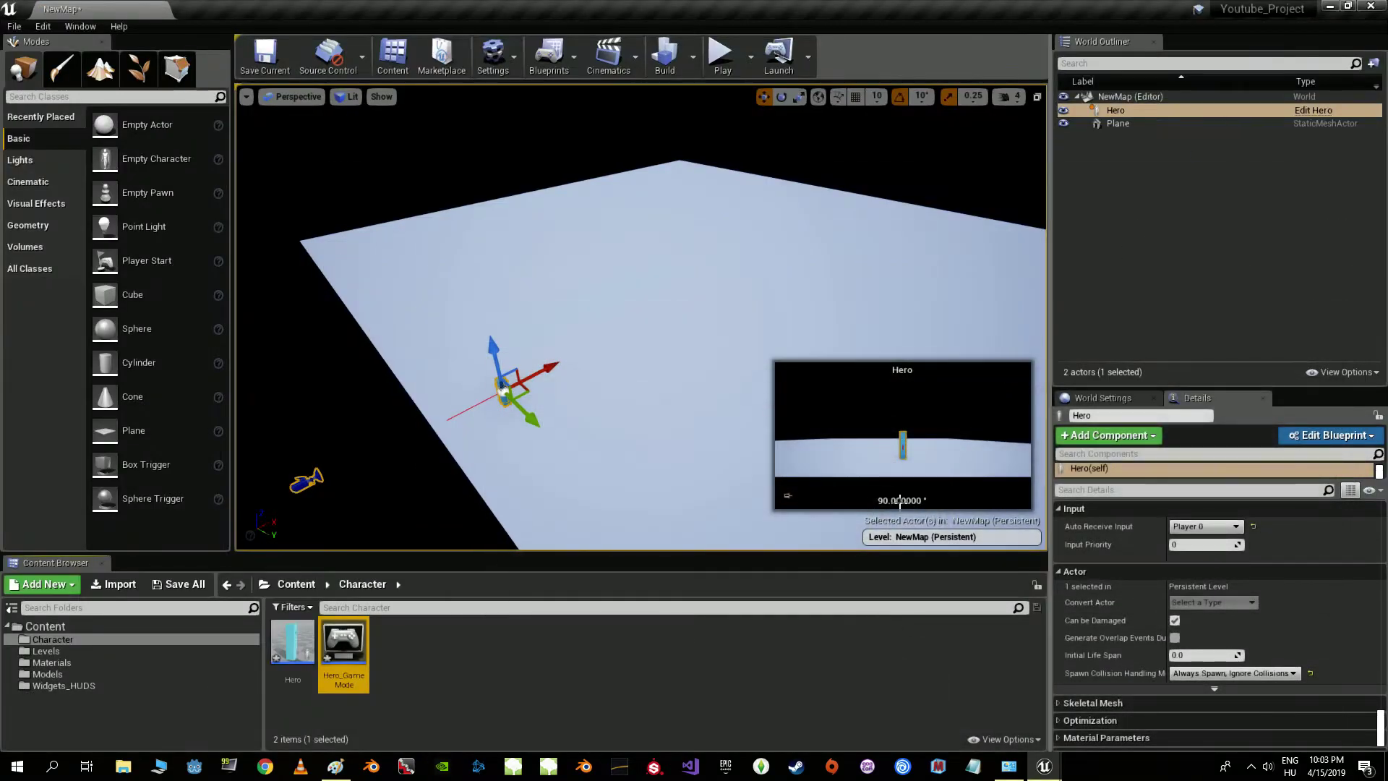
- Override the level's GameMode in World Settings with Hero_GameMode
{"action": "left_click", "coordinate": [1117, 401]}
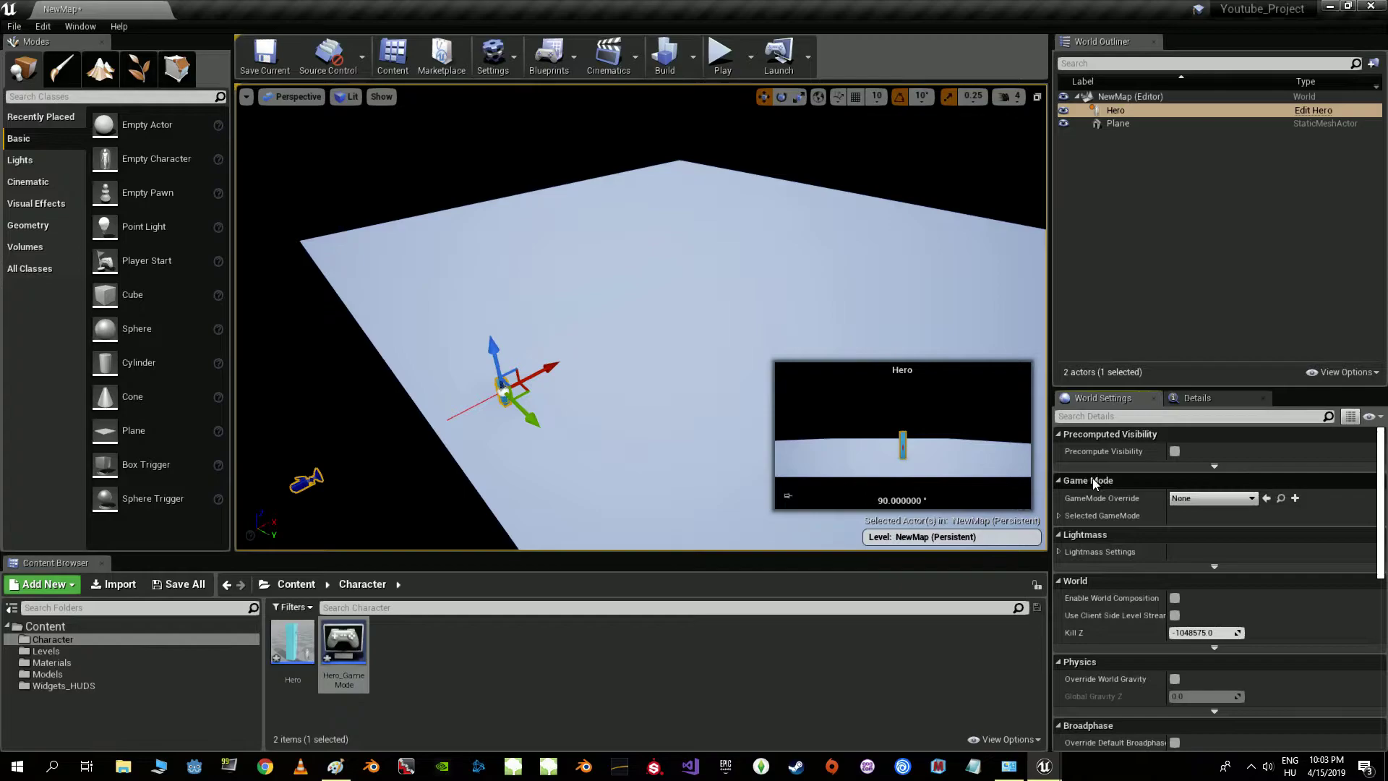
{"action": "left_click", "coordinate": [1204, 497]}
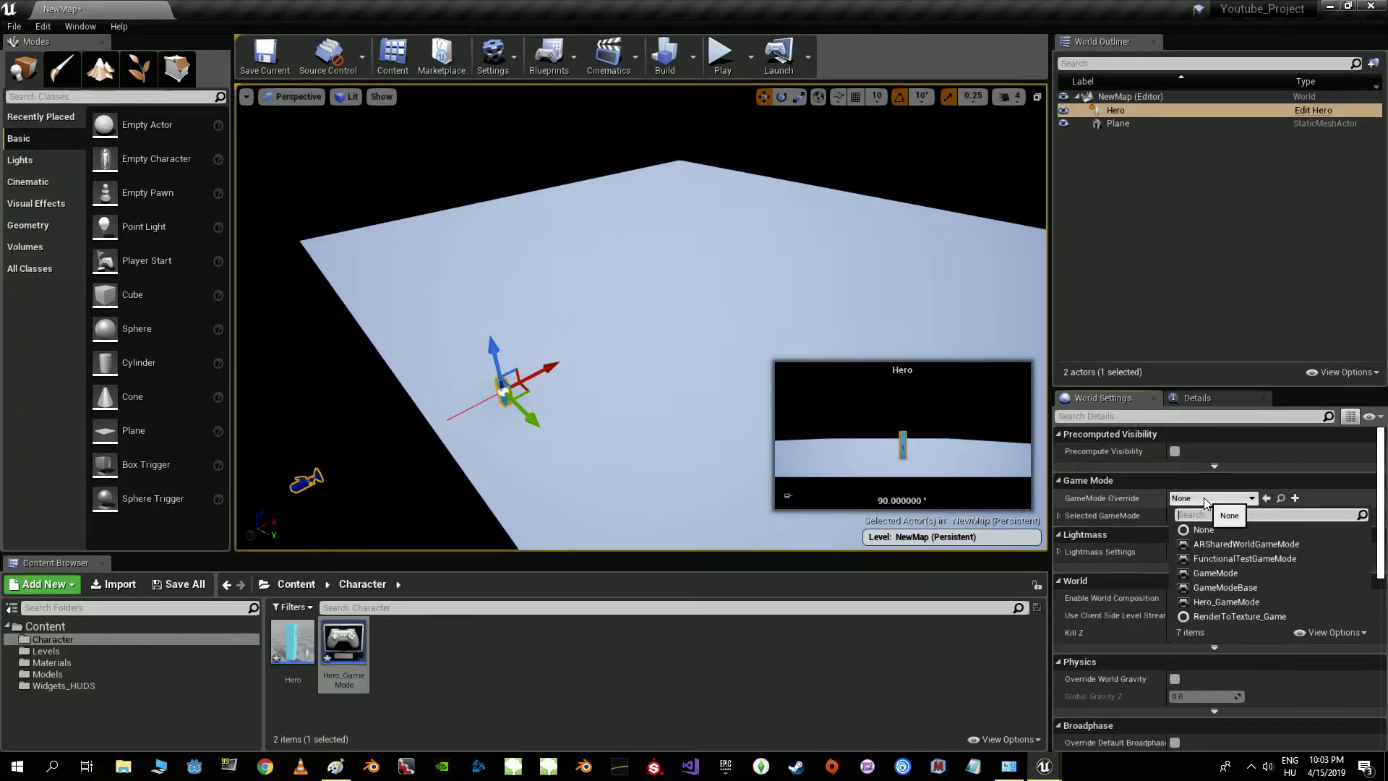
{"action": "left_click", "coordinate": [1227, 602]}
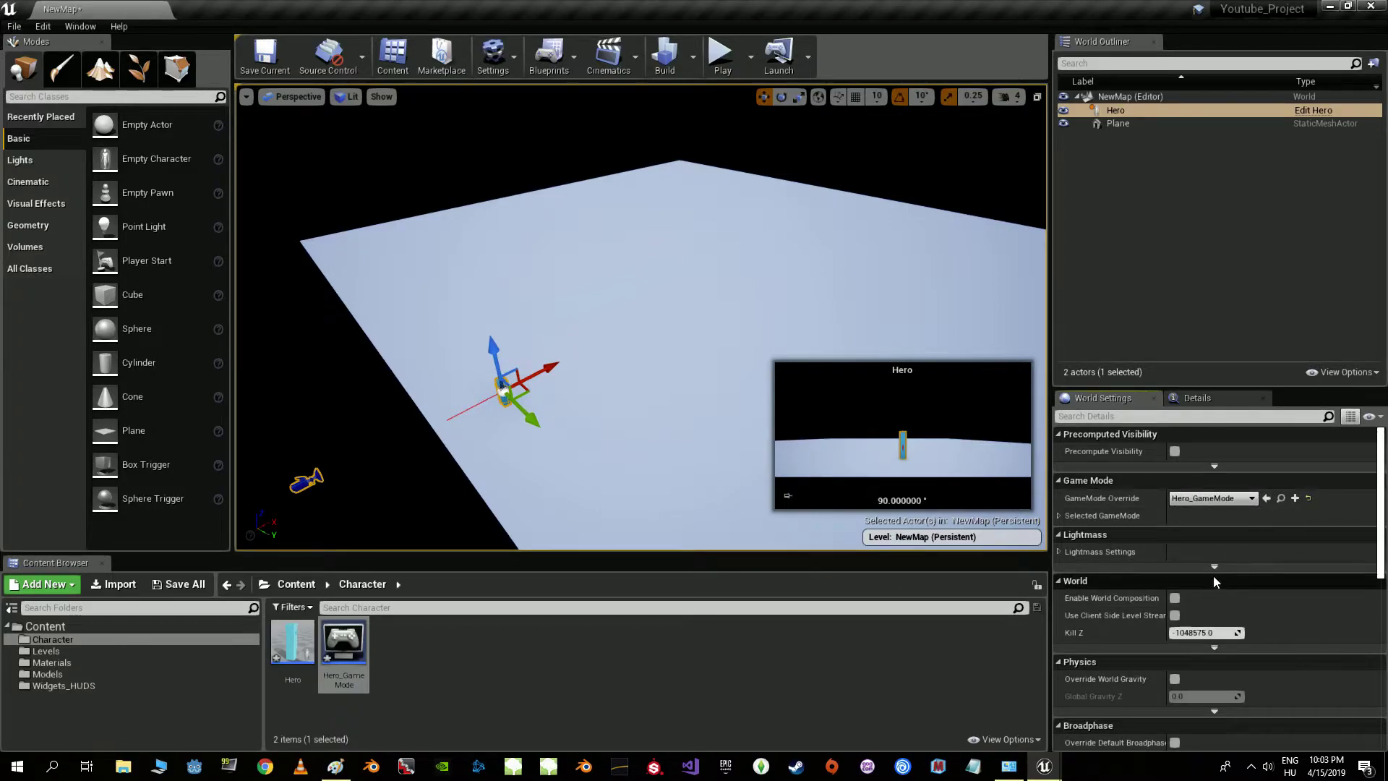
{"action": "left_click", "coordinate": [1060, 515]}
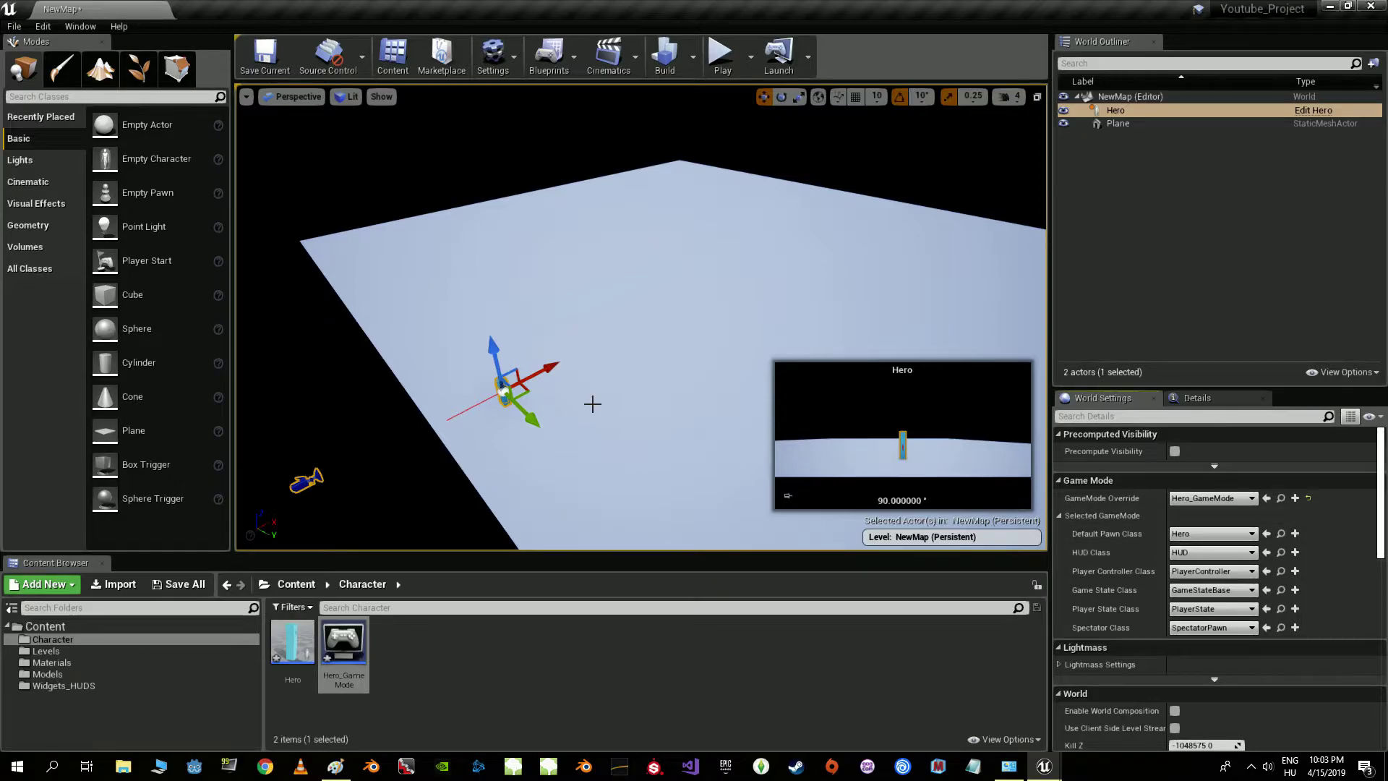
- Save the map and run a brief play test
{"action": "left_click", "coordinate": [243, 77]}
{"action": "left_click", "coordinate": [719, 62]}
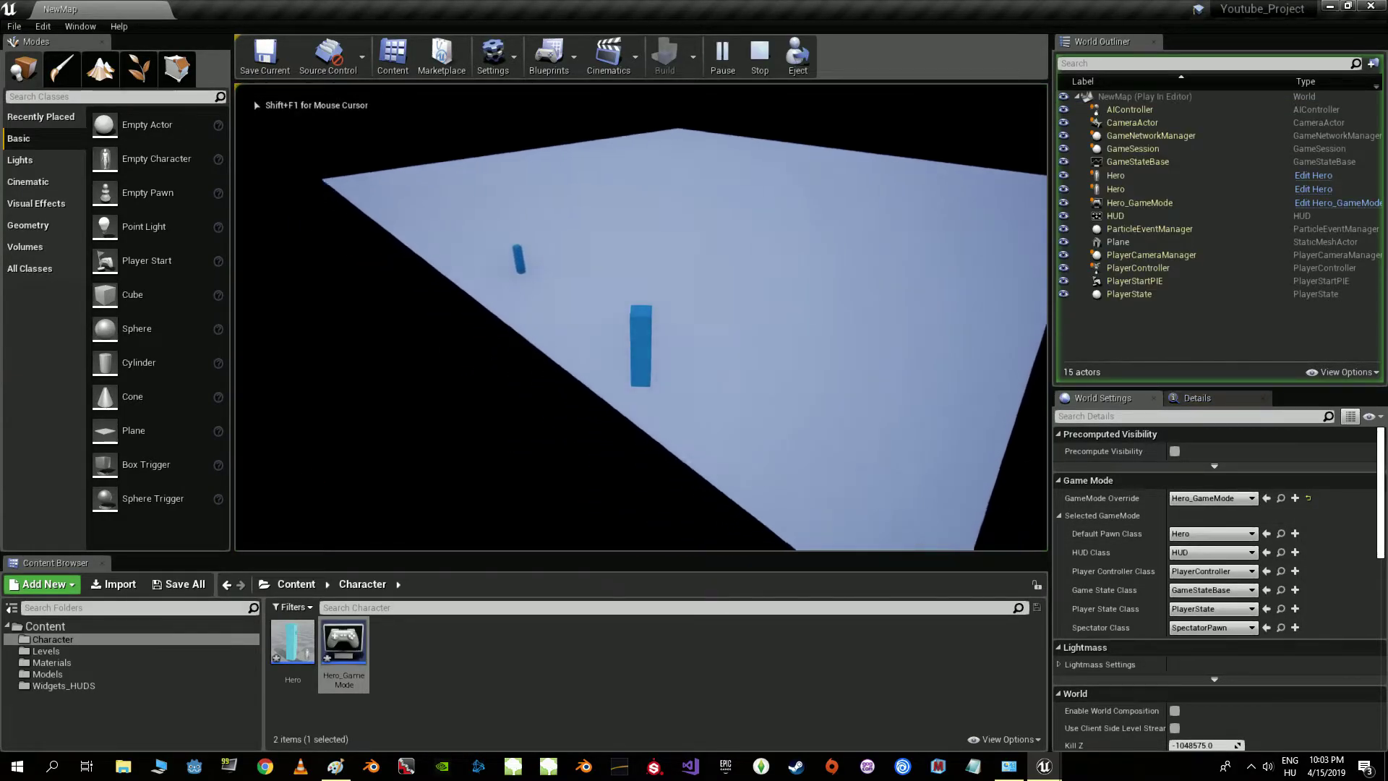
{"action": "key", "text": "Escape"}
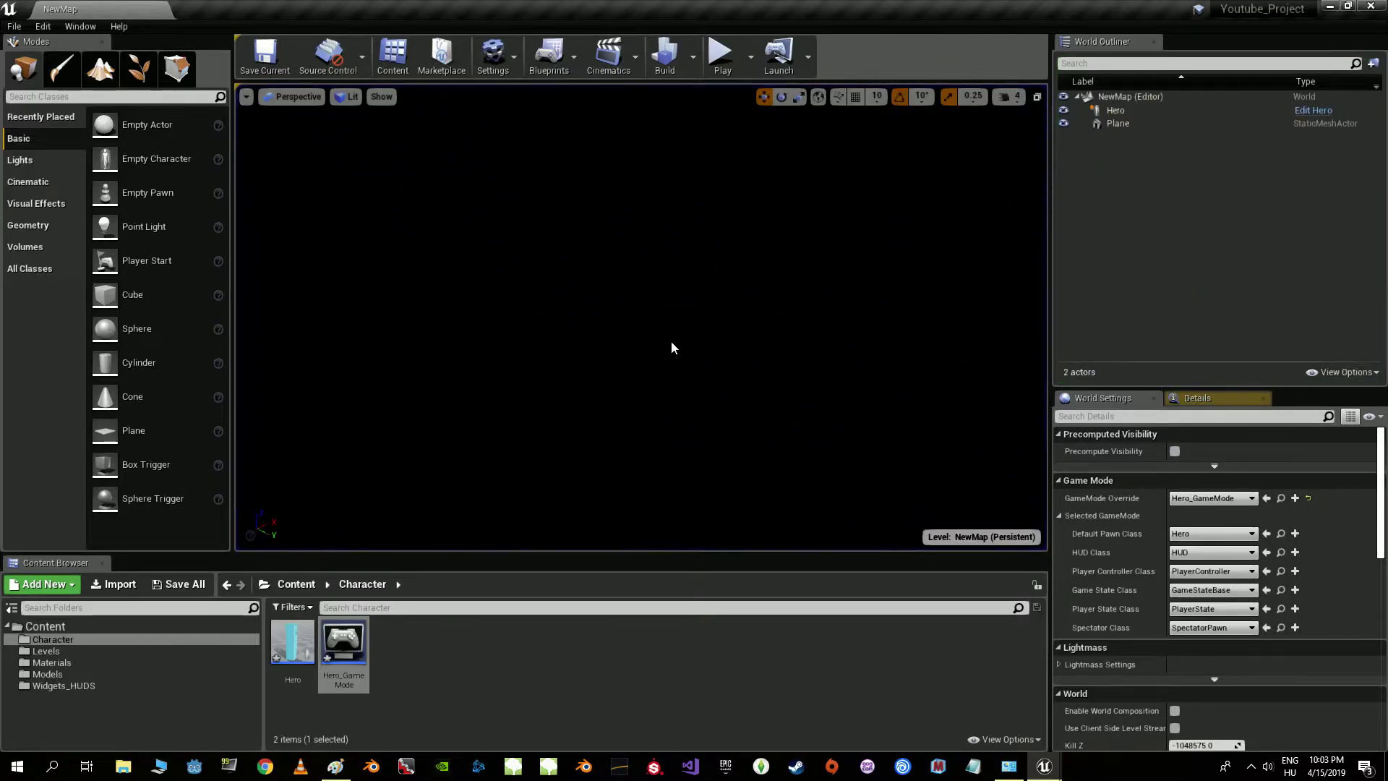
- Replace the placed Hero with a Player Start on the floor and play-test the level
{"action": "mouse_move", "coordinate": [641, 319]}
{"action": "right_mouse_down"}
{"action": "mouse_move", "coordinate": [651, 304]}
{"action": "mouse_move", "coordinate": [664, 350]}
{"action": "right_mouse_up"}
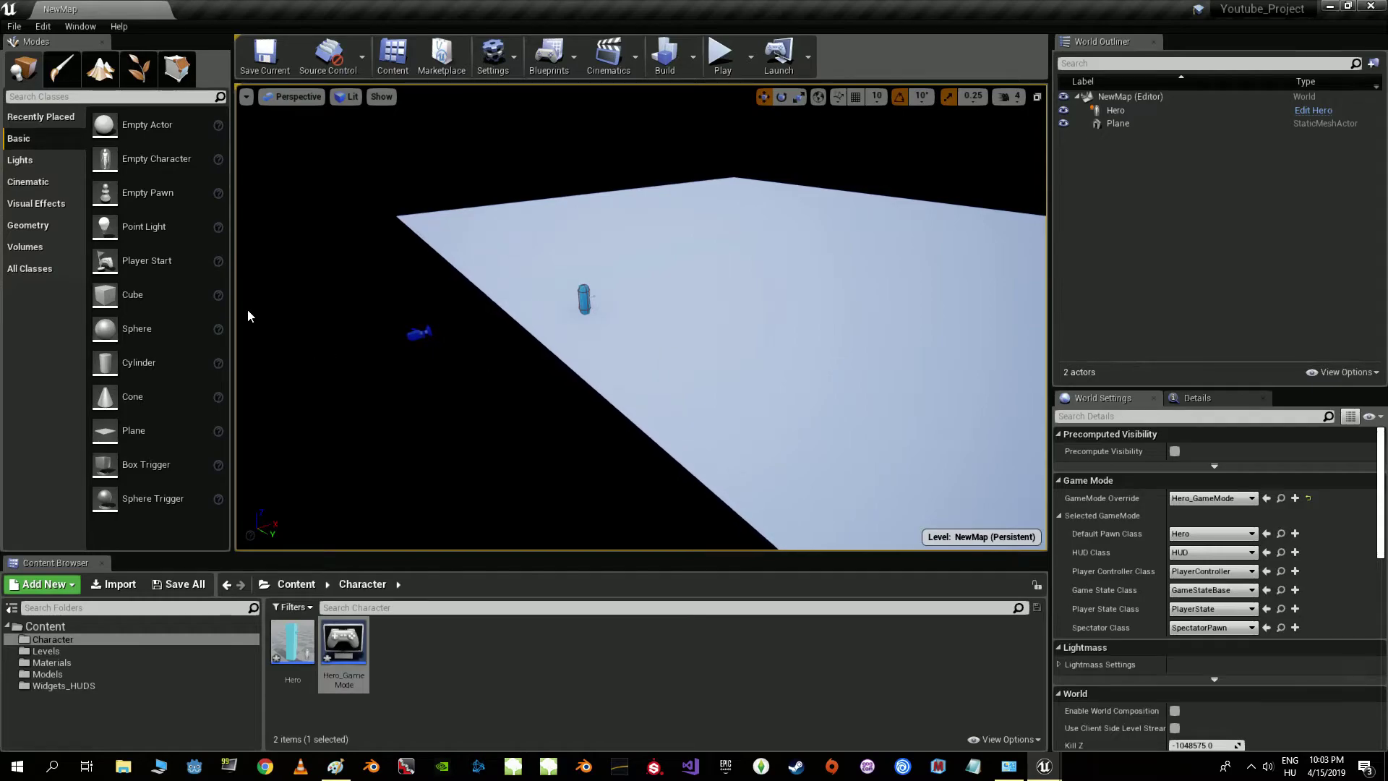
{"action": "left_click_drag", "start_coordinate": [145, 260], "coordinate": [627, 354]}
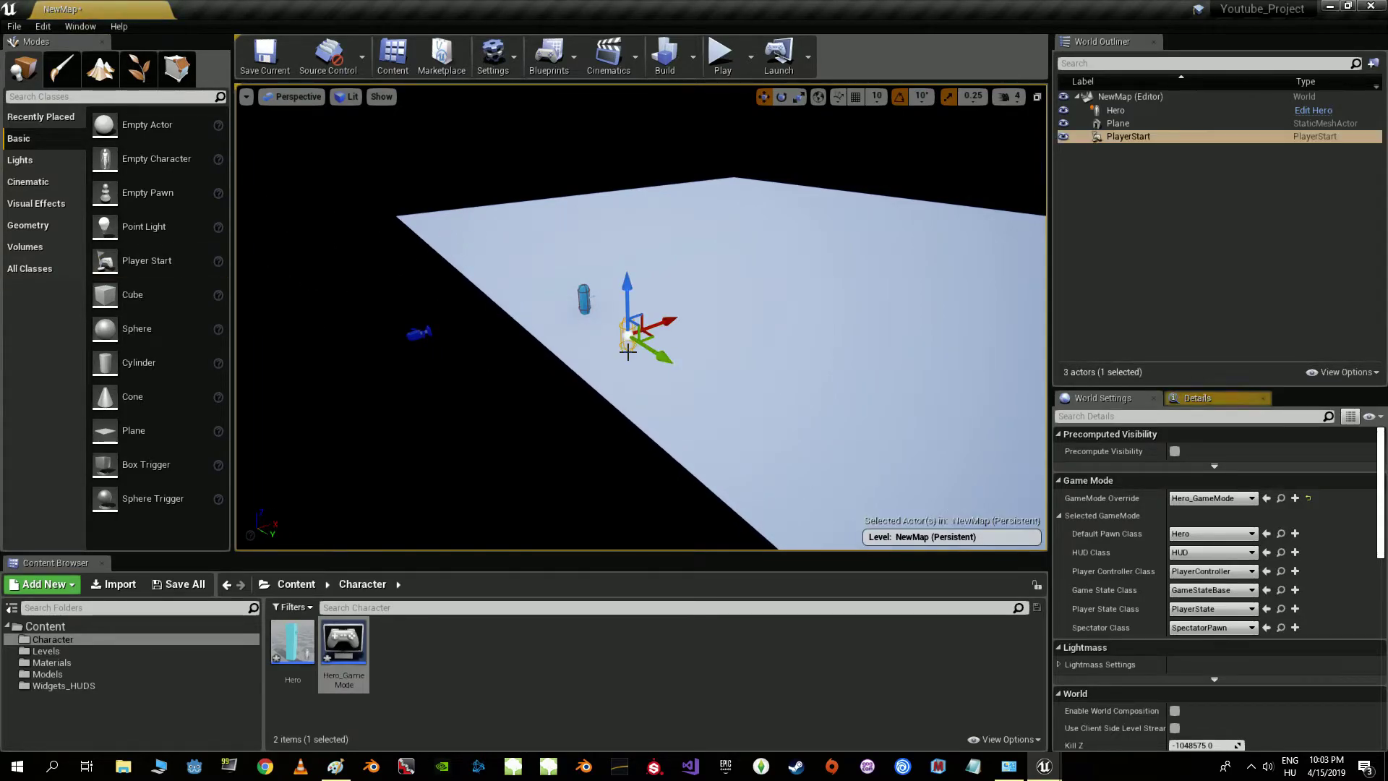
{"action": "left_click", "coordinate": [584, 298]}
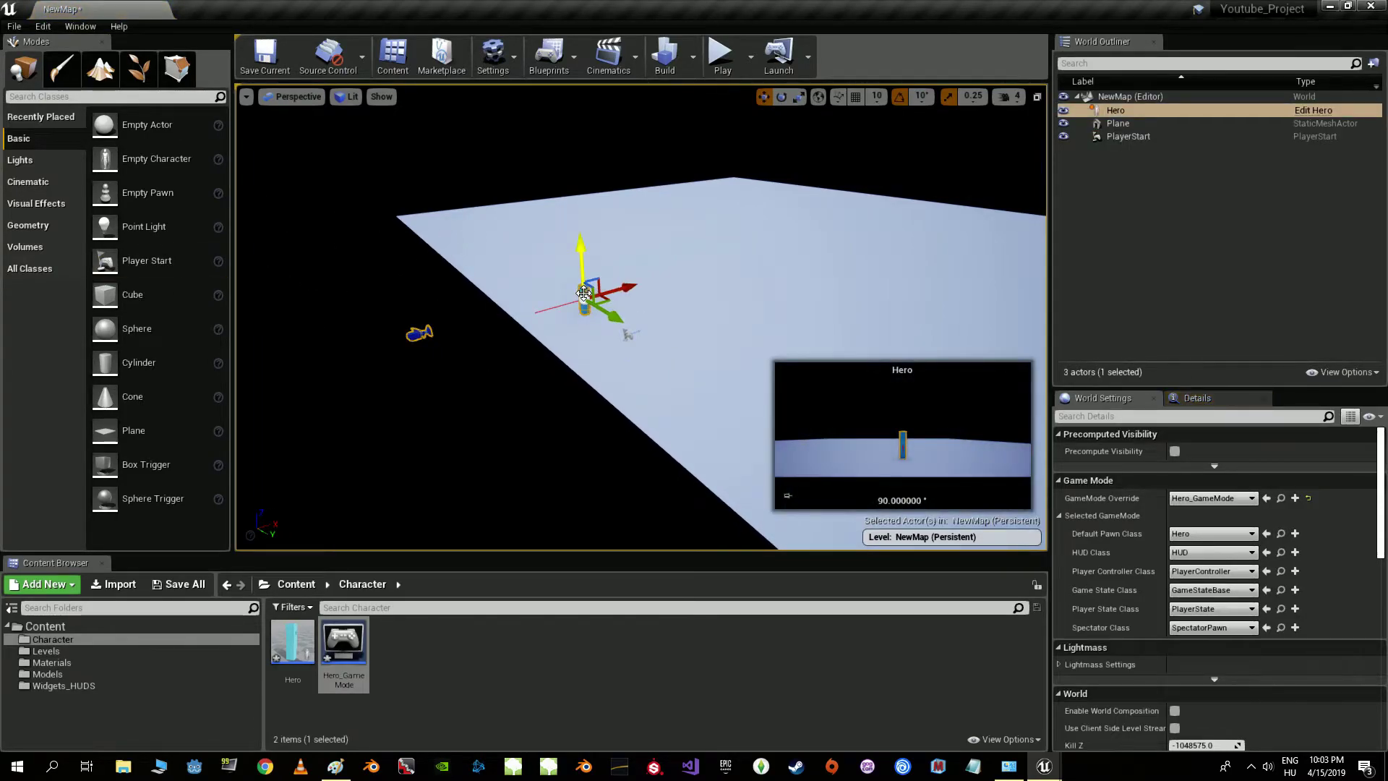
{"action": "key", "text": "Delete"}
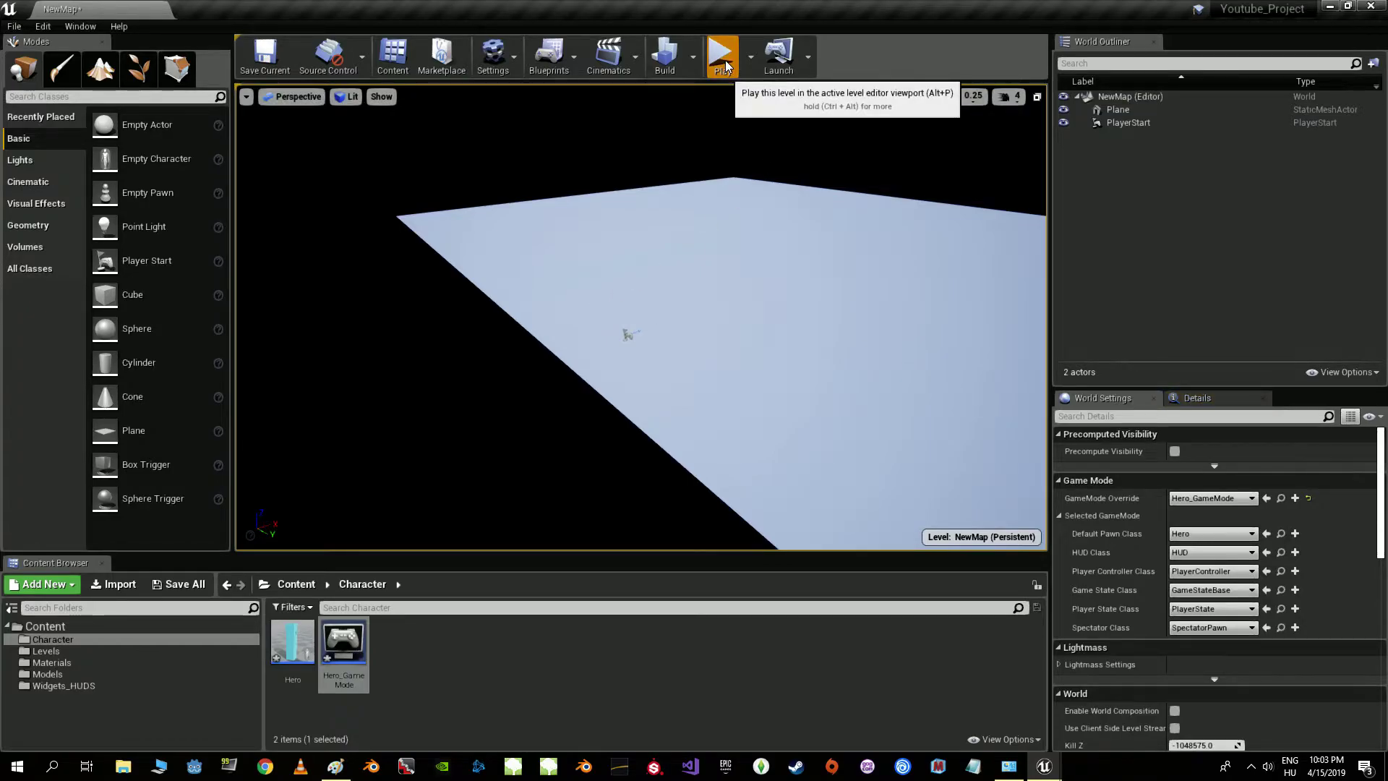
{"action": "left_click", "coordinate": [722, 54]}
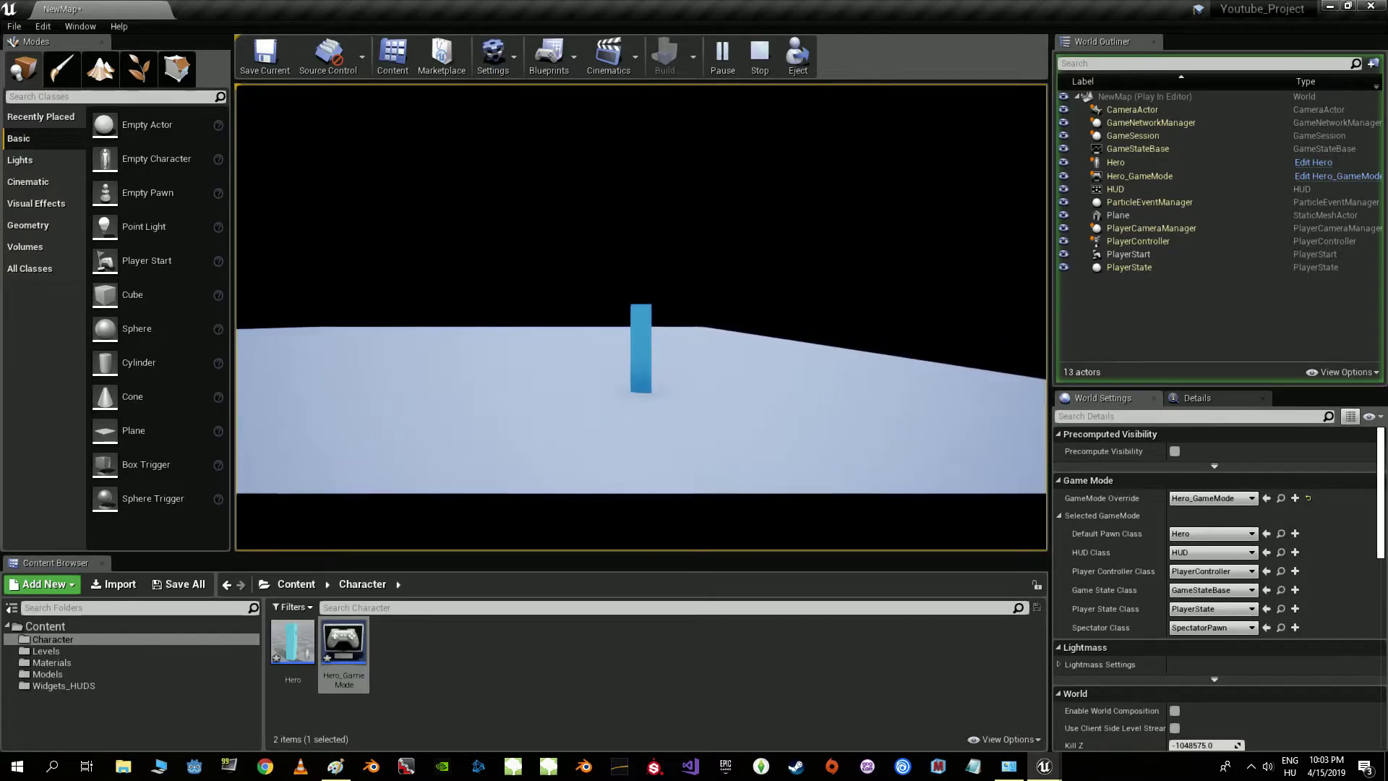
{"action": "key", "text": "Escape"}
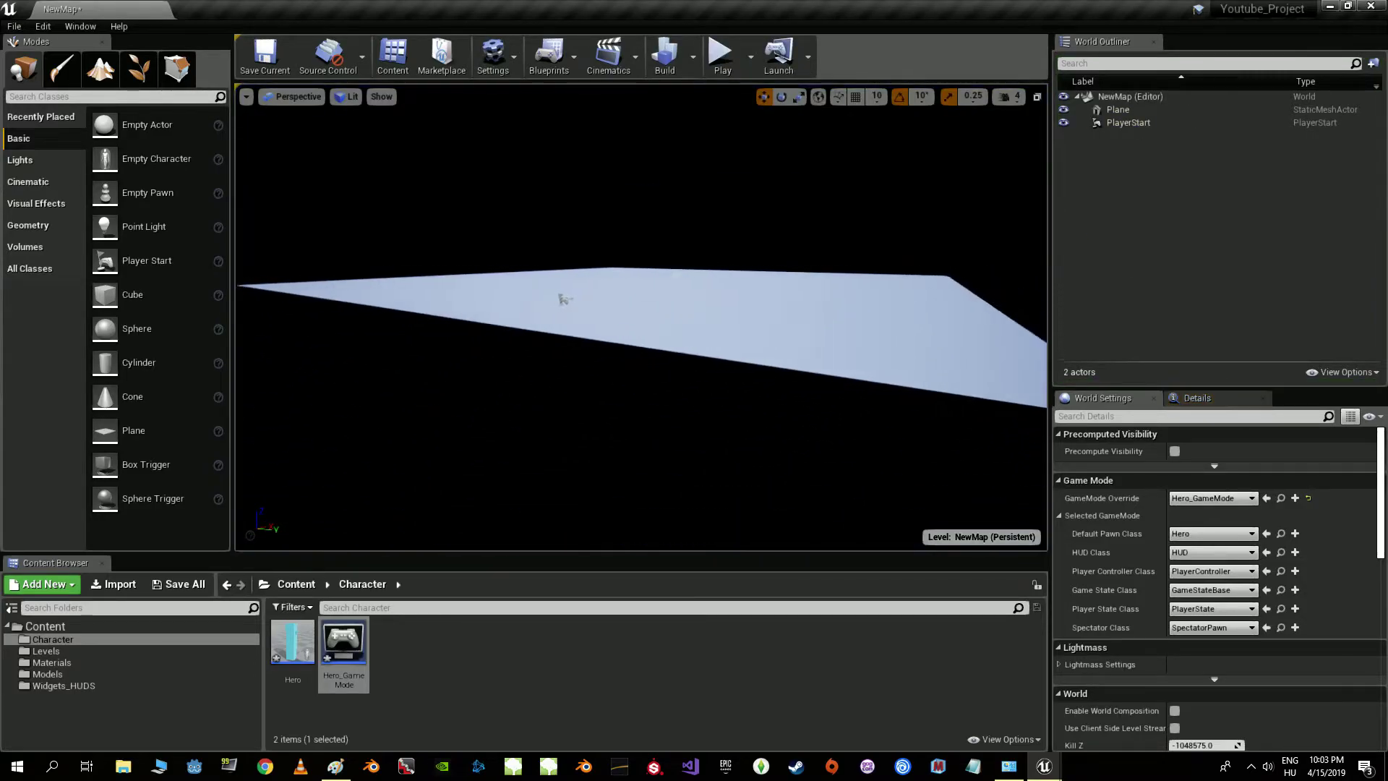
- Open the Hero blueprint and retitle the movement comment to 'ok working'
{"action": "double_click", "coordinate": [287, 642]}
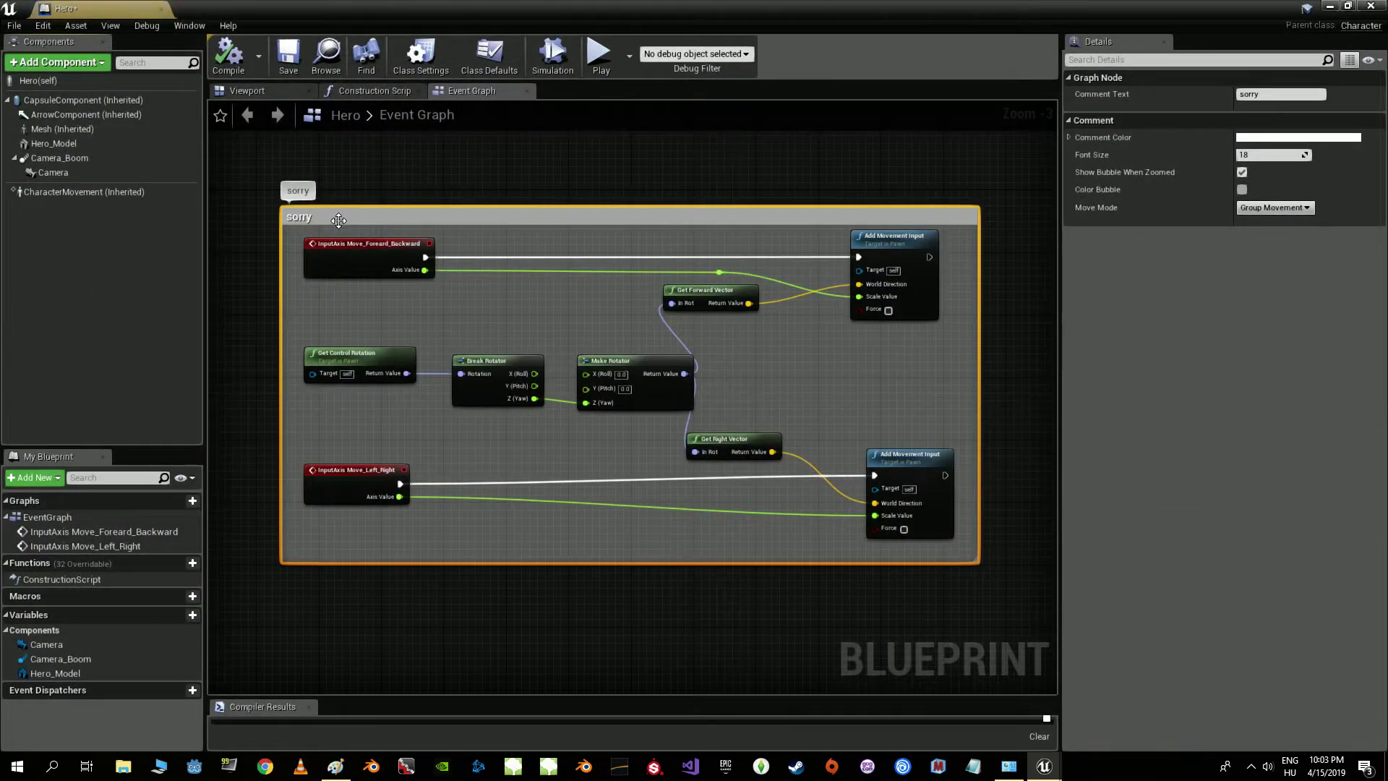
{"action": "double_click", "coordinate": [302, 218]}
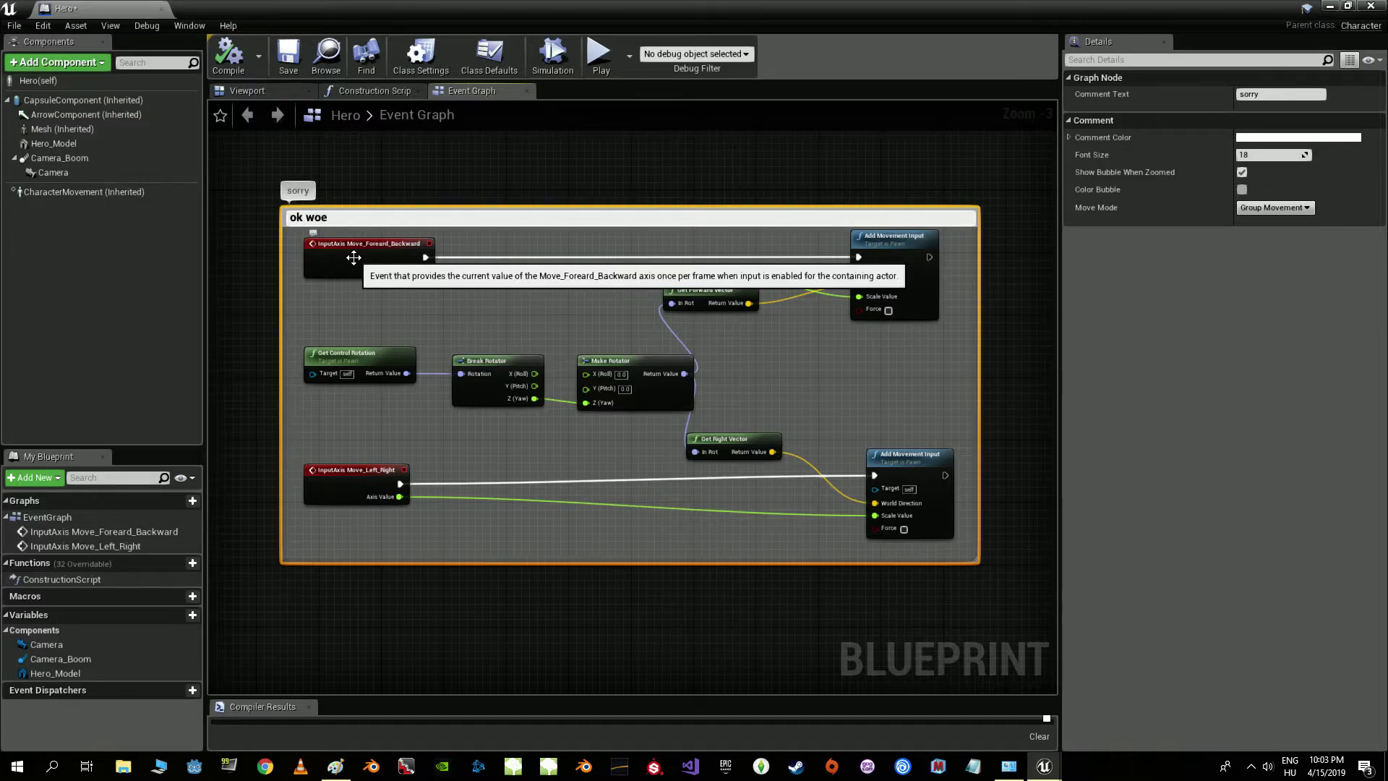
{"action": "type", "text": "g"}
{"action": "key", "text": "Return"}
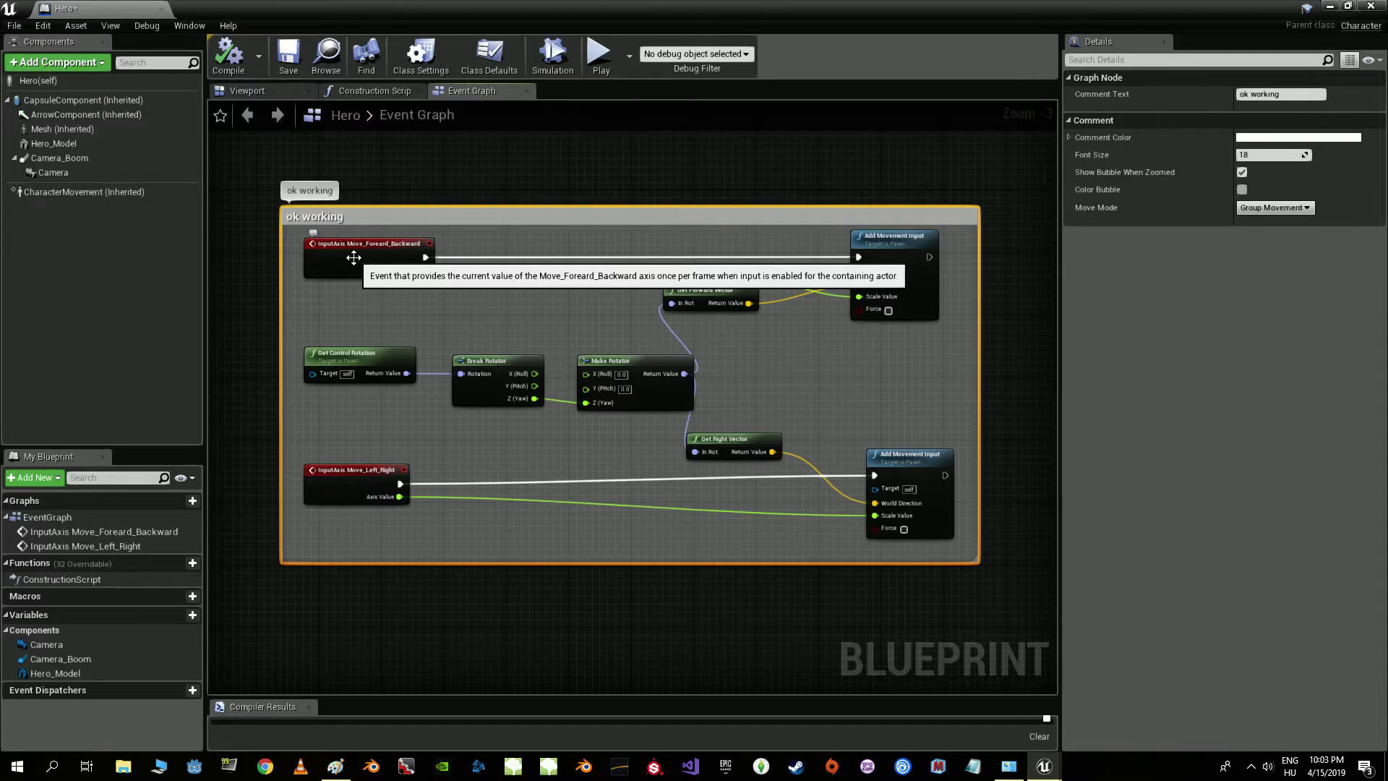
- Move to empty space in the Event Graph and bring up the add-node menu
{"action": "mouse_move", "coordinate": [595, 554]}
{"action": "right_mouse_down"}
{"action": "mouse_move", "coordinate": [652, 332]}
{"action": "mouse_move", "coordinate": [508, 302]}
{"action": "right_mouse_up"}
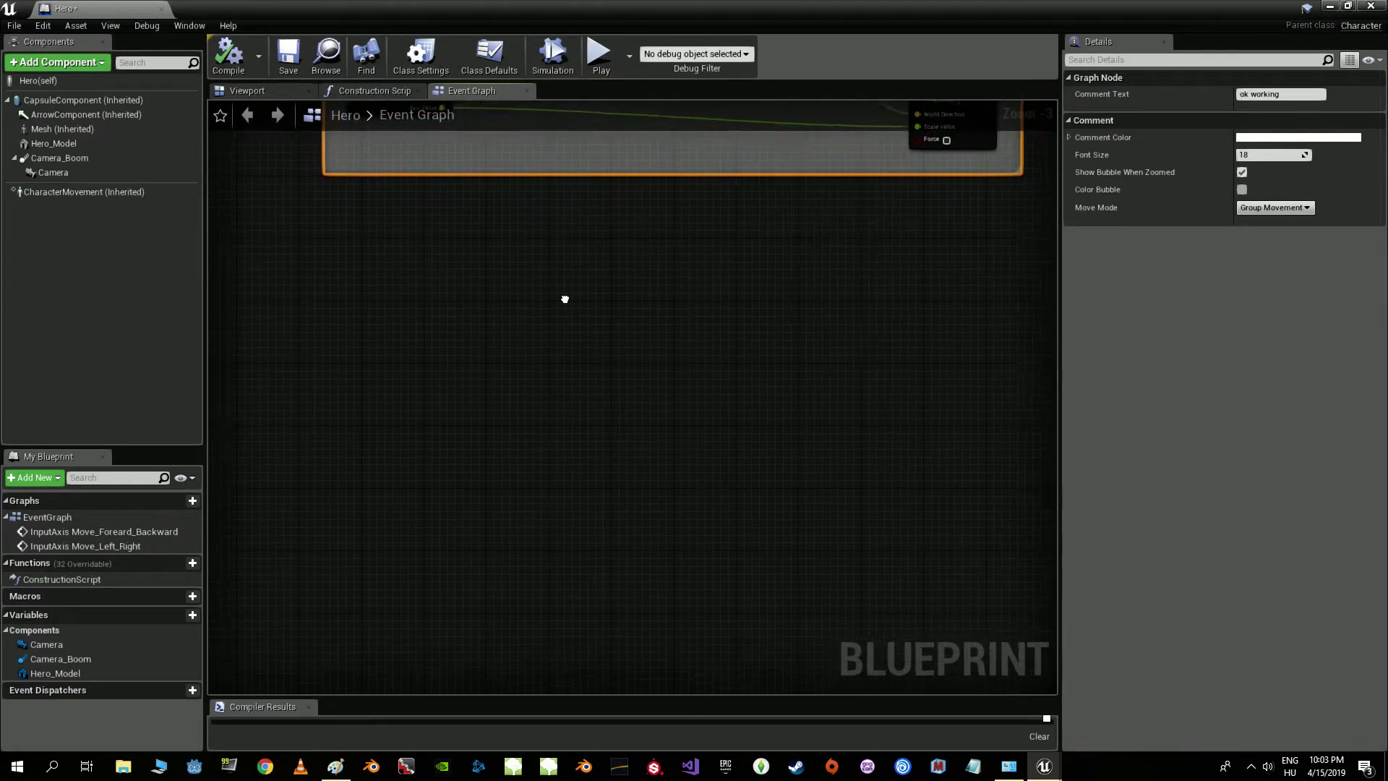
{"action": "scroll", "coordinate": [425, 367], "scroll_direction": "up", "scroll_amount": 3}
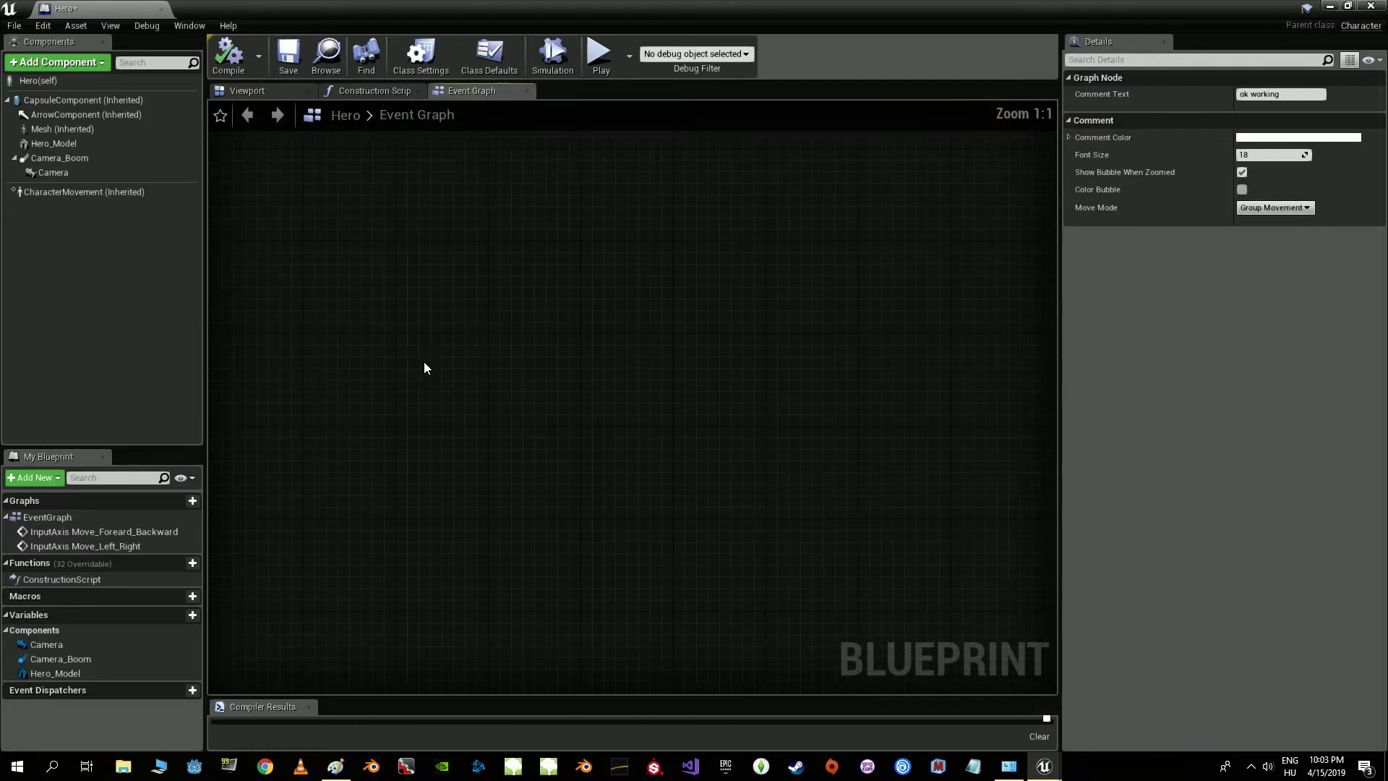
{"action": "right_click", "coordinate": [513, 361]}
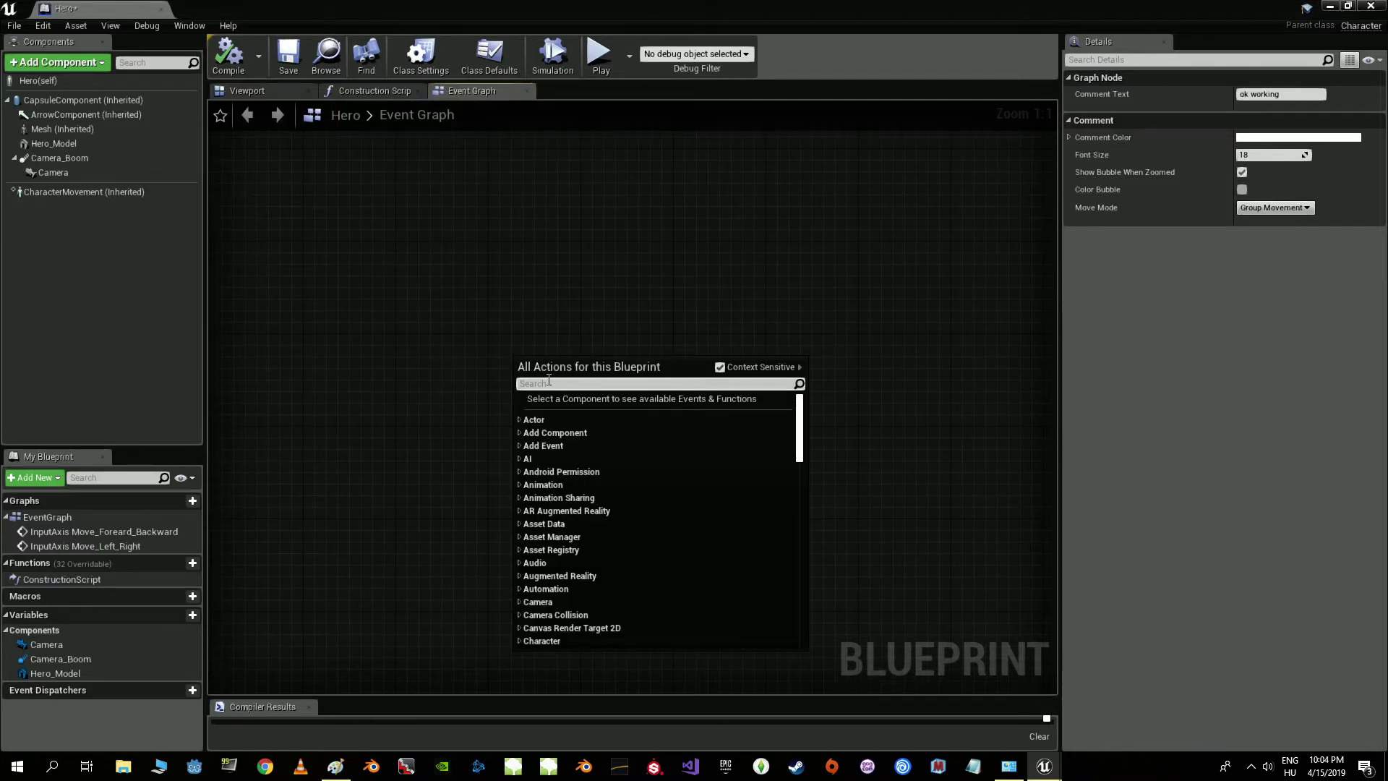
- Add InputAxis Look_Left_Right and InputAxis Look_Up_Down event nodes from a 'look' search
{"action": "type", "text": "look"}
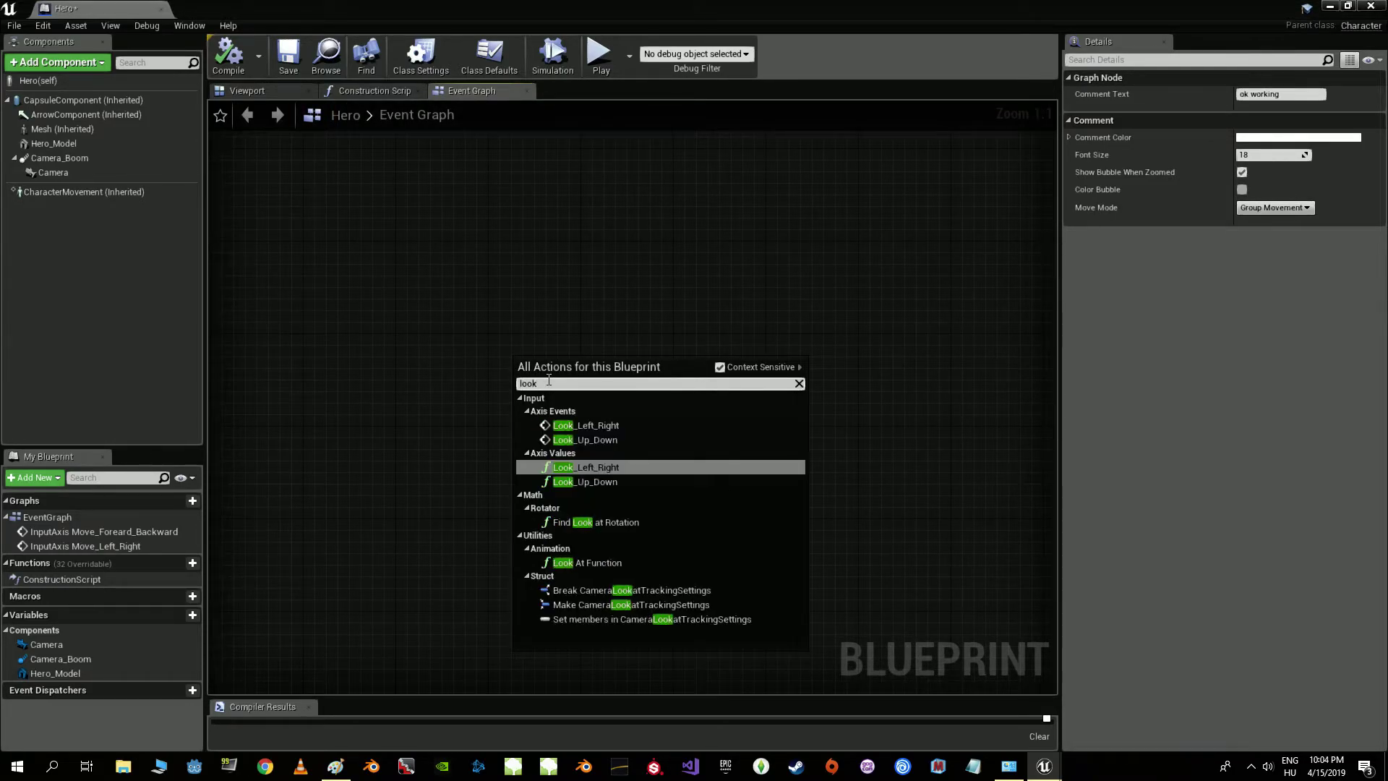
{"action": "left_click", "coordinate": [589, 425]}
{"action": "left_click", "coordinate": [540, 464]}
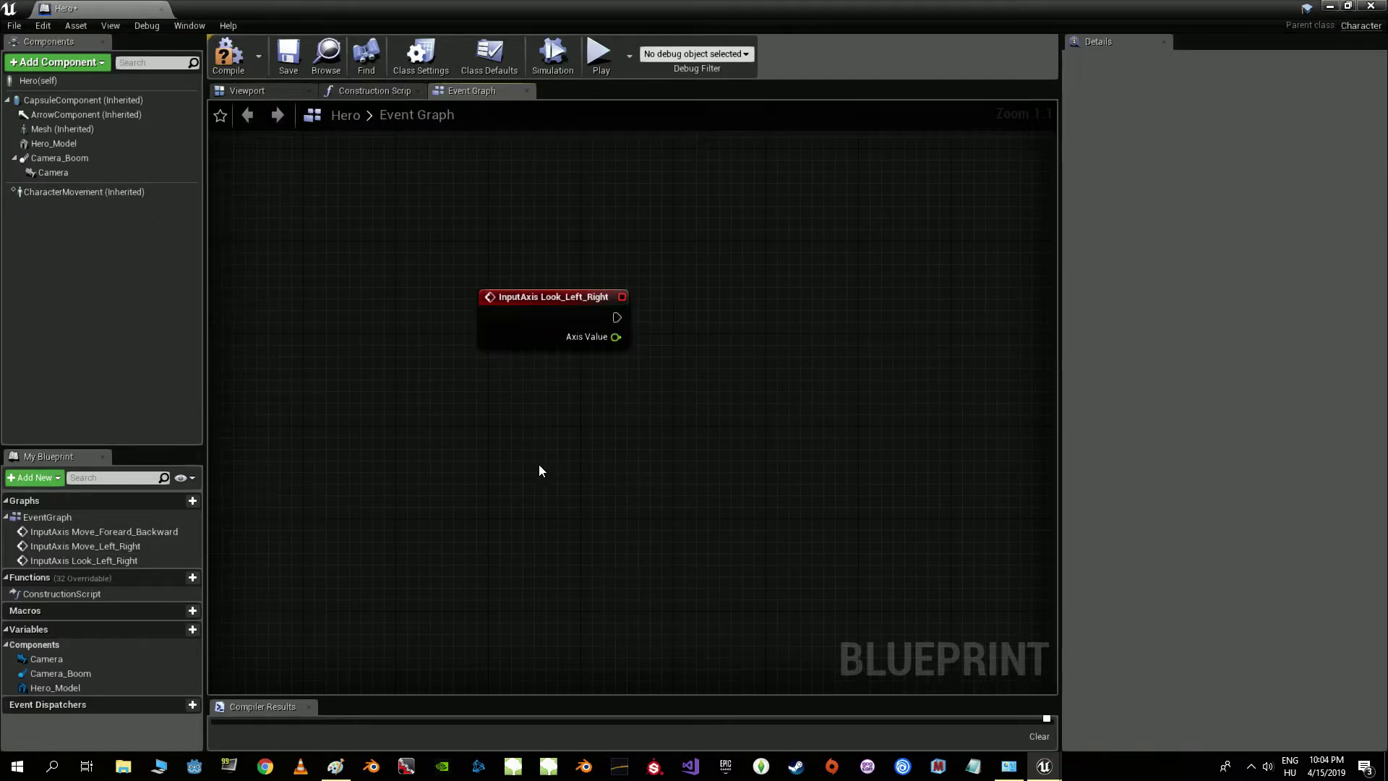
{"action": "right_click", "coordinate": [539, 464]}
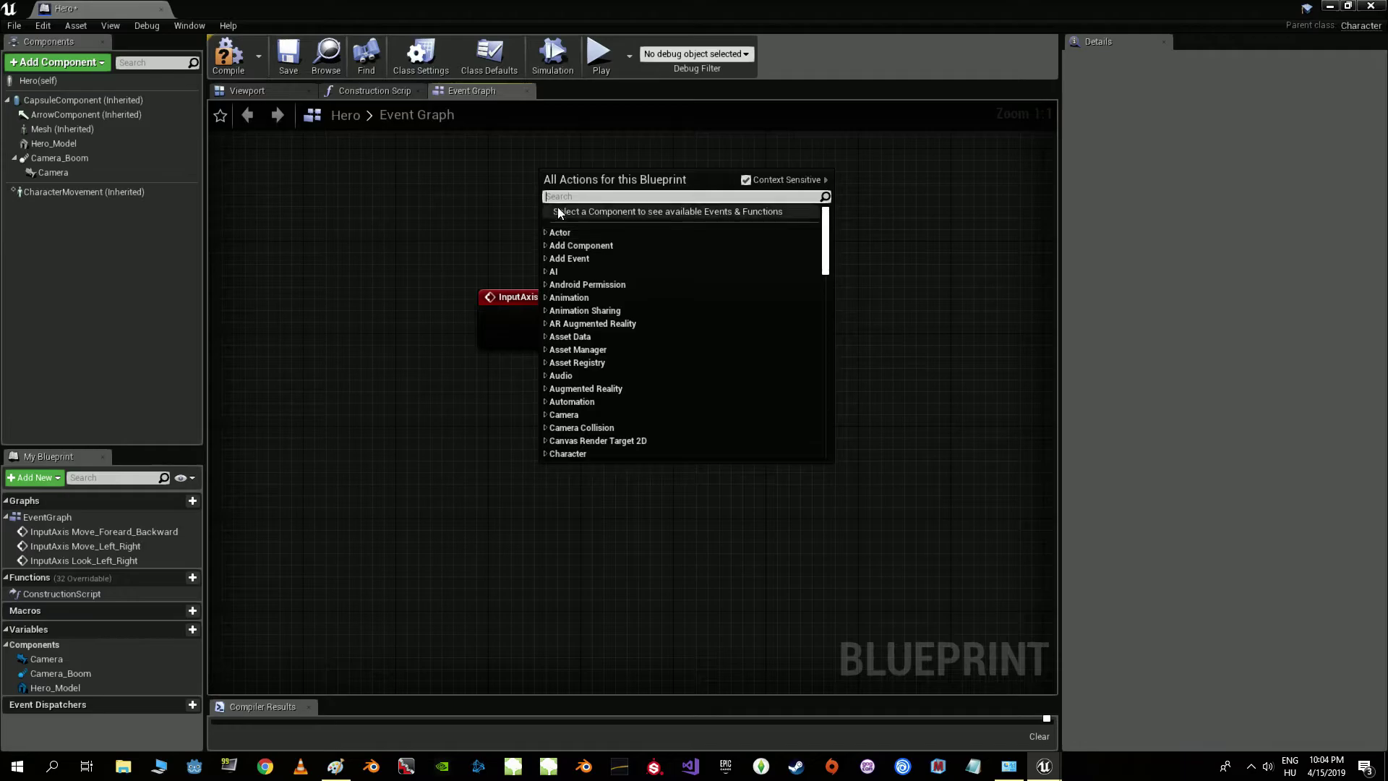
{"action": "type", "text": "look"}
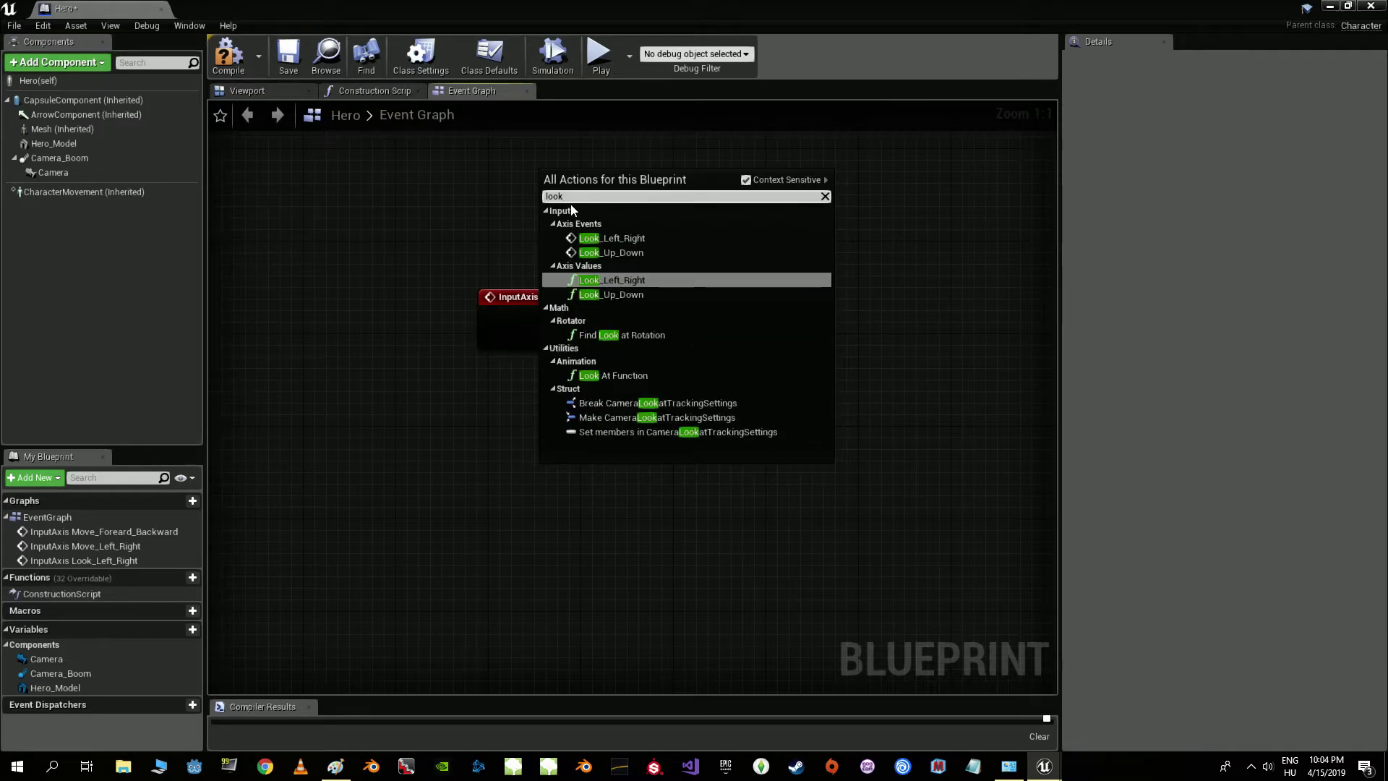
{"action": "left_click", "coordinate": [603, 255]}
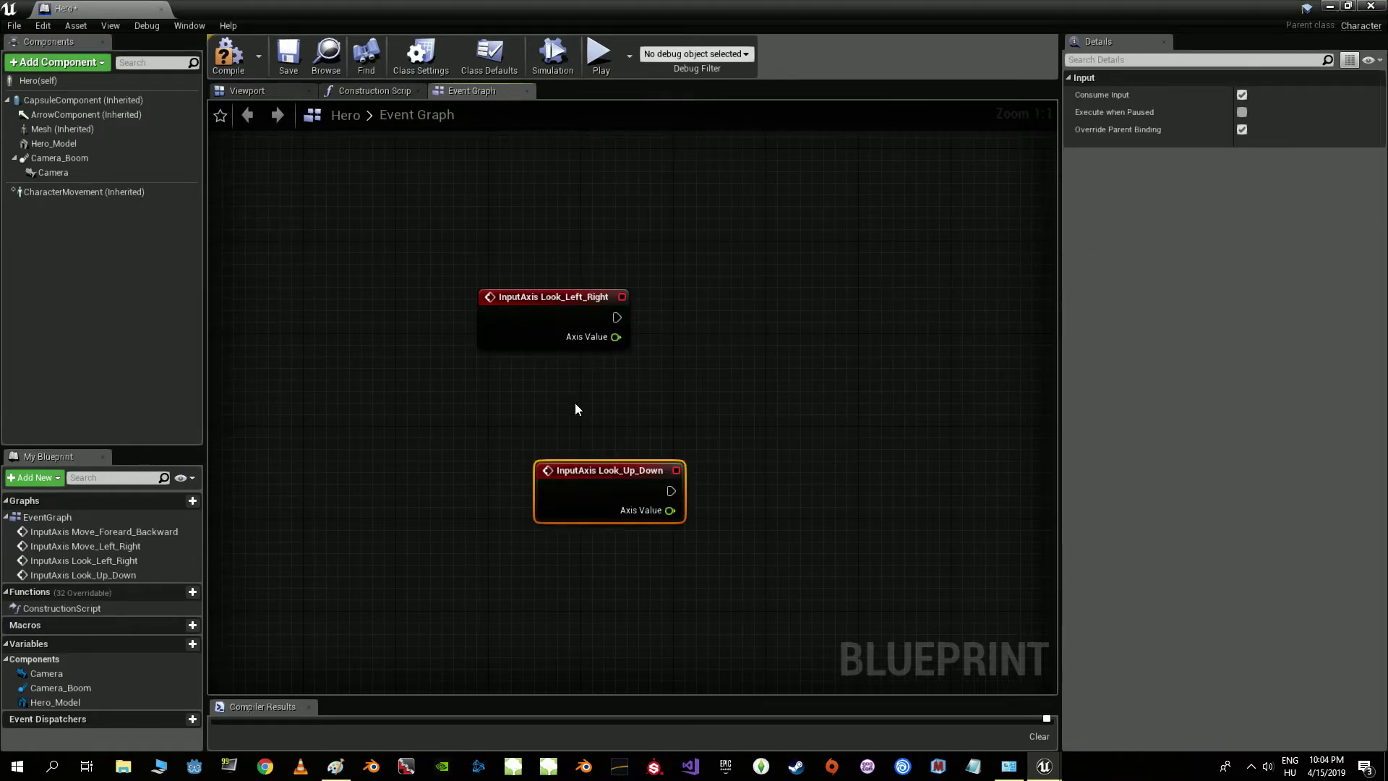
- Arrange the look nodes with Look_Up_Down placed above Look_Left_Right
{"action": "left_click_drag", "start_coordinate": [571, 499], "coordinate": [557, 230]}
{"action": "right_click_drag", "start_coordinate": [558, 230], "coordinate": [568, 394]}
{"action": "left_click_drag", "start_coordinate": [568, 462], "coordinate": [567, 543]}
{"action": "right_click_drag", "start_coordinate": [695, 475], "coordinate": [535, 420]}
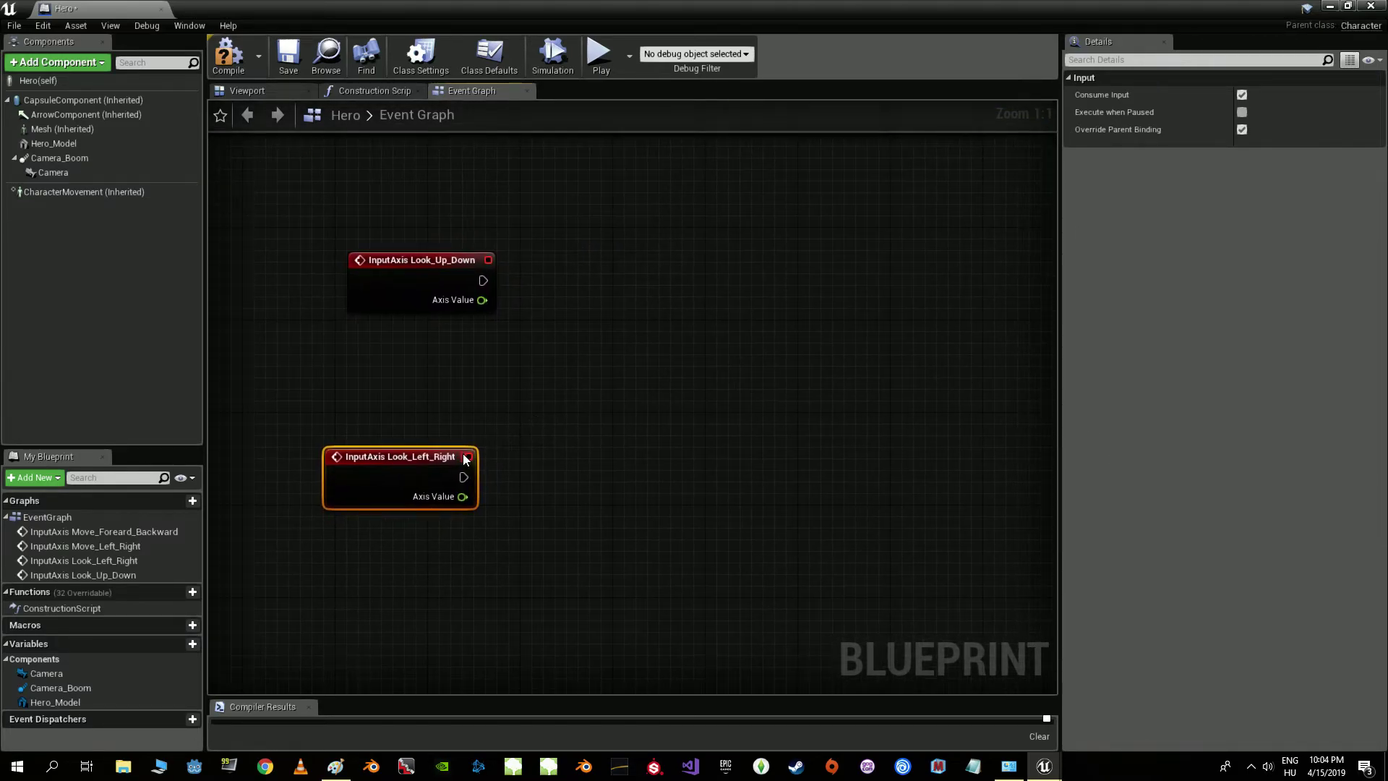
{"action": "left_click_drag", "start_coordinate": [391, 459], "coordinate": [402, 470]}
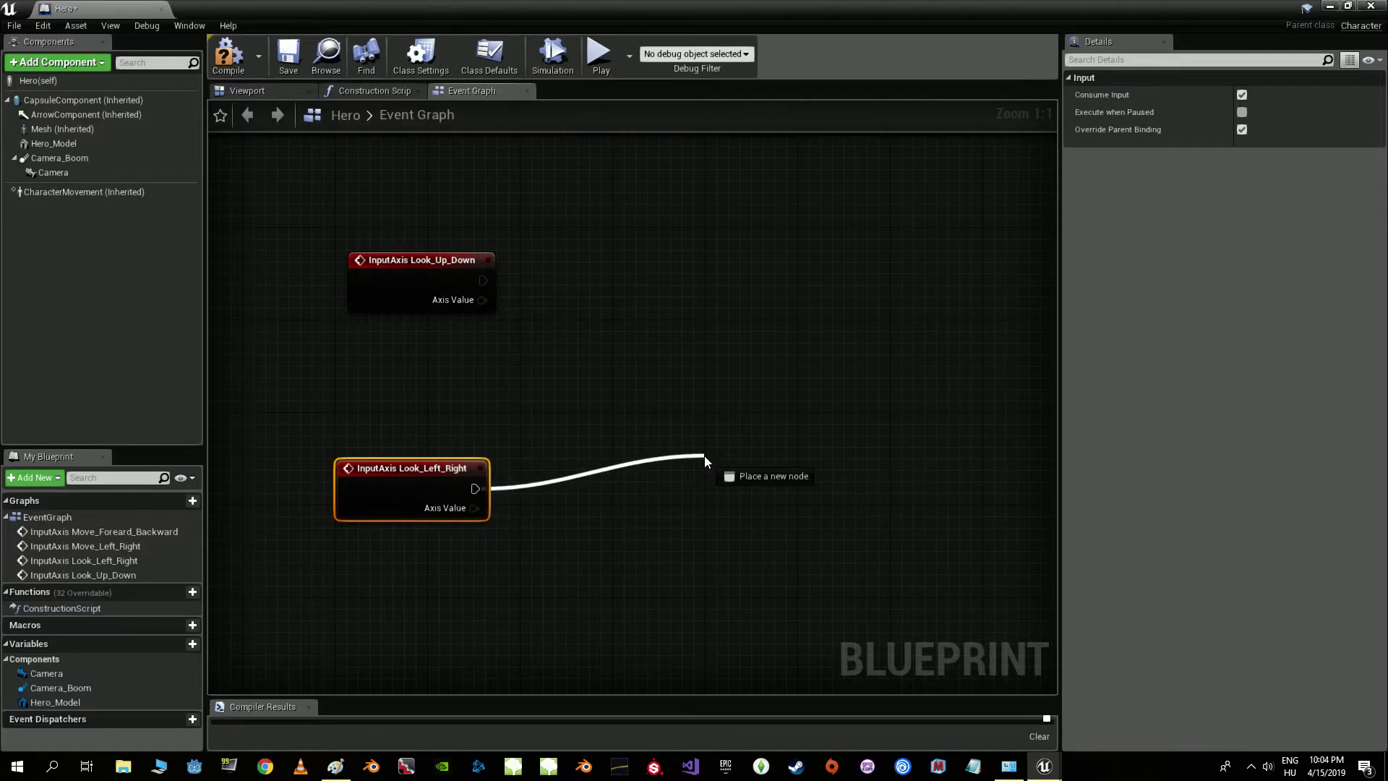
- Connect Look_Left_Right to Add Controller Yaw Input, wiring Axis Value into Val
{"action": "left_click_drag", "start_coordinate": [504, 492], "coordinate": [703, 457]}
{"action": "type", "text": "a"}
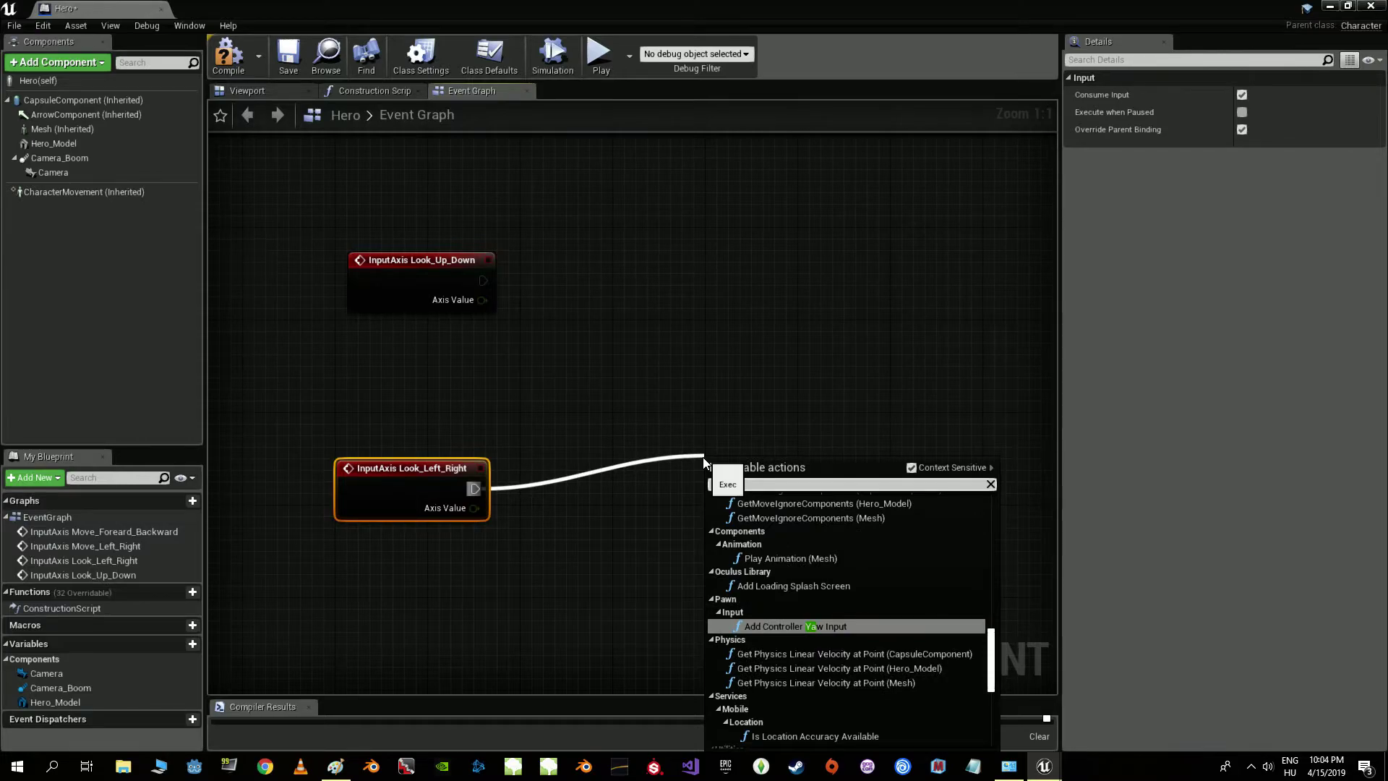
{"action": "type", "text": "w"}
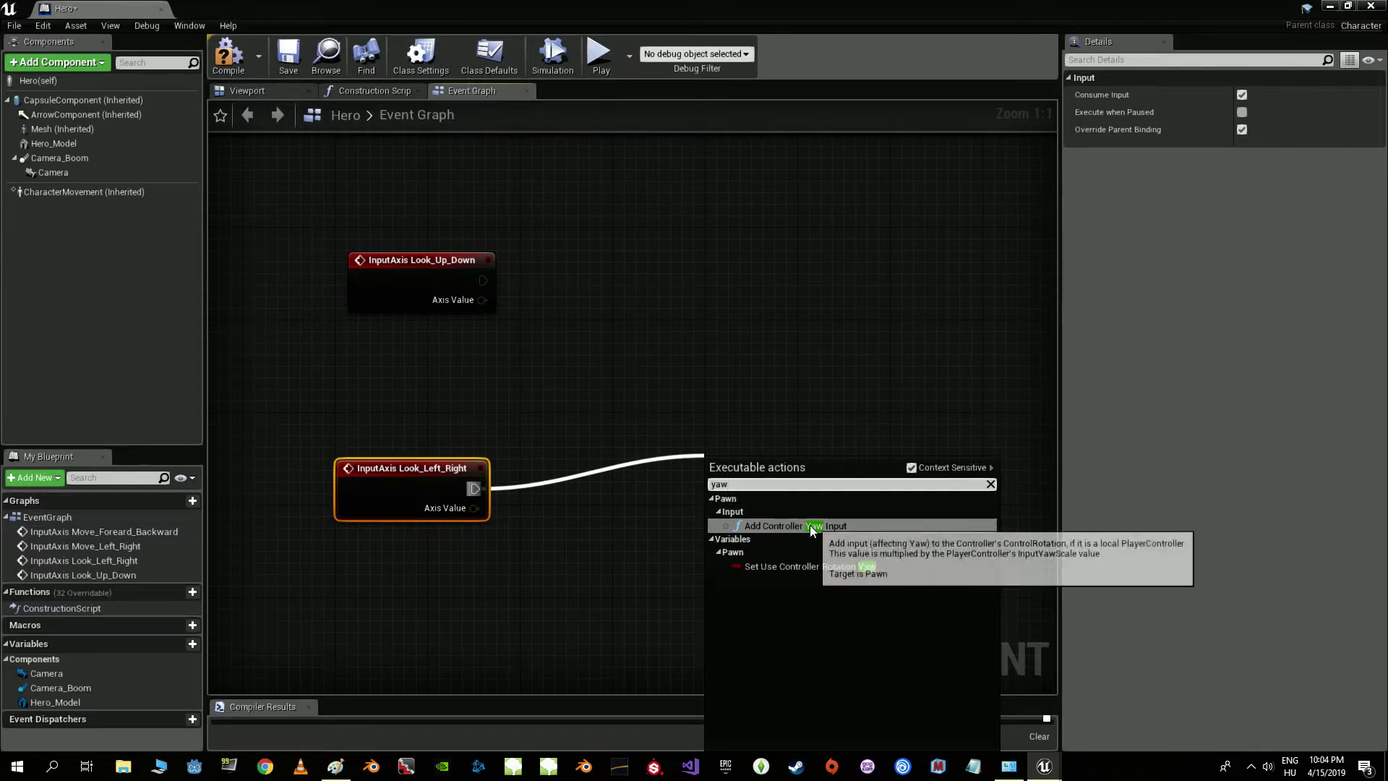
{"action": "left_click", "coordinate": [790, 526]}
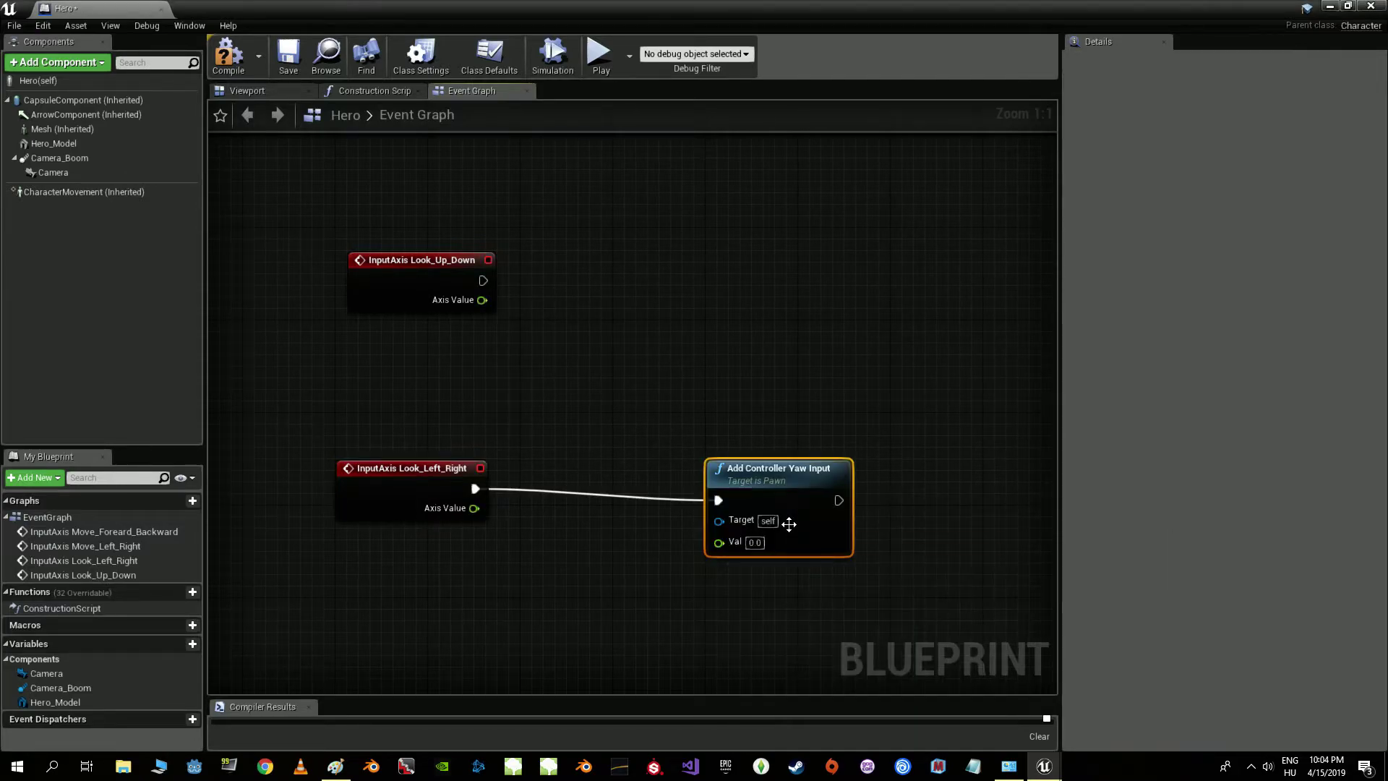
{"action": "left_click_drag", "start_coordinate": [775, 480], "coordinate": [752, 468]}
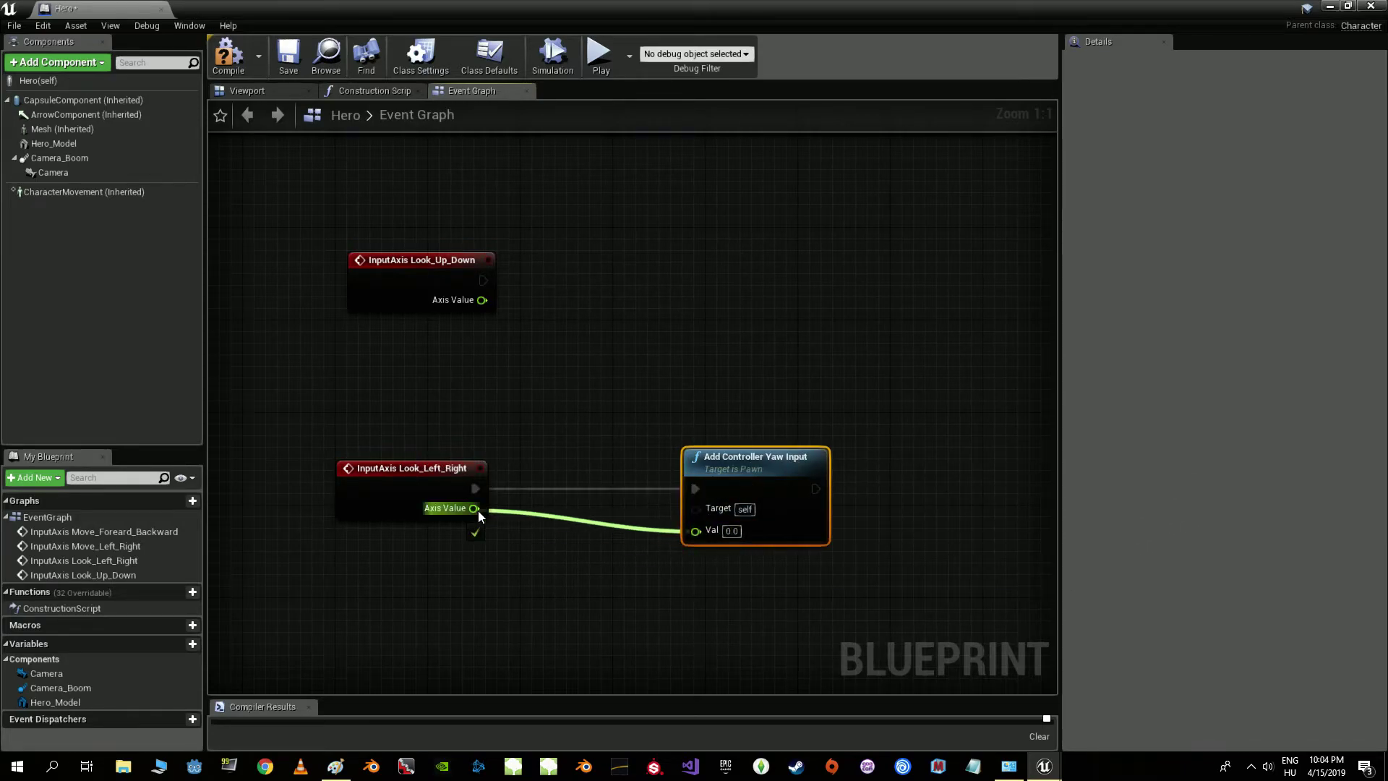
{"action": "left_click_drag", "start_coordinate": [489, 535], "coordinate": [475, 509]}
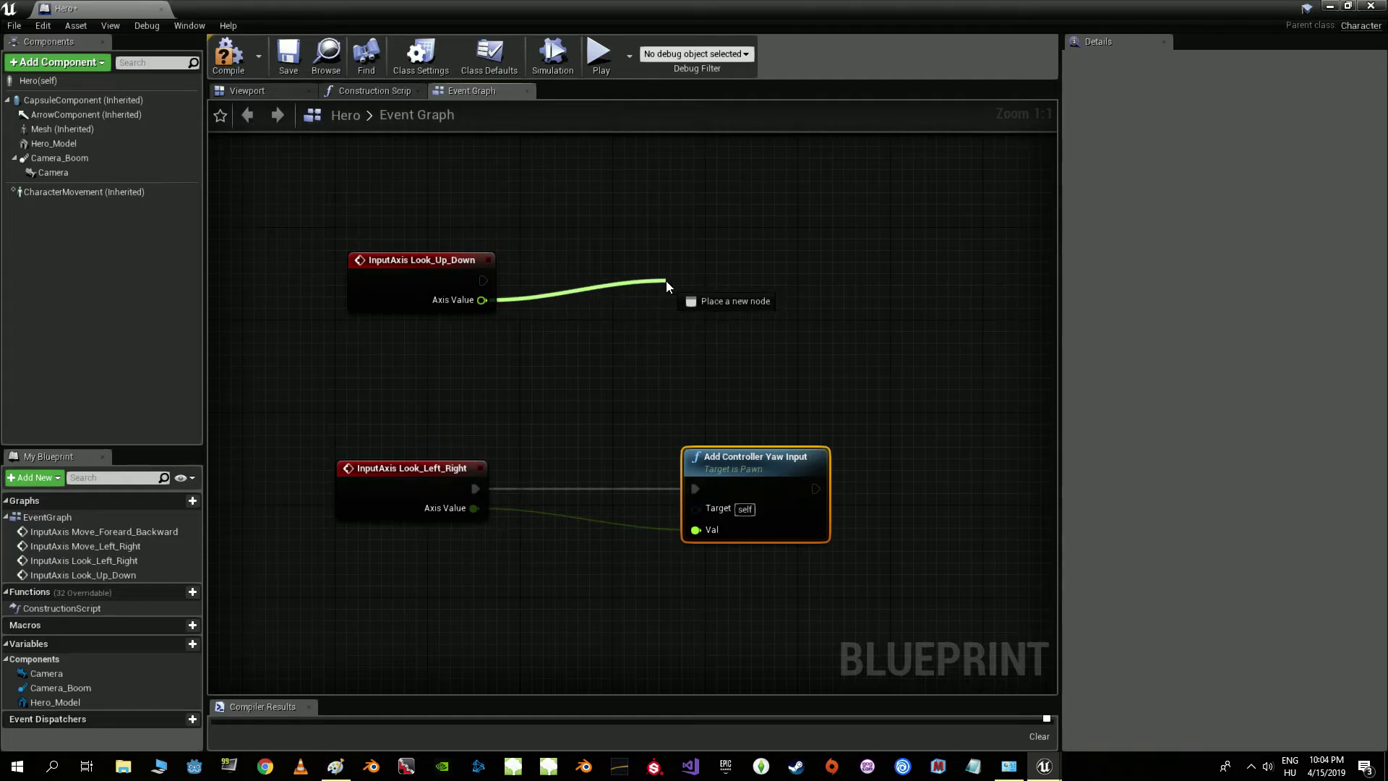
- Add an Add Controller Pitch Input node fed by Look_Up_Down and align it
{"action": "left_click_drag", "start_coordinate": [666, 281], "coordinate": [666, 280]}
{"action": "type", "text": "pit"}
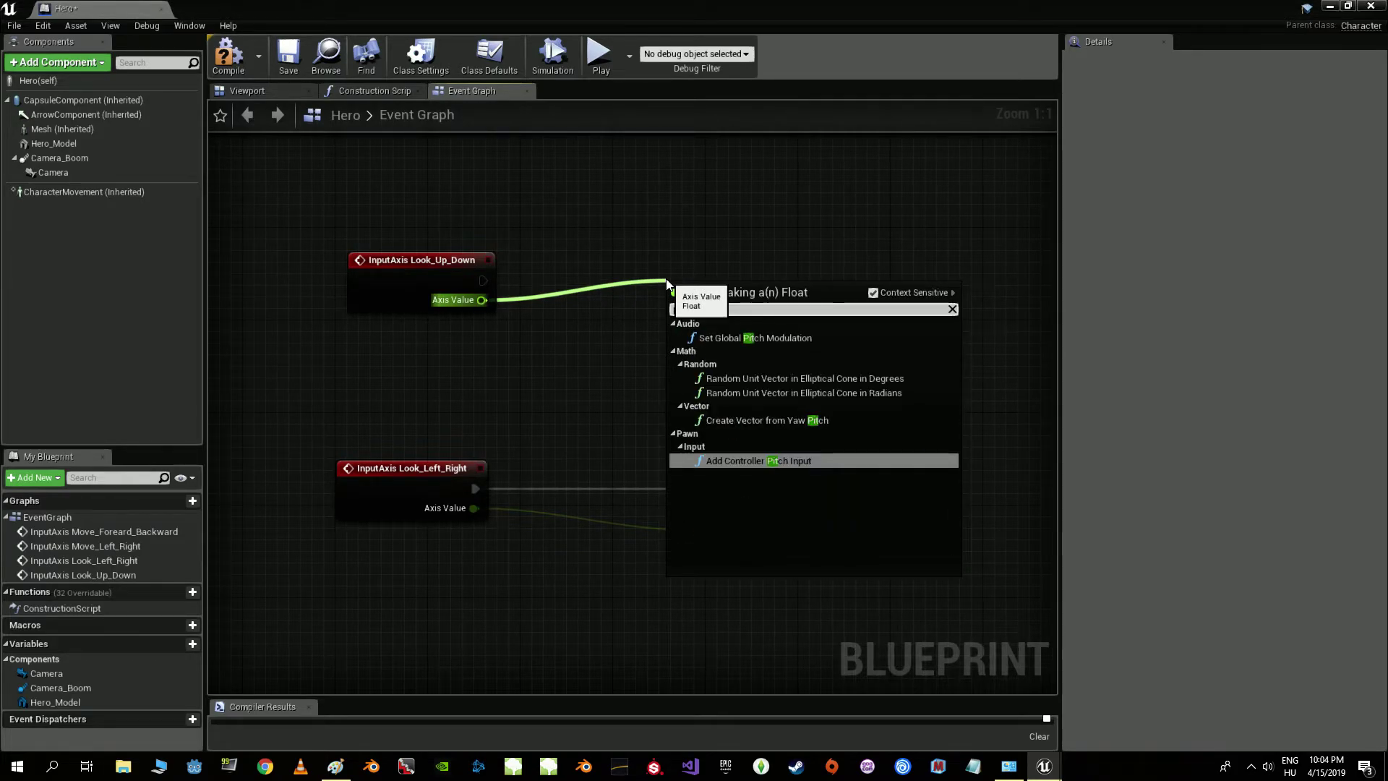
{"action": "left_click", "coordinate": [758, 461]}
{"action": "left_click_drag", "start_coordinate": [758, 355], "coordinate": [747, 309]}
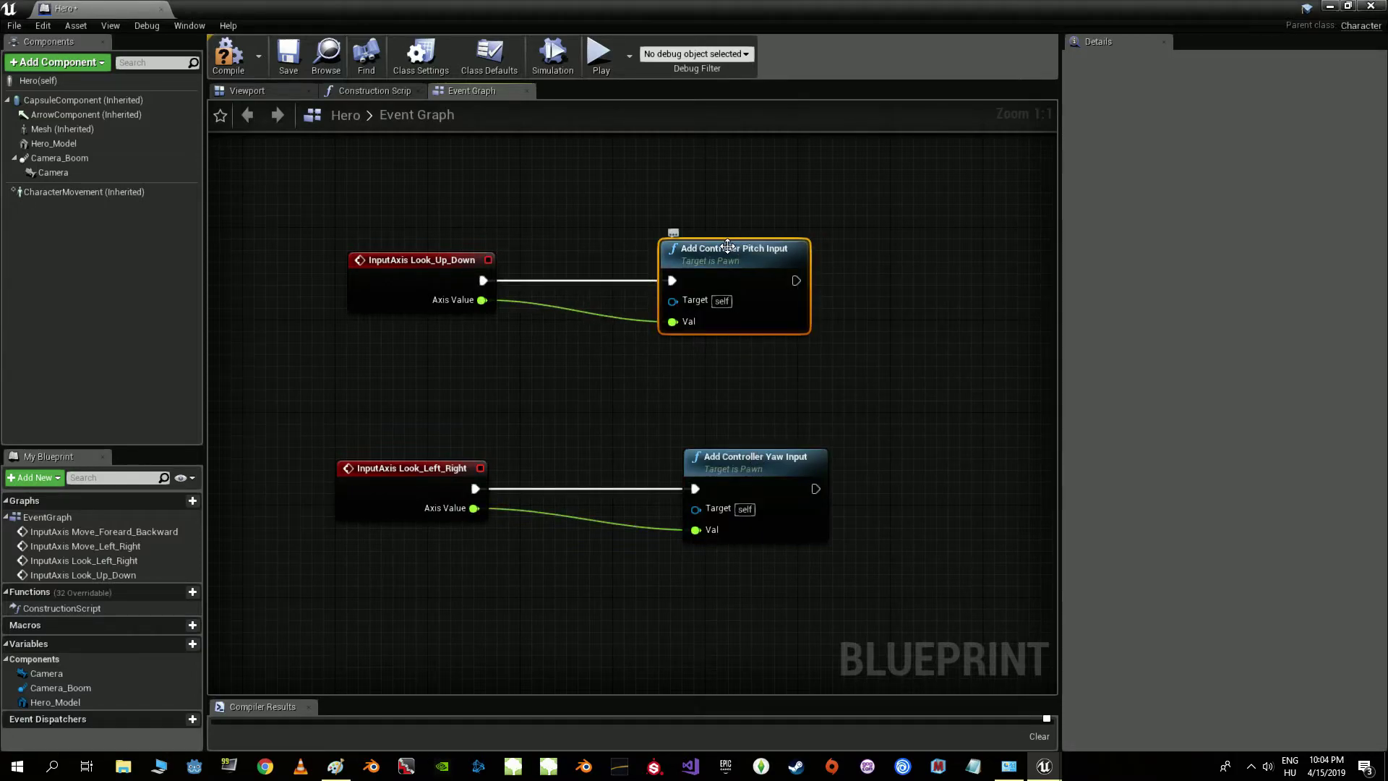
{"action": "left_click", "coordinate": [262, 91]}
- Raise and rotate the Camera component higher above the character
{"action": "left_click", "coordinate": [366, 305]}
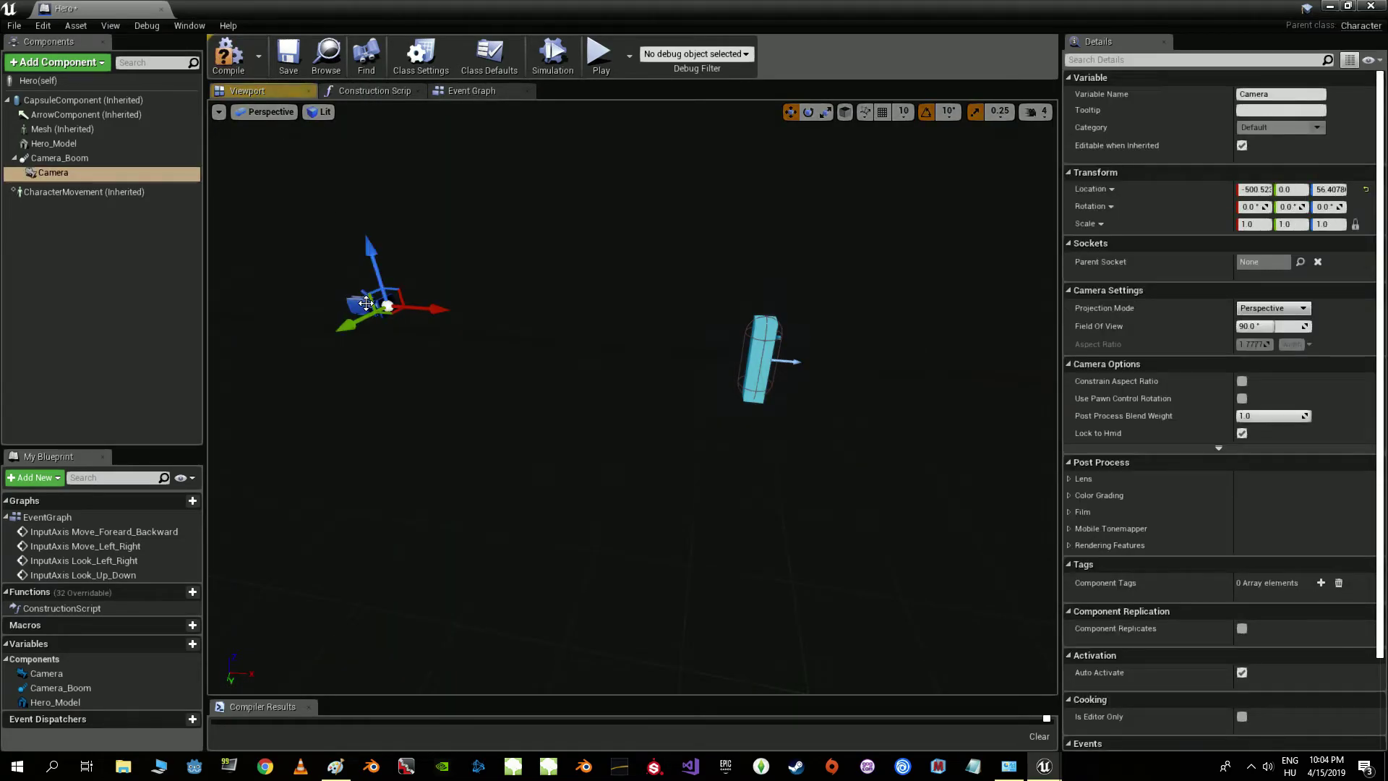
{"action": "mouse_move", "coordinate": [371, 248]}
{"action": "left_mouse_down"}
{"action": "mouse_move", "coordinate": [358, 169]}
{"action": "mouse_move", "coordinate": [455, 270]}
{"action": "left_mouse_up"}
{"action": "key", "text": "e"}
{"action": "right_click_drag", "start_coordinate": [454, 270], "coordinate": [479, 307]}
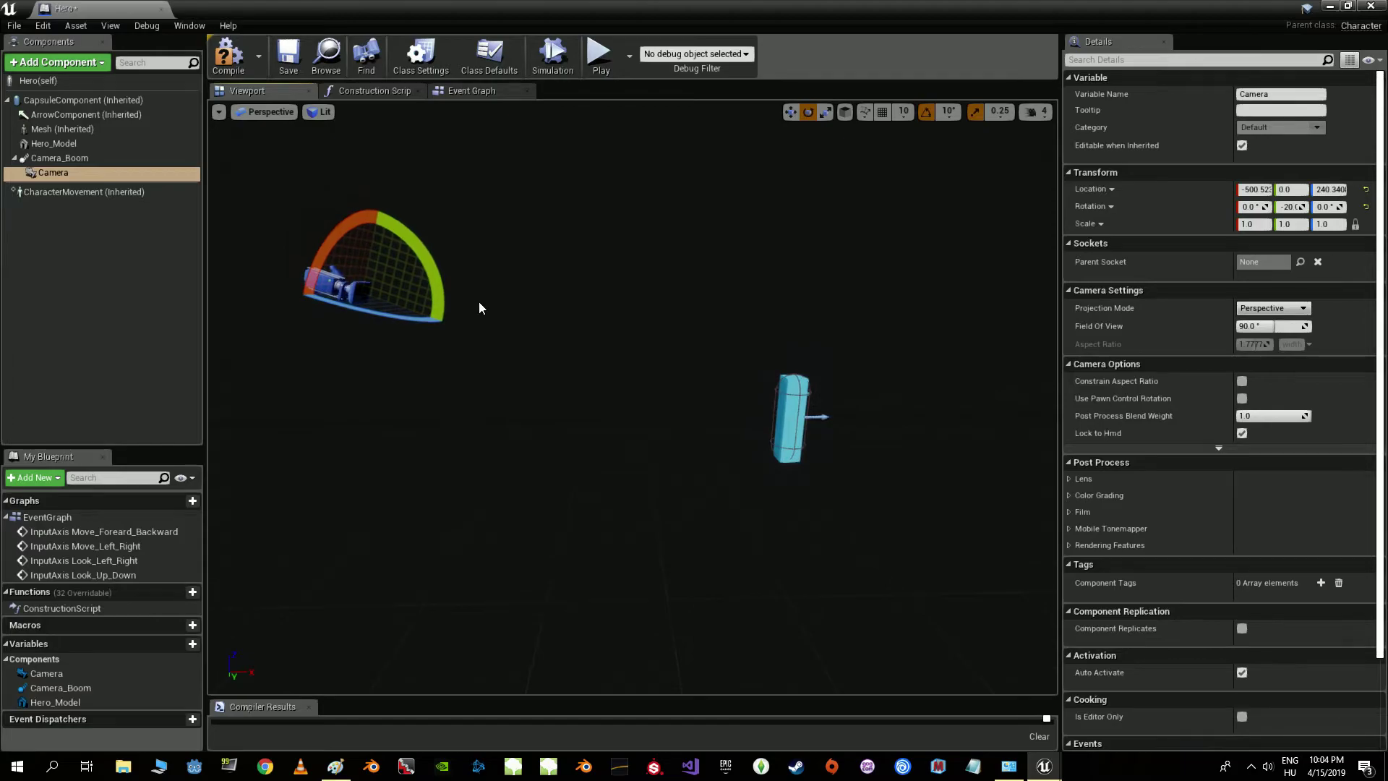
- In the Event Graph, wrap both look node pairs in a new comment box
{"action": "left_click", "coordinate": [462, 92]}
{"action": "left_click_drag", "start_coordinate": [337, 182], "coordinate": [810, 609]}
{"action": "key", "text": "c"}
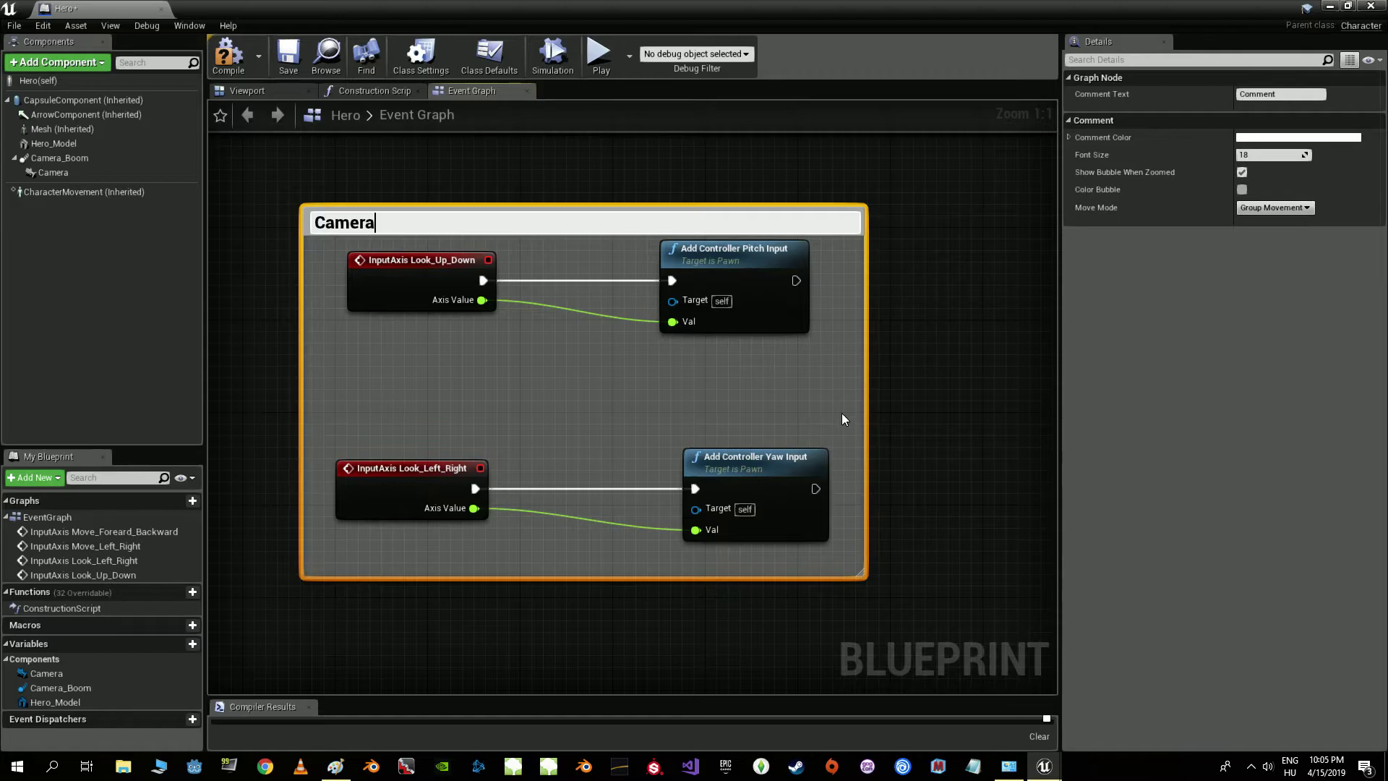
- Title the look-node comment 'Camera', compile the Hero blueprint, and go back to the NewMap level editor
{"action": "left_click", "coordinate": [909, 372]}
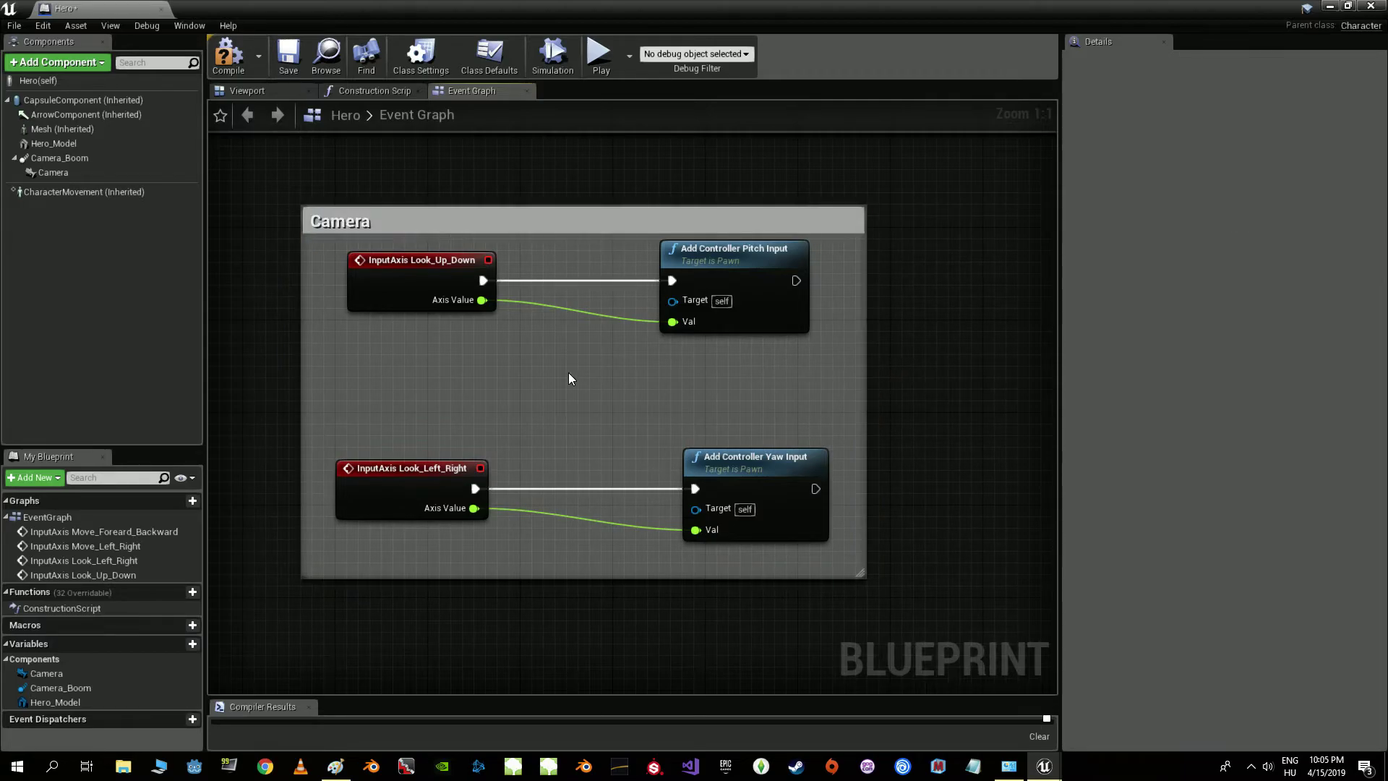
{"action": "left_click", "coordinate": [238, 67]}
{"action": "left_click", "coordinate": [1330, 7]}
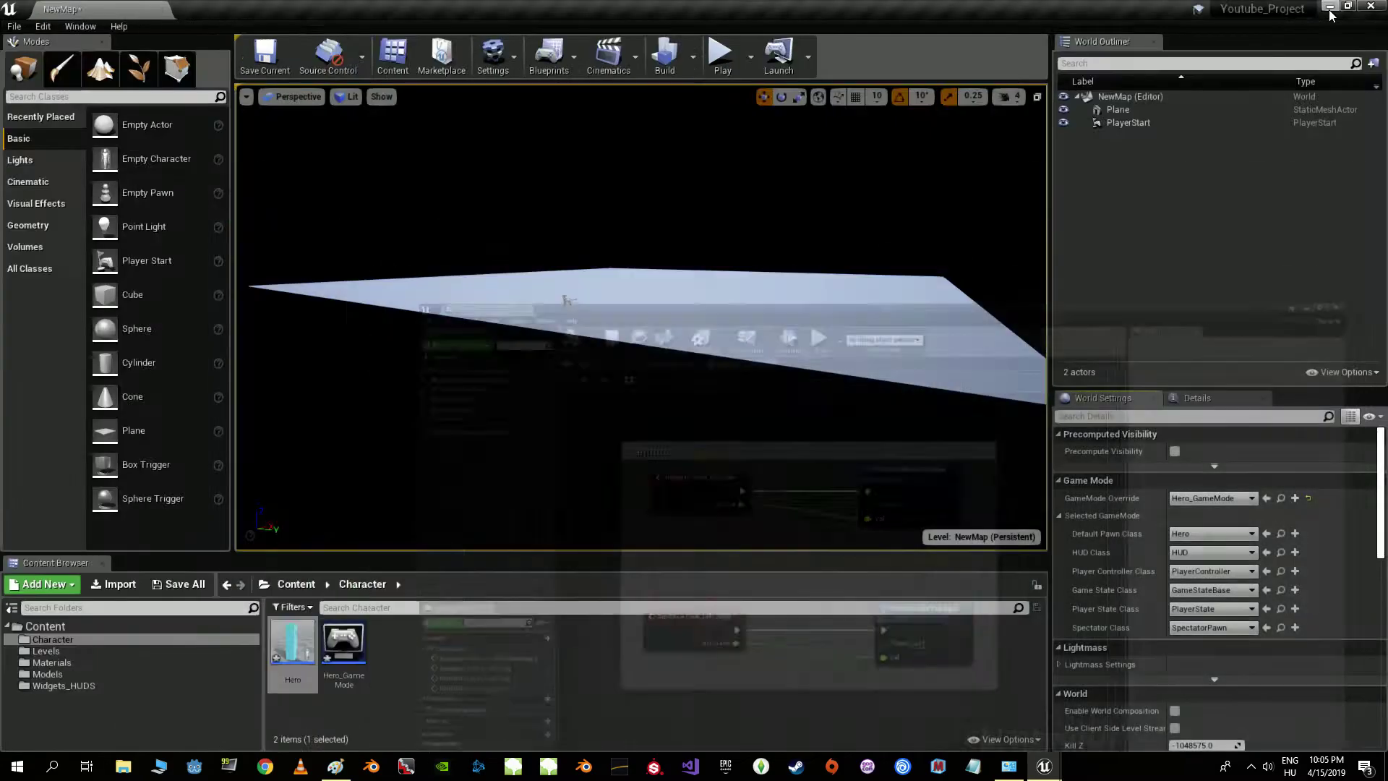
- Place two cubes, three cylinders, a sphere and a cone across the floor plane
{"action": "right_click_drag", "start_coordinate": [820, 298], "coordinate": [821, 297]}
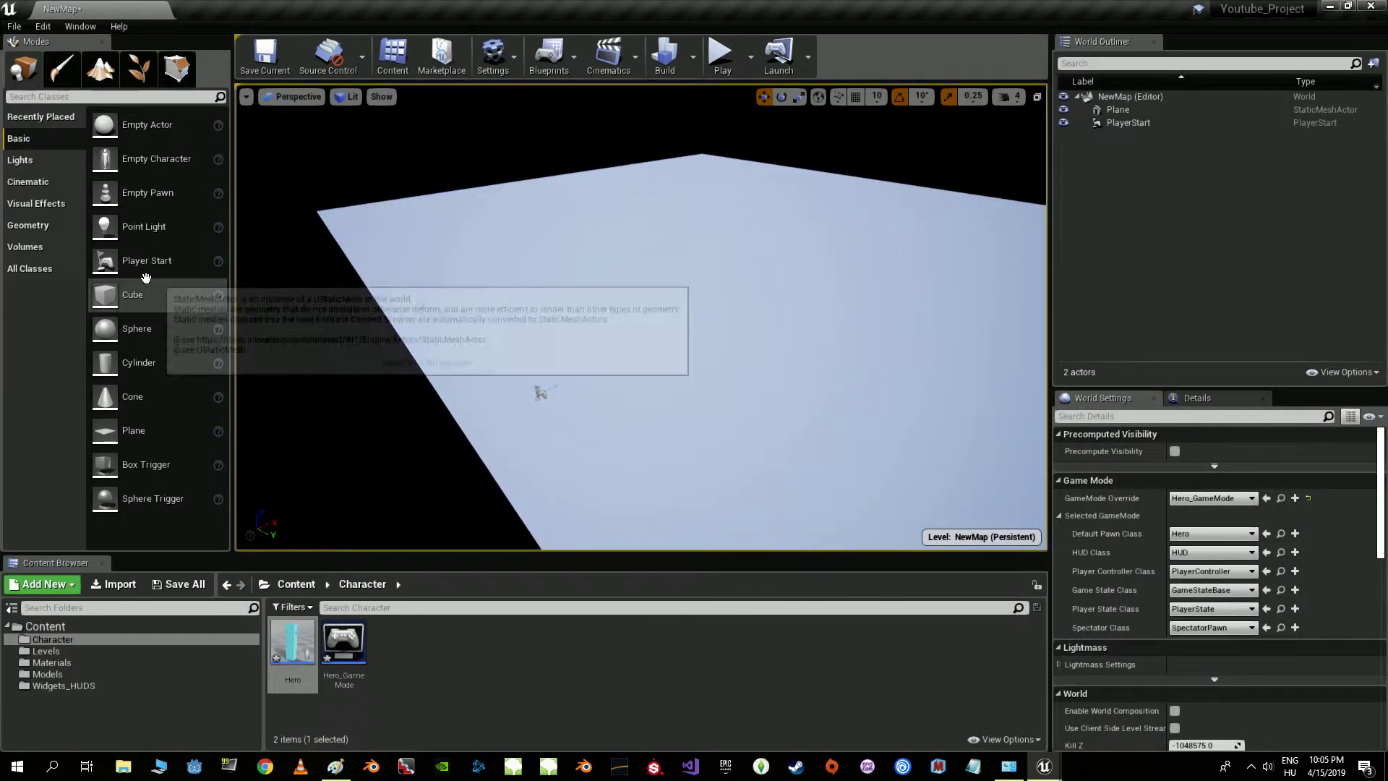
{"action": "left_click_drag", "start_coordinate": [130, 295], "coordinate": [571, 319]}
{"action": "left_click_drag", "start_coordinate": [130, 362], "coordinate": [785, 368]}
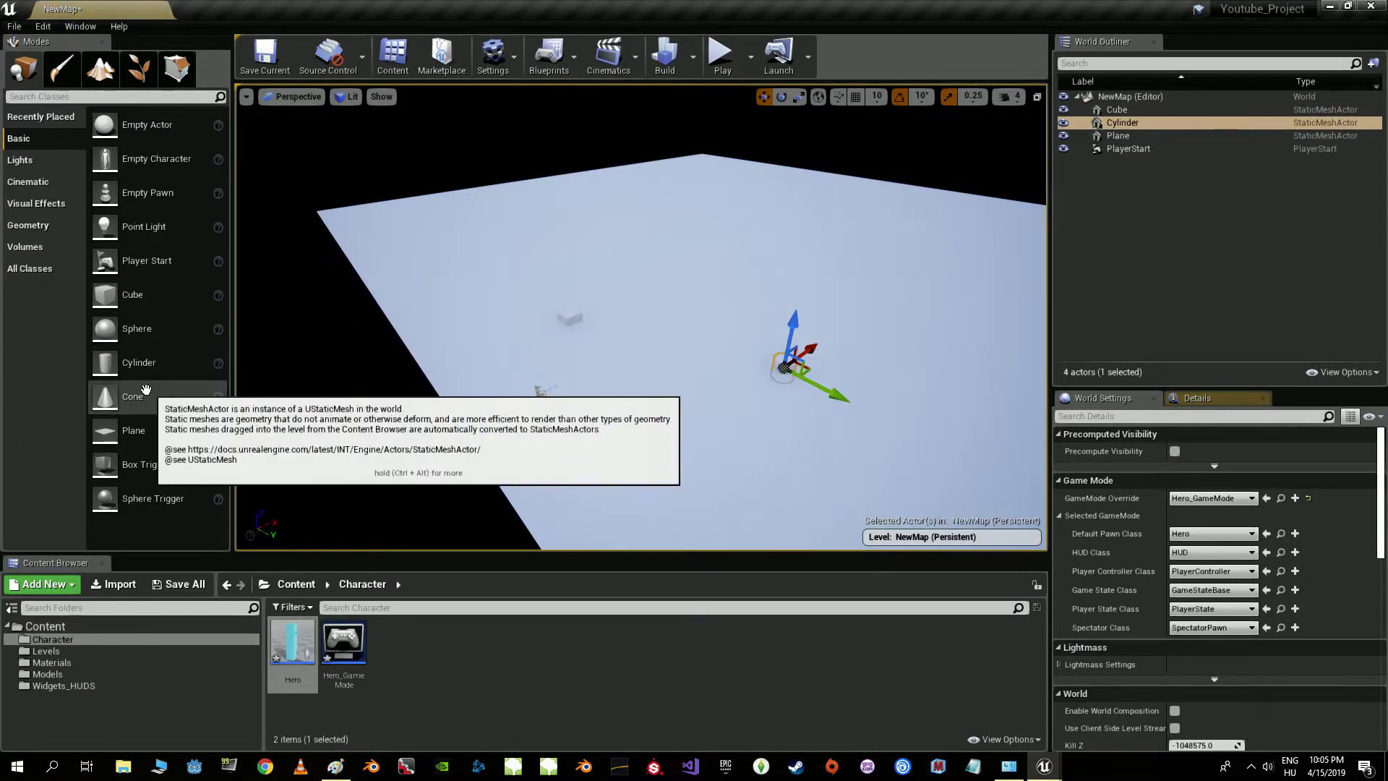
{"action": "left_click_drag", "start_coordinate": [130, 362], "coordinate": [726, 270]}
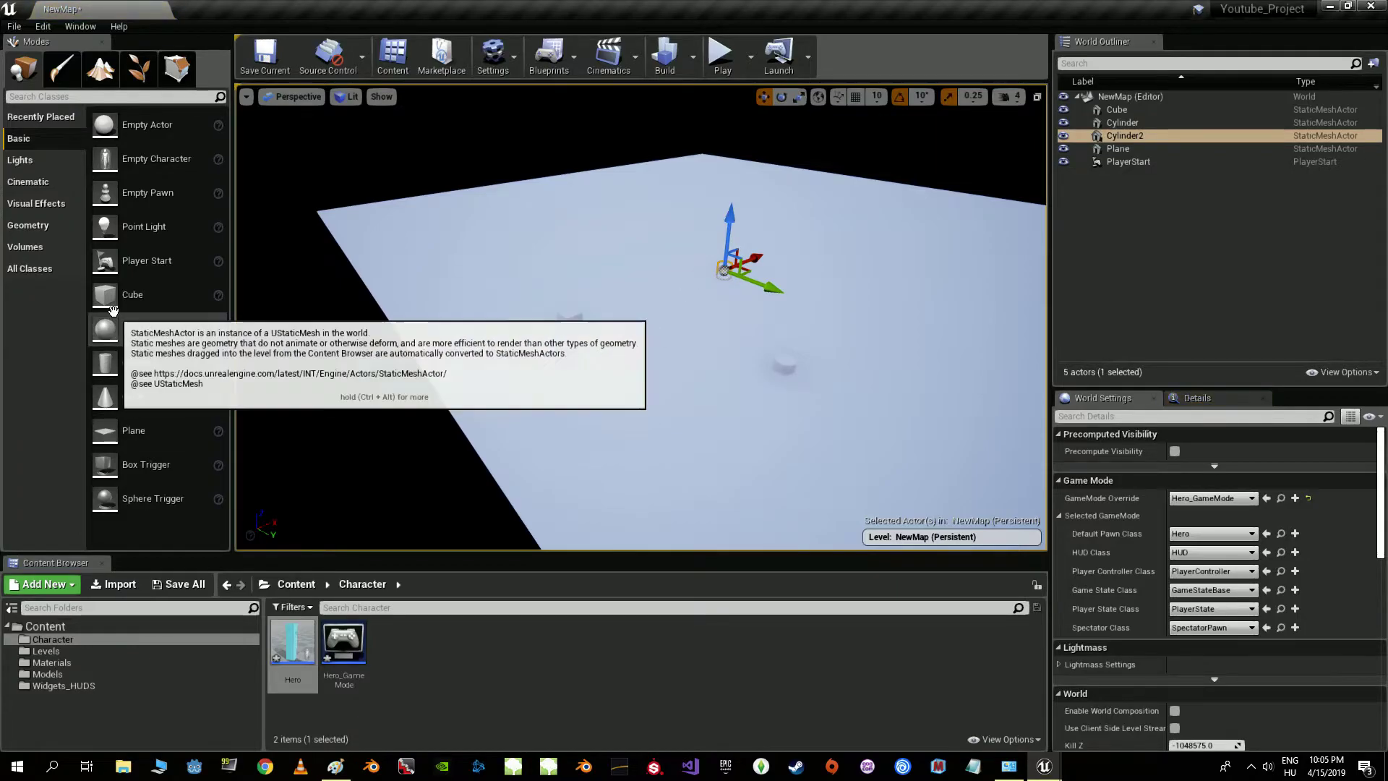
{"action": "left_click_drag", "start_coordinate": [112, 311], "coordinate": [439, 266]}
{"action": "left_click_drag", "start_coordinate": [110, 316], "coordinate": [592, 447]}
{"action": "left_click_drag", "start_coordinate": [831, 486], "coordinate": [832, 485]}
{"action": "left_click_drag", "start_coordinate": [130, 363], "coordinate": [860, 318]}
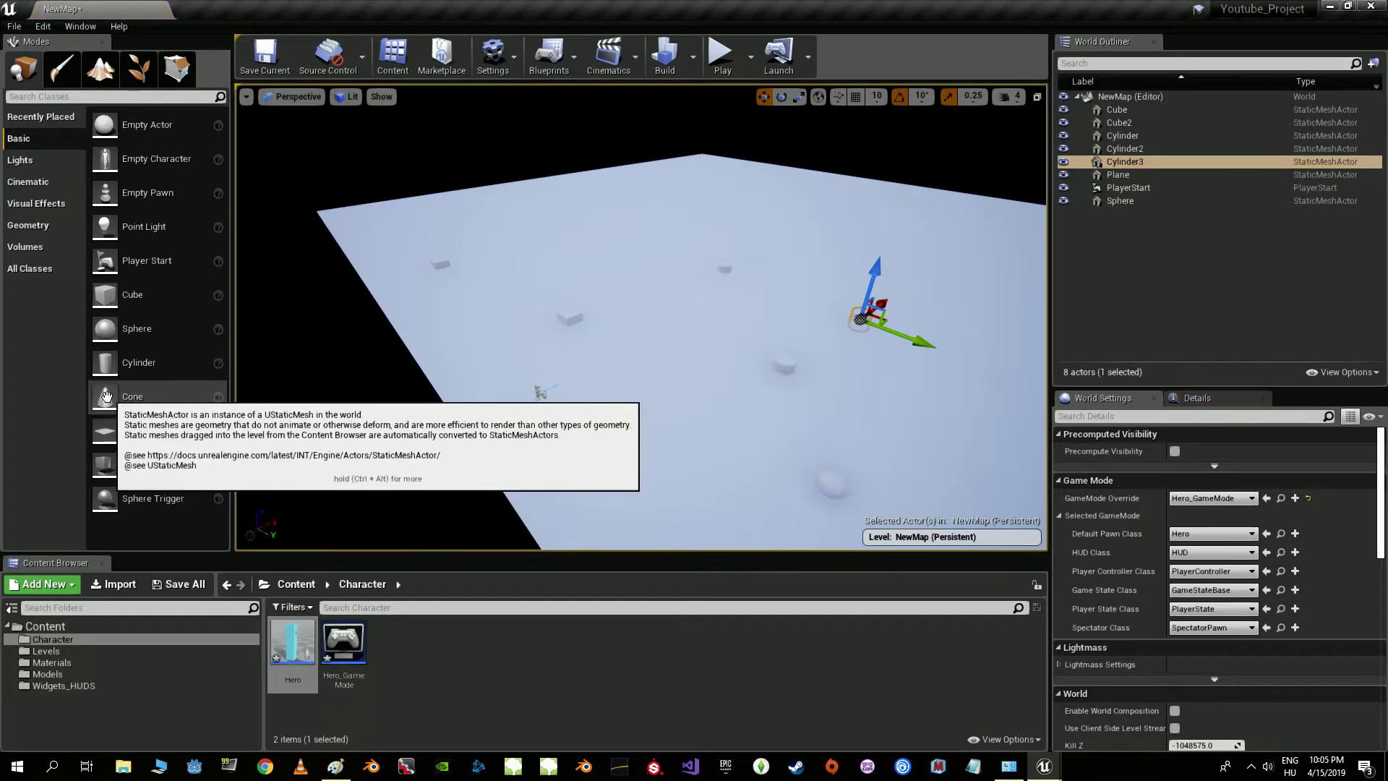
{"action": "left_click_drag", "start_coordinate": [109, 396], "coordinate": [610, 225]}
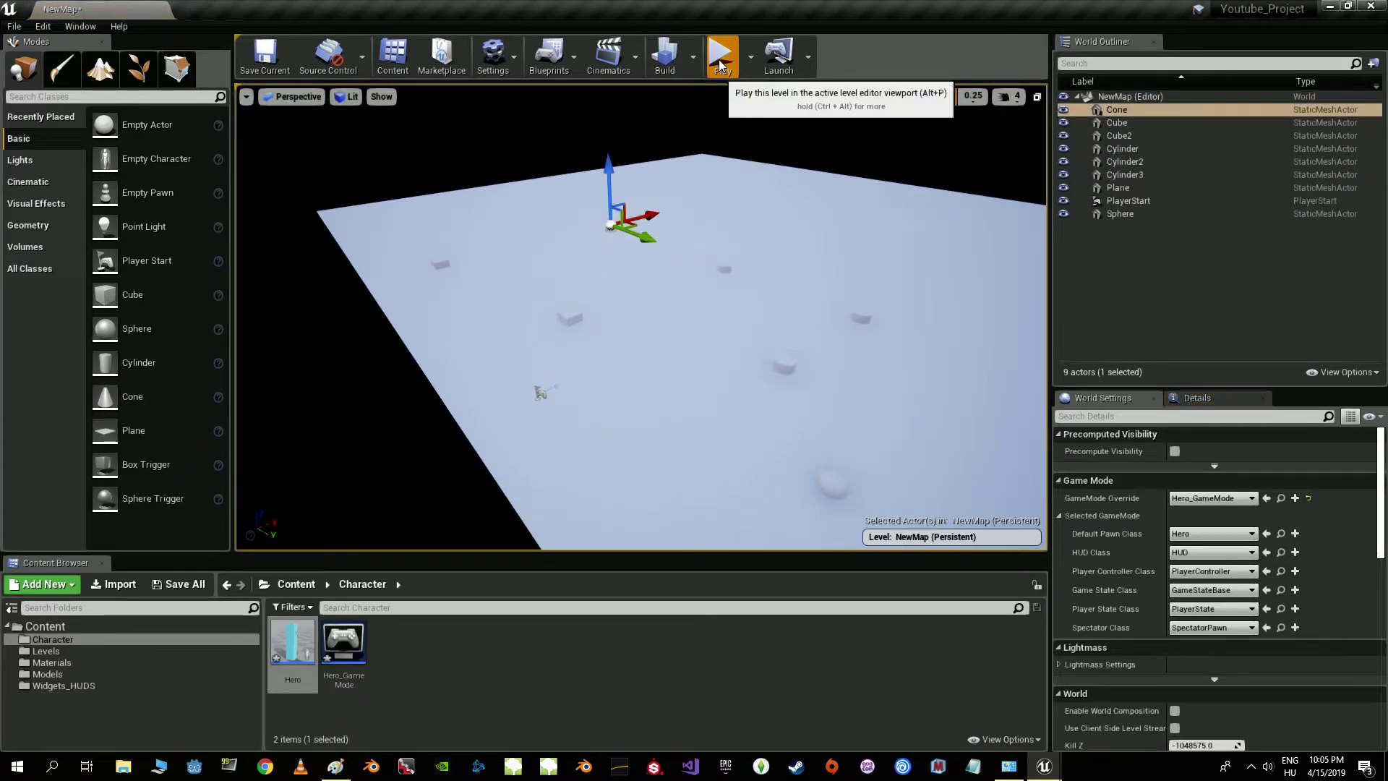
{"action": "left_click", "coordinate": [721, 52]}
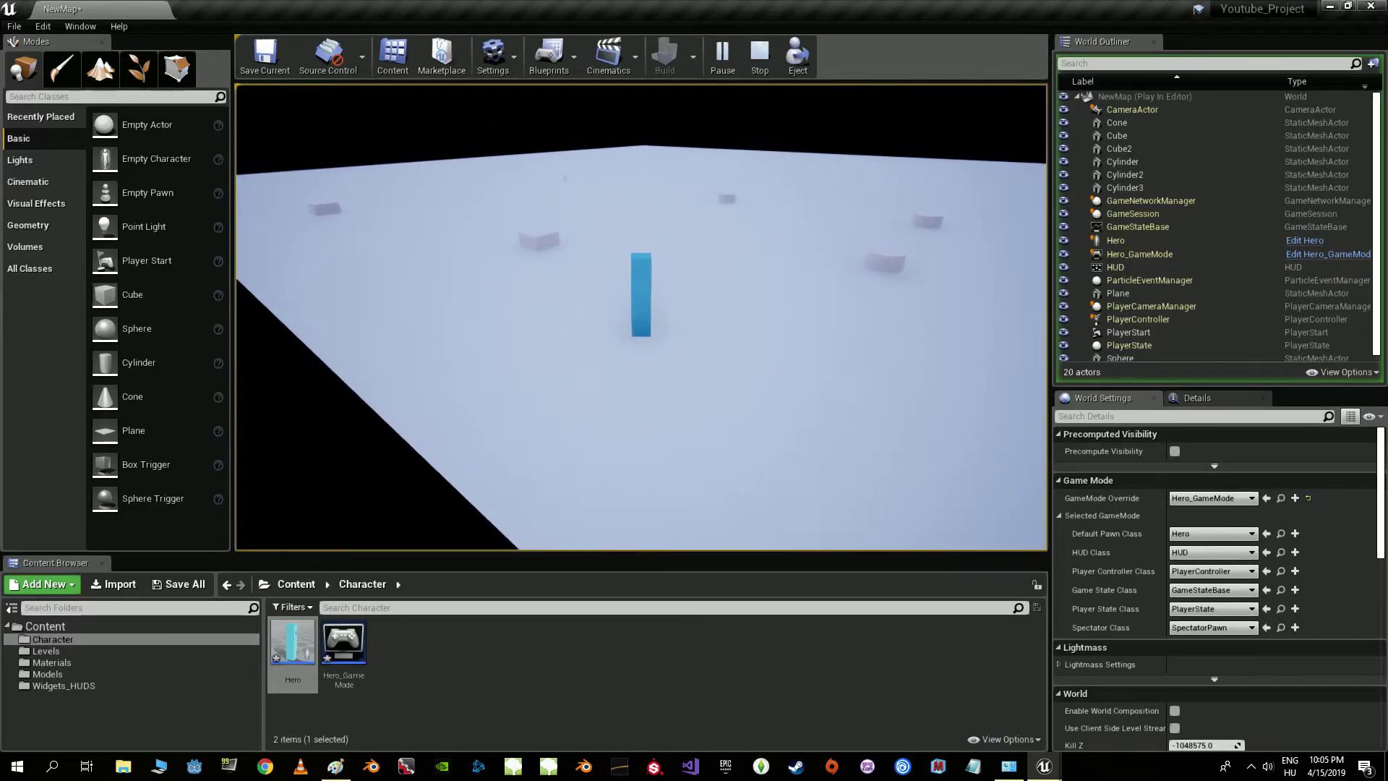
{"action": "key", "text": "Escape"}
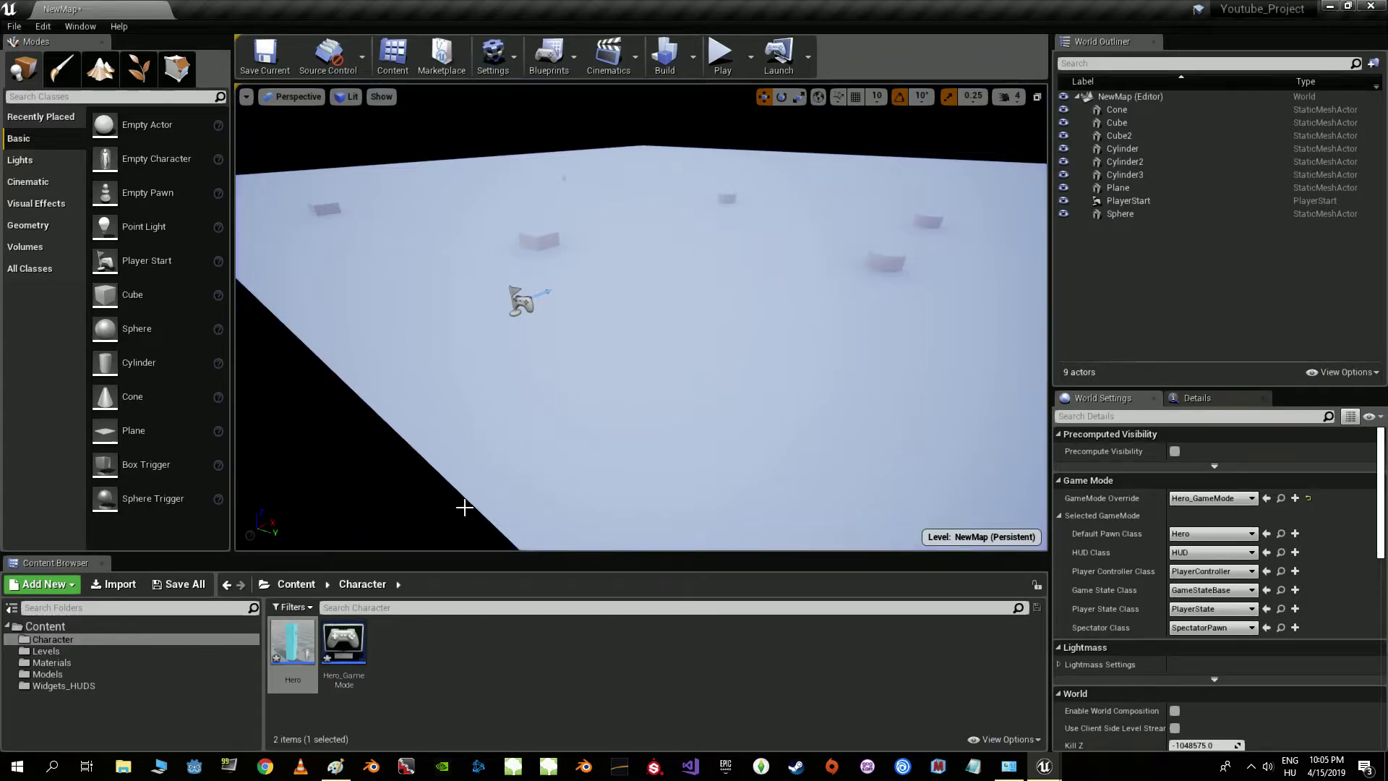
- Open the Hero blueprint and add an InputAction Character_Jump event to its graph
{"action": "double_click", "coordinate": [293, 647]}
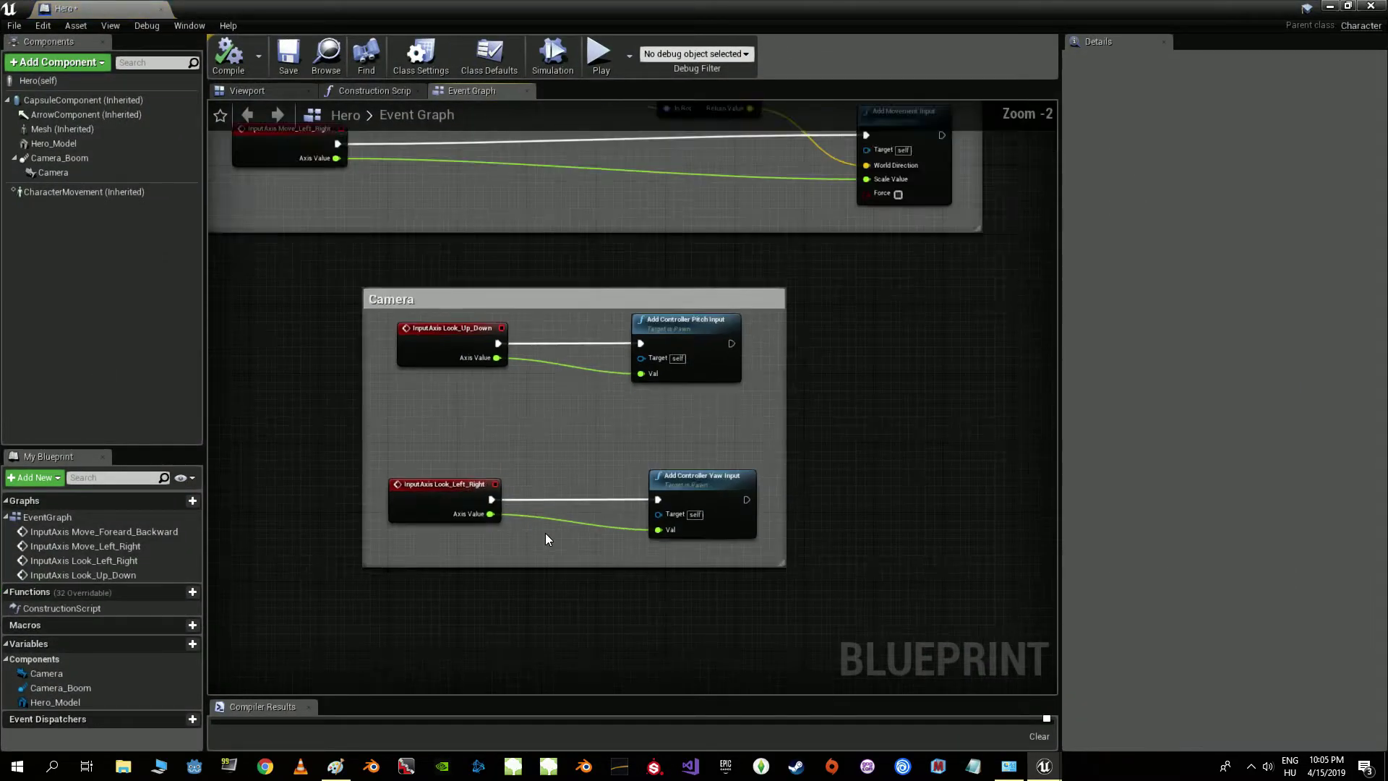
{"action": "scroll", "coordinate": [545, 539], "scroll_direction": "down", "scroll_amount": 1}
{"action": "right_click_drag", "start_coordinate": [732, 567], "coordinate": [851, 303]}
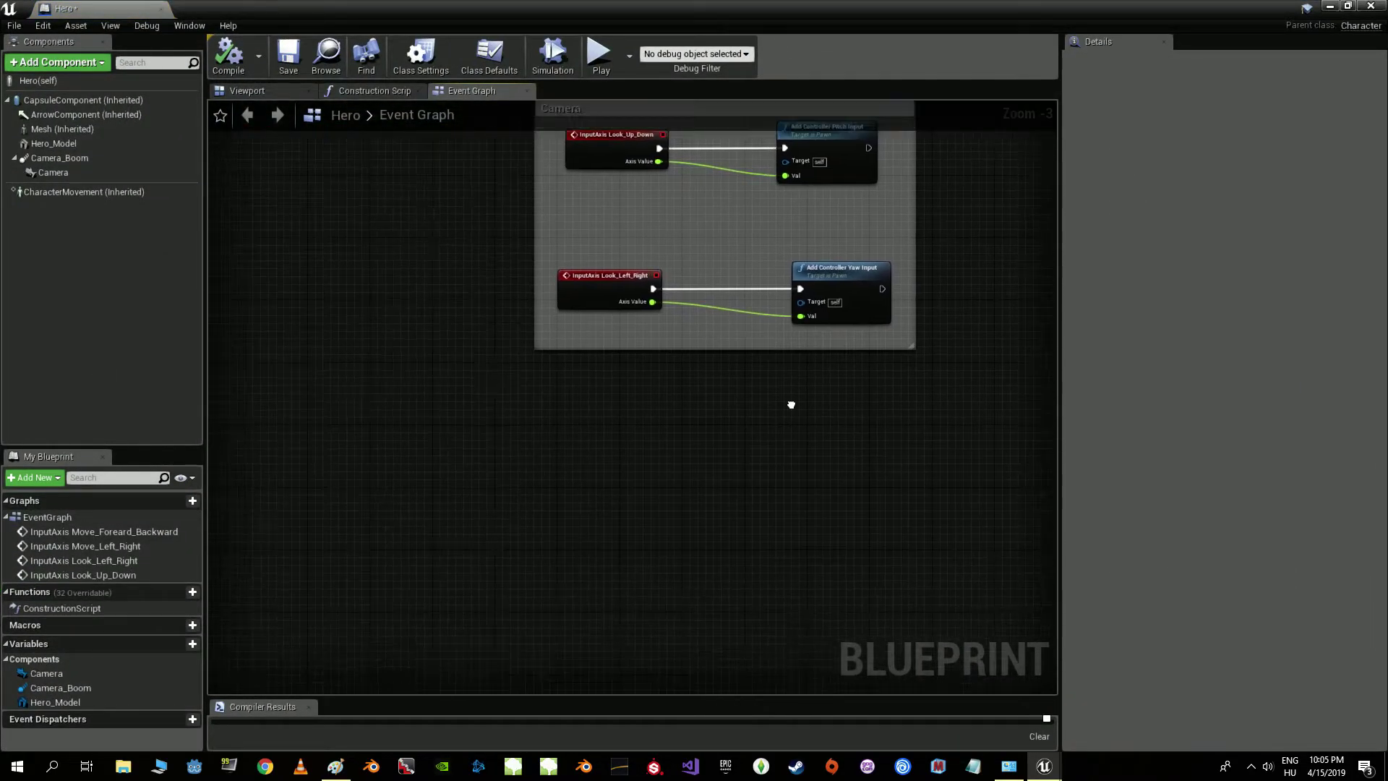
{"action": "right_click", "coordinate": [542, 424]}
{"action": "type", "text": "chara"}
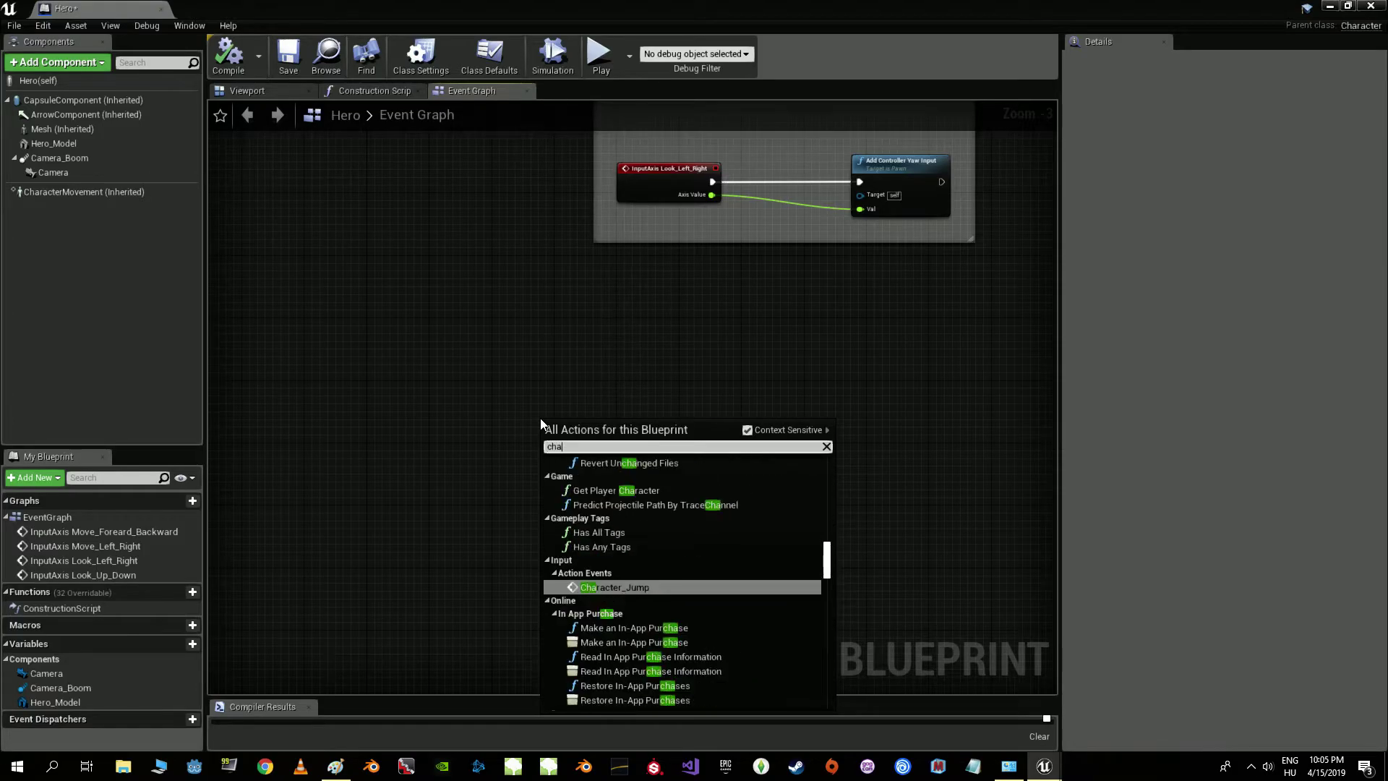
{"action": "type", "text": "cter"}
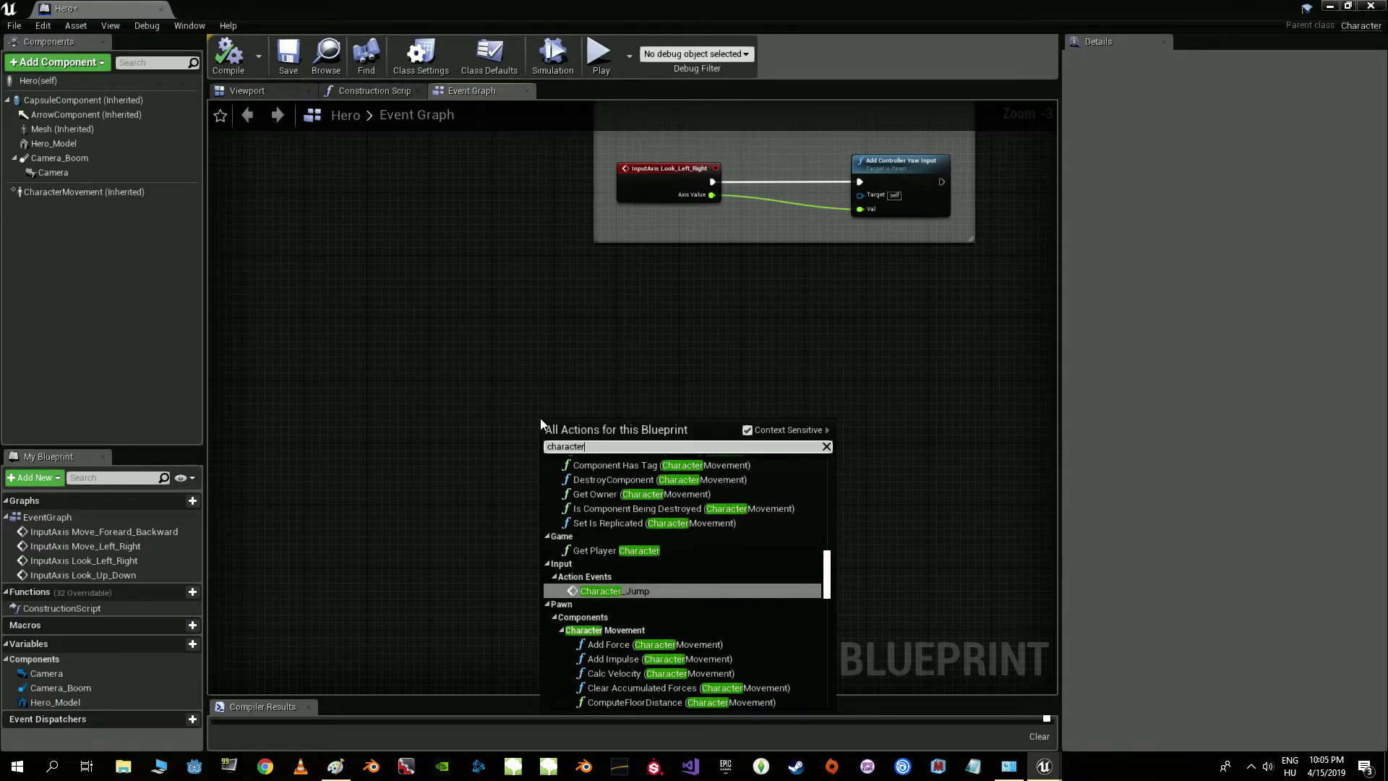
{"action": "left_click", "coordinate": [611, 591]}
- Wire Character_Jump's Pressed pin into a Jump node and compile the blueprint
{"action": "scroll", "coordinate": [596, 481], "scroll_direction": "up", "scroll_amount": 3}
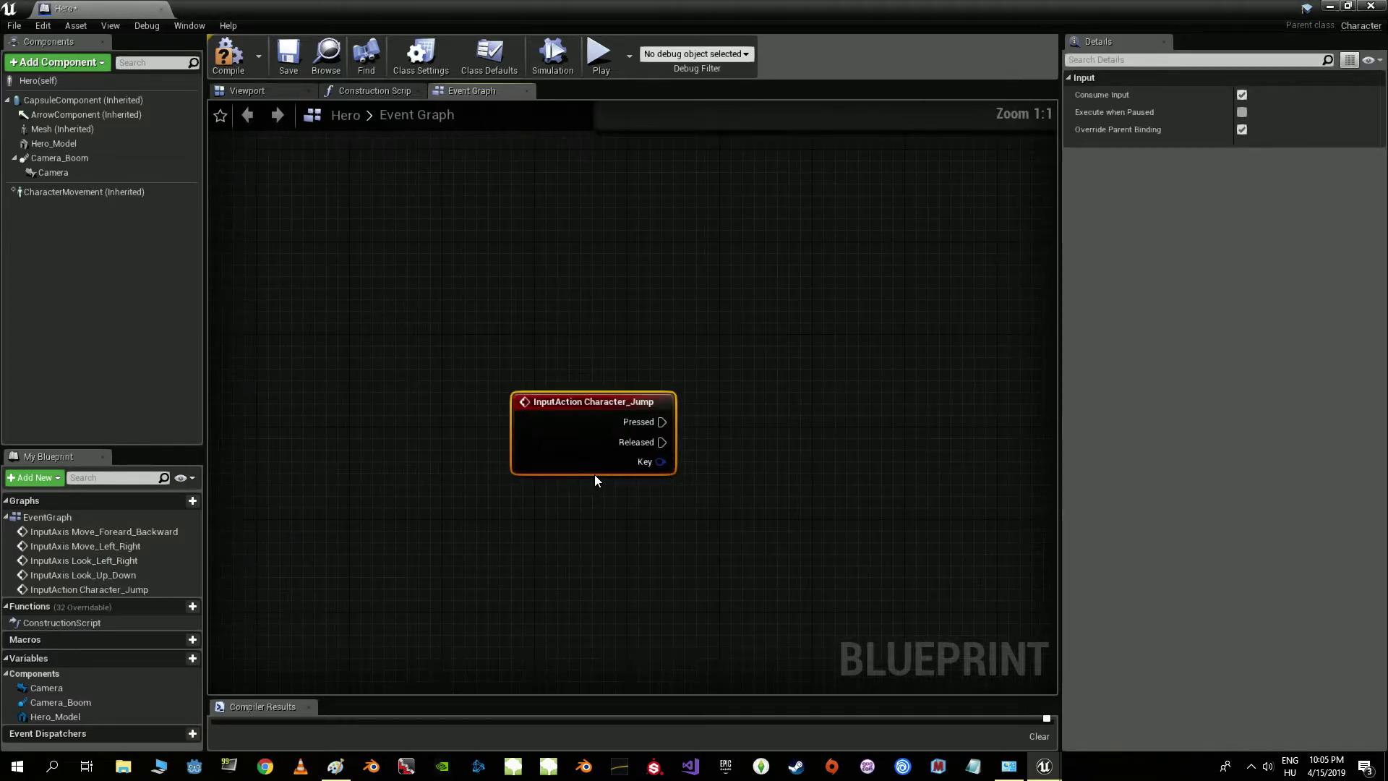
{"action": "right_click_drag", "start_coordinate": [683, 429], "coordinate": [528, 415]}
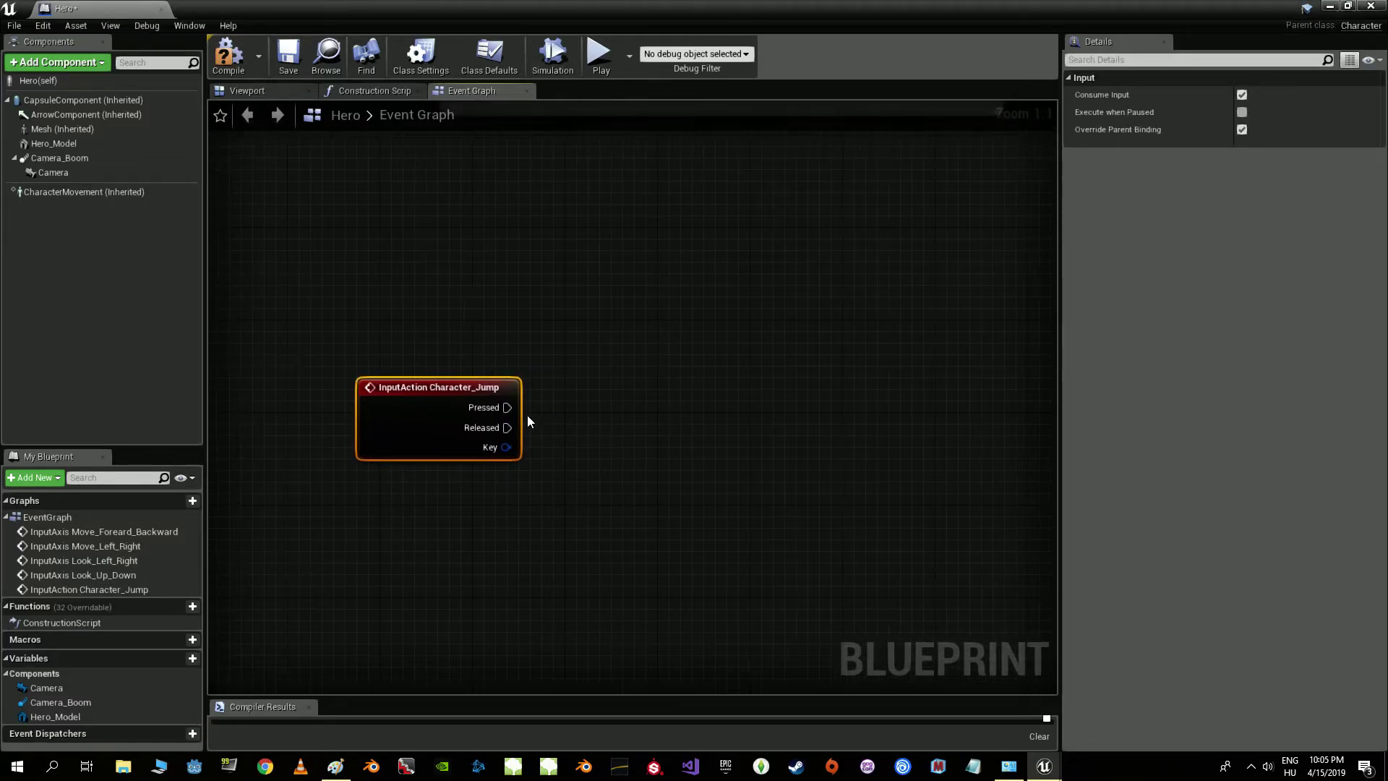
{"action": "left_click_drag", "start_coordinate": [748, 403], "coordinate": [747, 404]}
{"action": "type", "text": "jump"}
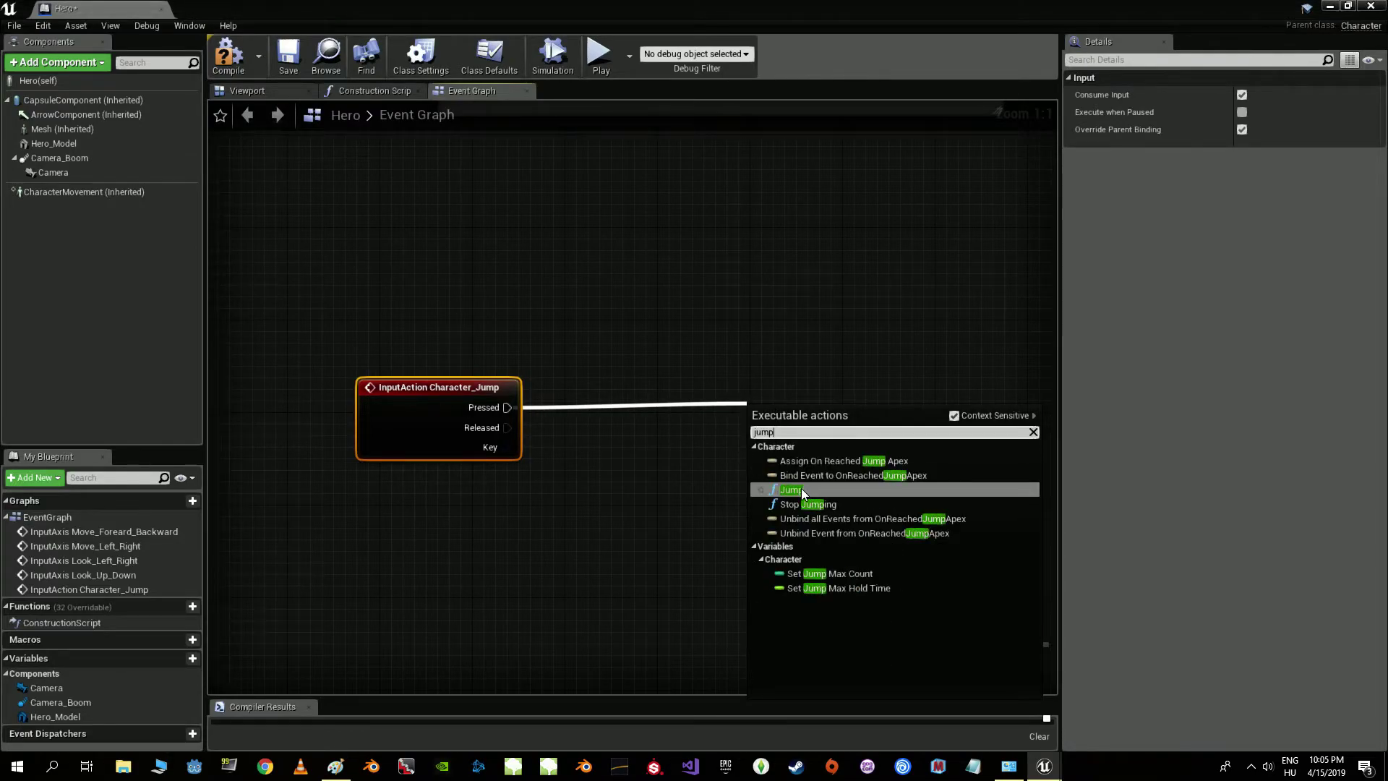
{"action": "left_click", "coordinate": [801, 489]}
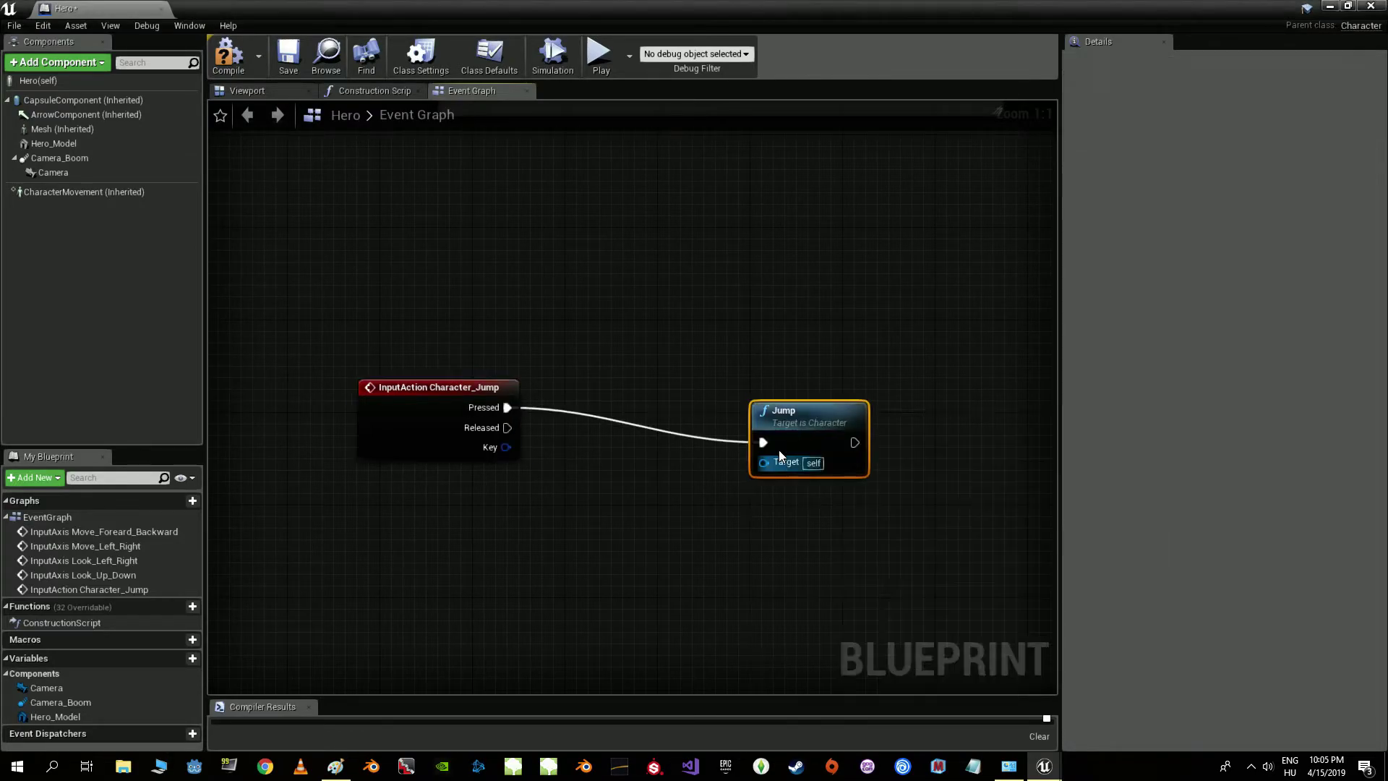
{"action": "left_click_drag", "start_coordinate": [688, 395], "coordinate": [665, 381]}
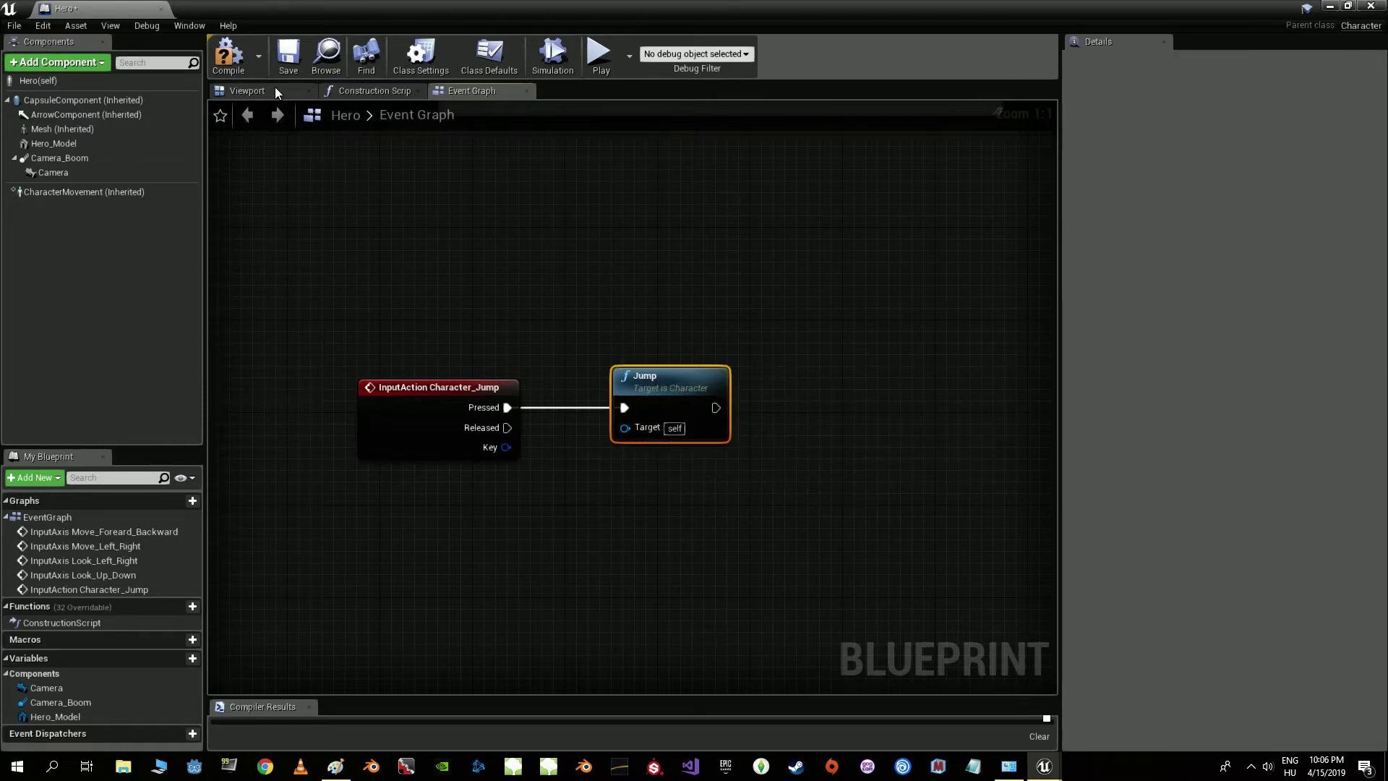
{"action": "left_click", "coordinate": [236, 59]}
- Uncheck Do Collision Test on the Camera_Boom component
{"action": "left_click", "coordinate": [67, 159]}
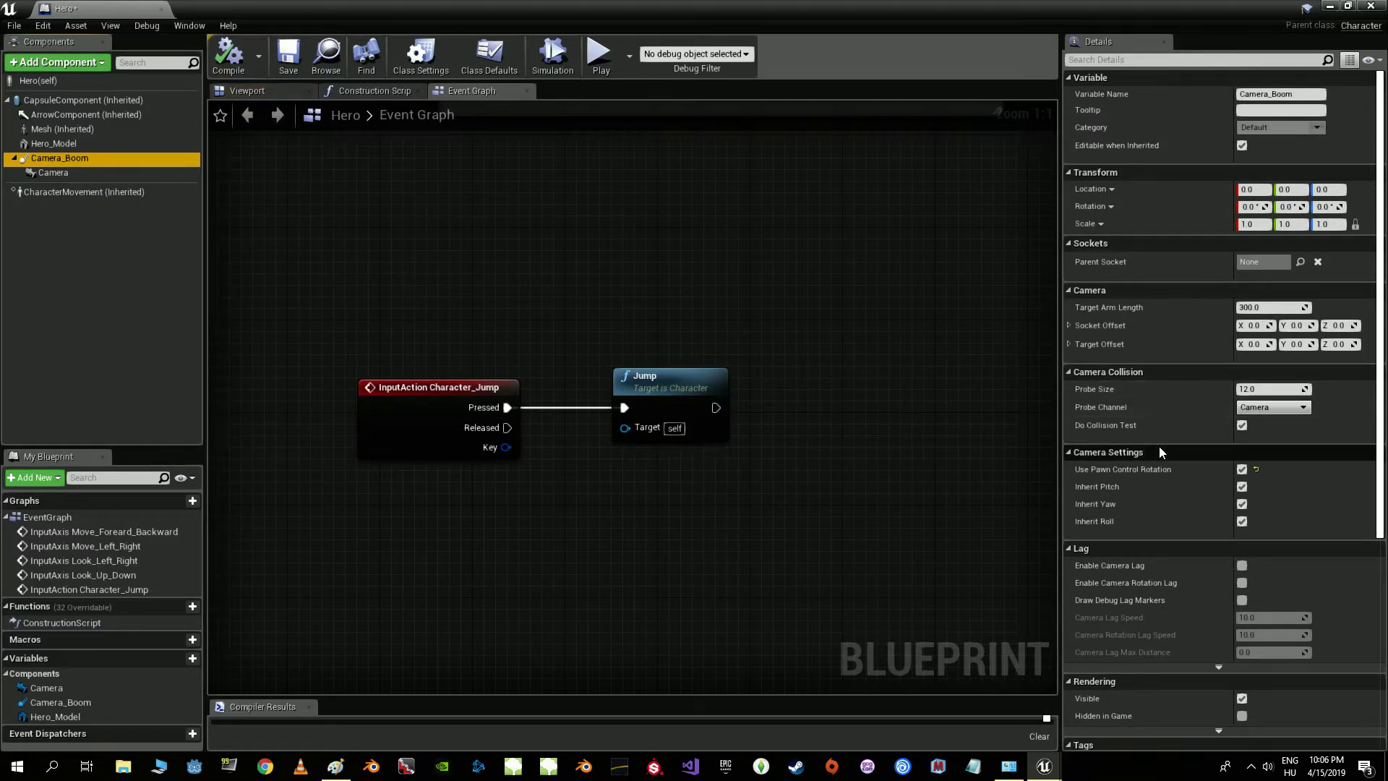
{"action": "scroll", "coordinate": [1160, 444], "scroll_direction": "down", "scroll_amount": 3}
{"action": "scroll", "coordinate": [1144, 457], "scroll_direction": "down", "scroll_amount": 4}
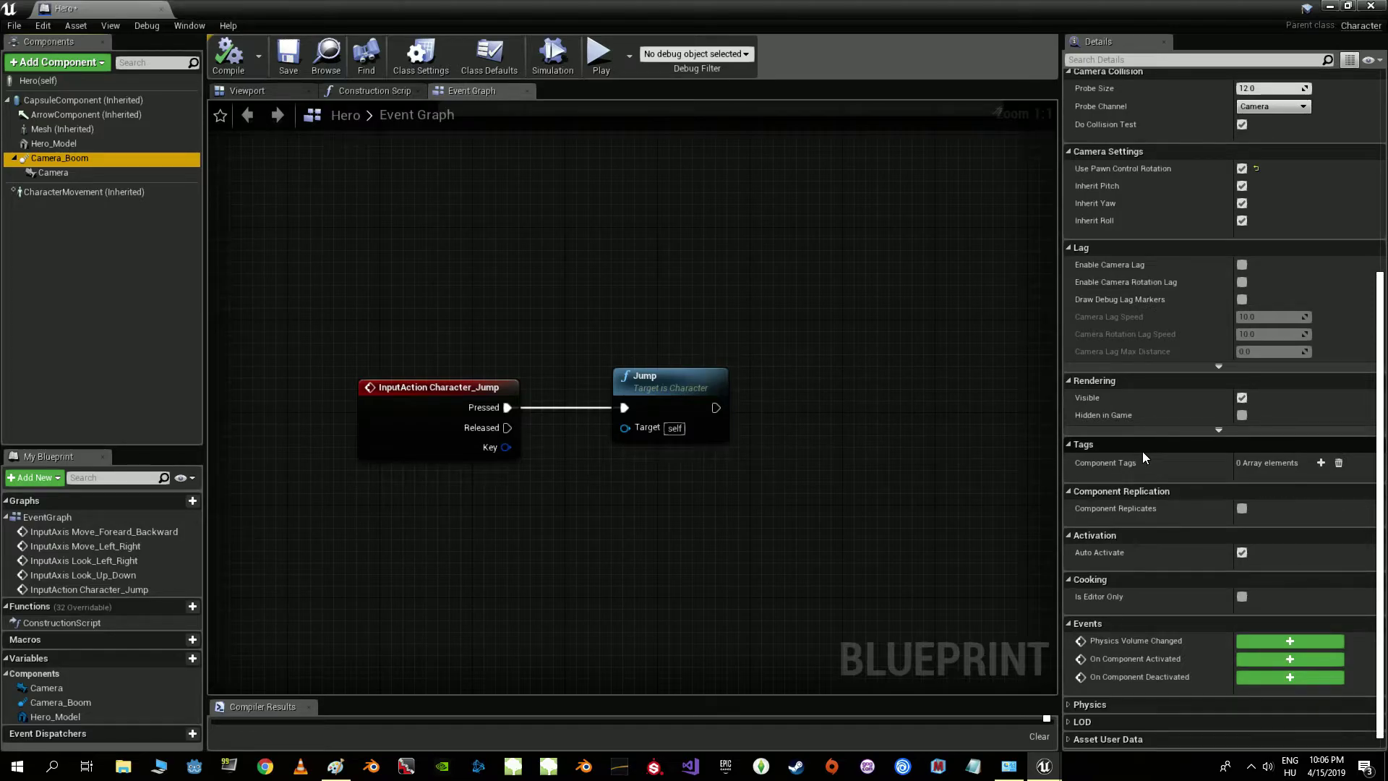
{"action": "scroll", "coordinate": [1142, 451], "scroll_direction": "up", "scroll_amount": 7}
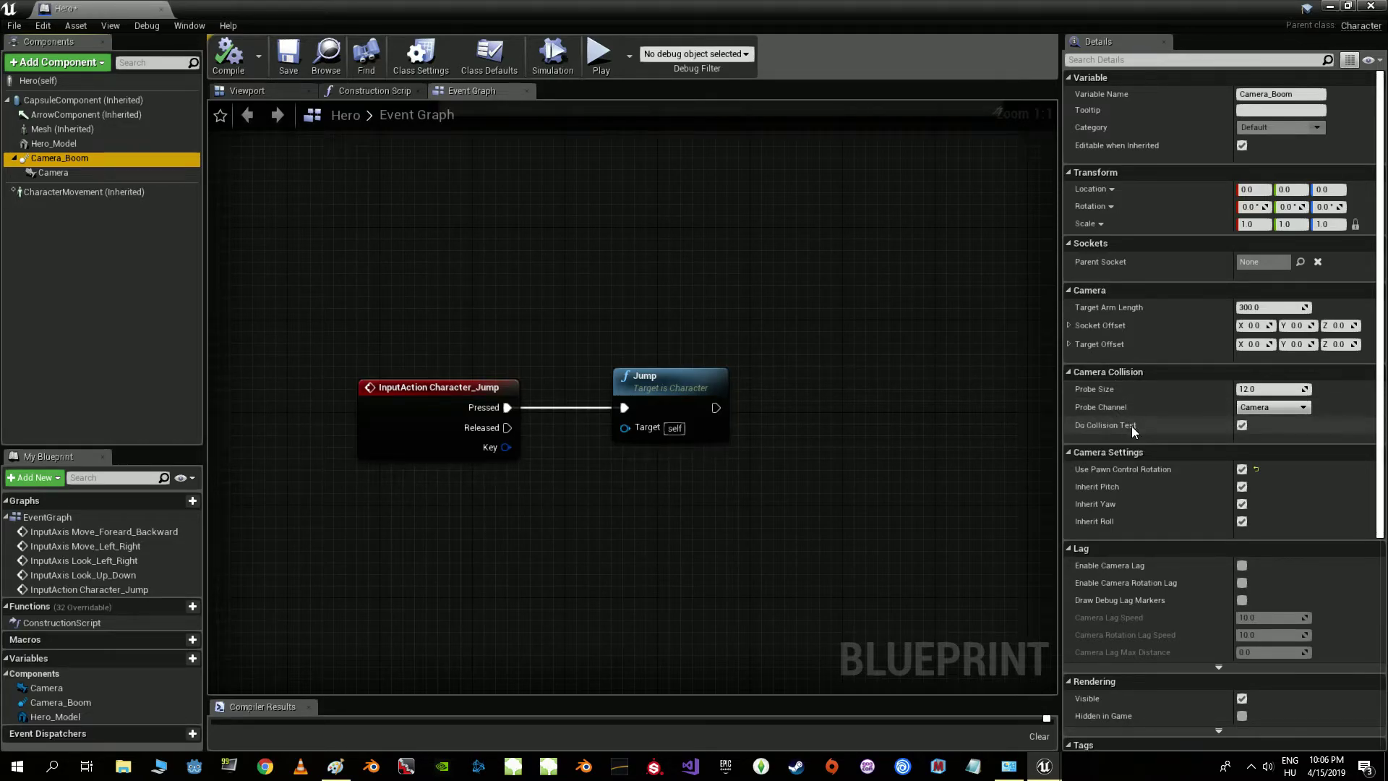
{"action": "left_click", "coordinate": [1243, 425]}
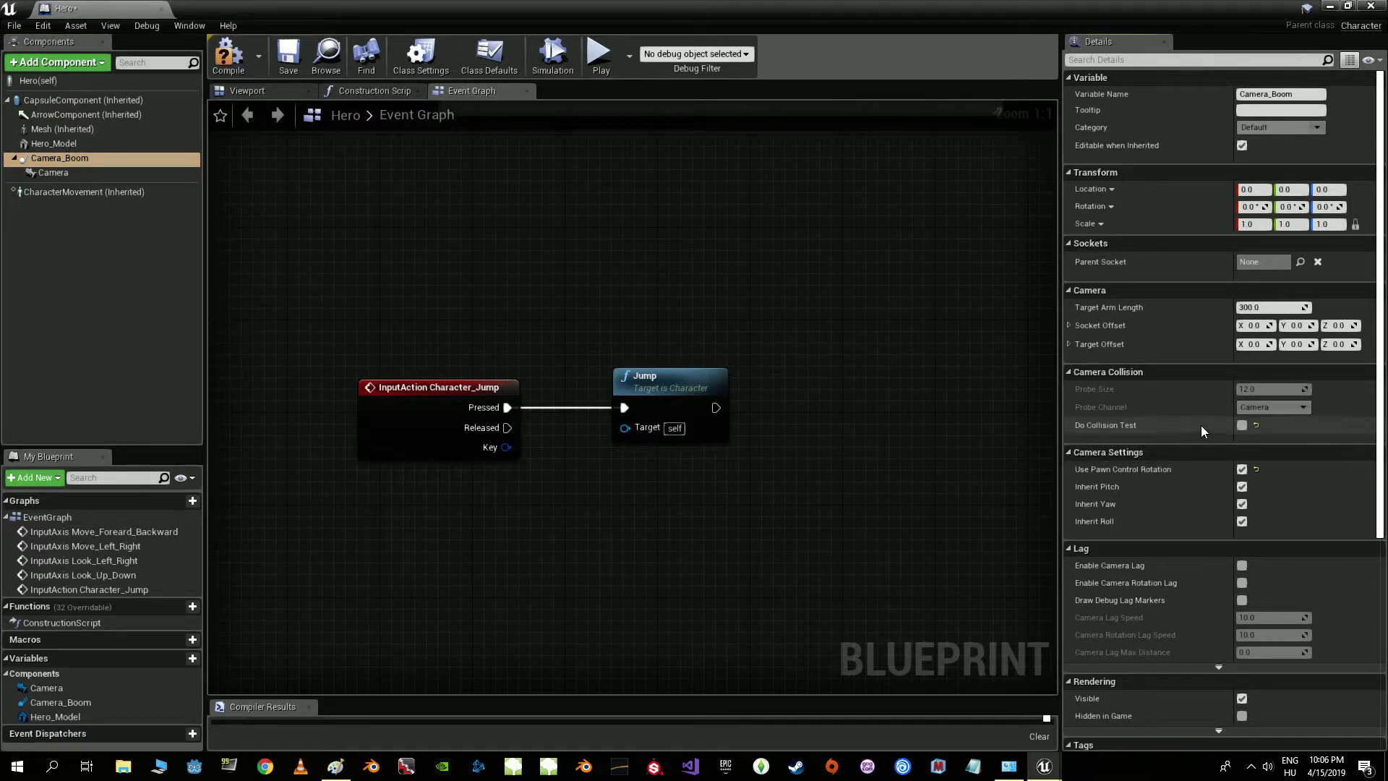
- Compile and save the Hero blueprint, and select the jump event and Jump nodes
{"action": "left_click", "coordinate": [230, 58]}
{"action": "left_click", "coordinate": [289, 57]}
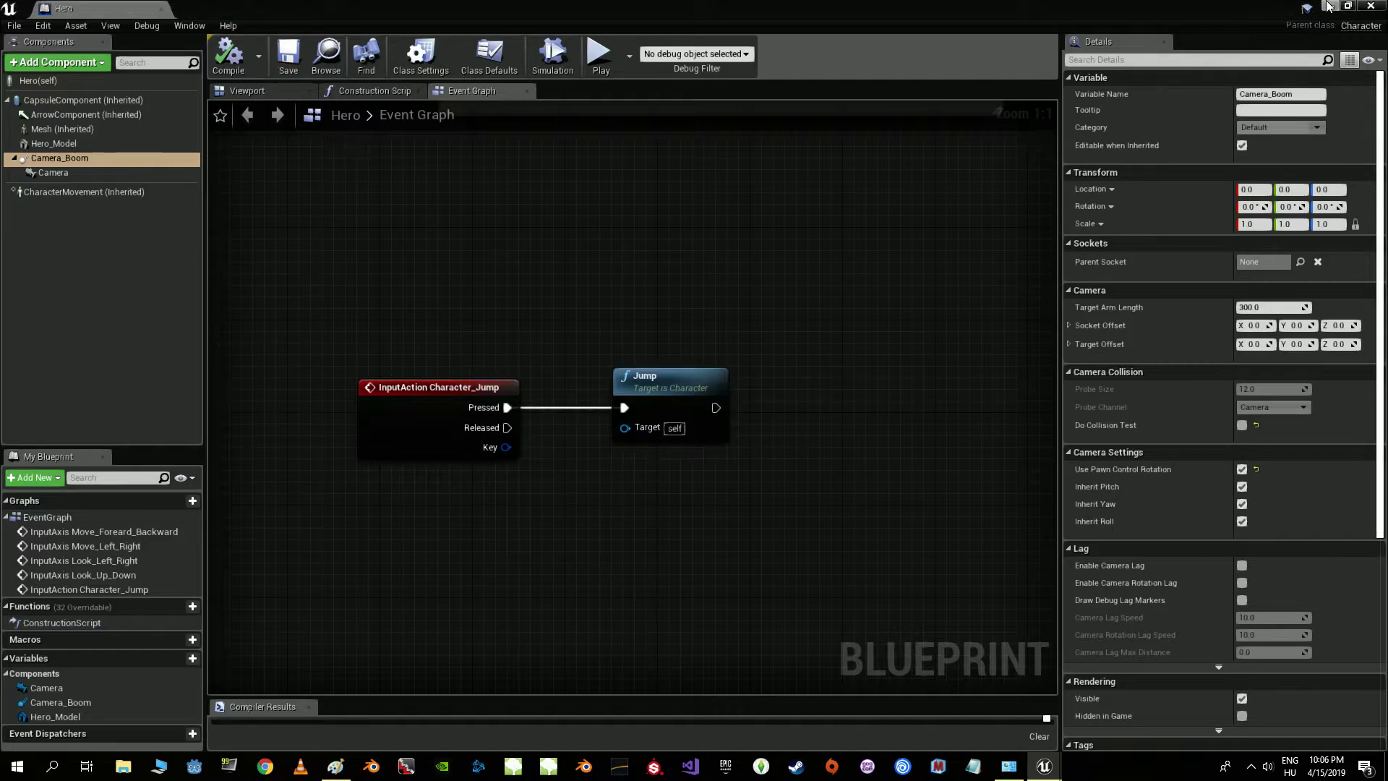
{"action": "left_click_drag", "start_coordinate": [399, 286], "coordinate": [739, 528]}
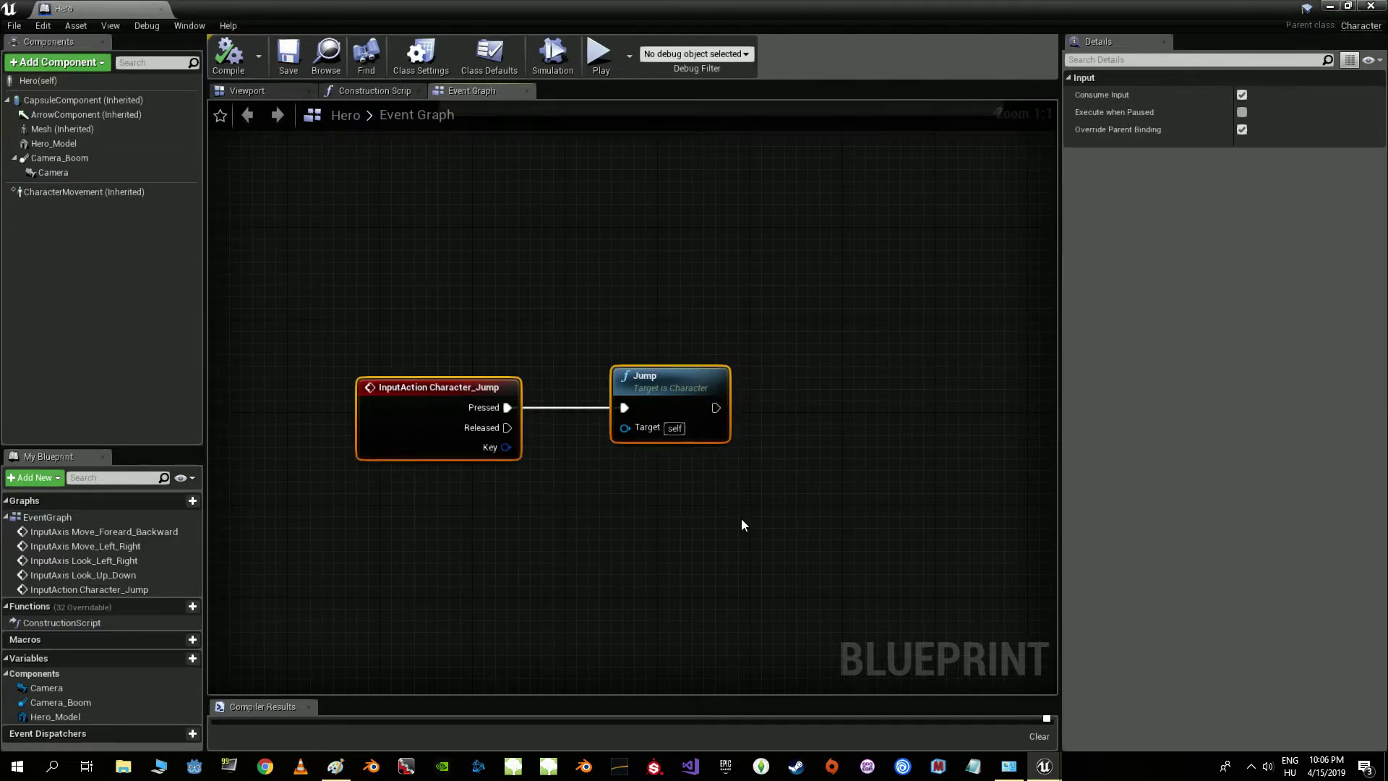
- Put the jump nodes in a comment titled 'Jump', compile Hero, and play NewMap
{"action": "key", "text": "c"}
{"action": "type", "text": "Jump"}
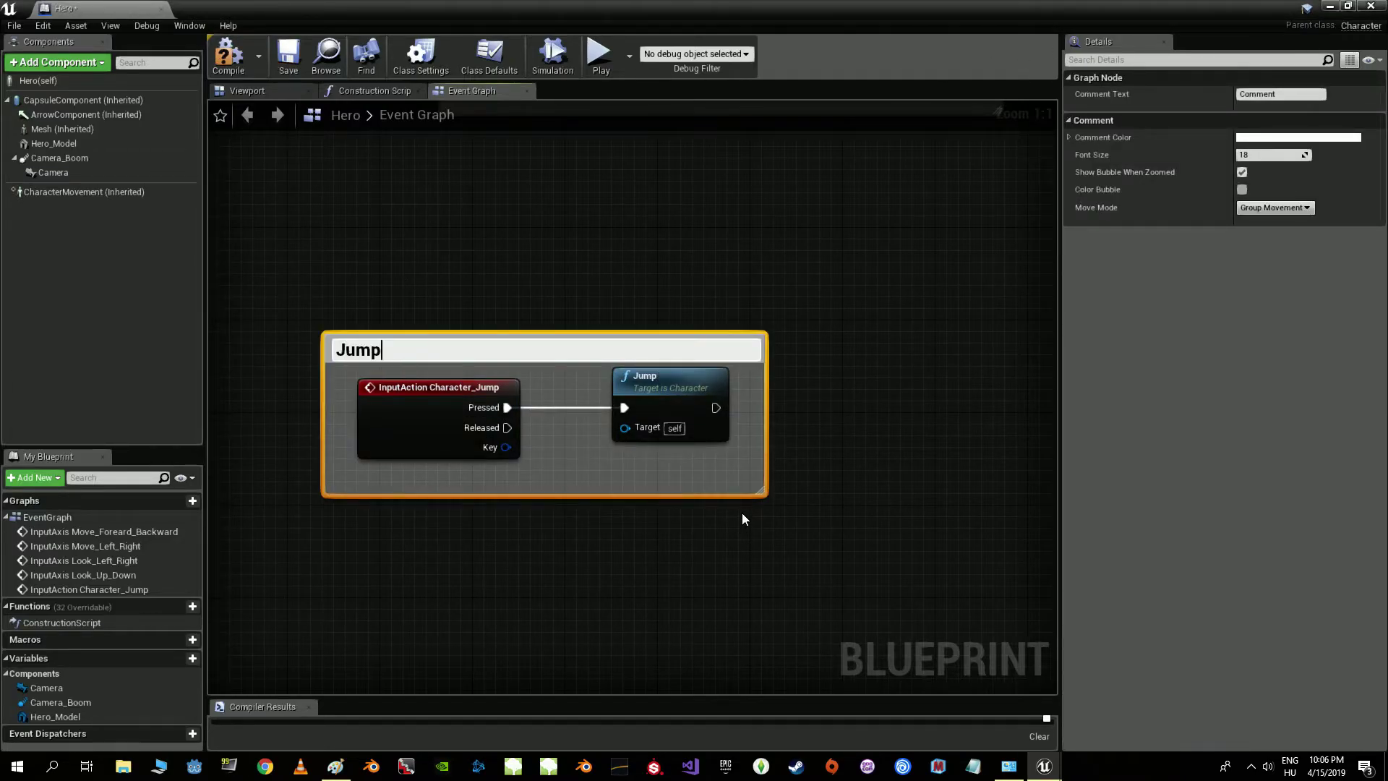
{"action": "key", "text": "Return"}
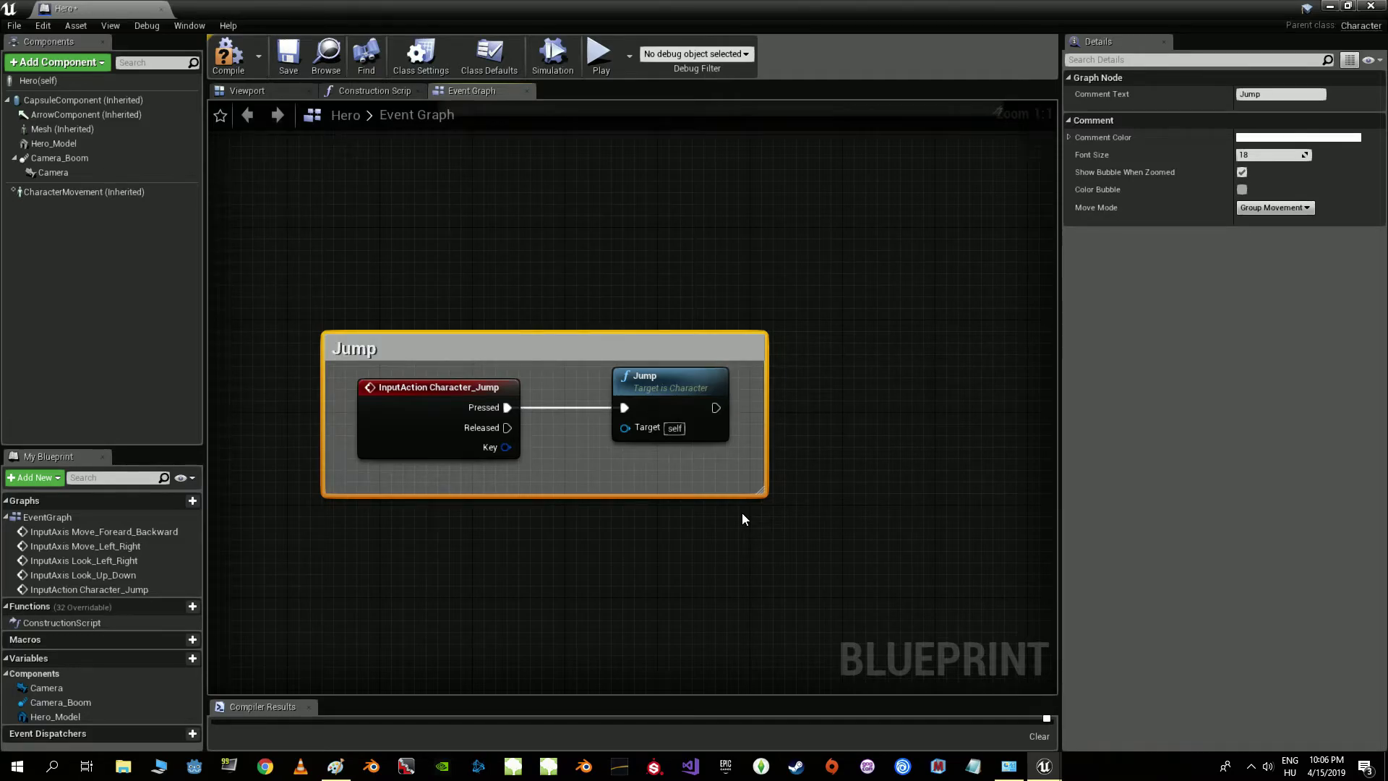
{"action": "left_click", "coordinate": [224, 61]}
{"action": "left_click", "coordinate": [1331, 9]}
{"action": "left_click", "coordinate": [721, 58]}
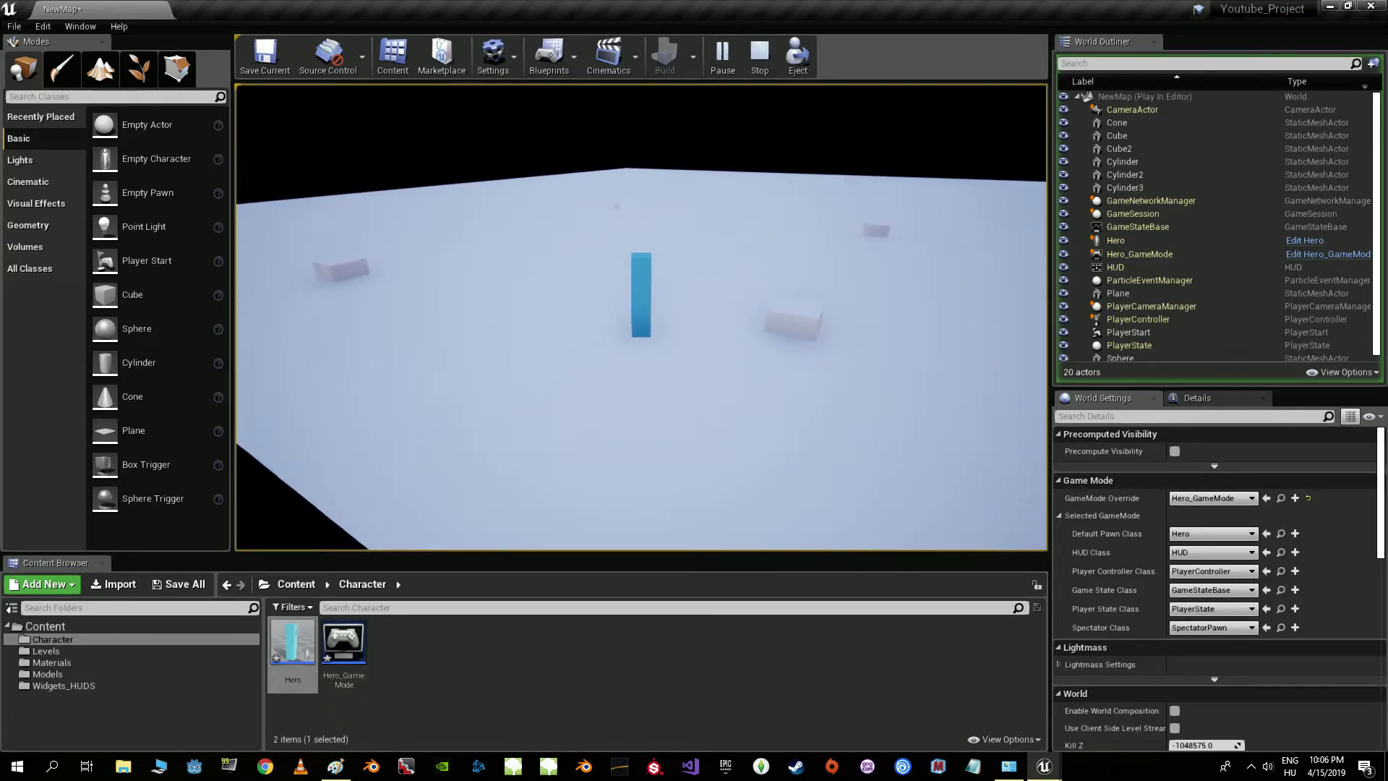
- Stop the play test with Esc and fly the editor view back over the level
{"action": "key", "text": "Escape"}
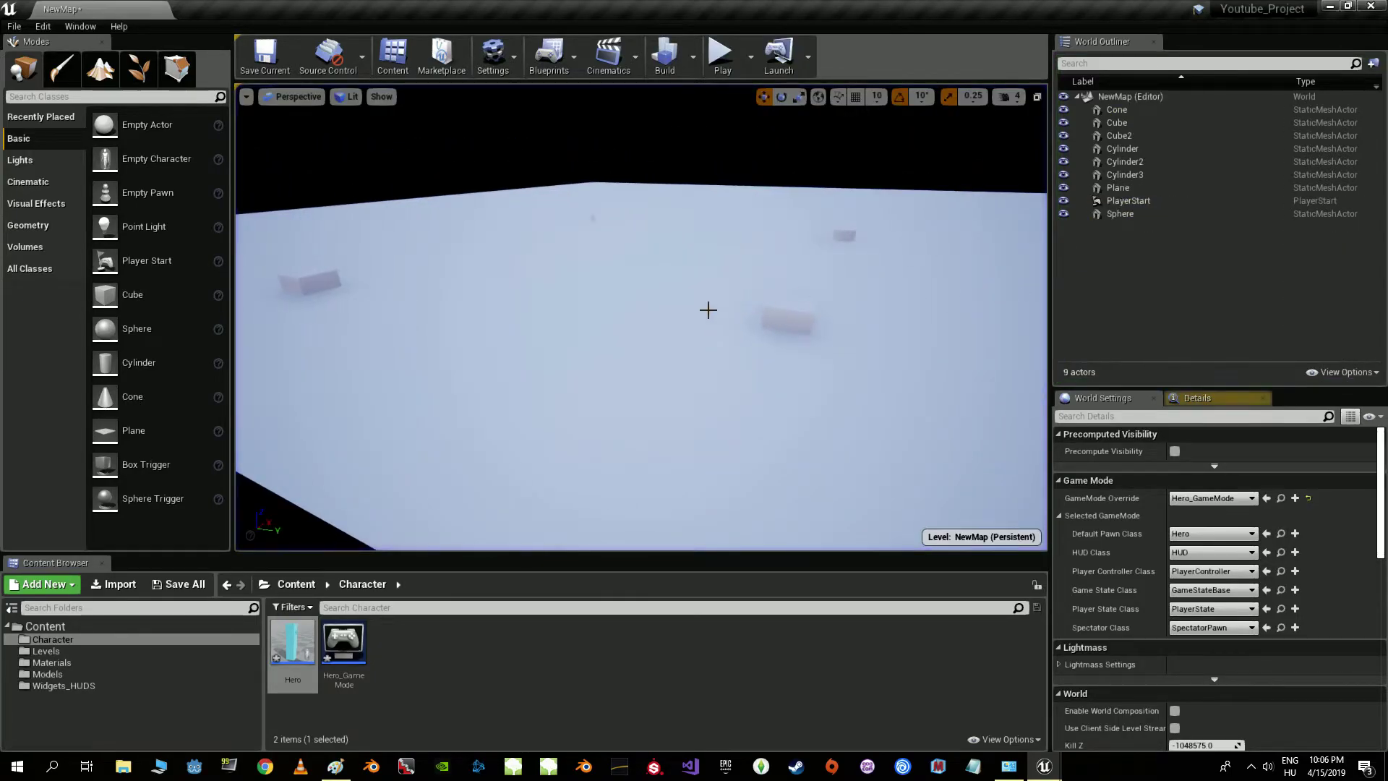
{"action": "right_click_drag", "start_coordinate": [709, 309], "coordinate": [655, 370]}
{"action": "right_click_drag", "start_coordinate": [695, 303], "coordinate": [695, 304]}
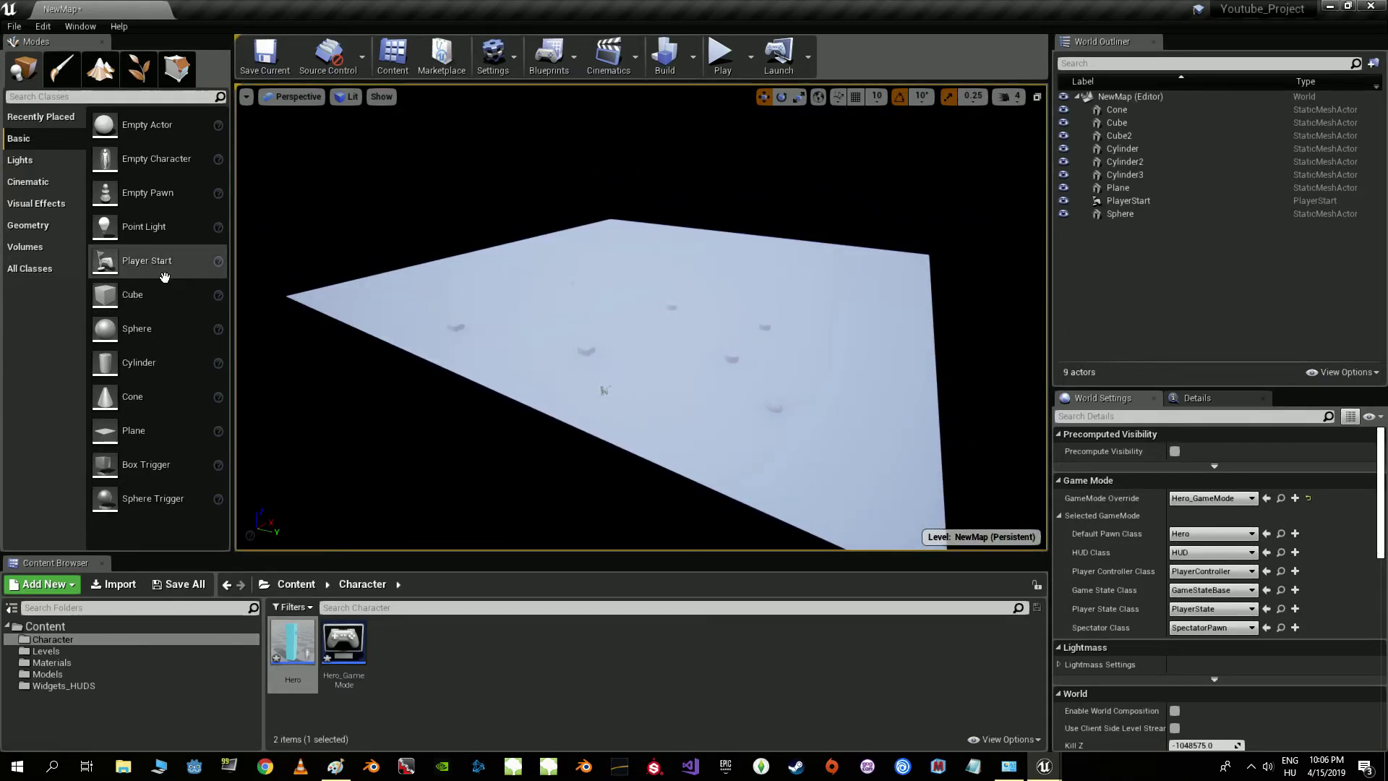
- Add a Directional Light to the level and raise it above the plane
{"action": "left_click", "coordinate": [16, 160]}
{"action": "left_click_drag", "start_coordinate": [123, 124], "coordinate": [663, 289]}
{"action": "left_click_drag", "start_coordinate": [652, 294], "coordinate": [654, 293]}
{"action": "left_click_drag", "start_coordinate": [651, 239], "coordinate": [651, 111]}
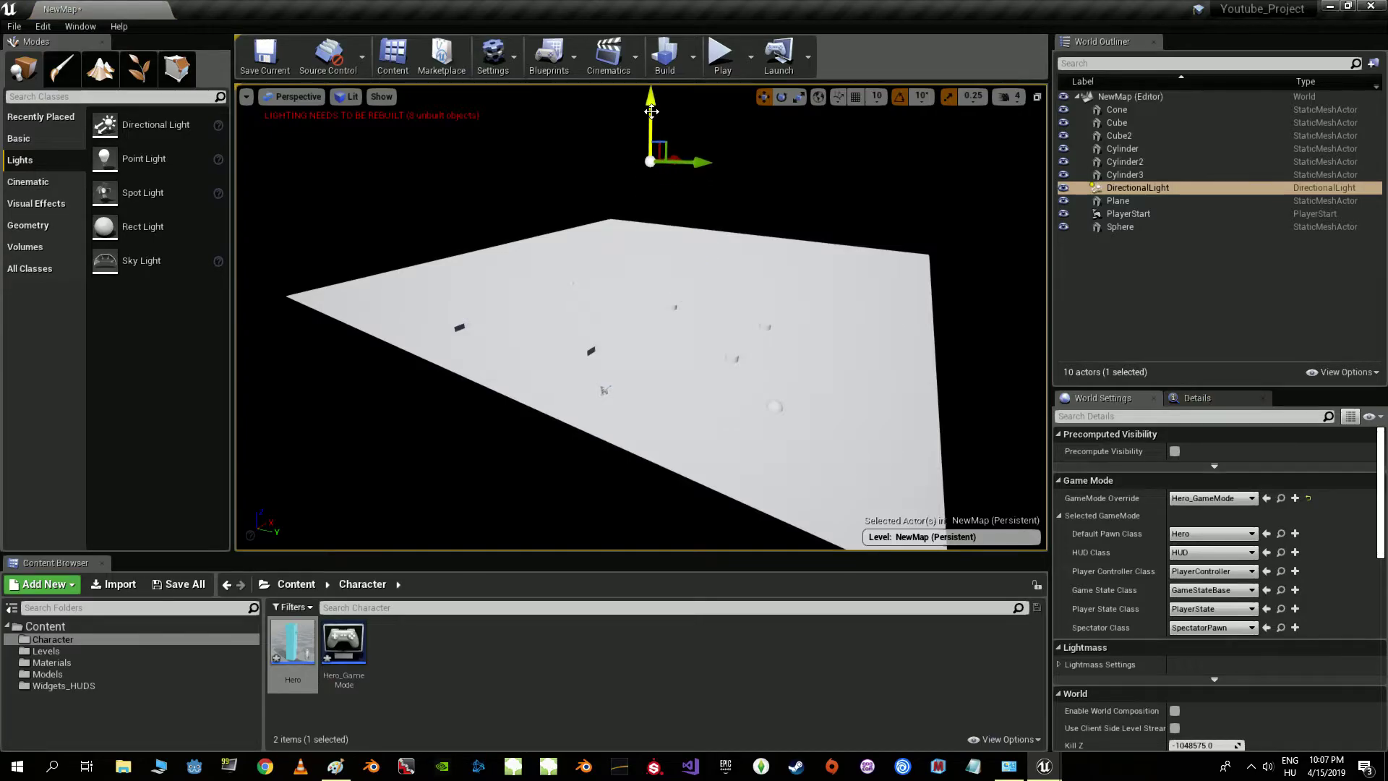
- Set the DirectionalLight's Mobility to Movable and its Intensity to 2.75 lux
{"action": "left_click", "coordinate": [1217, 396]}
{"action": "scroll", "coordinate": [1128, 569], "scroll_direction": "up", "scroll_amount": 3}
{"action": "scroll", "coordinate": [1128, 568], "scroll_direction": "up", "scroll_amount": 3}
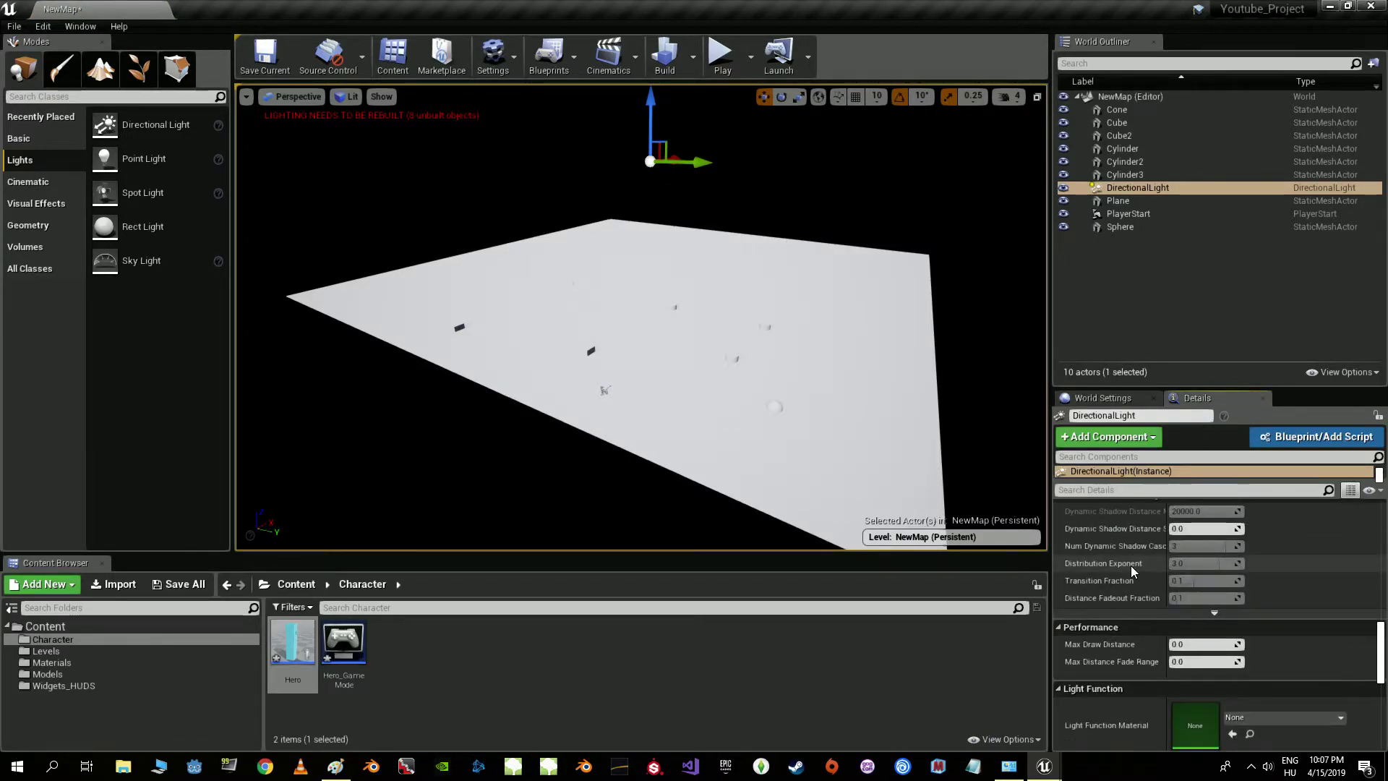
{"action": "scroll", "coordinate": [1130, 564], "scroll_direction": "up", "scroll_amount": 3}
{"action": "scroll", "coordinate": [1130, 560], "scroll_direction": "up", "scroll_amount": 3}
{"action": "scroll", "coordinate": [1133, 571], "scroll_direction": "up", "scroll_amount": 3}
{"action": "scroll", "coordinate": [1134, 571], "scroll_direction": "up", "scroll_amount": 3}
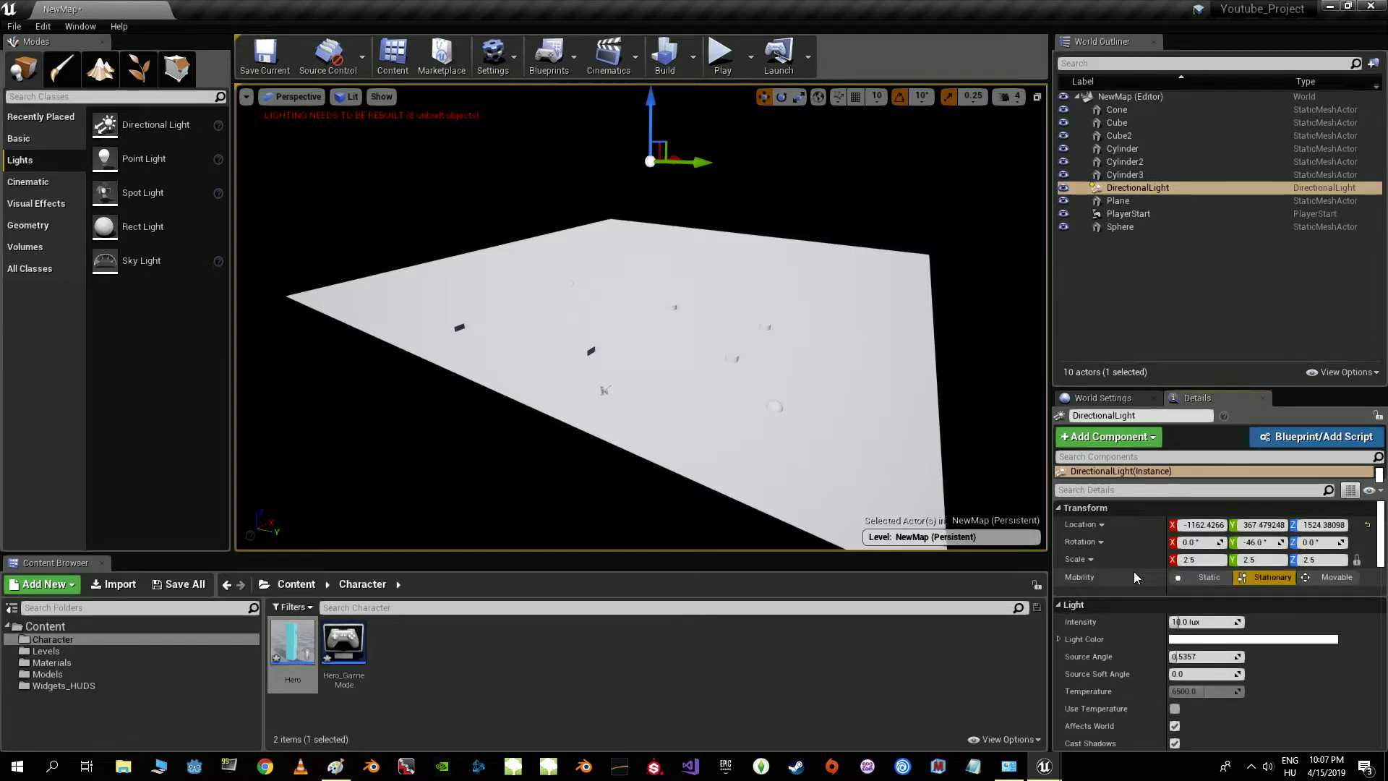
{"action": "left_click", "coordinate": [1329, 577]}
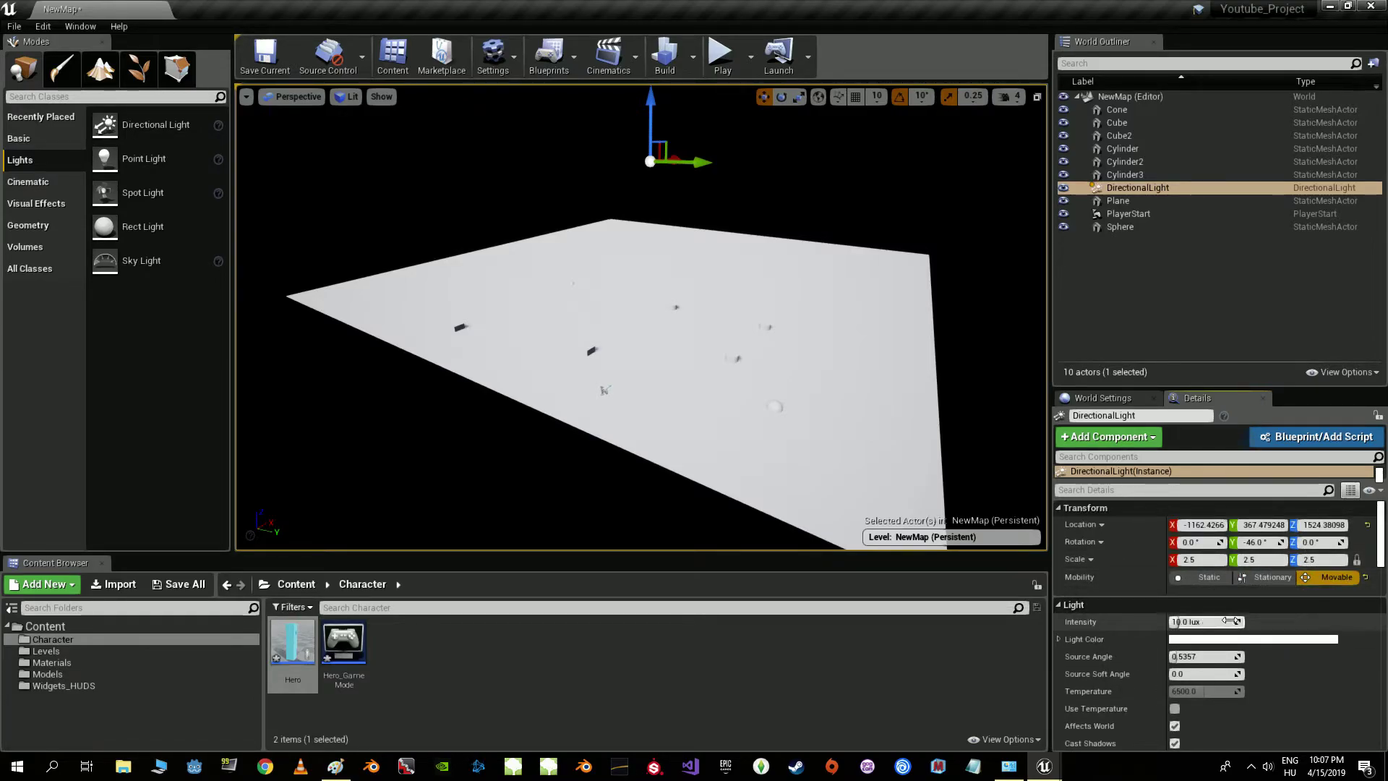
{"action": "left_click", "coordinate": [1197, 622]}
{"action": "type", "text": "2"}
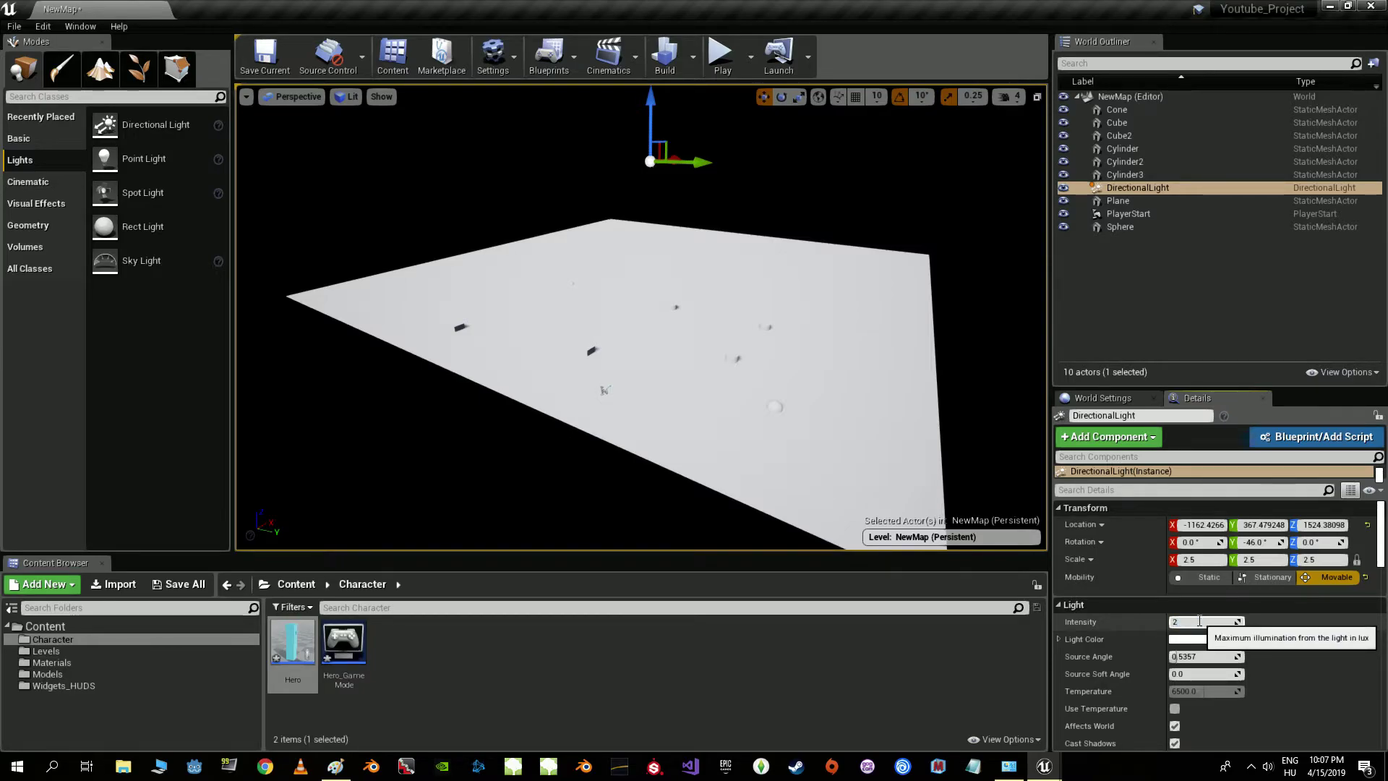
{"action": "type", "text": ".75"}
{"action": "key", "text": "Return"}
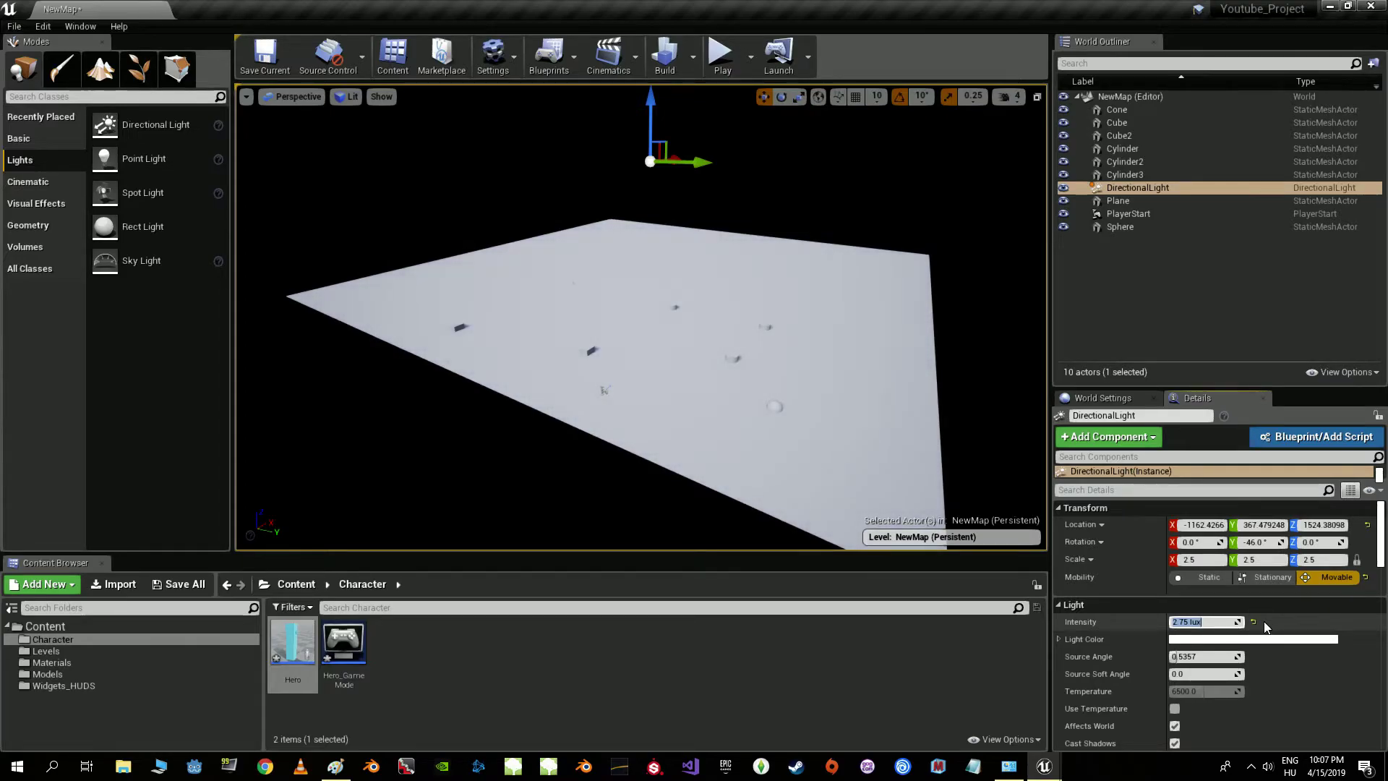
- Tint the light colour pale warm yellow with saturation about 0.16
{"action": "left_click", "coordinate": [1237, 640]}
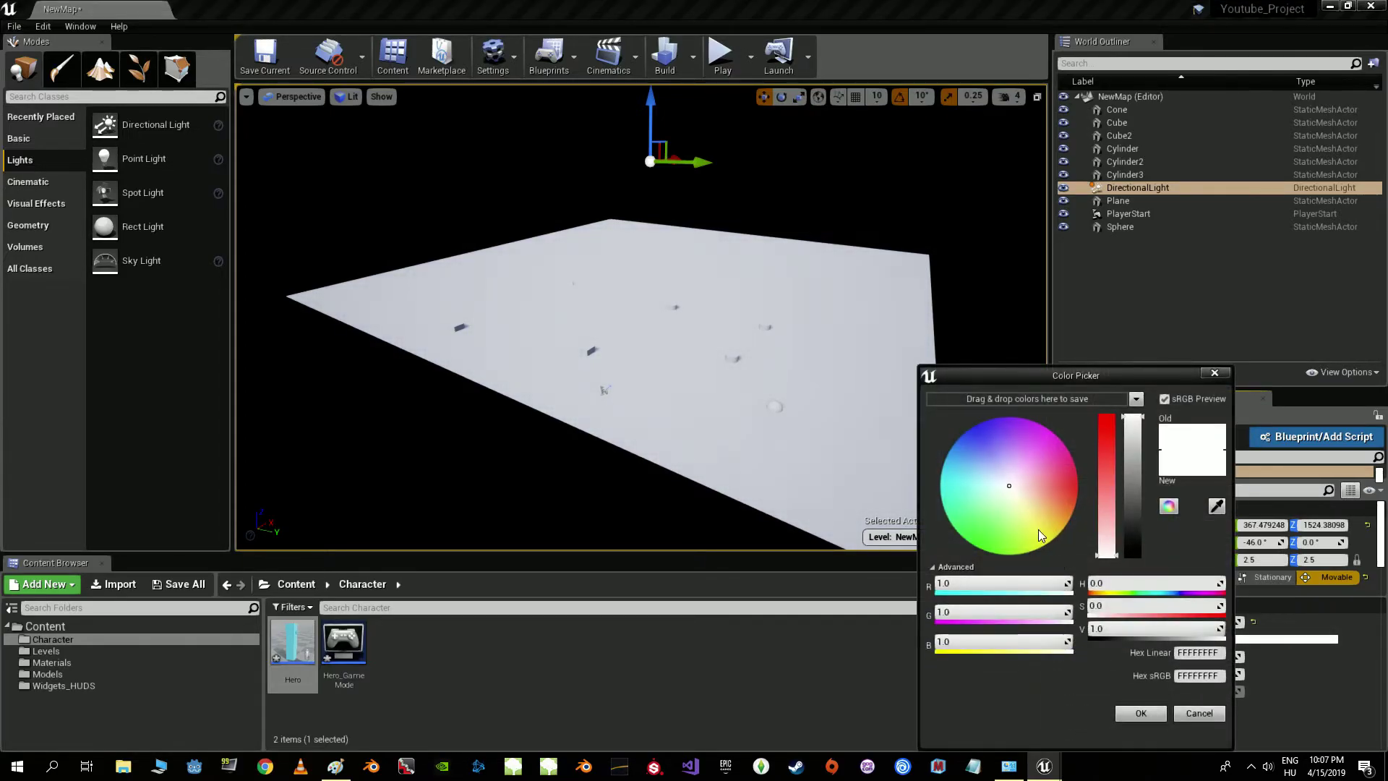
{"action": "left_click_drag", "start_coordinate": [1010, 489], "coordinate": [1013, 491]}
{"action": "left_click_drag", "start_coordinate": [1106, 544], "coordinate": [1106, 533]}
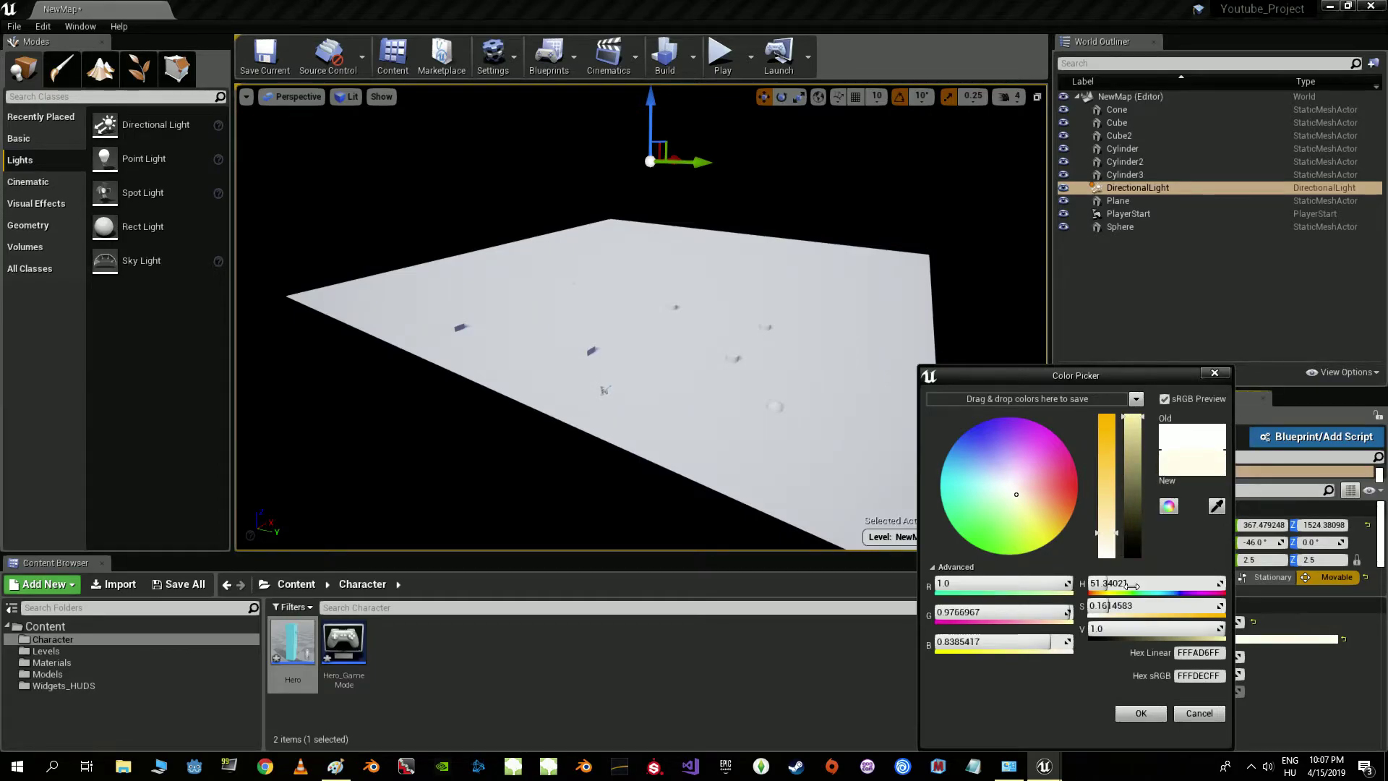
{"action": "left_click", "coordinate": [1140, 713]}
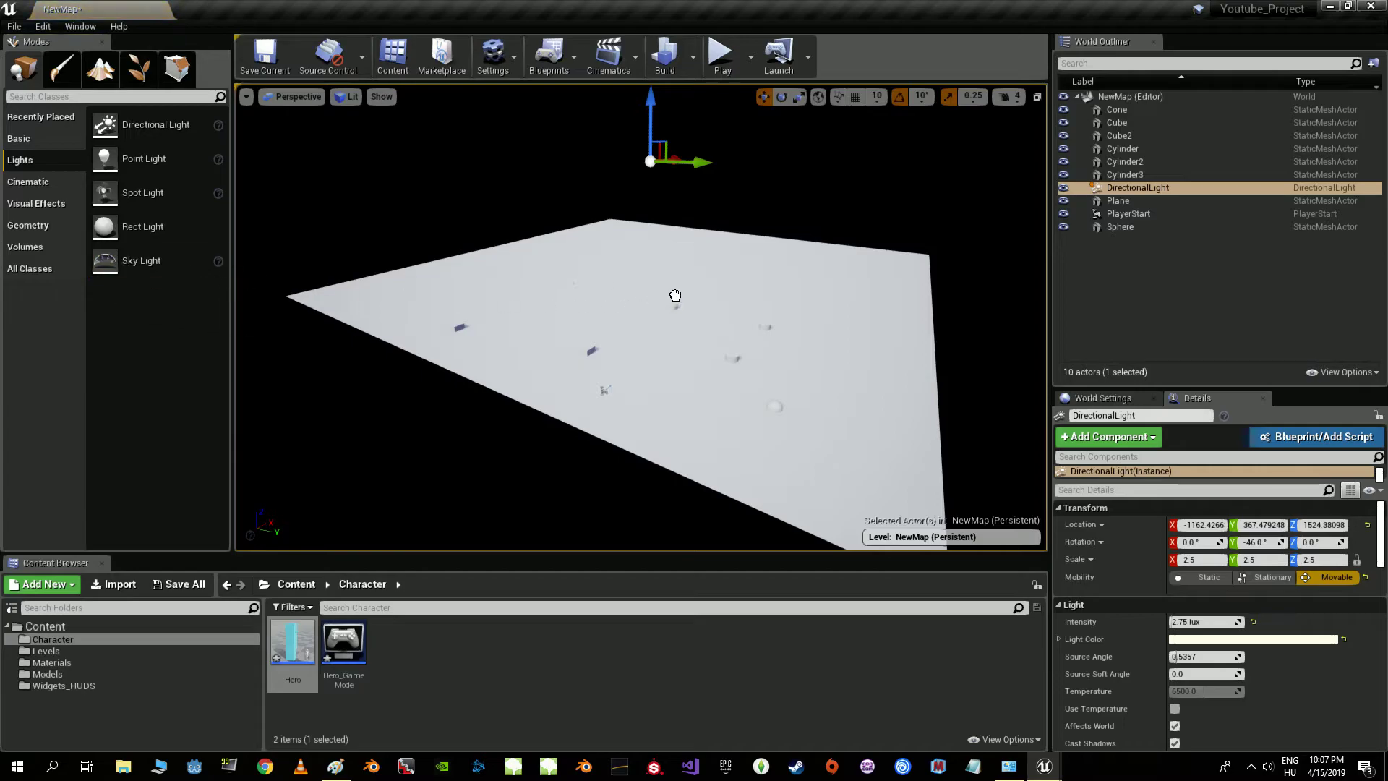
- Place a Sky Light and a Sphere Reflection Capture, raising both above the plane
{"action": "left_click_drag", "start_coordinate": [141, 260], "coordinate": [660, 299]}
{"action": "left_click_drag", "start_coordinate": [658, 248], "coordinate": [655, 131]}
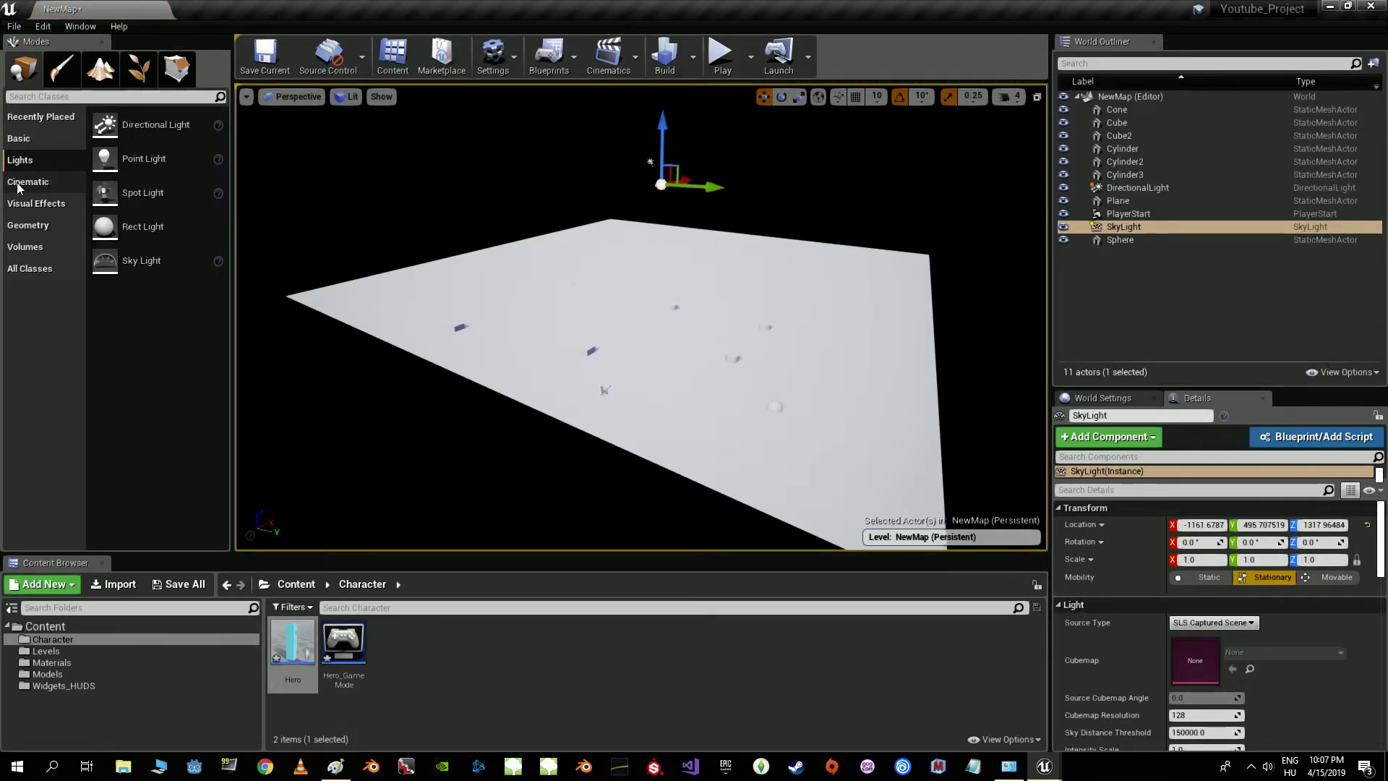
{"action": "left_click", "coordinate": [26, 204]}
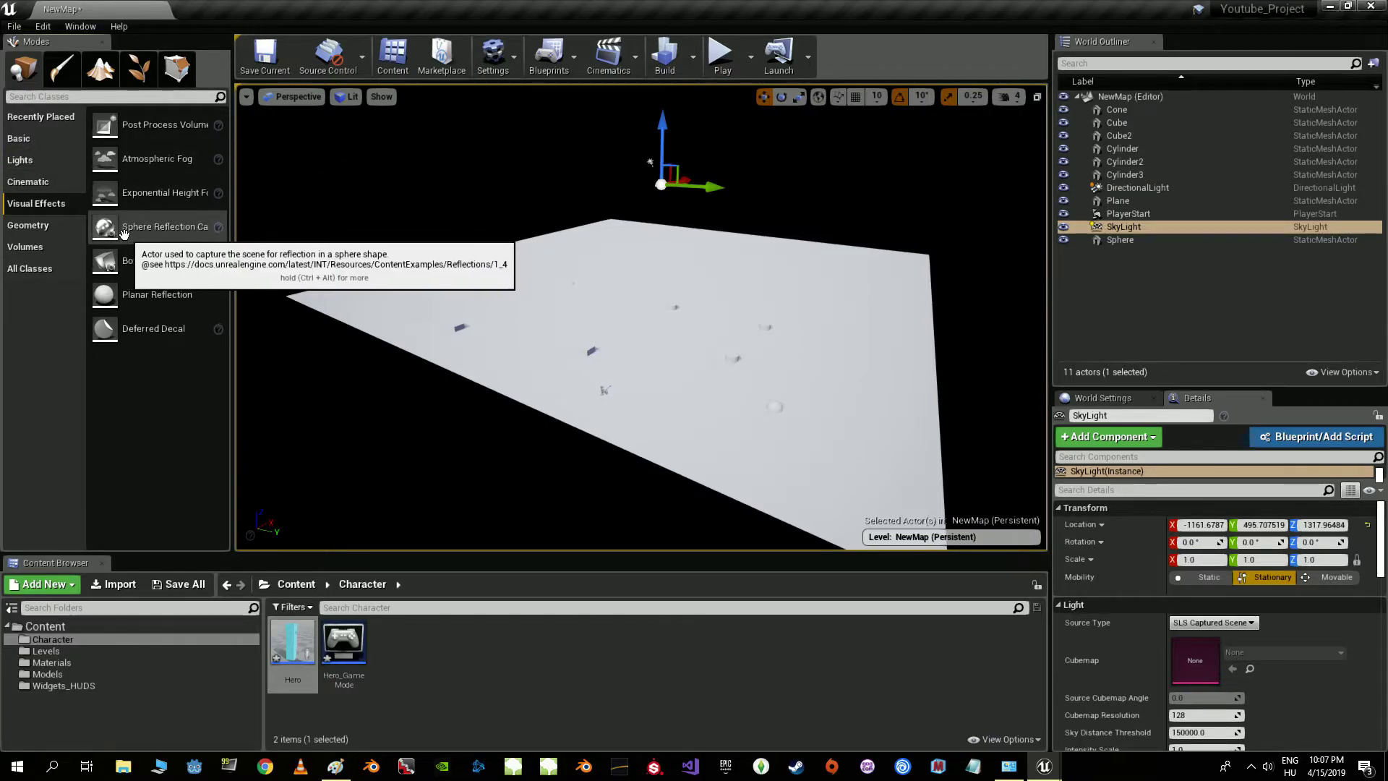
{"action": "left_click_drag", "start_coordinate": [123, 231], "coordinate": [663, 307]}
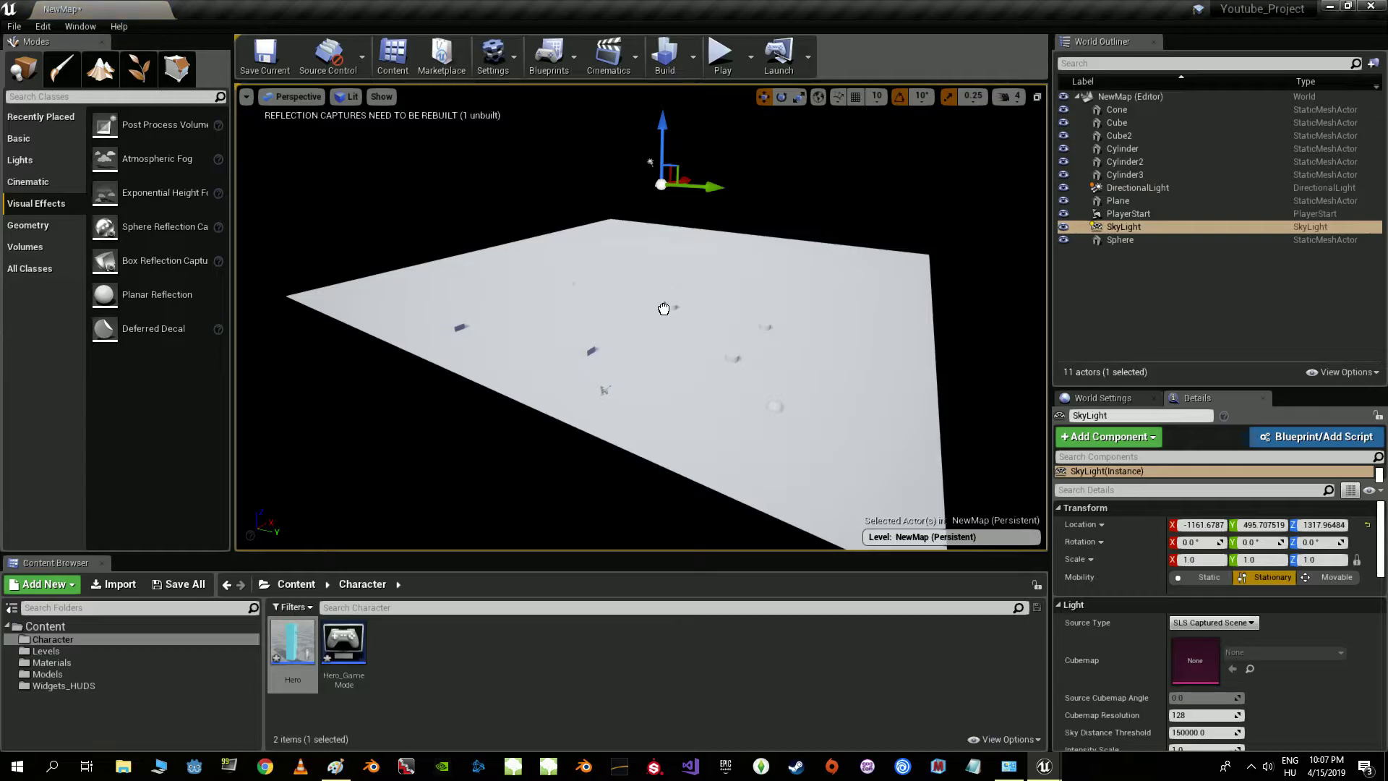
{"action": "left_click_drag", "start_coordinate": [662, 250], "coordinate": [660, 206]}
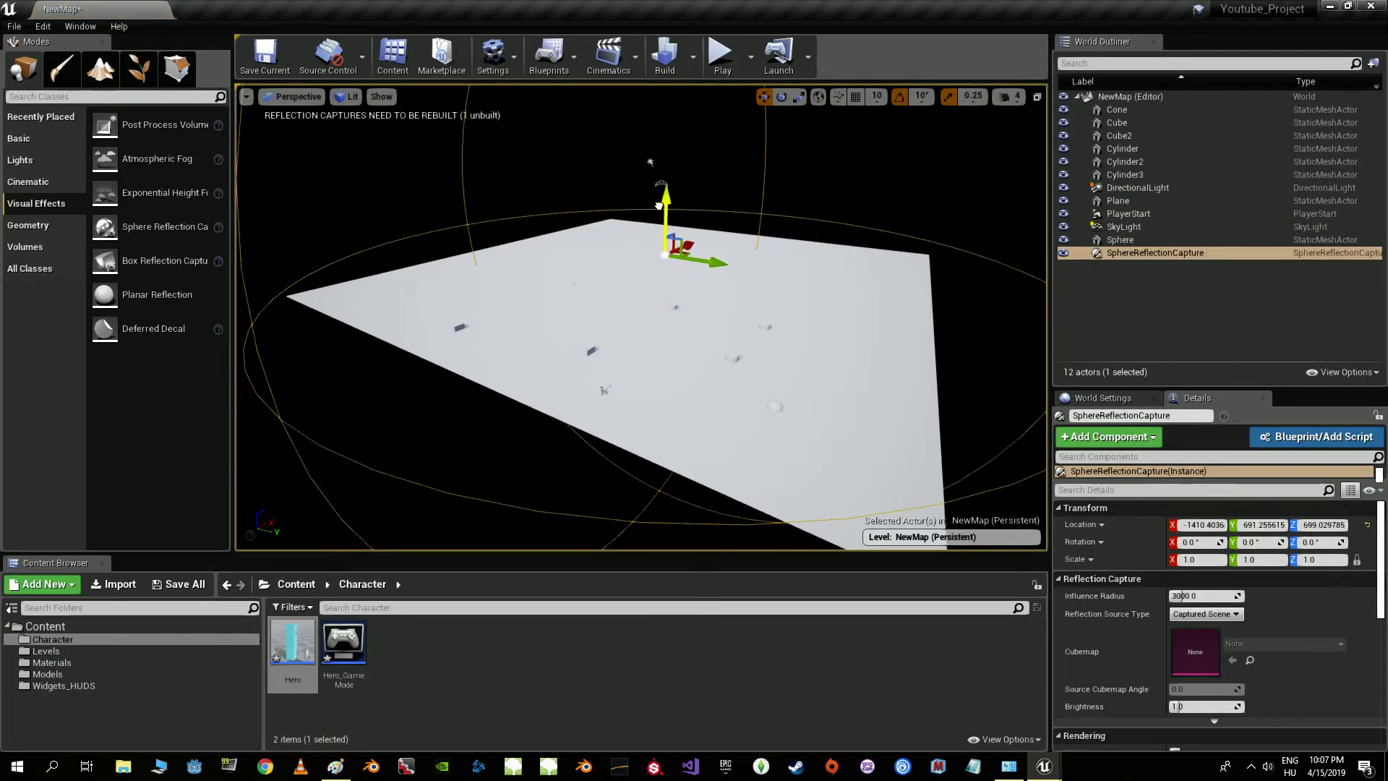
{"action": "mouse_move", "coordinate": [700, 262]}
{"action": "left_mouse_down"}
{"action": "mouse_move", "coordinate": [660, 260]}
{"action": "mouse_move", "coordinate": [673, 231]}
{"action": "mouse_move", "coordinate": [642, 208]}
{"action": "left_mouse_up"}
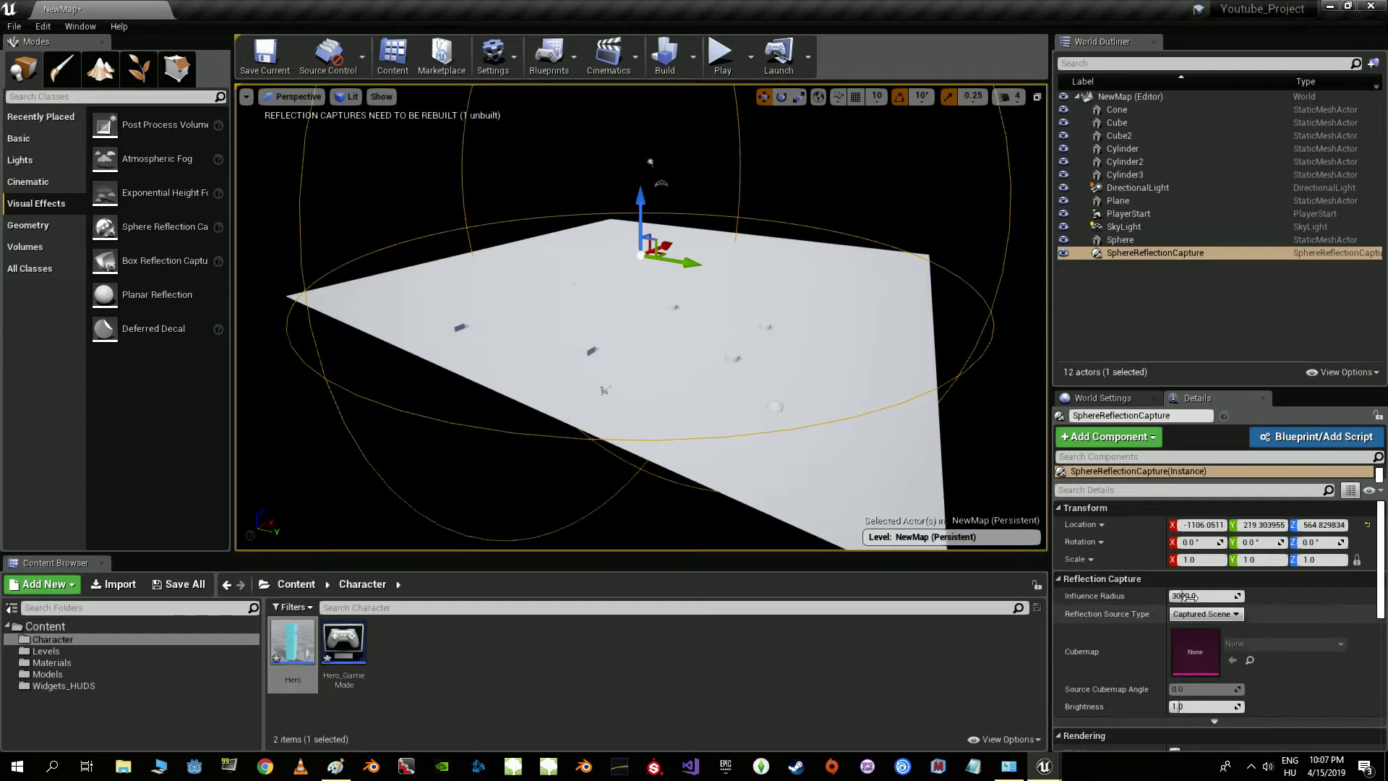
- Set the reflection capture's Influence Radius to 5000
{"action": "left_click", "coordinate": [1205, 595]}
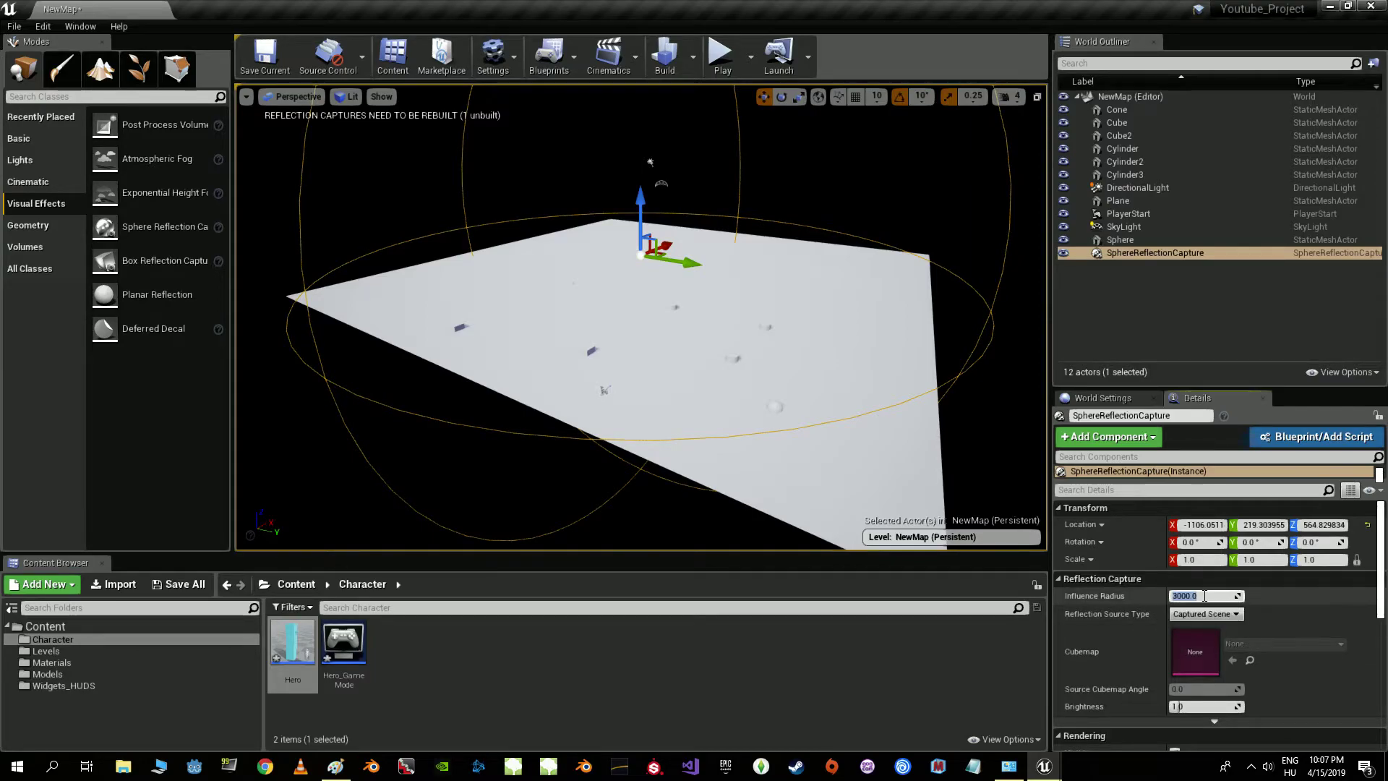
{"action": "type", "text": "50"}
{"action": "key", "text": "Return"}
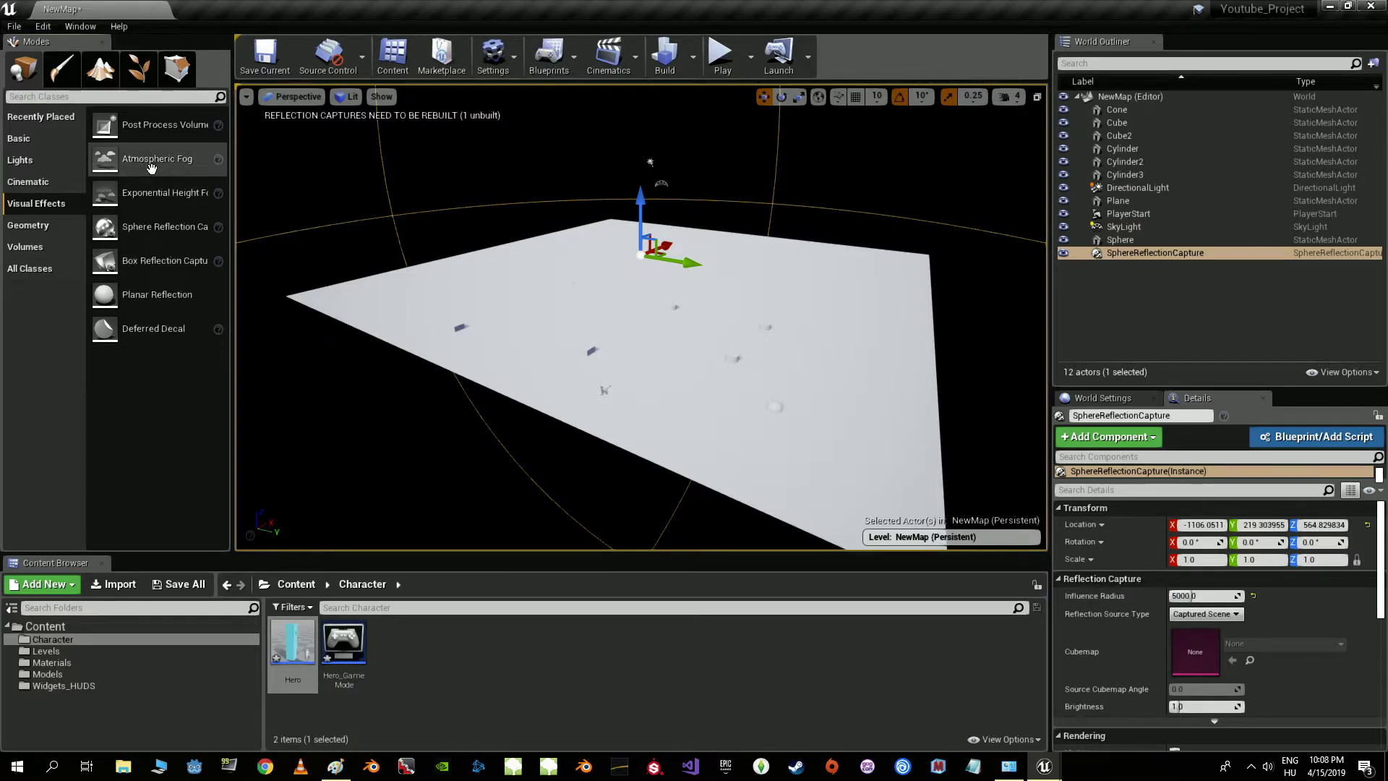
- Add Atmospheric Fog raised above the plane, then a BP_Sky_Sphere found by searching 'sky'
{"action": "left_click_drag", "start_coordinate": [140, 162], "coordinate": [650, 301]}
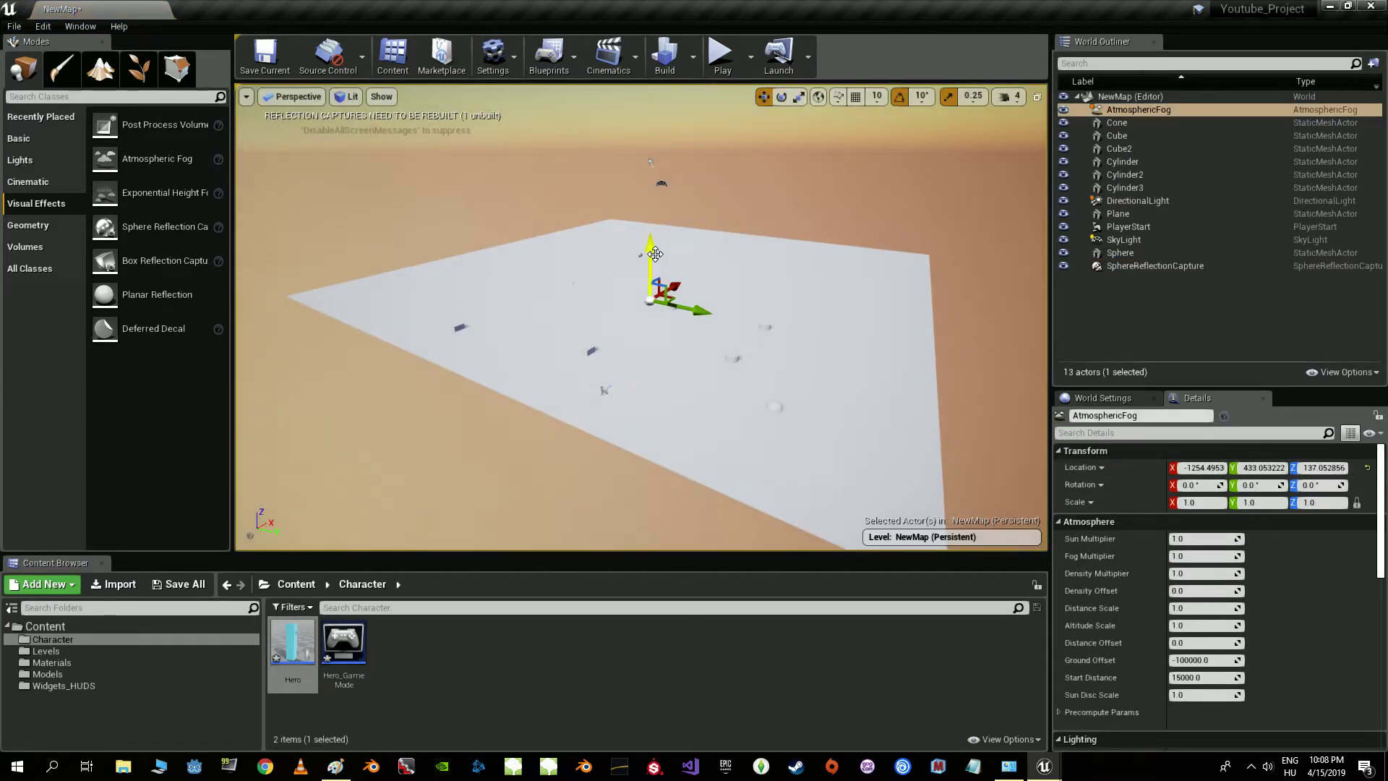
{"action": "left_click_drag", "start_coordinate": [649, 253], "coordinate": [642, 121]}
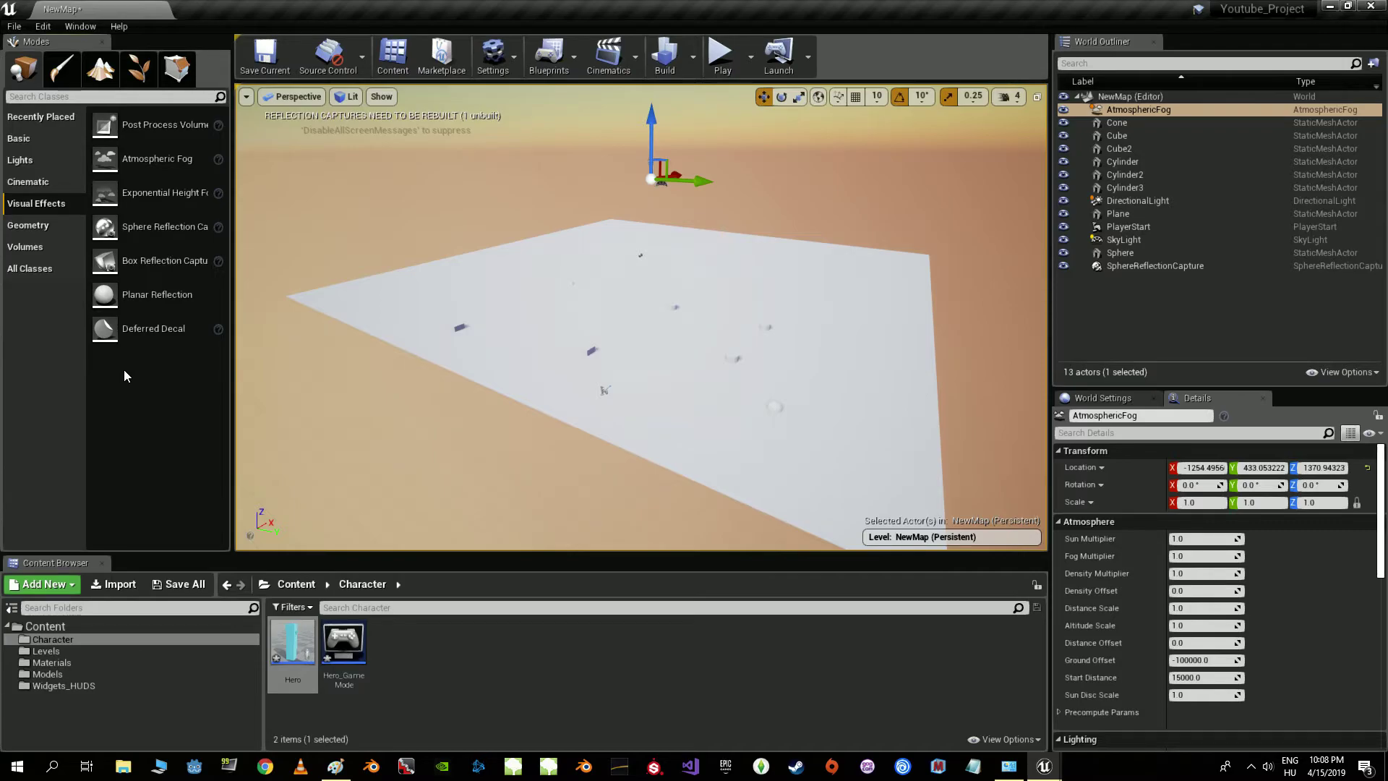
{"action": "left_click", "coordinate": [38, 97]}
{"action": "type", "text": "sky"}
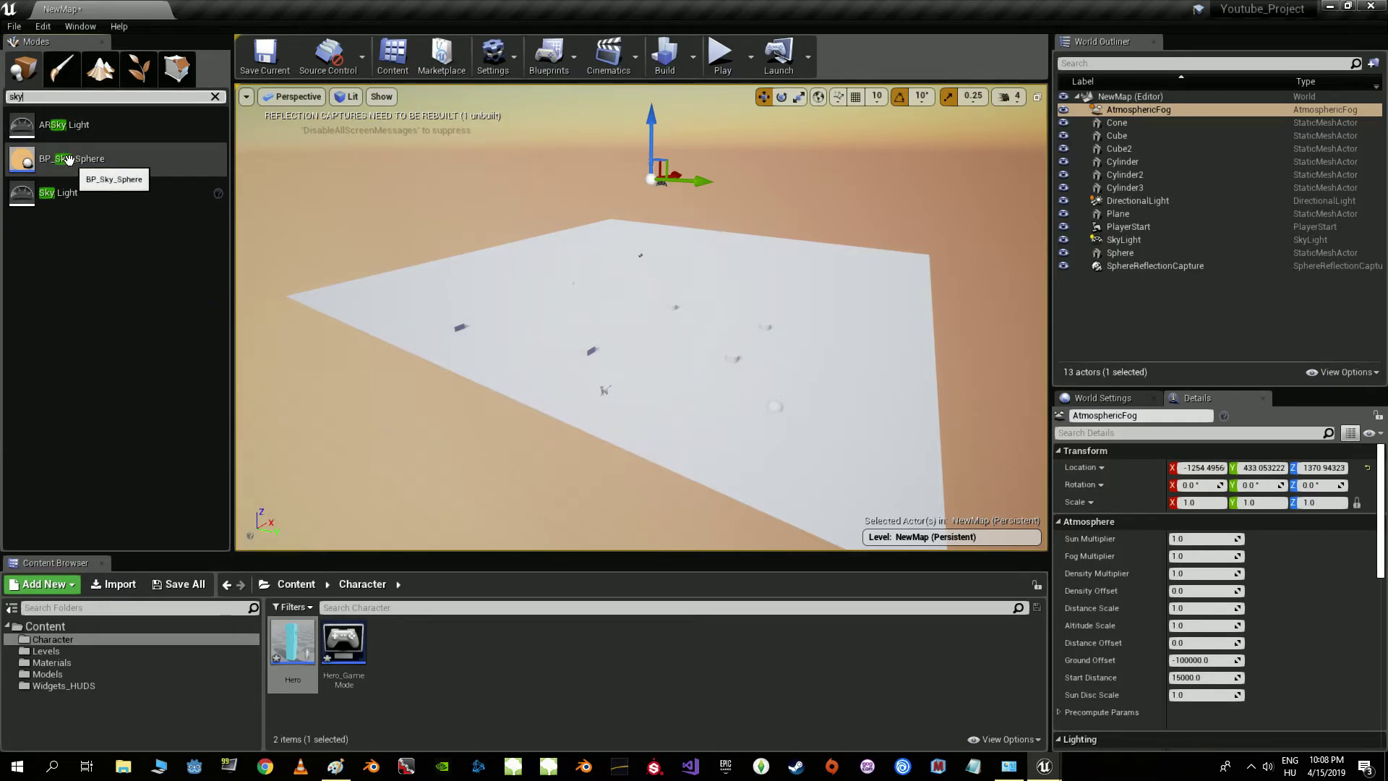
{"action": "mouse_move", "coordinate": [47, 158]}
{"action": "left_mouse_down"}
{"action": "mouse_move", "coordinate": [657, 295]}
{"action": "mouse_move", "coordinate": [660, 128]}
{"action": "left_mouse_up"}
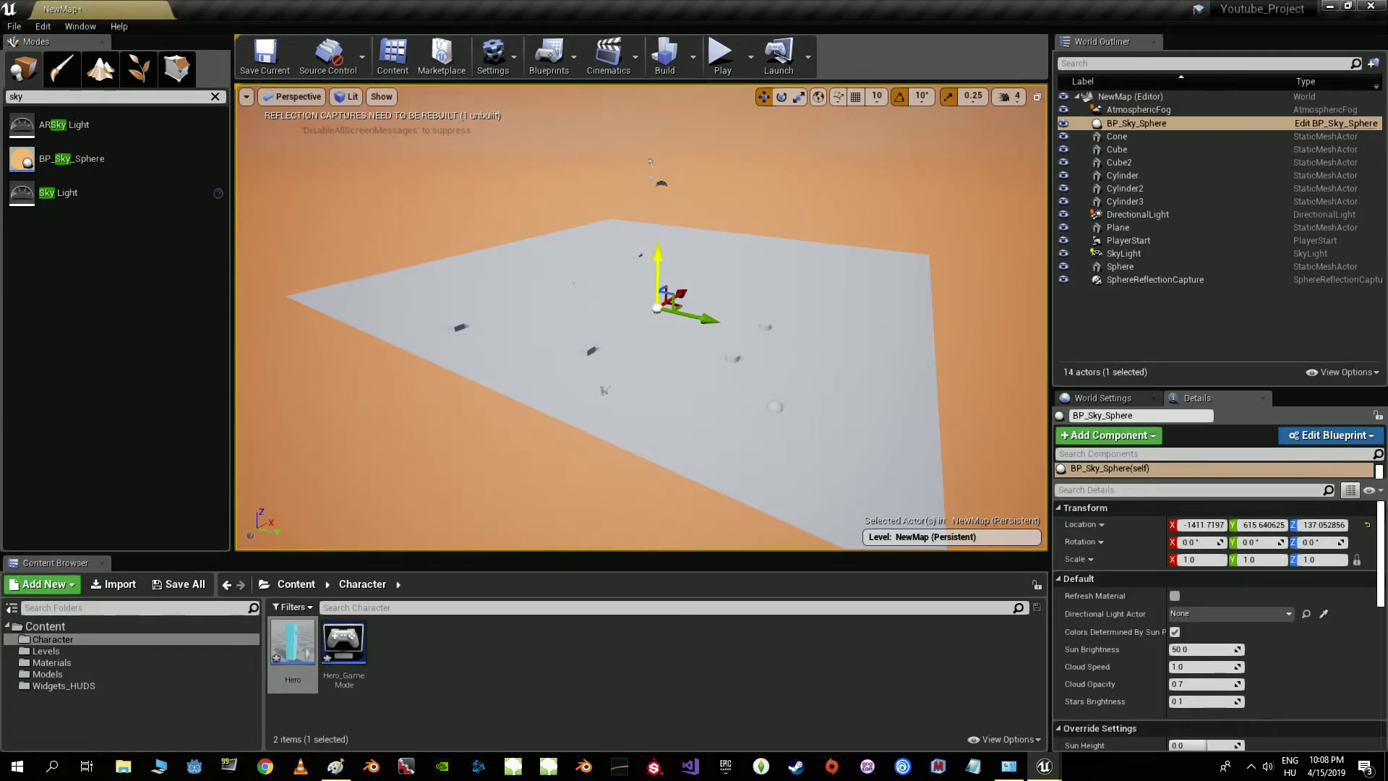
{"action": "right_click_drag", "start_coordinate": [645, 255], "coordinate": [659, 233]}
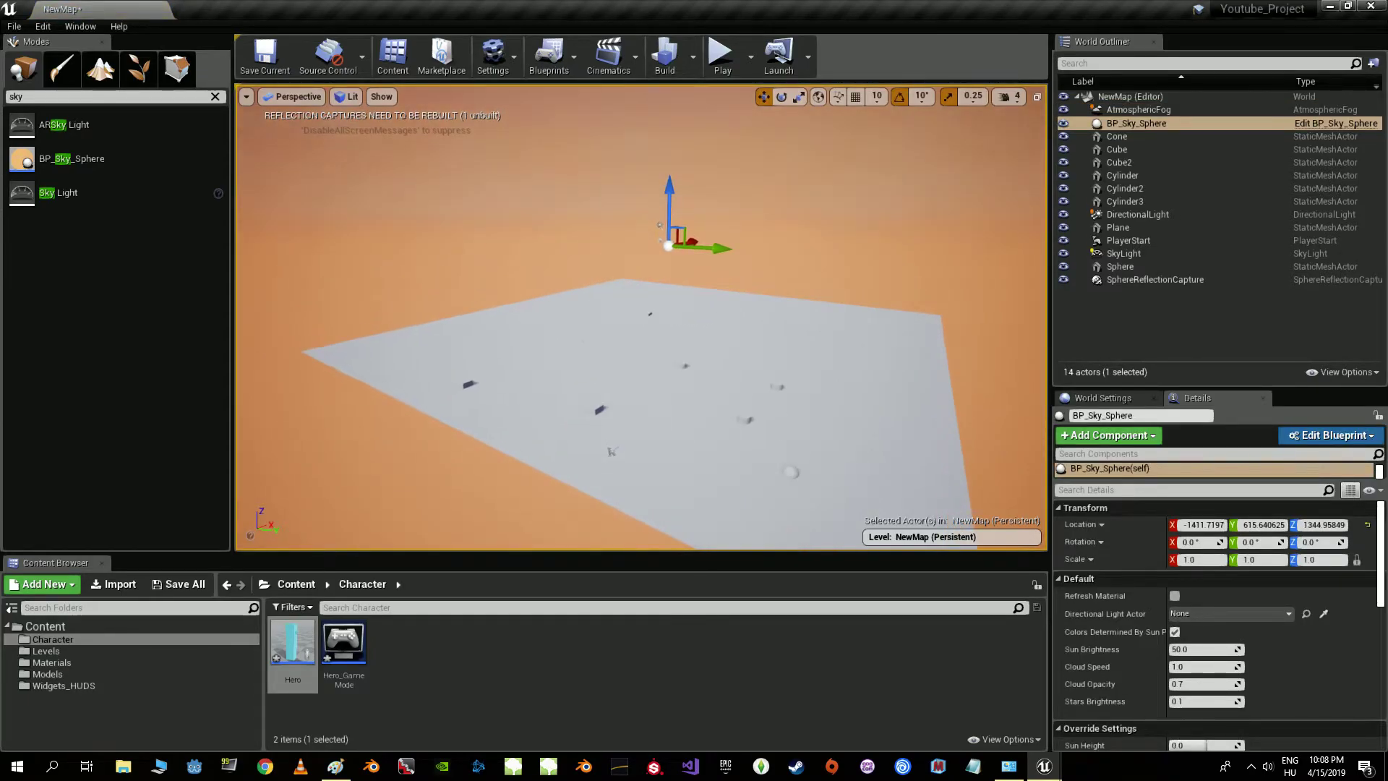
- Rotate the DirectionalLight to about -67.48 pitch and 24.91 yaw
{"action": "left_click", "coordinate": [1139, 214]}
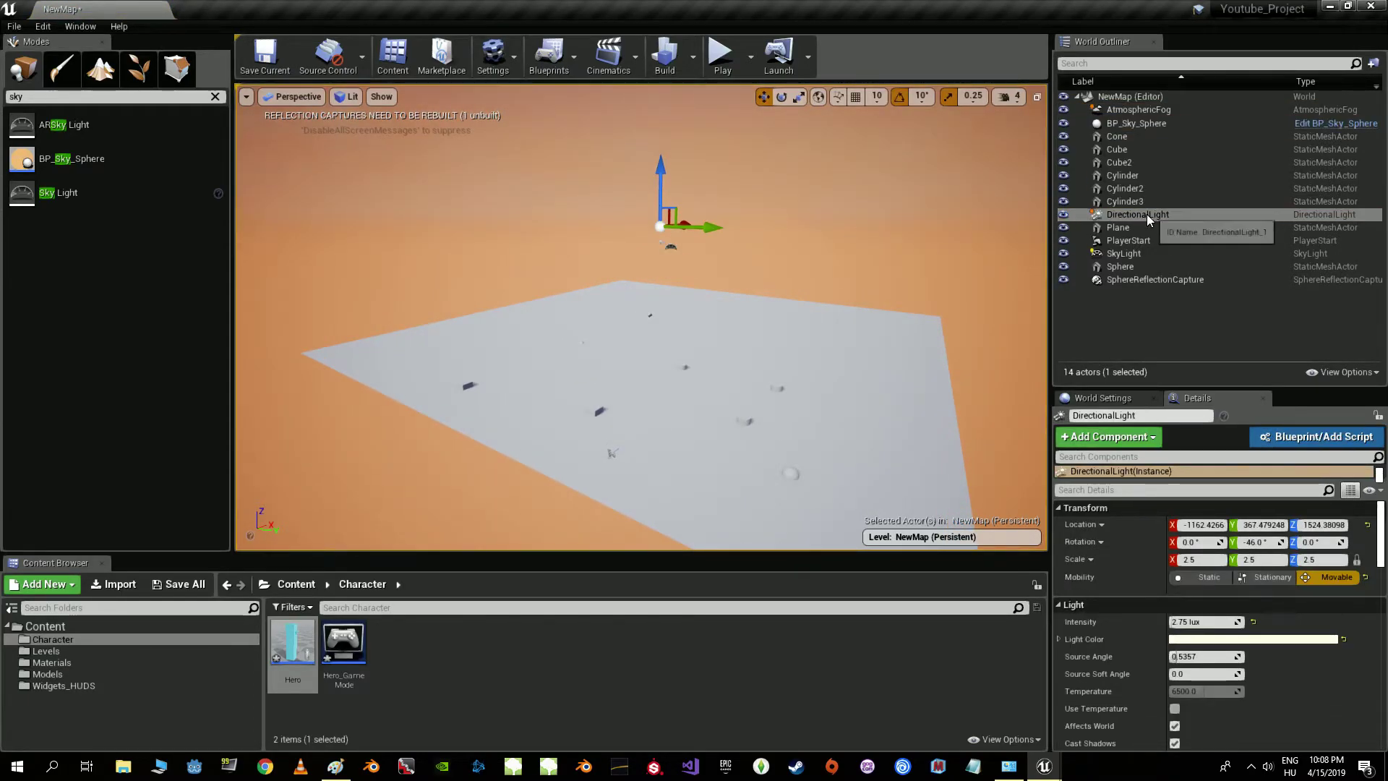
{"action": "key", "text": "f"}
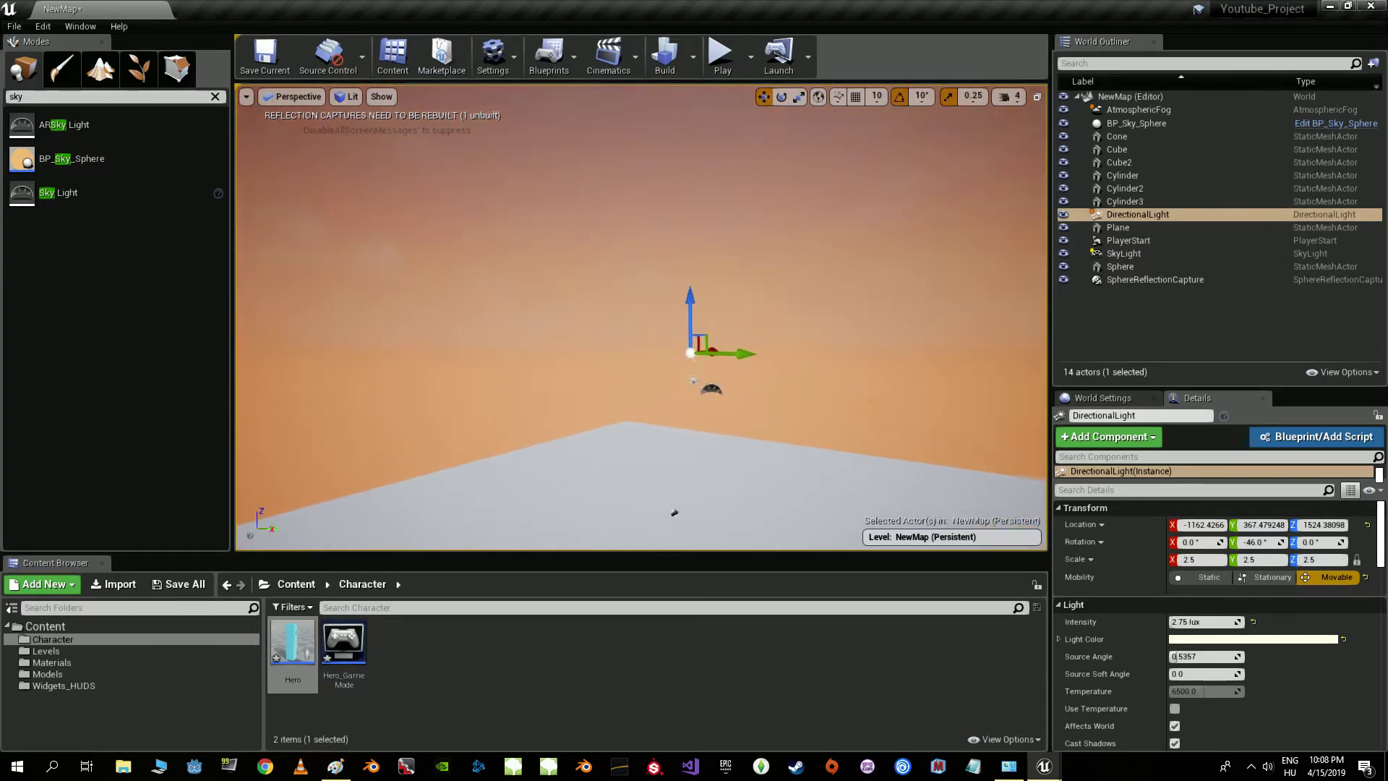
{"action": "right_click_drag", "start_coordinate": [744, 310], "coordinate": [703, 307]}
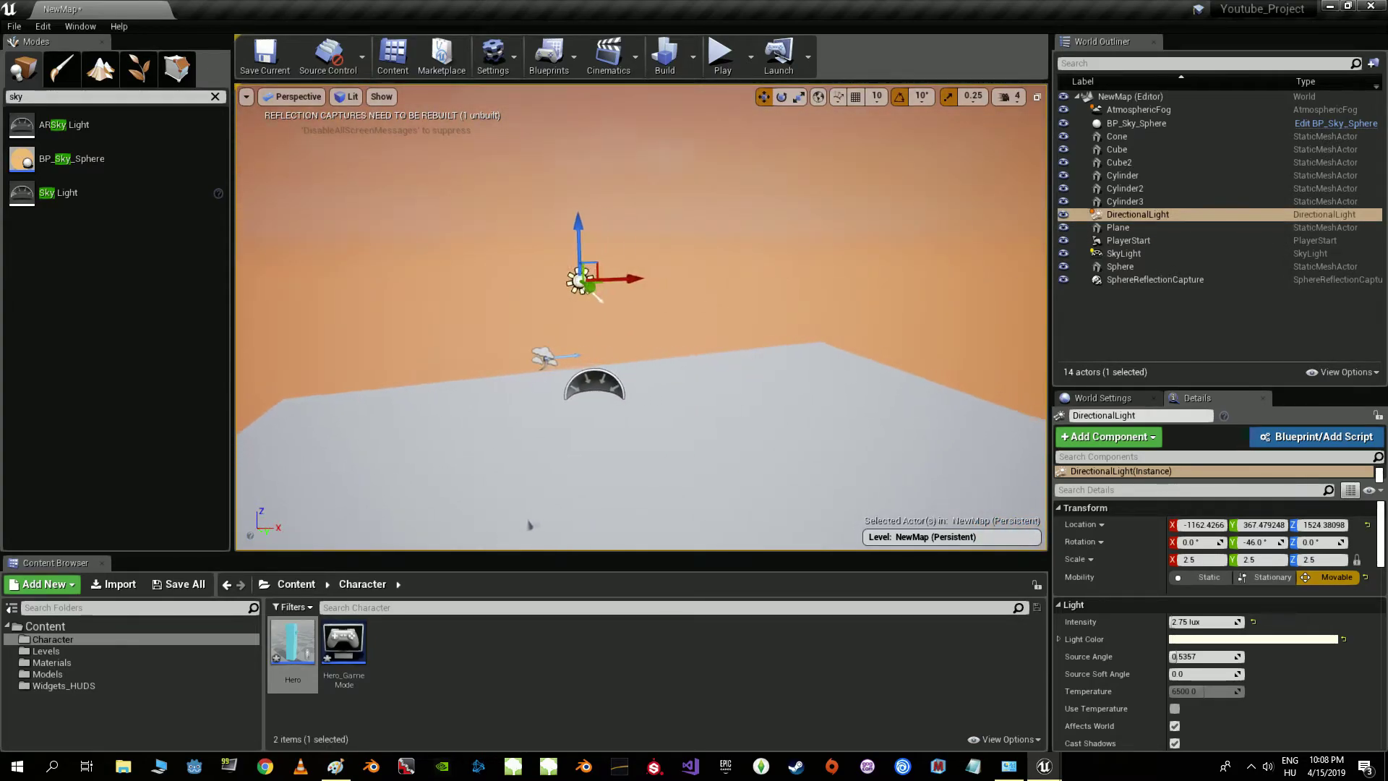
{"action": "key", "text": "e"}
{"action": "mouse_move", "coordinate": [704, 306]}
{"action": "left_mouse_down", "text": "alt"}
{"action": "mouse_move", "coordinate": [620, 321]}
{"action": "mouse_move", "coordinate": [639, 264]}
{"action": "mouse_move", "coordinate": [589, 286]}
{"action": "mouse_move", "coordinate": [655, 318]}
{"action": "left_mouse_up", "text": "alt"}
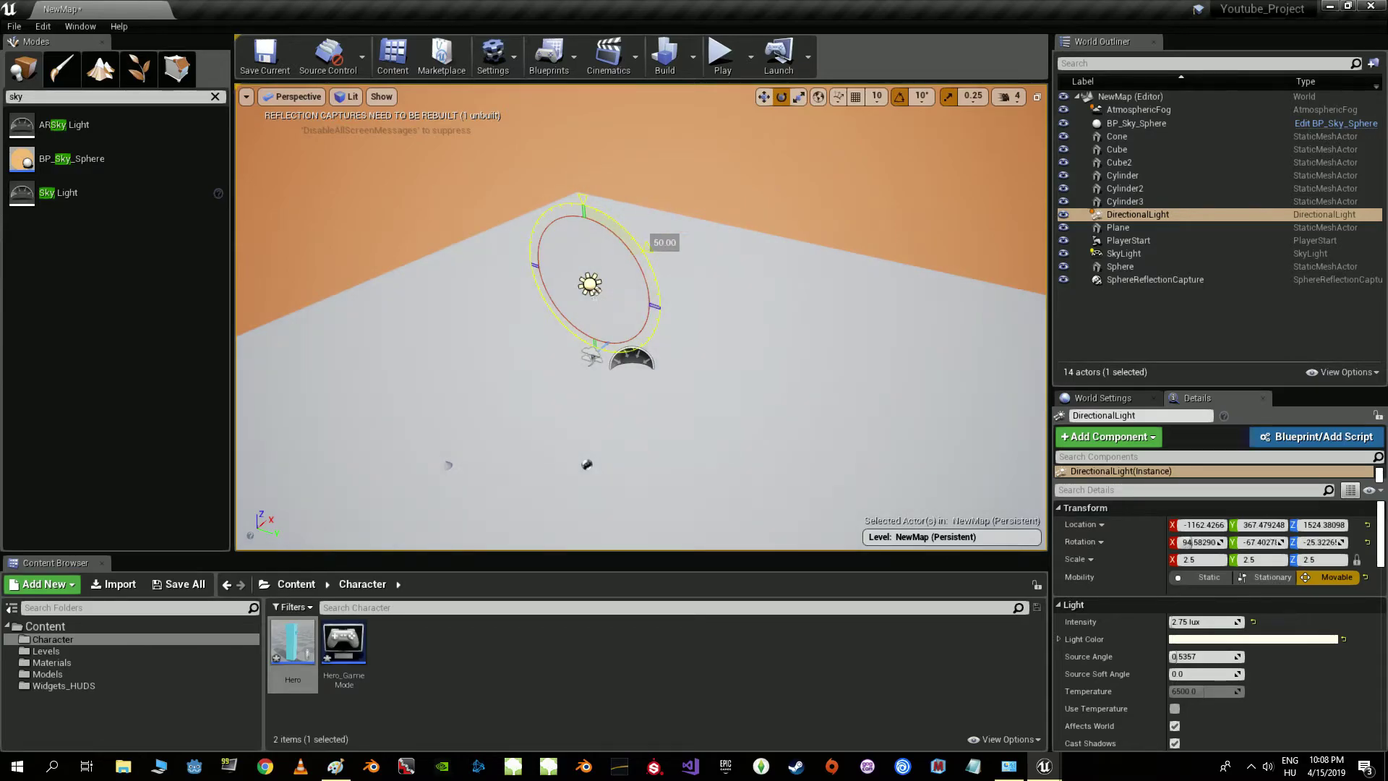
{"action": "mouse_move", "coordinate": [599, 190]}
{"action": "left_mouse_down"}
{"action": "mouse_move", "coordinate": [651, 239]}
{"action": "mouse_move", "coordinate": [649, 532]}
{"action": "mouse_move", "coordinate": [632, 146]}
{"action": "mouse_move", "coordinate": [666, 219]}
{"action": "left_mouse_up"}
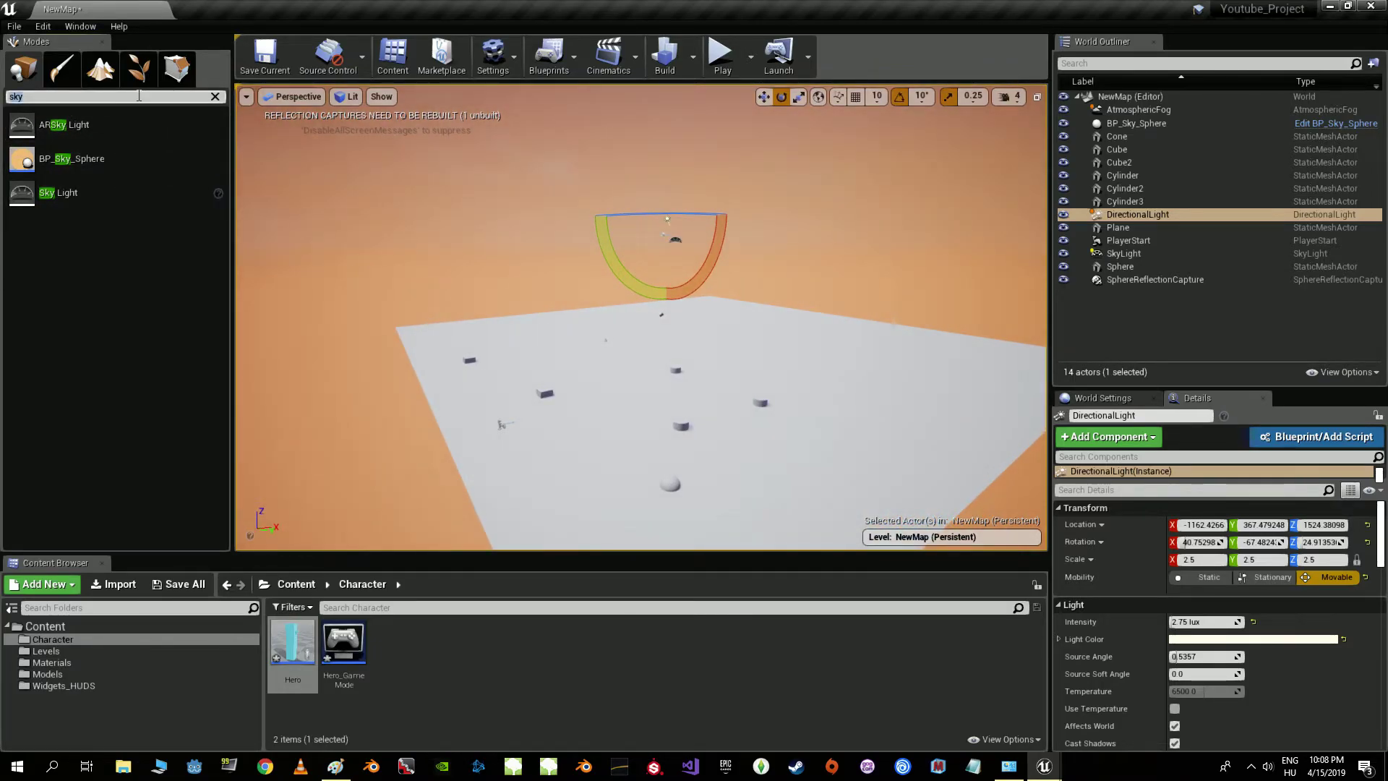
{"action": "key", "text": "BackSpace"}
- Search 'post' and drop a Post Process Volume, placing it over the floor plane in Top view
{"action": "type", "text": "post"}
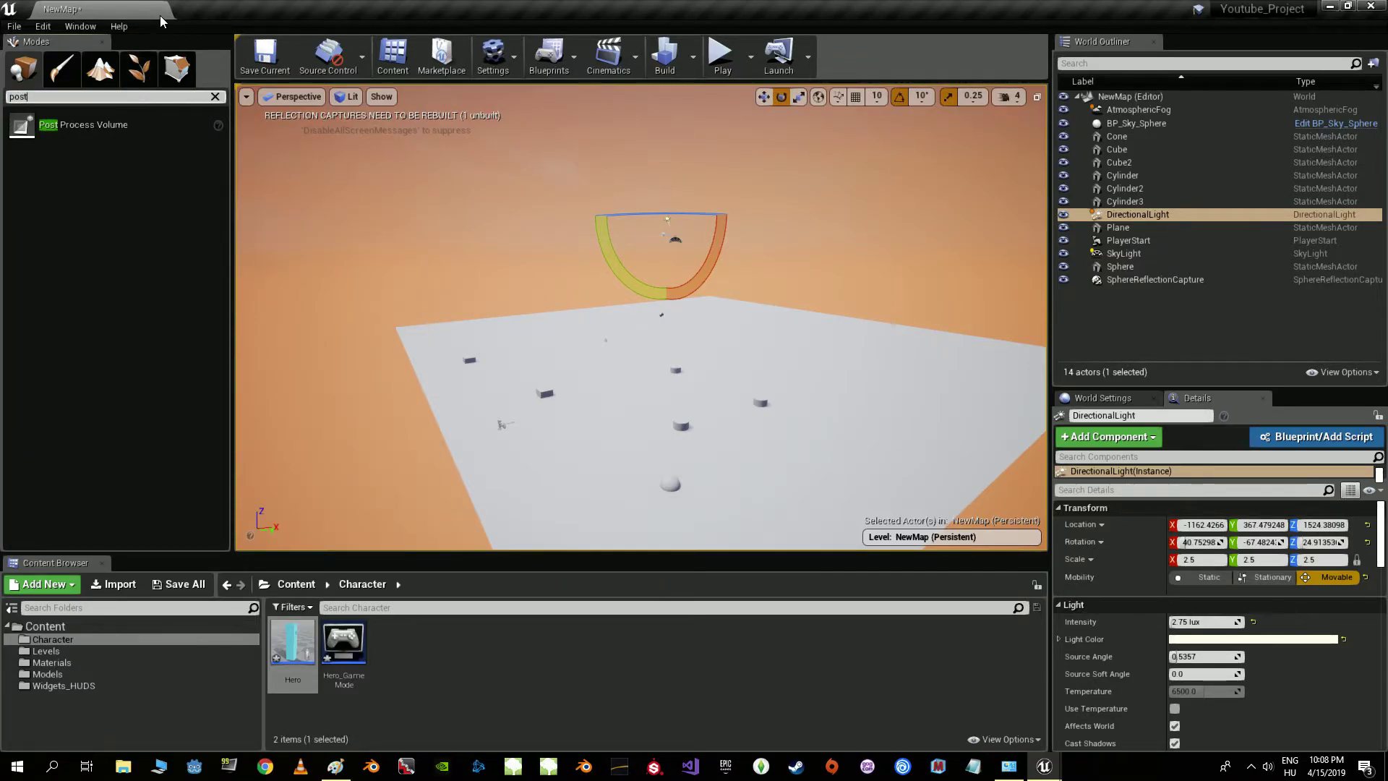
{"action": "left_click_drag", "start_coordinate": [61, 126], "coordinate": [704, 371]}
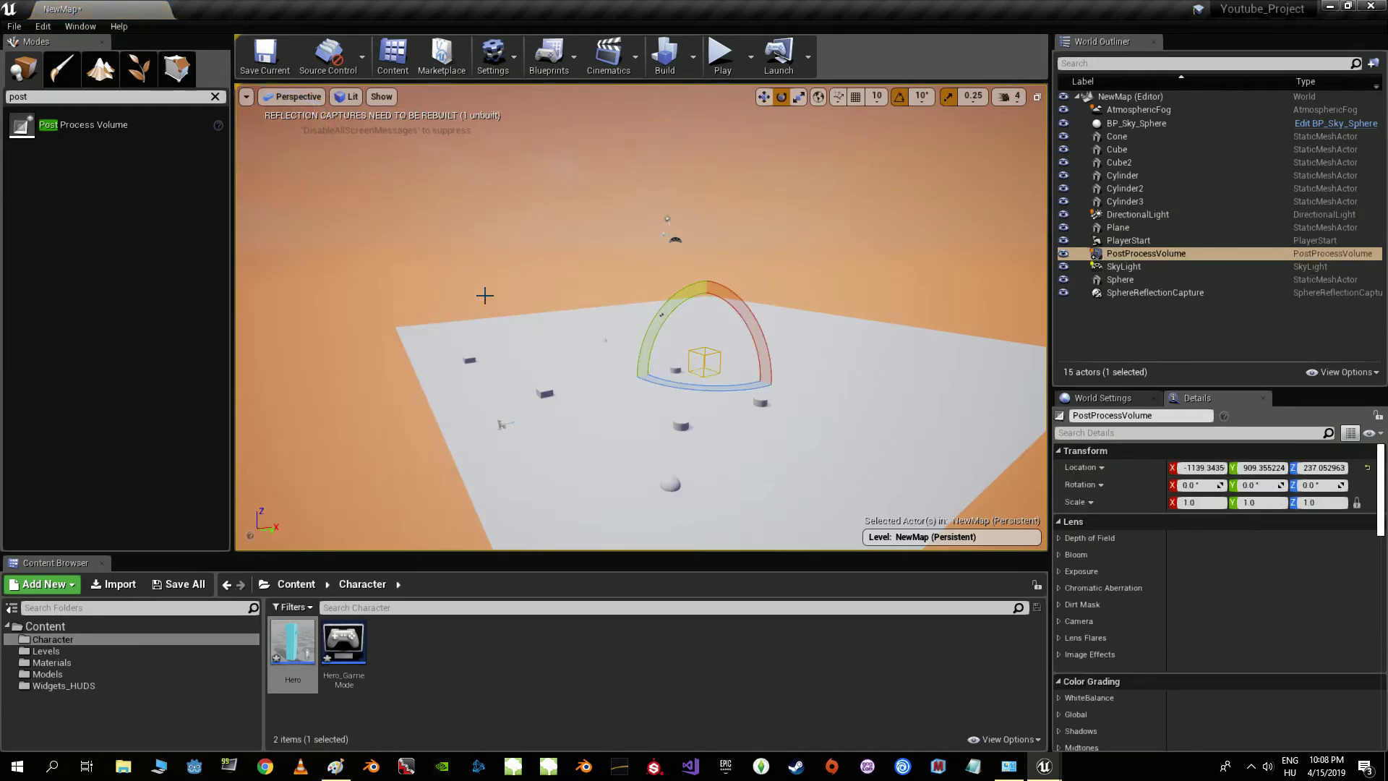
{"action": "key", "text": "w"}
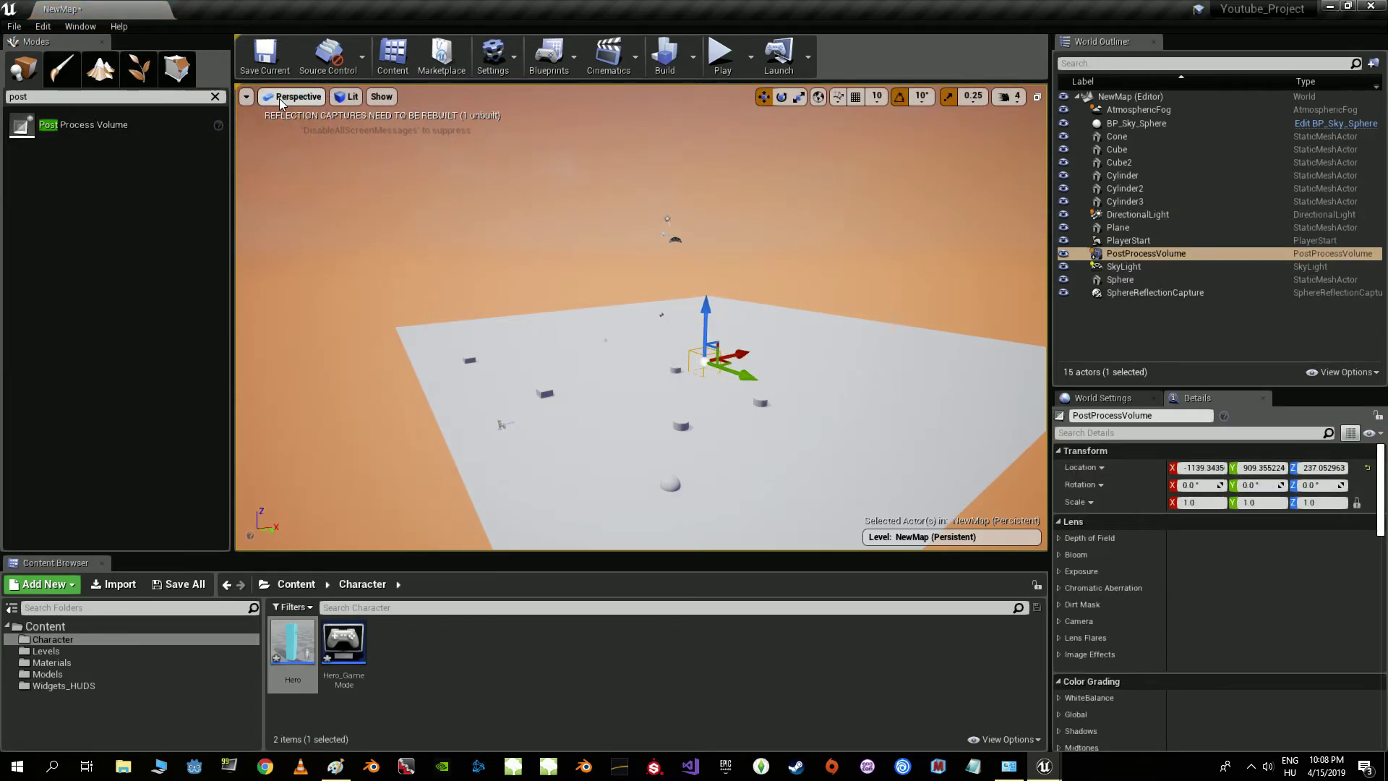
{"action": "left_click", "coordinate": [292, 96]}
{"action": "left_click", "coordinate": [298, 146]}
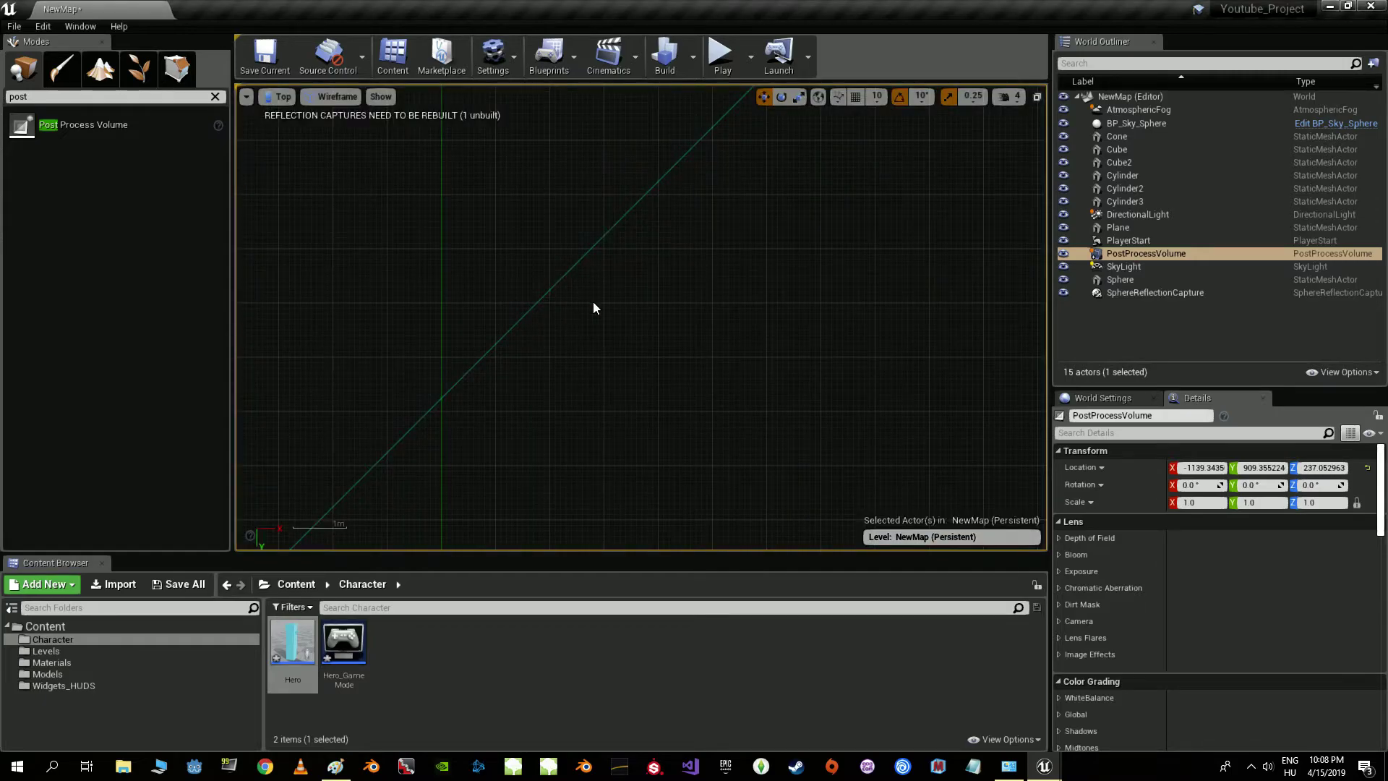
{"action": "scroll", "coordinate": [587, 296], "scroll_direction": "down", "scroll_amount": 5}
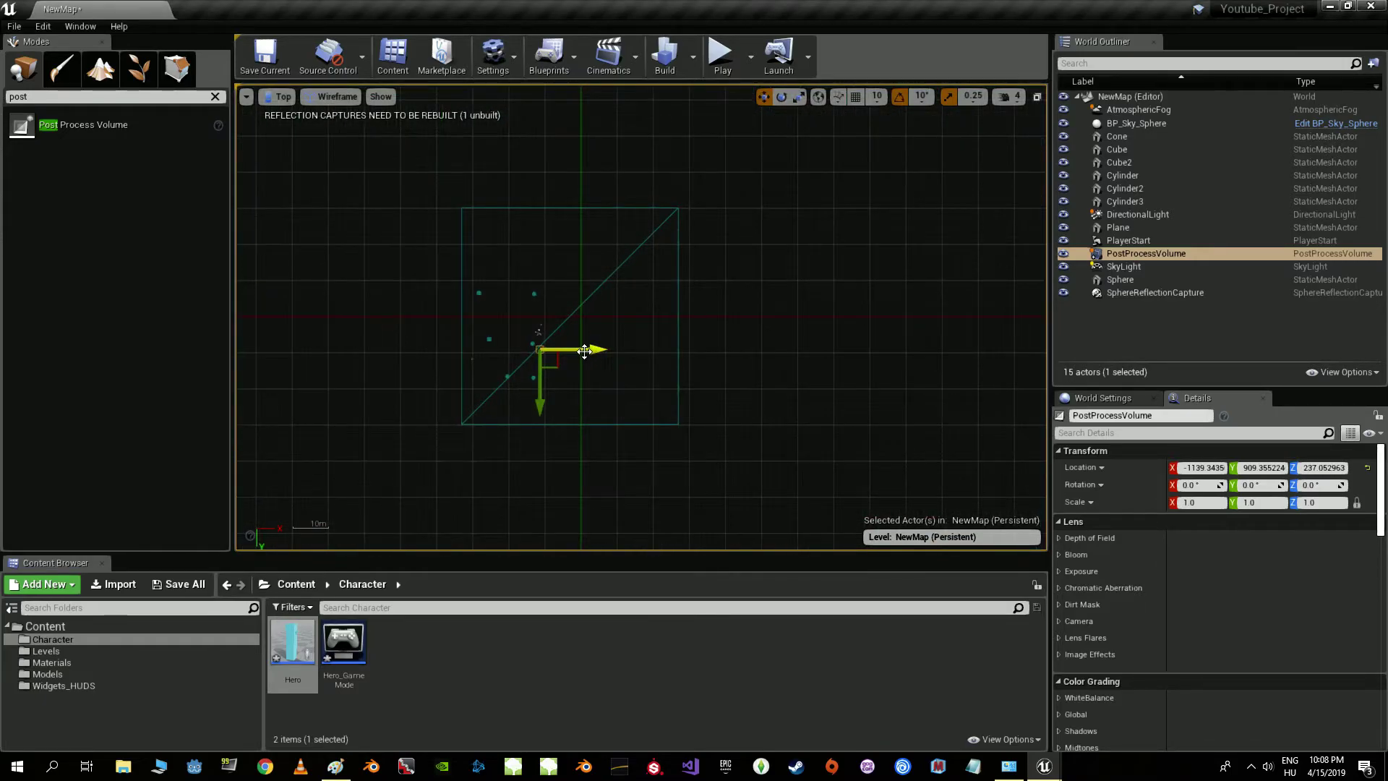
{"action": "left_click_drag", "start_coordinate": [559, 362], "coordinate": [597, 330]}
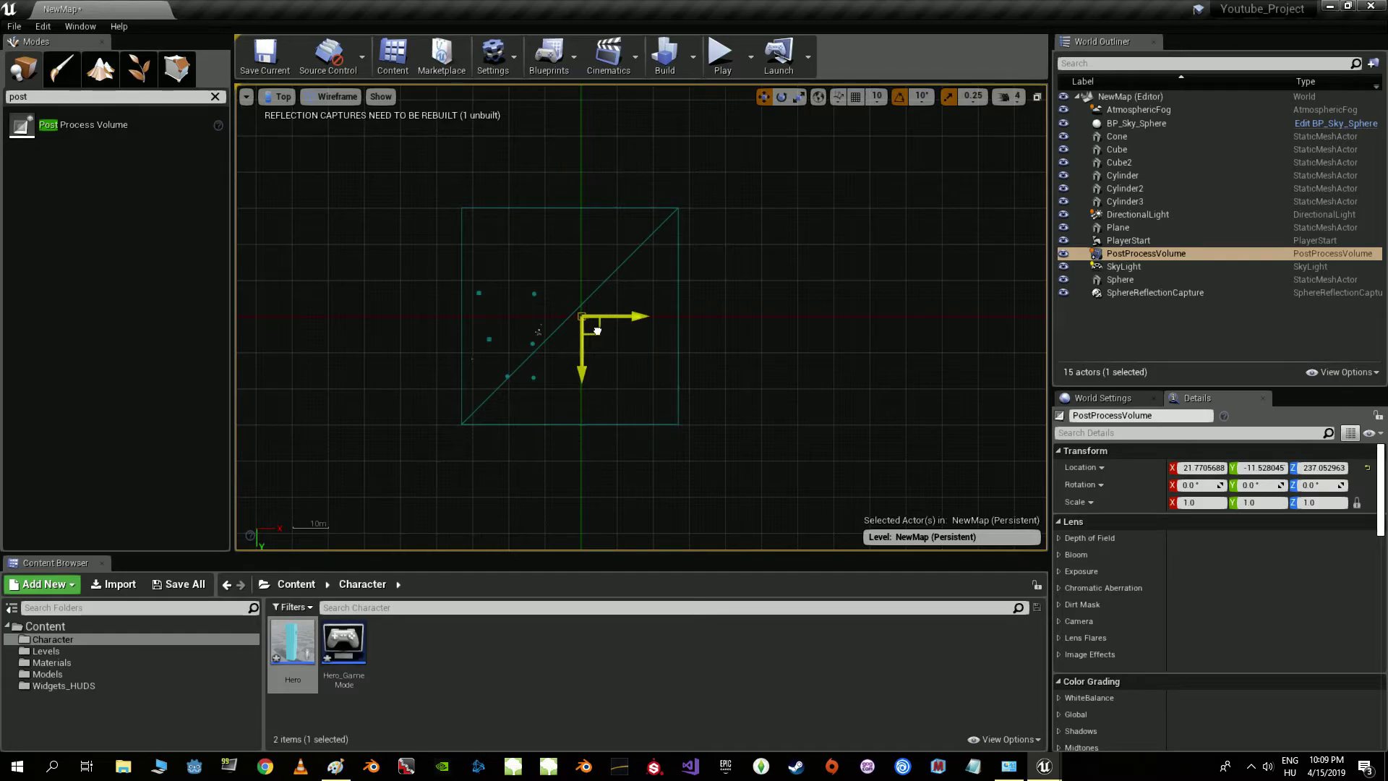
- Scale the PostProcessVolume along Y and shift it left so it spans the level
{"action": "key", "text": "r"}
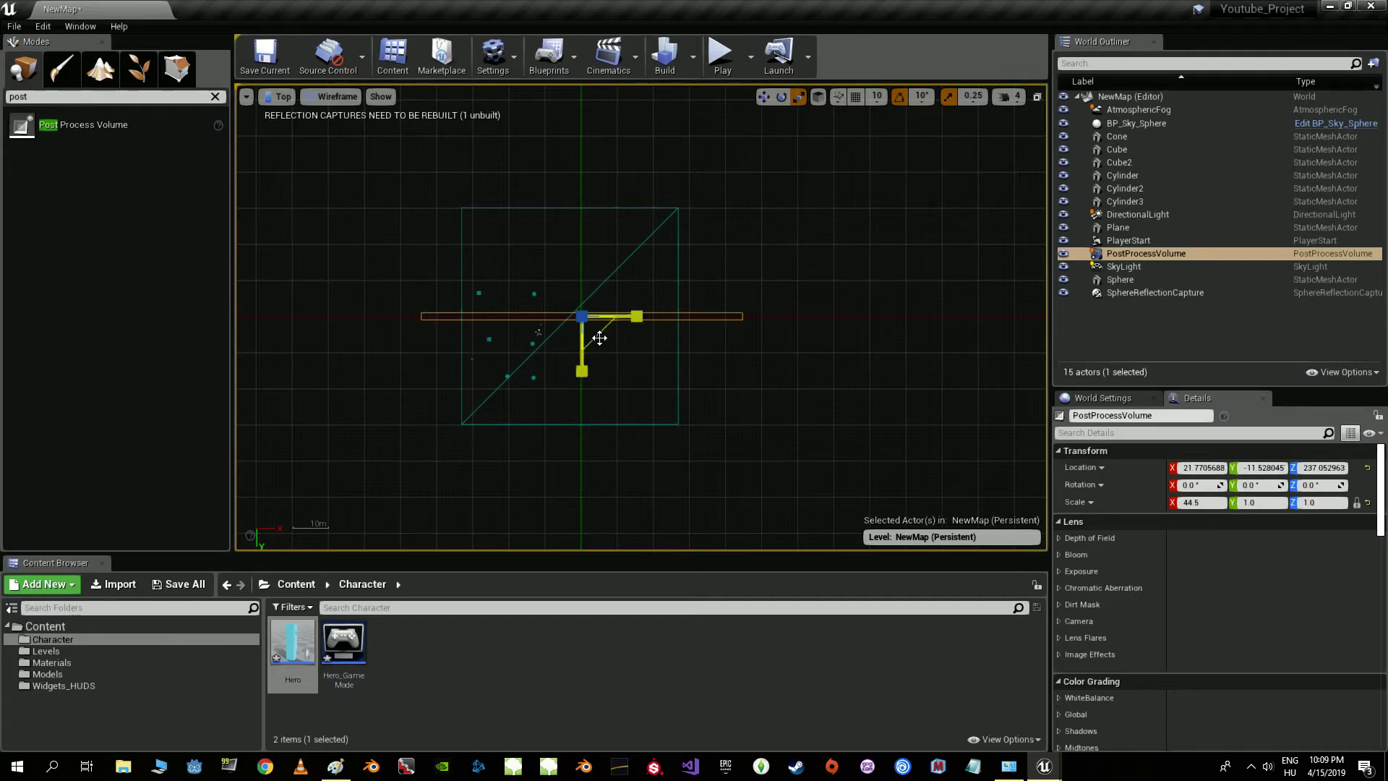
{"action": "left_click_drag", "start_coordinate": [582, 371], "coordinate": [583, 455]}
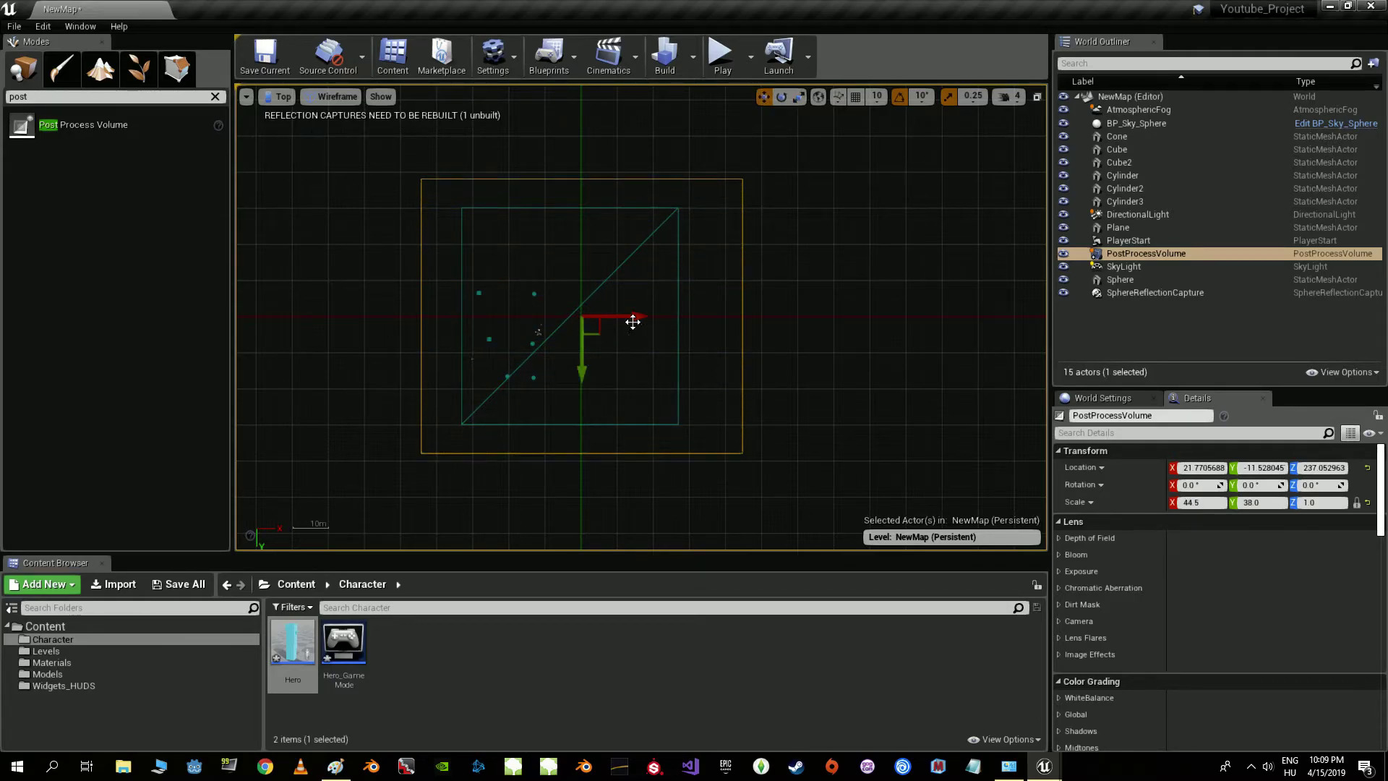
{"action": "key", "text": "w"}
{"action": "left_click_drag", "start_coordinate": [639, 316], "coordinate": [631, 316]}
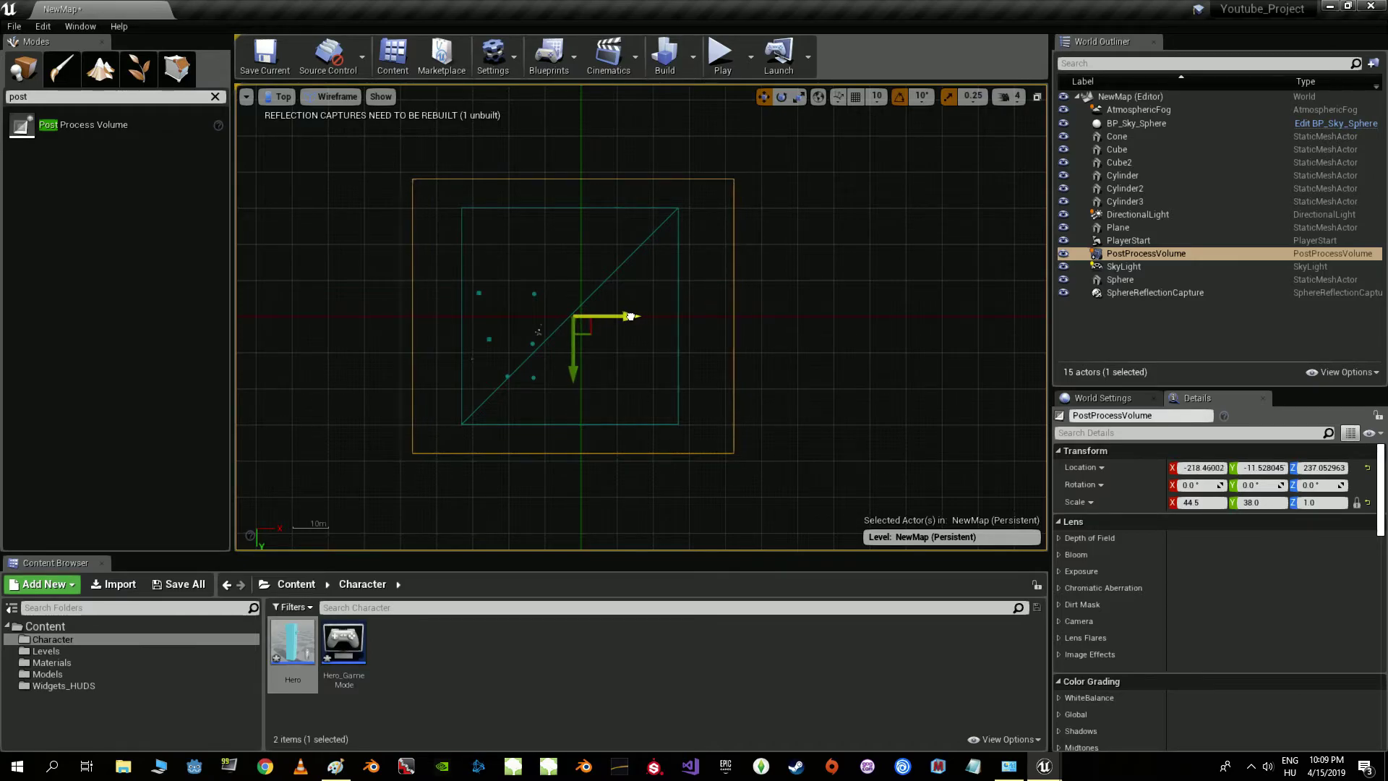
{"action": "key", "text": "e"}
{"action": "key", "text": "r"}
{"action": "left_click_drag", "start_coordinate": [574, 370], "coordinate": [574, 375]}
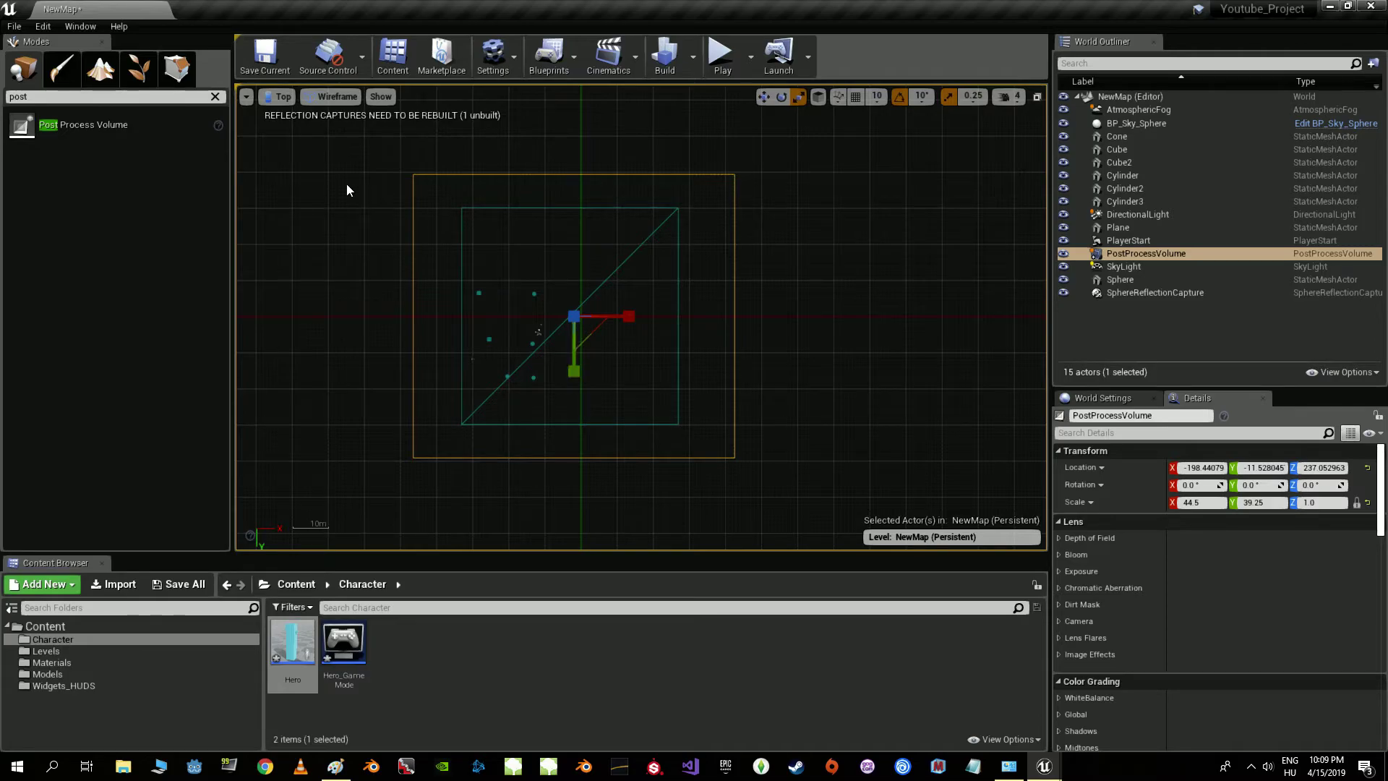
- Make the volume much taller (Z scale 6.5) in Left view, then return to lit Perspective
{"action": "left_click", "coordinate": [282, 96]}
{"action": "left_click", "coordinate": [296, 185]}
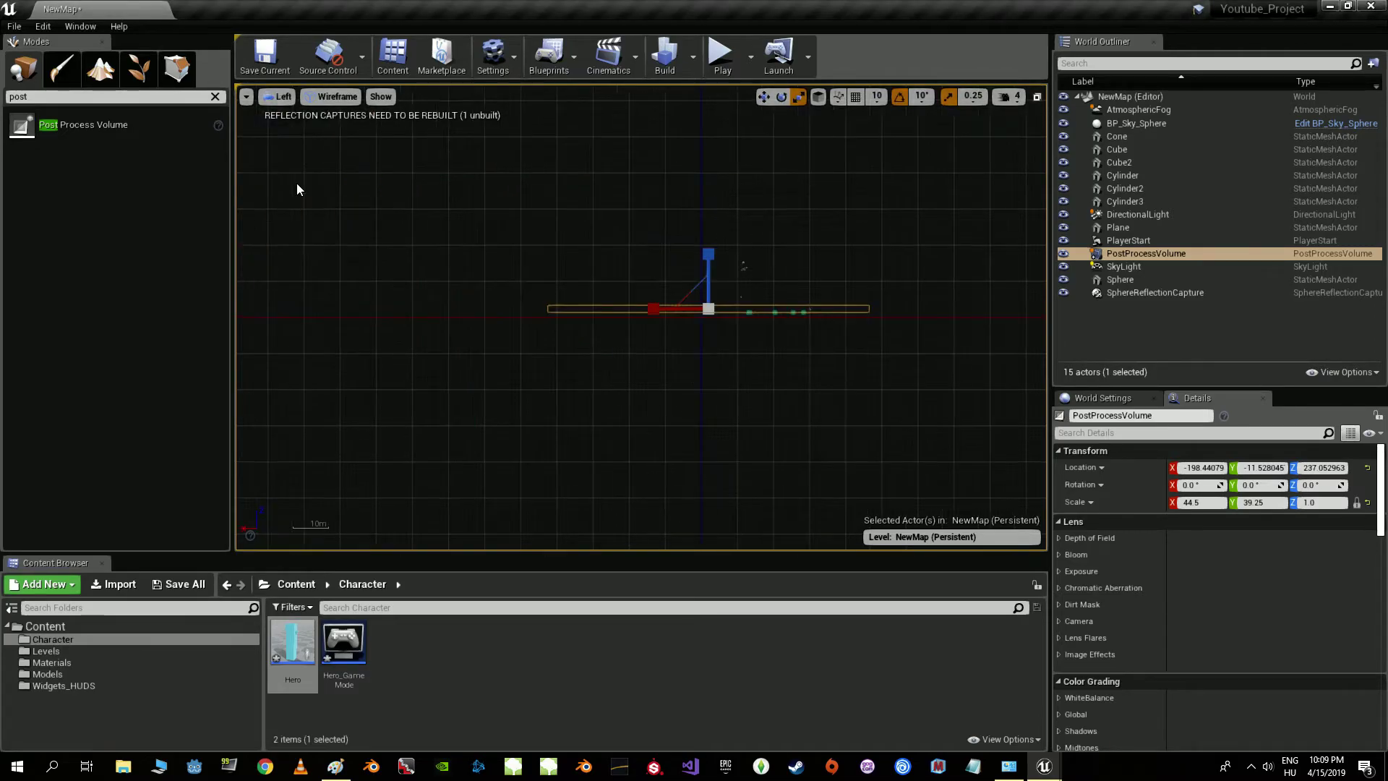
{"action": "scroll", "coordinate": [766, 292], "scroll_direction": "up", "scroll_amount": 2}
{"action": "left_click_drag", "start_coordinate": [653, 279], "coordinate": [653, 224]}
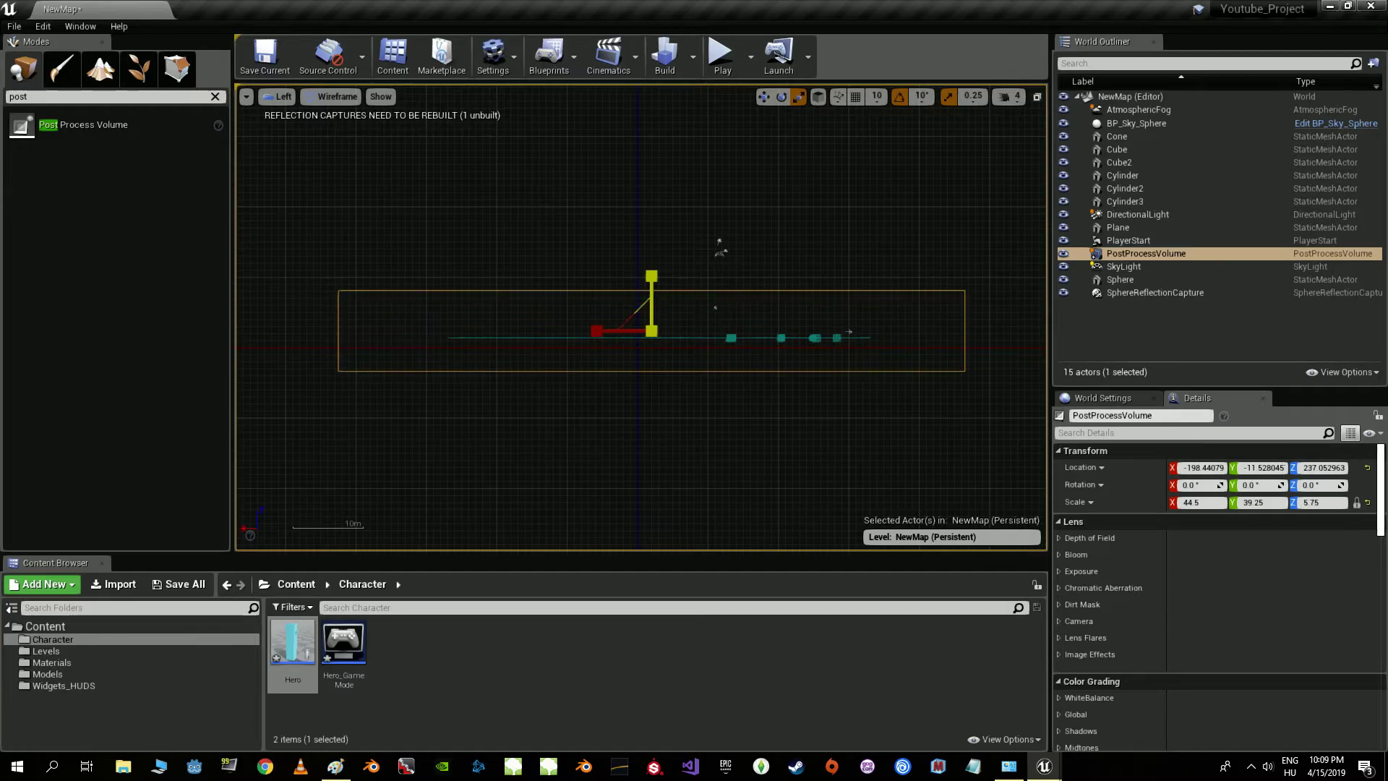
{"action": "left_click_drag", "start_coordinate": [651, 275], "coordinate": [653, 267]}
{"action": "key", "text": "w"}
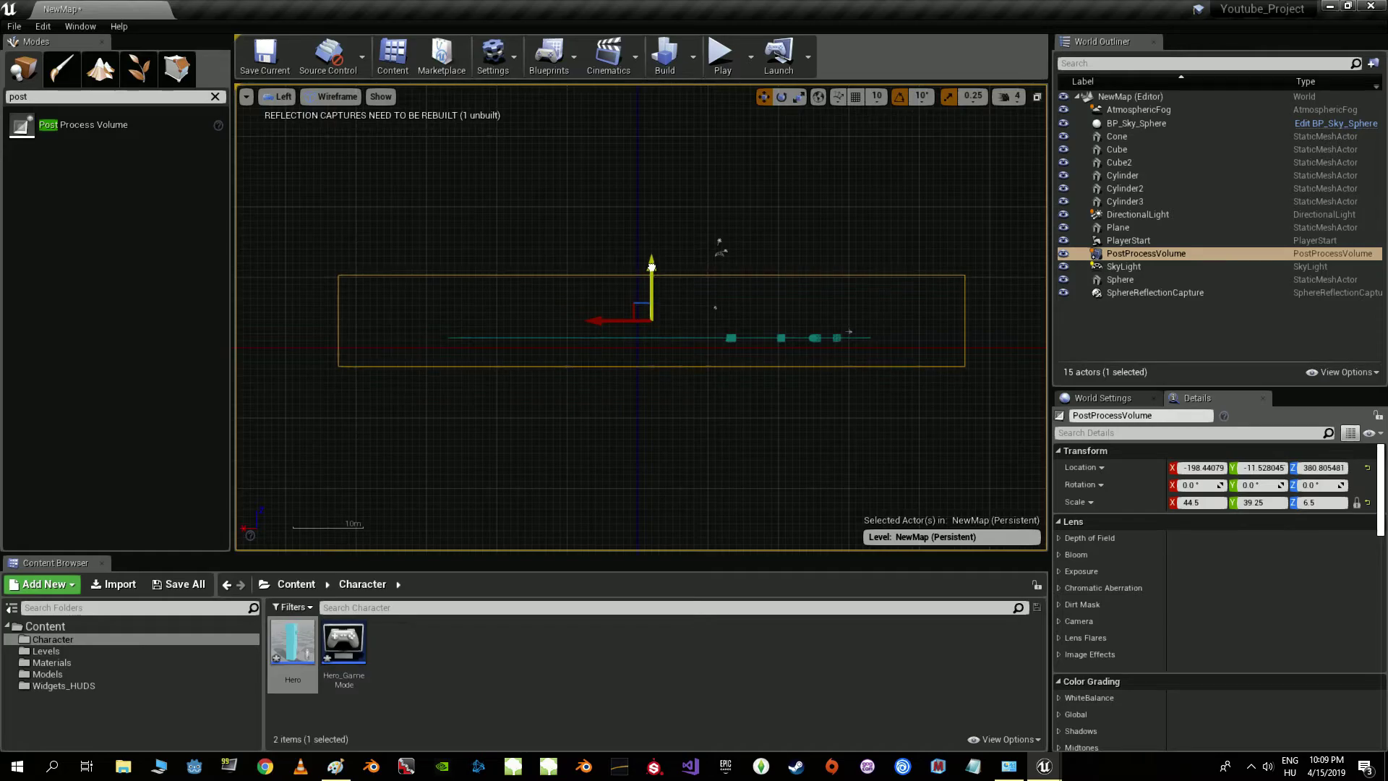
{"action": "left_click", "coordinate": [278, 96]}
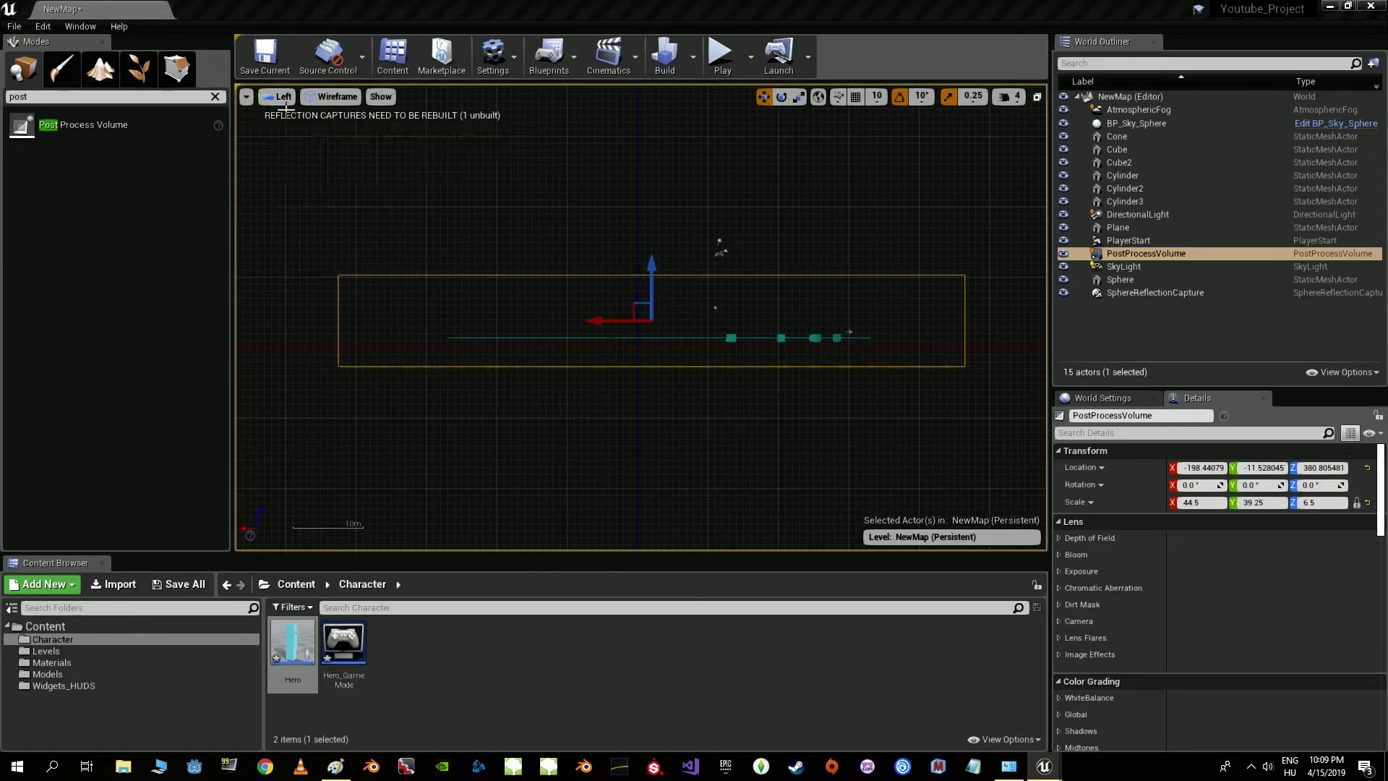
{"action": "left_click", "coordinate": [286, 110]}
{"action": "mouse_move", "coordinate": [679, 321]}
{"action": "right_mouse_down"}
{"action": "mouse_move", "coordinate": [679, 340]}
{"action": "mouse_move", "coordinate": [684, 309]}
{"action": "right_mouse_up"}
{"action": "left_click", "coordinate": [89, 100]}
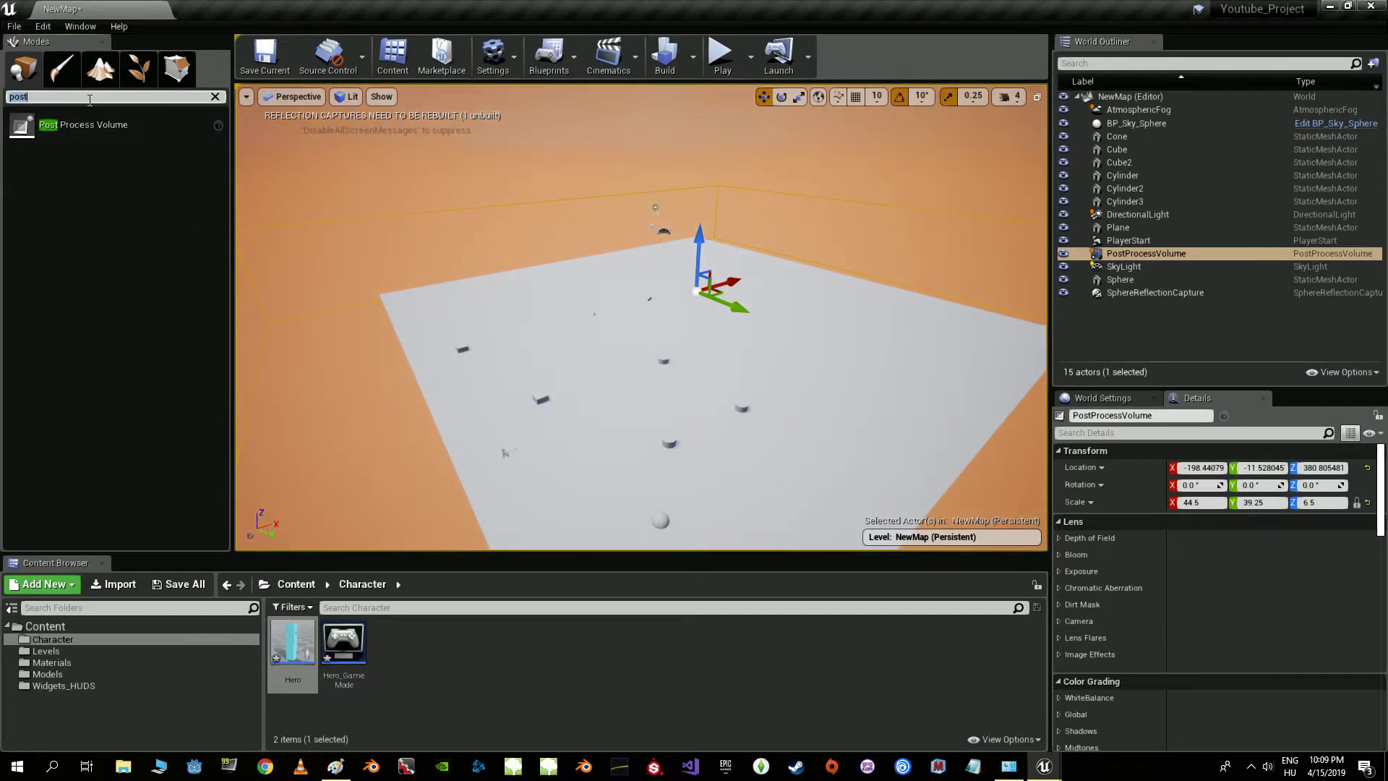
- Search 'lightmass' and drop a Lightmass Importance Volume into NewMap
{"action": "type", "text": "light"}
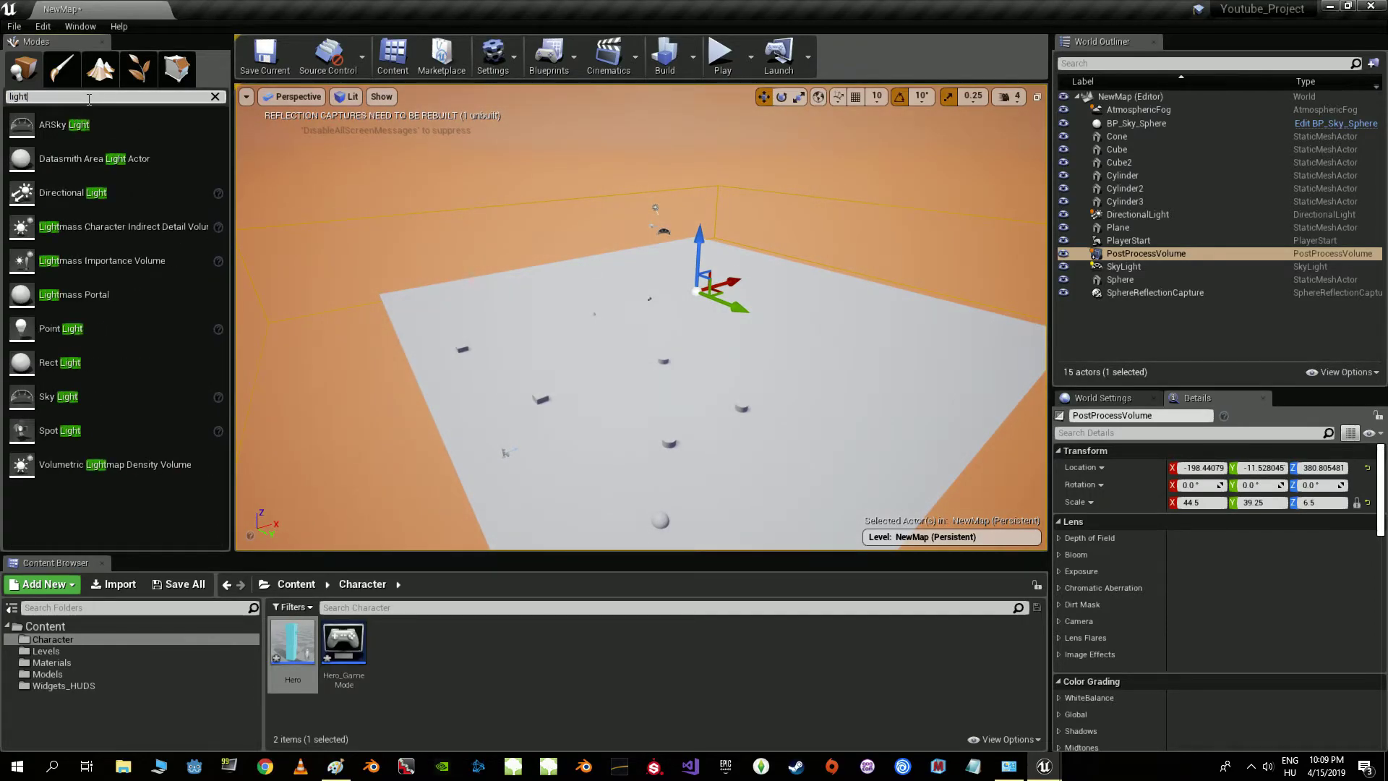
{"action": "type", "text": "m"}
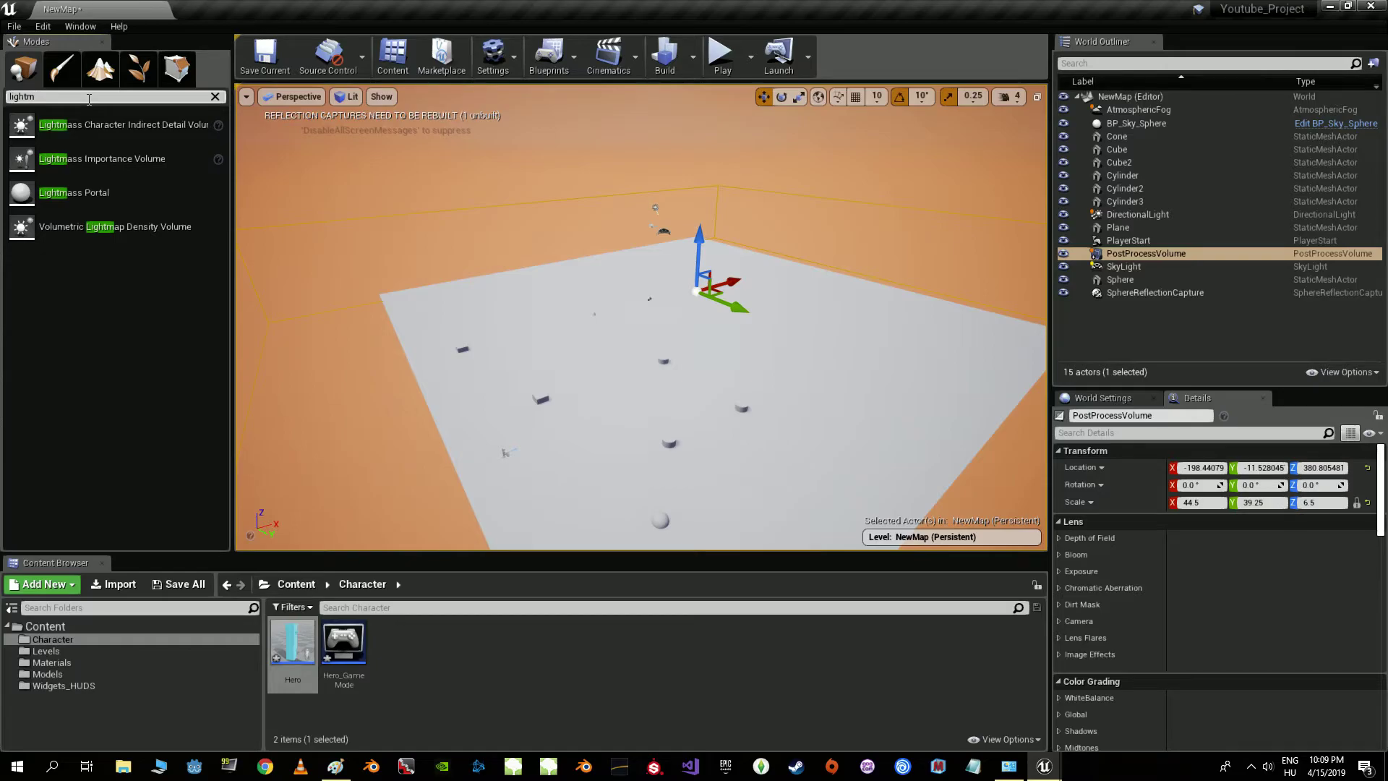
{"action": "type", "text": "ass"}
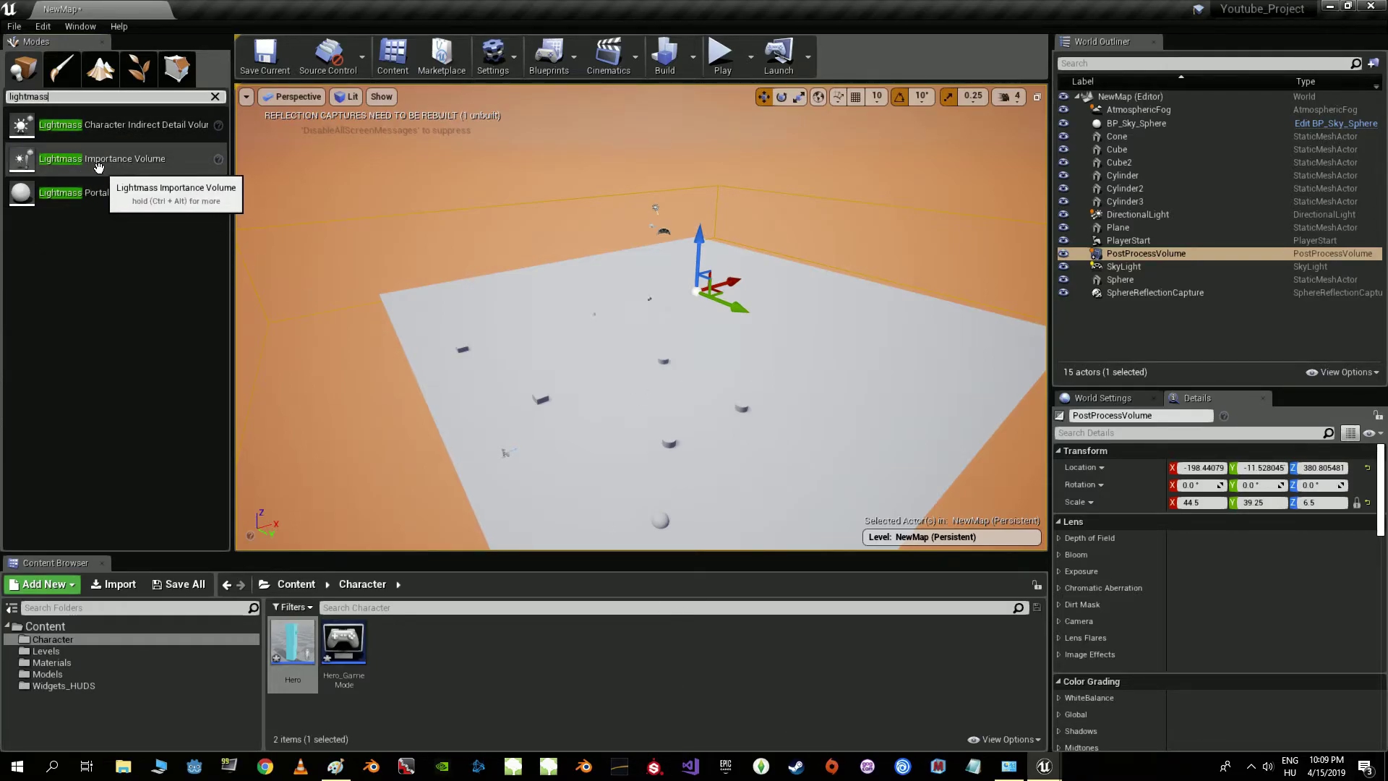
{"action": "left_click_drag", "start_coordinate": [99, 167], "coordinate": [674, 343]}
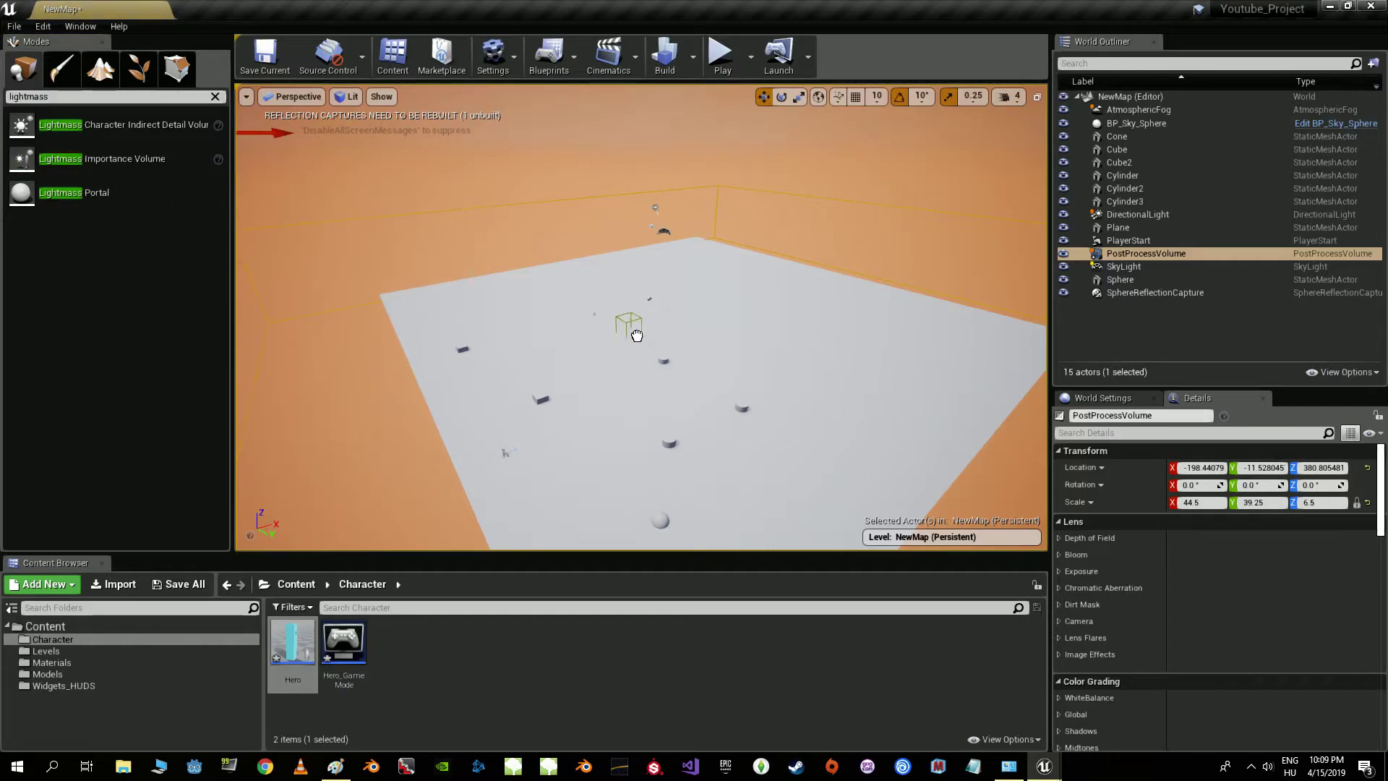
{"action": "left_click_drag", "start_coordinate": [680, 343], "coordinate": [681, 343]}
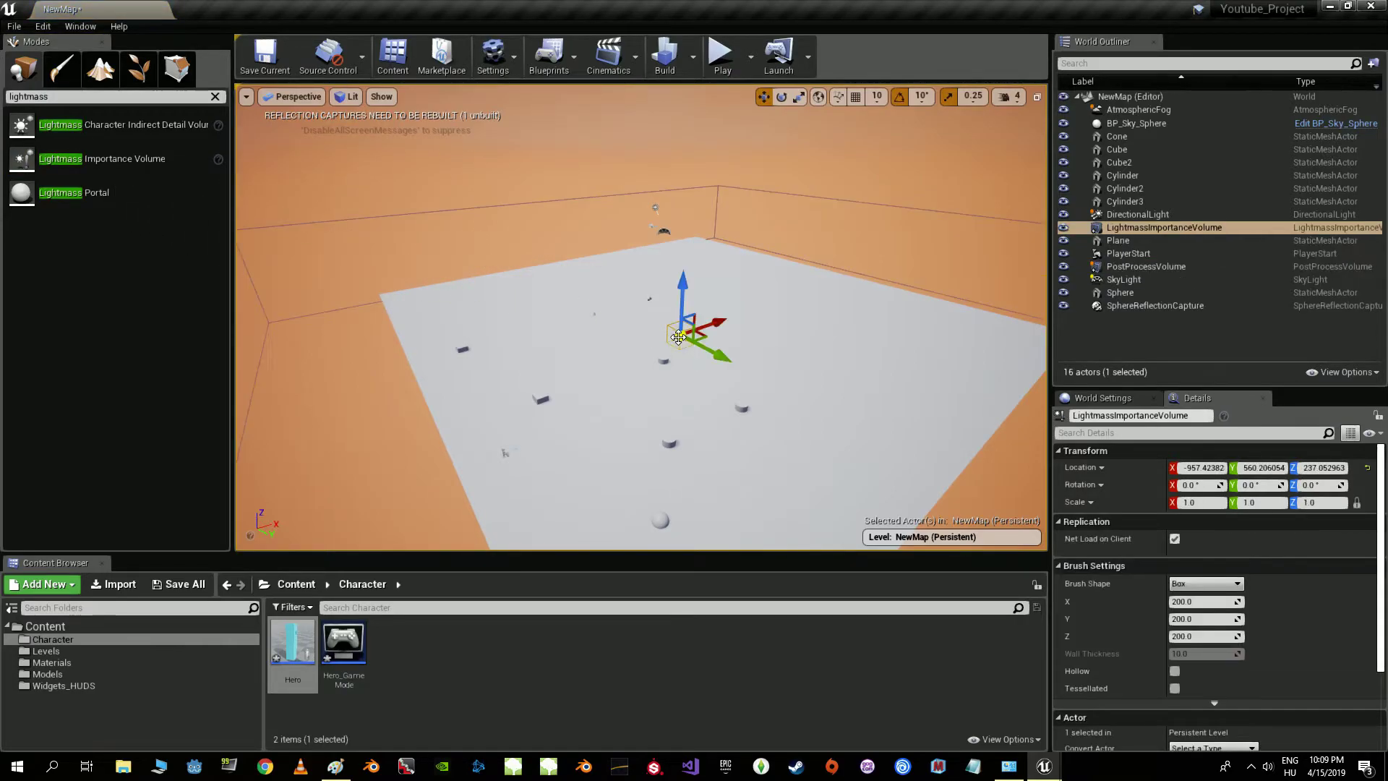
- In Top view, move the Lightmass Importance Volume to the centre of the level
{"action": "left_click", "coordinate": [289, 97]}
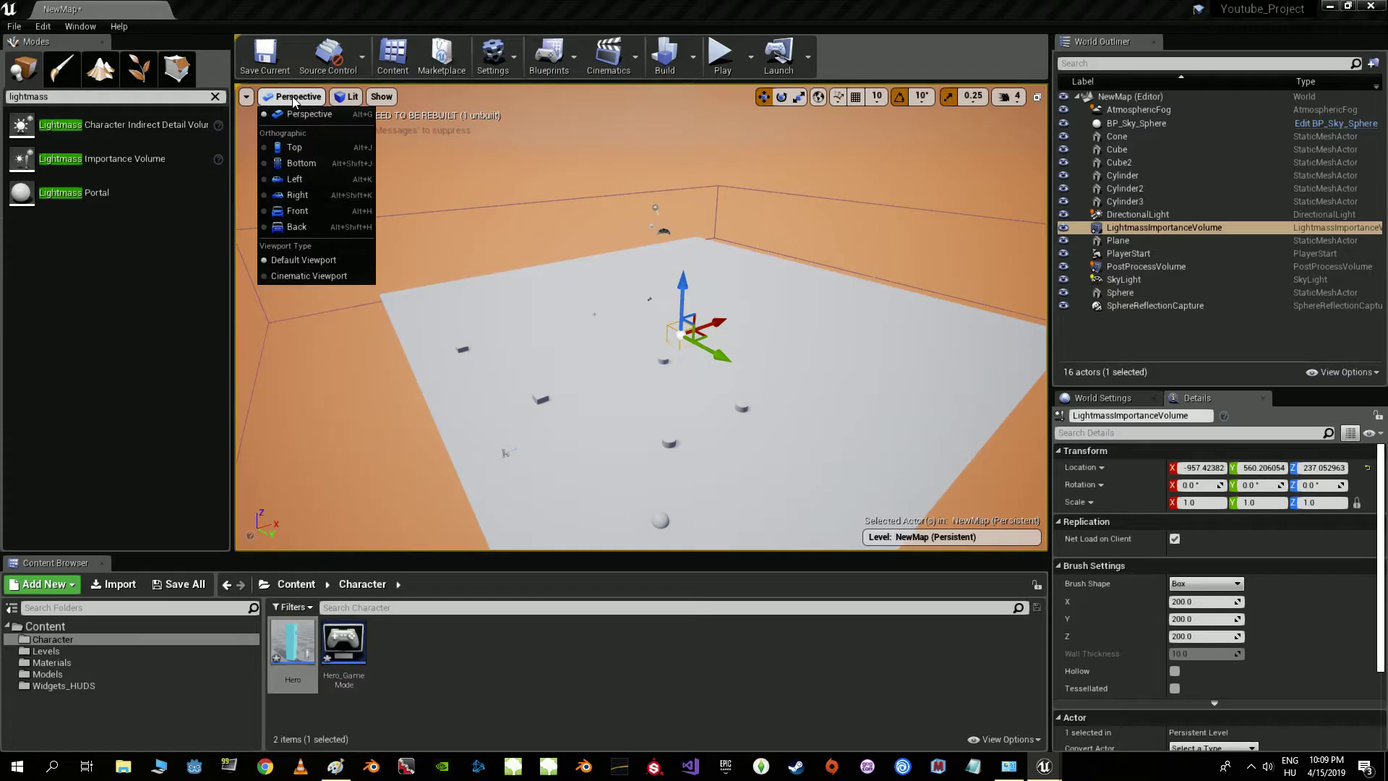
{"action": "left_click", "coordinate": [286, 147]}
{"action": "scroll", "coordinate": [677, 376], "scroll_direction": "up", "scroll_amount": 3}
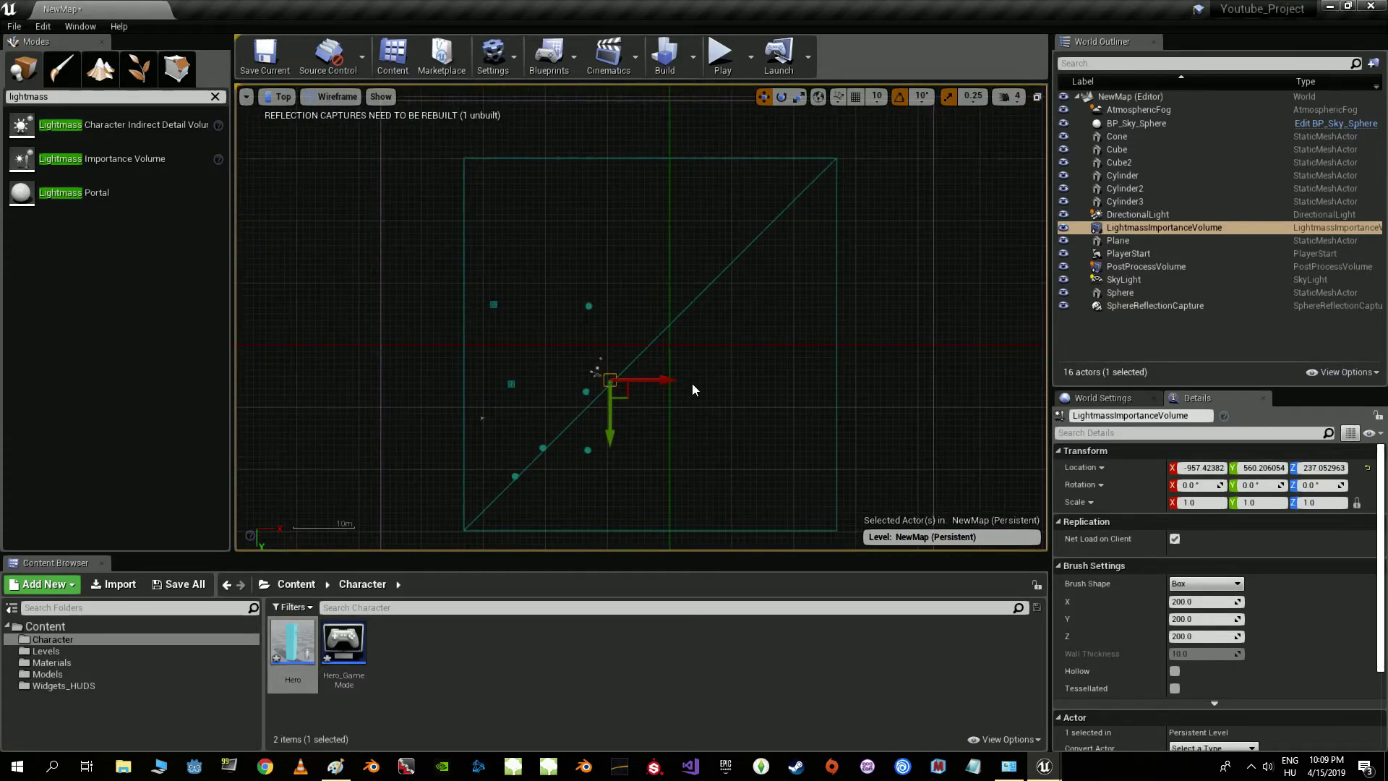
{"action": "left_click_drag", "start_coordinate": [664, 377], "coordinate": [715, 379]}
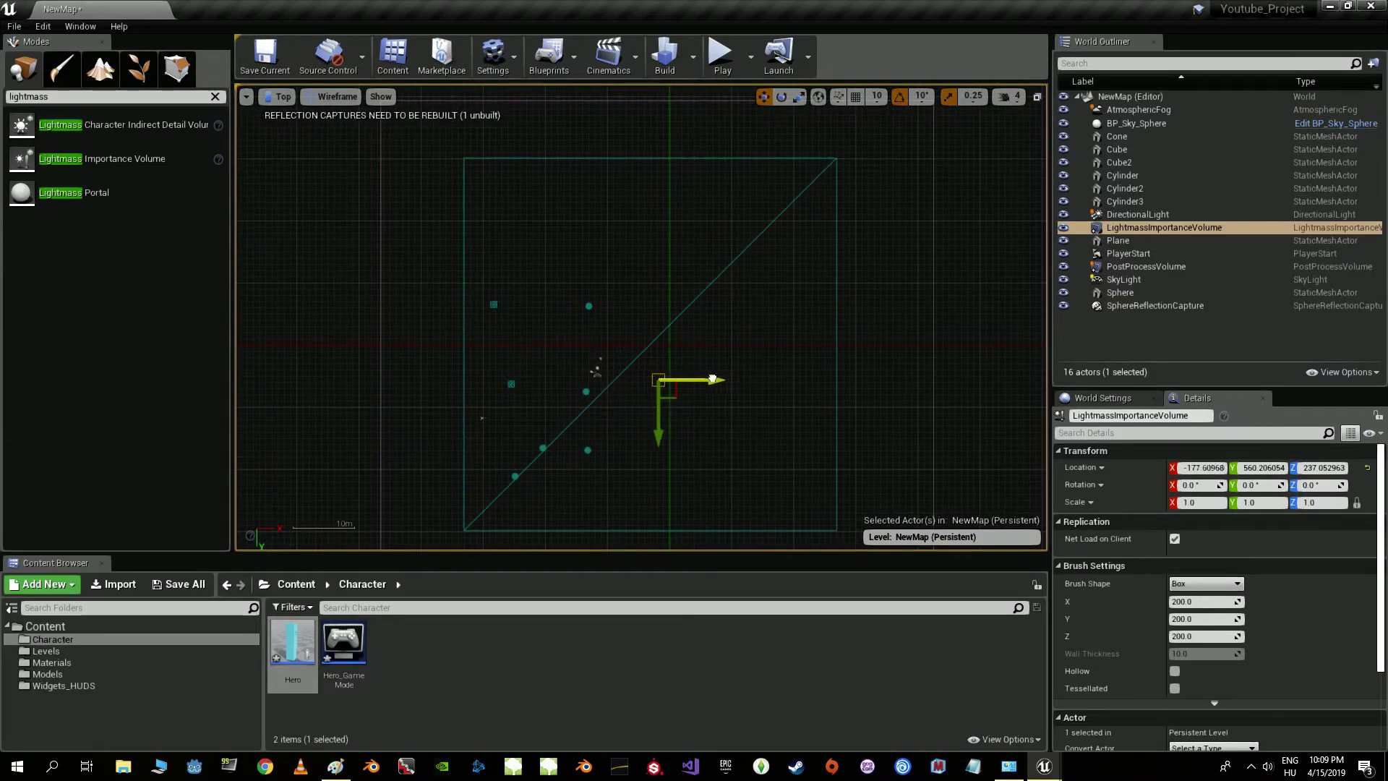
{"action": "left_click_drag", "start_coordinate": [665, 432], "coordinate": [664, 398]}
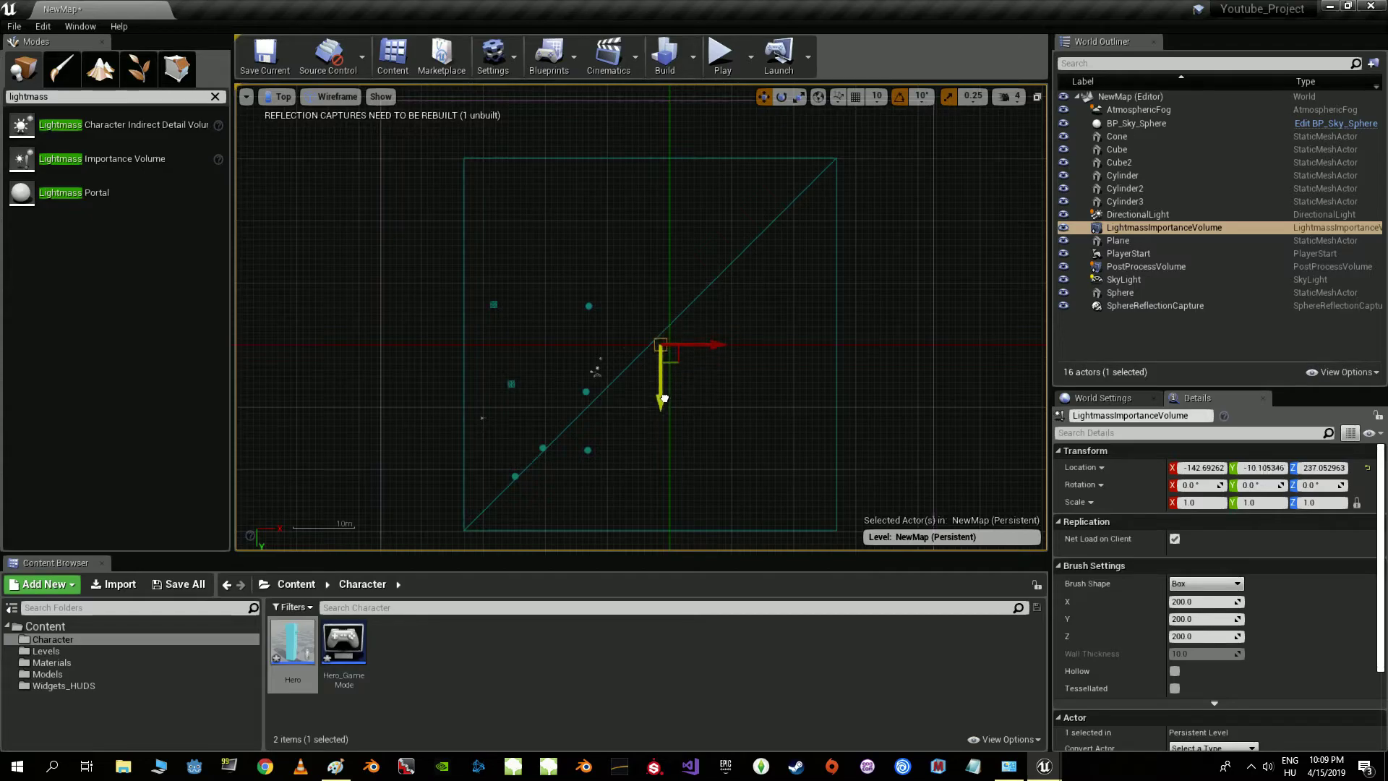
- Scale the lightmass volume to 38.5 × 34.75 and compare it against the PostProcessVolume
{"action": "key", "text": "r"}
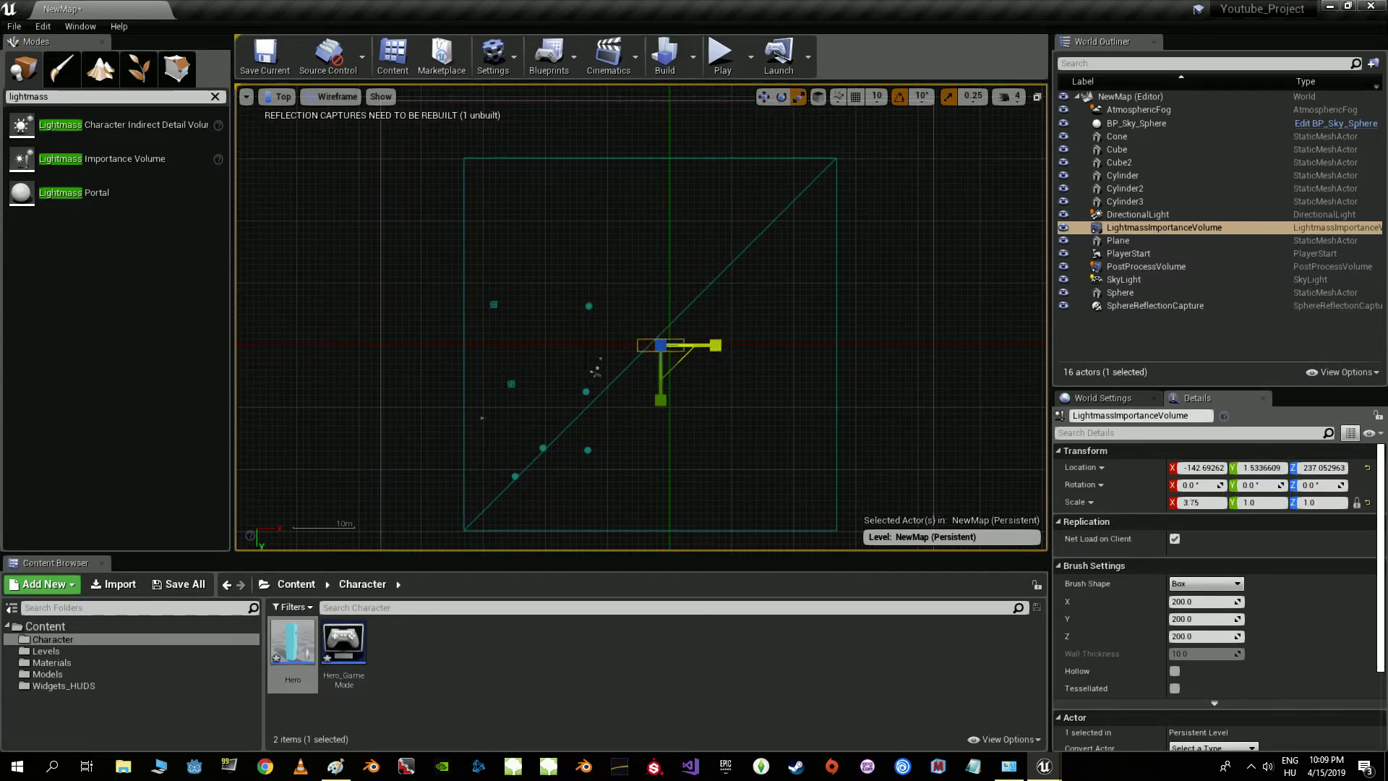
{"action": "left_click_drag", "start_coordinate": [716, 345], "coordinate": [752, 345]}
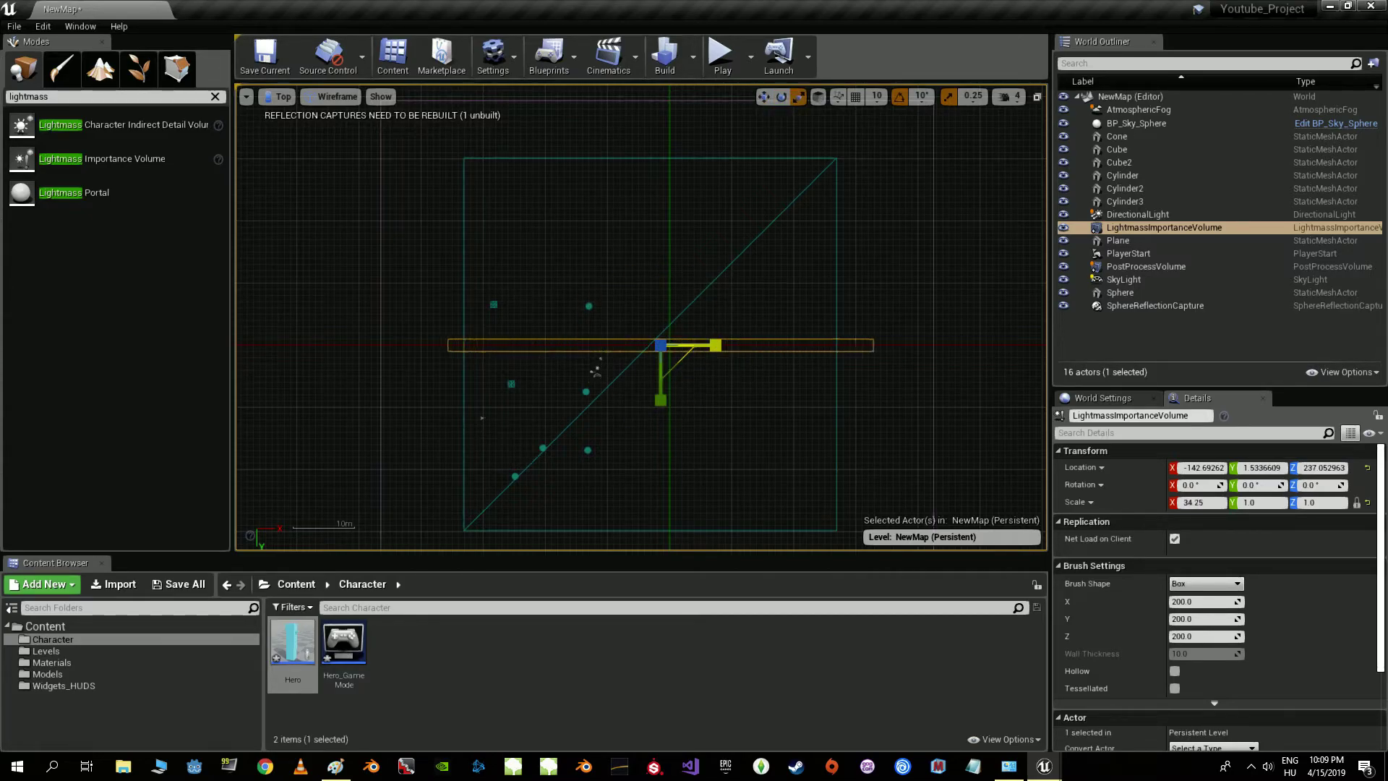
{"action": "scroll", "coordinate": [660, 400], "scroll_direction": "down", "scroll_amount": 1}
{"action": "scroll", "coordinate": [671, 403], "scroll_direction": "down", "scroll_amount": 1}
{"action": "left_click_drag", "start_coordinate": [661, 412], "coordinate": [661, 528]}
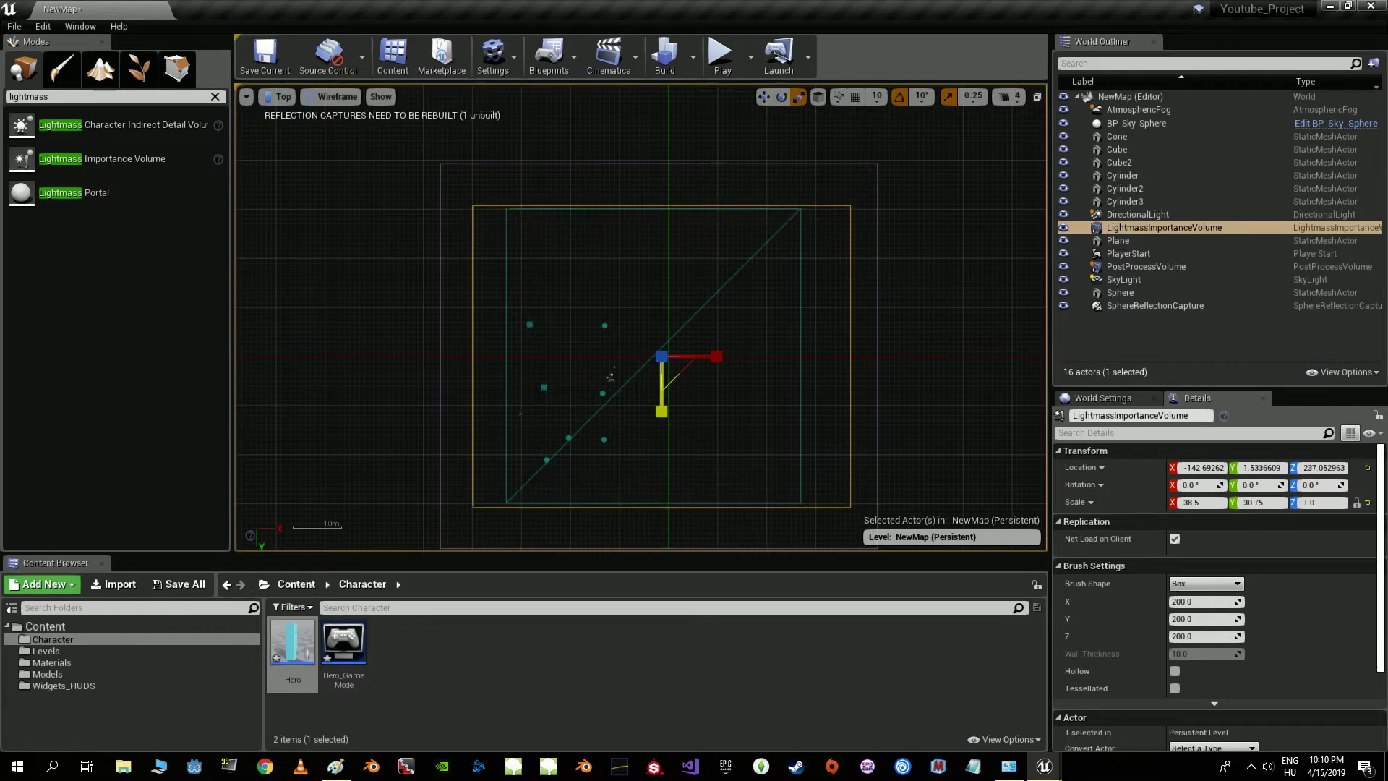
{"action": "key", "text": "f"}
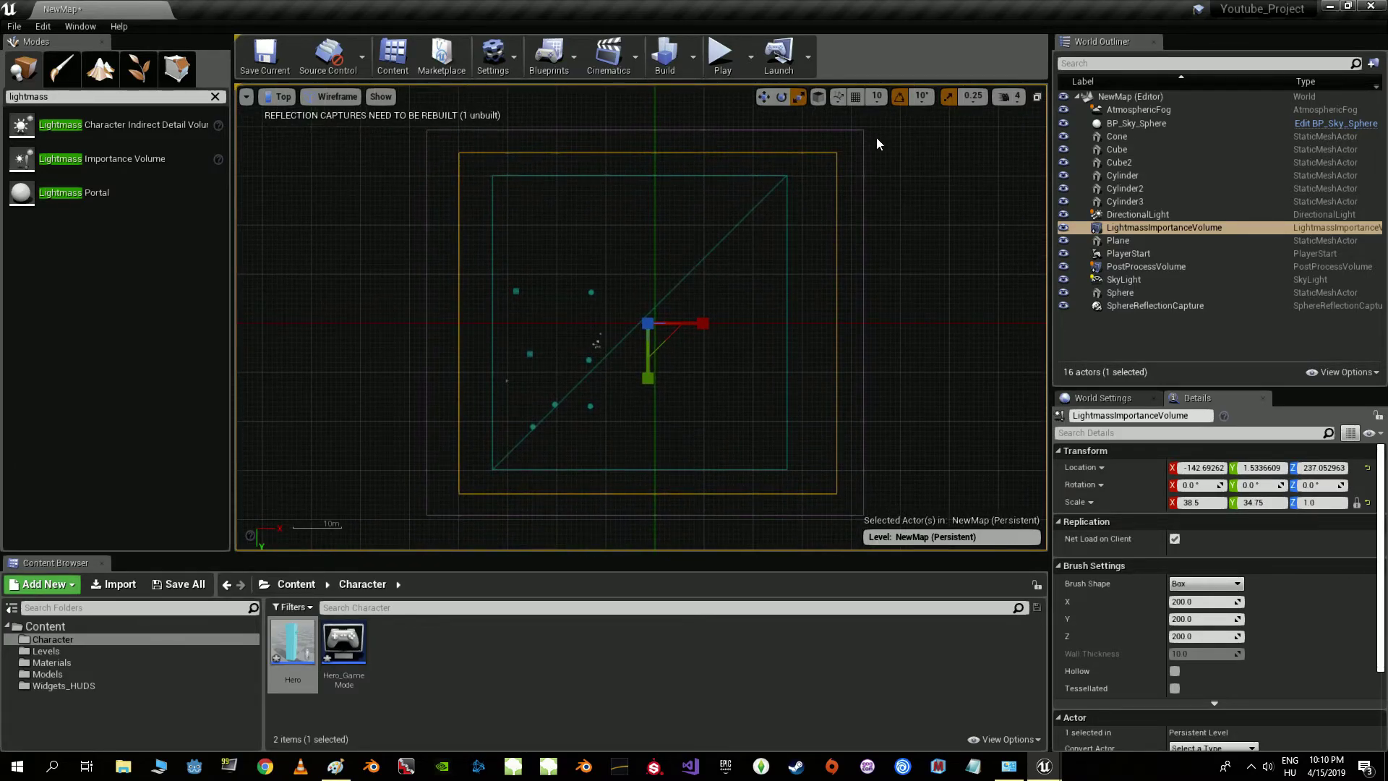
{"action": "left_click", "coordinate": [863, 148]}
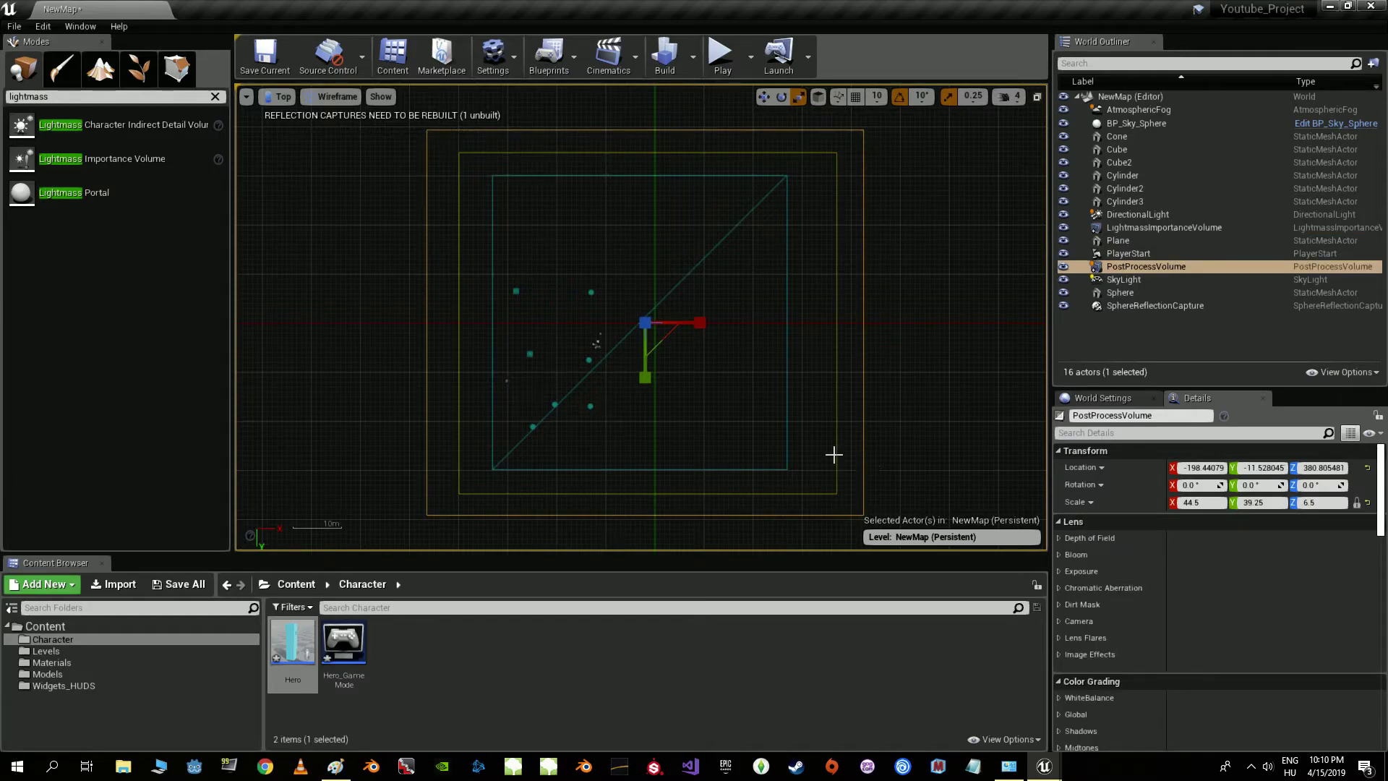
{"action": "left_click", "coordinate": [836, 176]}
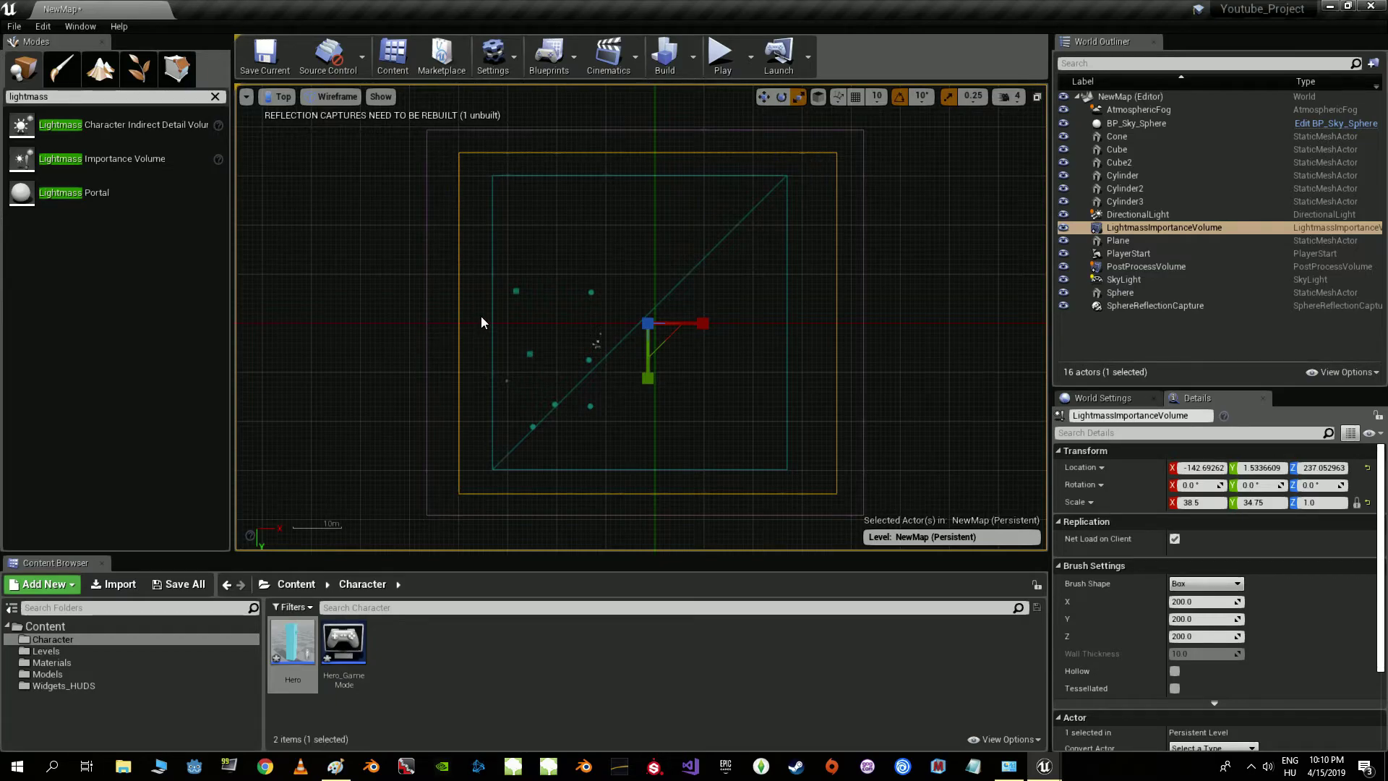
{"action": "left_click", "coordinate": [282, 96]}
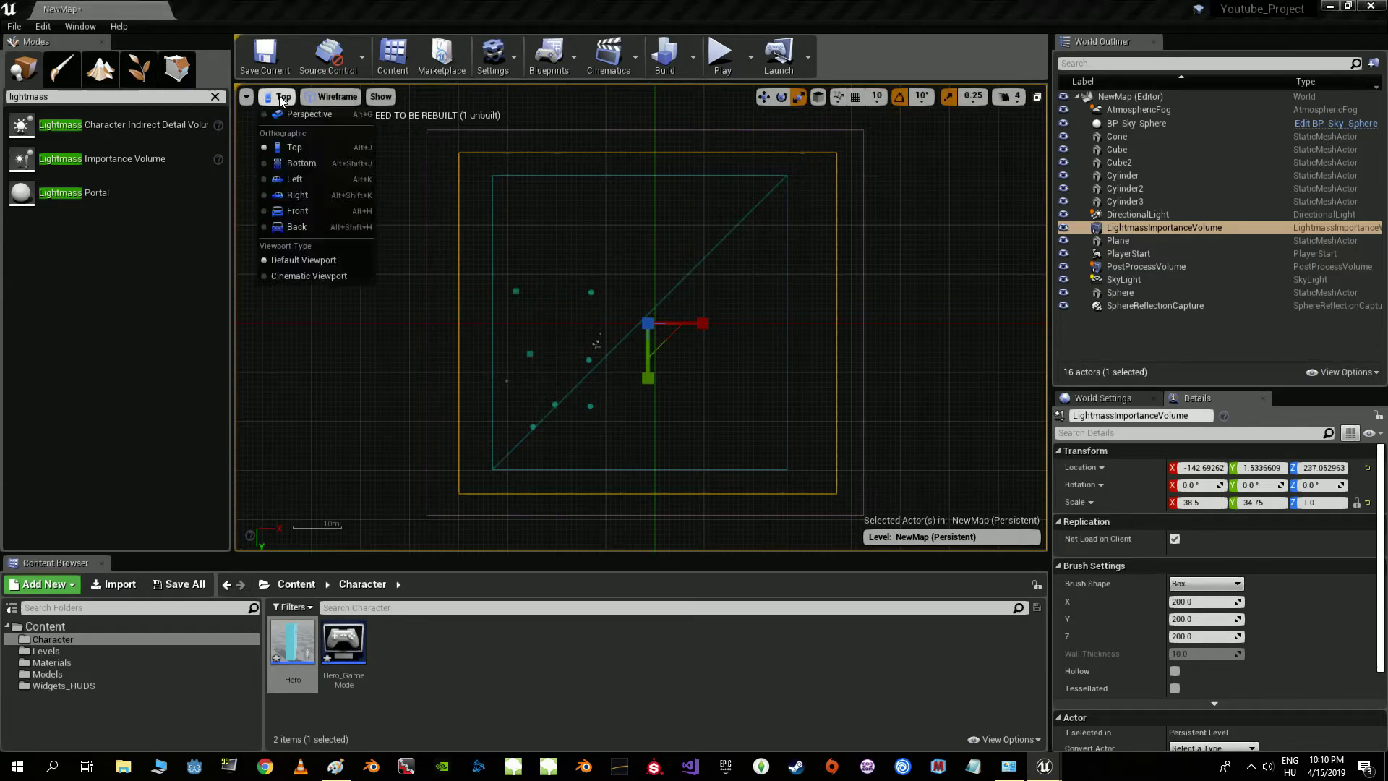
- In Left view, raise the lightmass volume's Z scale to 4.25 and lift it higher
{"action": "left_click", "coordinate": [301, 183]}
{"action": "scroll", "coordinate": [612, 276], "scroll_direction": "up", "scroll_amount": 2}
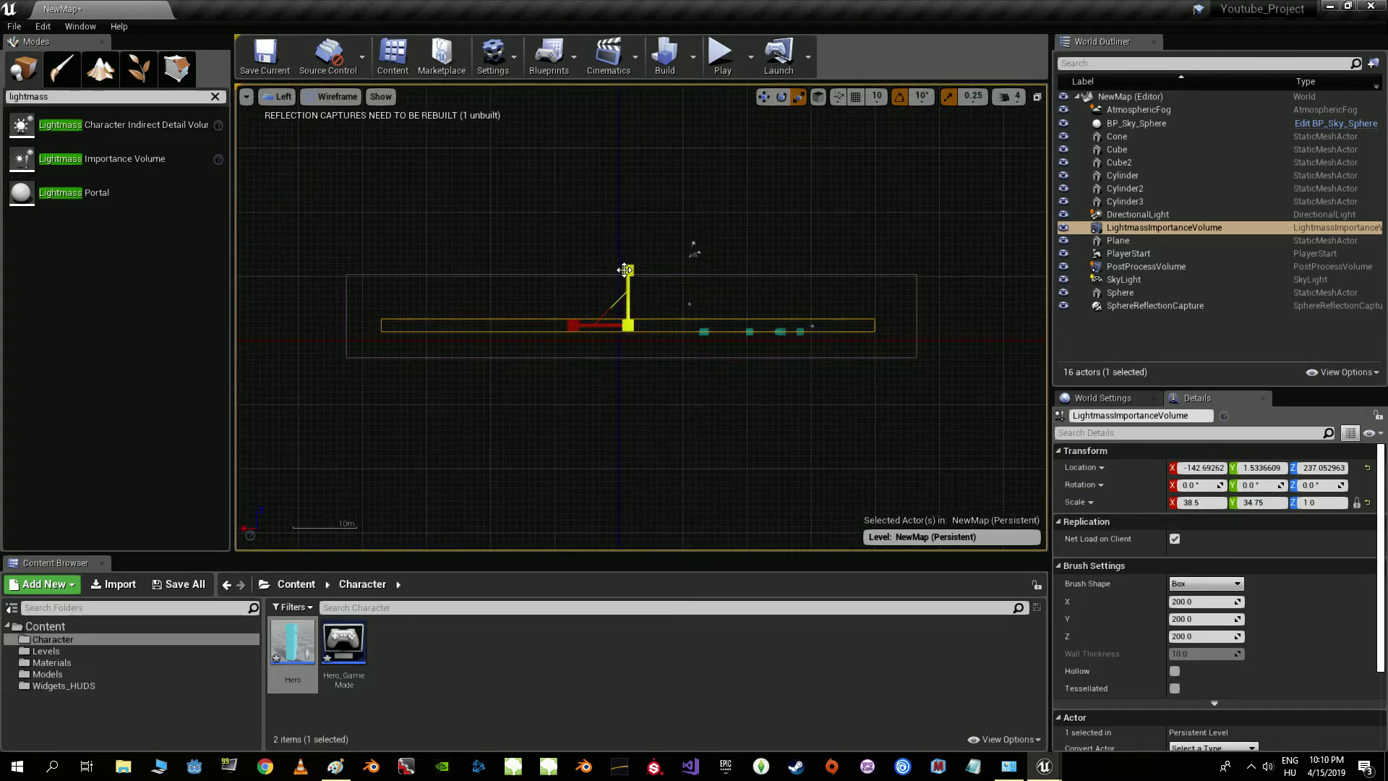
{"action": "left_click_drag", "start_coordinate": [625, 270], "coordinate": [625, 217]}
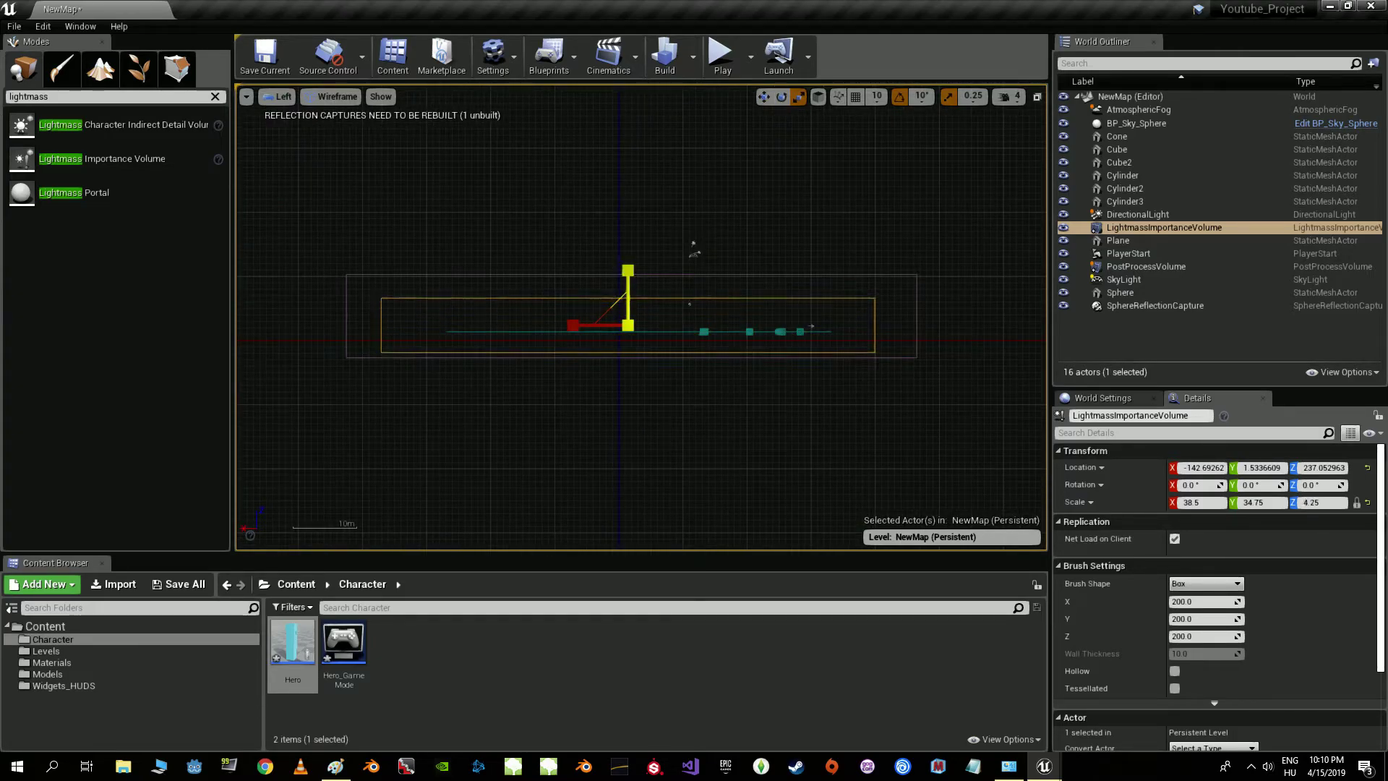
{"action": "key", "text": "w"}
{"action": "left_click_drag", "start_coordinate": [628, 271], "coordinate": [628, 263]}
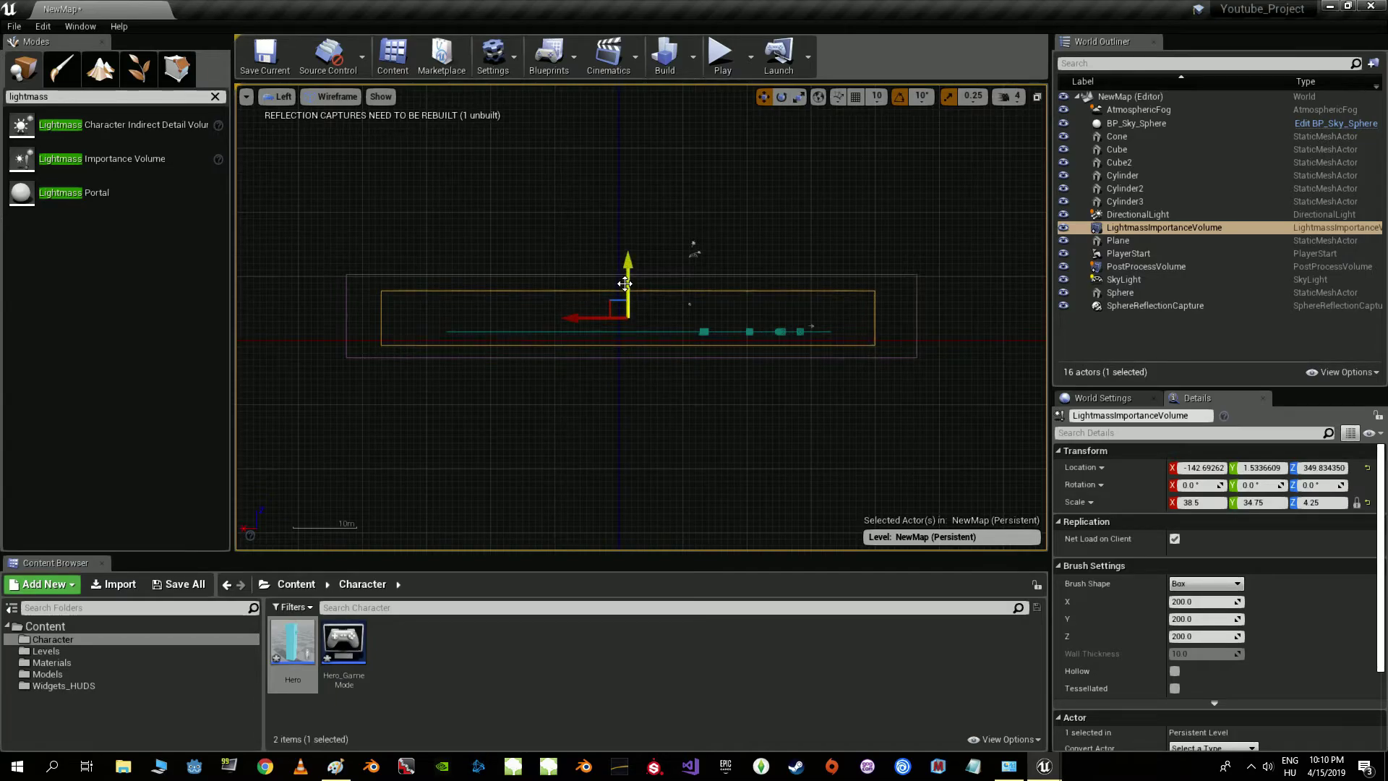
{"action": "scroll", "coordinate": [624, 283], "scroll_direction": "up", "scroll_amount": 2}
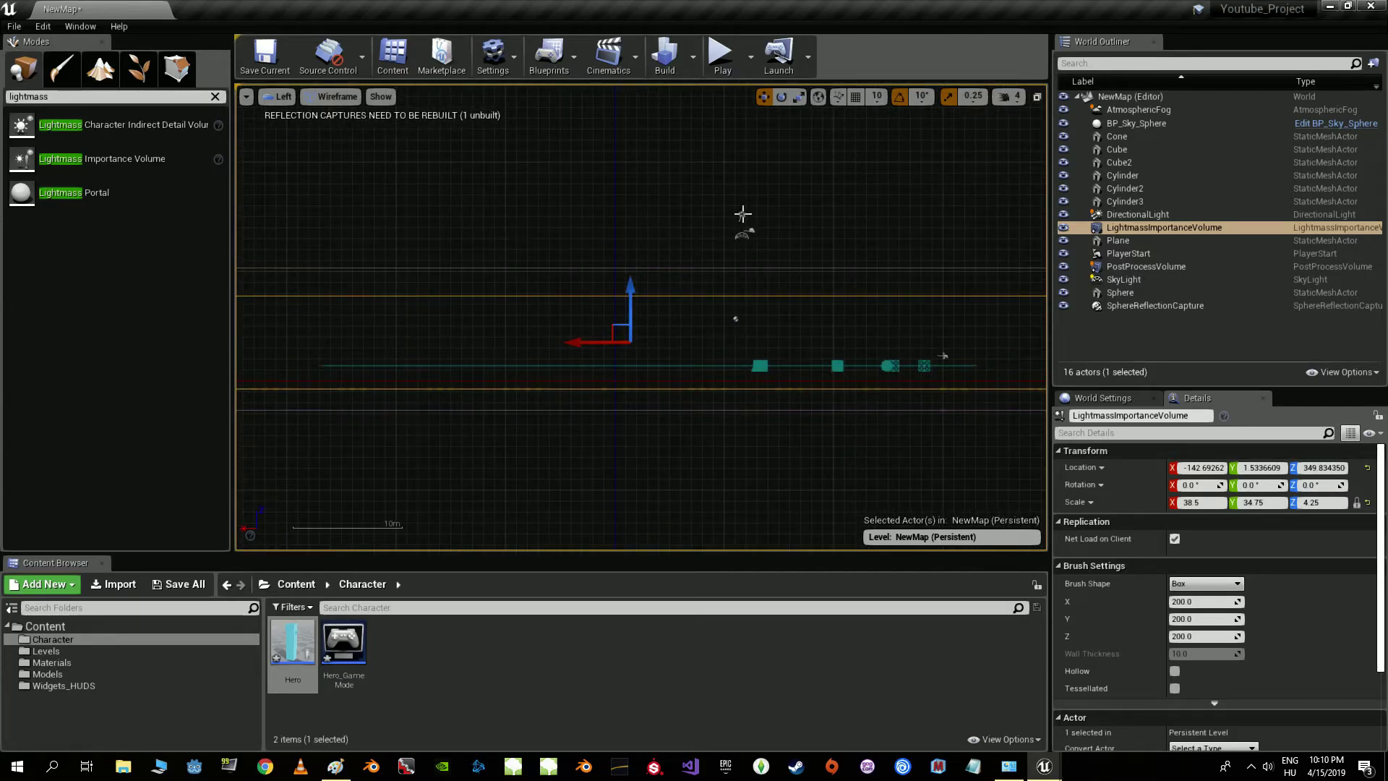
- Lower the SkyLight to about Z 617, then switch back to lit Perspective view
{"action": "left_click", "coordinate": [743, 214]}
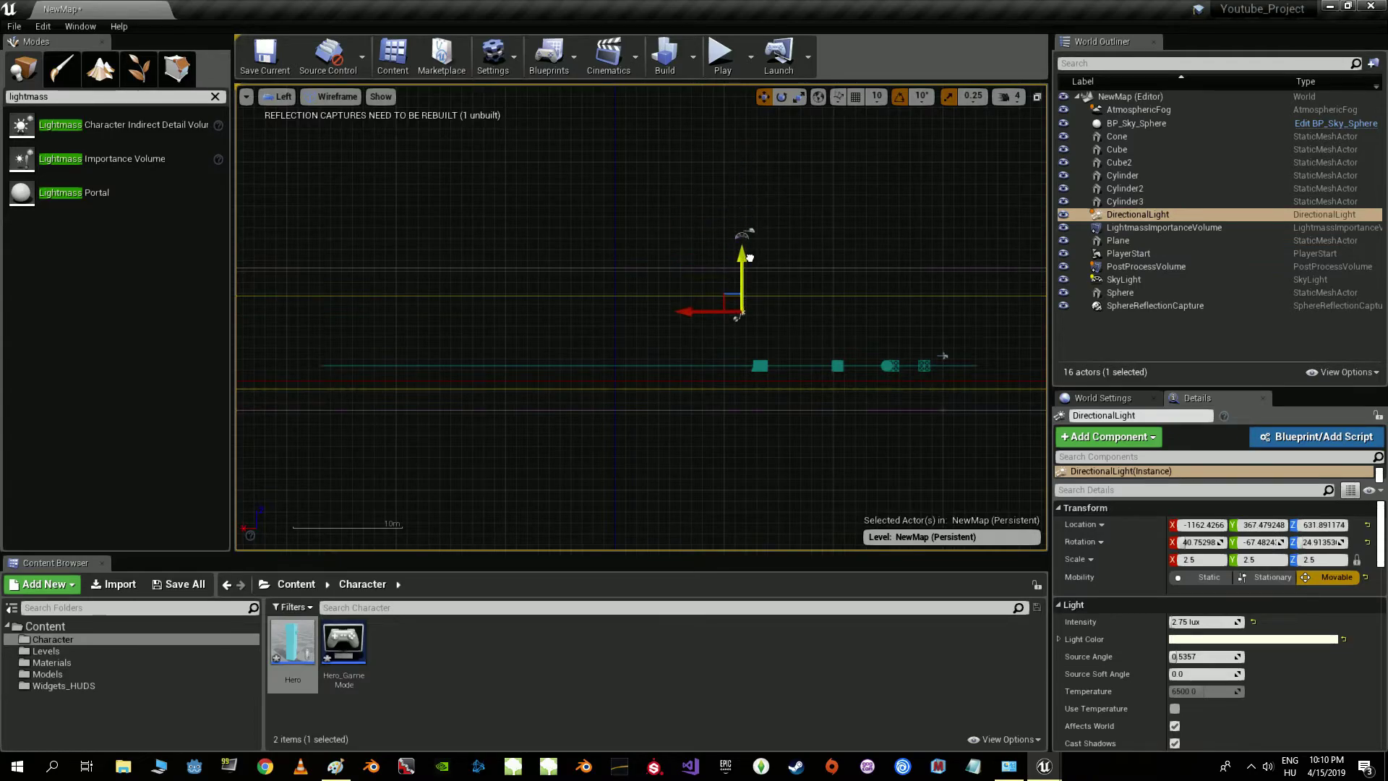
{"action": "left_click", "coordinate": [744, 232]}
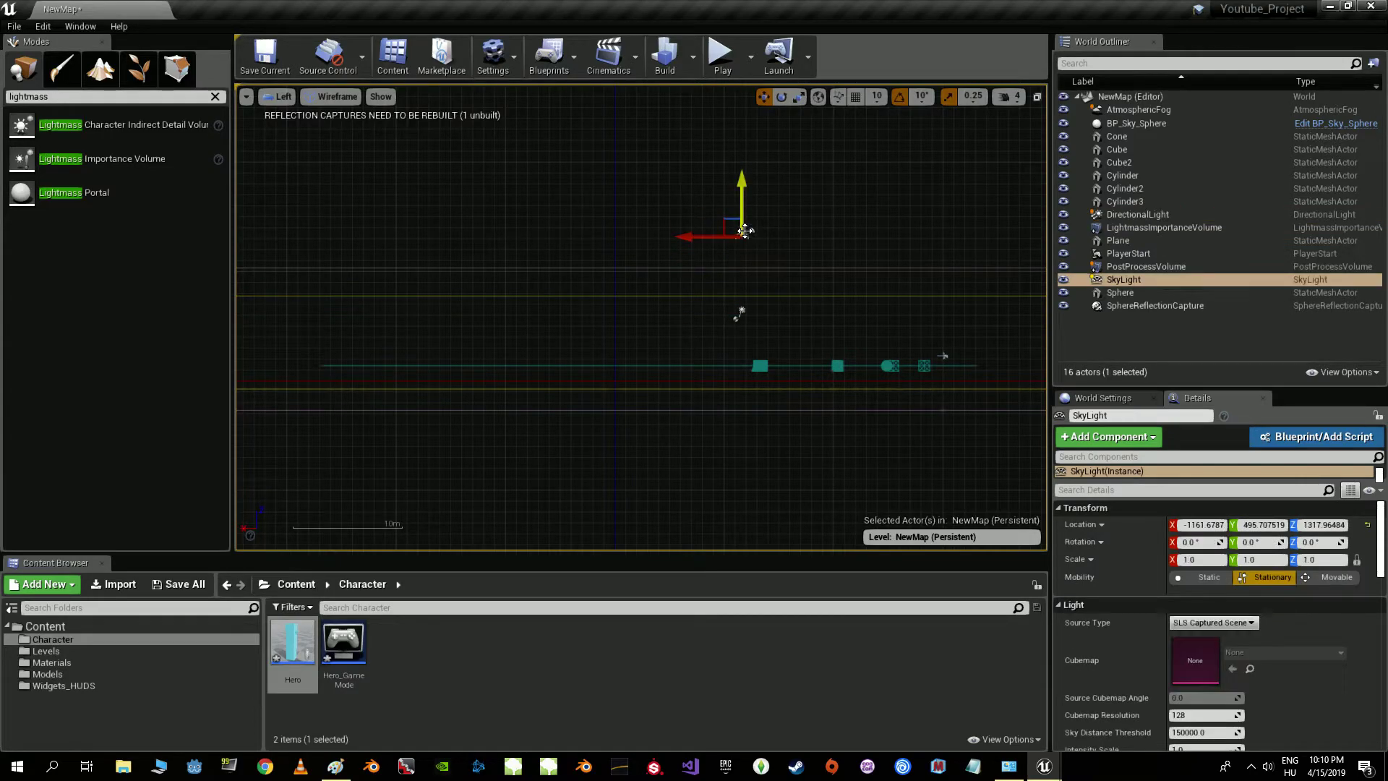
{"action": "left_click_drag", "start_coordinate": [745, 230], "coordinate": [745, 281]}
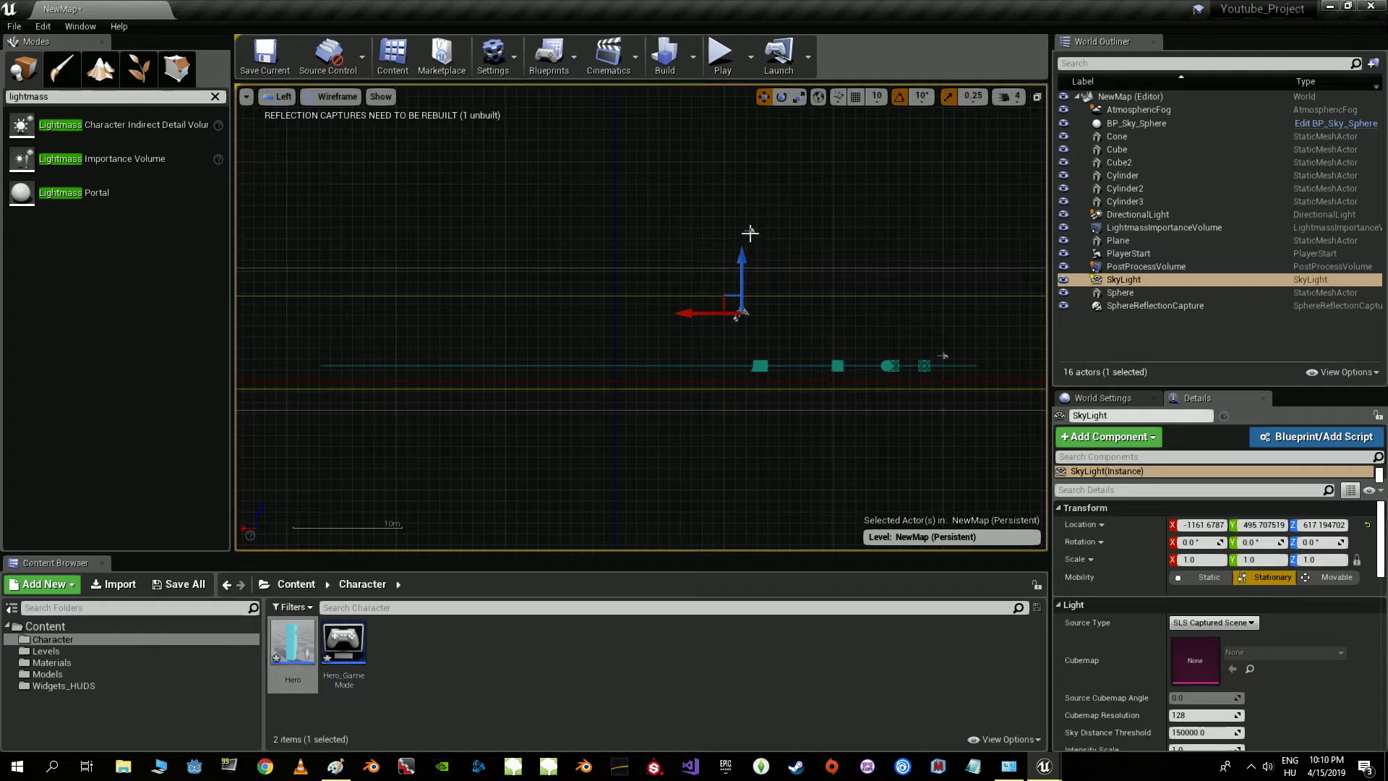
{"action": "left_click", "coordinate": [738, 312]}
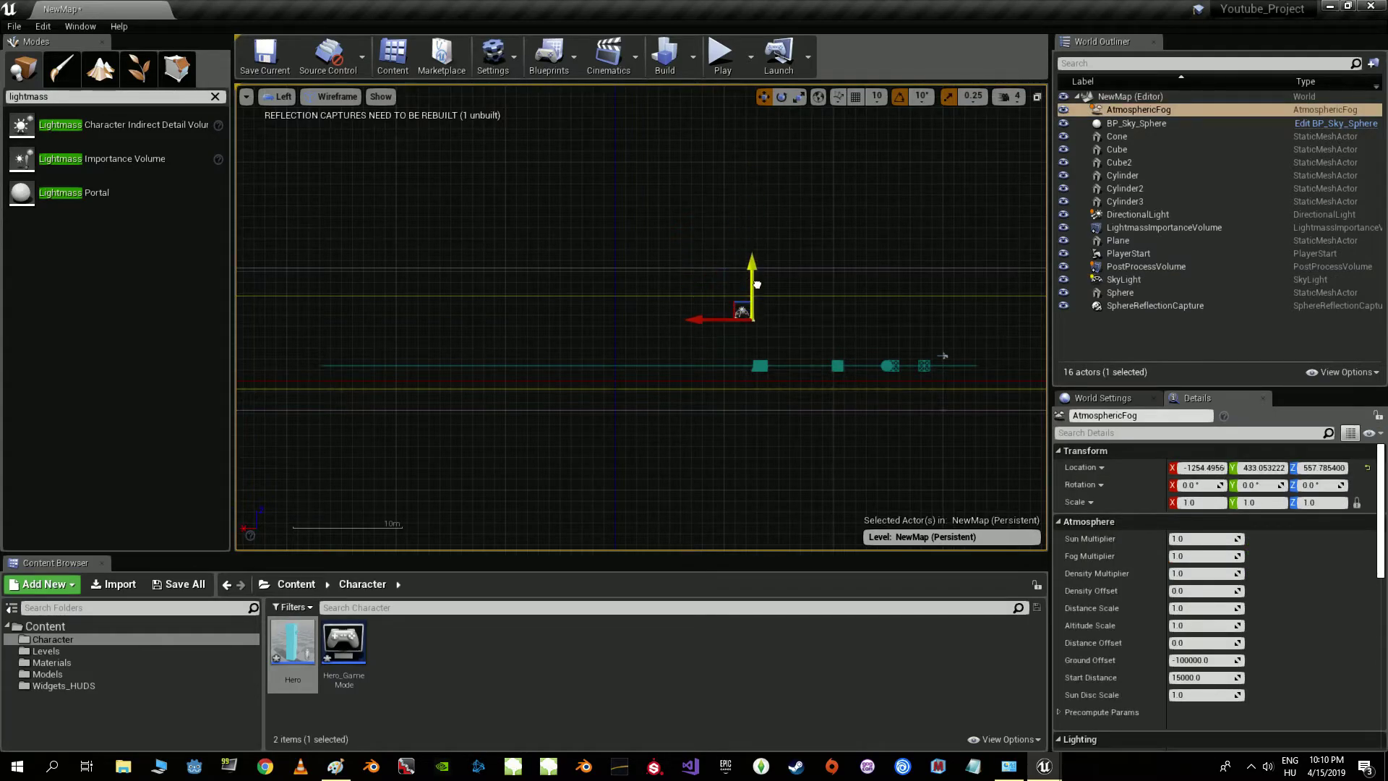
{"action": "left_click", "coordinate": [278, 97]}
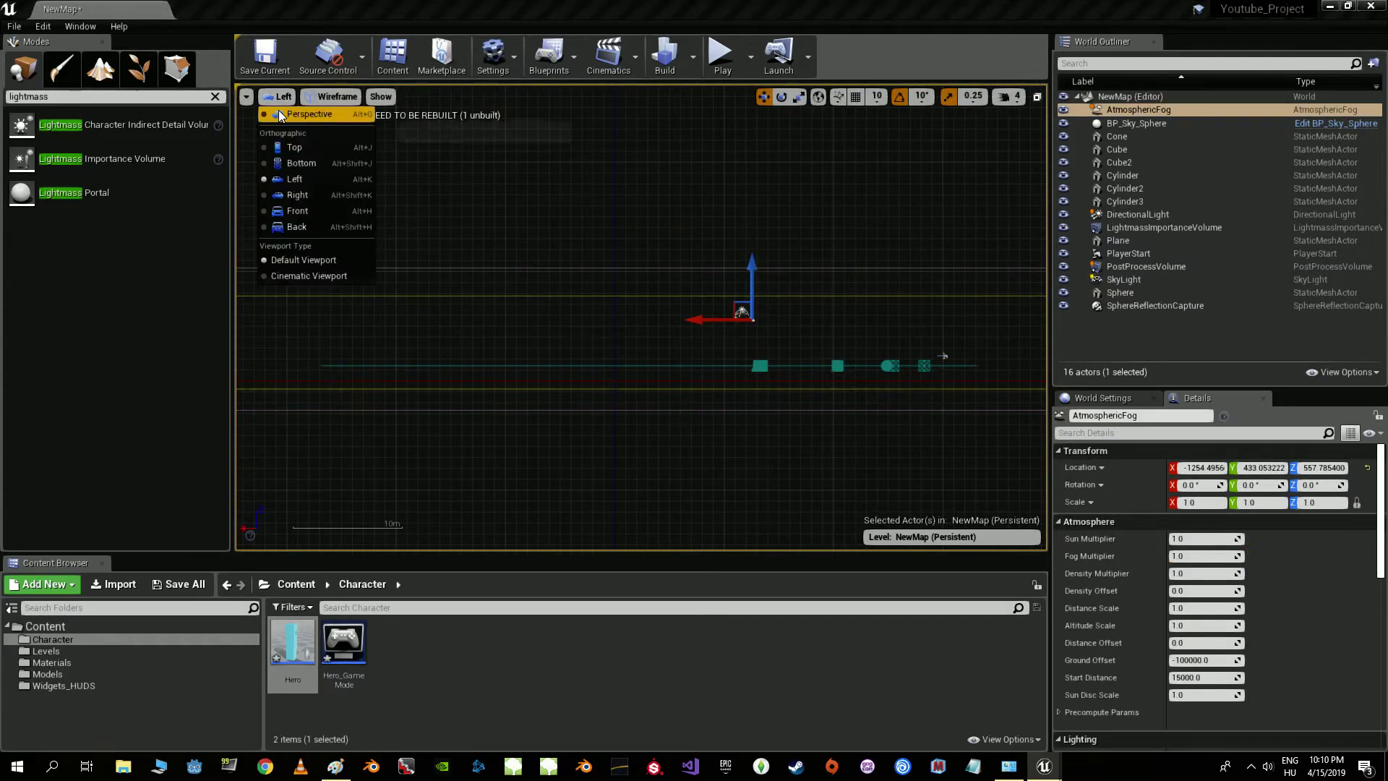
{"action": "left_click", "coordinate": [284, 122]}
{"action": "right_click_drag", "start_coordinate": [623, 320], "coordinate": [623, 320]}
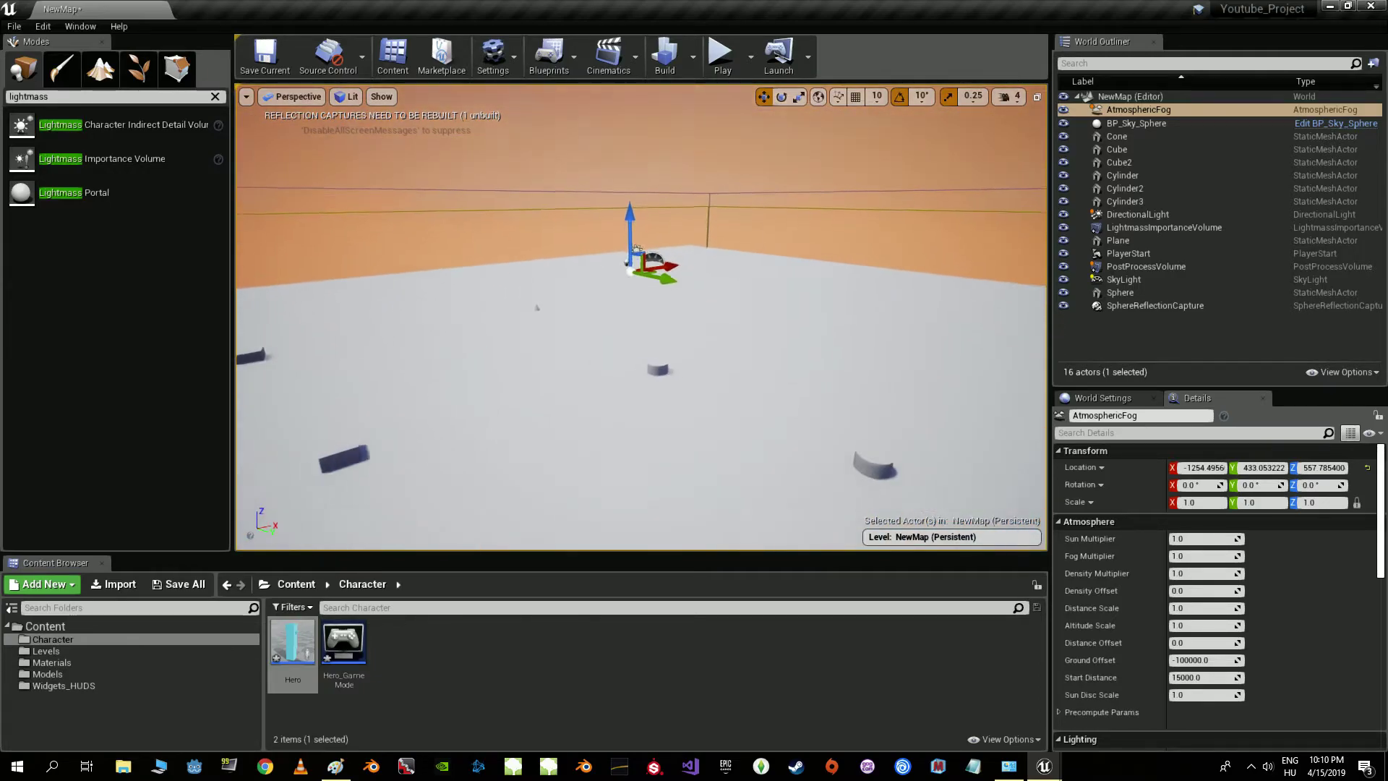
- Frame the whole floor and build NewMap's lighting until it completes
{"action": "right_click_drag", "start_coordinate": [654, 433], "coordinate": [654, 434]}
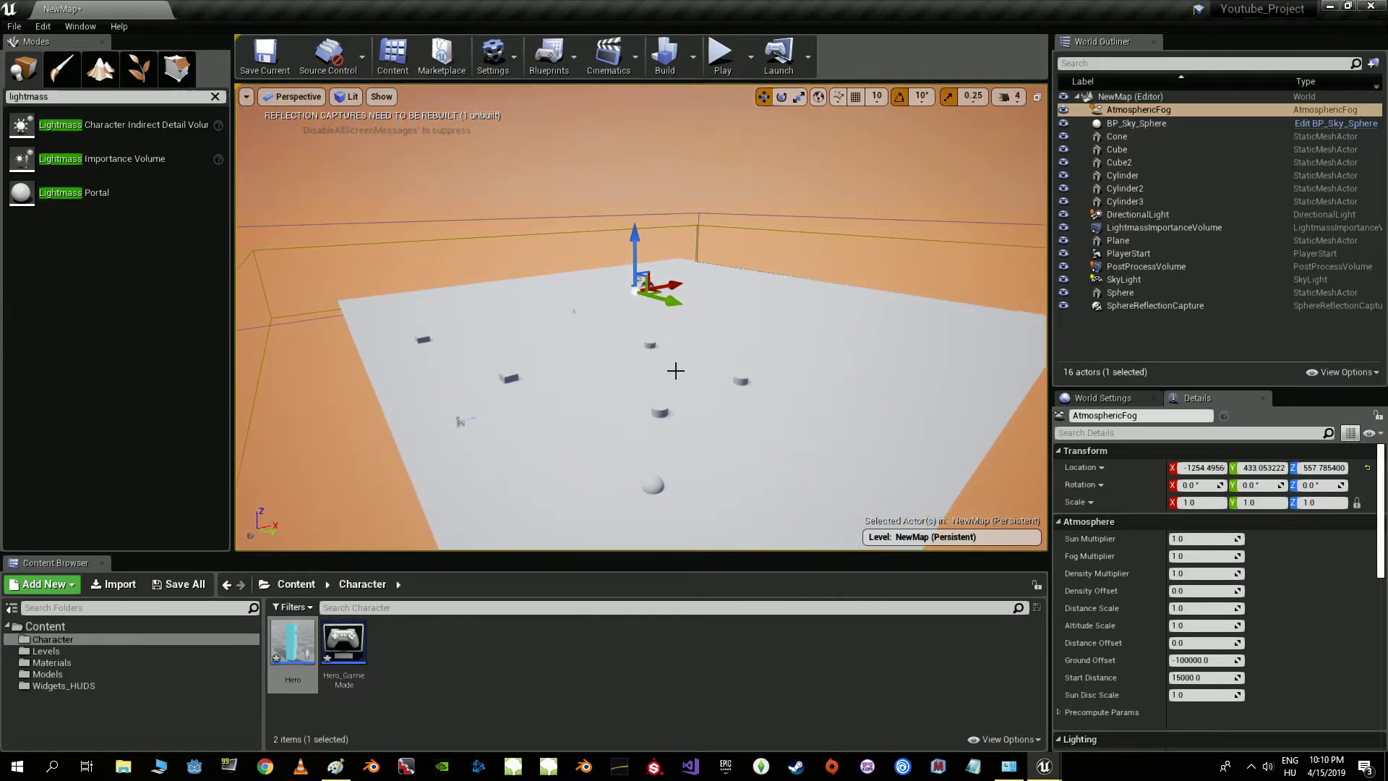
{"action": "left_click", "coordinate": [667, 67]}
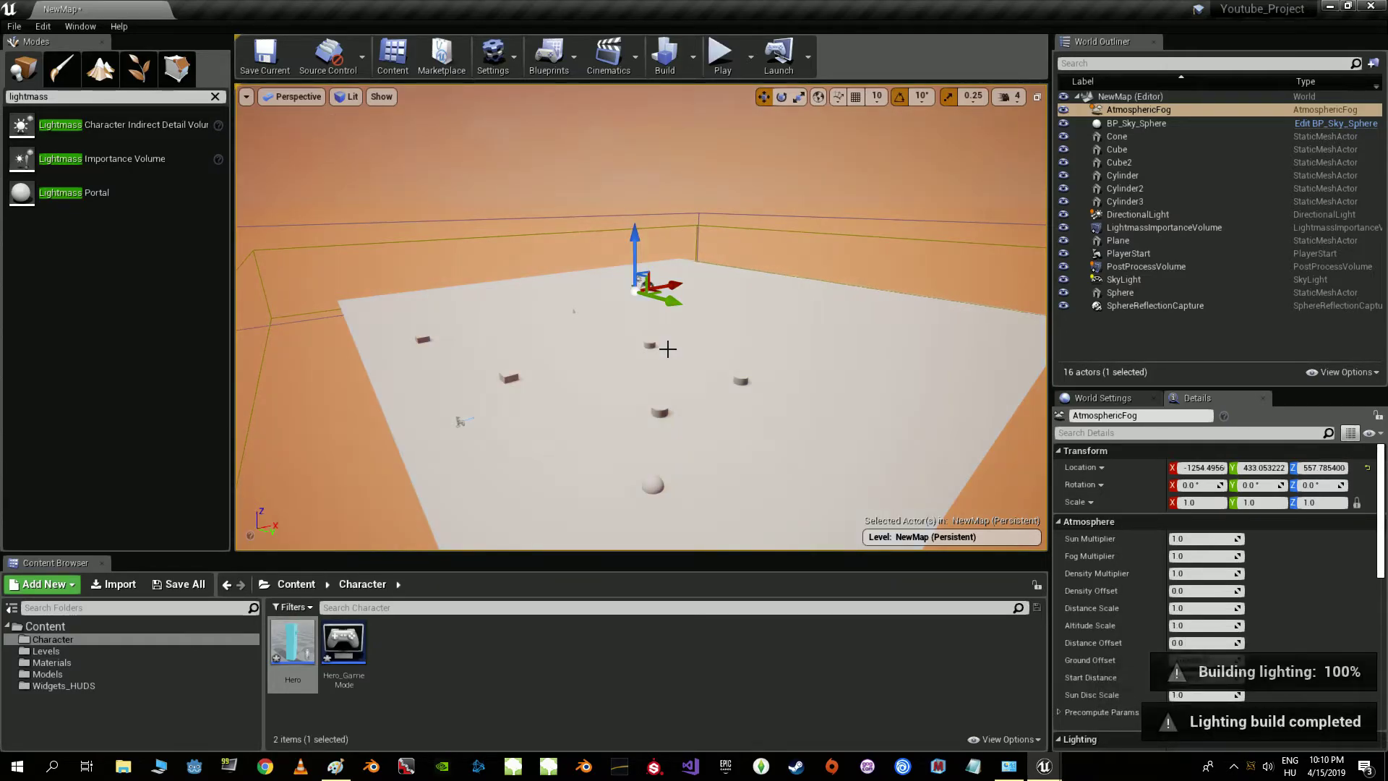
{"action": "left_click", "coordinate": [51, 663]}
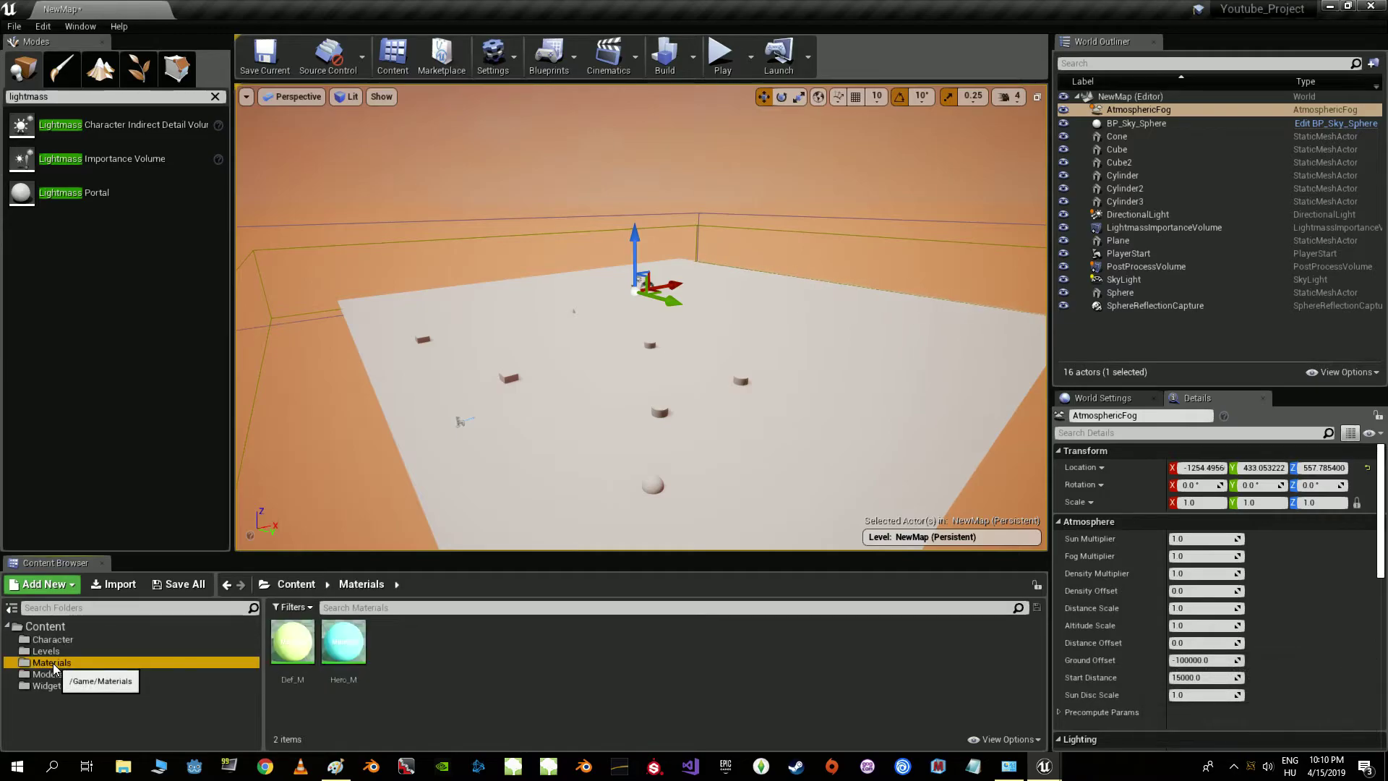
- Apply the Def_M material to the floor, turning it yellow, and rebuild lighting
{"action": "left_click_drag", "start_coordinate": [292, 641], "coordinate": [475, 452]}
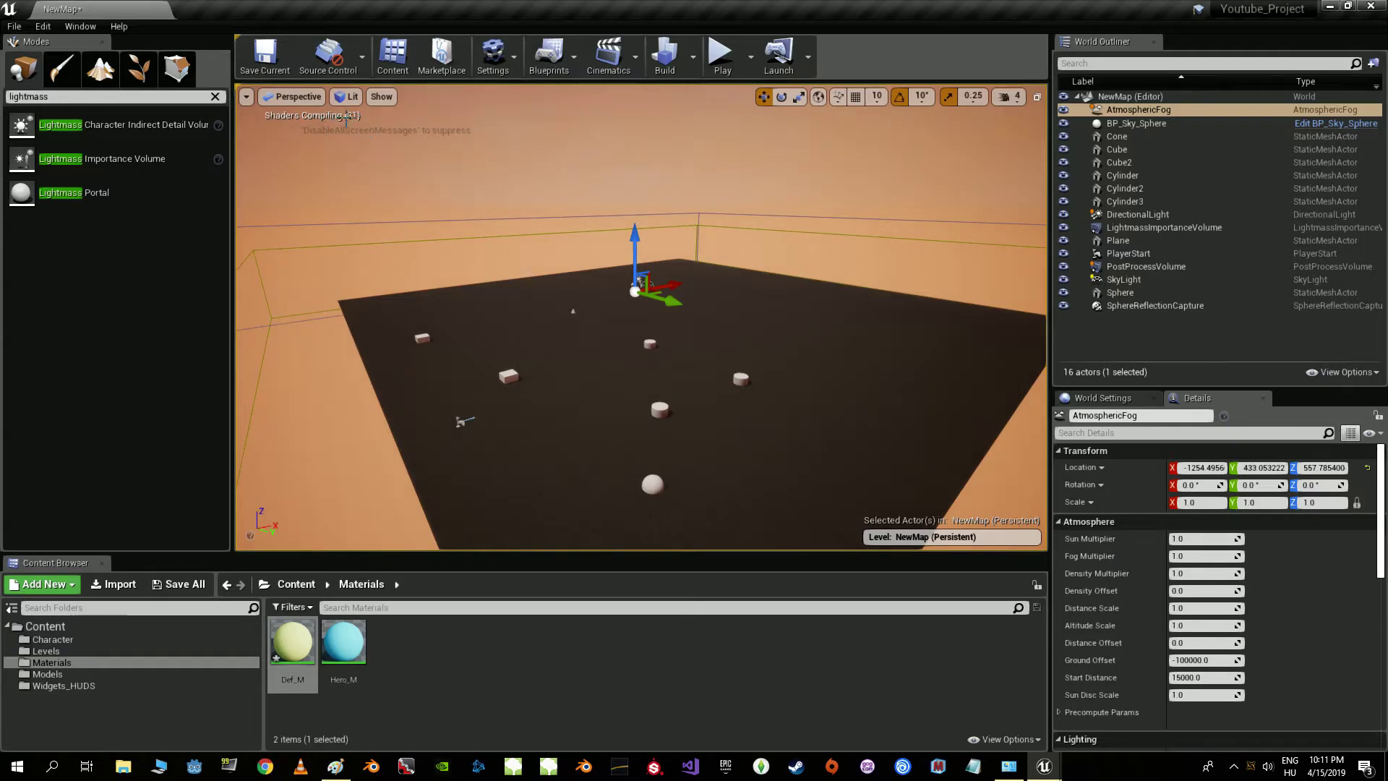
{"action": "left_click", "coordinate": [678, 62]}
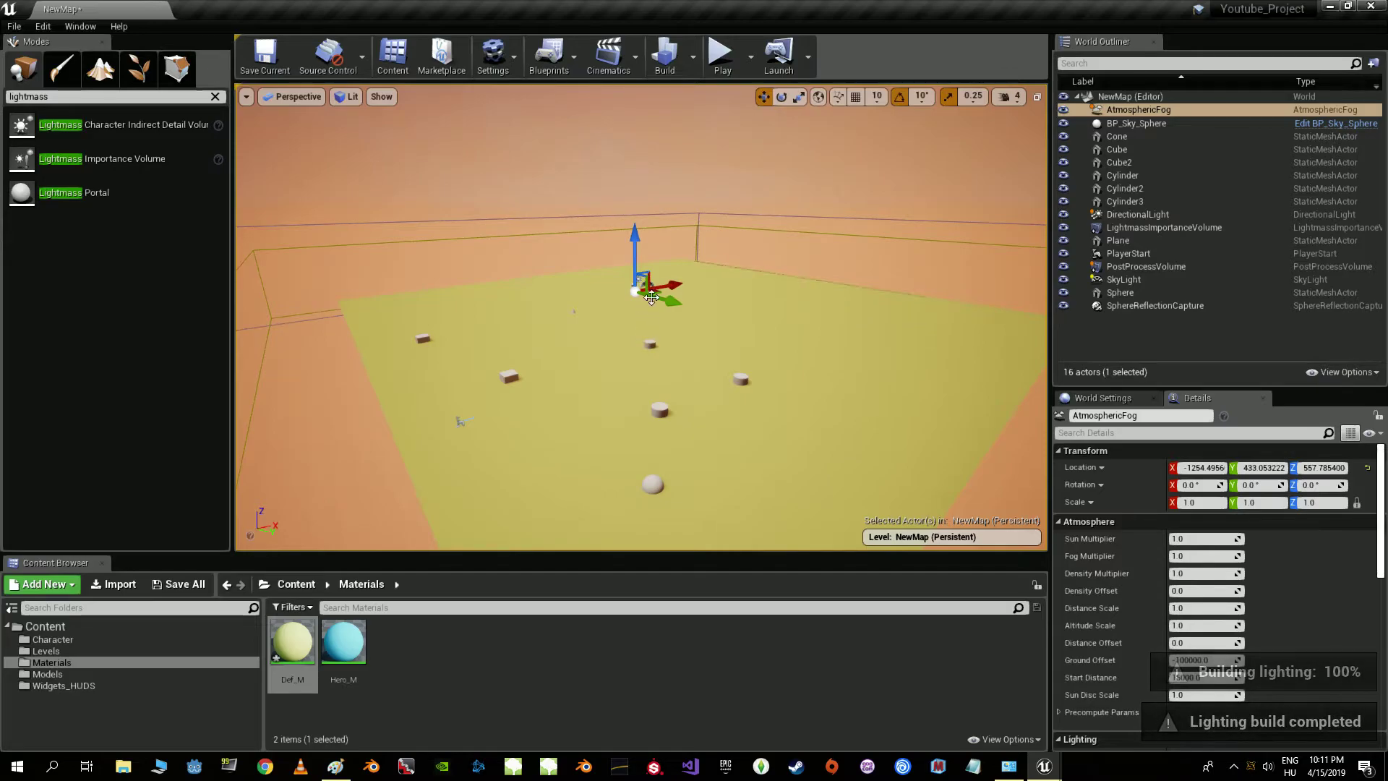
{"action": "left_click", "coordinate": [723, 58]}
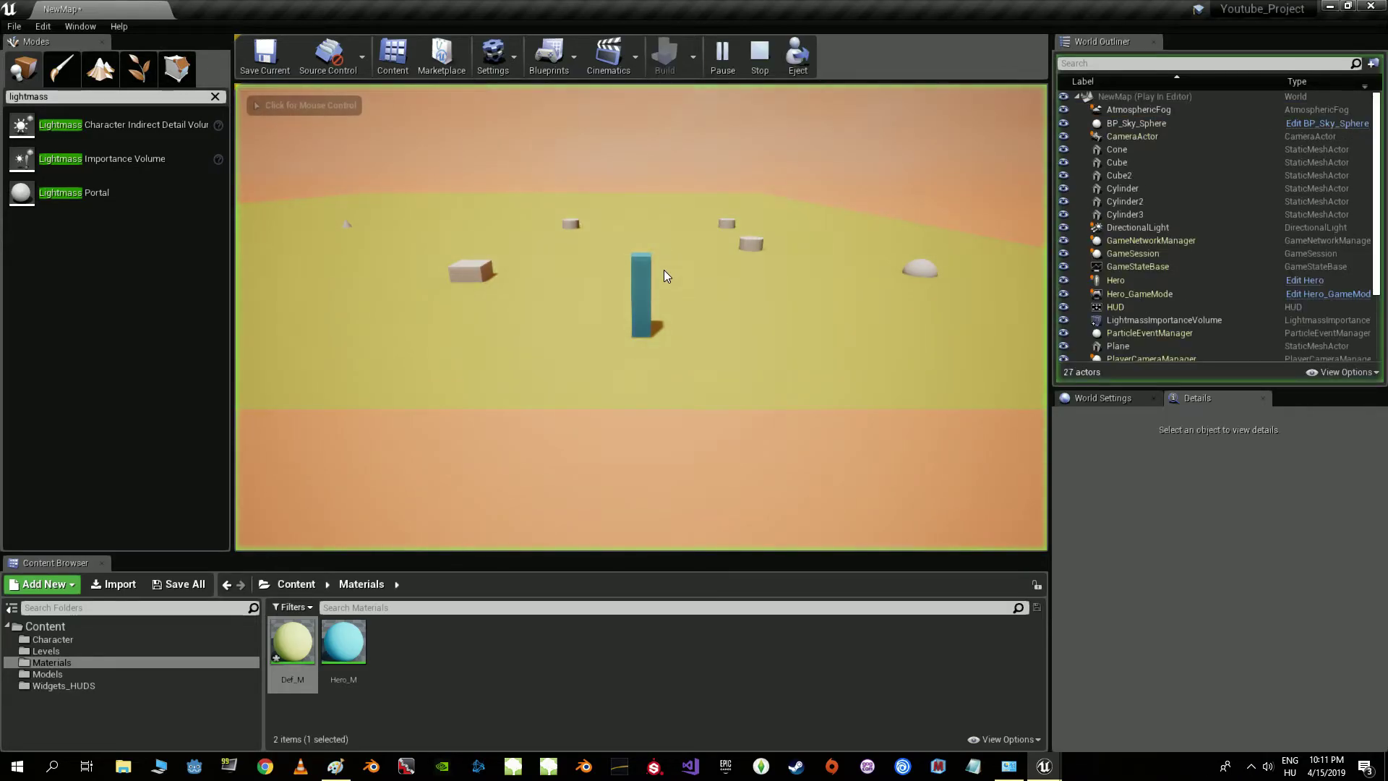
{"action": "key", "text": "w"}
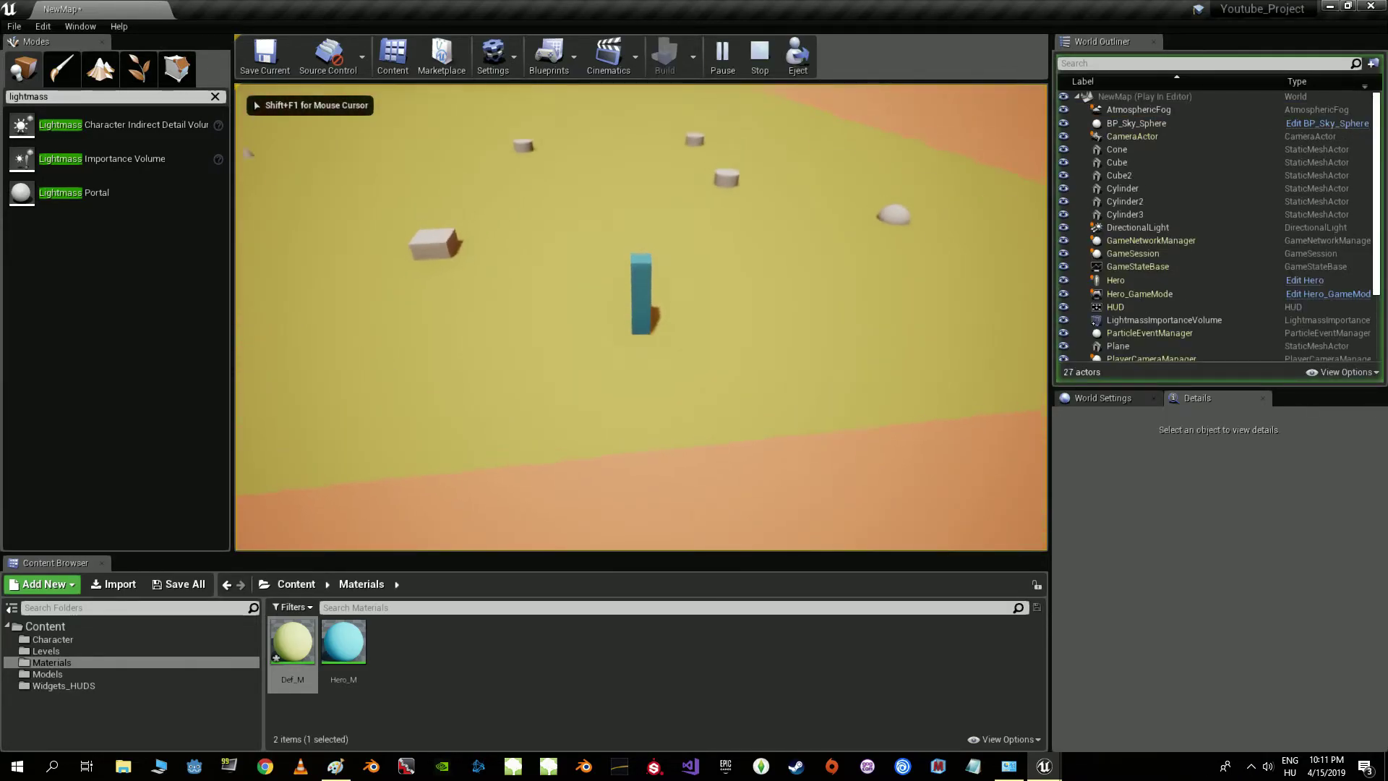
{"action": "key", "text": "d"}
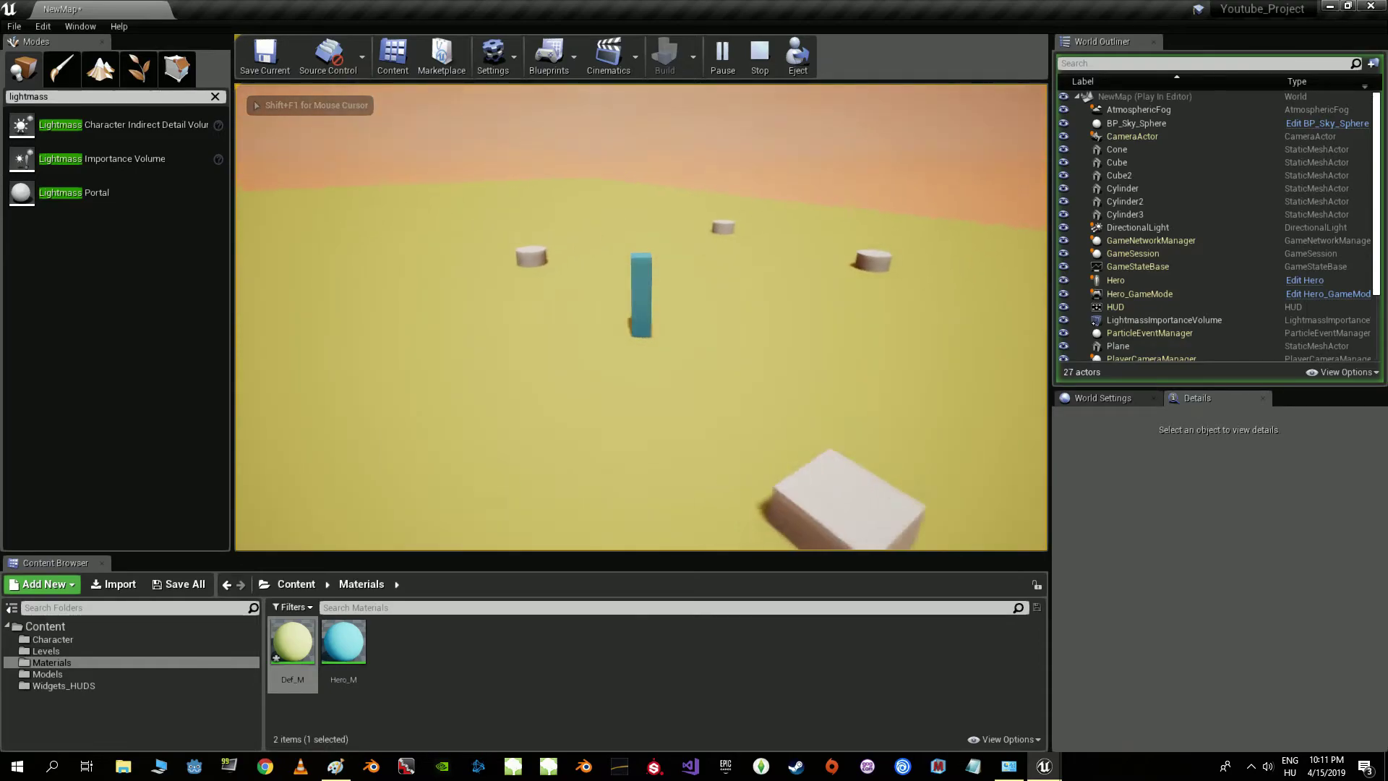
{"action": "key", "text": "w"}
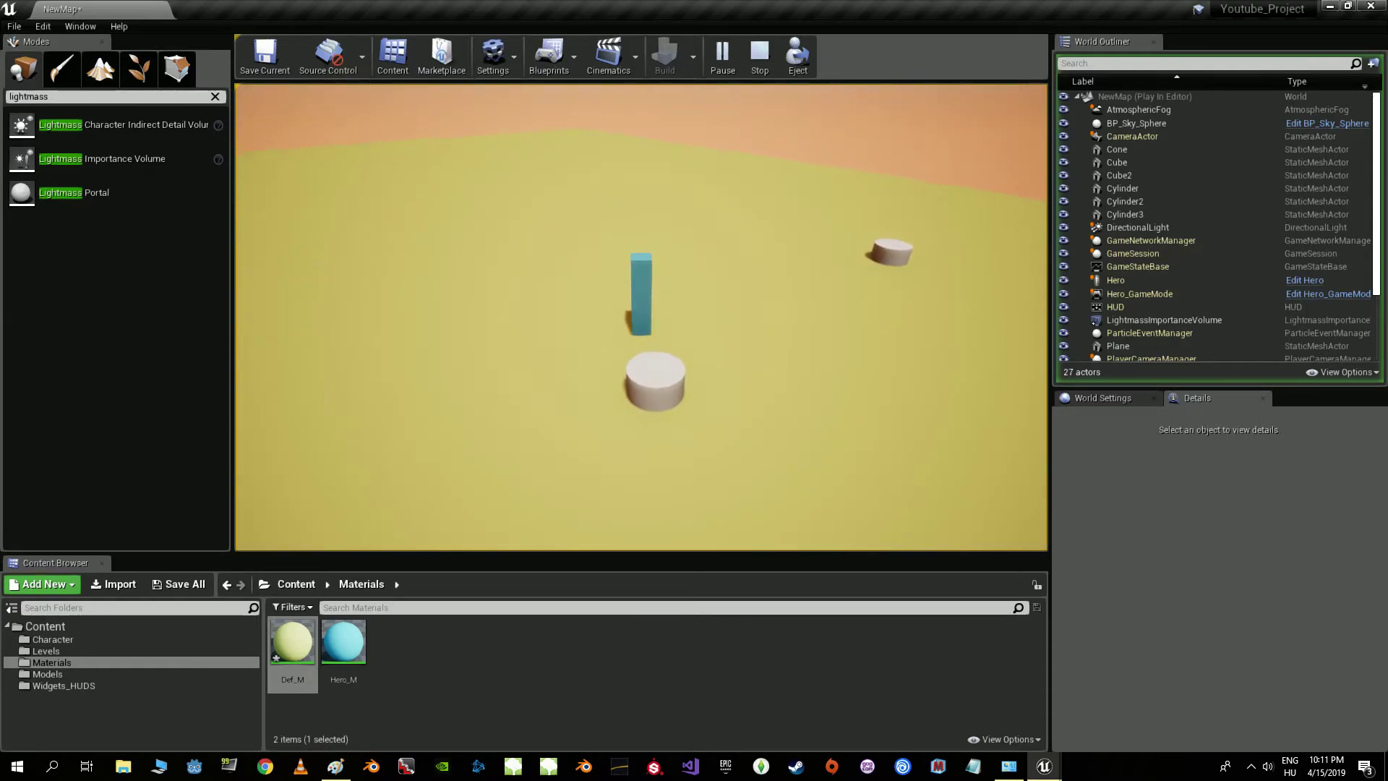
{"action": "key", "text": "a"}
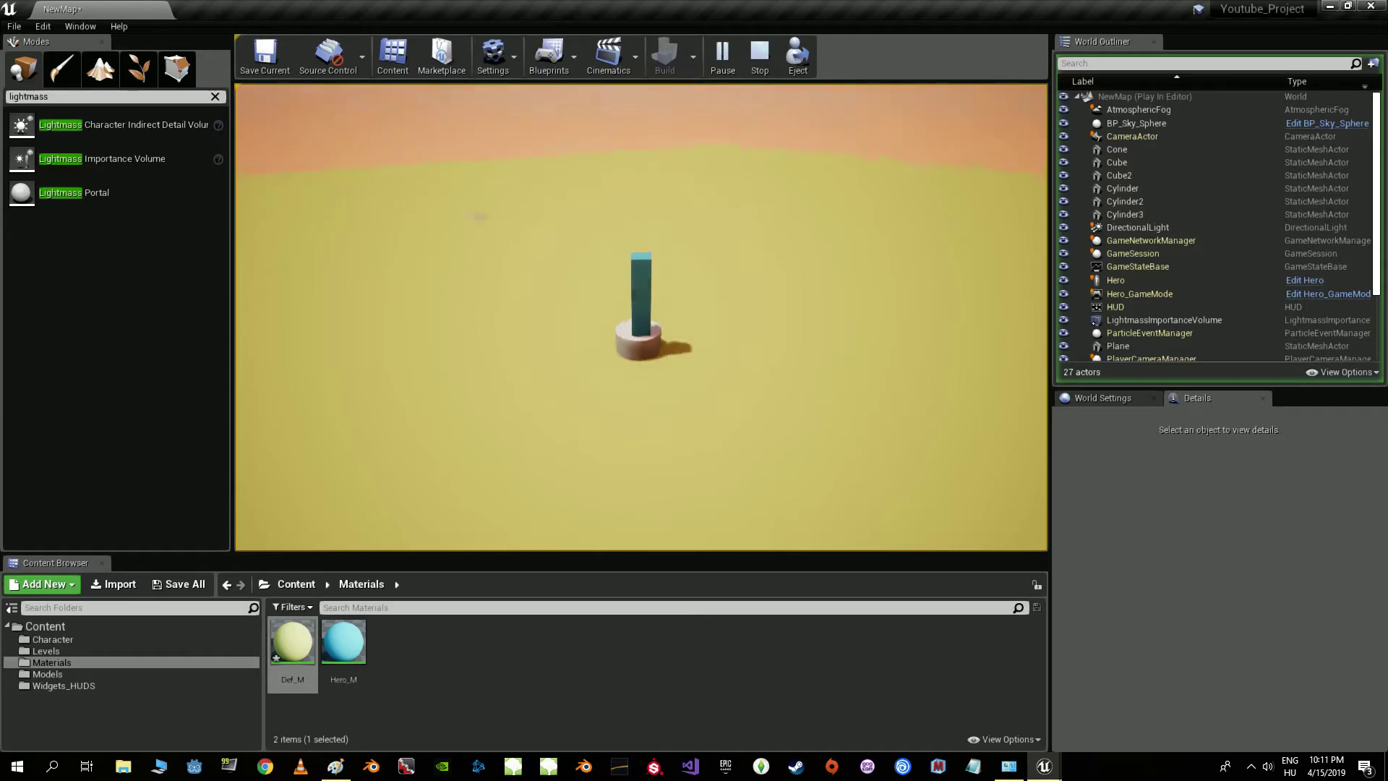
{"action": "key", "text": "d"}
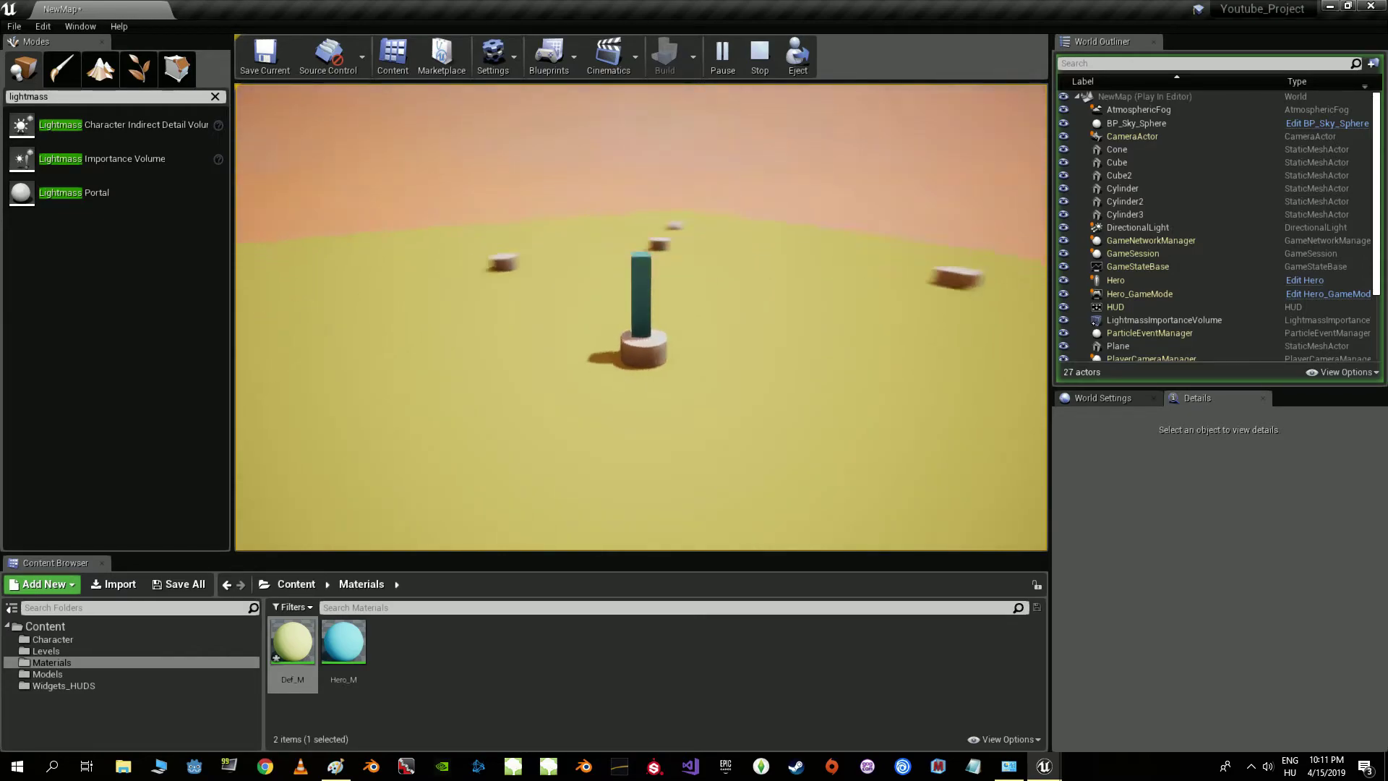
{"action": "key", "text": "s"}
{"action": "key", "text": "d"}
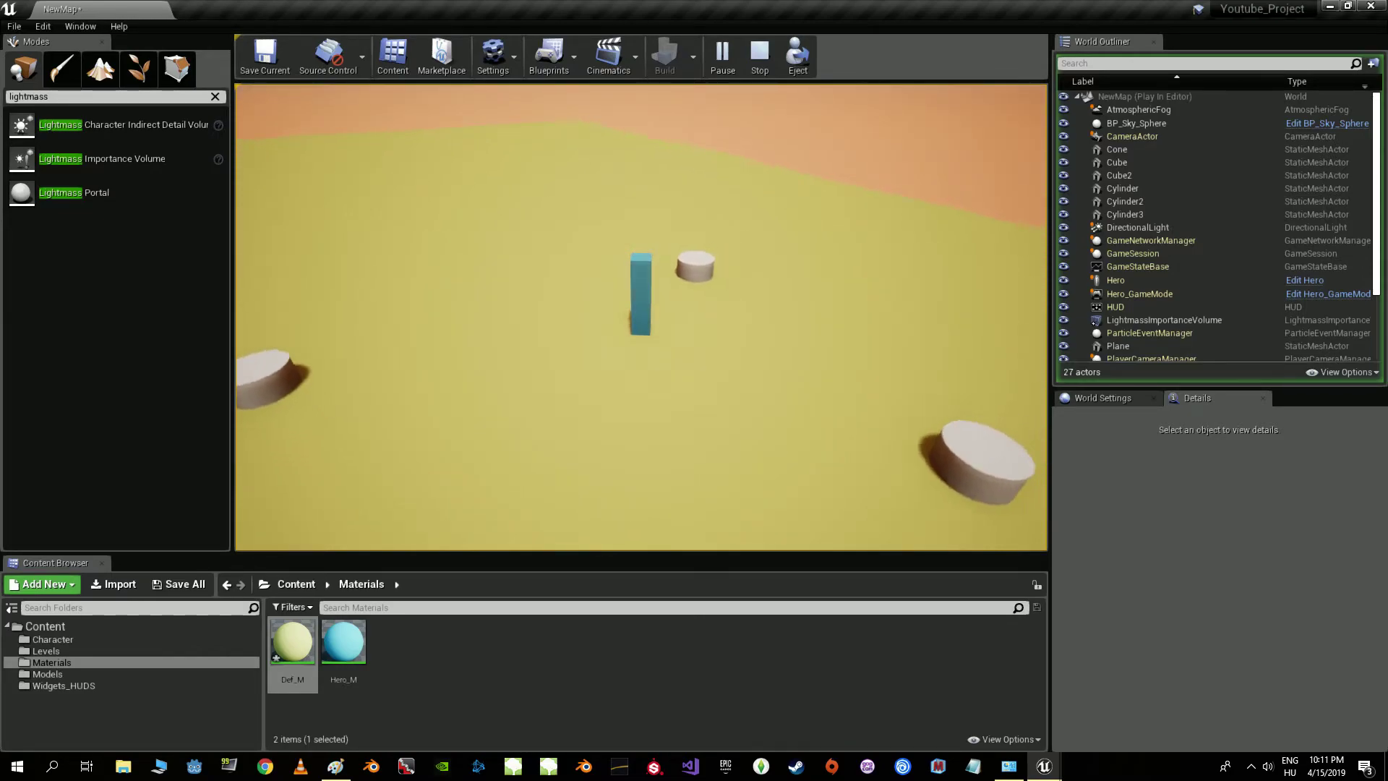
{"action": "key", "text": "a"}
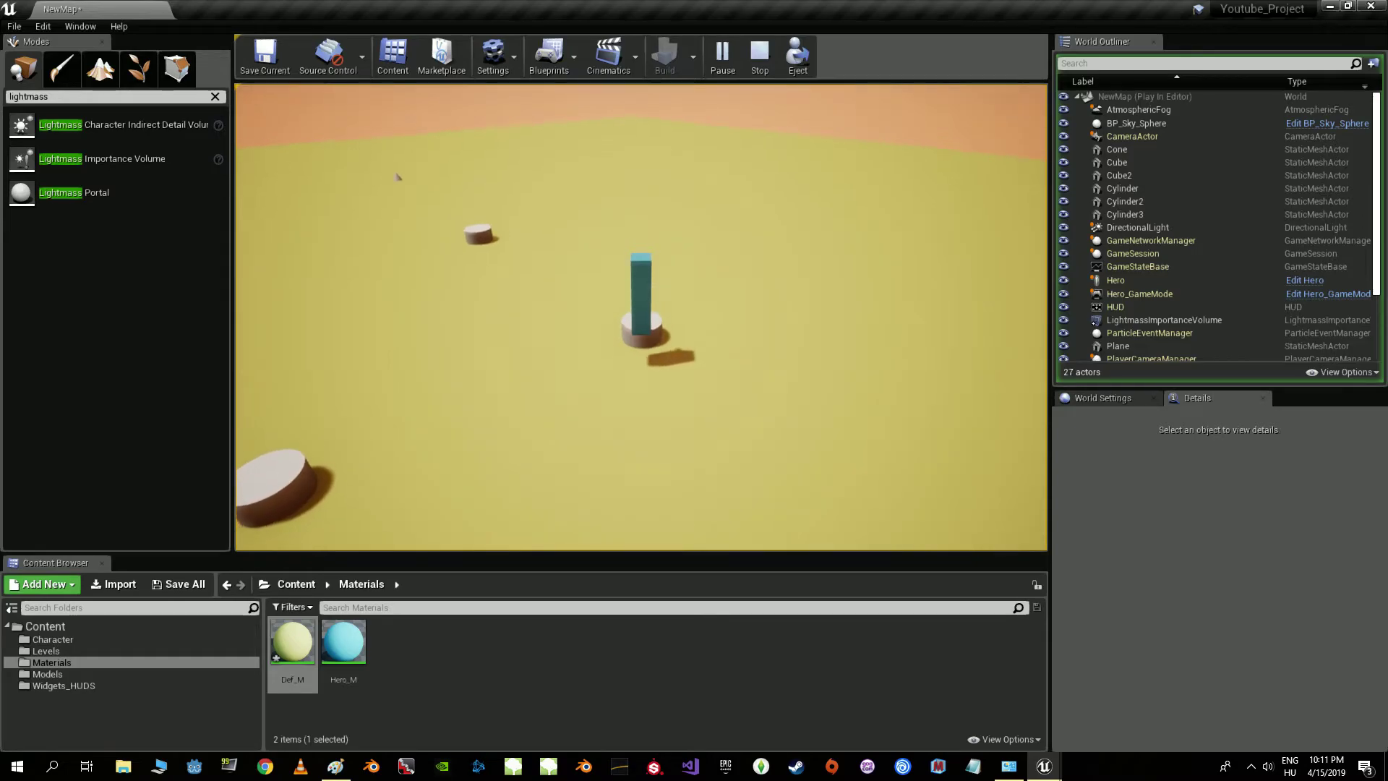
{"action": "key", "text": "a"}
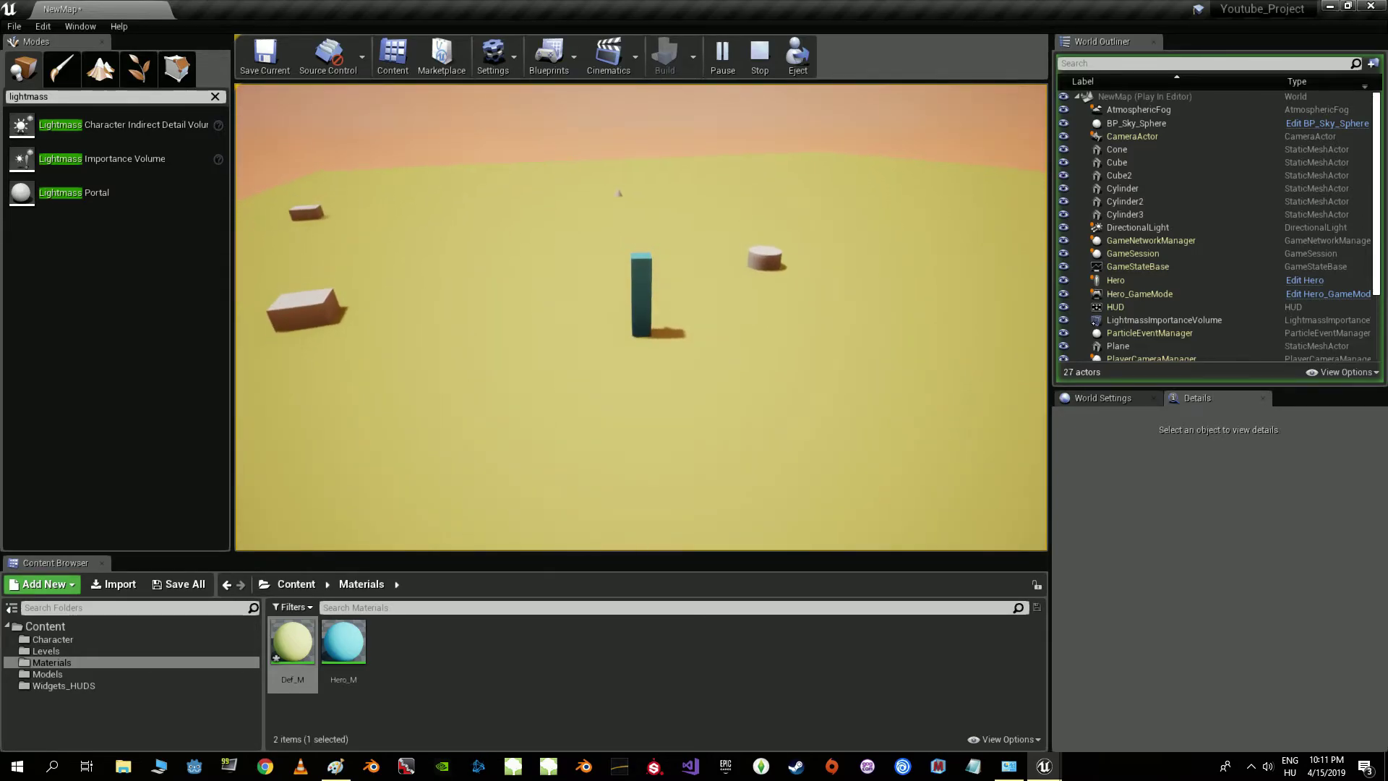
{"action": "key", "text": "Escape"}
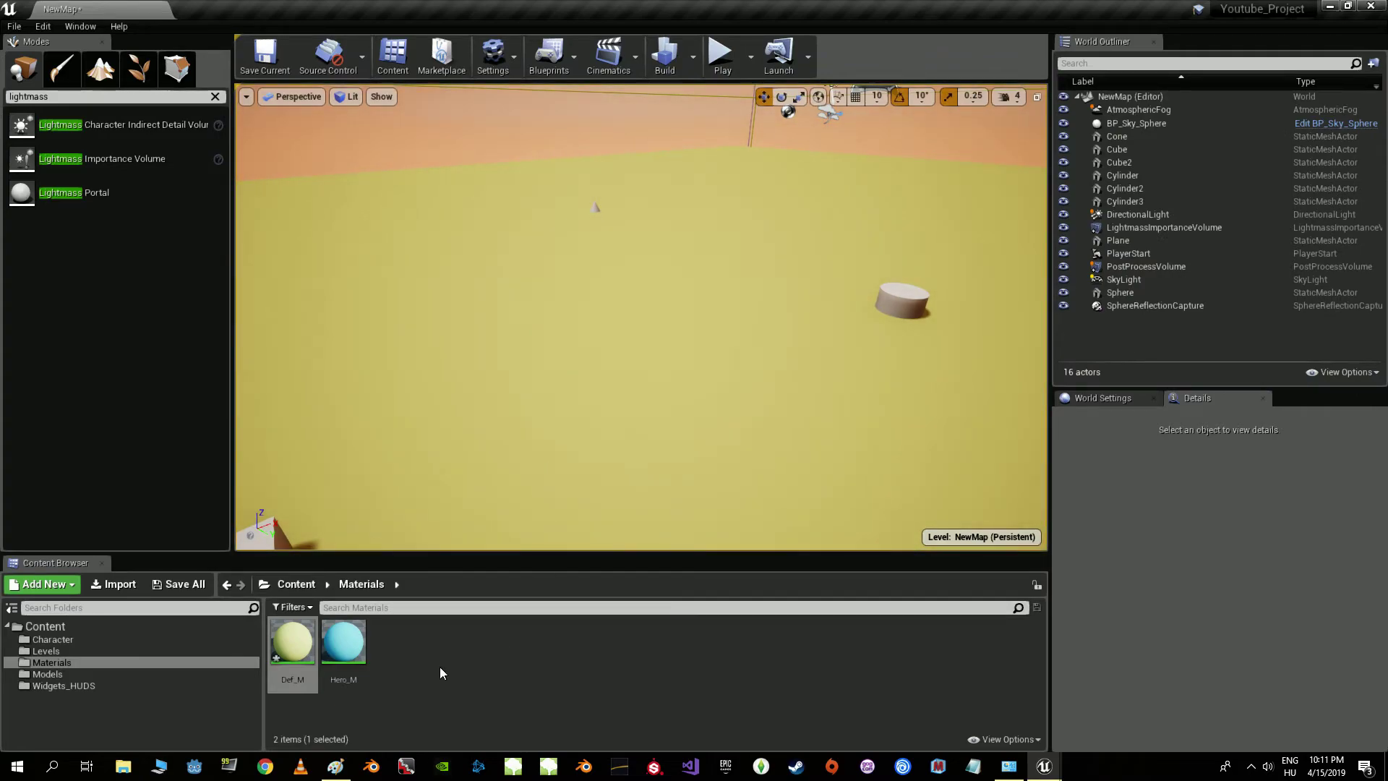
- Create a Widget Blueprint named Hero_Widget in Widgets_HUDS and open it for editing
{"action": "left_click", "coordinate": [86, 685]}
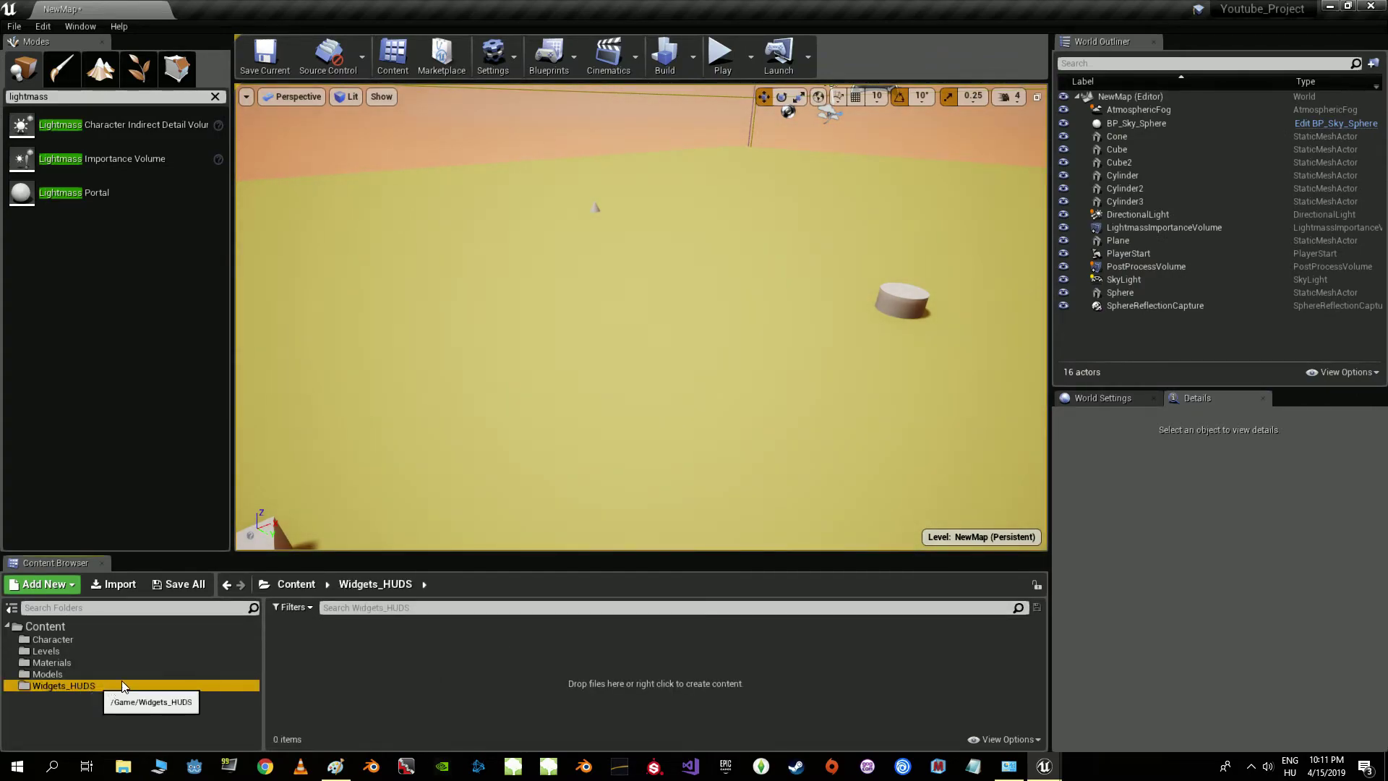
{"action": "right_click", "coordinate": [395, 655]}
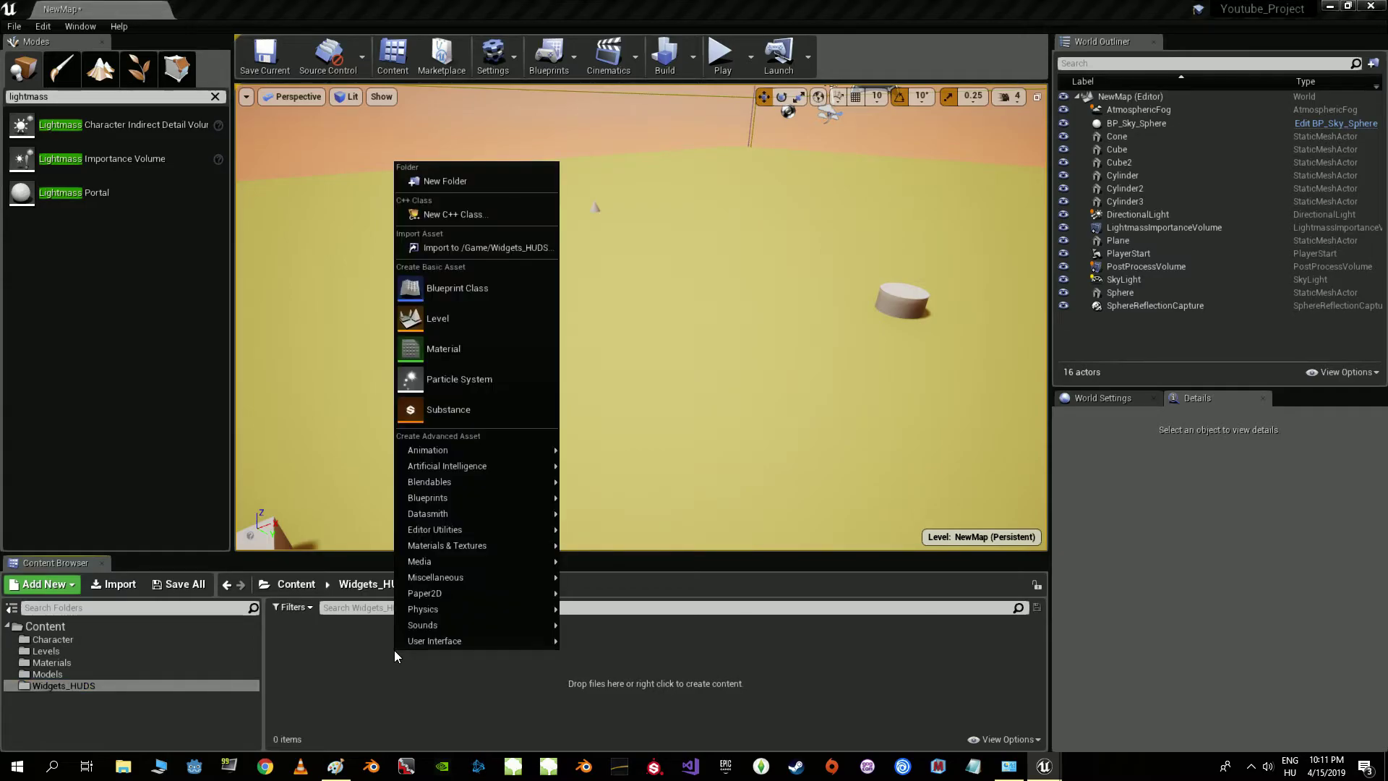
{"action": "mouse_move", "coordinate": [437, 641]}
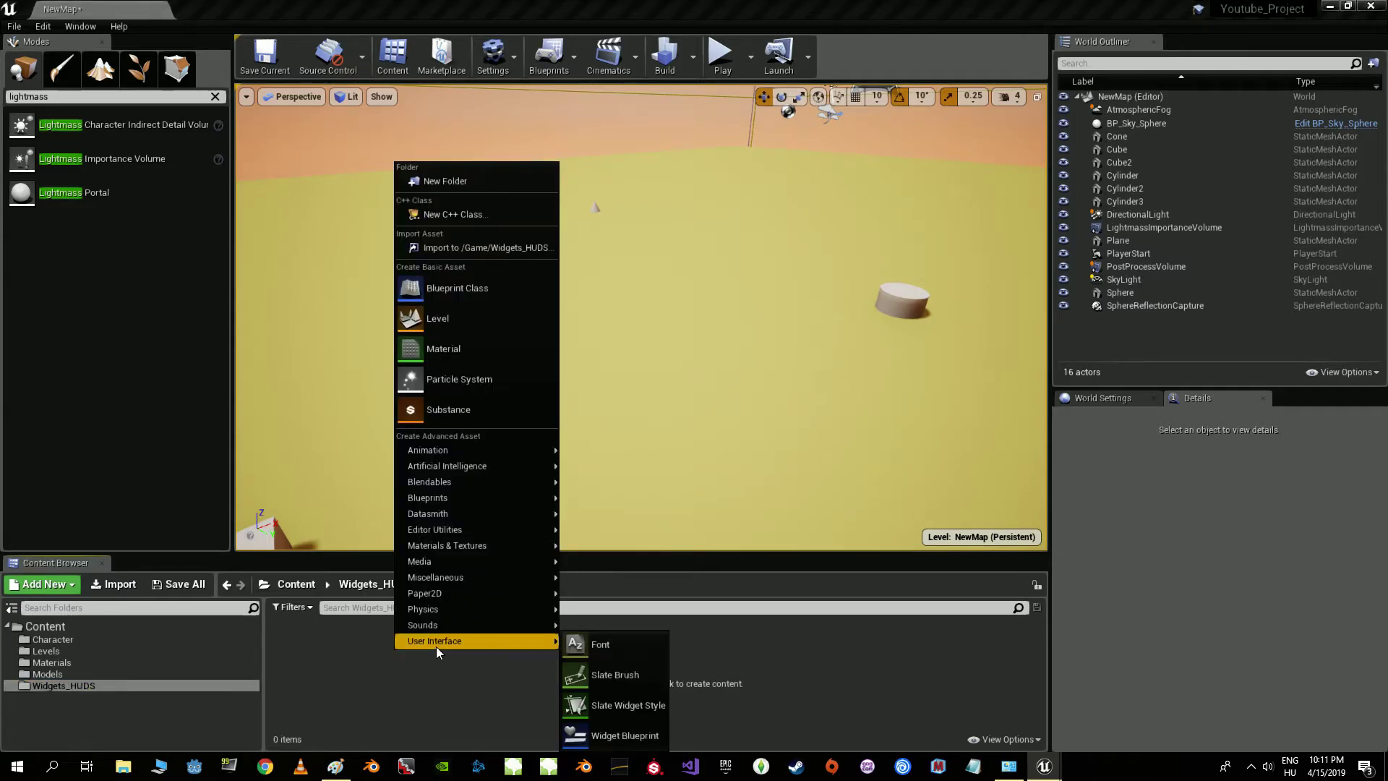
{"action": "left_click", "coordinate": [596, 737]}
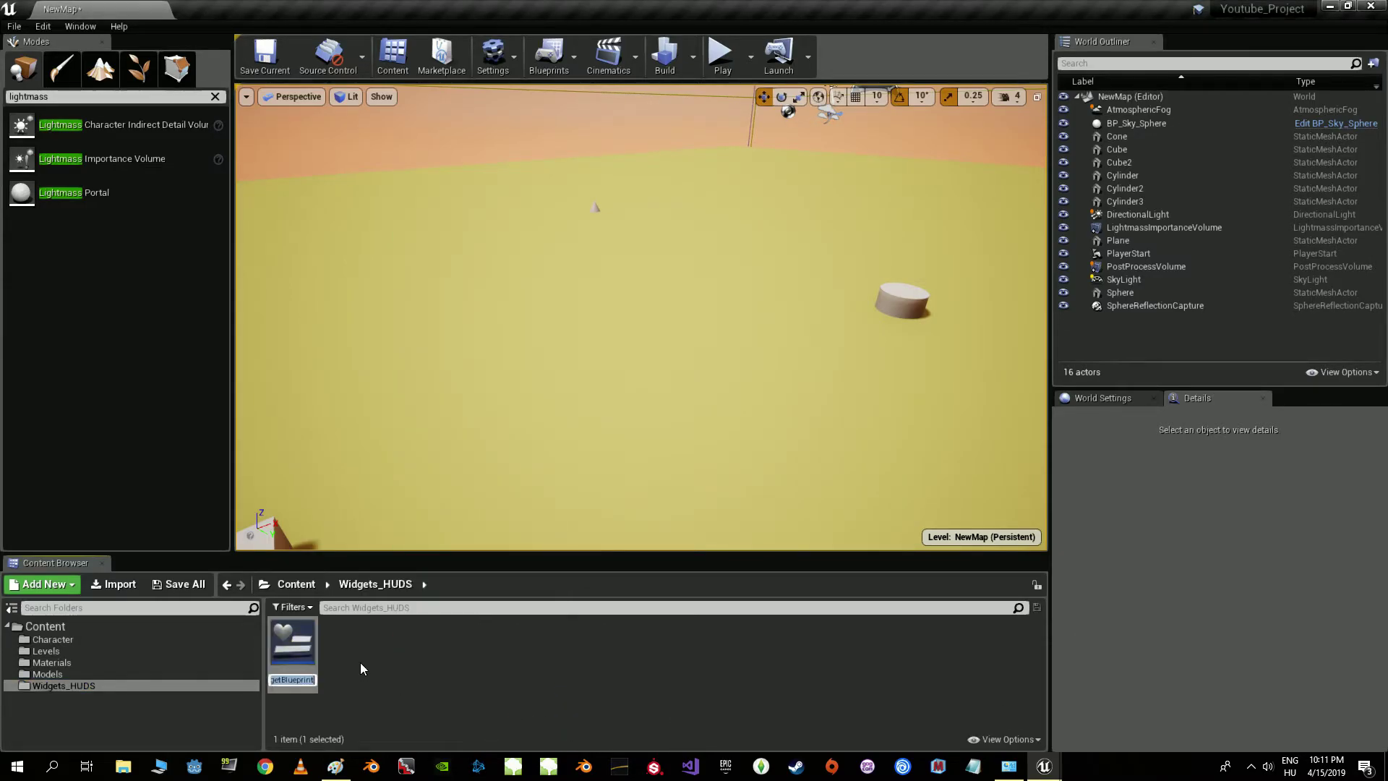
{"action": "type", "text": "Hero"}
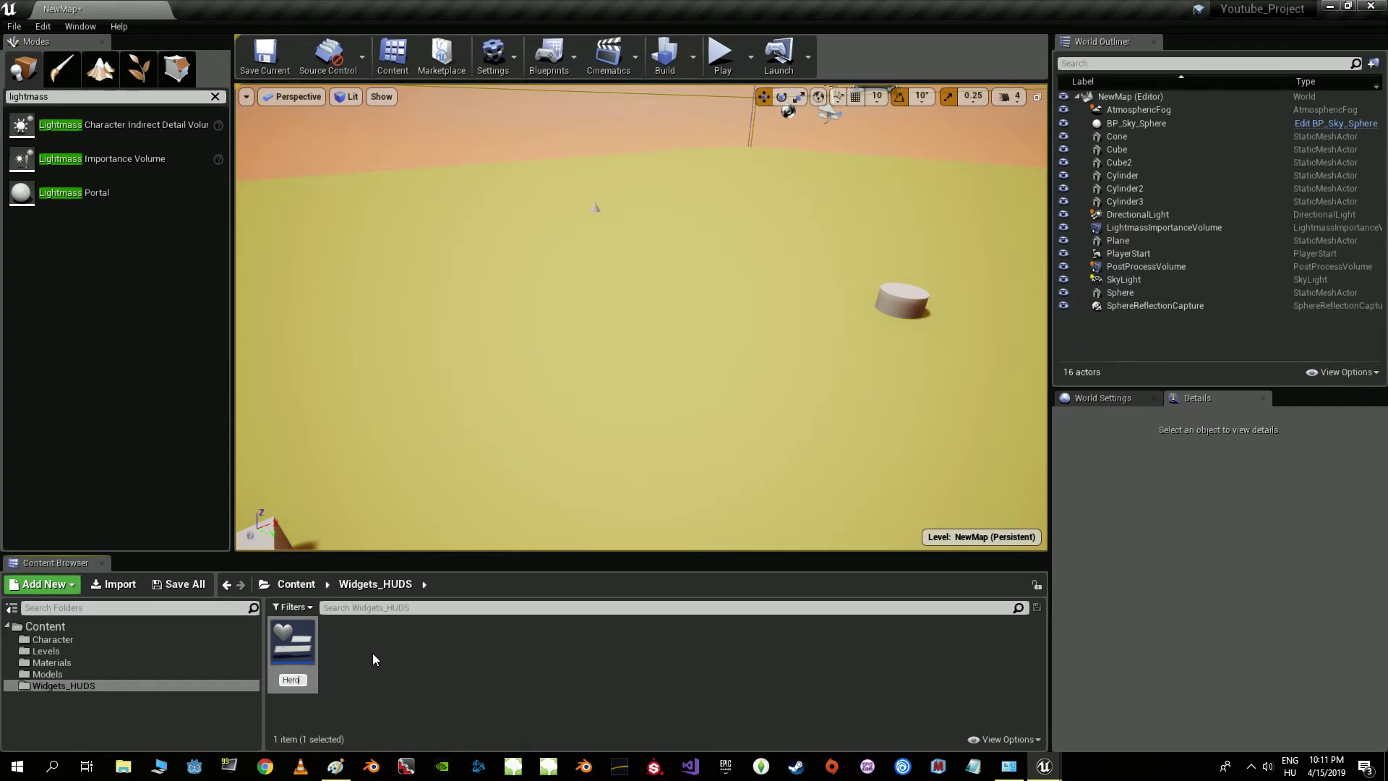
{"action": "type", "text": "_Widg"}
{"action": "type", "text": "et"}
{"action": "key", "text": "Return"}
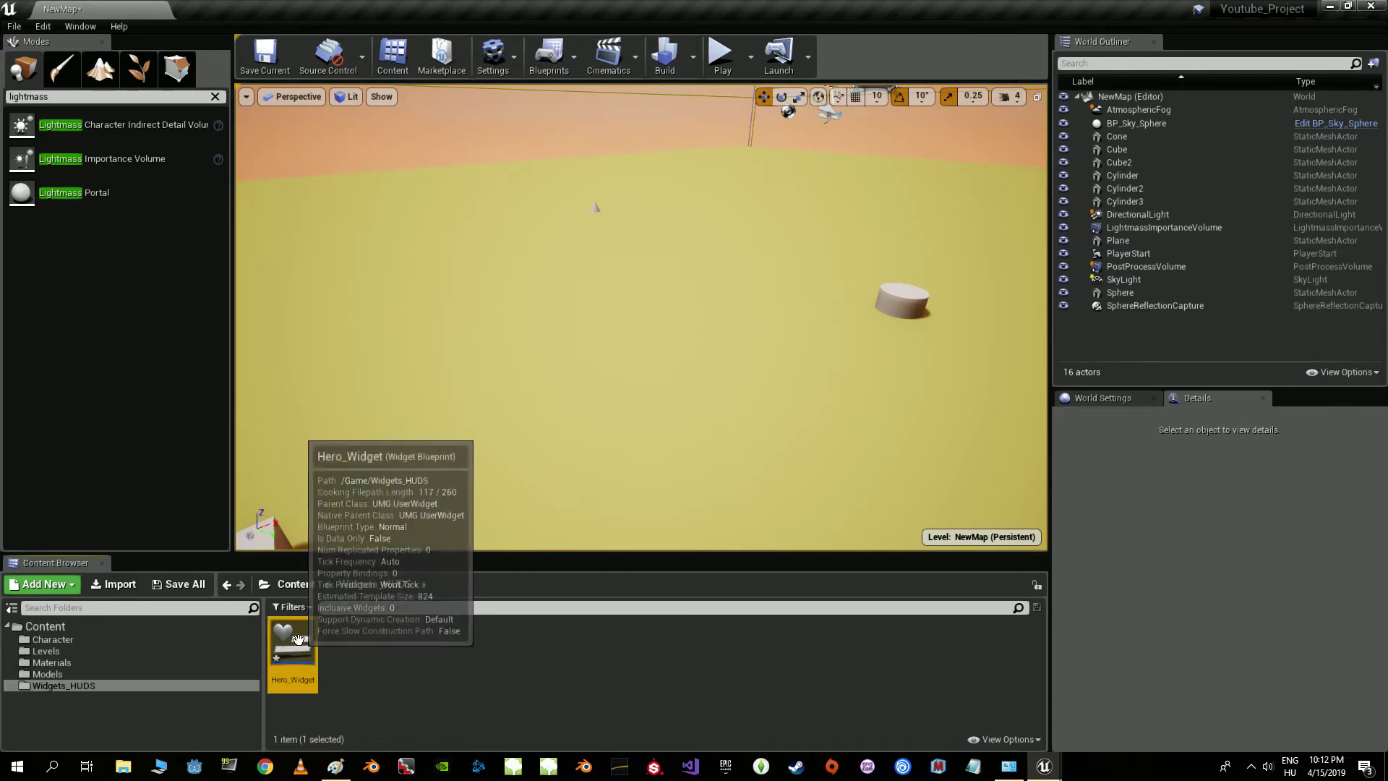
{"action": "double_click", "coordinate": [295, 649]}
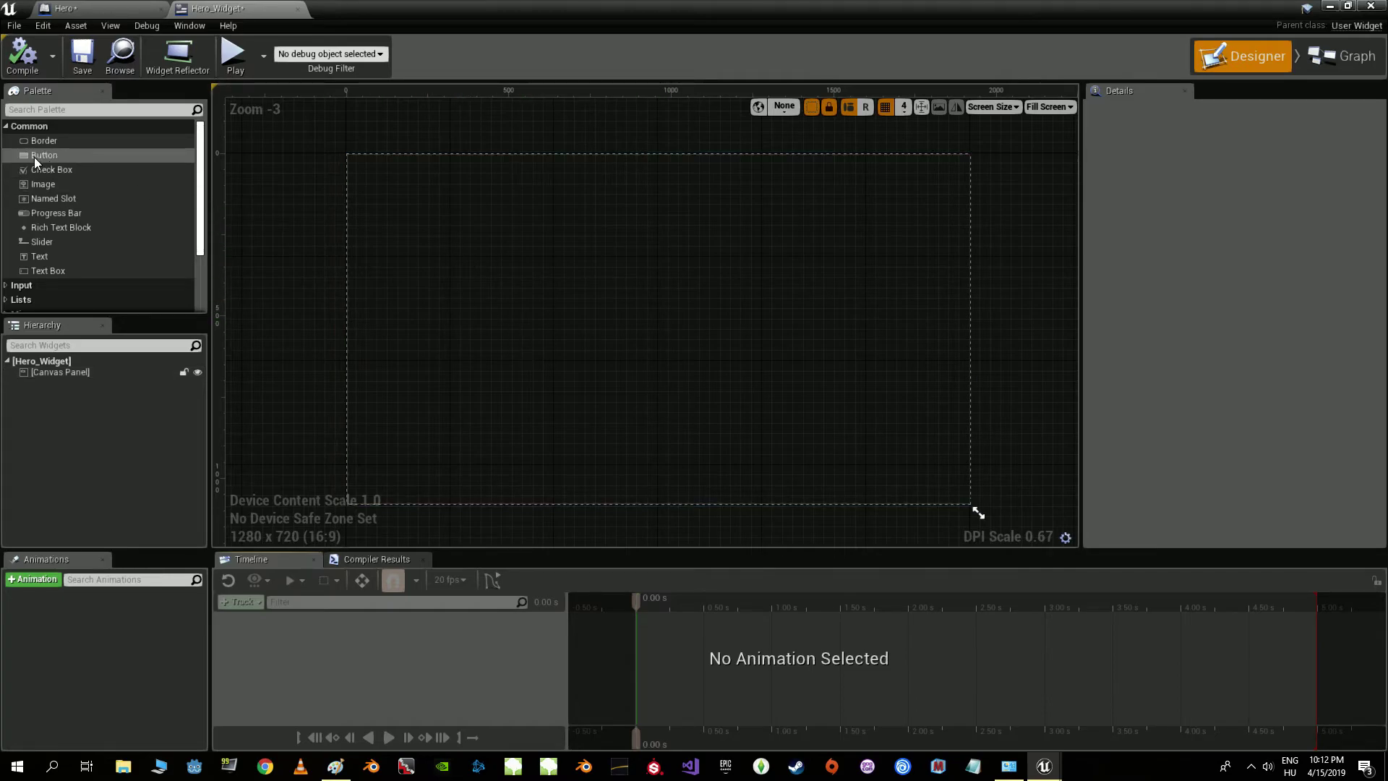
- Add a progress bar to the canvas and rename it Health_Bar
{"action": "left_click", "coordinate": [51, 211]}
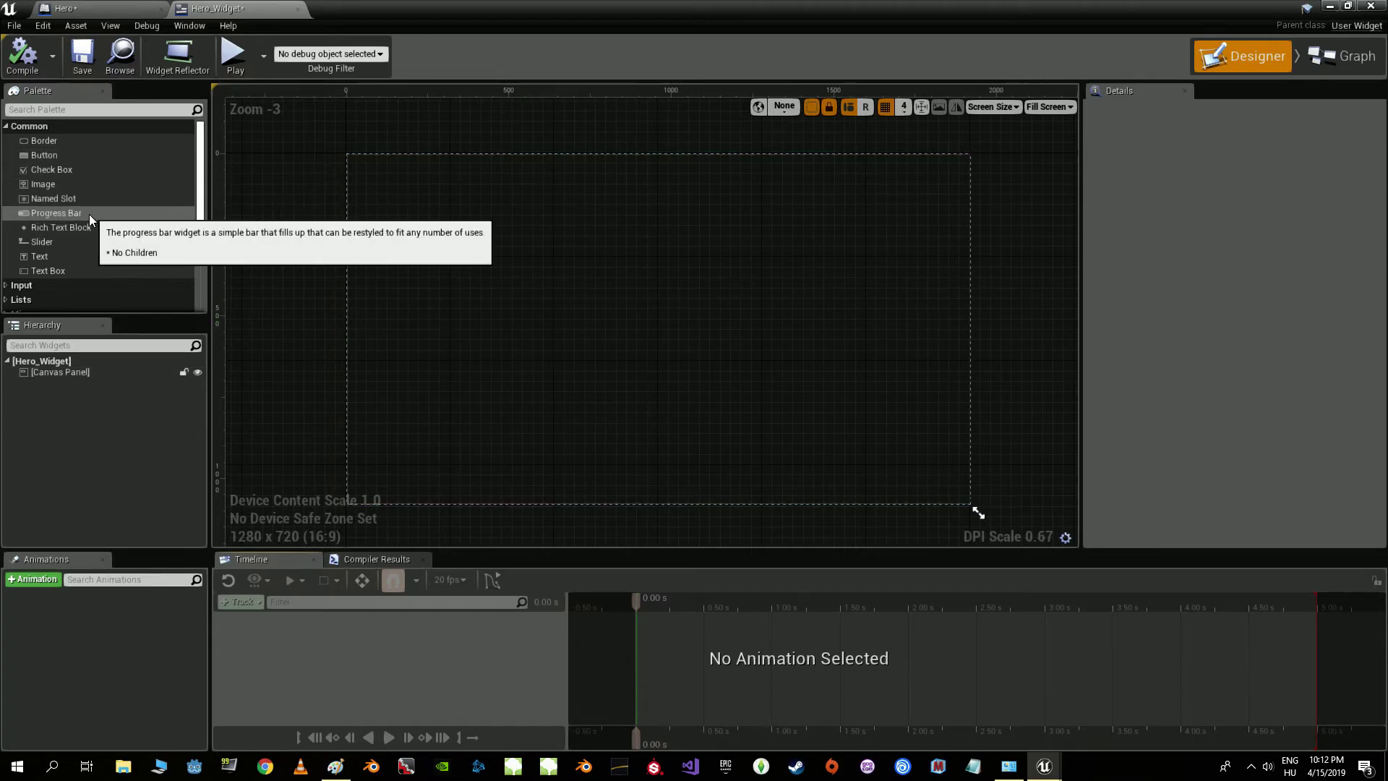
{"action": "left_click_drag", "start_coordinate": [47, 211], "coordinate": [57, 373]}
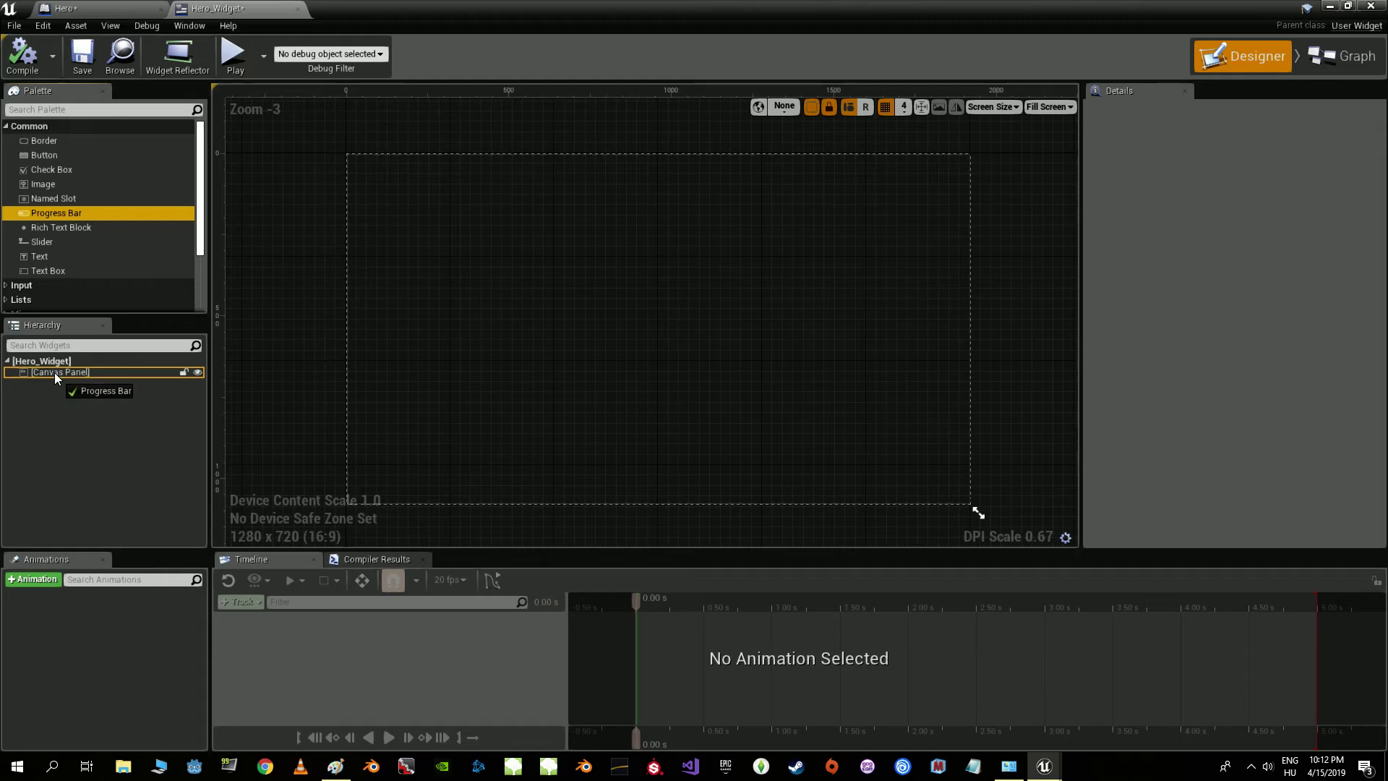
{"action": "left_click", "coordinate": [56, 387]}
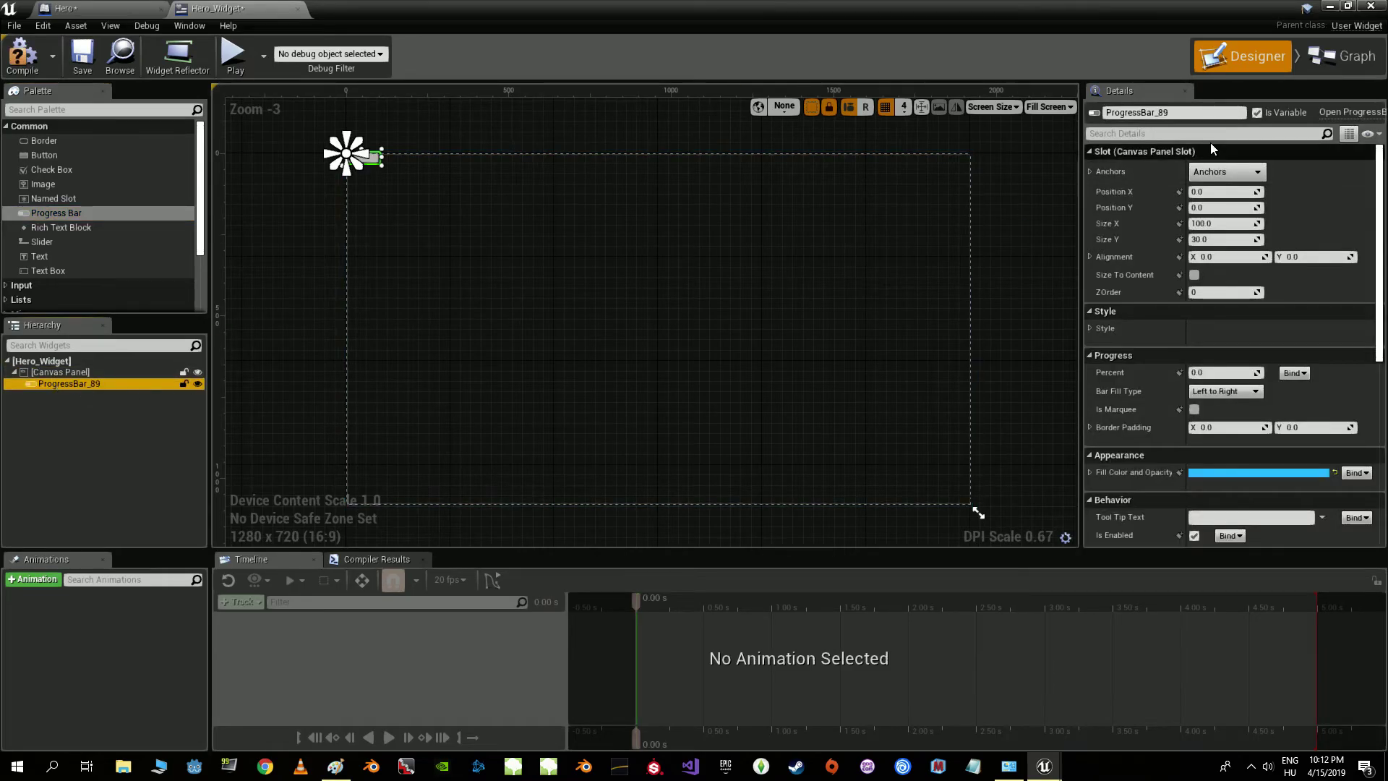
{"action": "left_click", "coordinate": [1174, 113]}
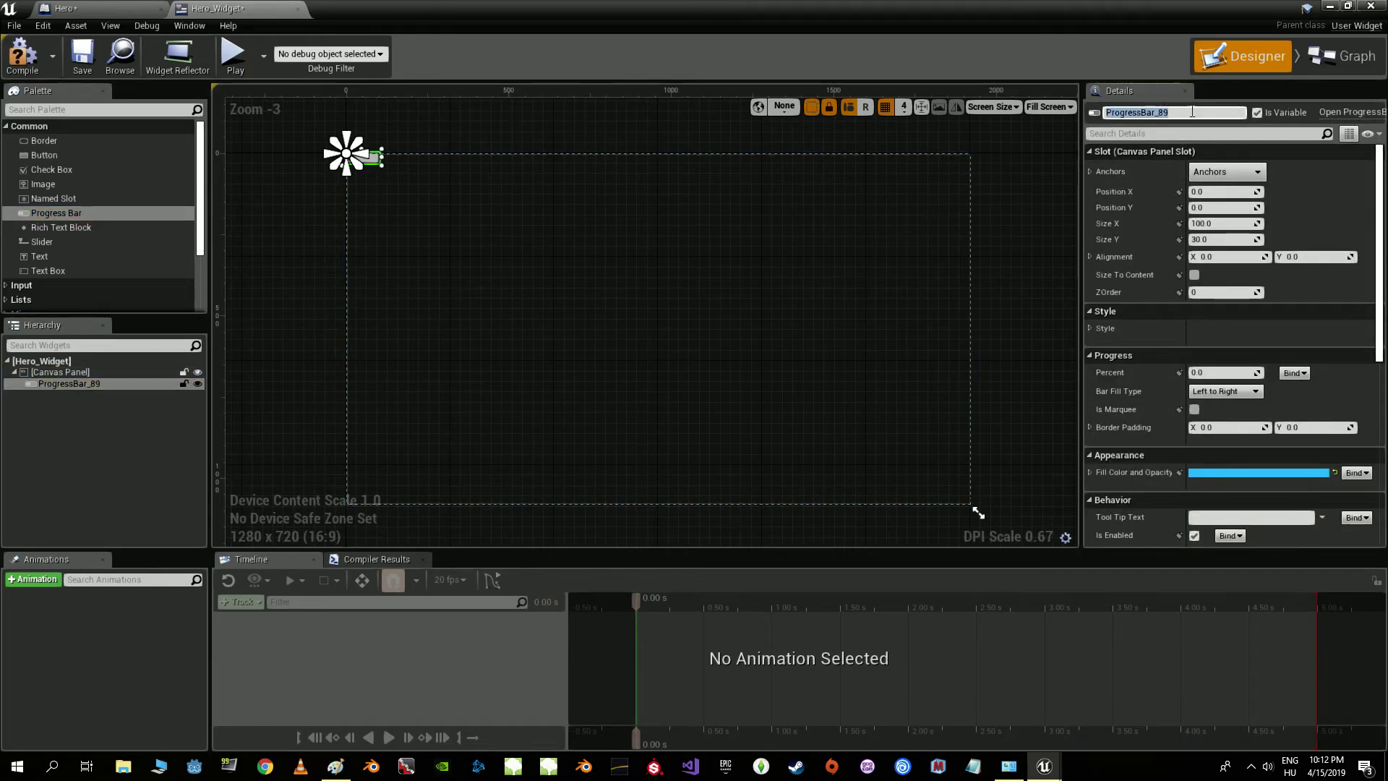
{"action": "type", "text": "H"}
{"action": "type", "text": "ealth"}
{"action": "type", "text": "_Bar"}
{"action": "key", "text": "Return"}
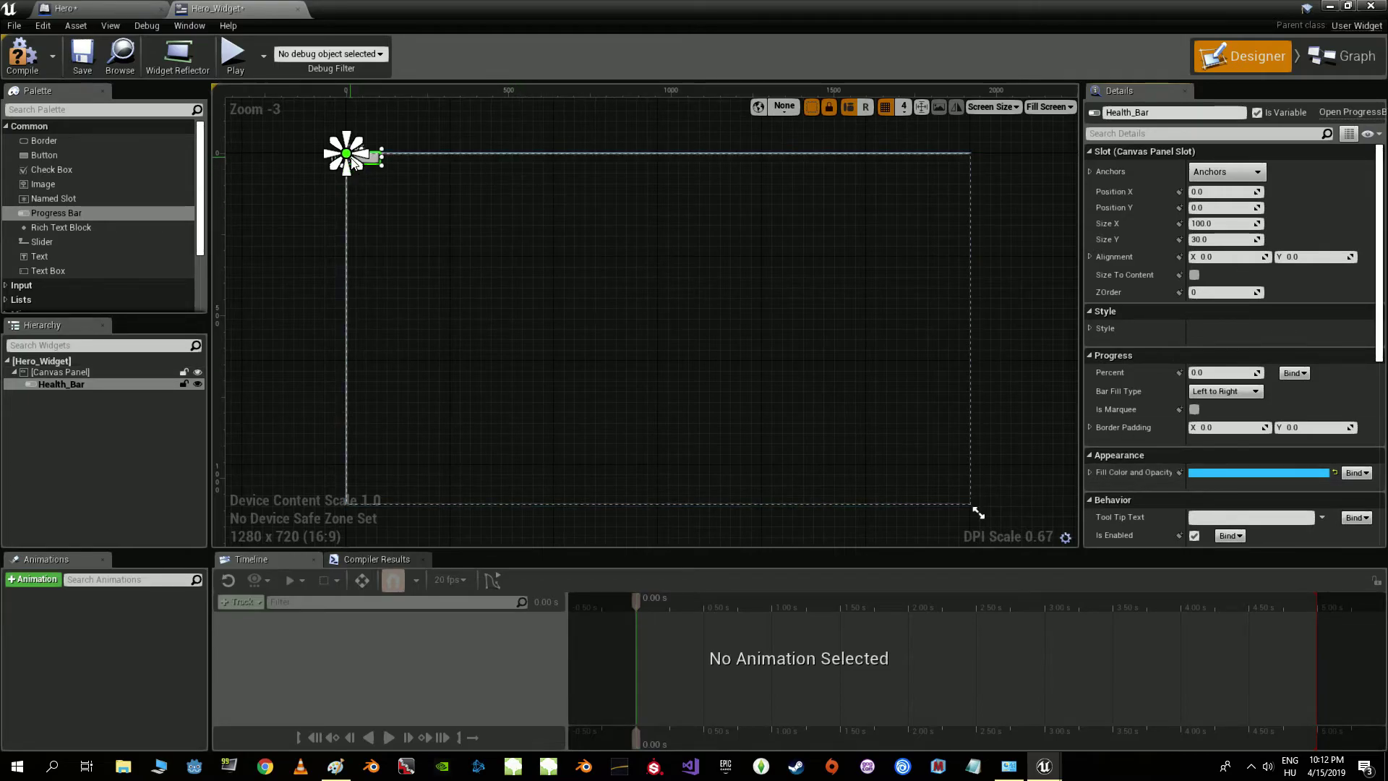
- Anchor Health_Bar bottom-centre, set its width to 400 and place it near the bottom edge
{"action": "left_click", "coordinate": [1222, 172]}
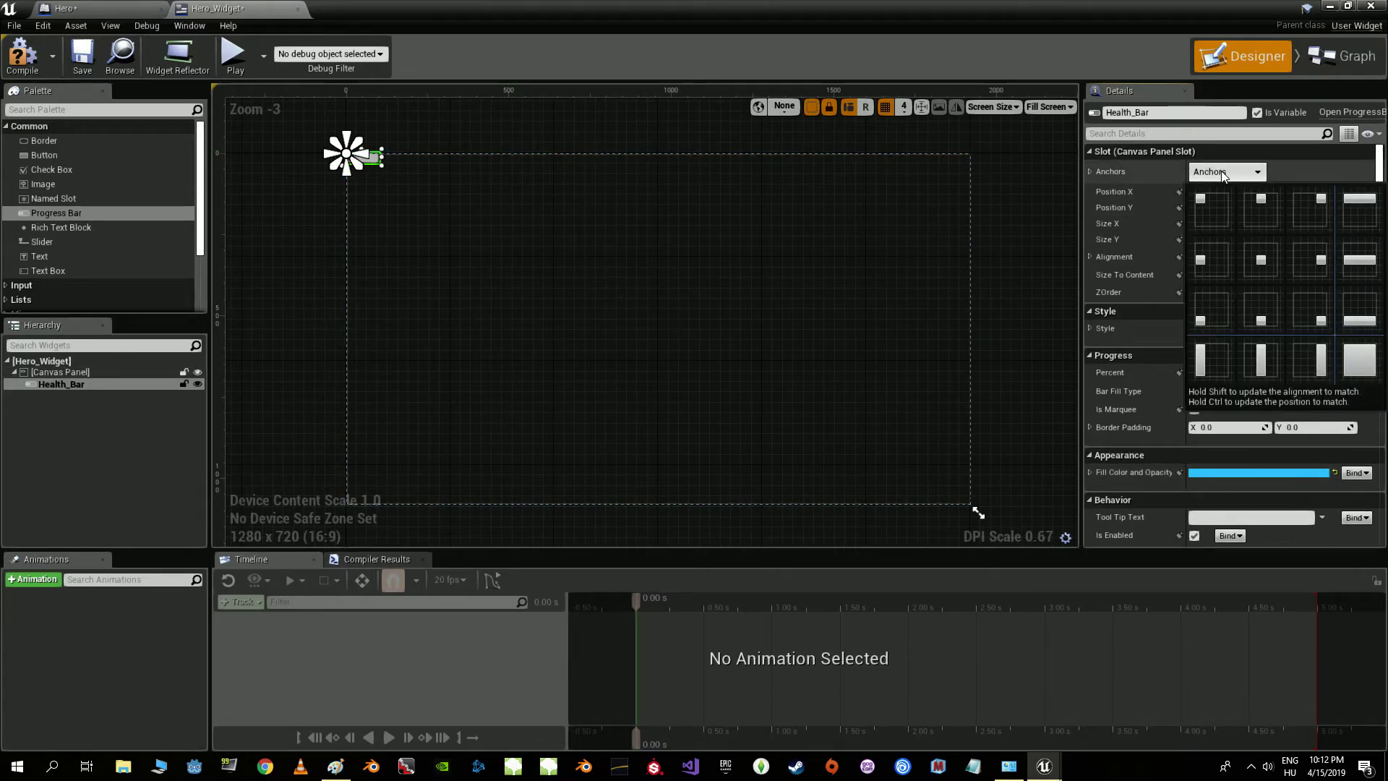
{"action": "left_click", "coordinate": [1273, 308]}
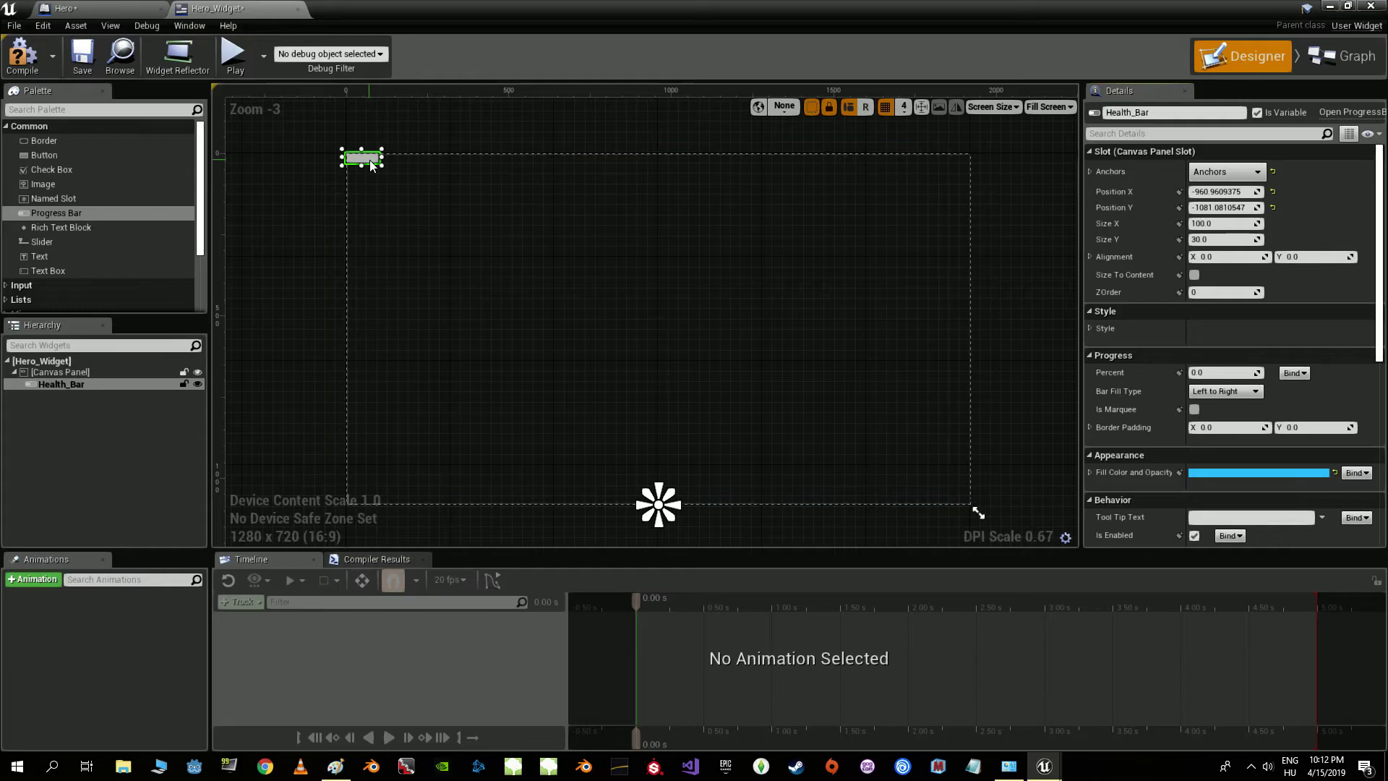
{"action": "left_click_drag", "start_coordinate": [362, 158], "coordinate": [639, 455]}
{"action": "type", "text": "4"}
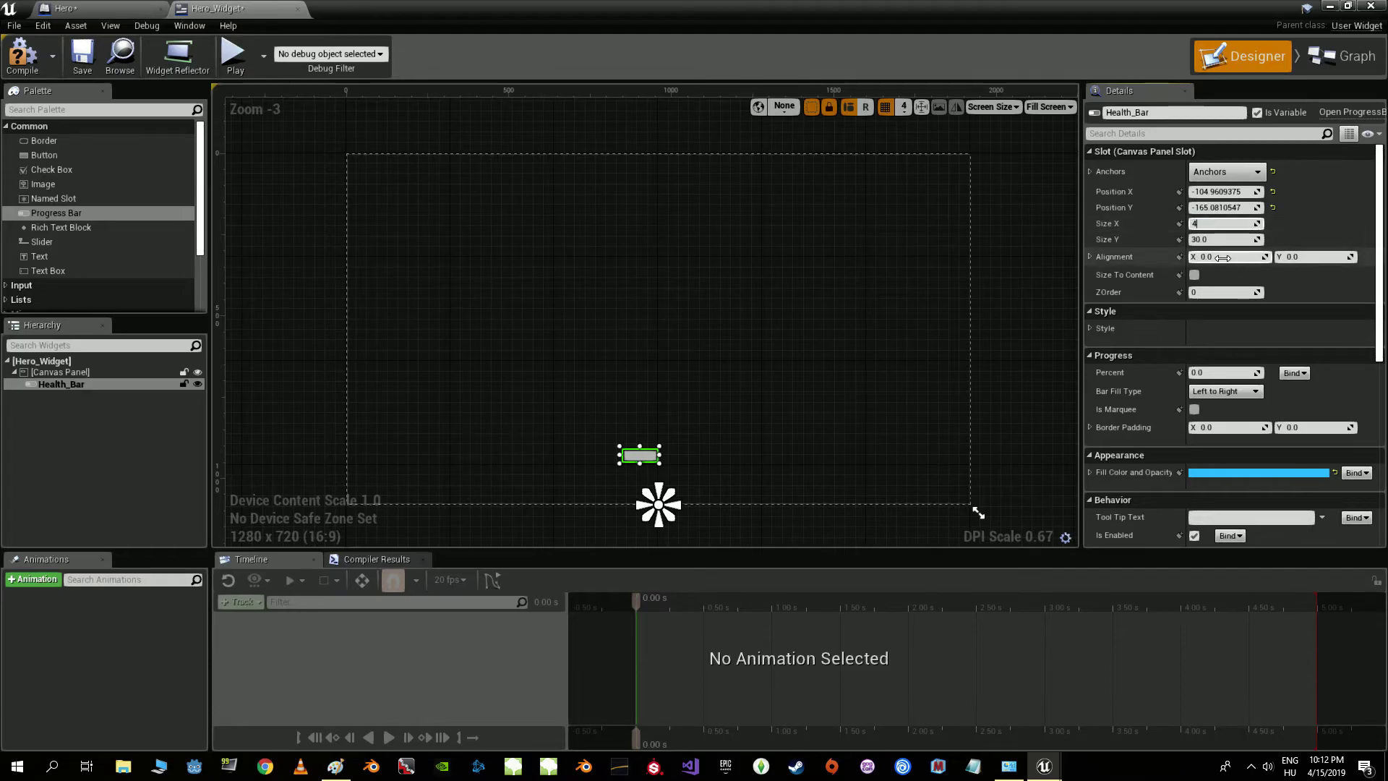
{"action": "type", "text": "00"}
{"action": "key", "text": "Return"}
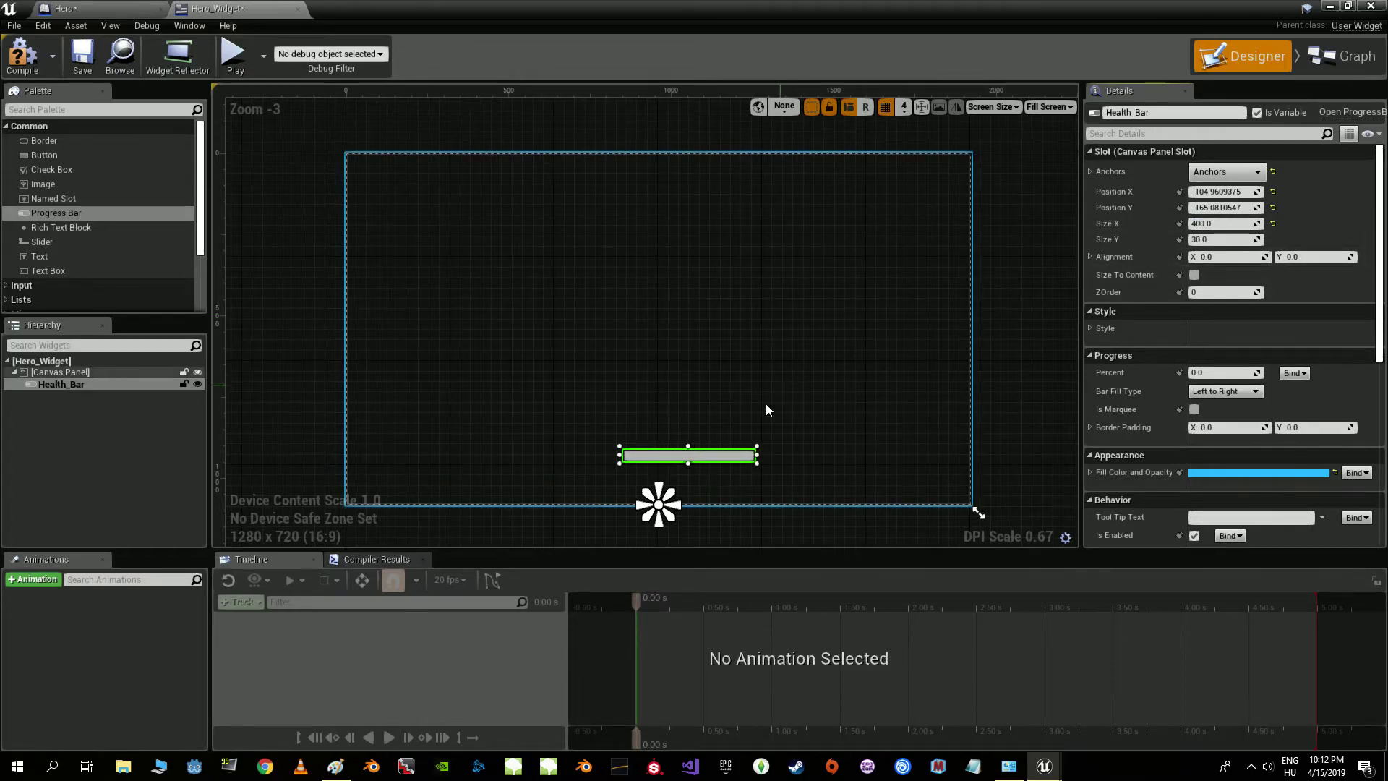
{"action": "left_click_drag", "start_coordinate": [732, 454], "coordinate": [704, 463]}
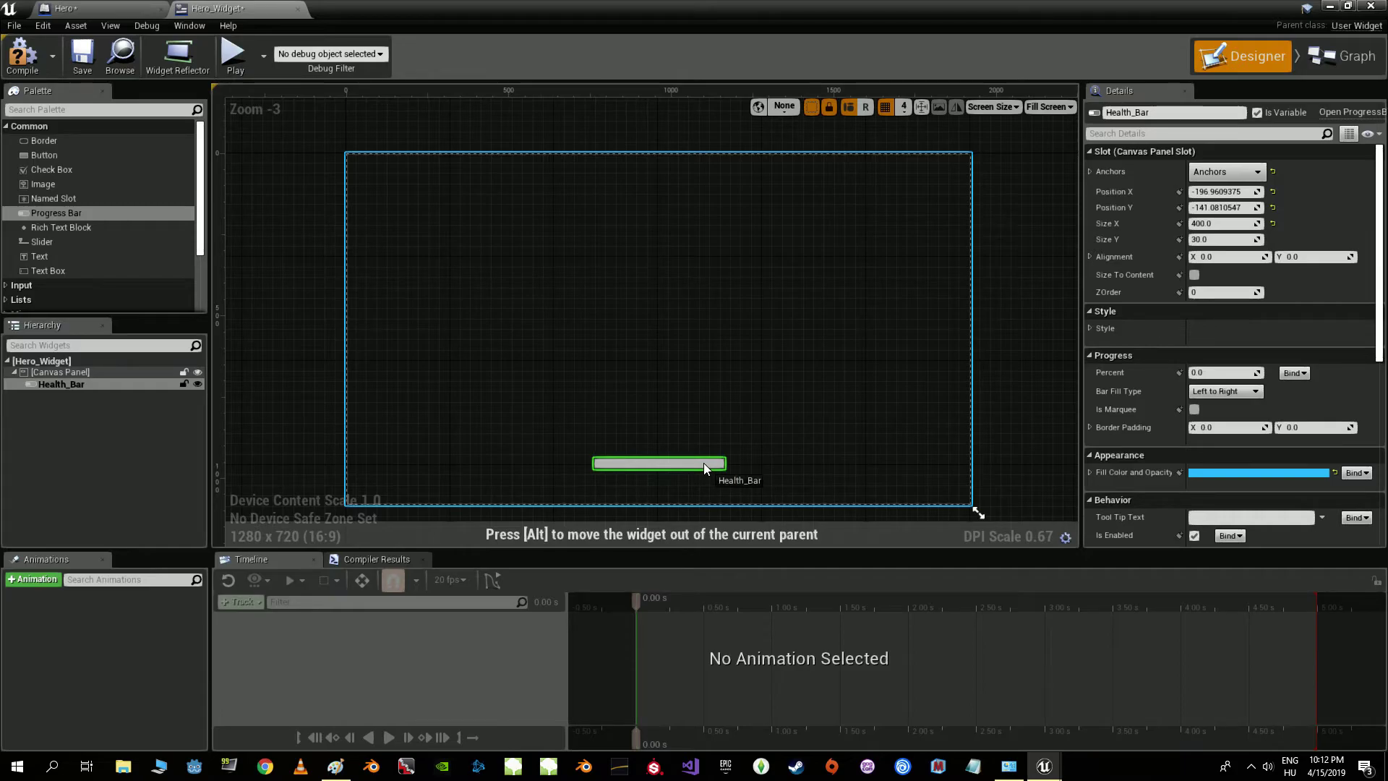
{"action": "left_click", "coordinate": [1267, 472]}
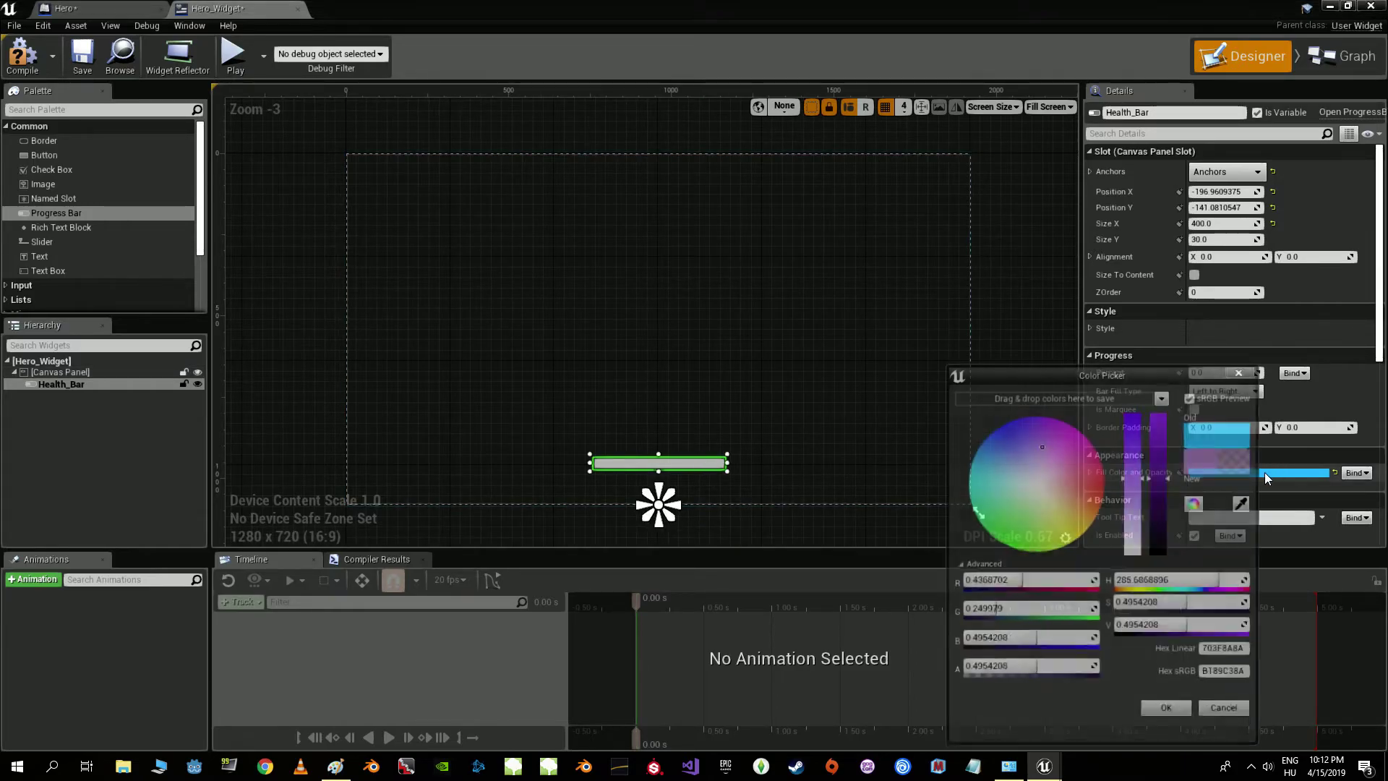
- Give Health_Bar a vivid green fill colour and set its Percent to 1.0
{"action": "left_click", "coordinate": [1013, 525]}
{"action": "left_click_drag", "start_coordinate": [1137, 470], "coordinate": [1137, 415]}
{"action": "left_click", "coordinate": [1170, 713]}
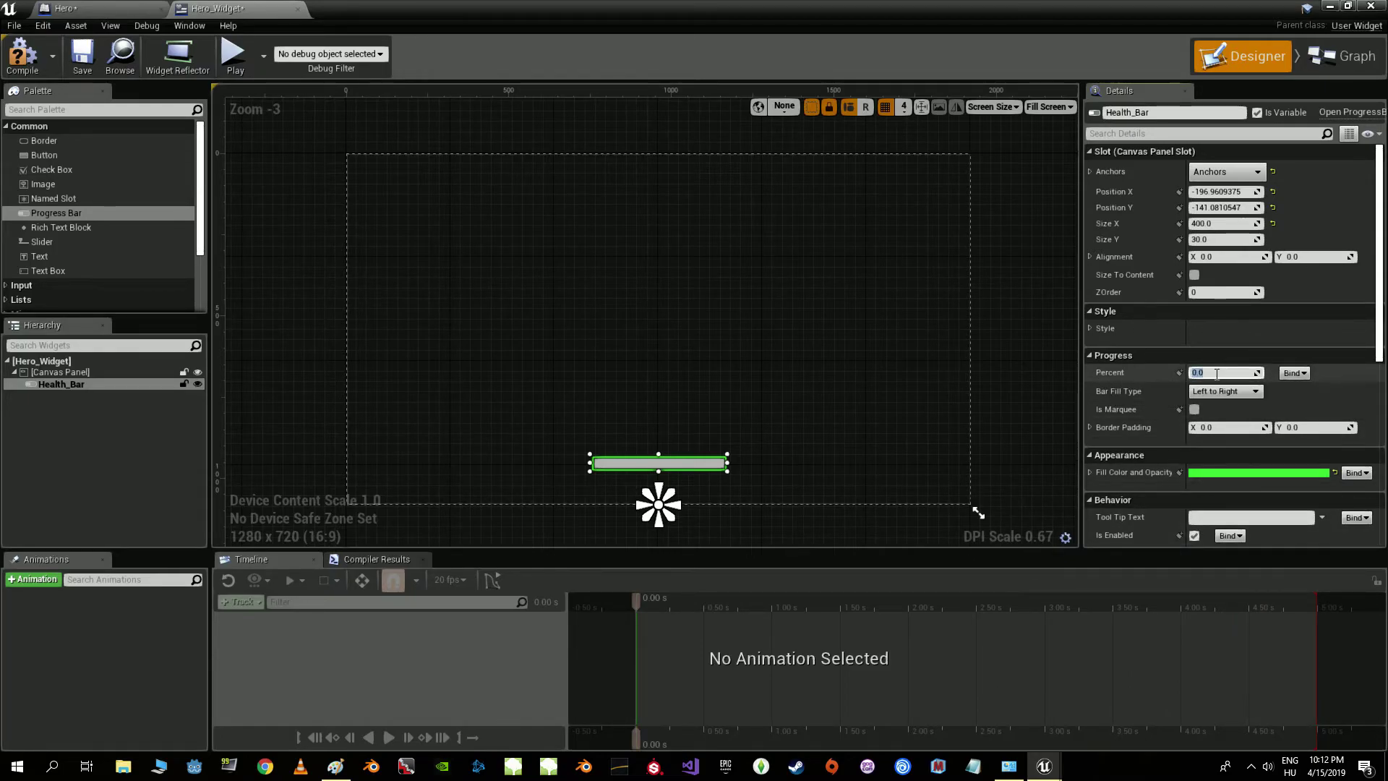
{"action": "left_click", "coordinate": [1227, 372]}
{"action": "type", "text": "1"}
{"action": "key", "text": "Return"}
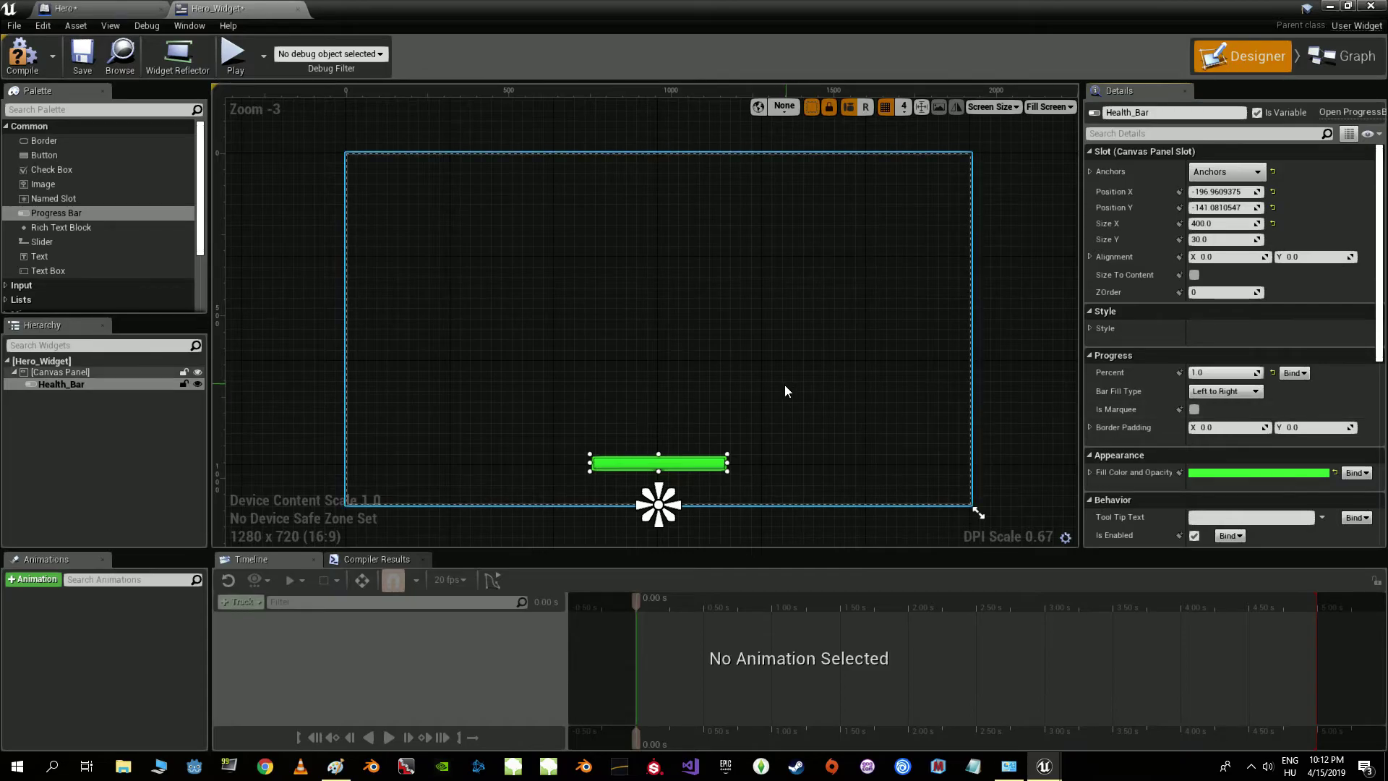
{"action": "left_click", "coordinate": [1295, 373]}
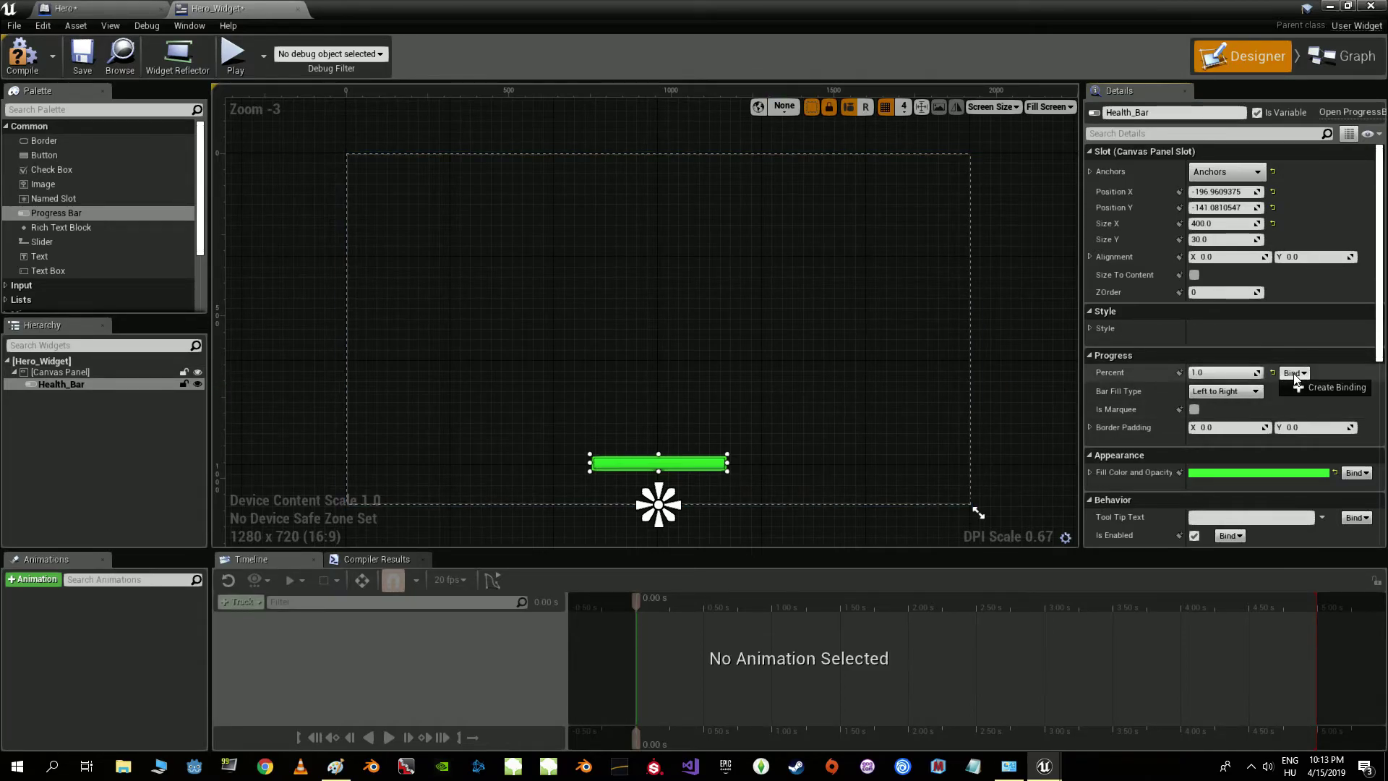
- Create the Get_Health_Bar_Percent_0 binding for Percent and reposition its function node
{"action": "left_click", "coordinate": [1320, 388]}
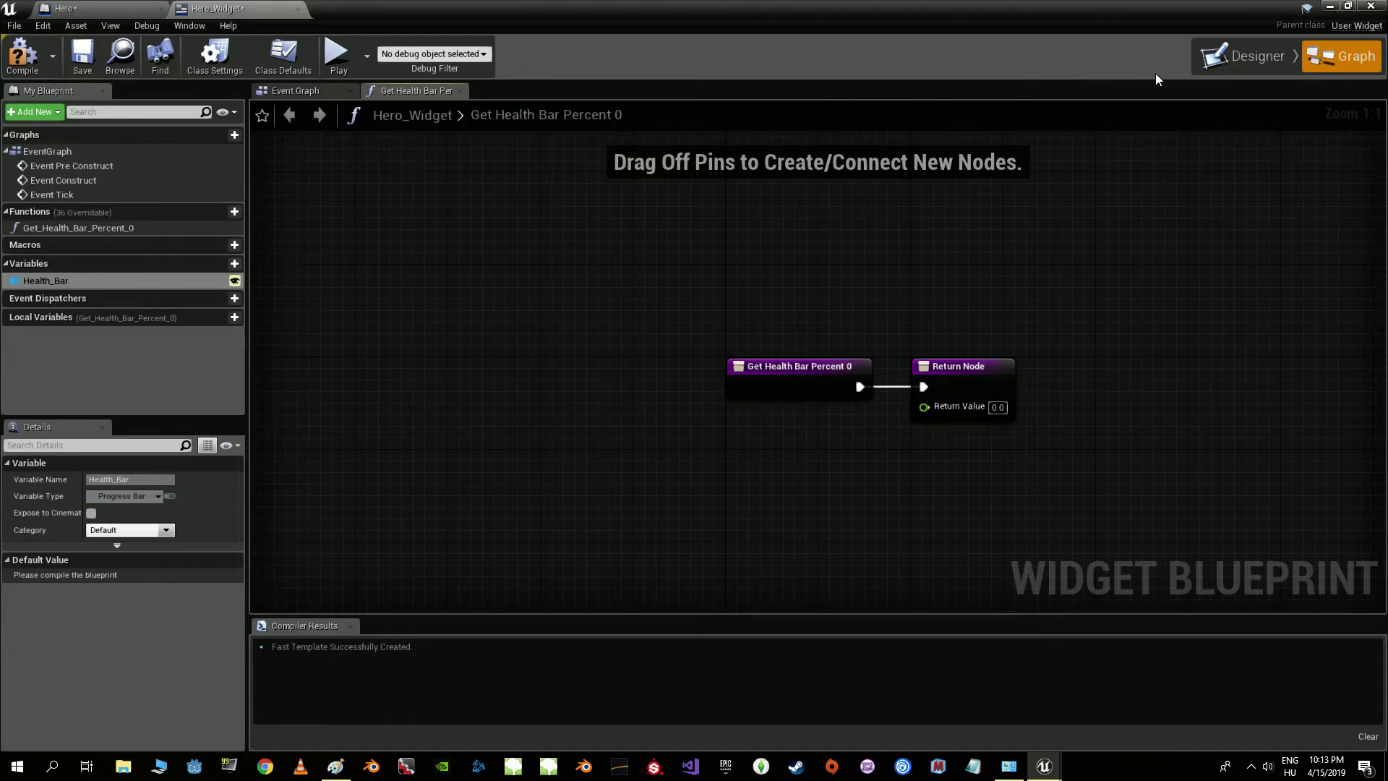
{"action": "left_click", "coordinate": [288, 93]}
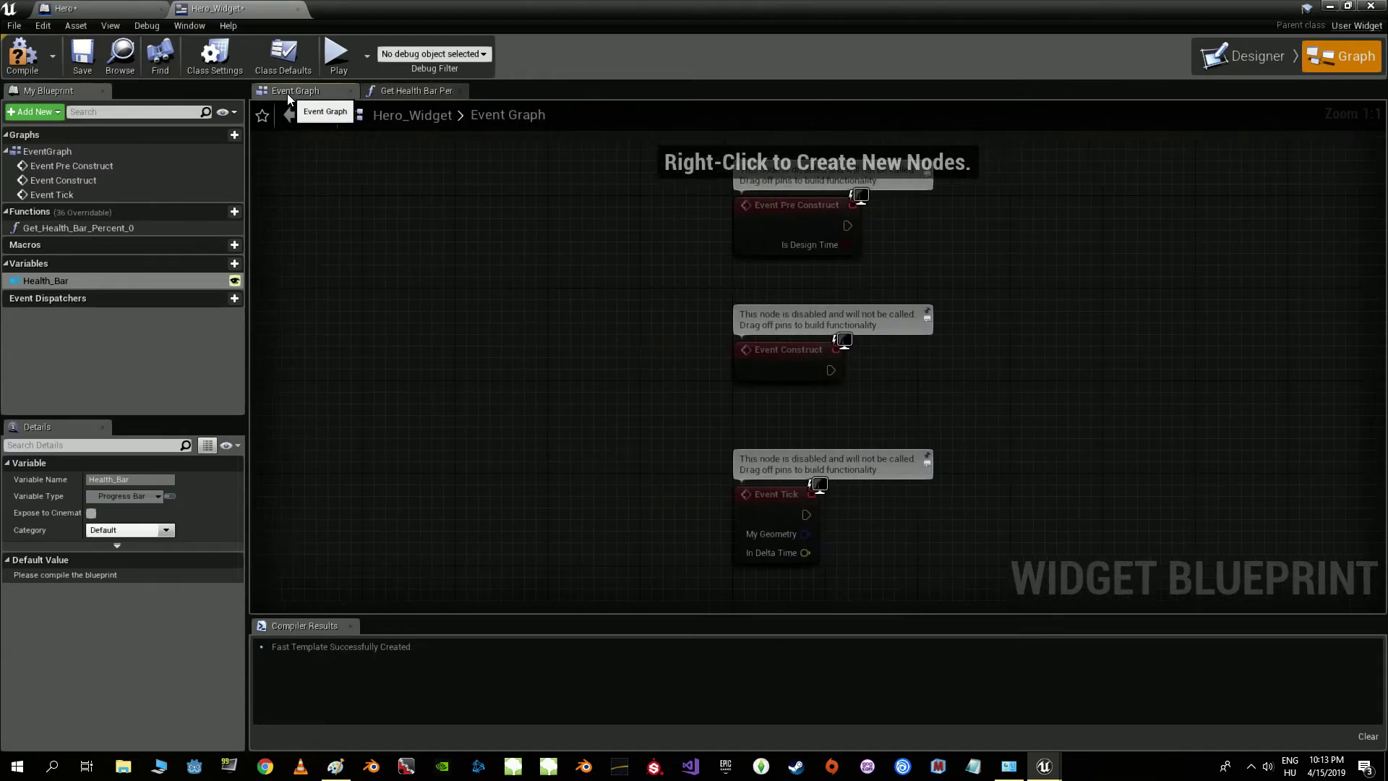
{"action": "left_click", "coordinate": [394, 90]}
{"action": "left_click", "coordinate": [1254, 58]}
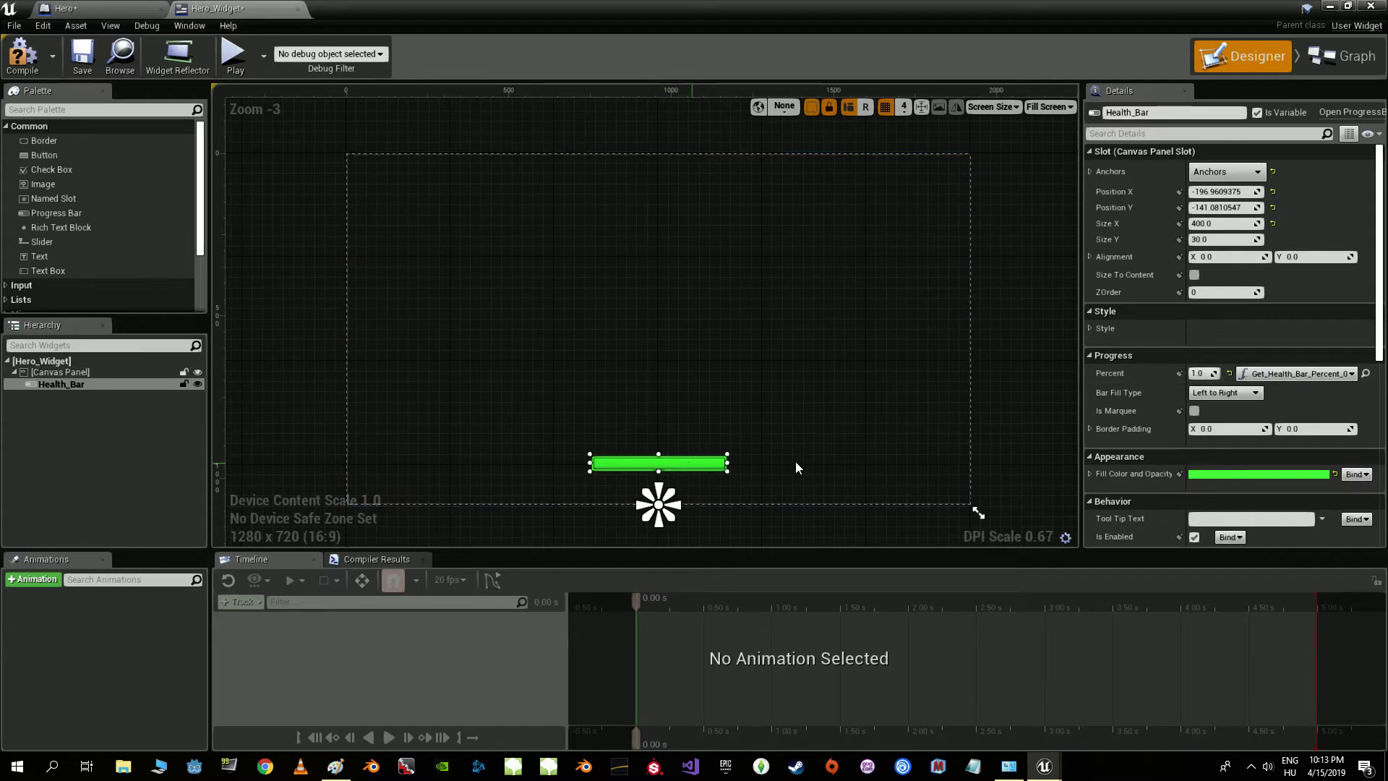
{"action": "left_click", "coordinate": [1344, 55]}
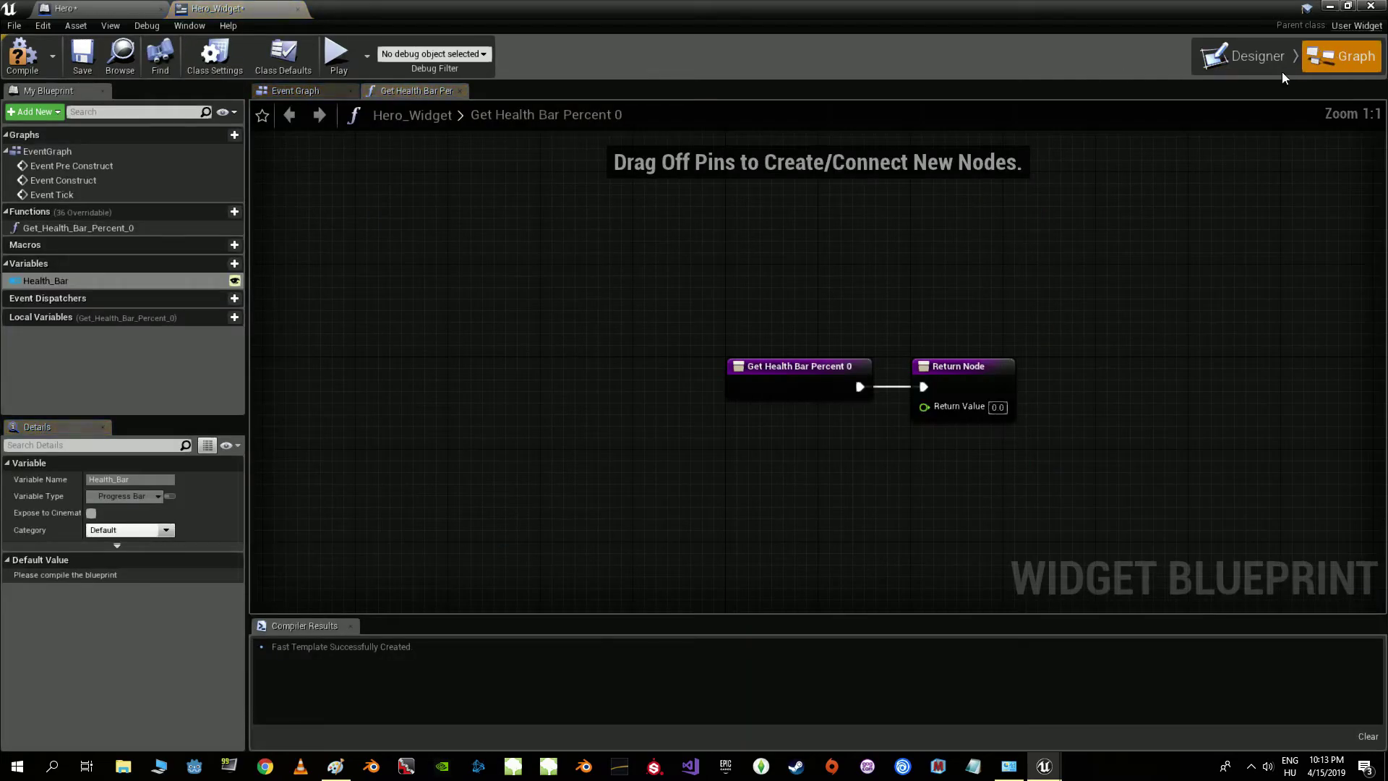
{"action": "left_click_drag", "start_coordinate": [785, 366], "coordinate": [564, 366]}
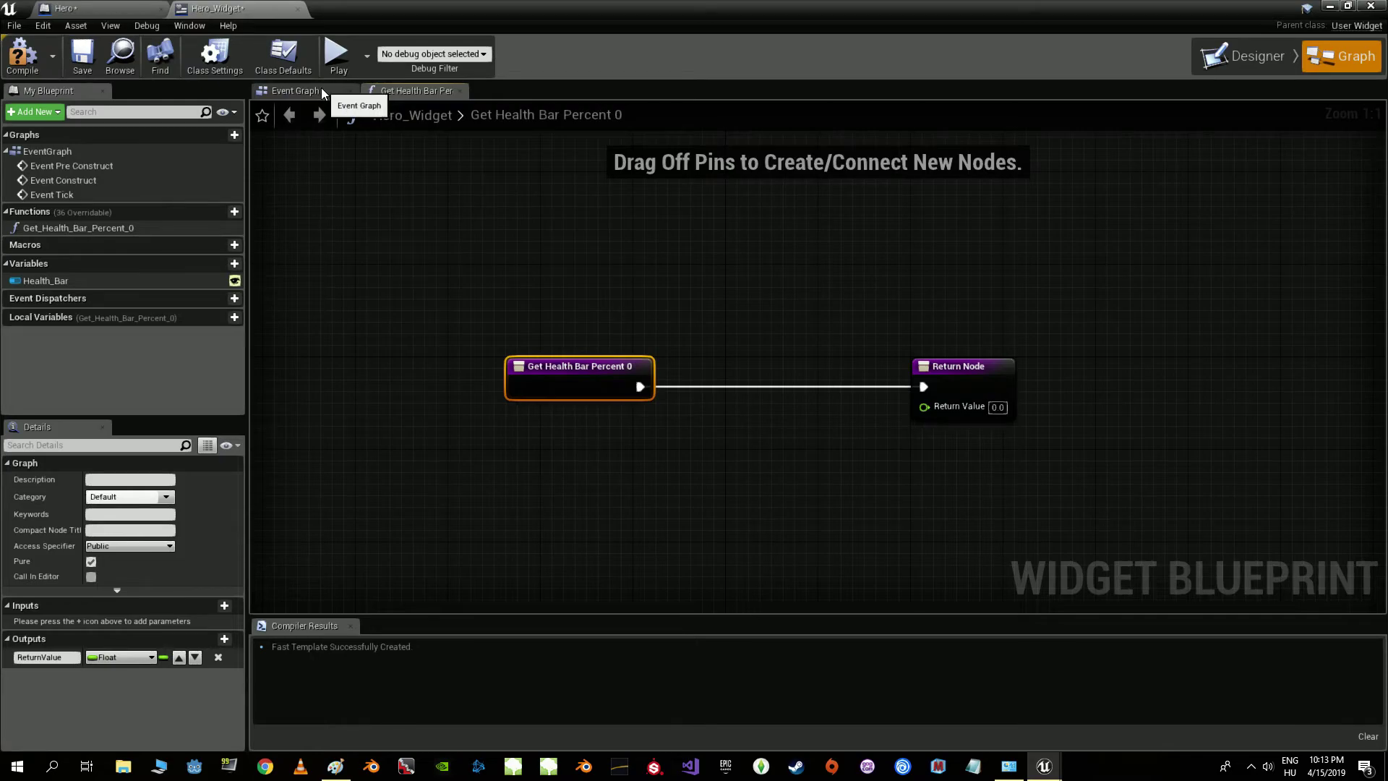
- Compile Hero_Widget and minimise its editor to get back to the NewMap level editor
{"action": "left_click", "coordinate": [323, 93]}
{"action": "key", "text": "F7"}
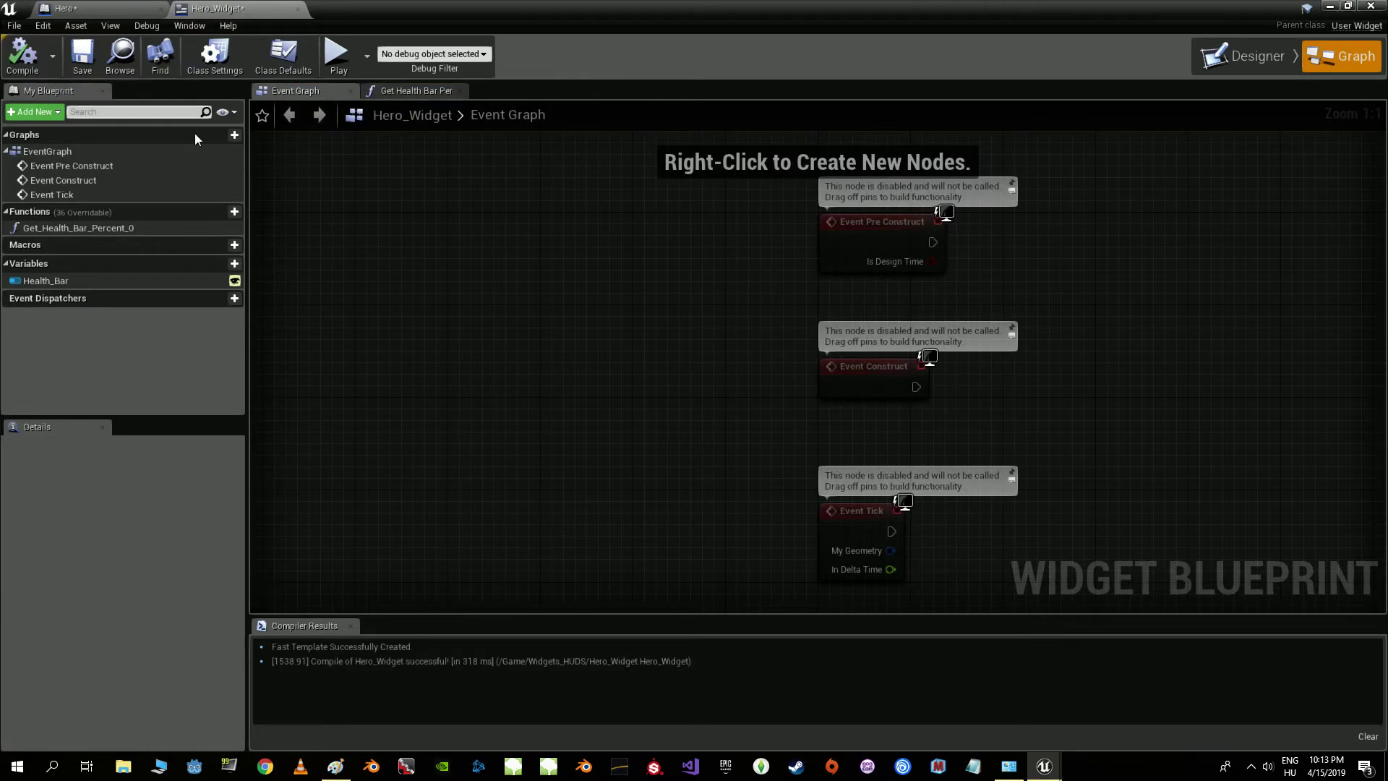
{"action": "right_click_drag", "start_coordinate": [1036, 323], "coordinate": [738, 320]}
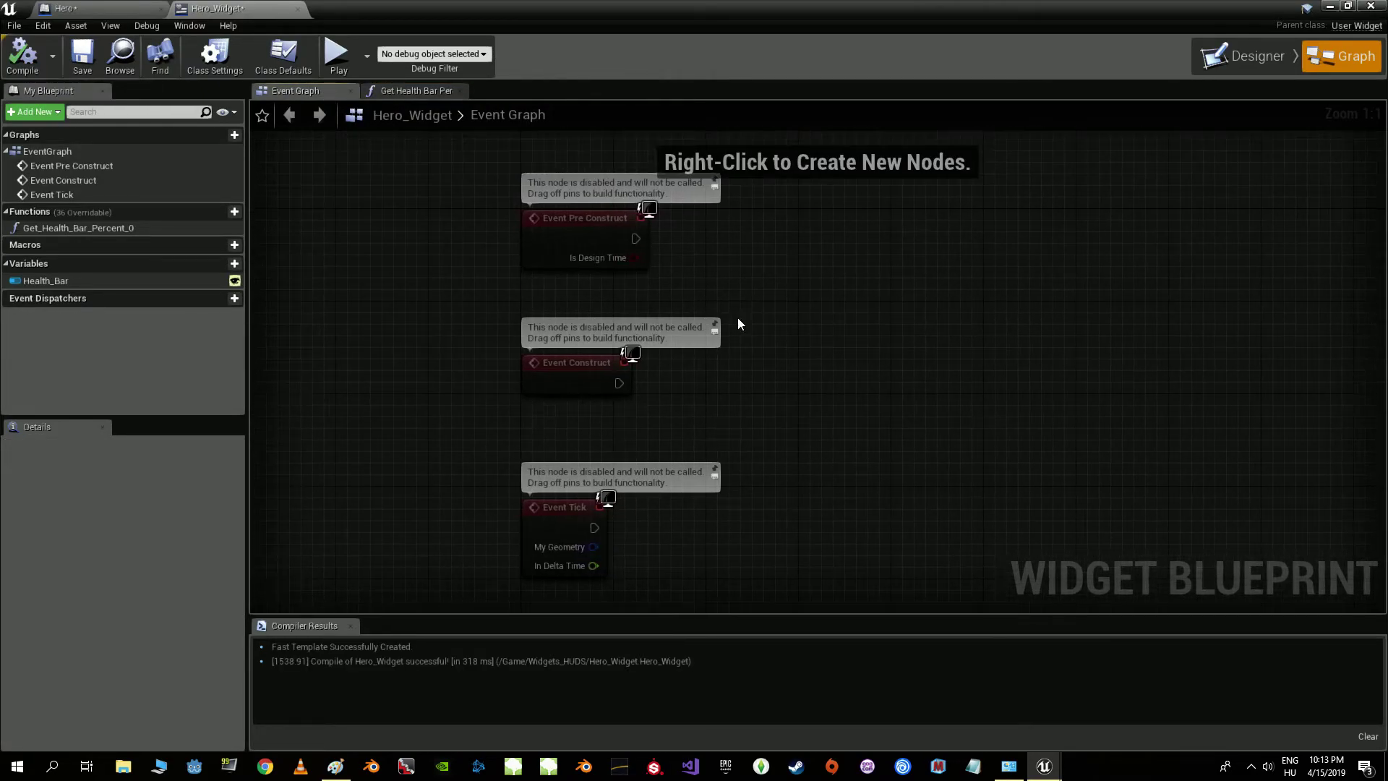
{"action": "left_click", "coordinate": [410, 92]}
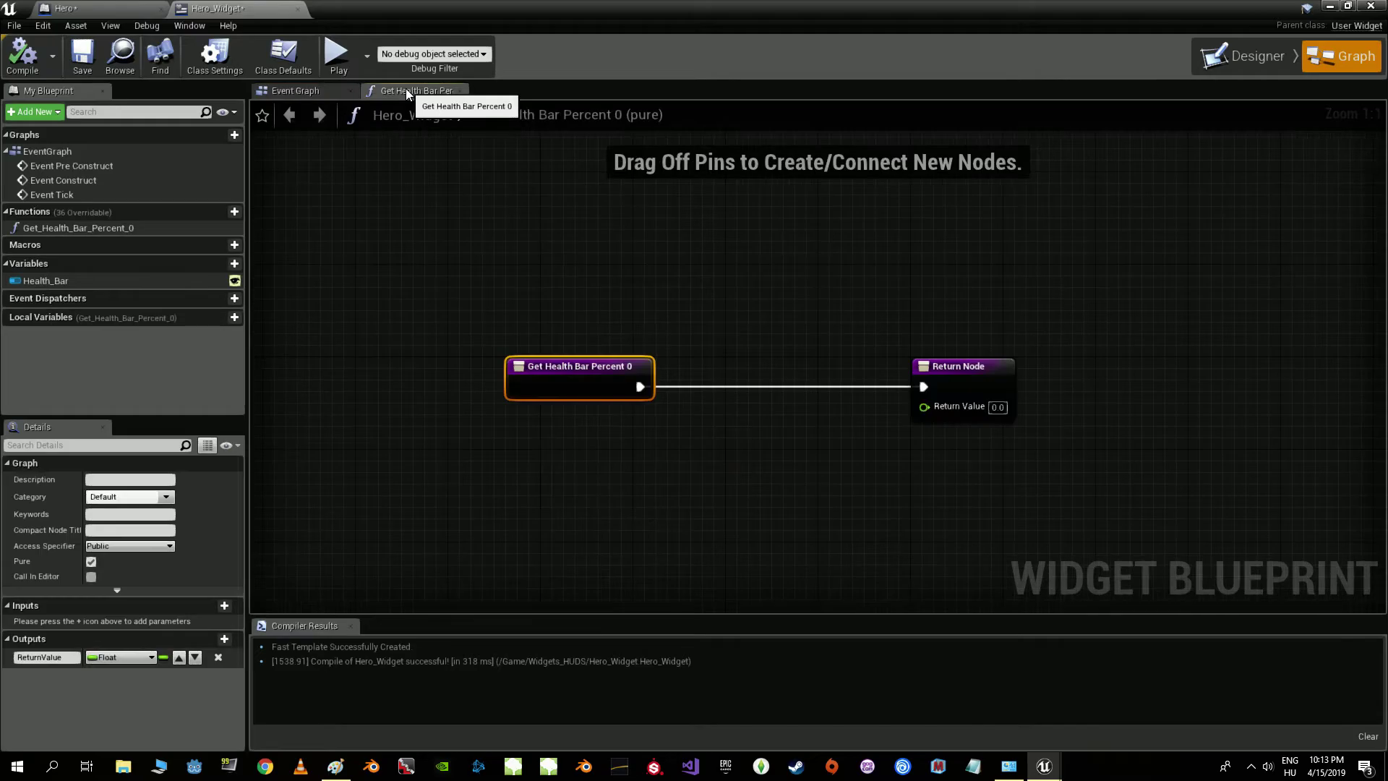
{"action": "left_click", "coordinate": [1332, 6]}
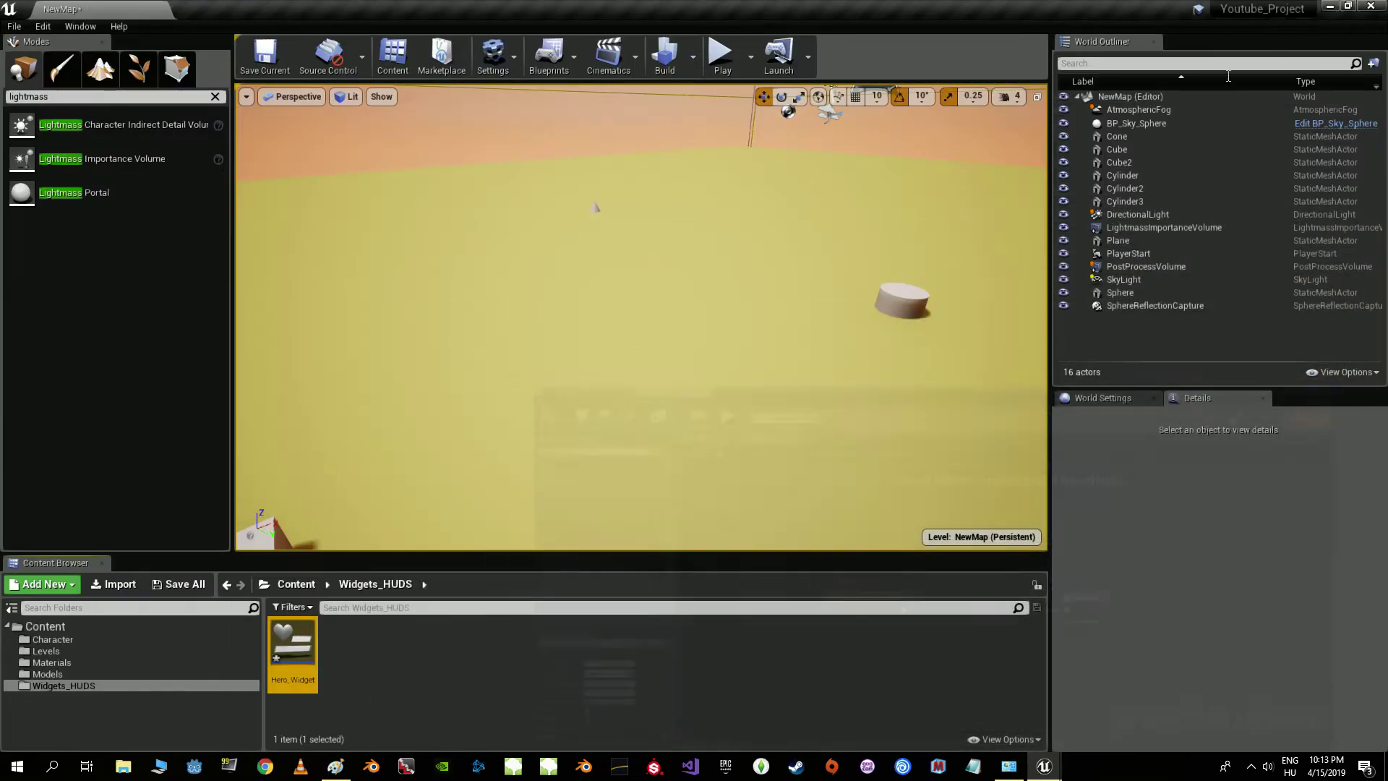
- Open the Hero blueprint from the Character folder
{"action": "left_click", "coordinate": [112, 639]}
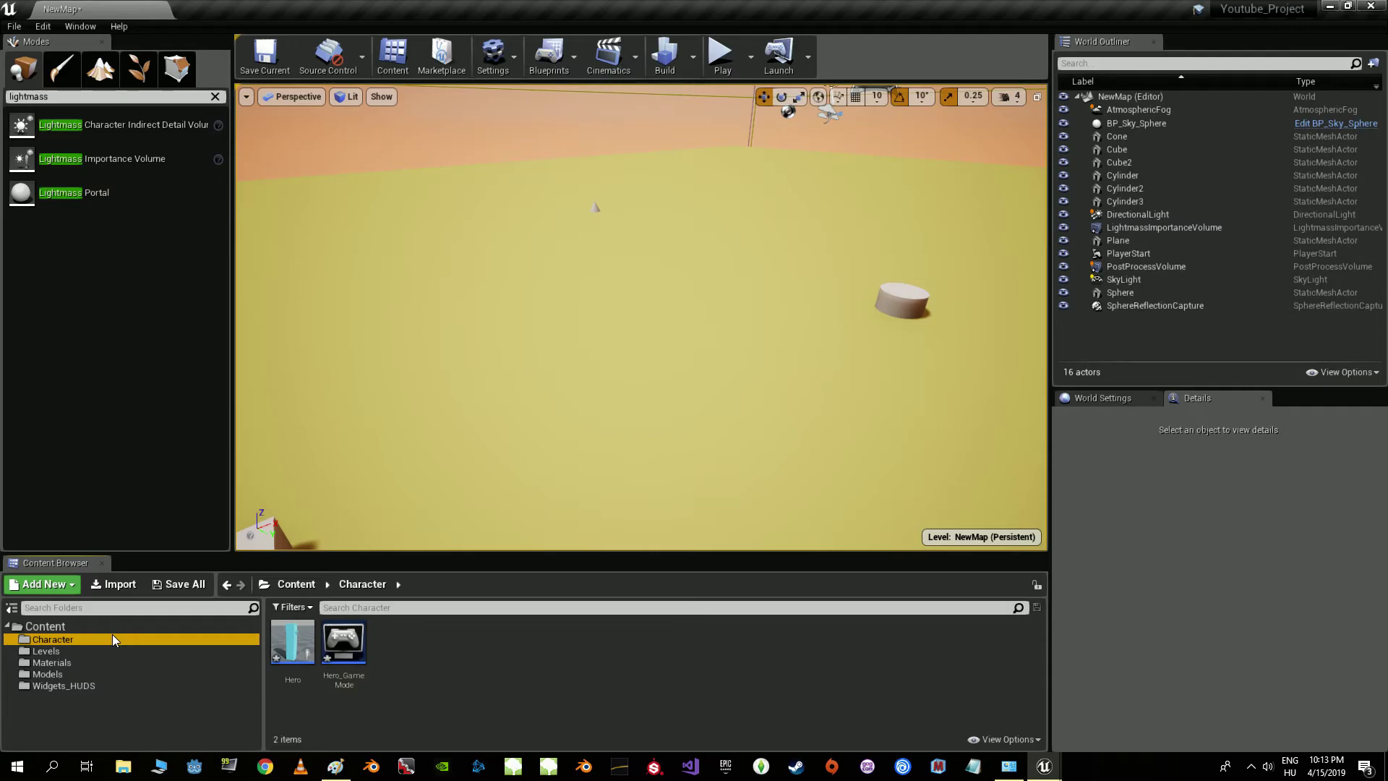
{"action": "double_click", "coordinate": [299, 639]}
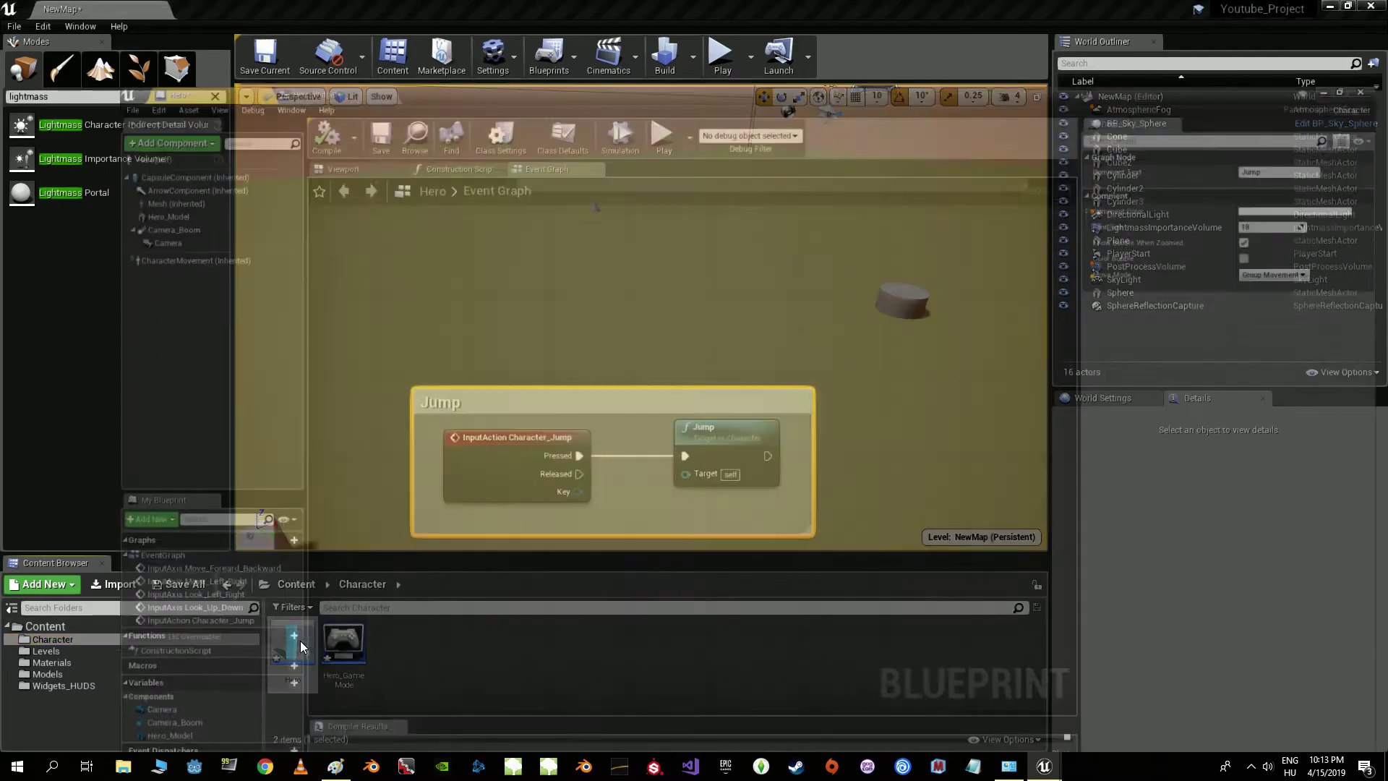
{"action": "right_click_drag", "start_coordinate": [356, 538], "coordinate": [474, 506]}
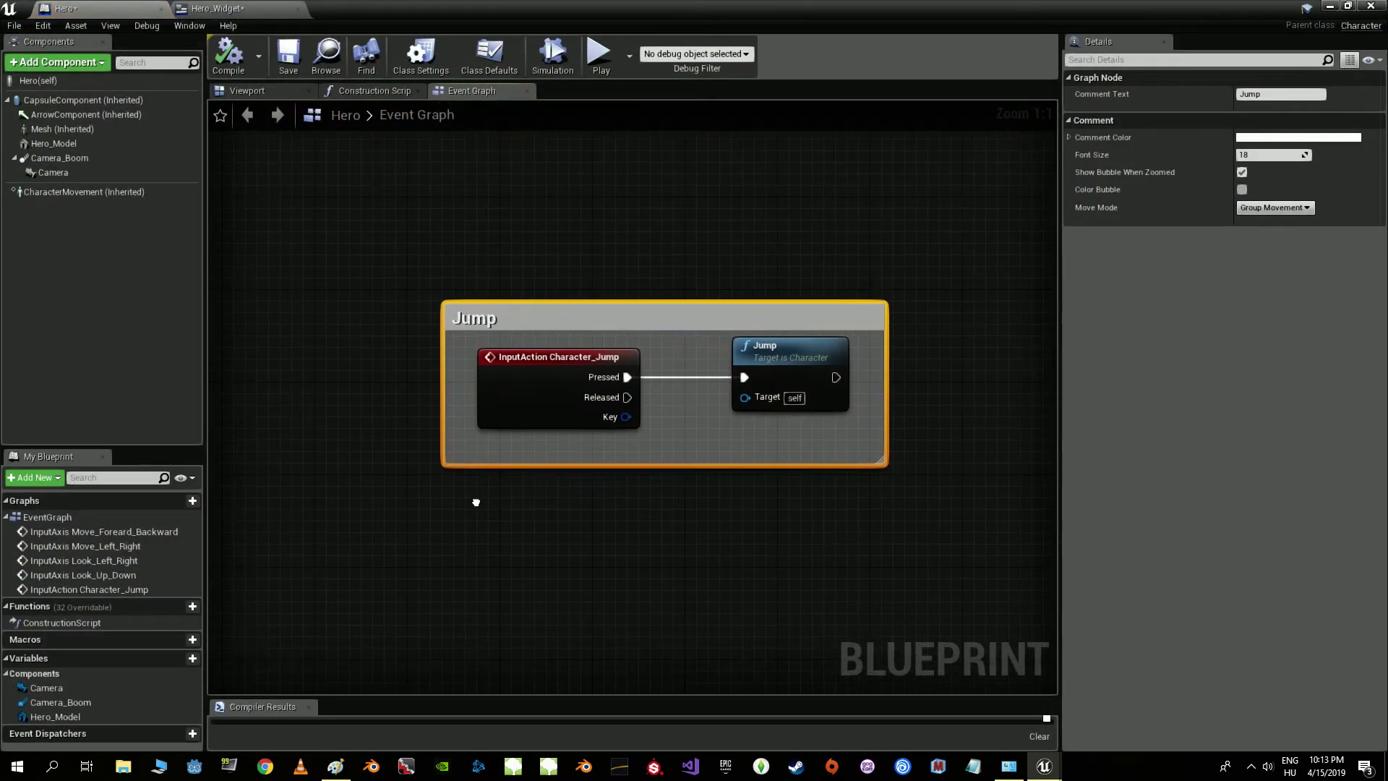
- Add a Float variable HP to Hero with a default value of 100
{"action": "left_click", "coordinate": [171, 656]}
{"action": "type", "text": "HP"}
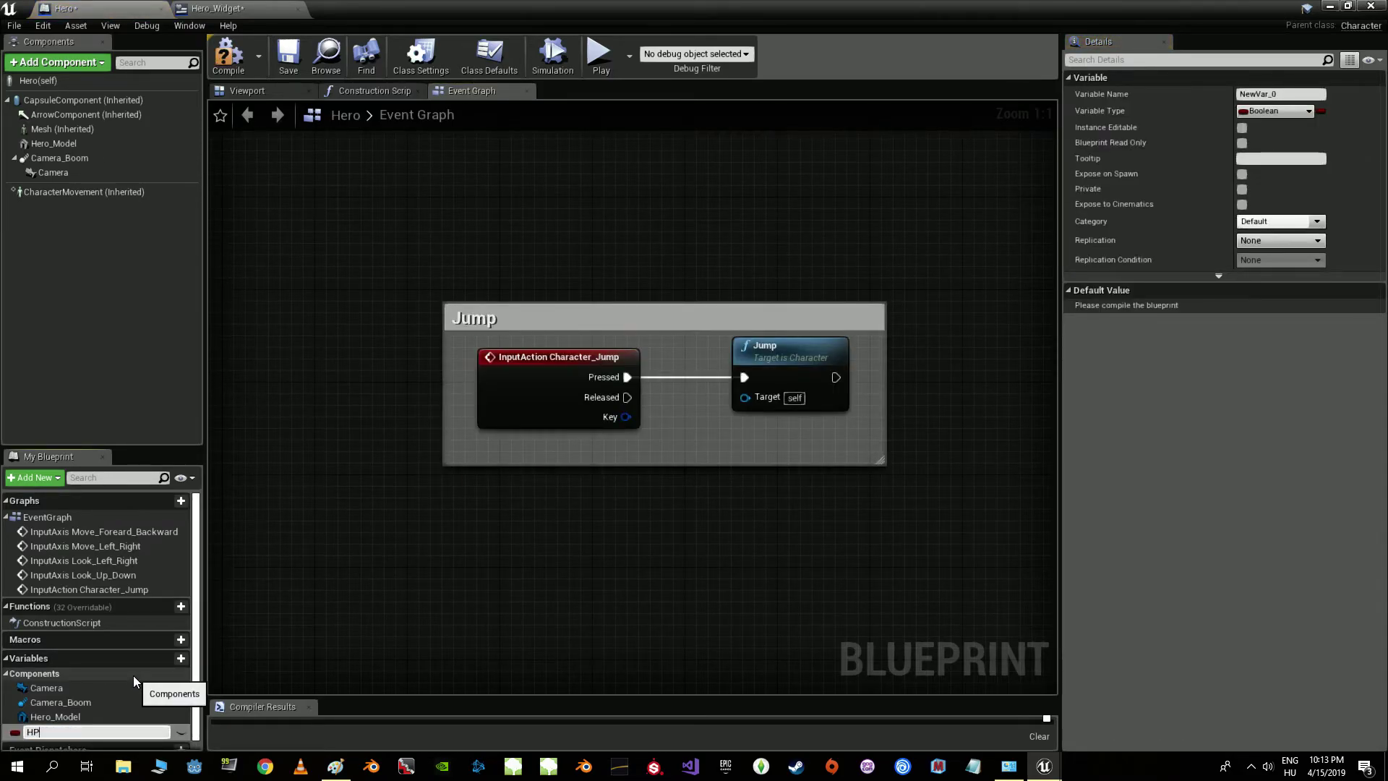
{"action": "key", "text": "Return"}
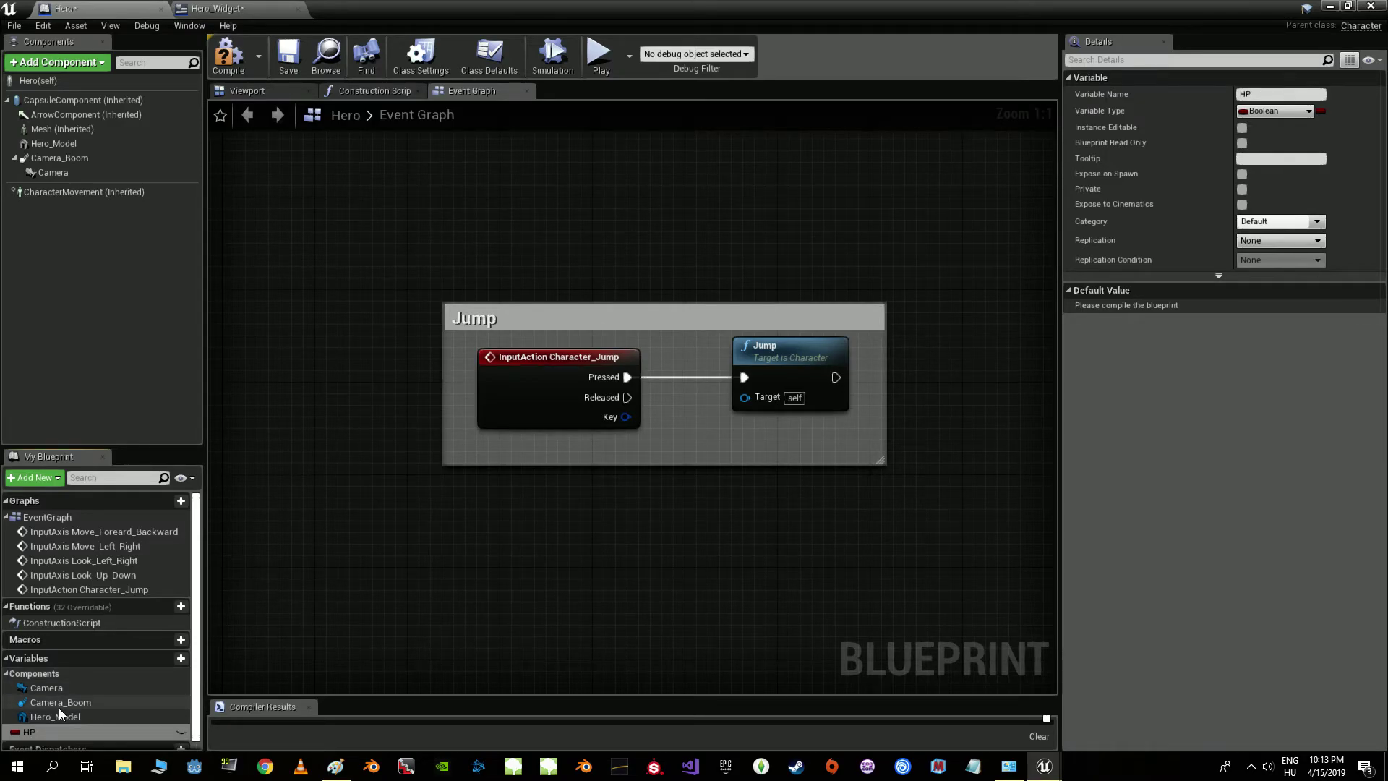
{"action": "left_click", "coordinate": [32, 732]}
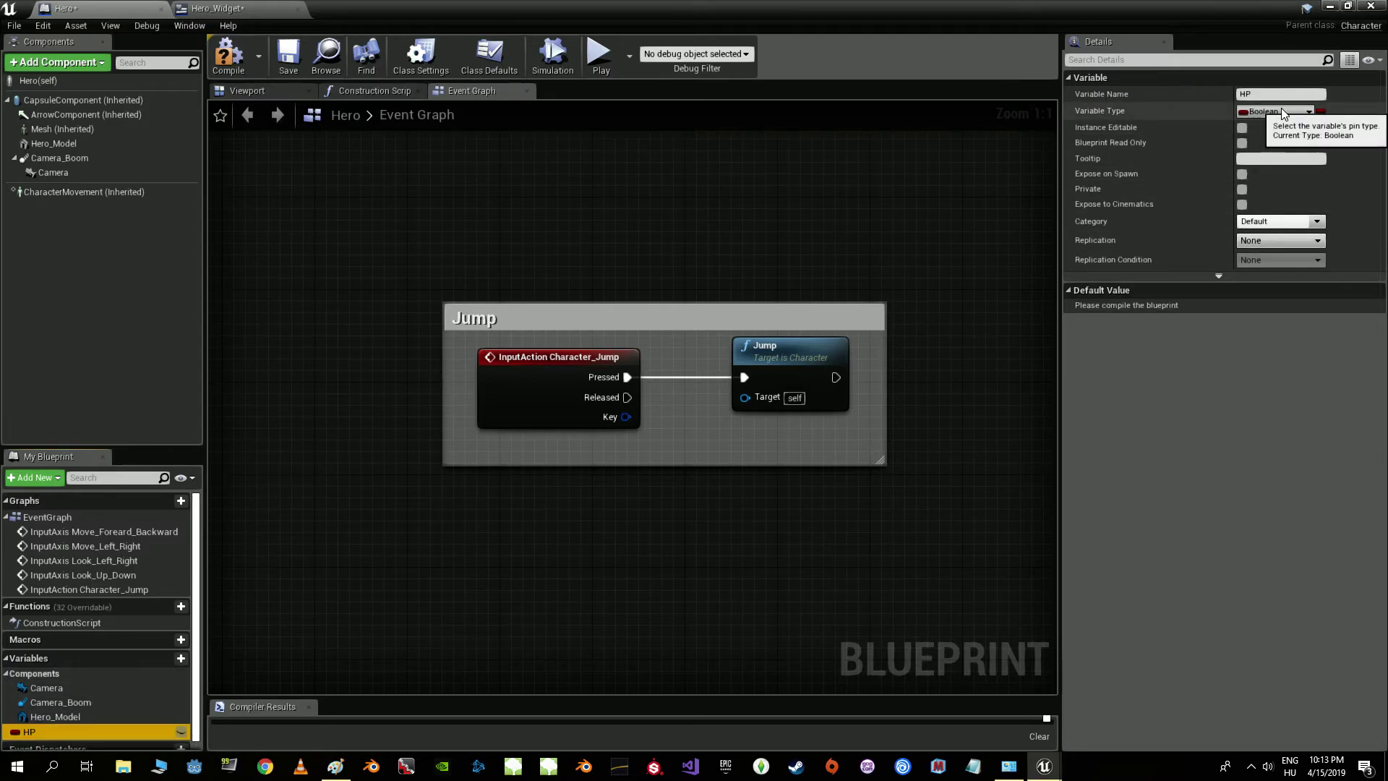
{"action": "left_click", "coordinate": [1275, 111]}
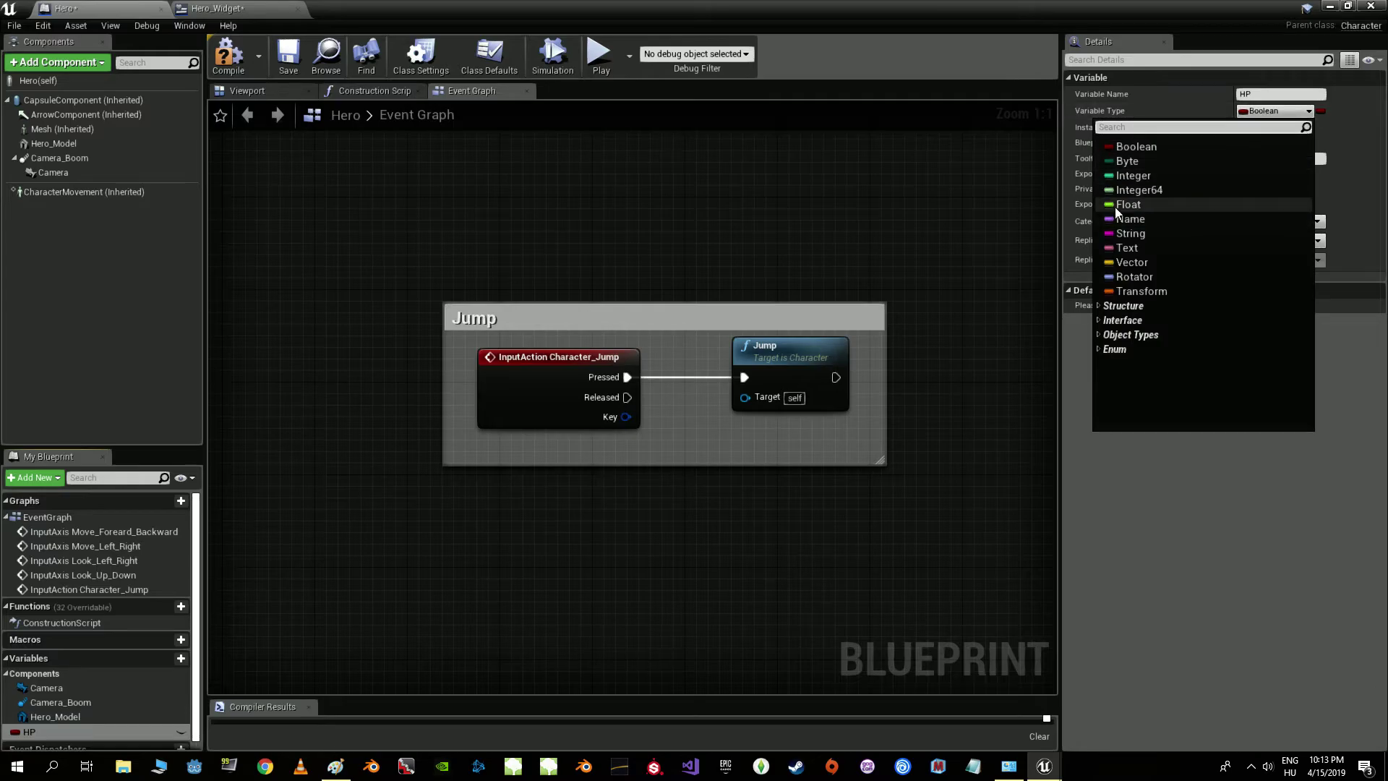
{"action": "left_click", "coordinate": [1129, 205]}
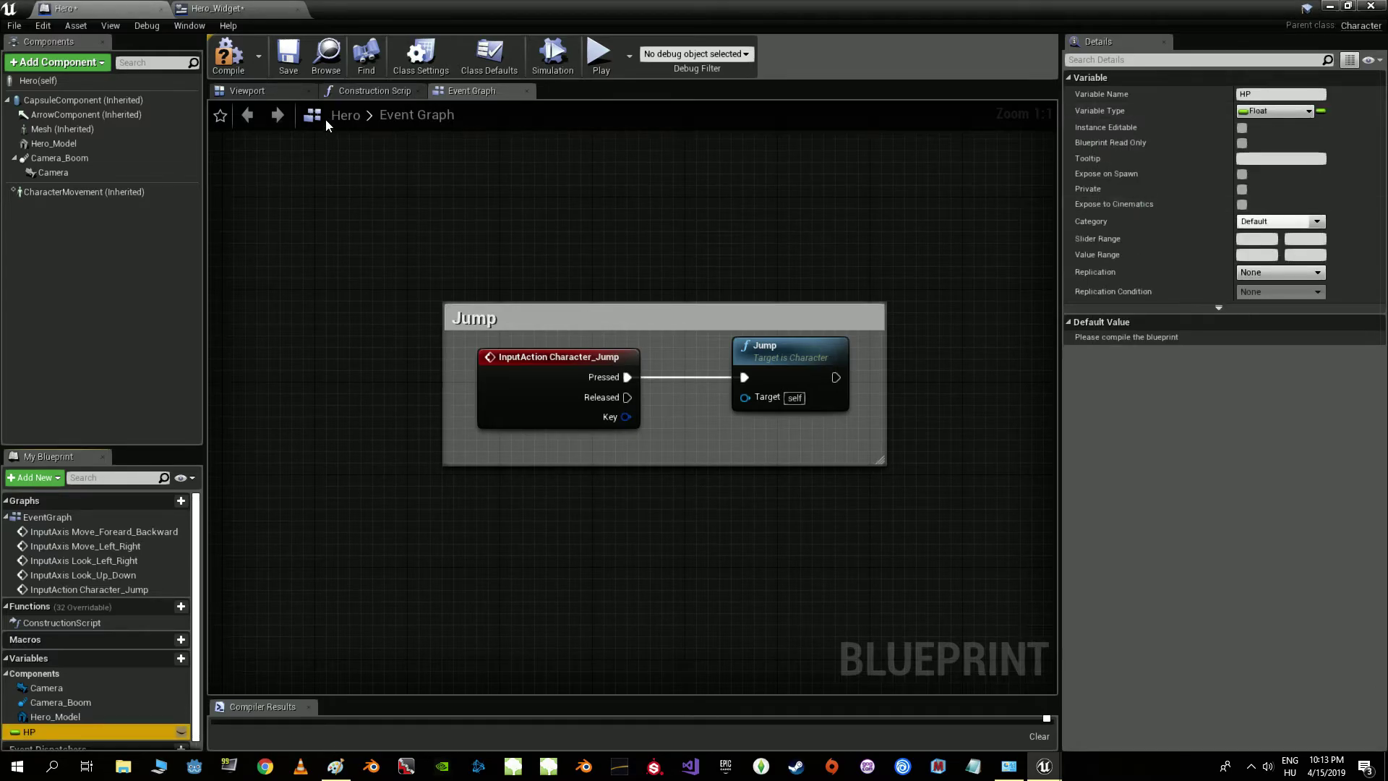
{"action": "left_click", "coordinate": [228, 56]}
{"action": "left_click", "coordinate": [1261, 339]}
{"action": "type", "text": "100"}
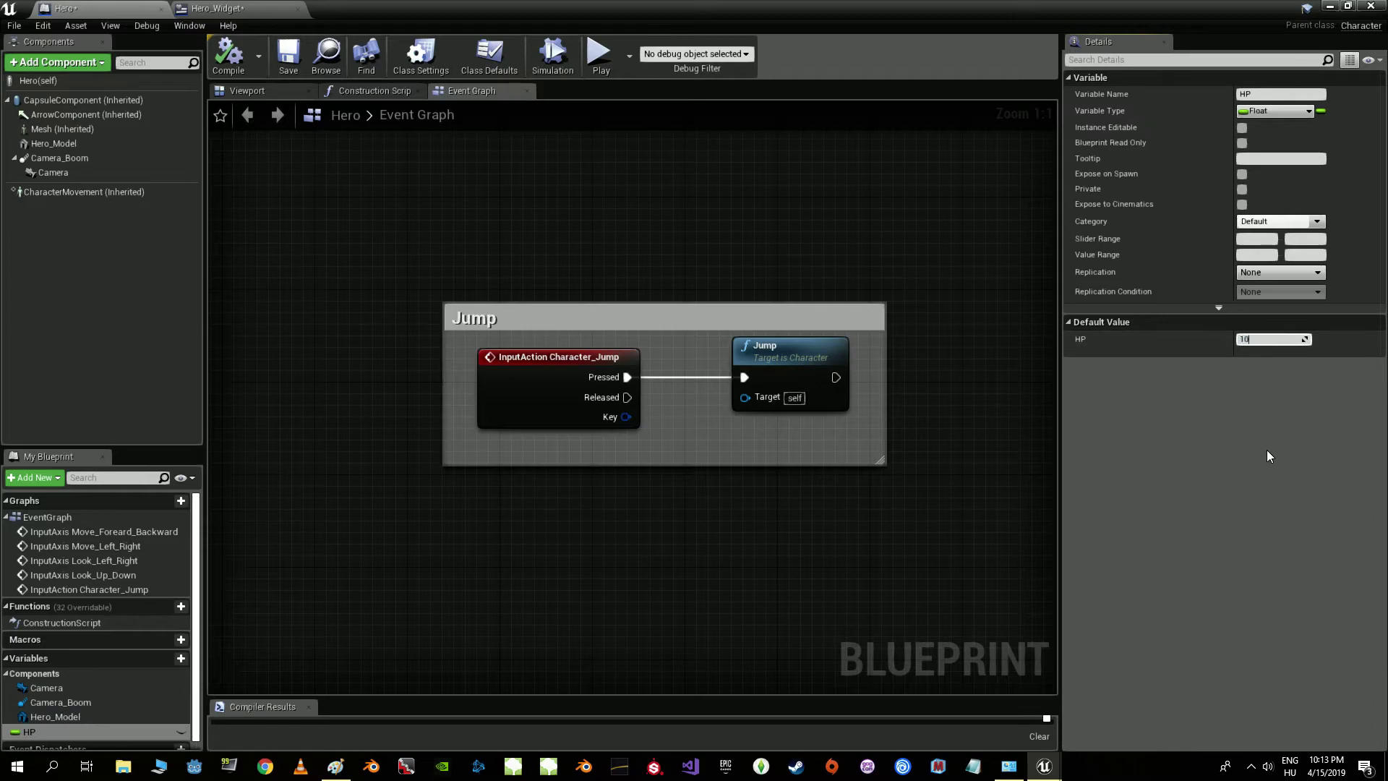
{"action": "key", "text": "Return"}
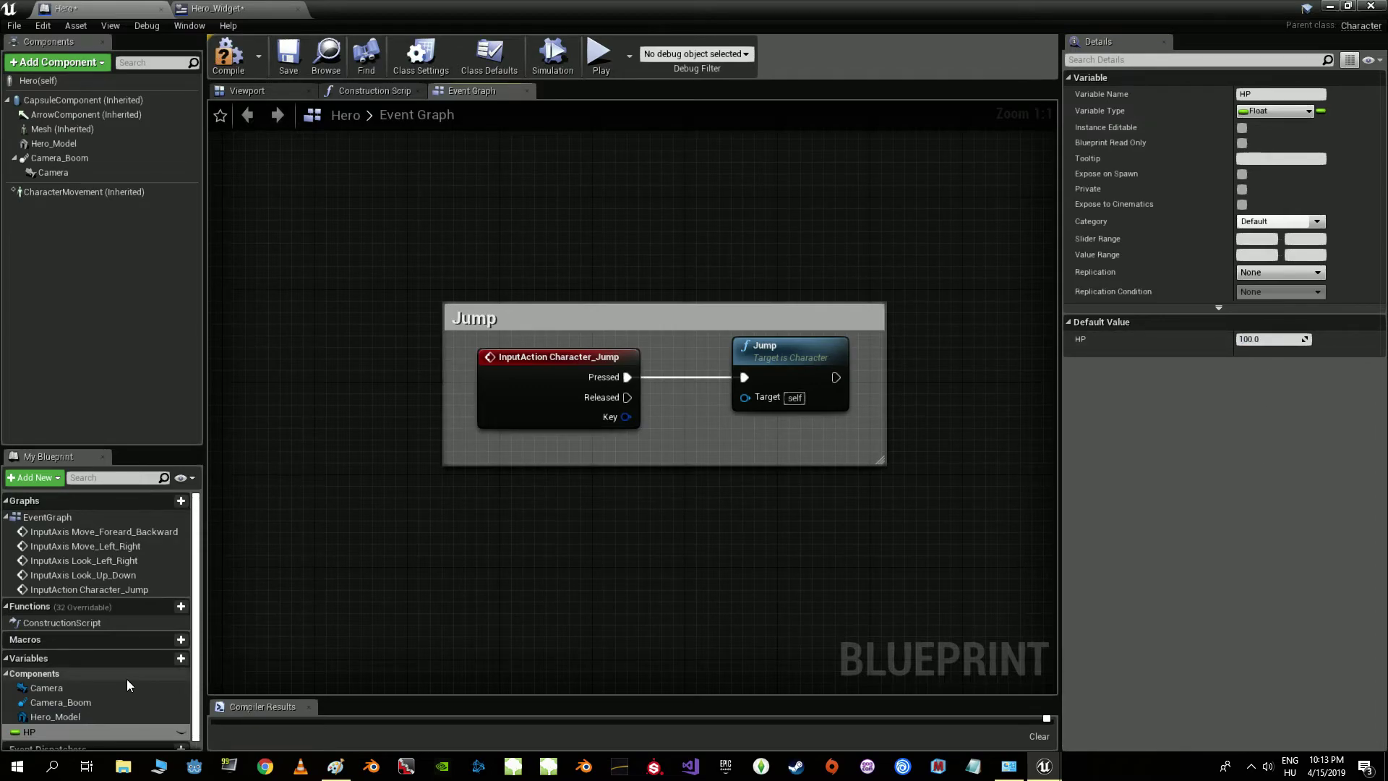
- Add a Max_HP variable defaulting to 100, recompile Hero, and return to Hero_Widget
{"action": "left_click", "coordinate": [171, 658]}
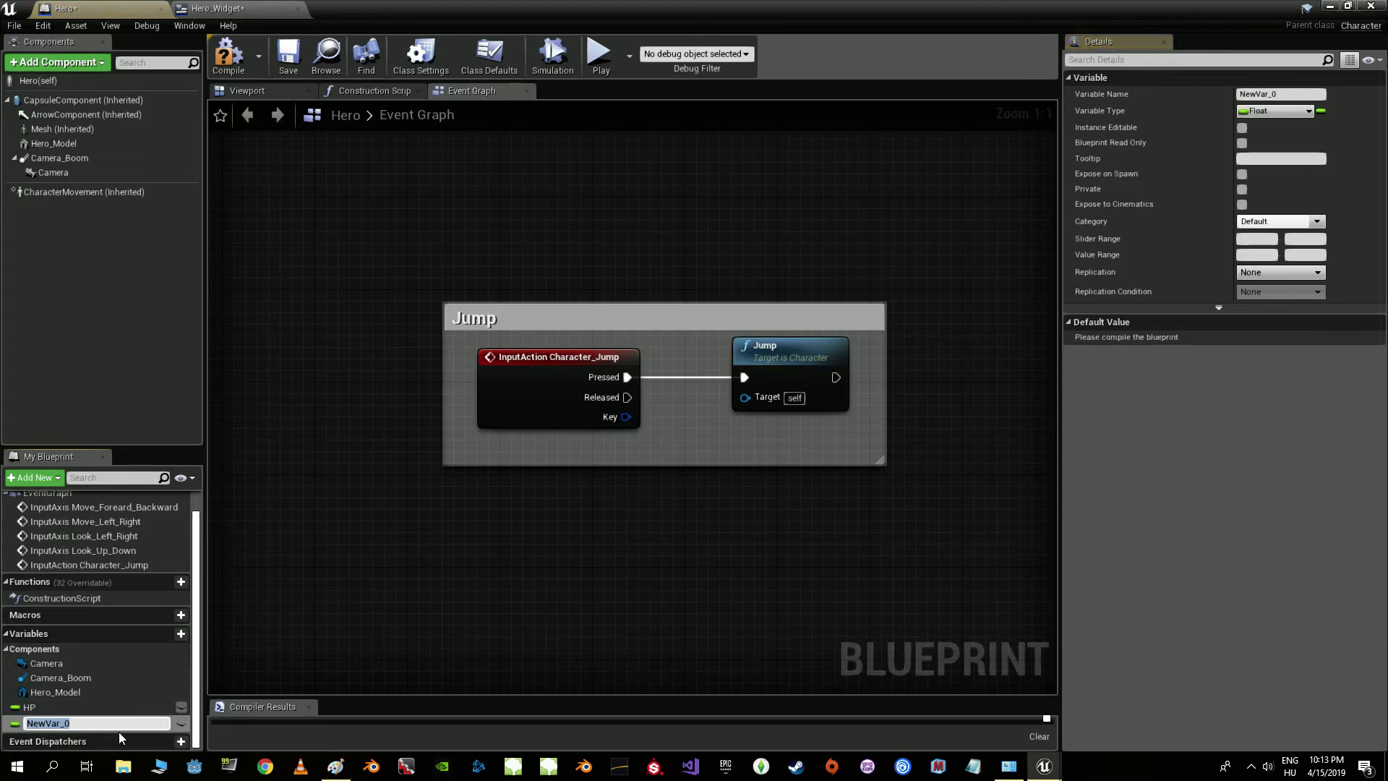
{"action": "type", "text": "Max_HP"}
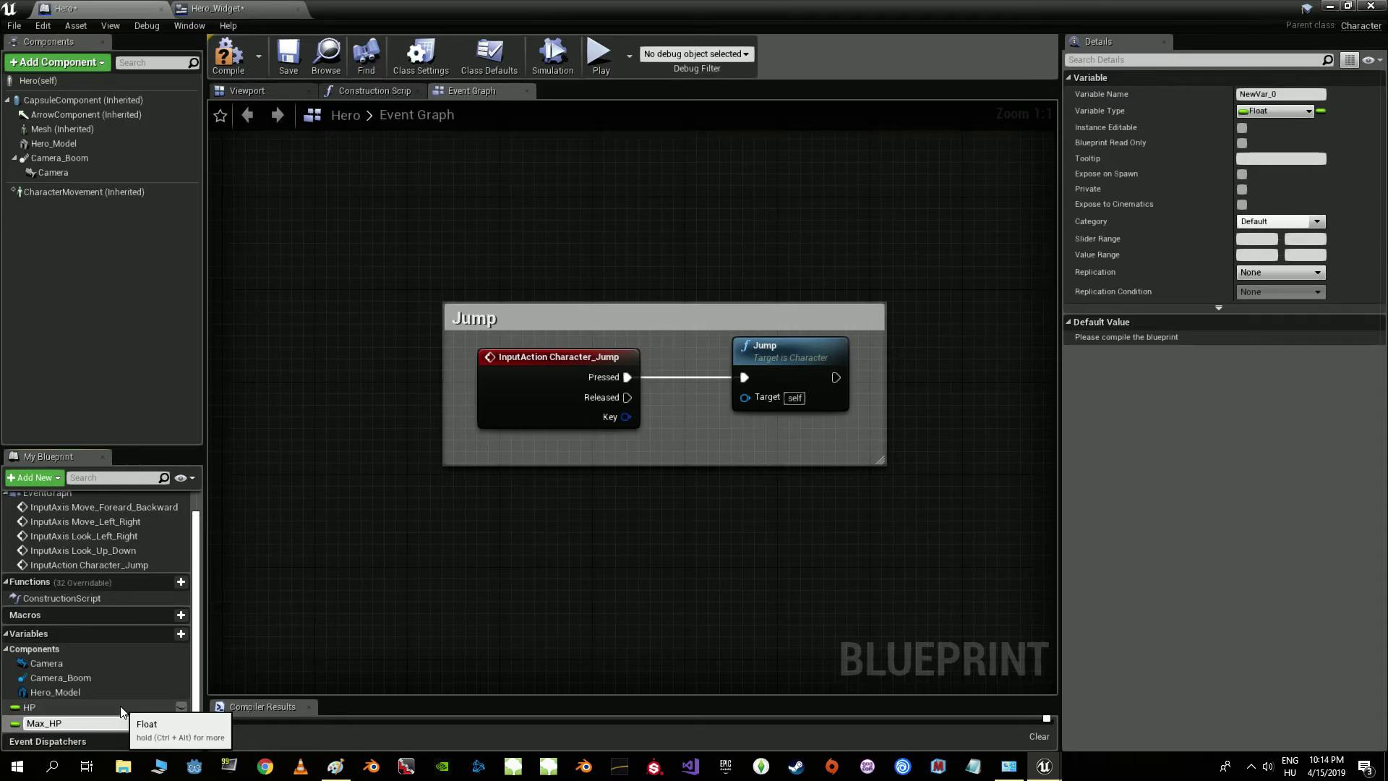
{"action": "key", "text": "Return"}
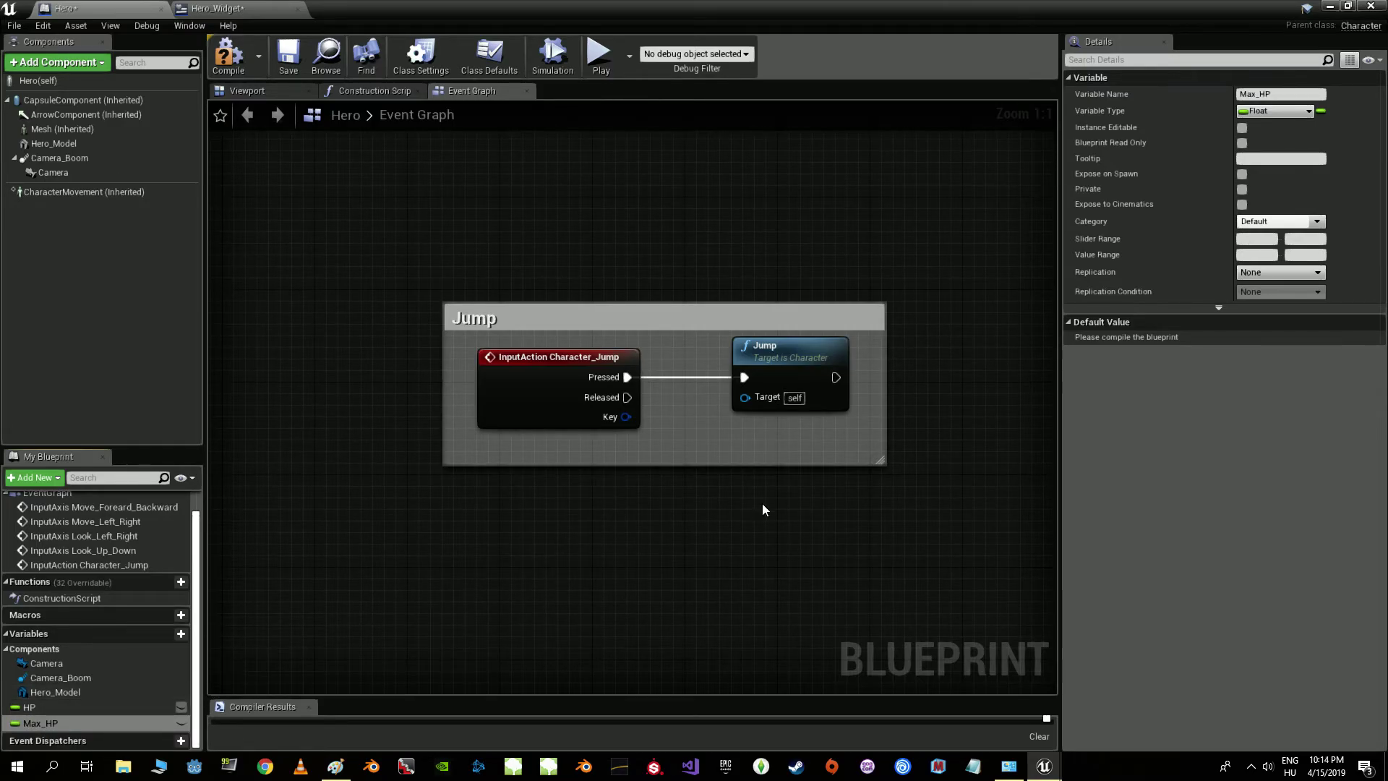
{"action": "left_click", "coordinate": [228, 58]}
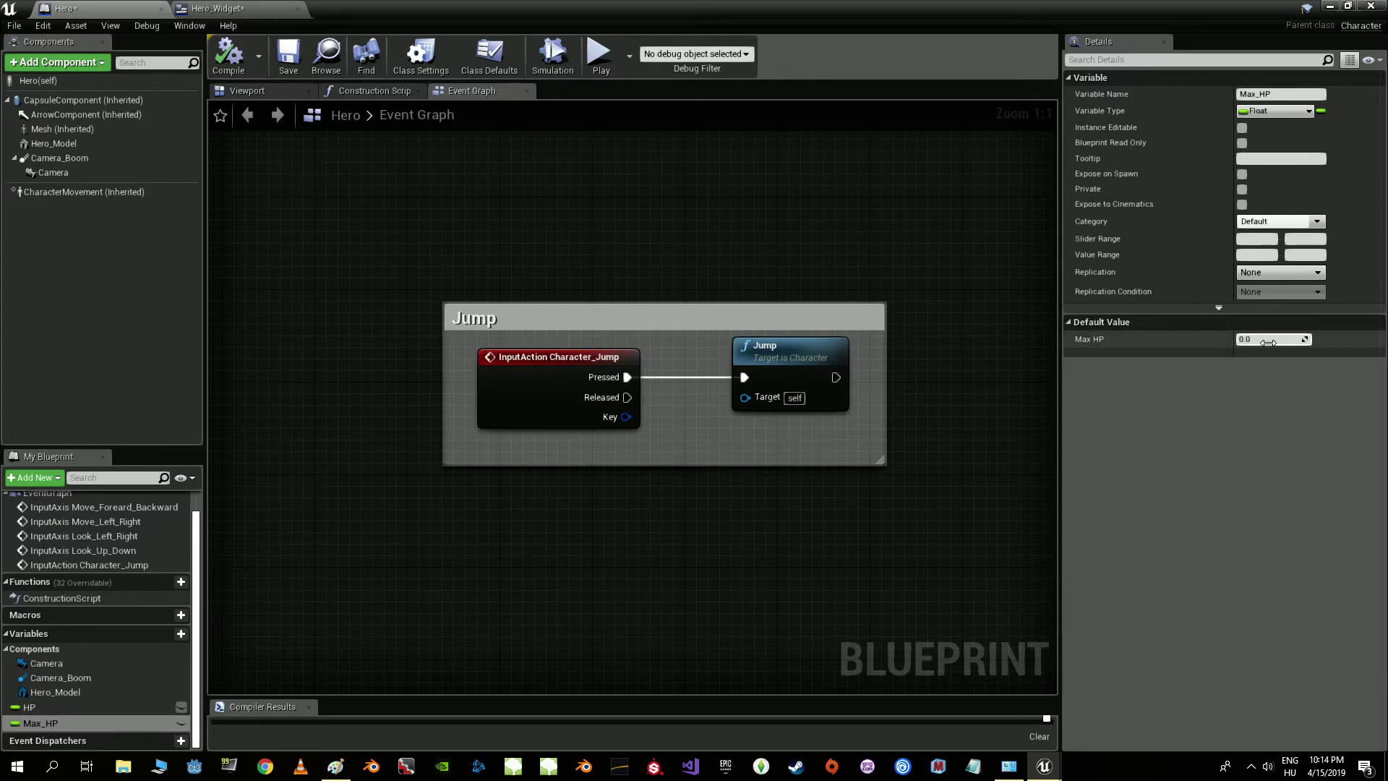
{"action": "type", "text": "1"}
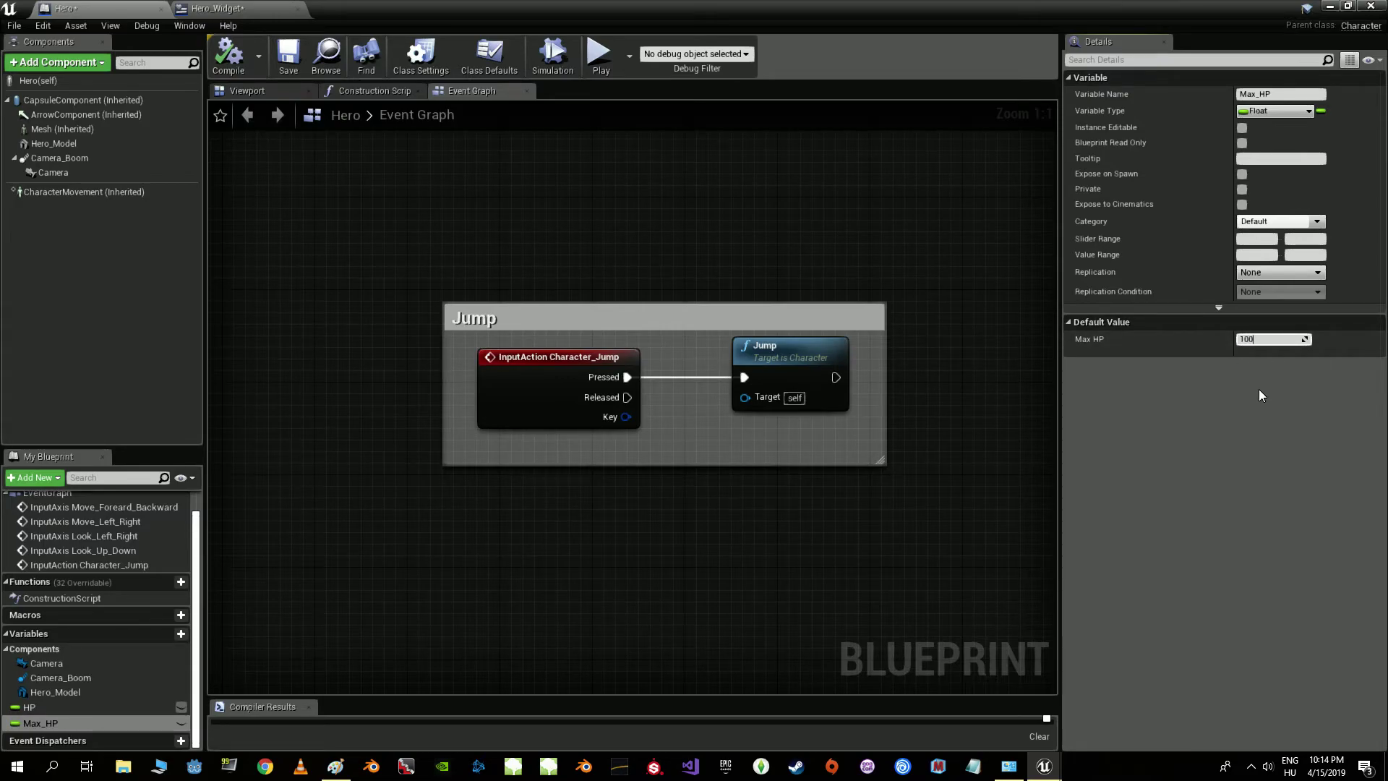
{"action": "key", "text": "Return"}
{"action": "left_click", "coordinate": [398, 355]}
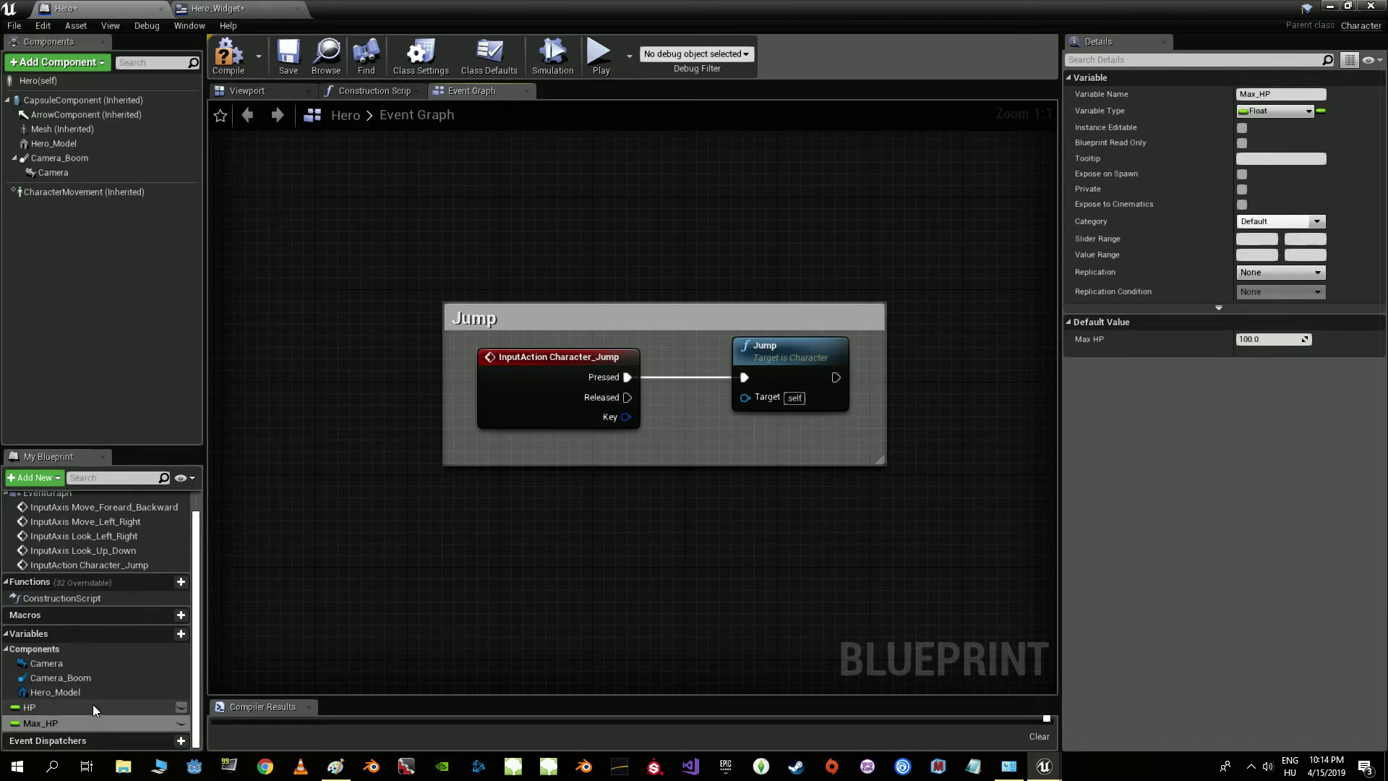
{"action": "left_click", "coordinate": [231, 60]}
{"action": "left_click", "coordinate": [233, 9]}
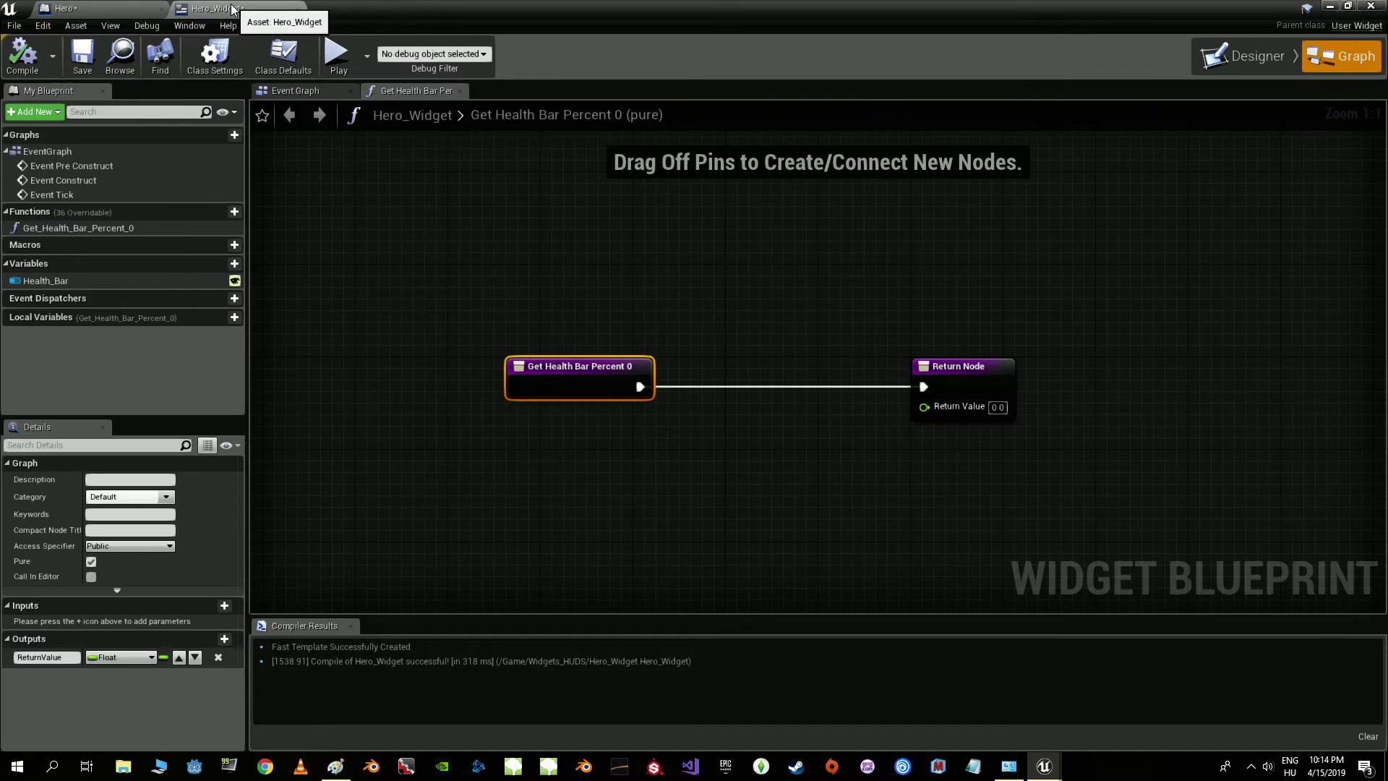
- Add a Cast To Hero node and wire it into the function's execution flow
{"action": "right_click_drag", "start_coordinate": [656, 429], "coordinate": [526, 342]}
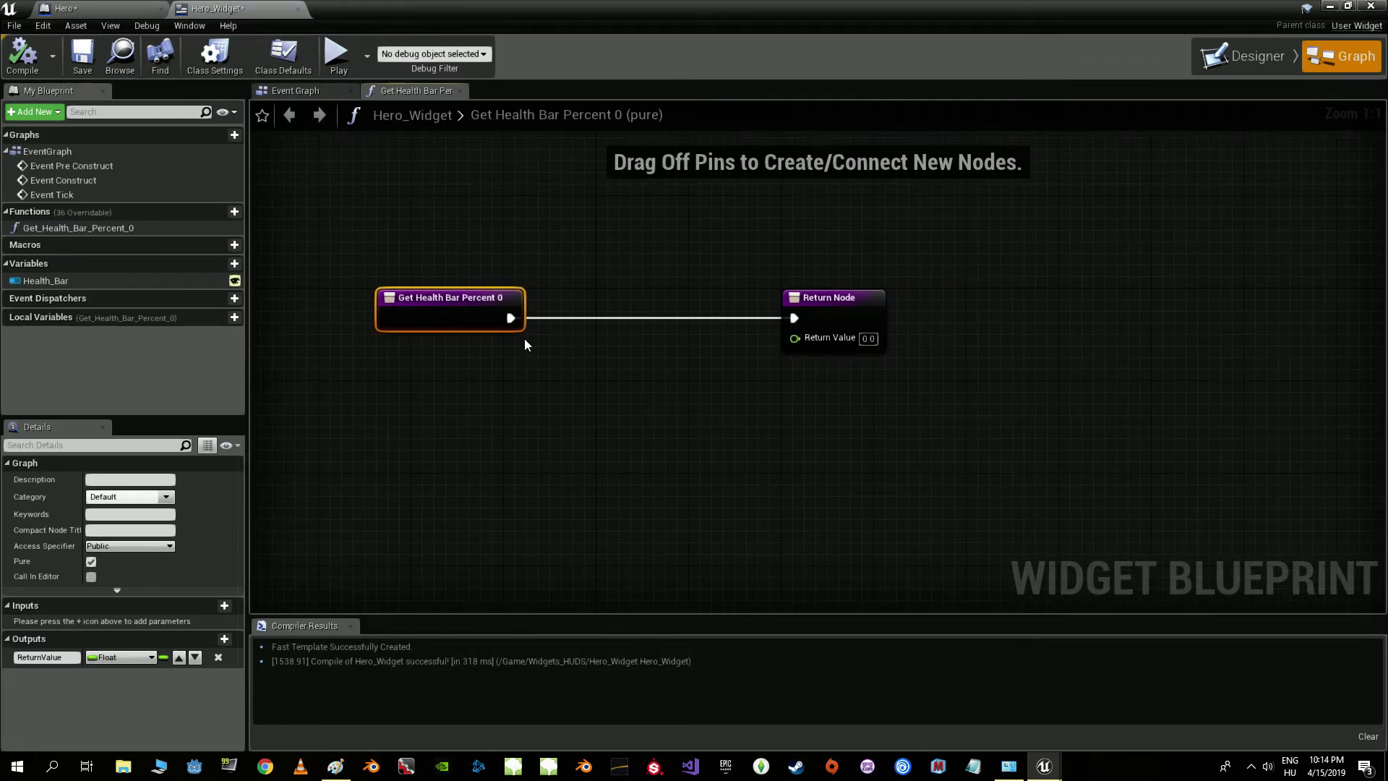
{"action": "right_click", "coordinate": [575, 411]}
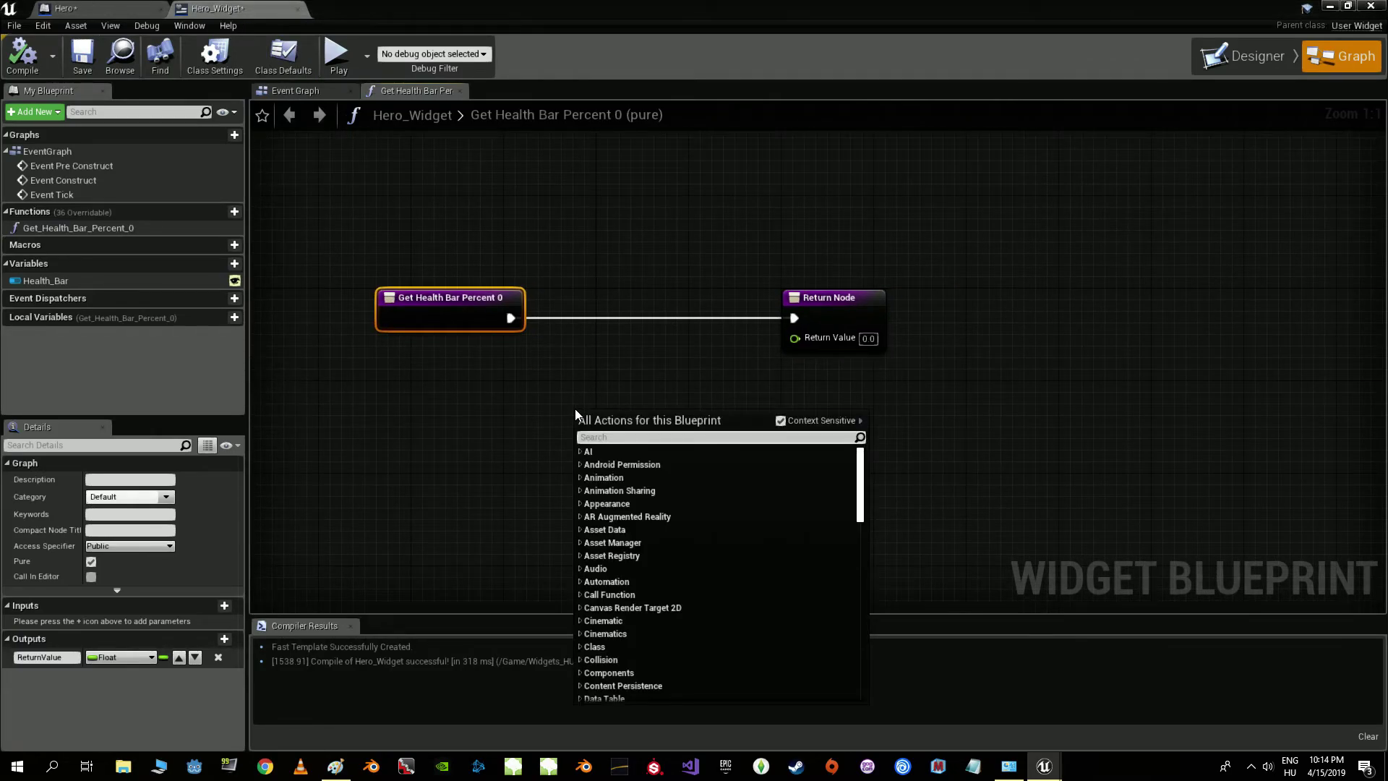
{"action": "left_click", "coordinate": [1247, 57]}
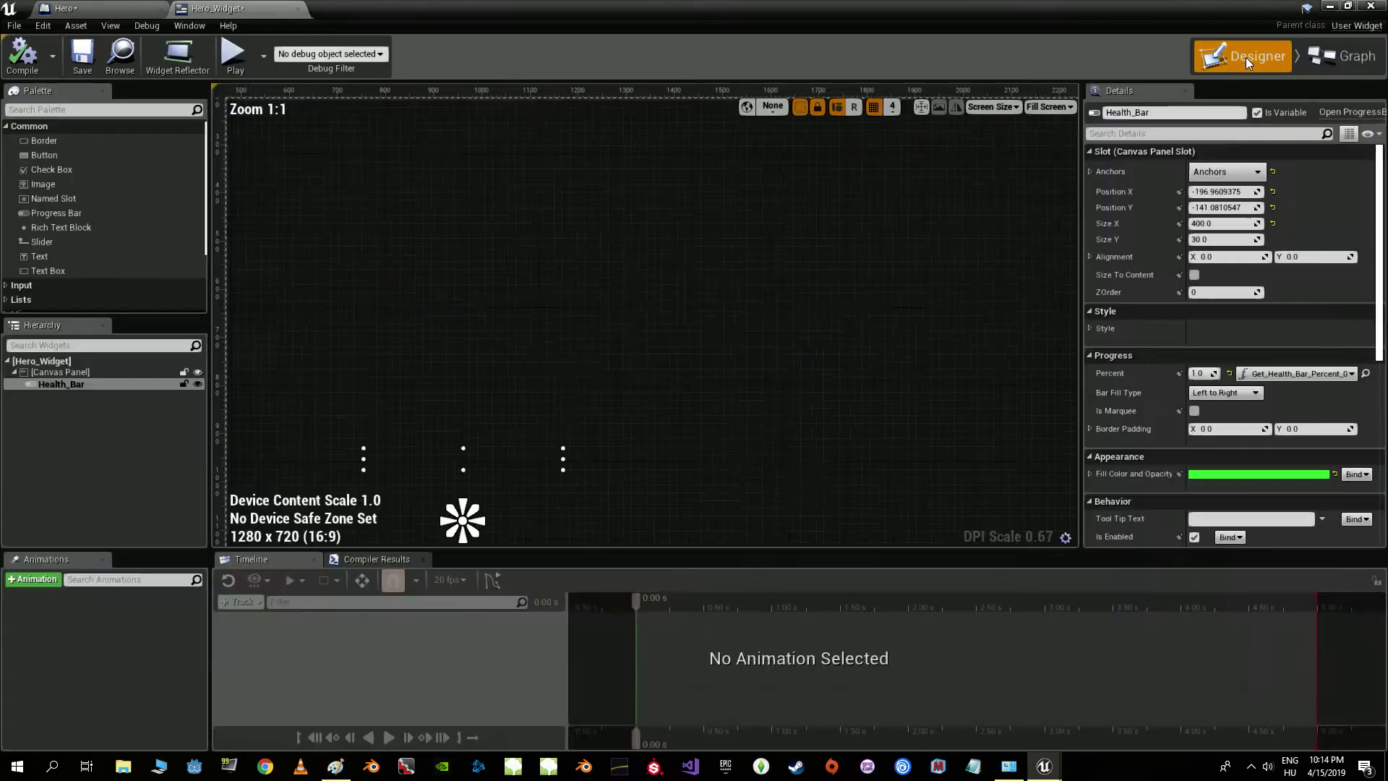
{"action": "left_click", "coordinate": [1363, 61]}
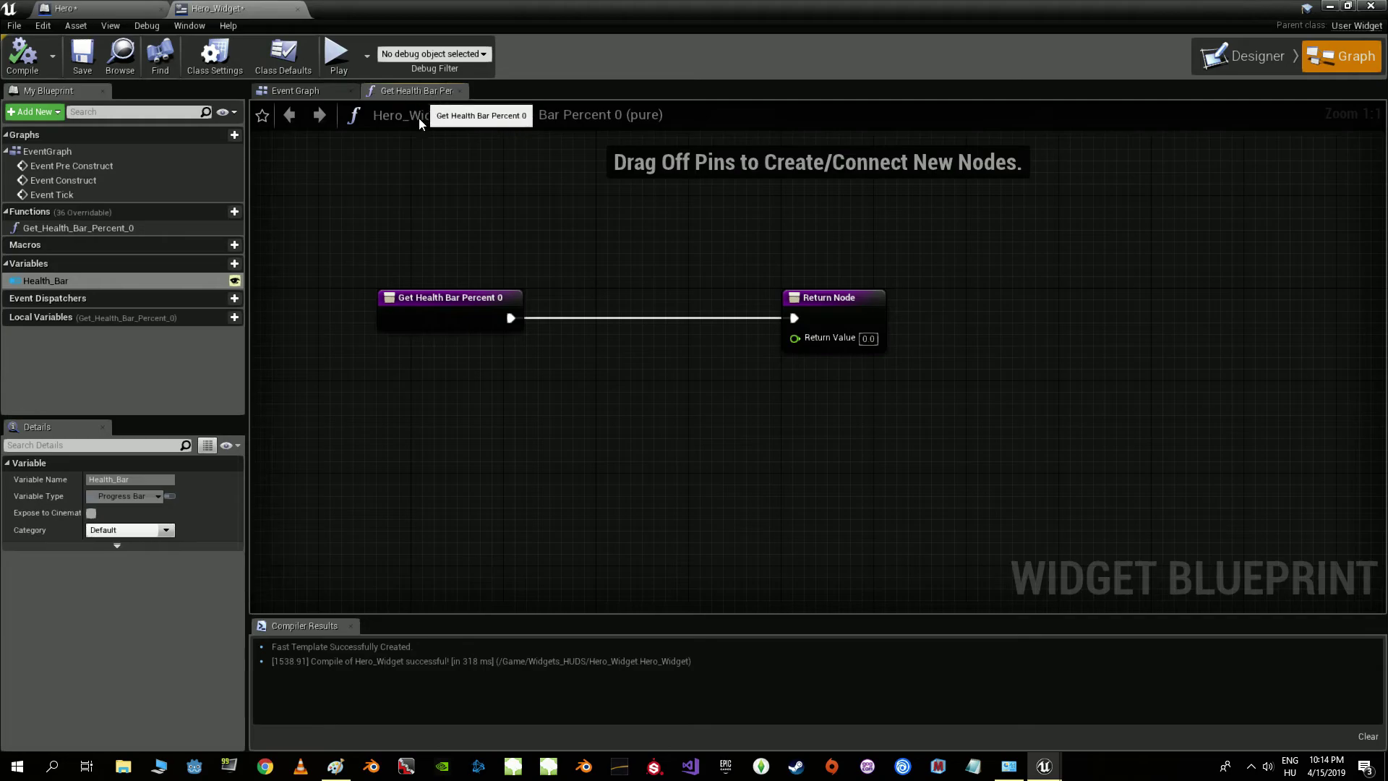
{"action": "right_click", "coordinate": [531, 418]}
{"action": "type", "text": "hero"}
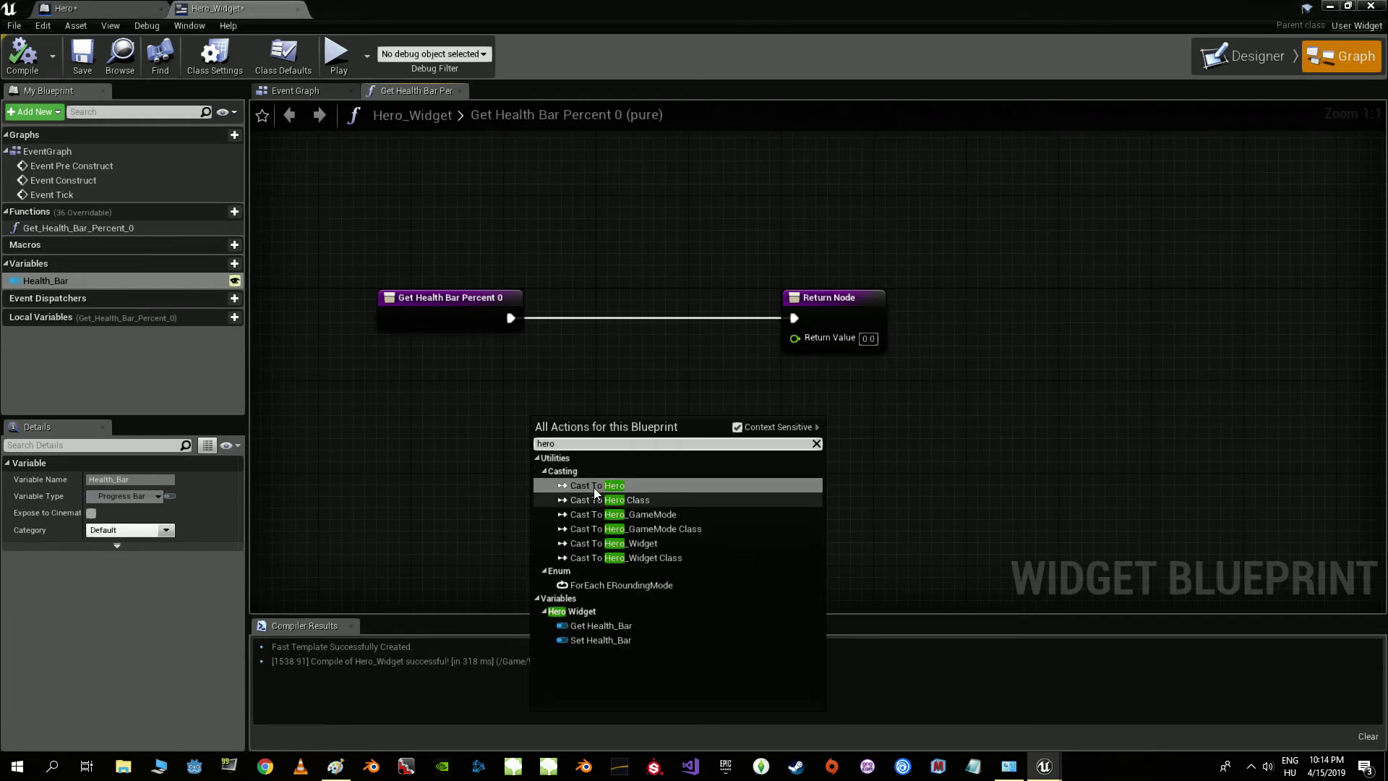
{"action": "left_click", "coordinate": [592, 486]}
{"action": "mouse_move", "coordinate": [586, 439]}
{"action": "left_mouse_down"}
{"action": "mouse_move", "coordinate": [631, 315]}
{"action": "mouse_move", "coordinate": [507, 322]}
{"action": "left_mouse_up"}
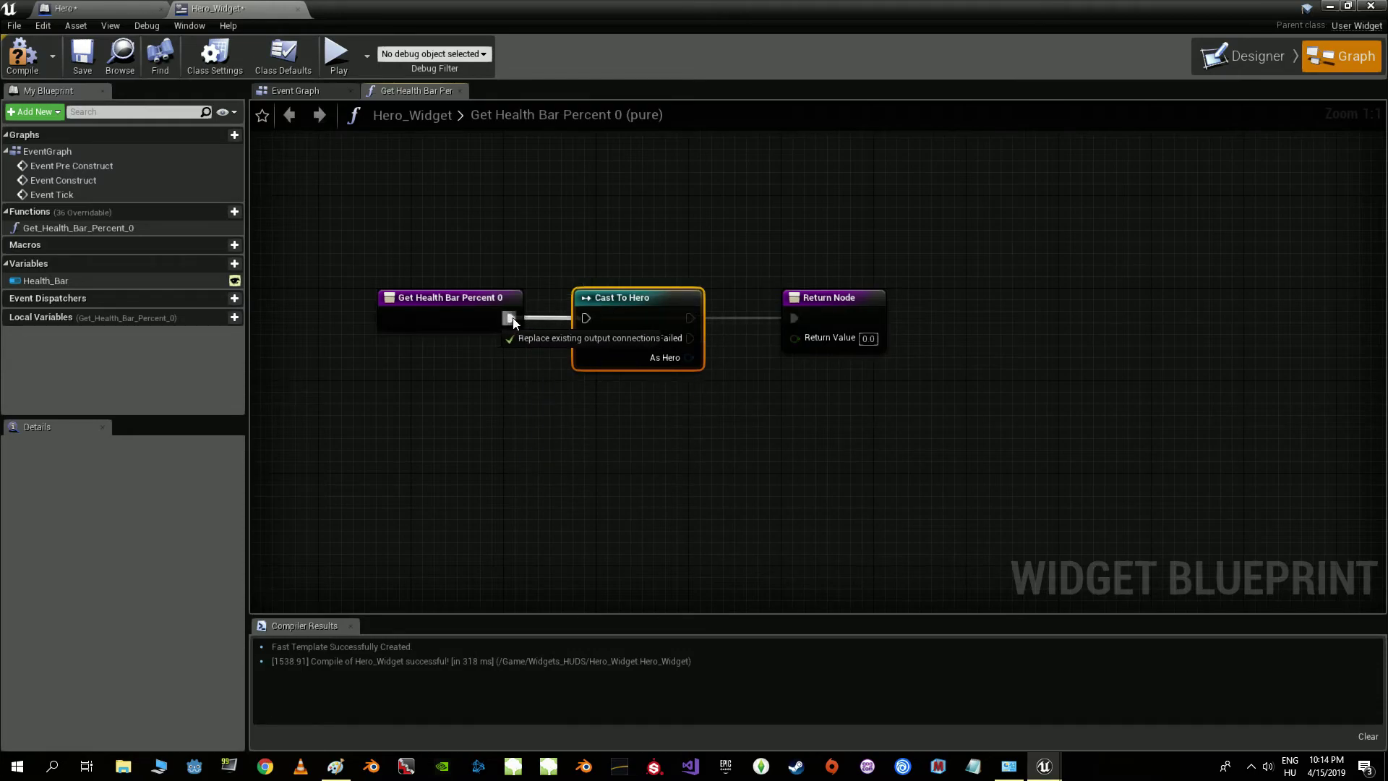
{"action": "left_click_drag", "start_coordinate": [690, 318], "coordinate": [791, 315]}
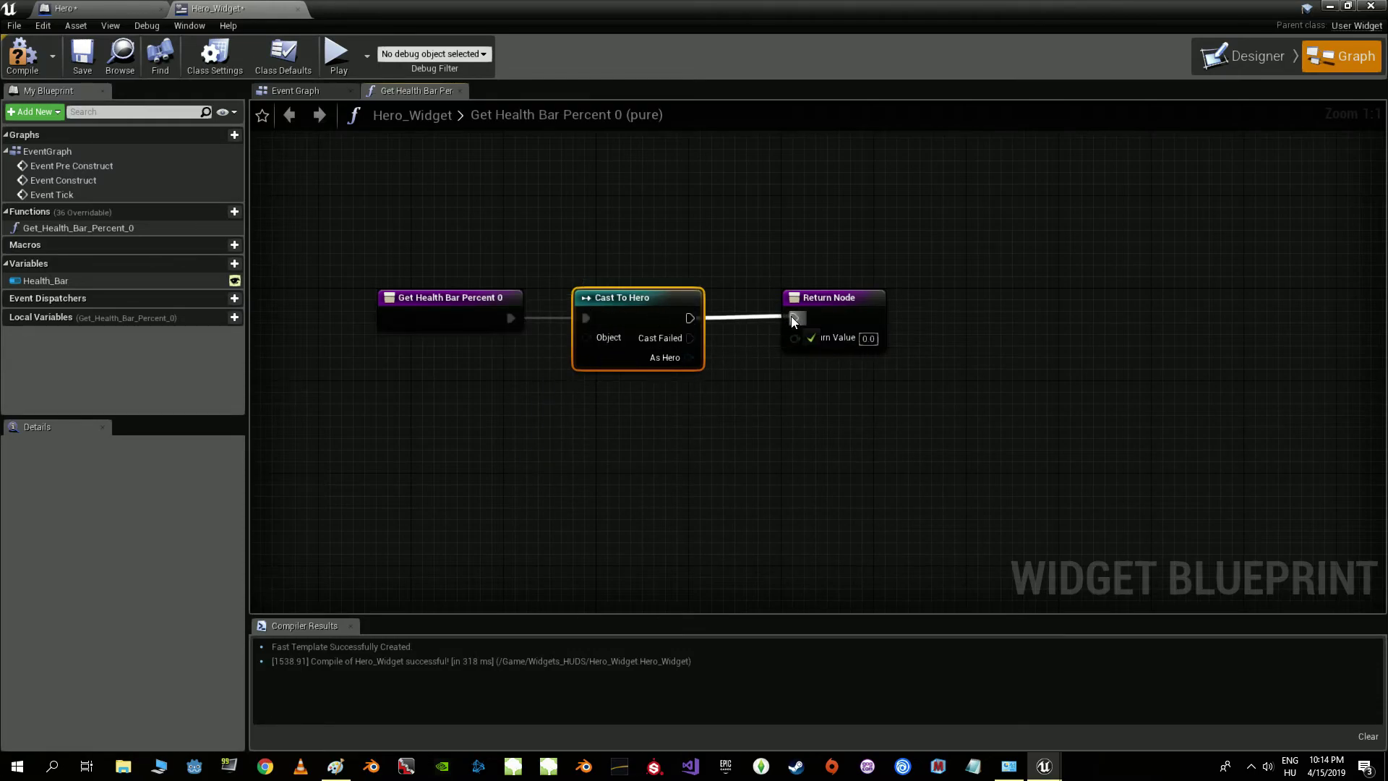
- Feed Get Player Character into the cast's Object input and compile the widget
{"action": "left_click_drag", "start_coordinate": [587, 337], "coordinate": [475, 419]}
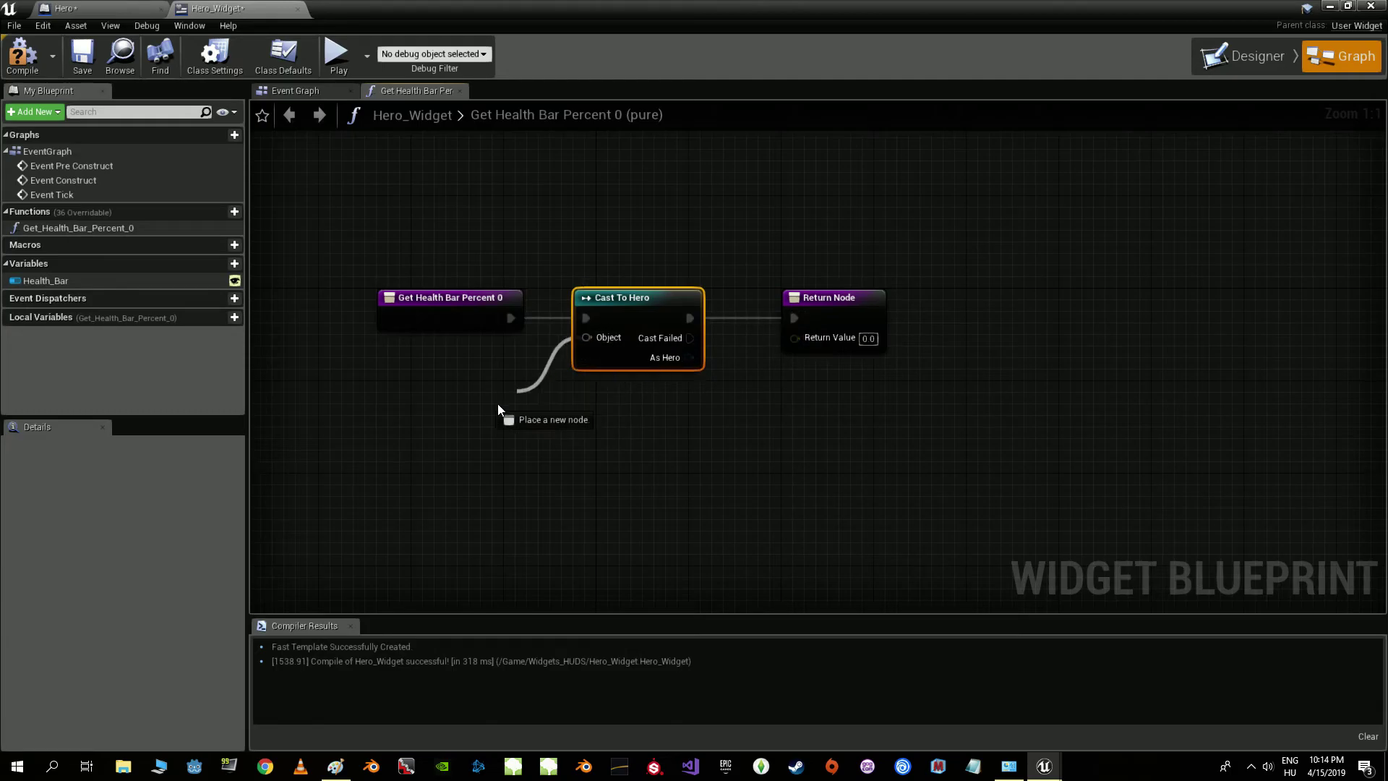
{"action": "type", "text": "get pla"}
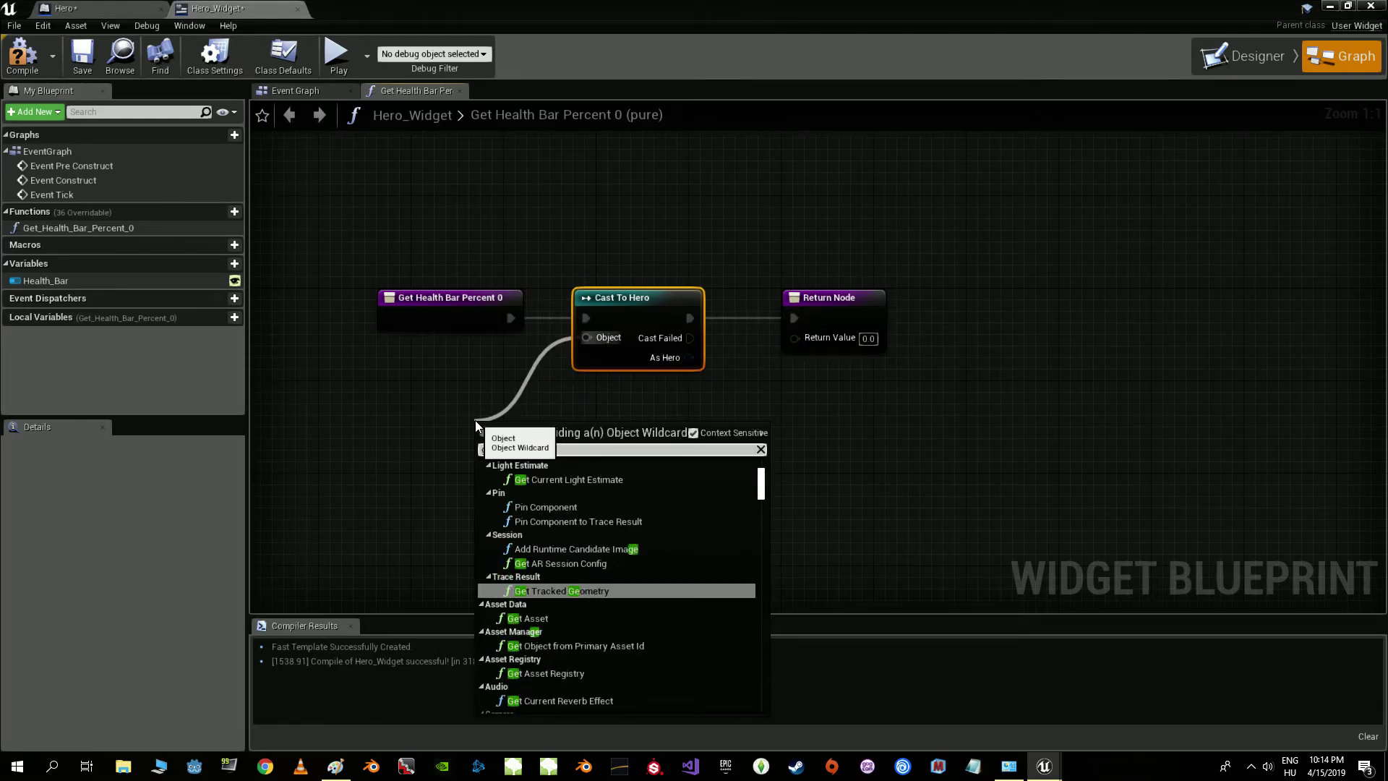
{"action": "type", "text": "yer"}
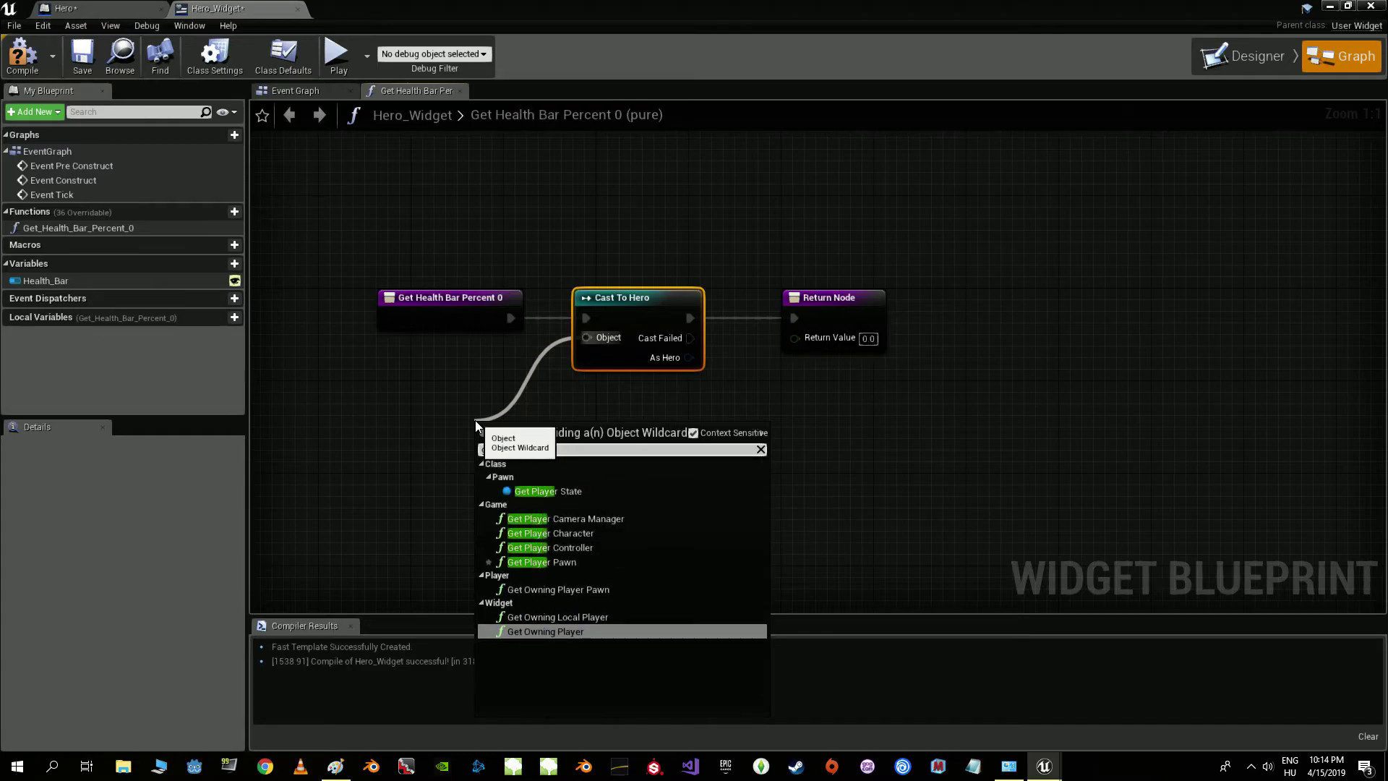
{"action": "left_click", "coordinate": [554, 533]}
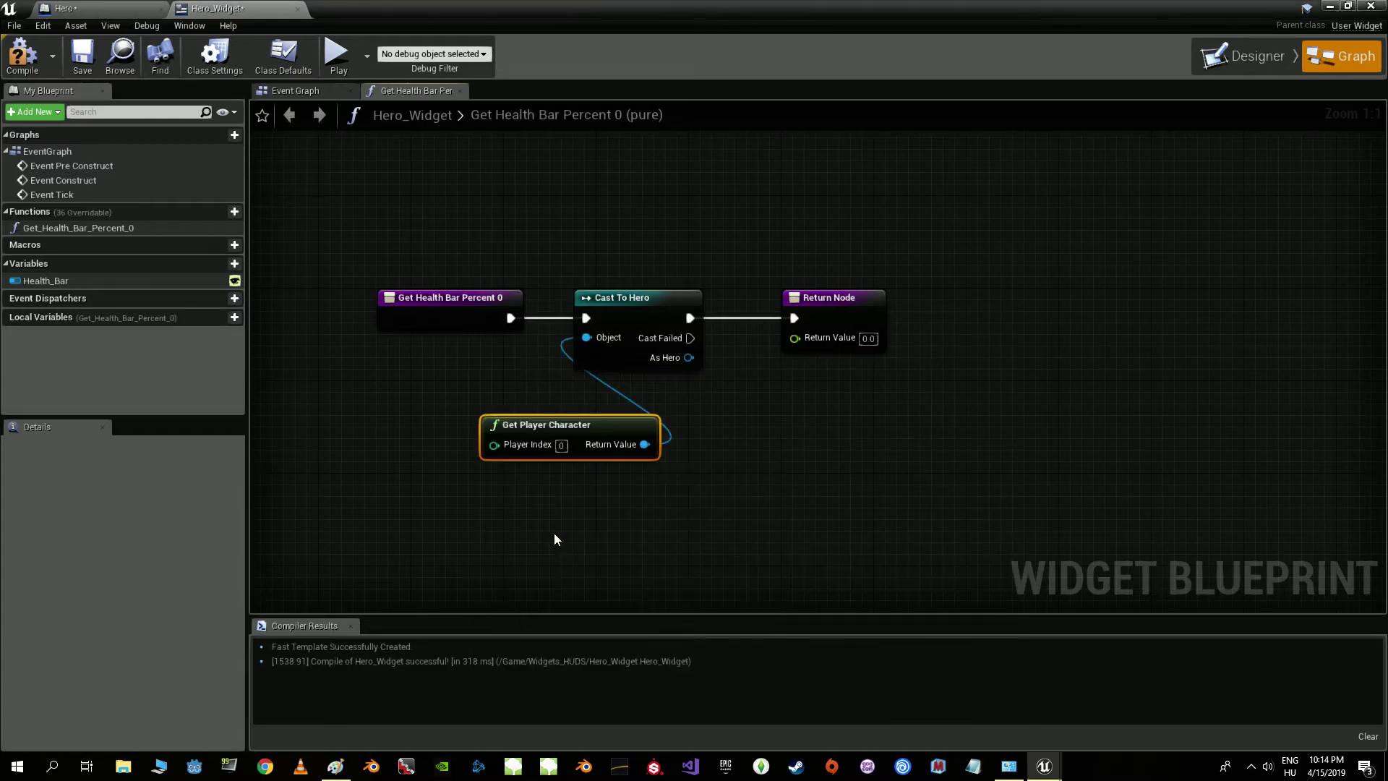
{"action": "left_click_drag", "start_coordinate": [594, 424], "coordinate": [525, 424]}
{"action": "left_click", "coordinate": [22, 54]}
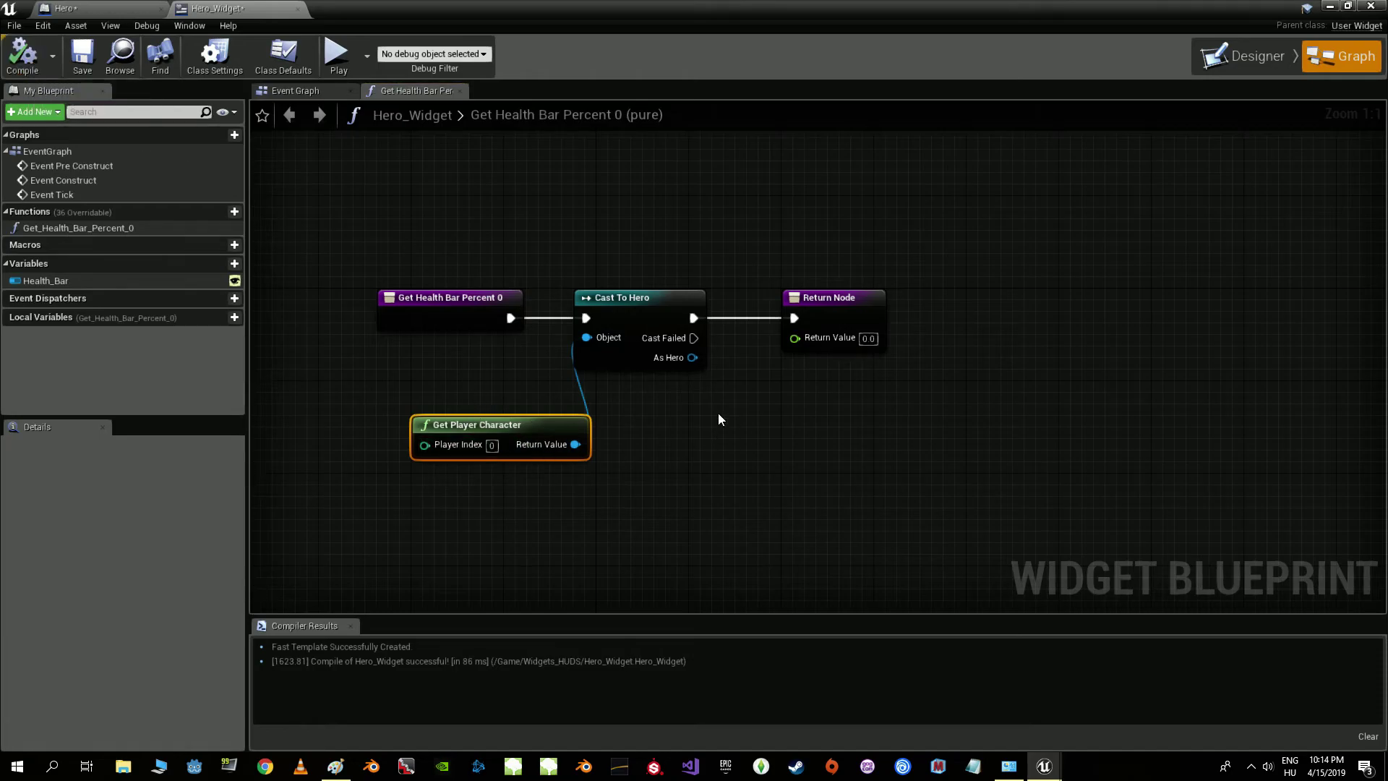
- Add HP and Max HP getters pulled from the cast's As Hero output
{"action": "left_click_drag", "start_coordinate": [694, 358], "coordinate": [739, 442]}
{"action": "type", "text": "hp"}
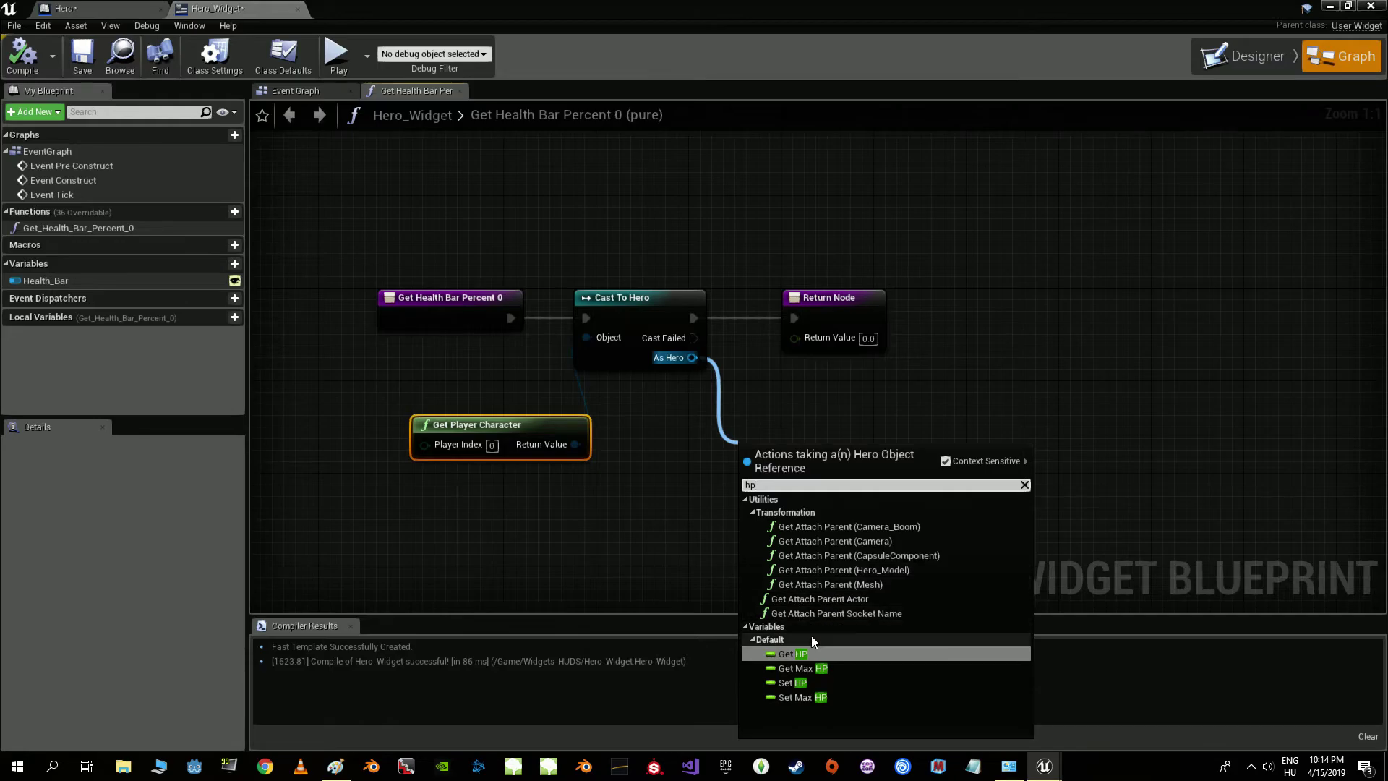
{"action": "left_click", "coordinate": [793, 654]}
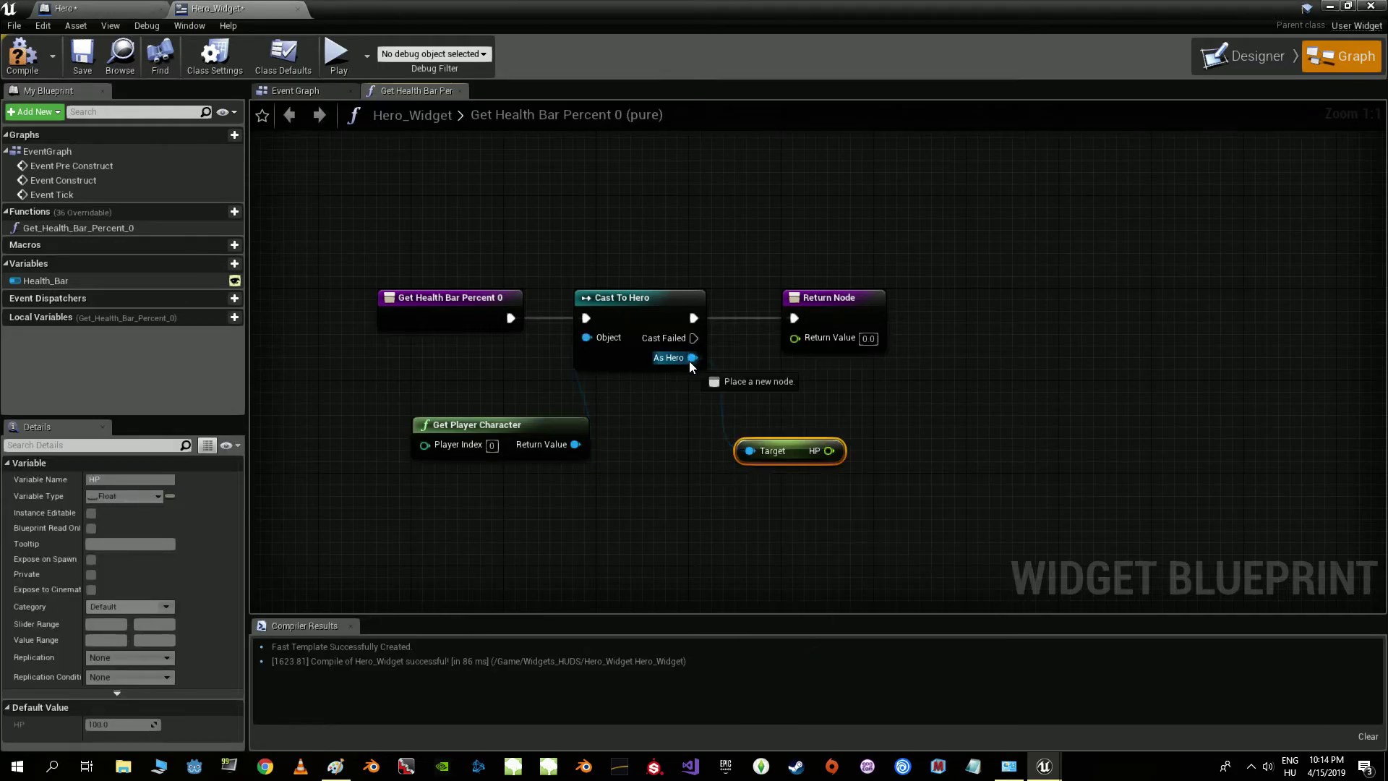
{"action": "left_click_drag", "start_coordinate": [690, 362], "coordinate": [697, 519]}
{"action": "type", "text": "hp"}
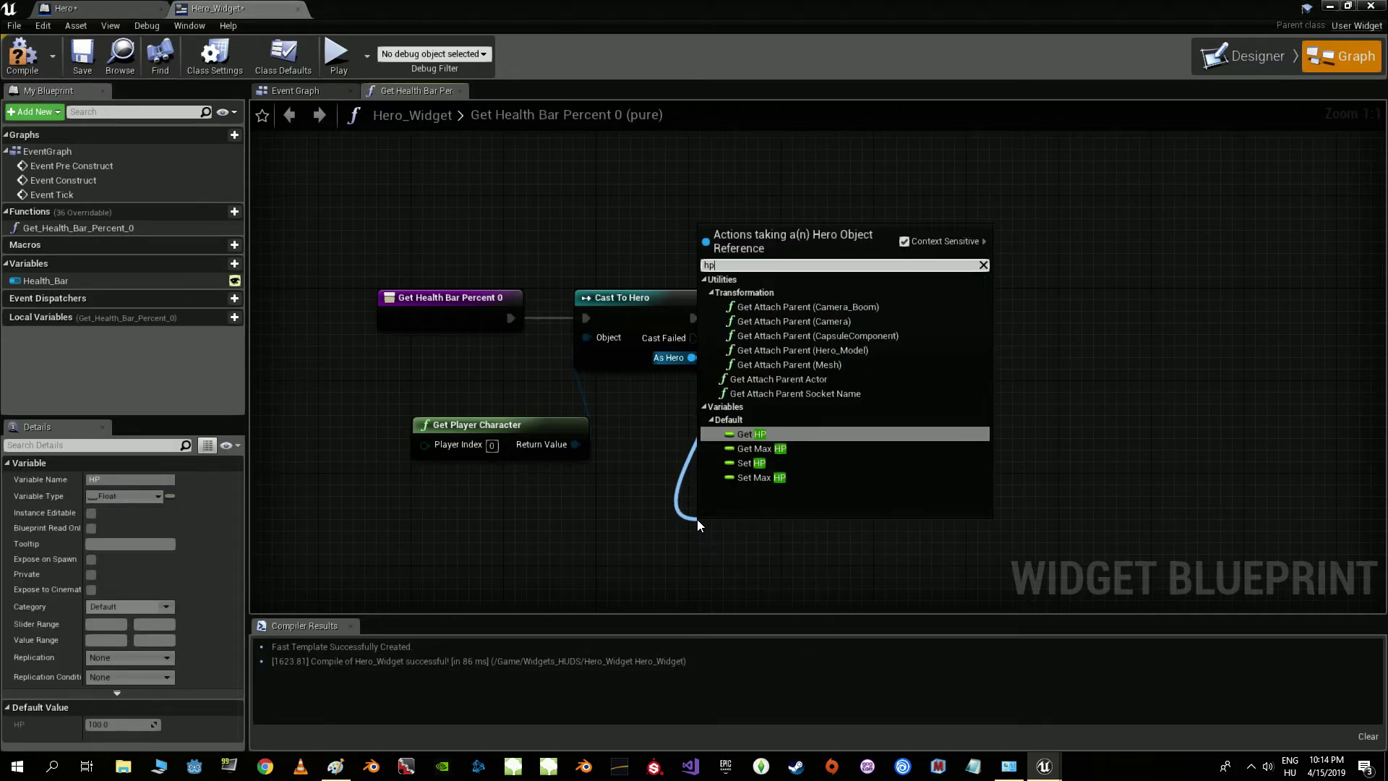
{"action": "left_click", "coordinate": [763, 448]}
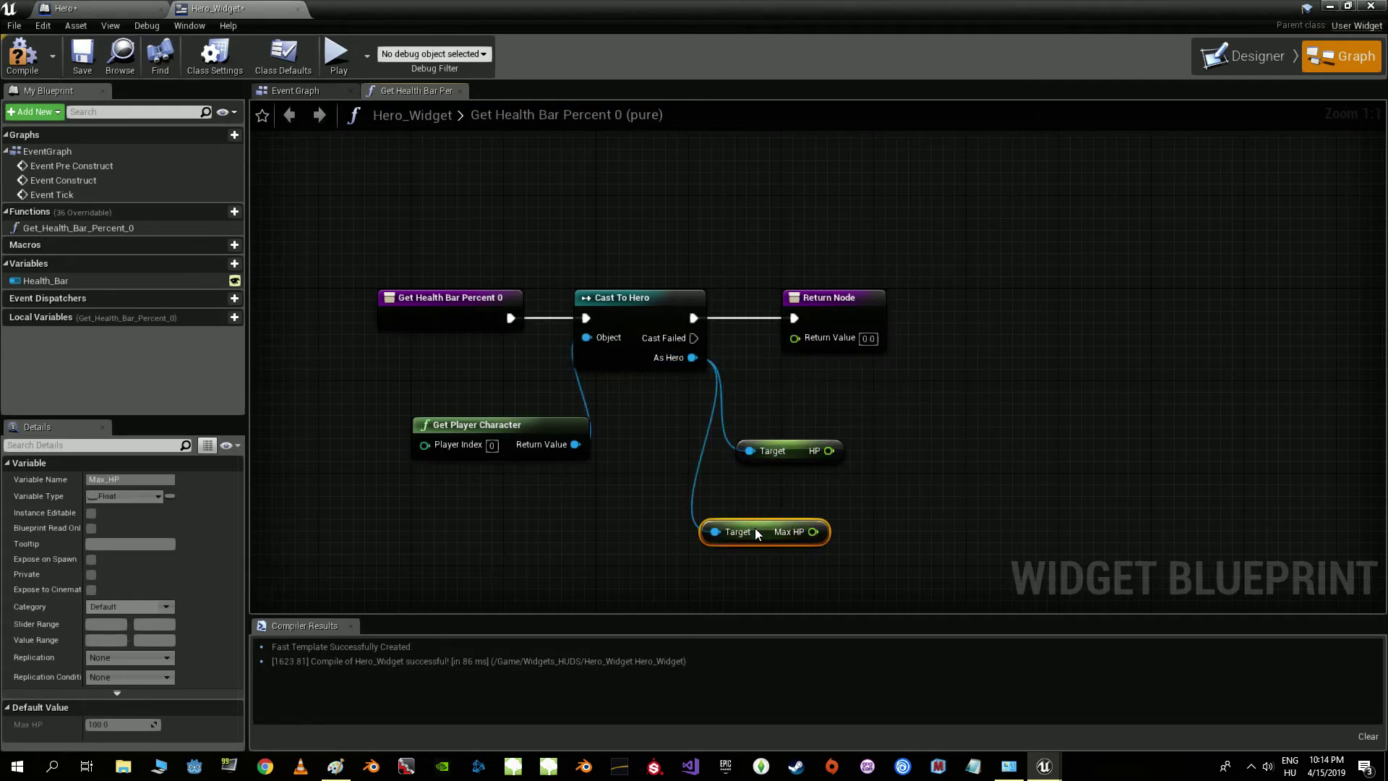
{"action": "left_click_drag", "start_coordinate": [755, 527], "coordinate": [778, 504]}
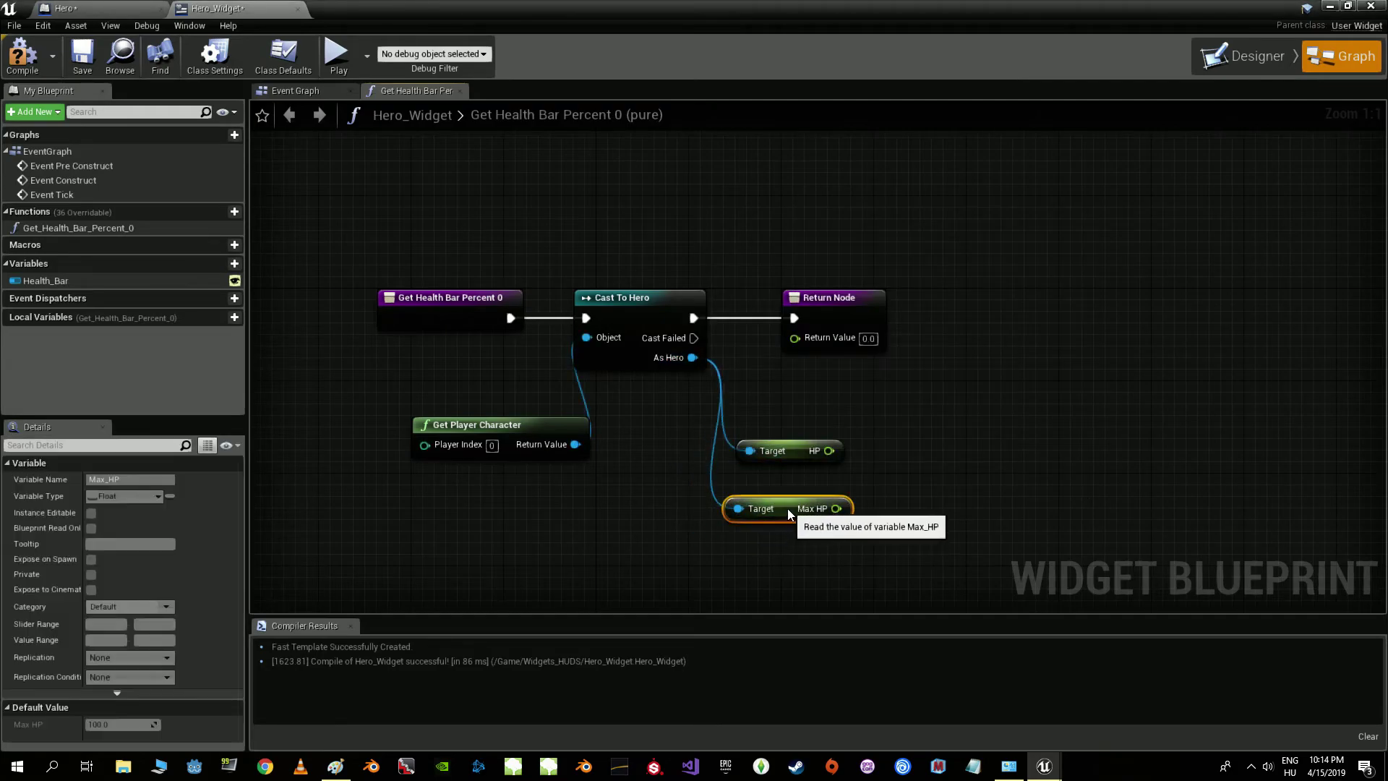
- Divide HP by Max HP, return the result, and compile the widget blueprint
{"action": "right_click_drag", "start_coordinate": [872, 470], "coordinate": [713, 456]}
{"action": "left_click_drag", "start_coordinate": [670, 436], "coordinate": [766, 436]}
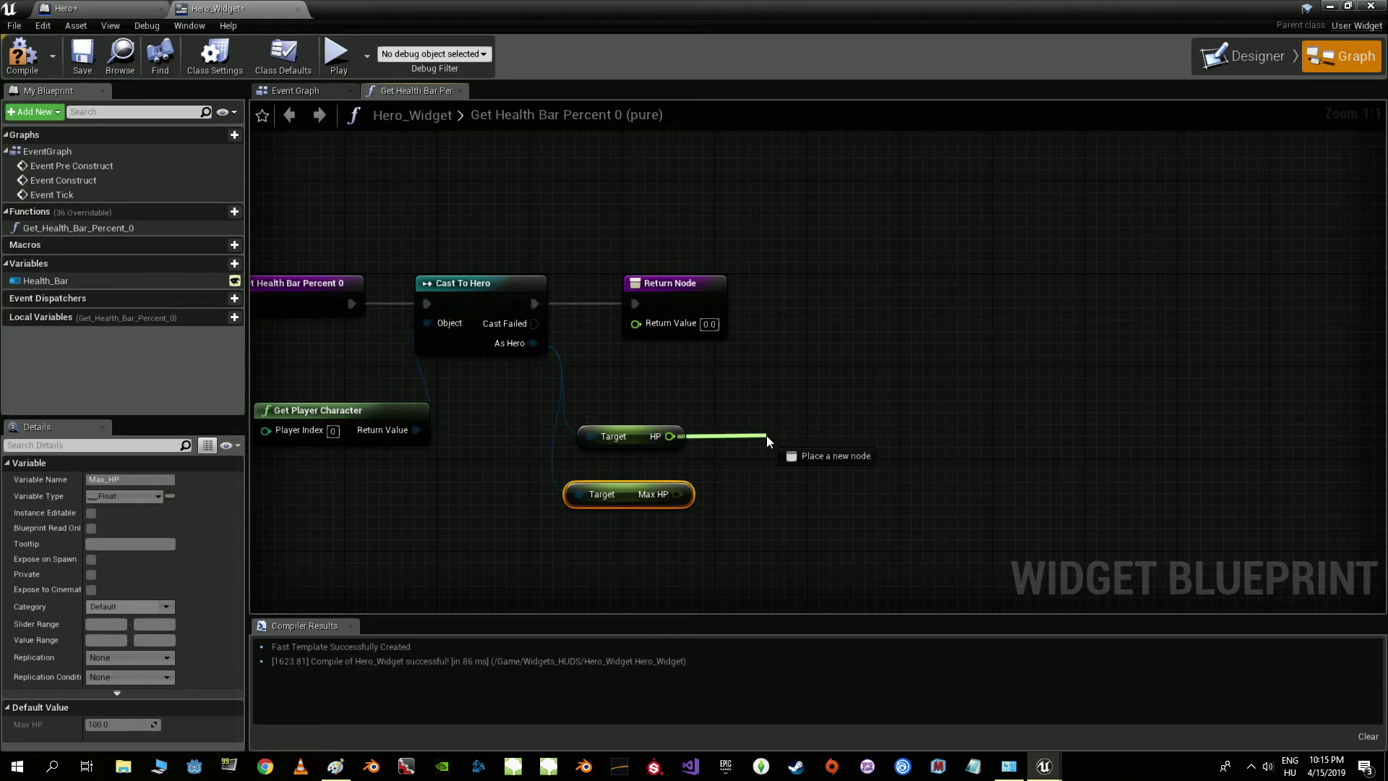
{"action": "type", "text": "/"}
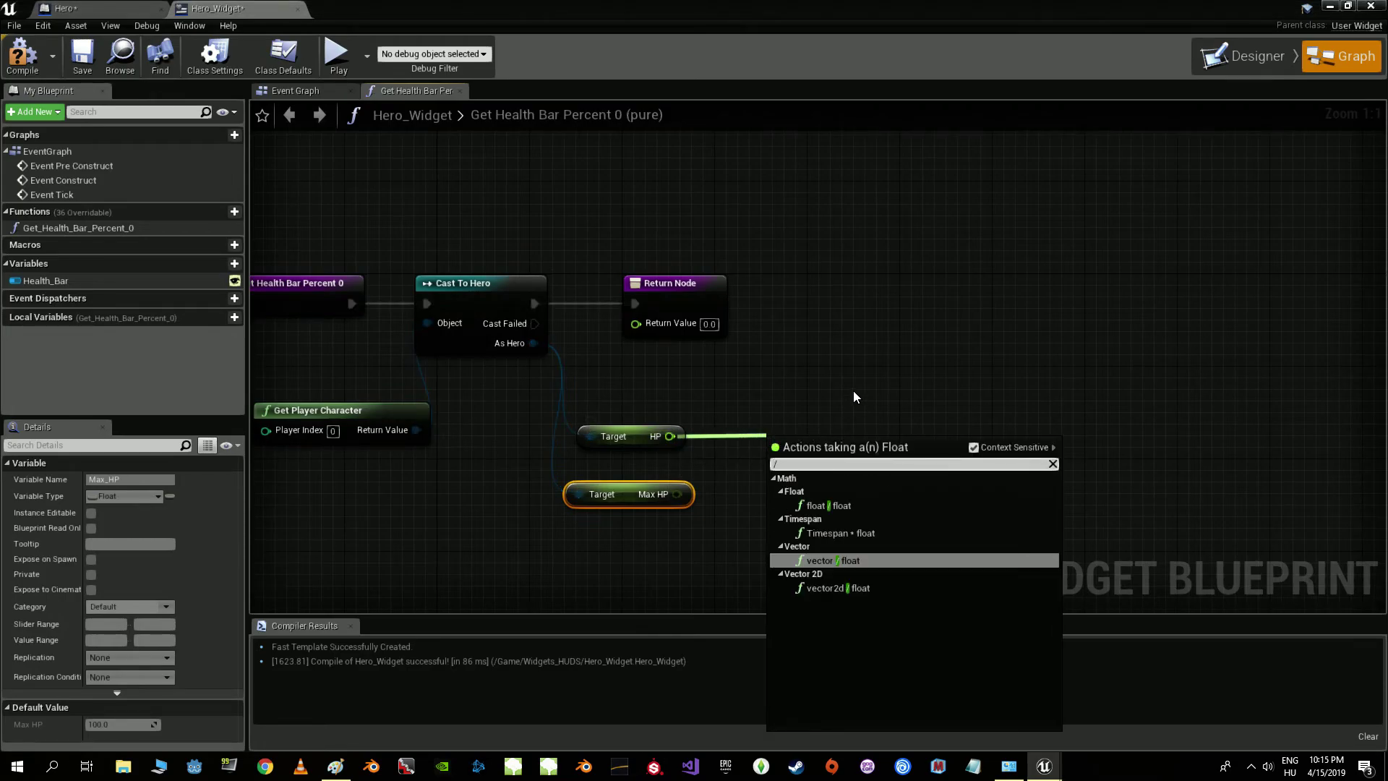
{"action": "left_click", "coordinate": [833, 504]}
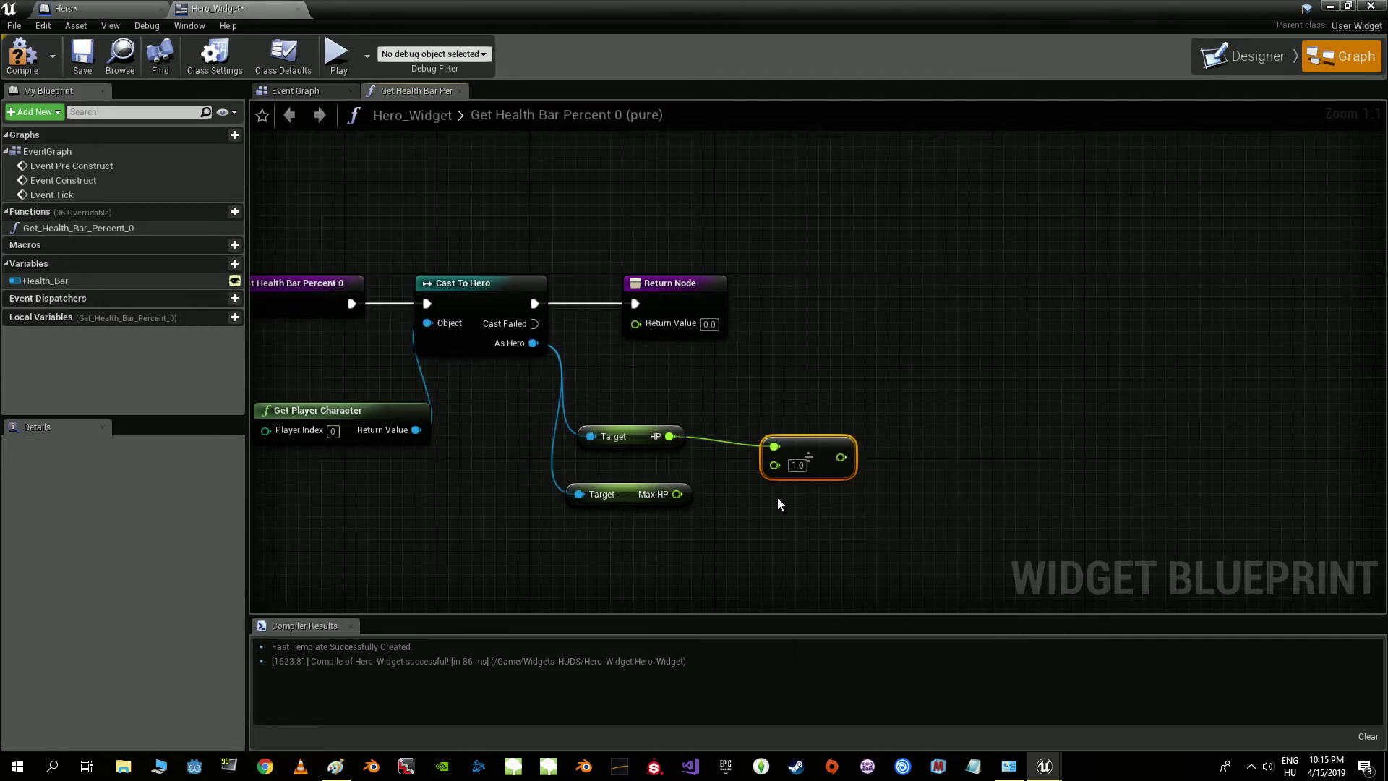
{"action": "left_click_drag", "start_coordinate": [677, 494], "coordinate": [774, 465]}
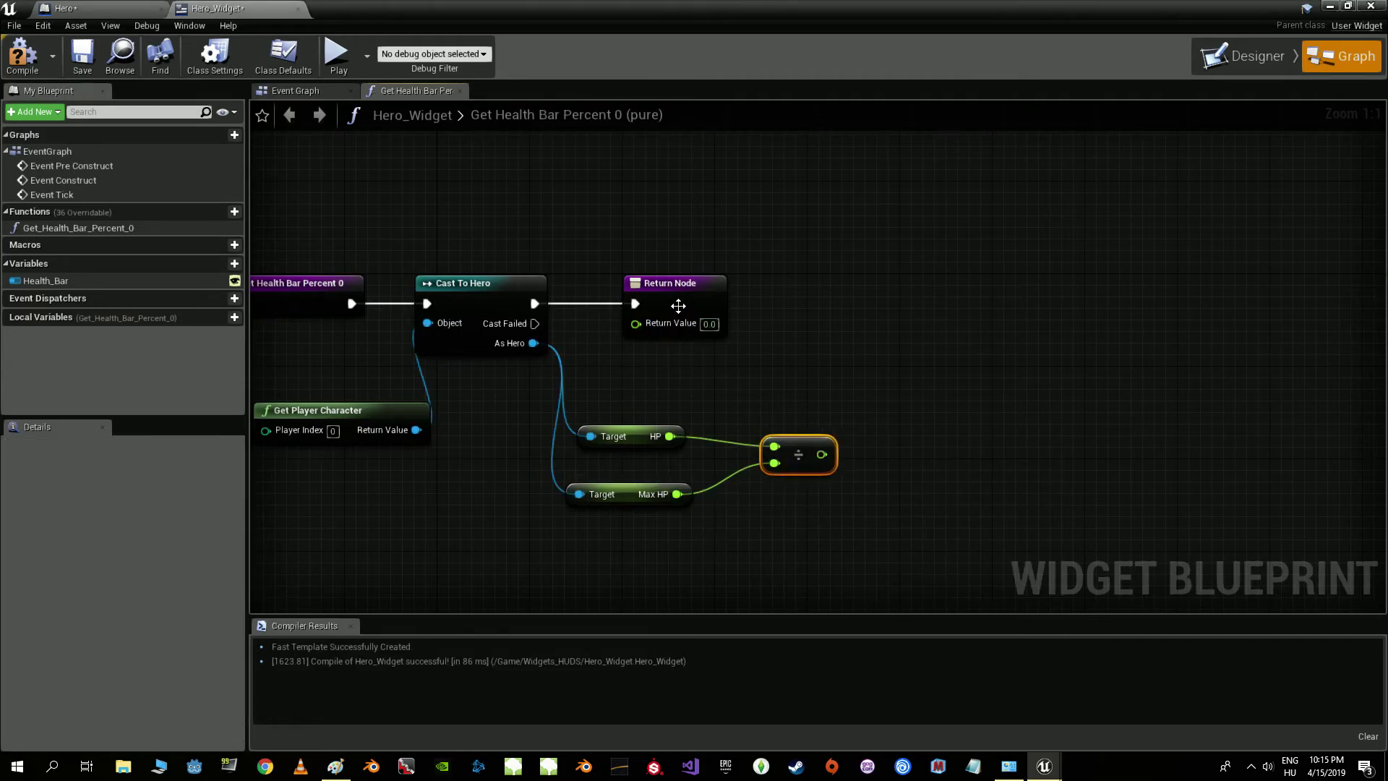
{"action": "left_click_drag", "start_coordinate": [679, 306], "coordinate": [977, 306]}
{"action": "left_click_drag", "start_coordinate": [822, 454], "coordinate": [937, 323]}
{"action": "right_click_drag", "start_coordinate": [610, 358], "coordinate": [733, 344]}
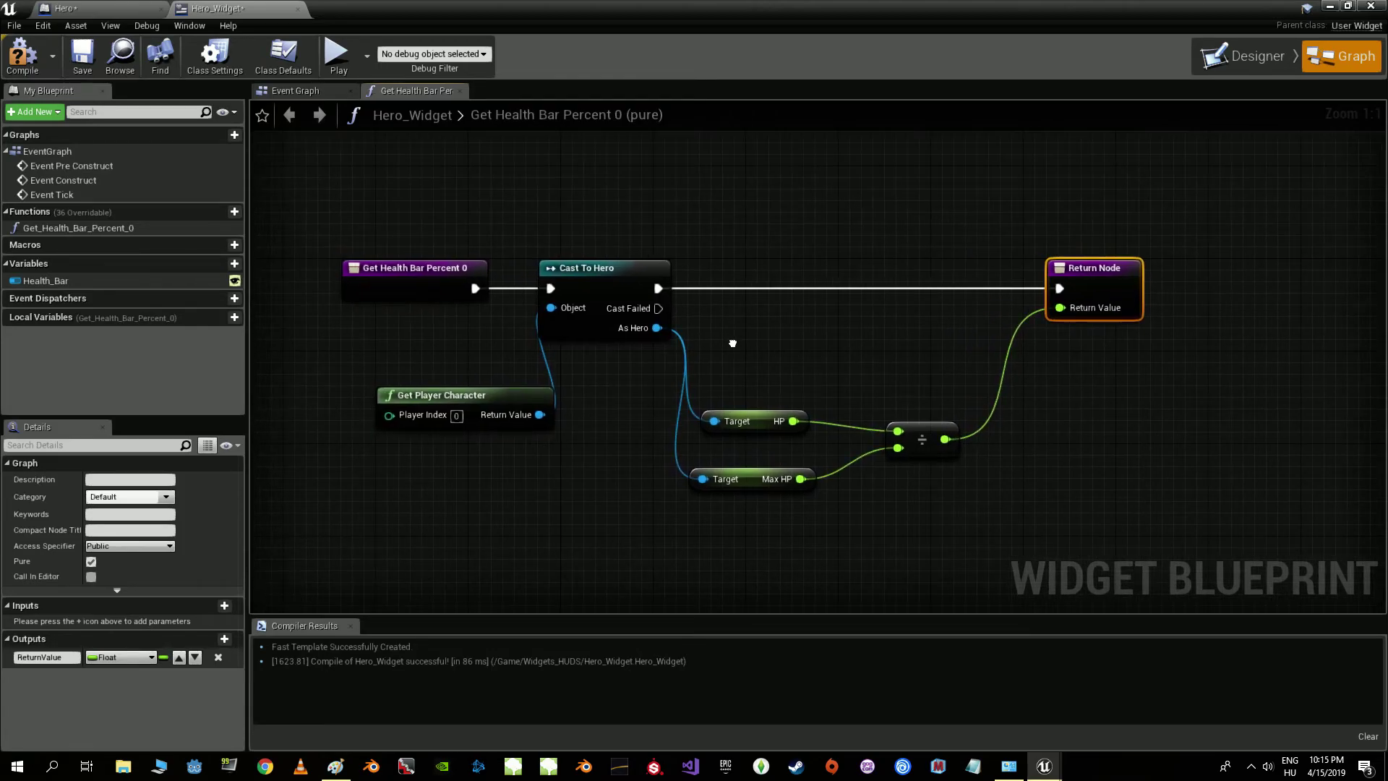
{"action": "left_click", "coordinate": [22, 57]}
- In the widget's Event Graph, create a Hero_Widget after Event Construct and promote it to a variable
{"action": "left_click", "coordinate": [304, 92]}
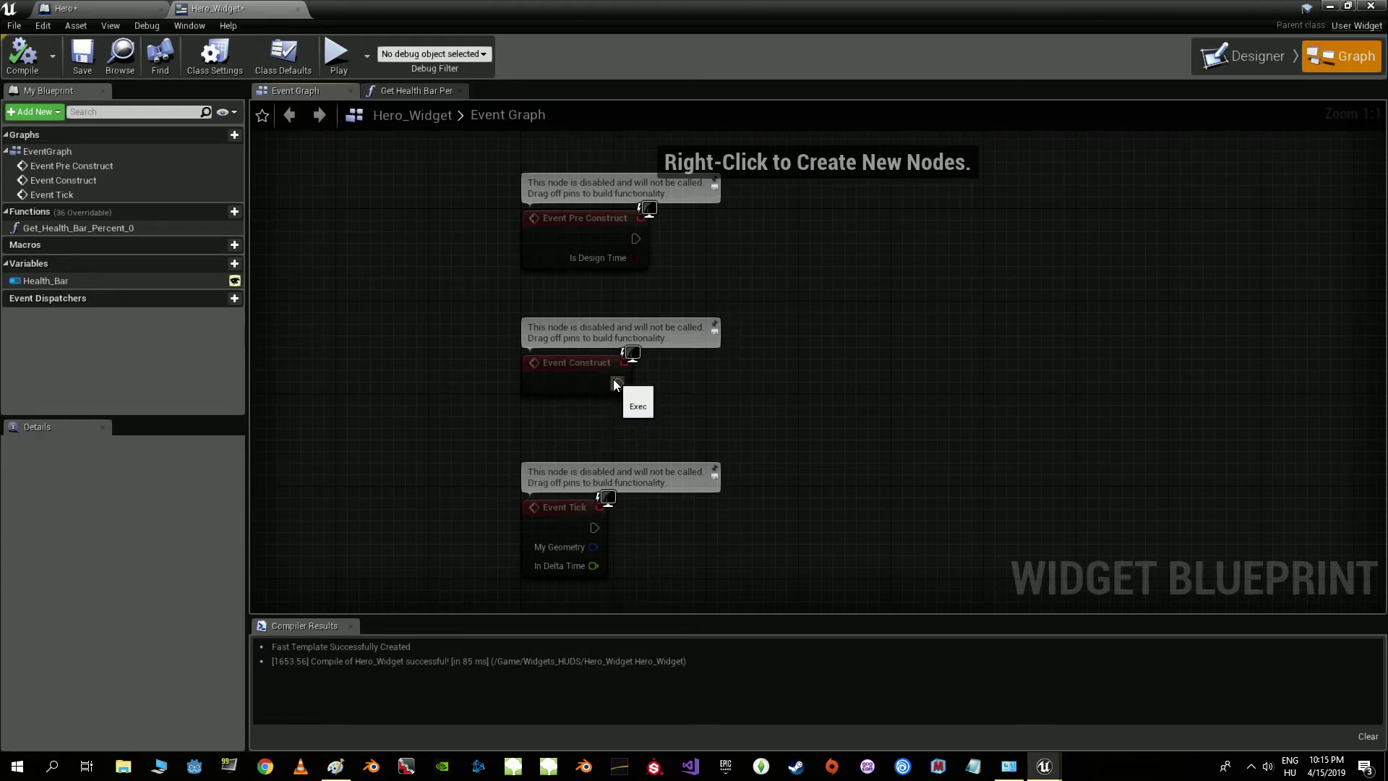
{"action": "left_click_drag", "start_coordinate": [616, 381], "coordinate": [808, 379]}
{"action": "type", "text": "widget"}
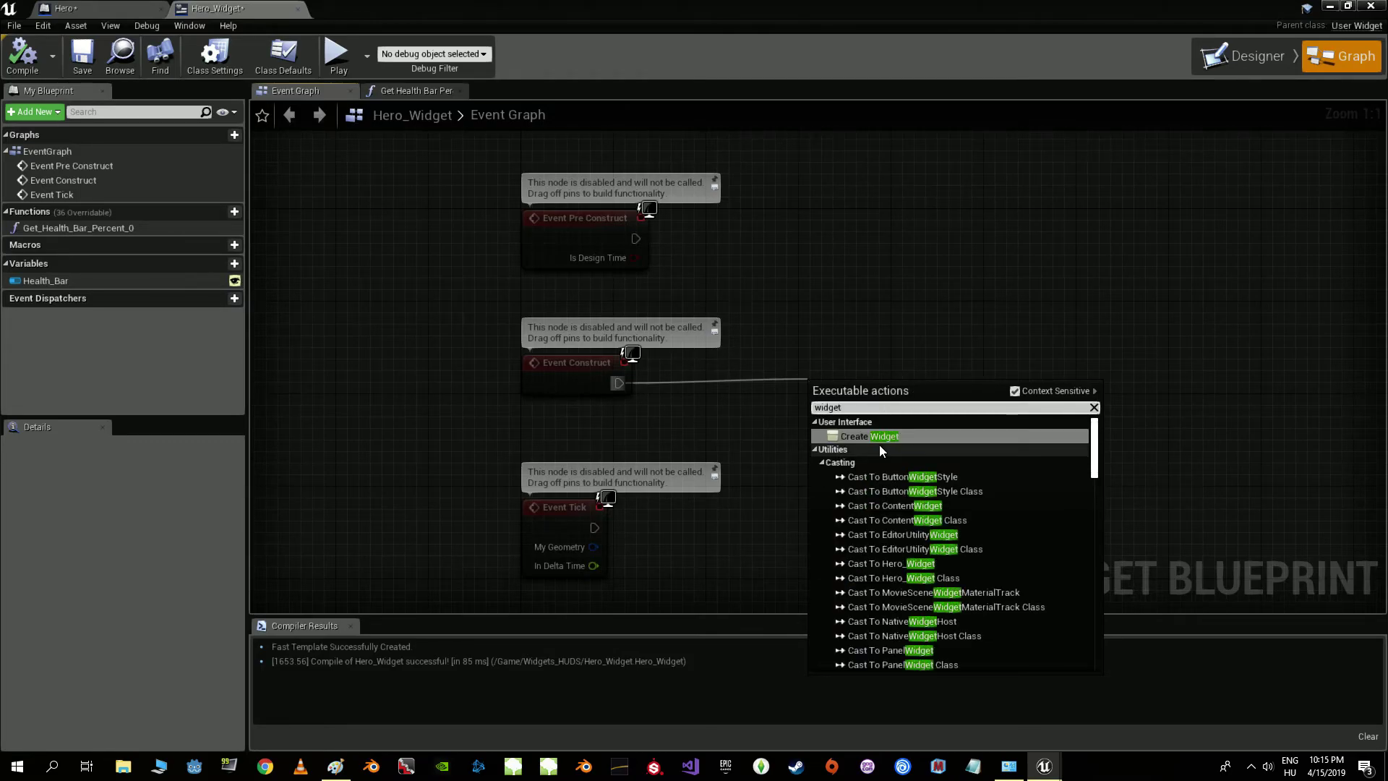
{"action": "left_click", "coordinate": [875, 437]}
{"action": "left_click_drag", "start_coordinate": [881, 417], "coordinate": [834, 394]}
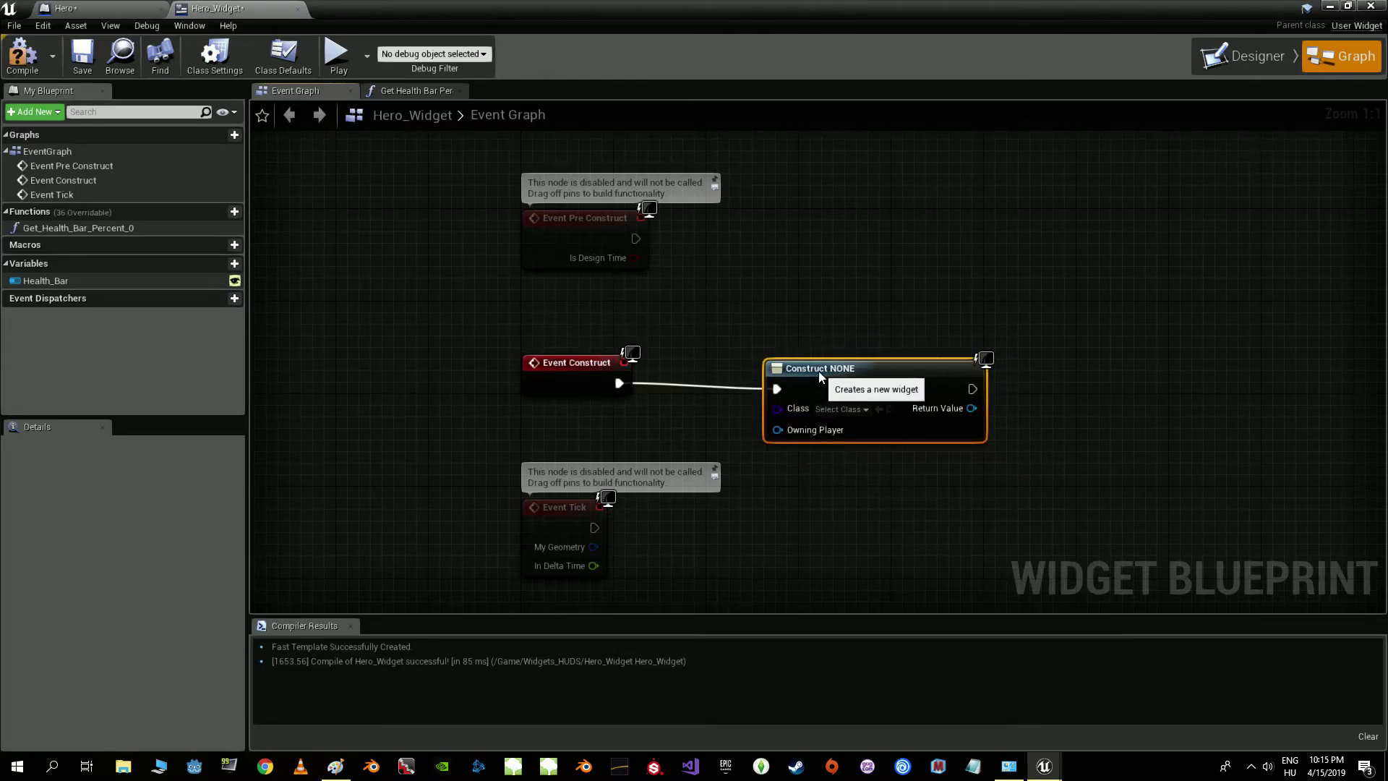
{"action": "left_click", "coordinate": [836, 410]}
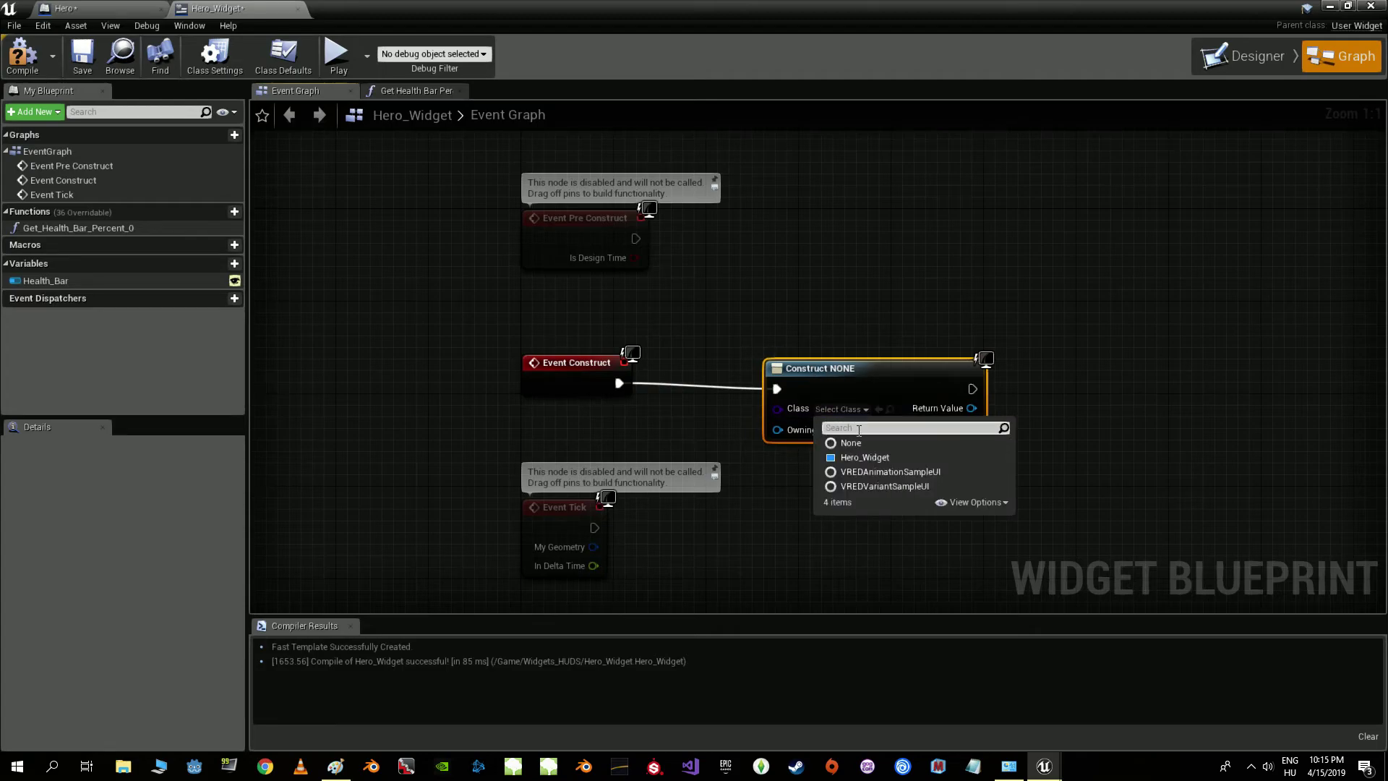
{"action": "left_click", "coordinate": [865, 459]}
{"action": "right_click_drag", "start_coordinate": [865, 449], "coordinate": [651, 437]}
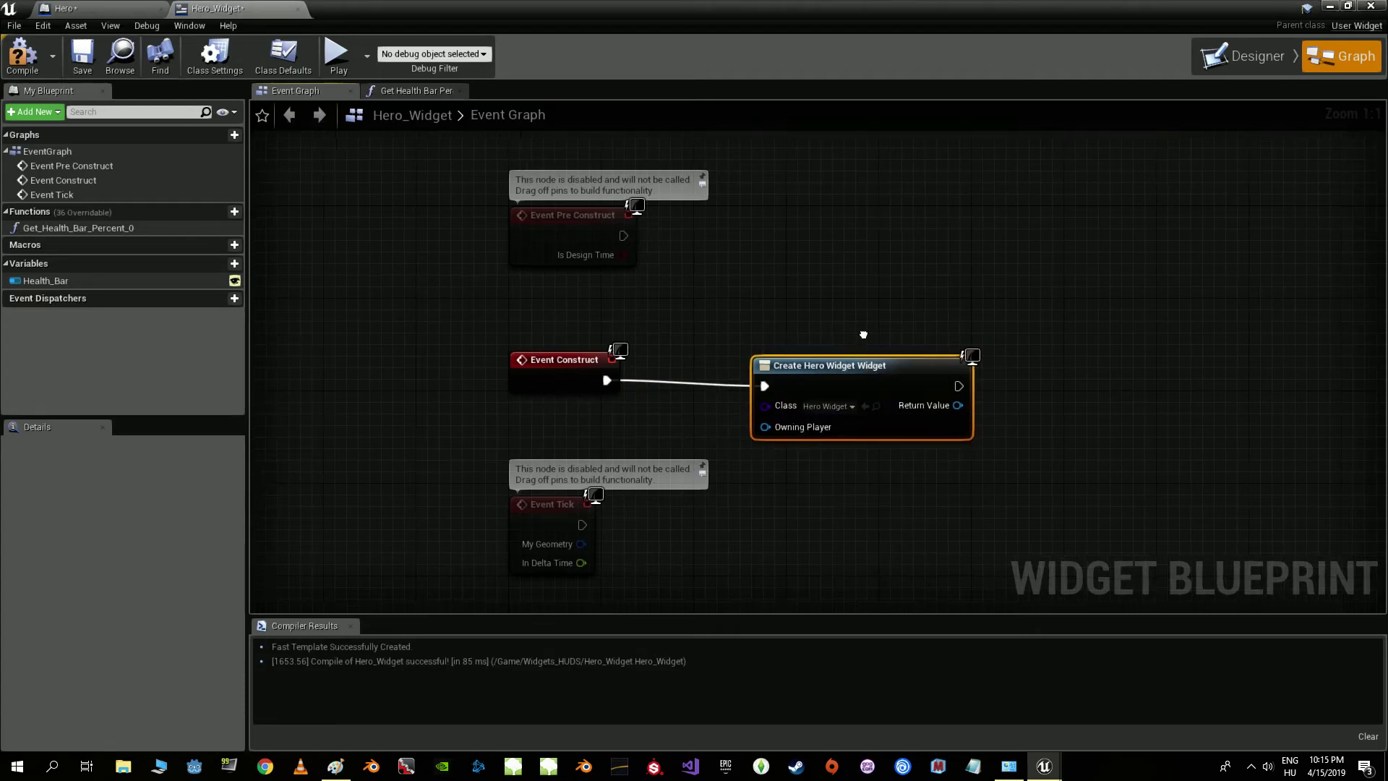
{"action": "right_click", "coordinate": [756, 398]}
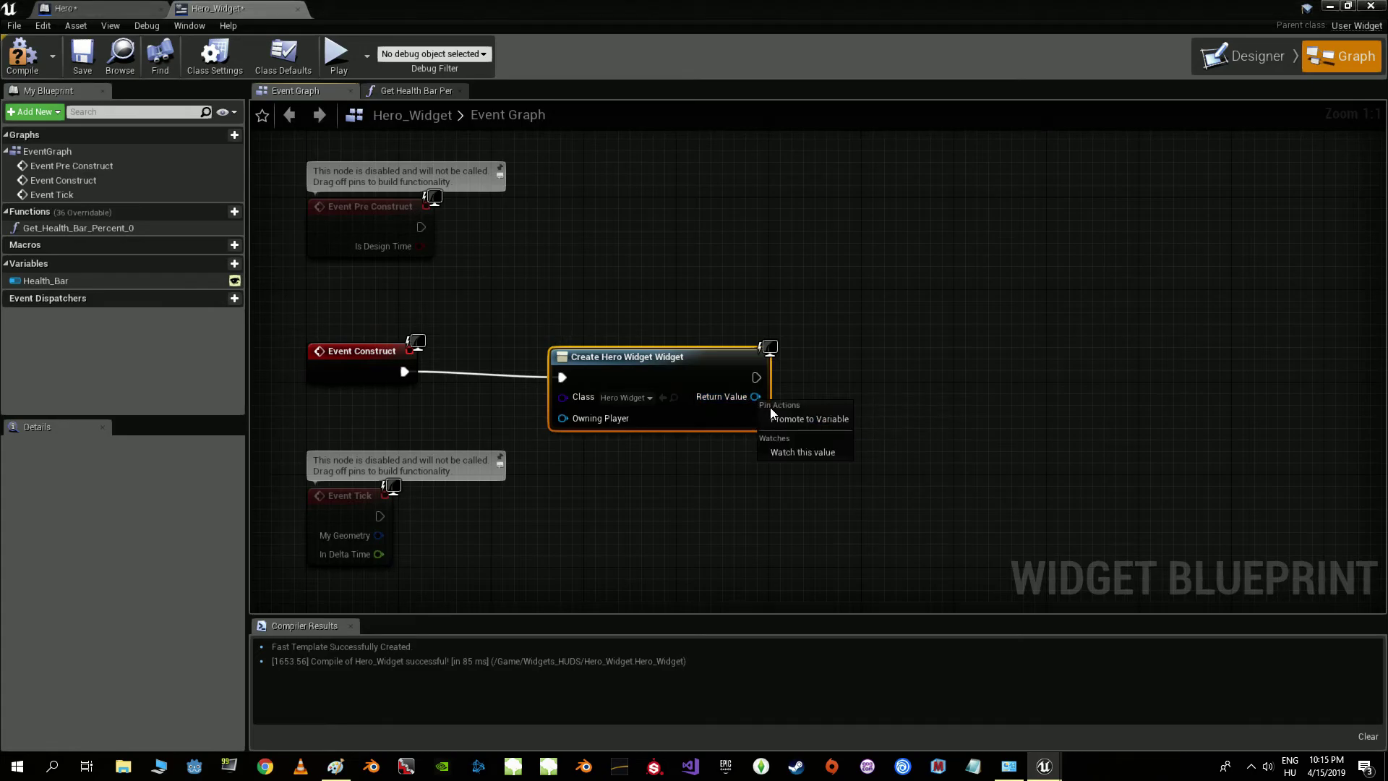
{"action": "left_click", "coordinate": [782, 420]}
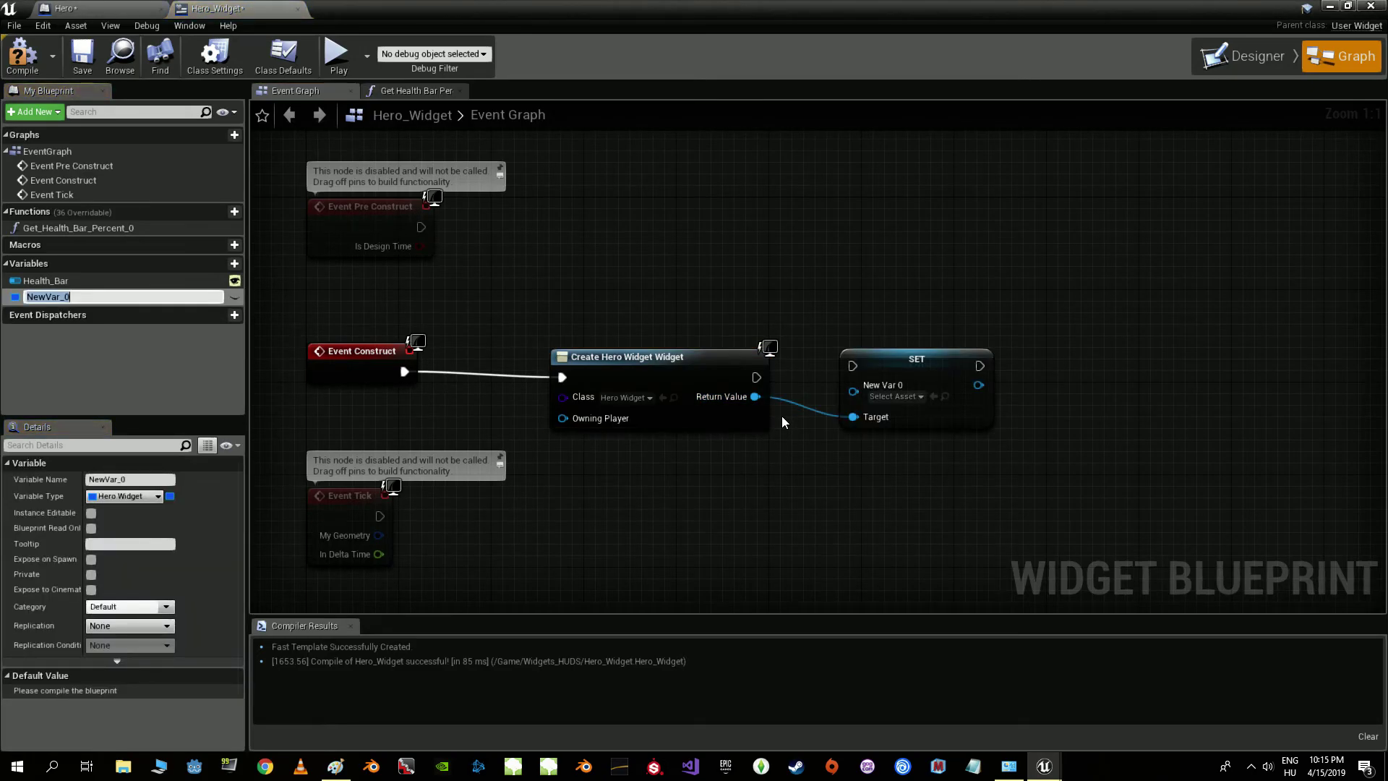
- Delete the SET and Create Hero Widget nodes, then recompile Hero_Widget
{"action": "left_click", "coordinate": [881, 353]}
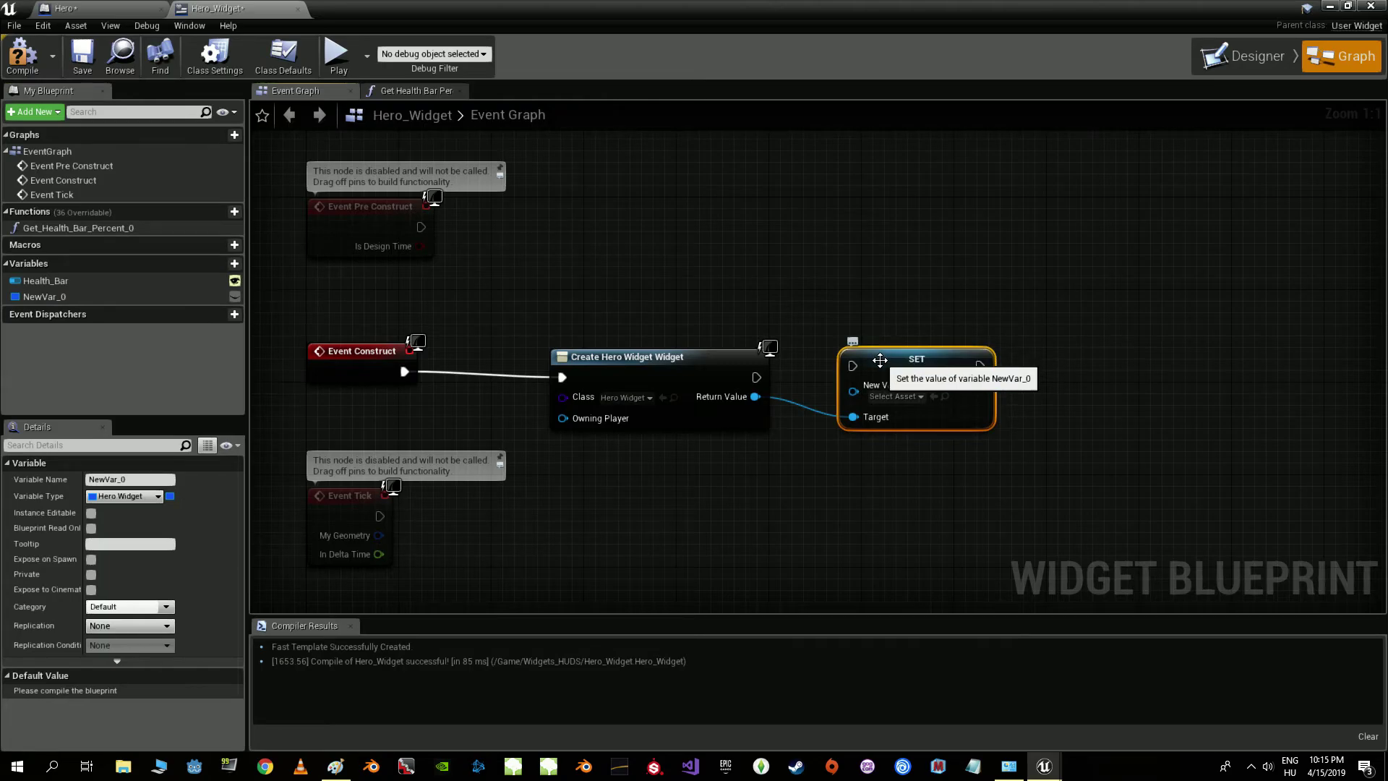
{"action": "key", "text": "Delete"}
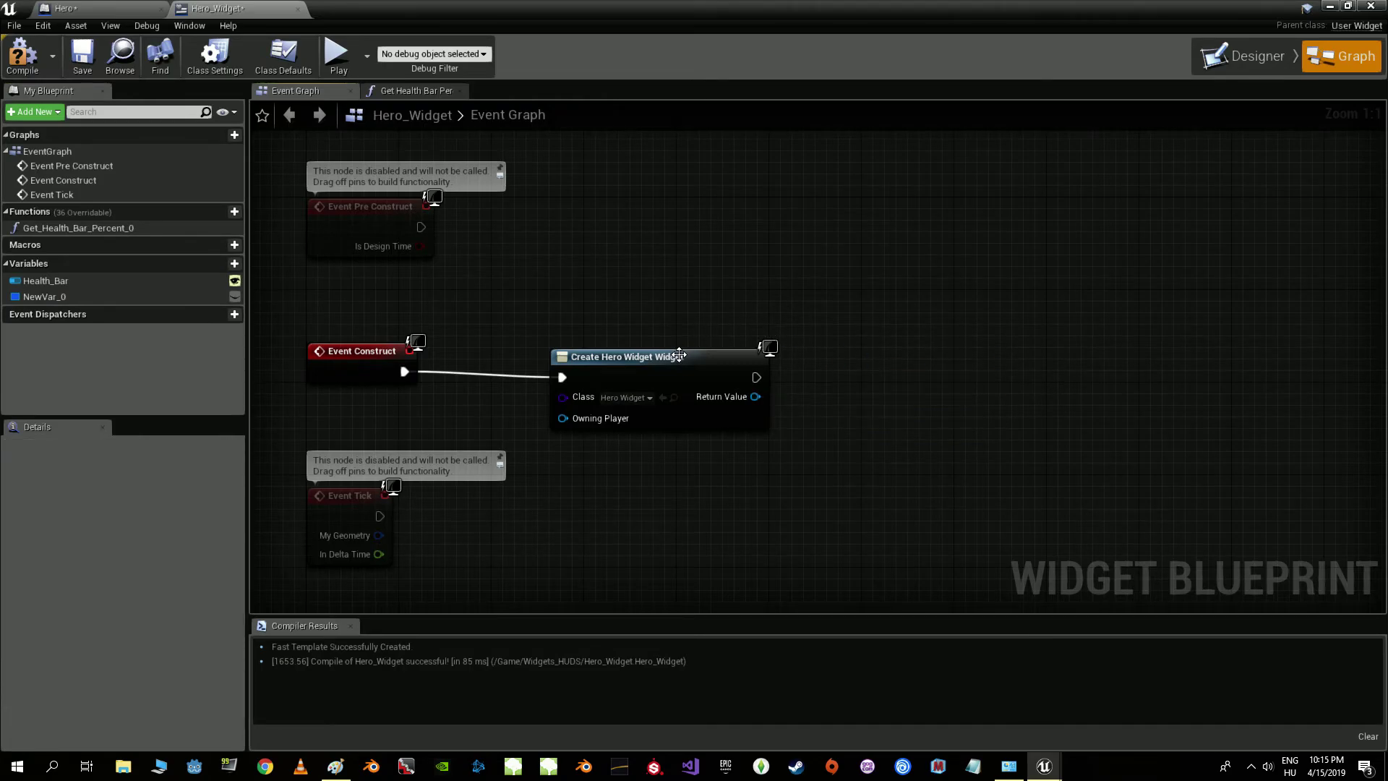
{"action": "left_click", "coordinate": [678, 355]}
{"action": "key", "text": "Delete"}
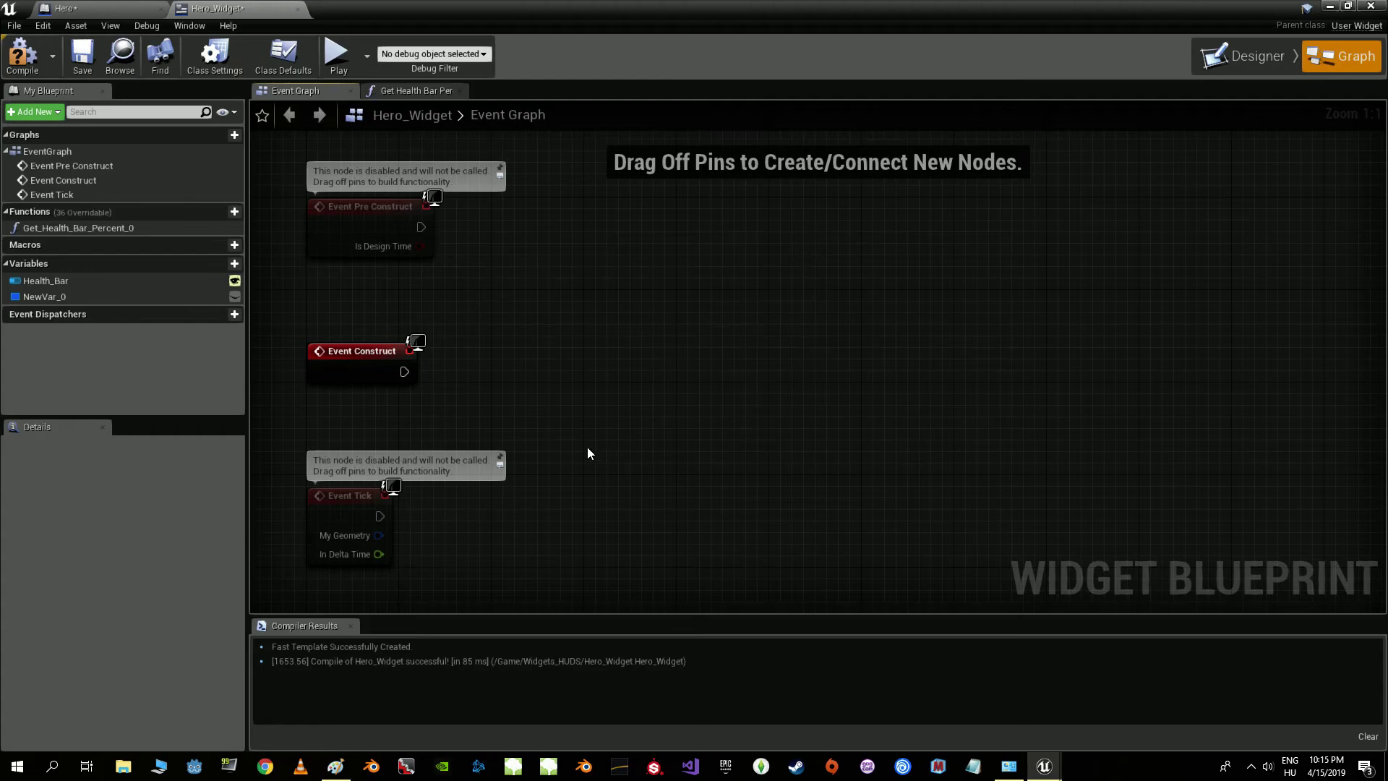
{"action": "left_click", "coordinate": [22, 56]}
- Add an Event BeginPlay node to the Hero blueprint's Event Graph
{"action": "left_click", "coordinate": [132, 7]}
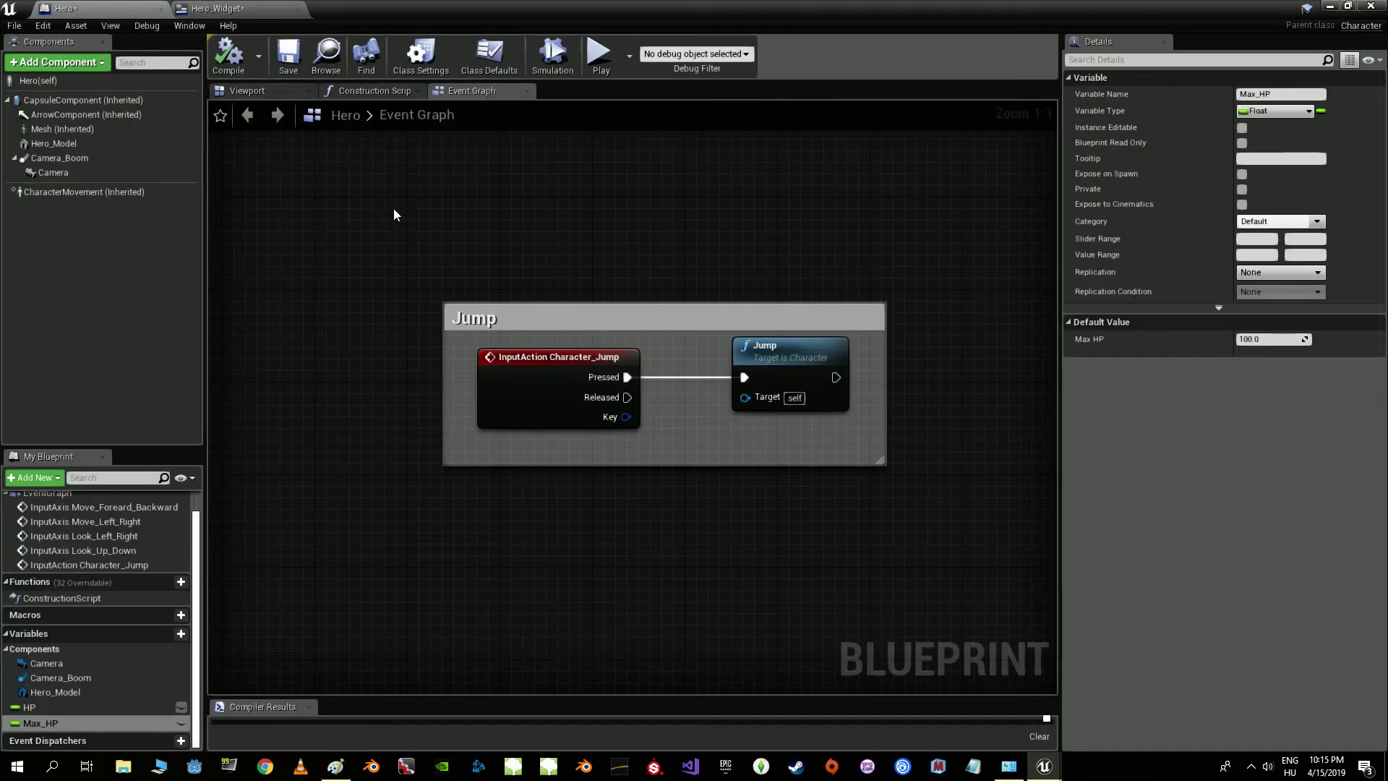
{"action": "scroll", "coordinate": [426, 235], "scroll_direction": "down", "scroll_amount": 3}
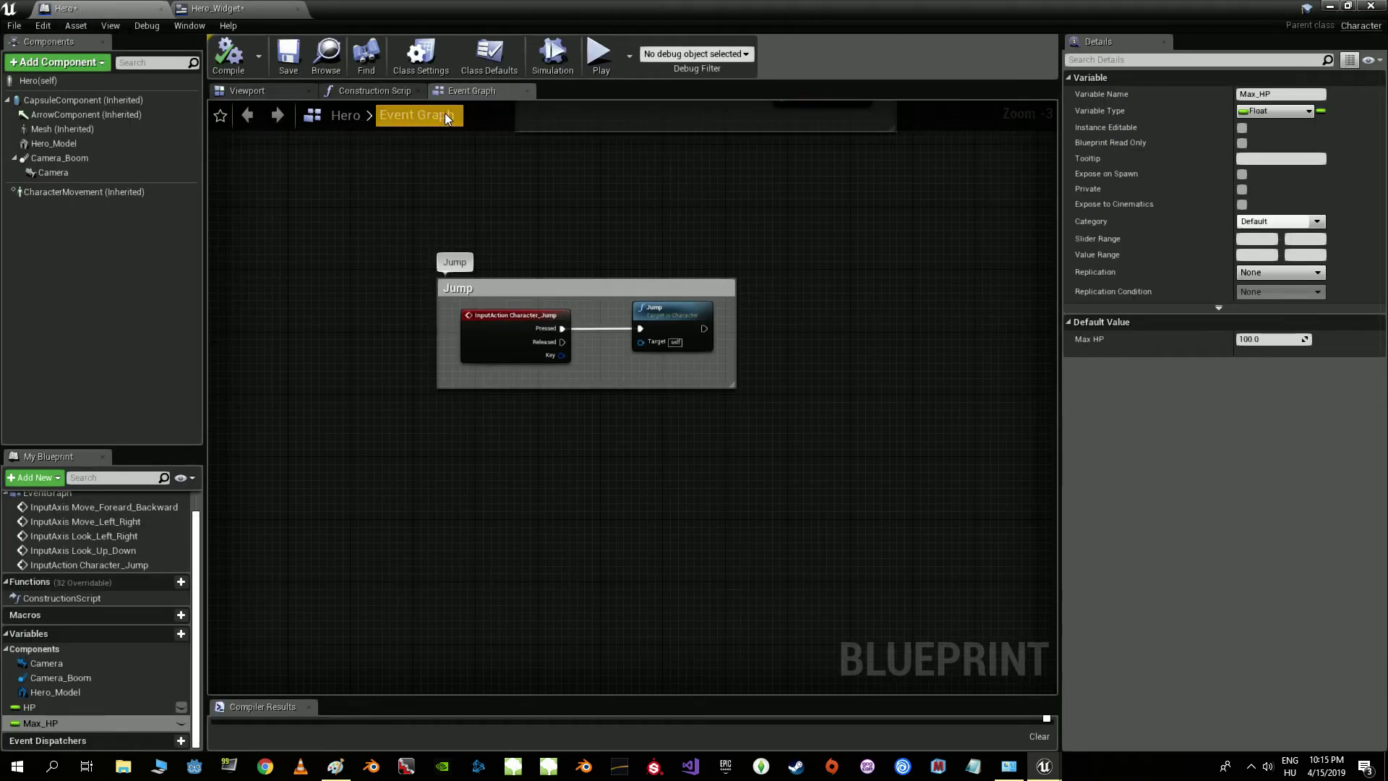
{"action": "right_click_drag", "start_coordinate": [494, 194], "coordinate": [472, 470]}
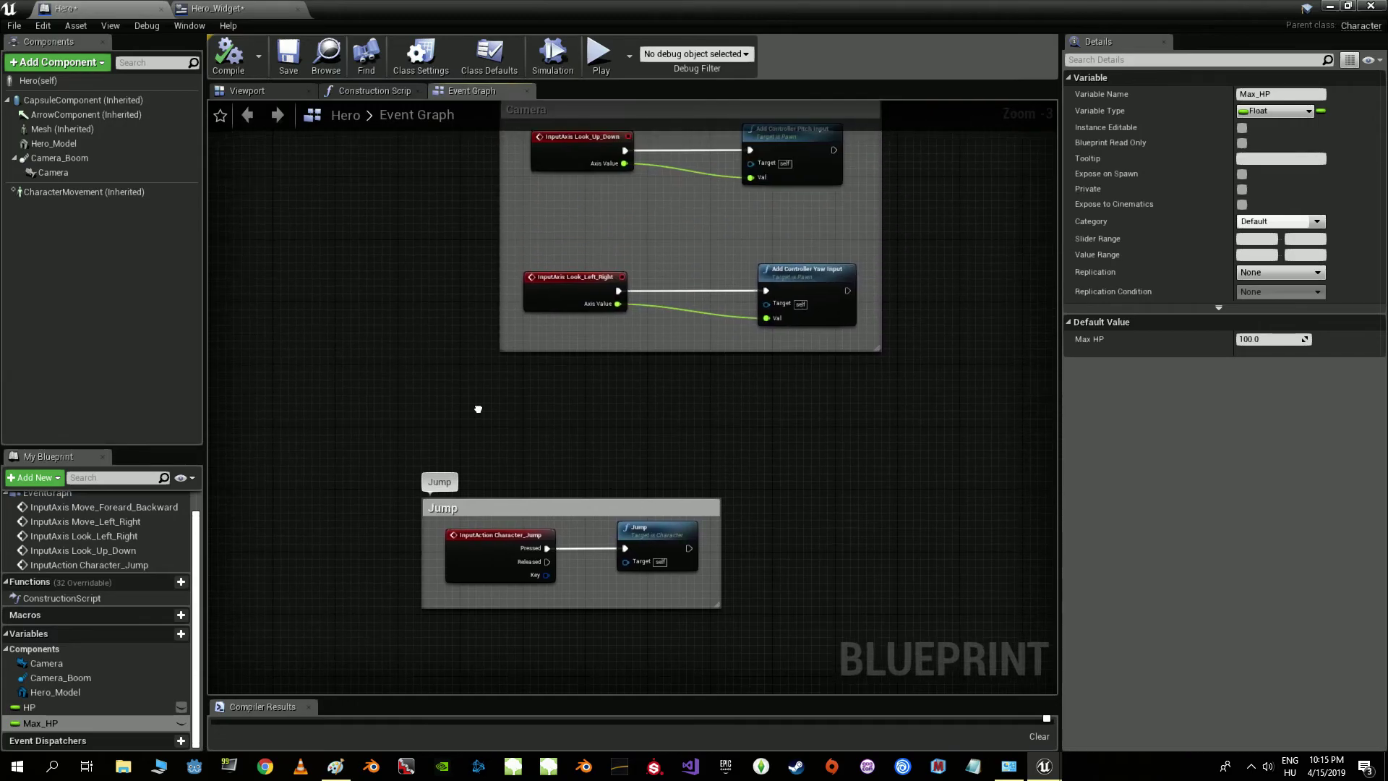
{"action": "mouse_move", "coordinate": [557, 558]}
{"action": "right_mouse_down"}
{"action": "mouse_move", "coordinate": [602, 341]}
{"action": "mouse_move", "coordinate": [608, 396]}
{"action": "right_mouse_up"}
{"action": "right_click", "coordinate": [540, 396]}
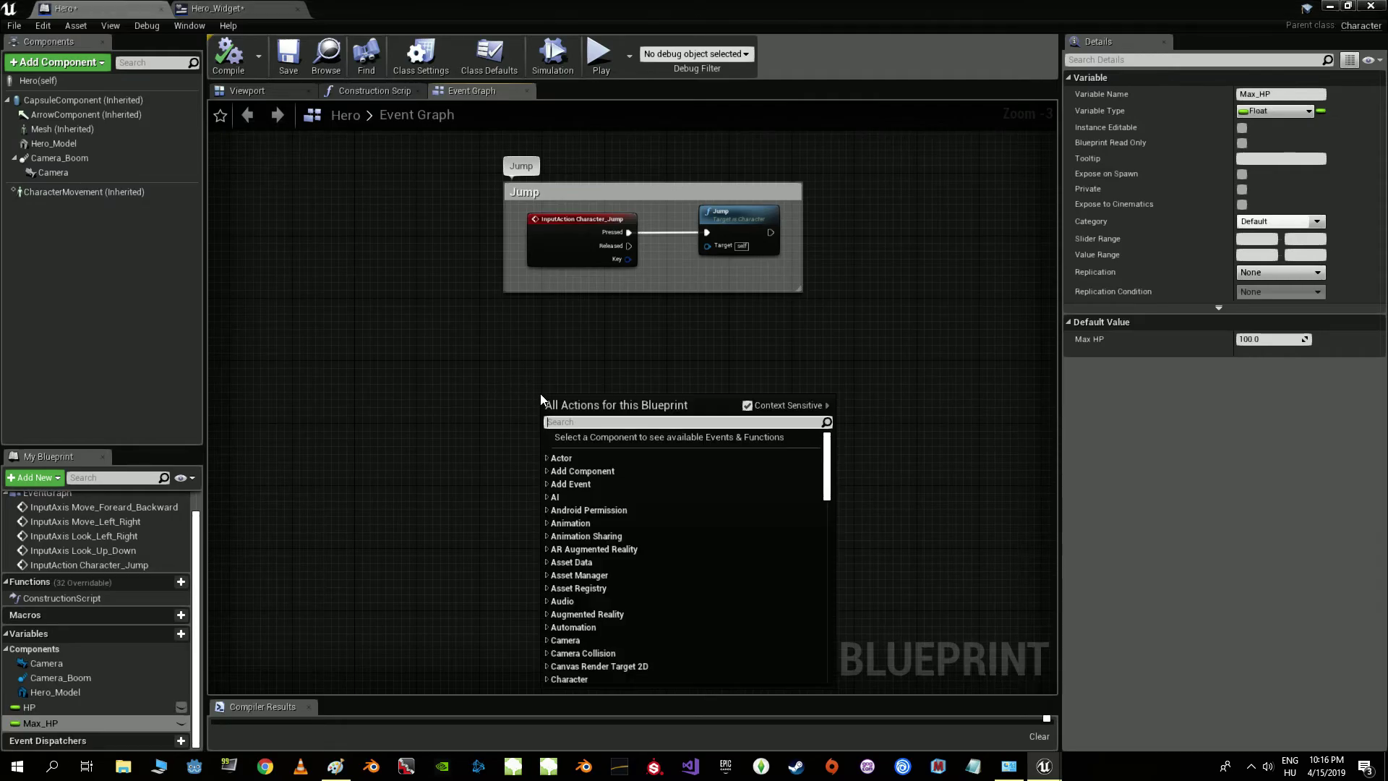
{"action": "type", "text": "event"}
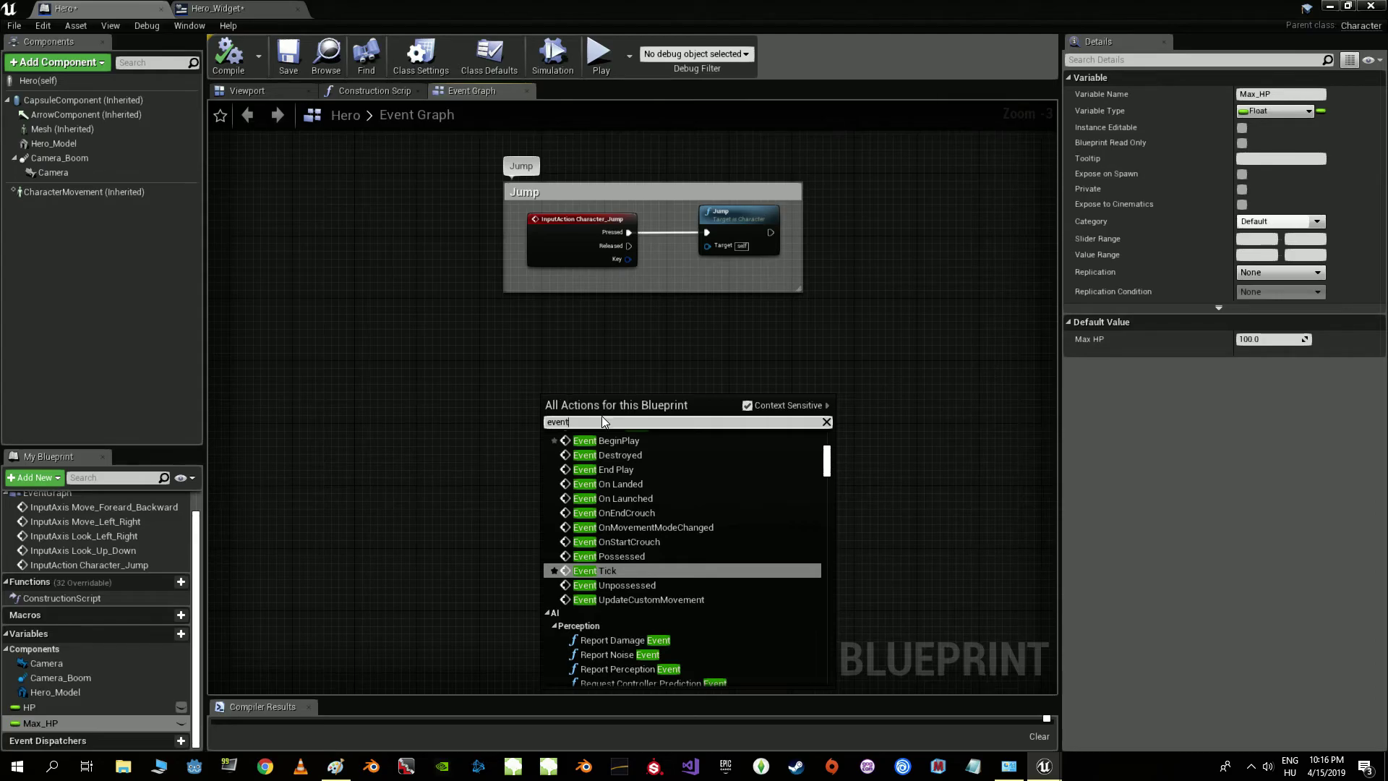
{"action": "left_click", "coordinate": [609, 443]}
{"action": "scroll", "coordinate": [633, 427], "scroll_direction": "up", "scroll_amount": 3}
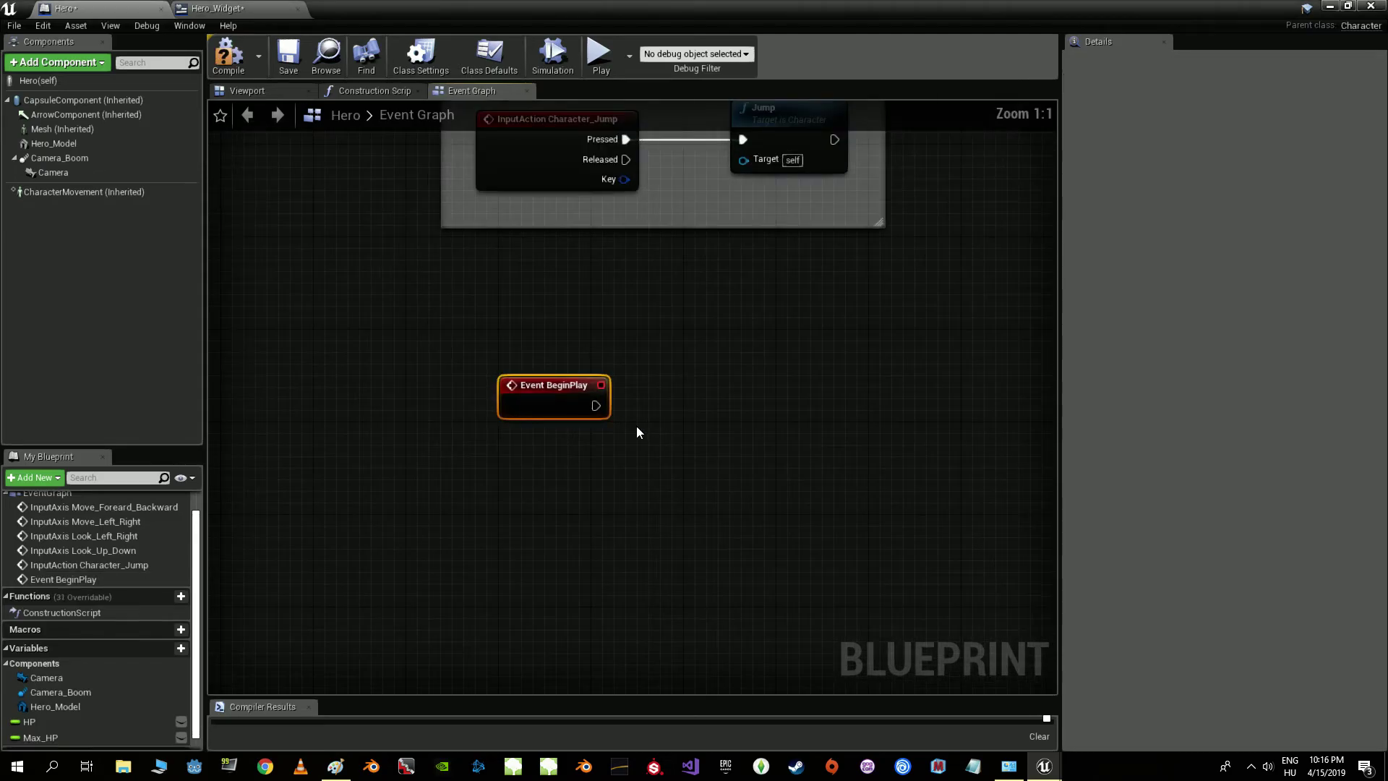
{"action": "right_click_drag", "start_coordinate": [633, 427], "coordinate": [470, 383]}
- Create a Hero_Widget from BeginPlay and promote it to a variable
{"action": "left_click_drag", "start_coordinate": [469, 383], "coordinate": [583, 384]}
{"action": "type", "text": "widget"}
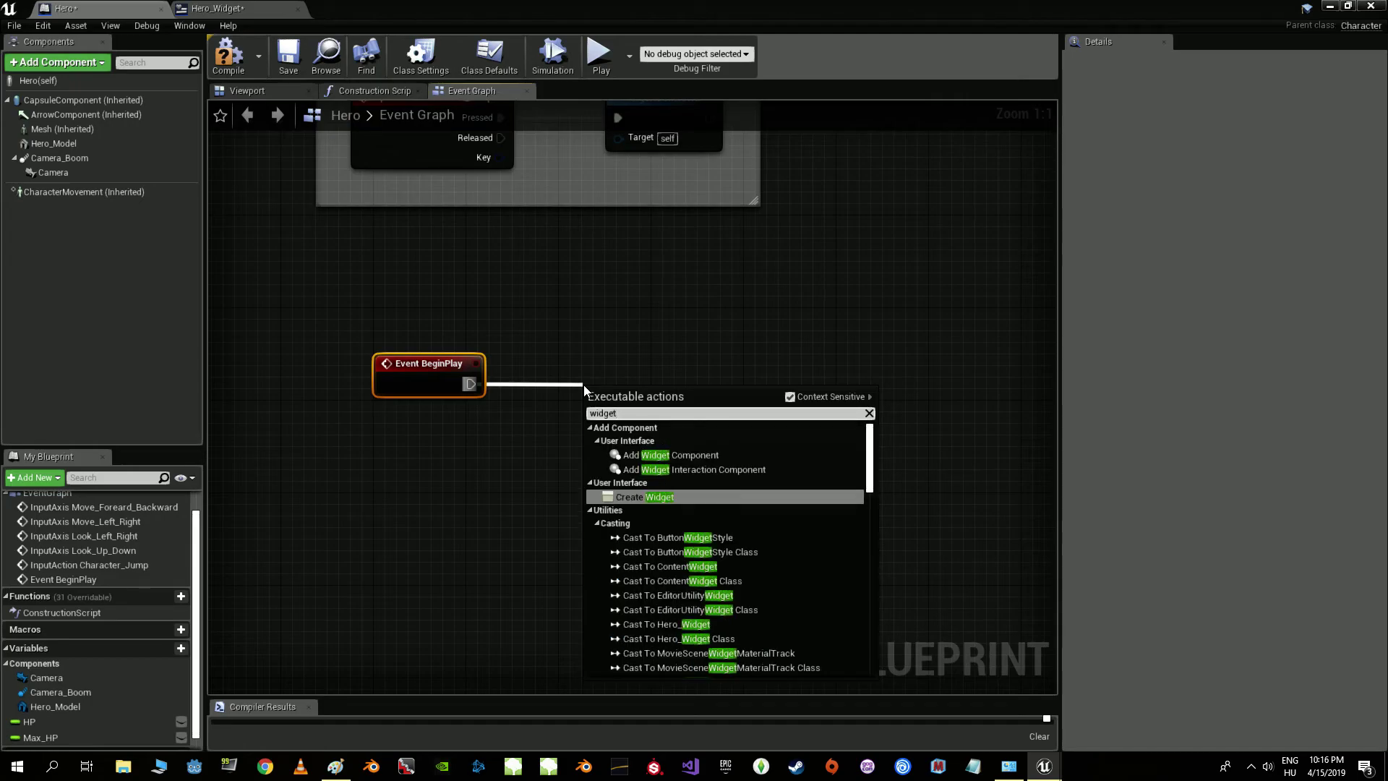
{"action": "left_click", "coordinate": [648, 496]}
{"action": "mouse_move", "coordinate": [670, 396]}
{"action": "left_mouse_down"}
{"action": "mouse_move", "coordinate": [670, 354]}
{"action": "mouse_move", "coordinate": [670, 366]}
{"action": "left_mouse_up"}
{"action": "left_click", "coordinate": [658, 403]}
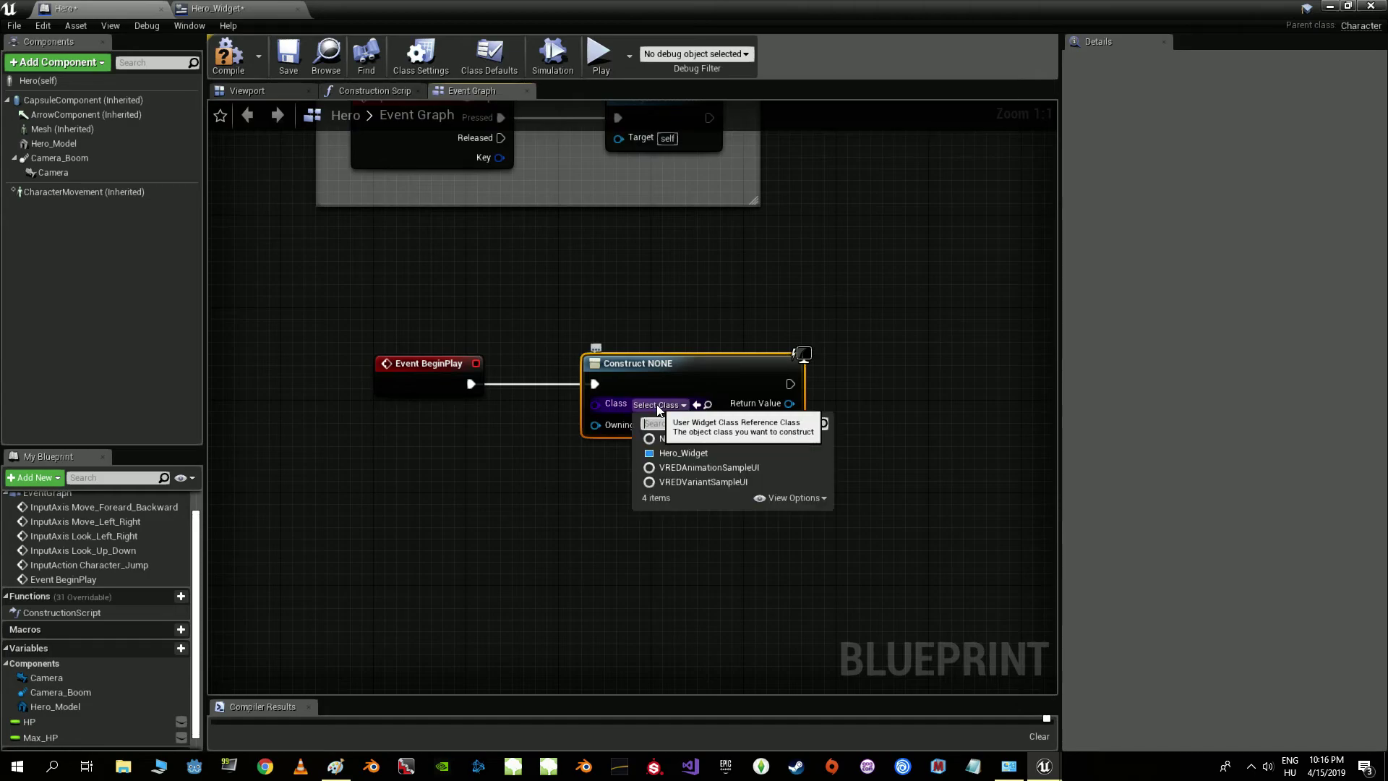
{"action": "left_click", "coordinate": [669, 453]}
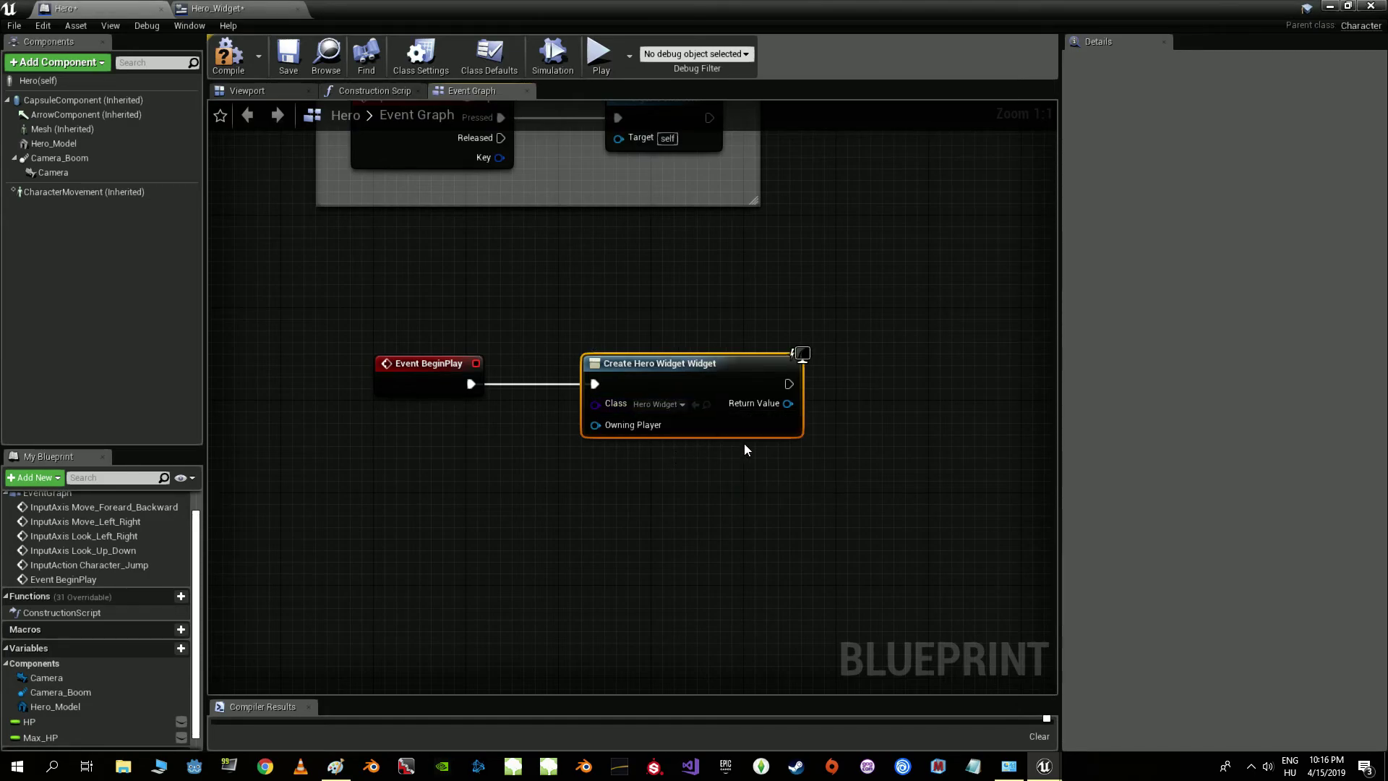
{"action": "right_click_drag", "start_coordinate": [744, 444], "coordinate": [636, 437]}
{"action": "right_click", "coordinate": [682, 398]}
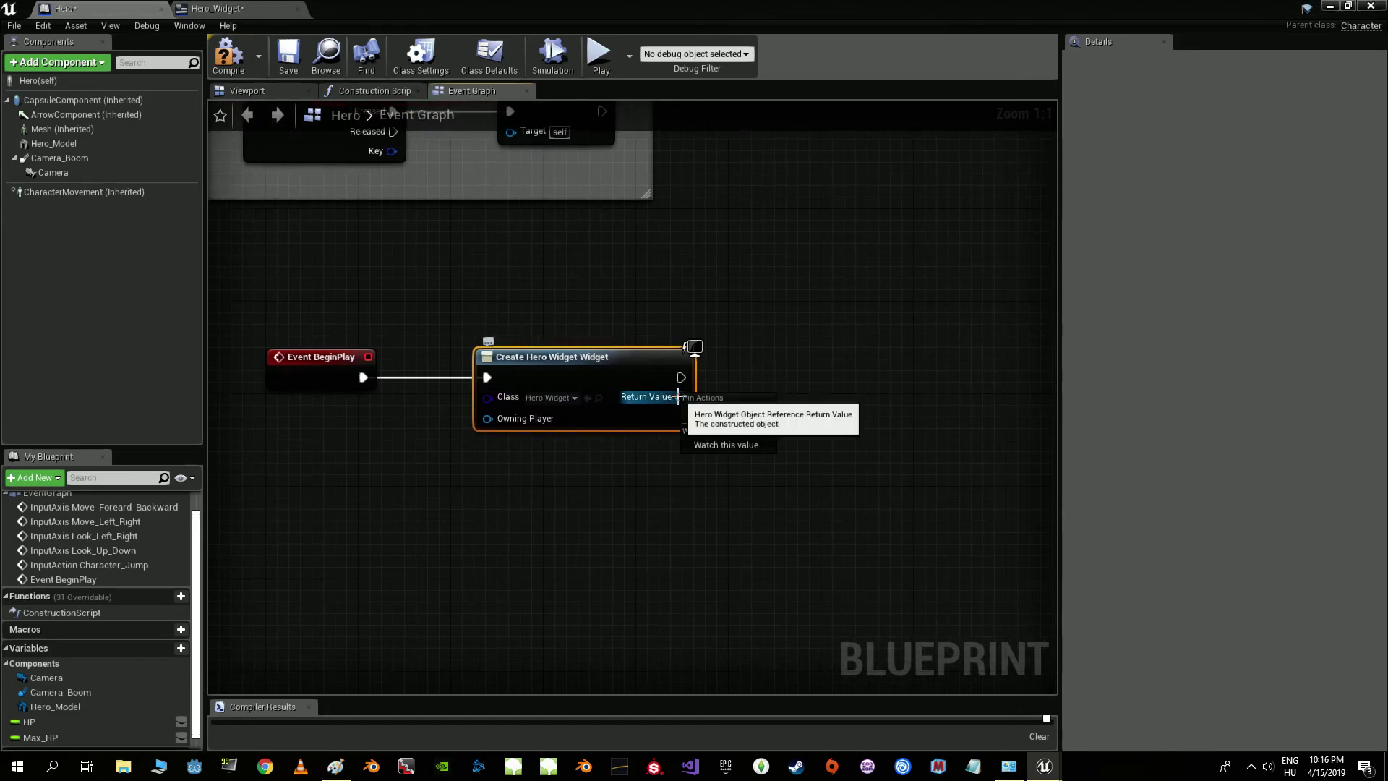
{"action": "left_click", "coordinate": [721, 415]}
{"action": "right_click_drag", "start_coordinate": [735, 414], "coordinate": [565, 427]}
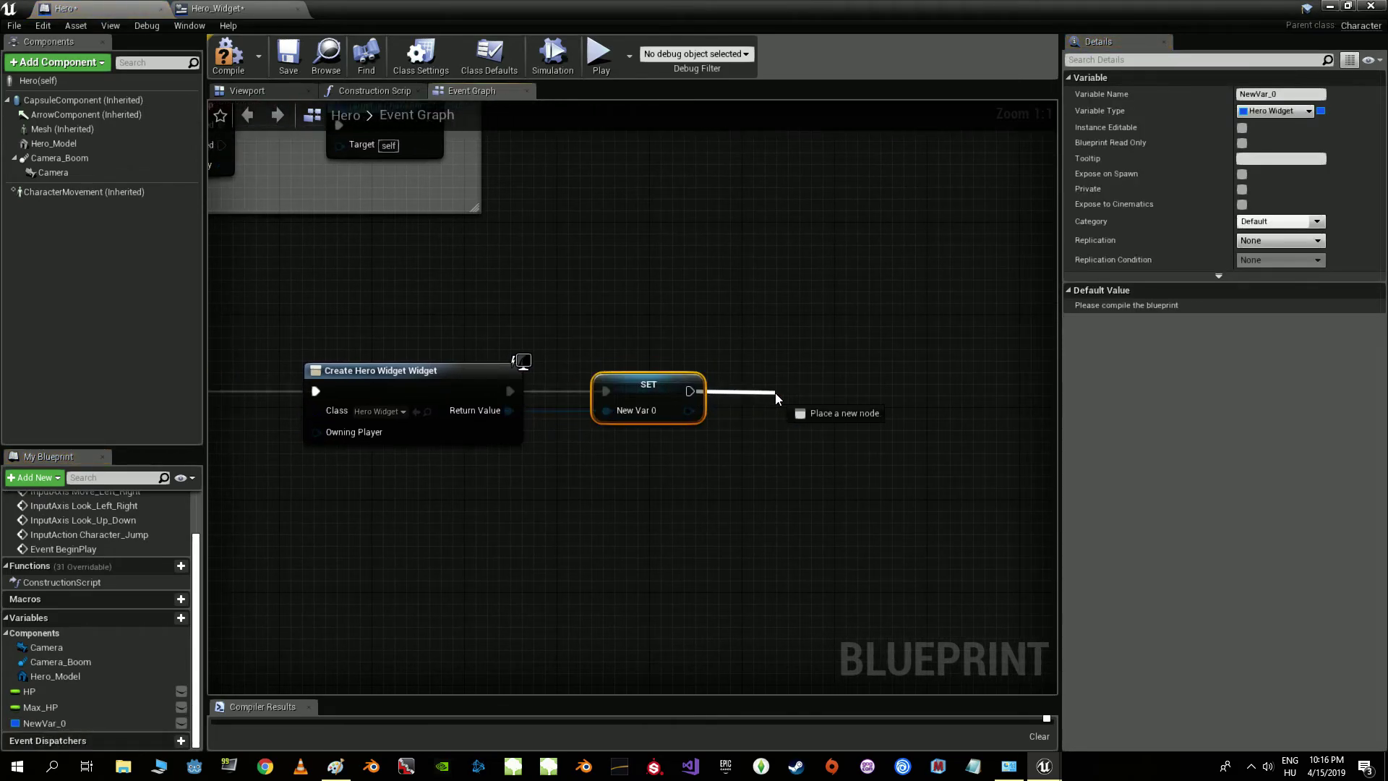
- Add an Add to Viewport node after SET, targeting the stored widget
{"action": "left_click_drag", "start_coordinate": [690, 392], "coordinate": [775, 392]}
{"action": "type", "text": "view"}
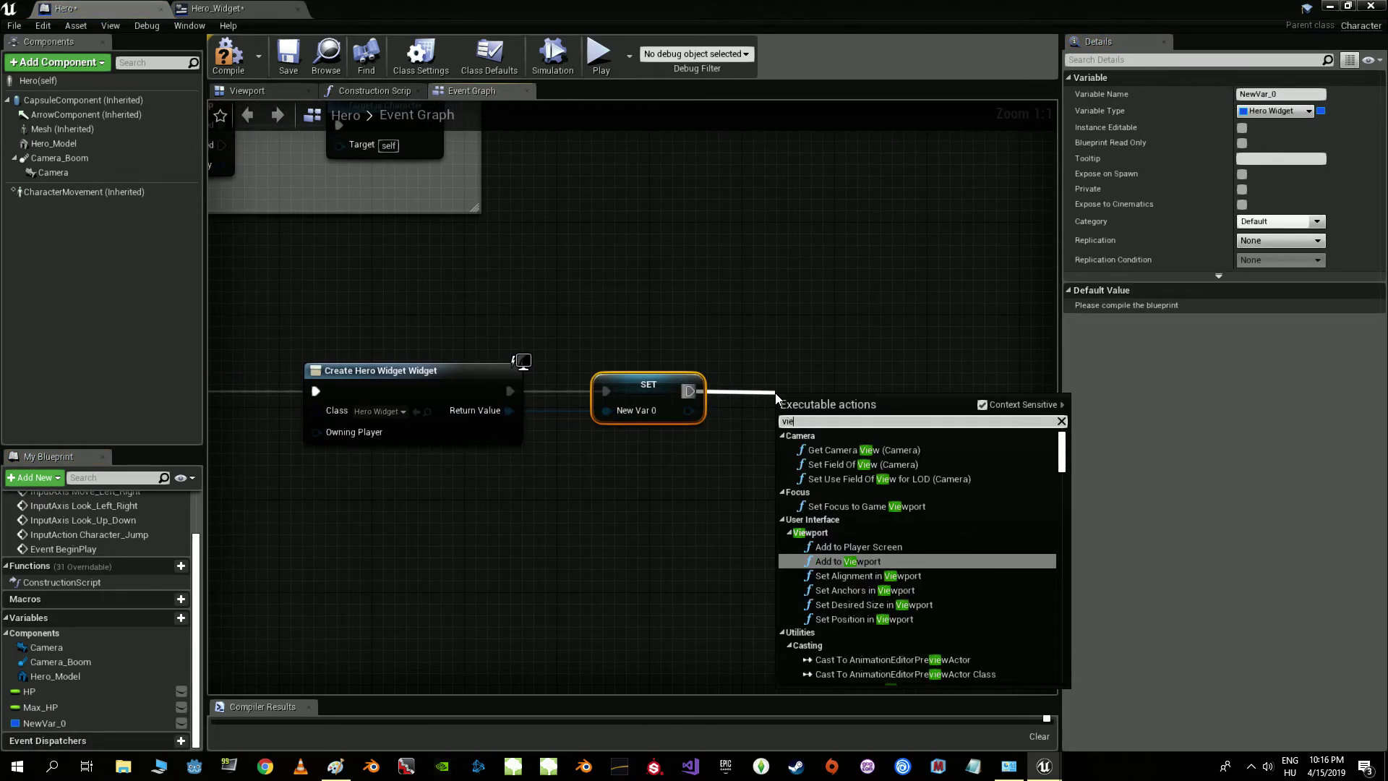
{"action": "left_click", "coordinate": [853, 561]}
{"action": "left_click_drag", "start_coordinate": [839, 416], "coordinate": [842, 370]}
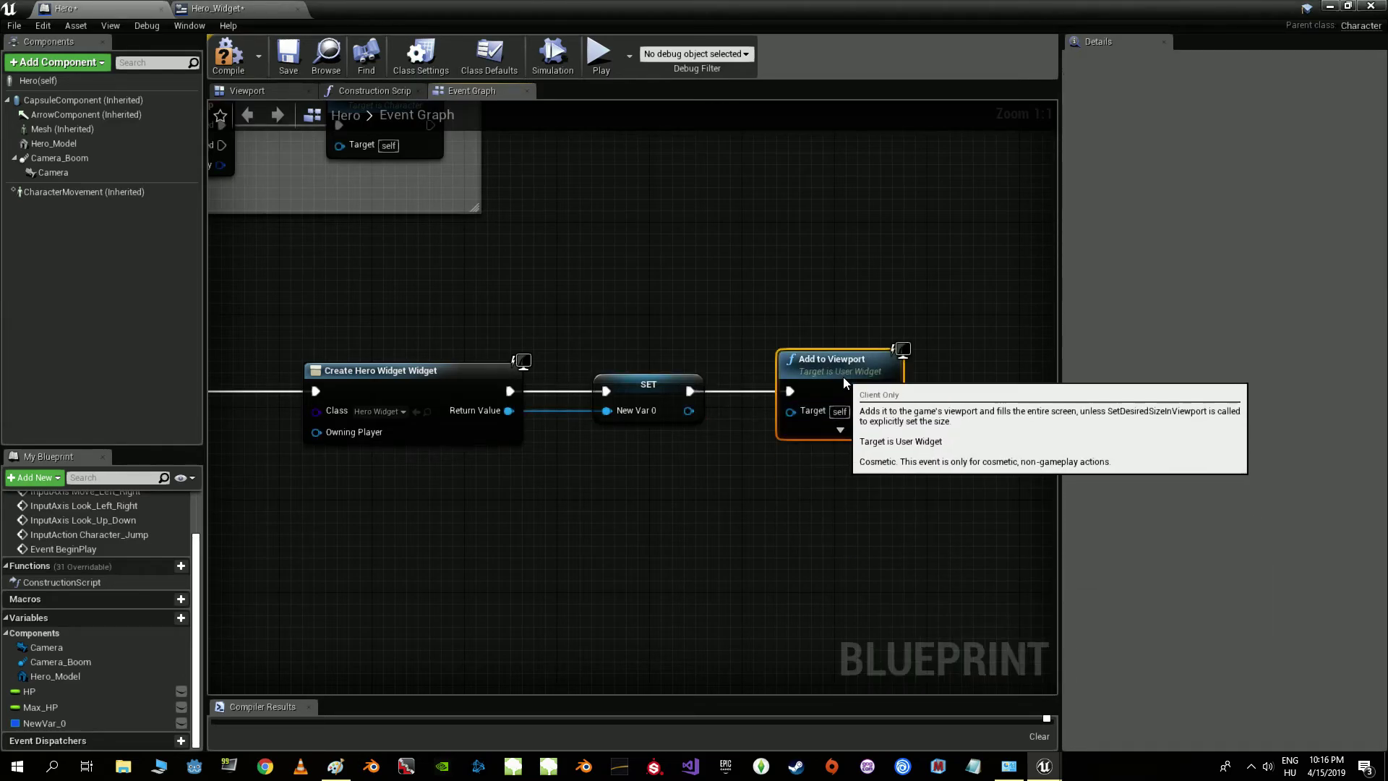
{"action": "left_click_drag", "start_coordinate": [791, 412], "coordinate": [688, 412]}
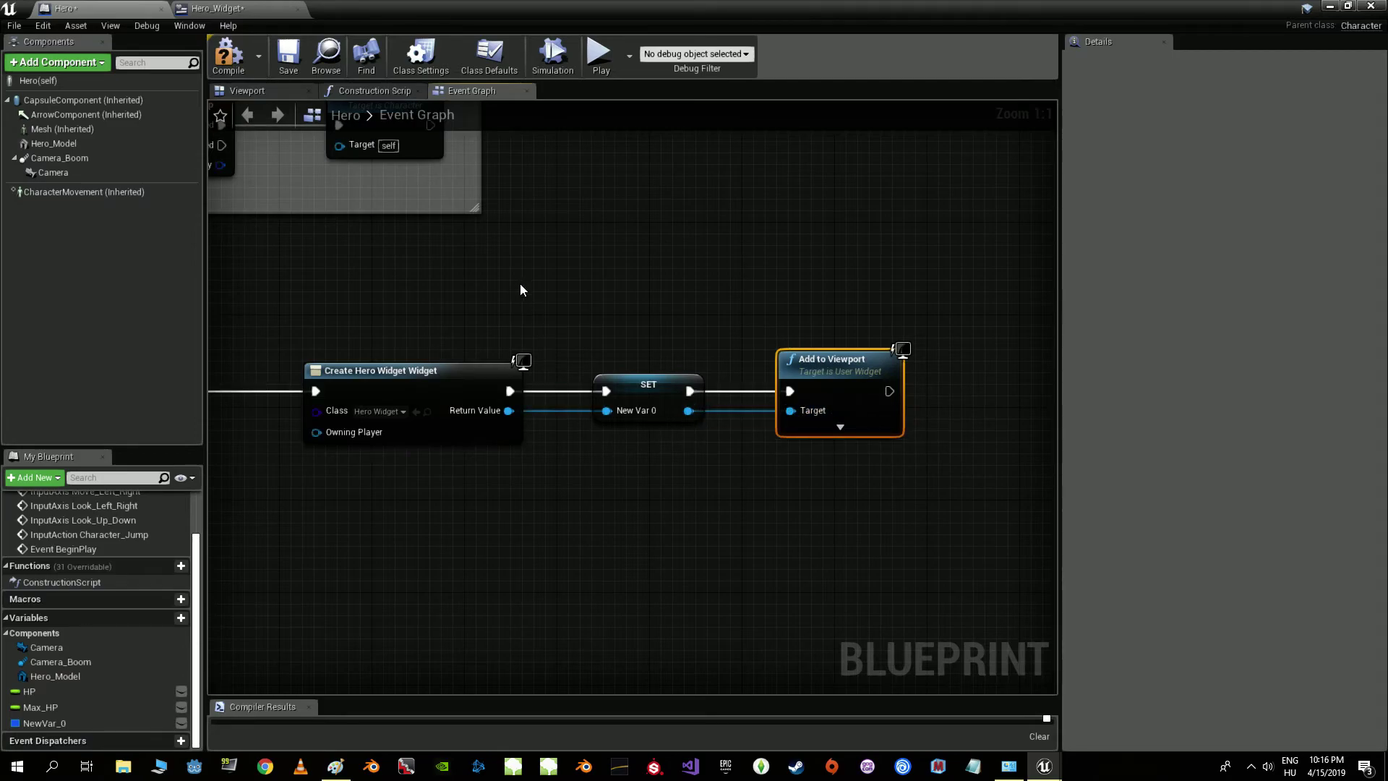
{"action": "right_click_drag", "start_coordinate": [519, 284], "coordinate": [634, 268]}
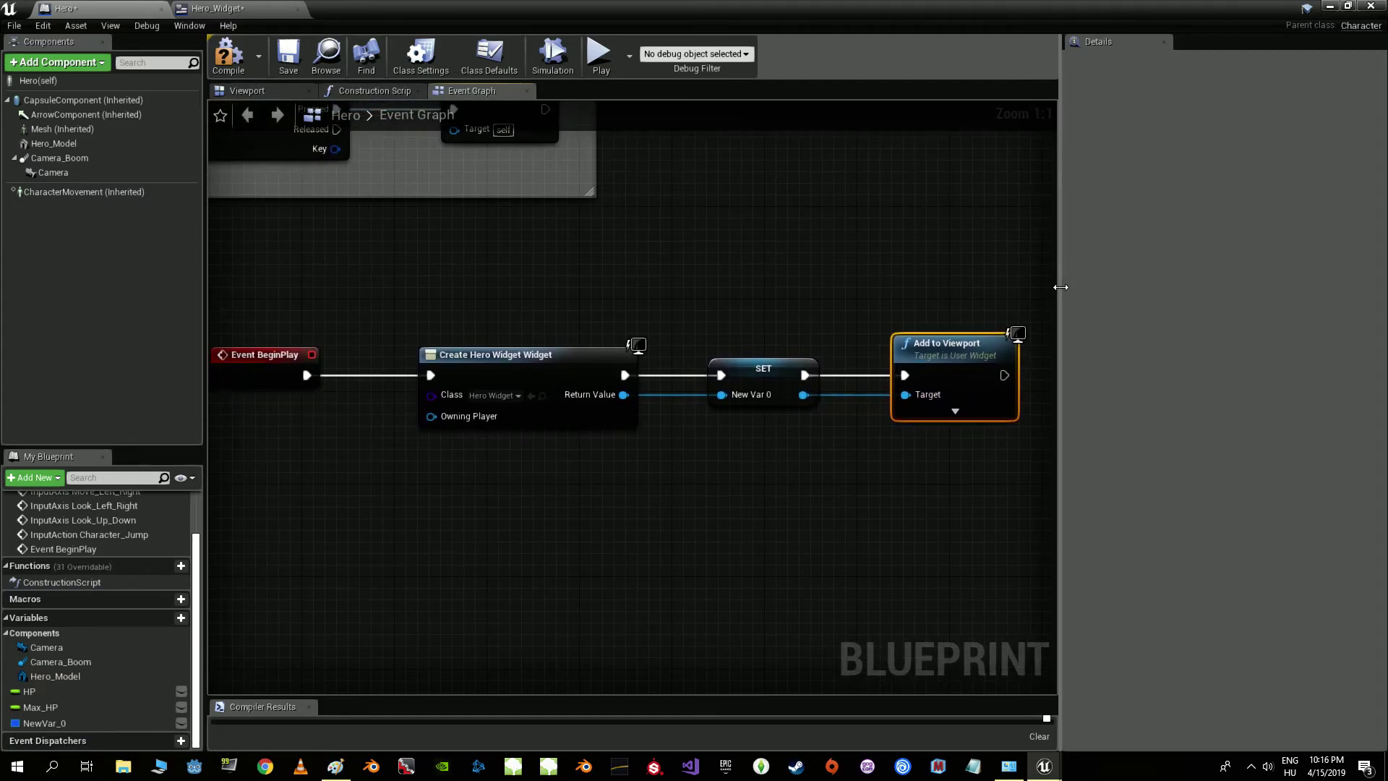
{"action": "left_click_drag", "start_coordinate": [1061, 286], "coordinate": [1246, 287]}
{"action": "right_click_drag", "start_coordinate": [767, 313], "coordinate": [814, 314]}
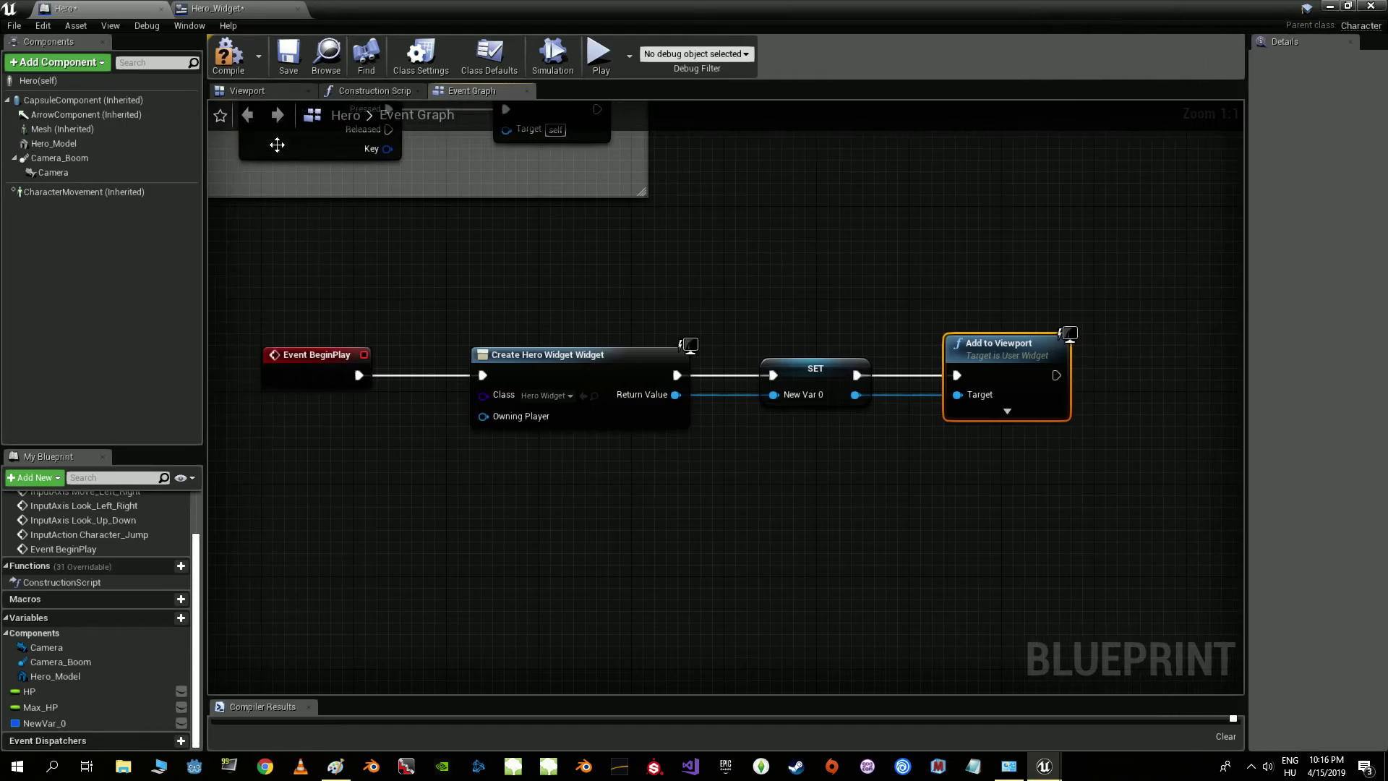
- Compile Hero and play the level to see the green health bar
{"action": "left_click", "coordinate": [229, 54]}
{"action": "left_click", "coordinate": [1330, 7]}
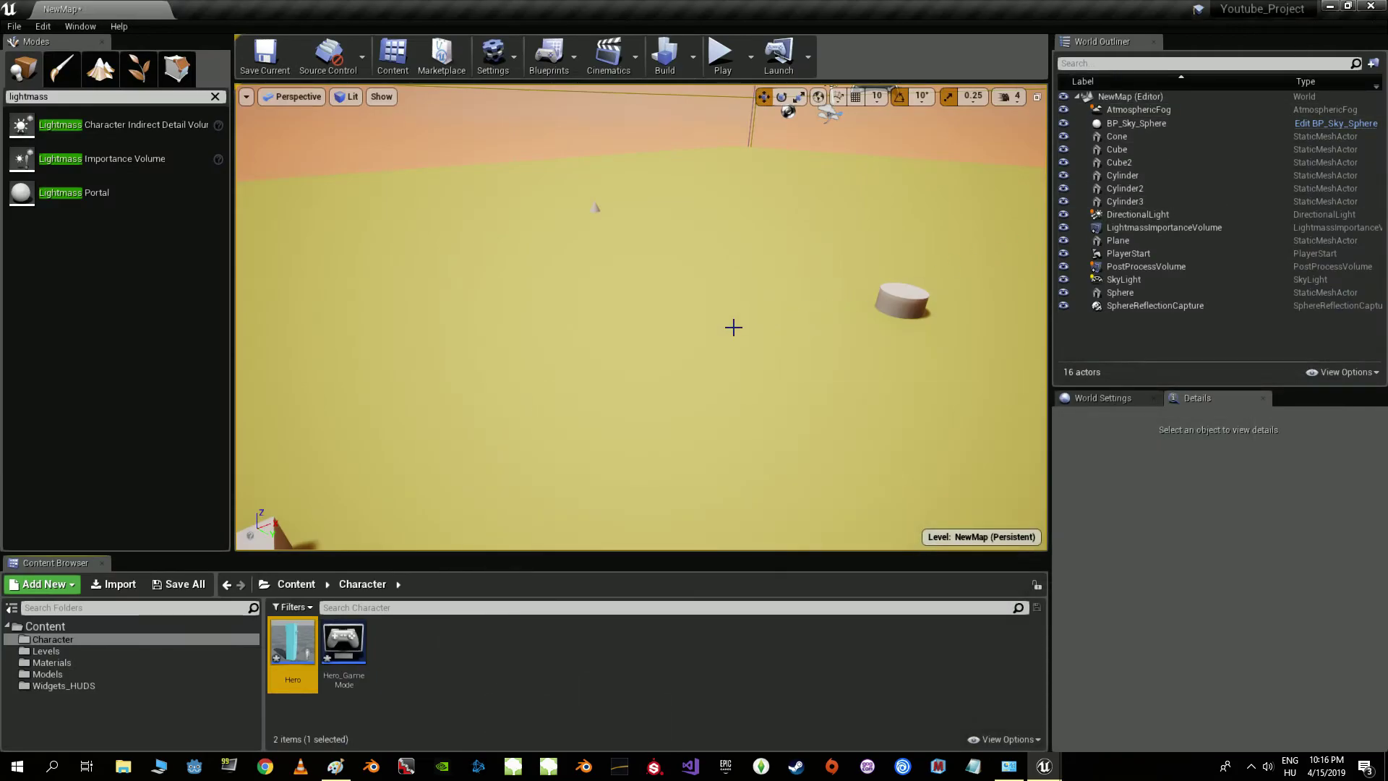
{"action": "left_click", "coordinate": [721, 54]}
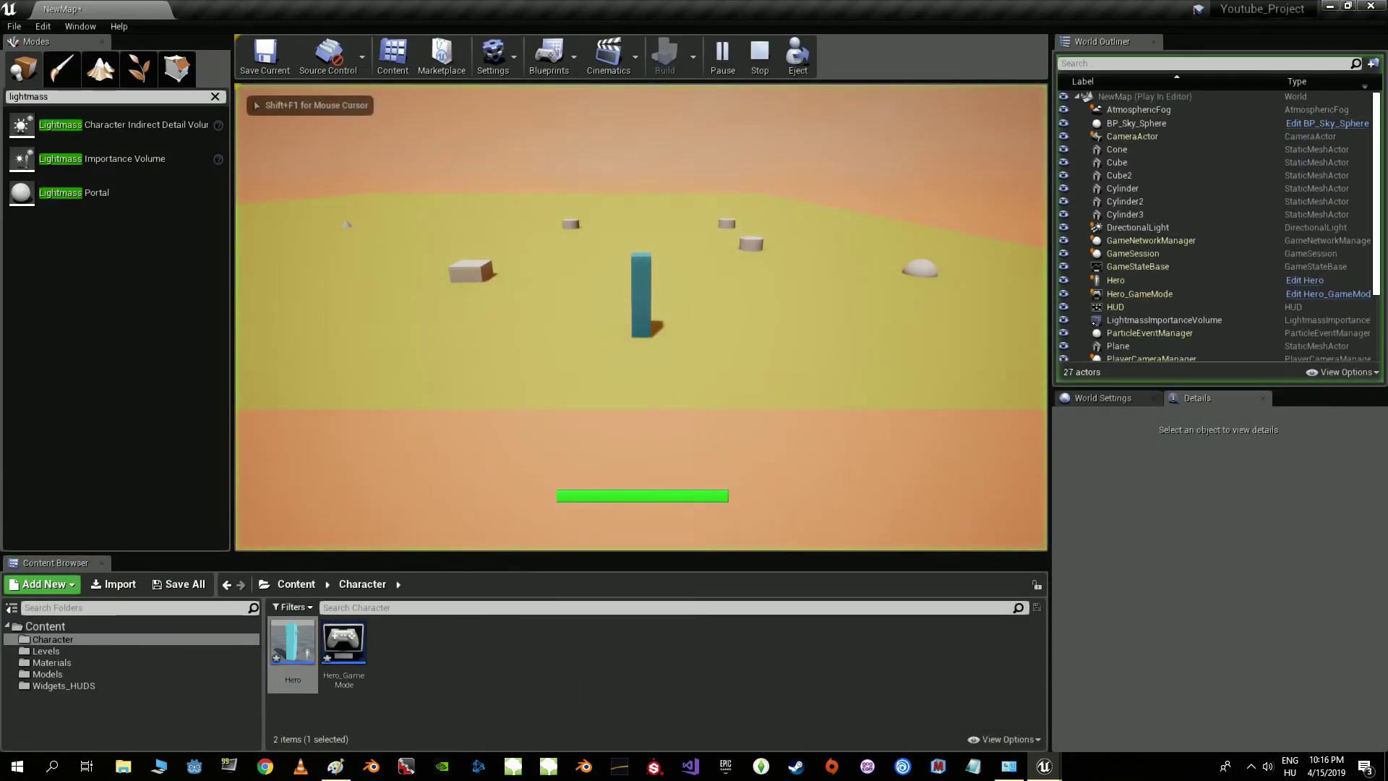
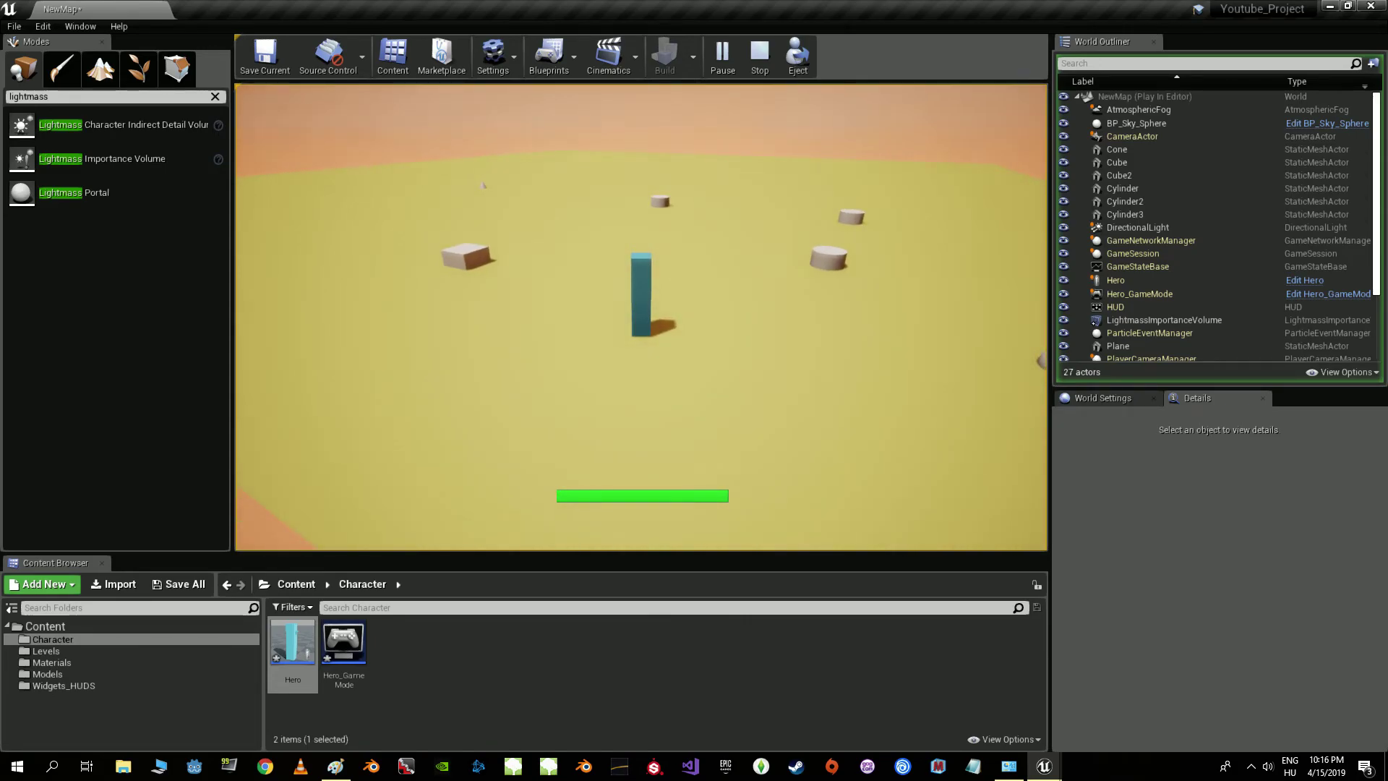
- Play-test the level to check the green health bar, then open the Hero Blueprint from the Content Browser
{"action": "key", "text": "Escape"}
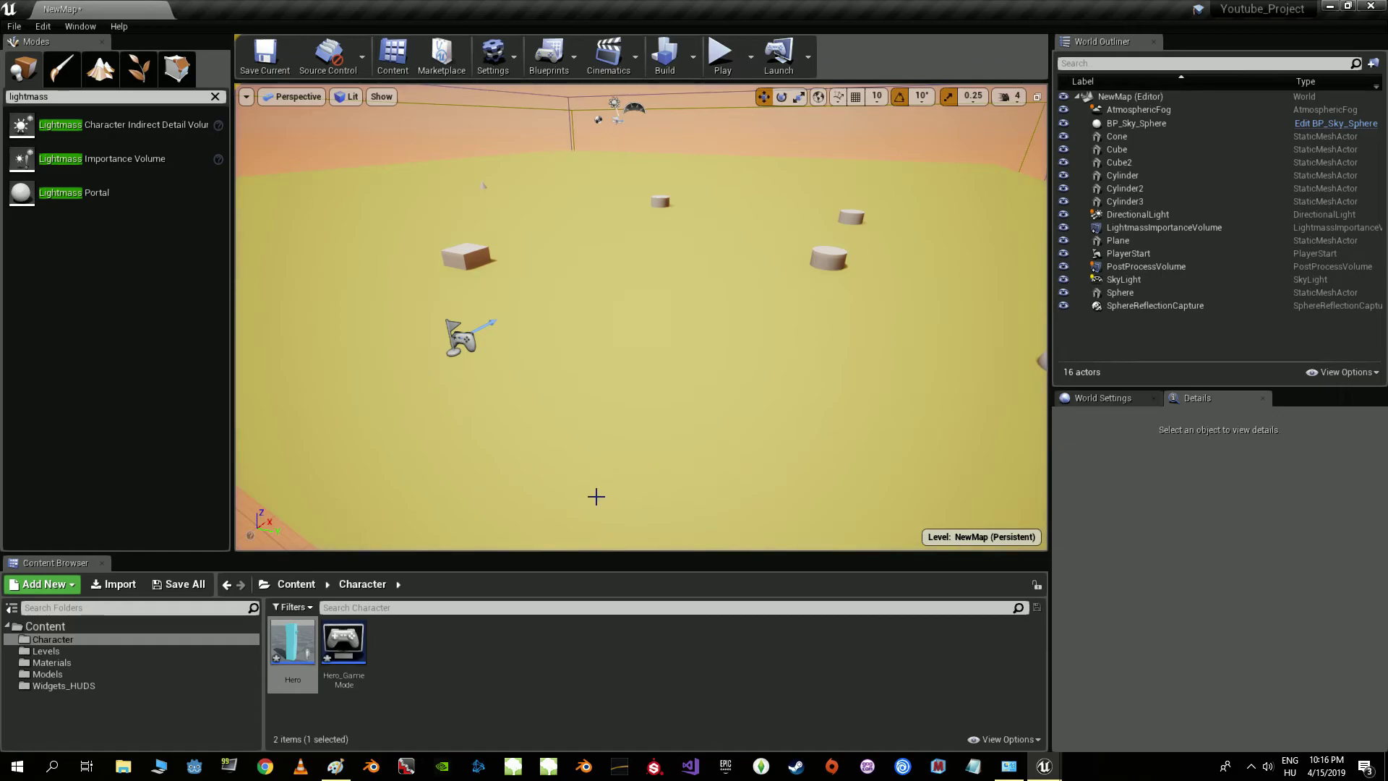
{"action": "left_click", "coordinate": [720, 54]}
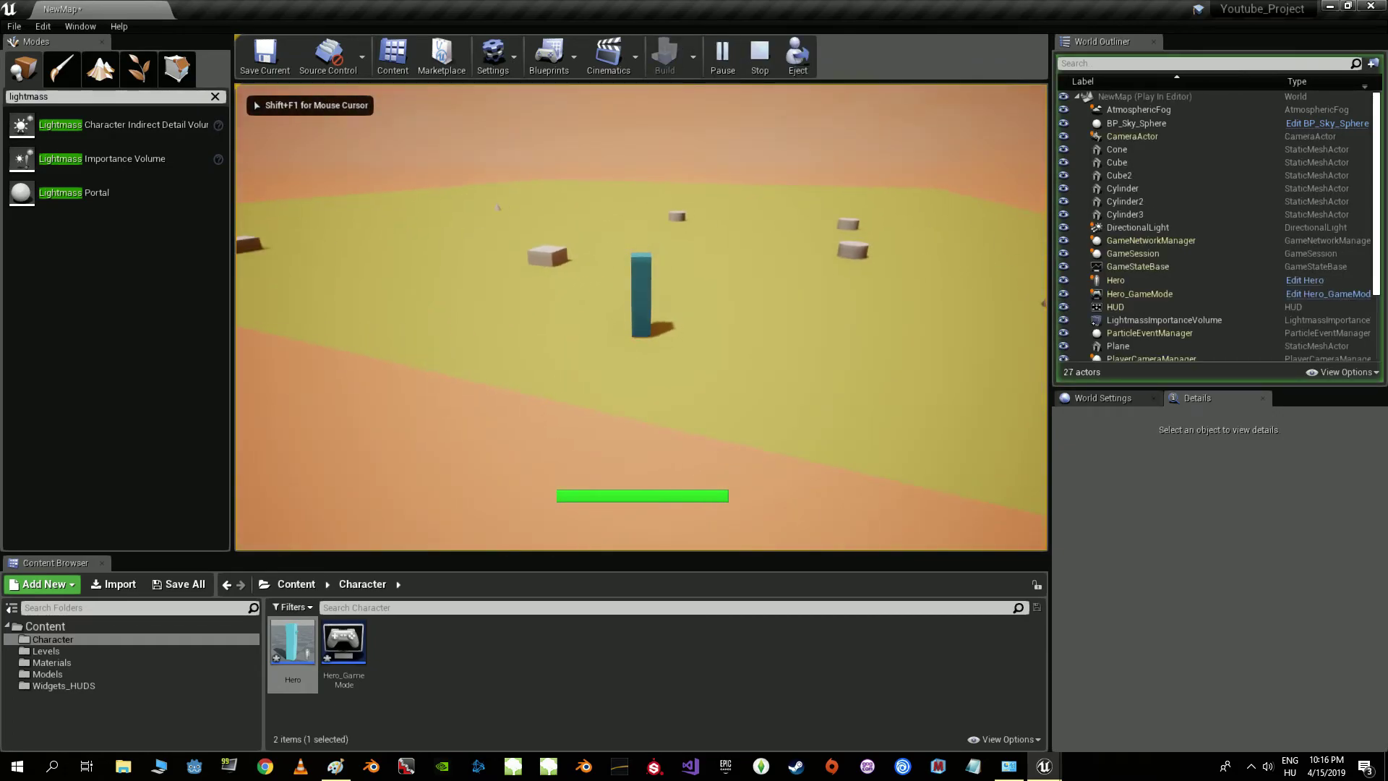
{"action": "key", "text": "Escape"}
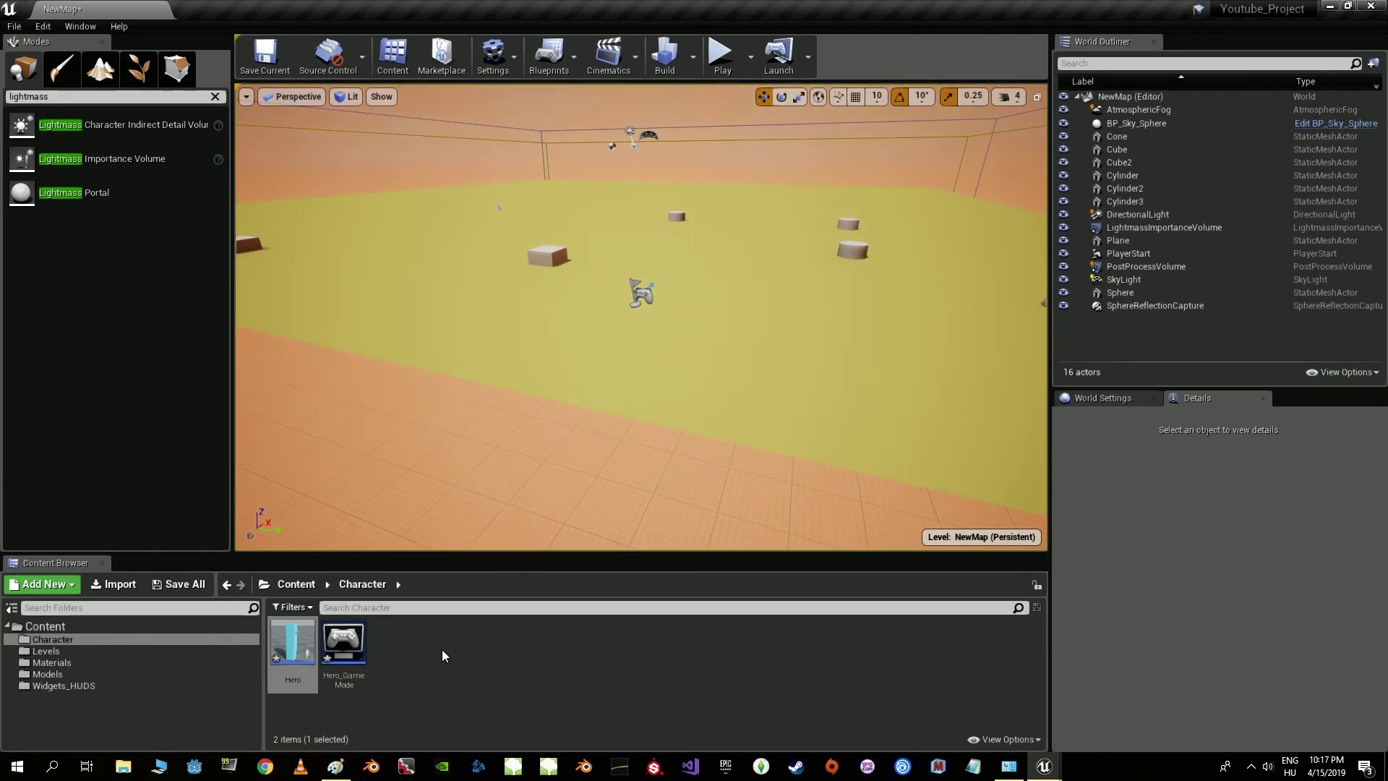
{"action": "double_click", "coordinate": [293, 643]}
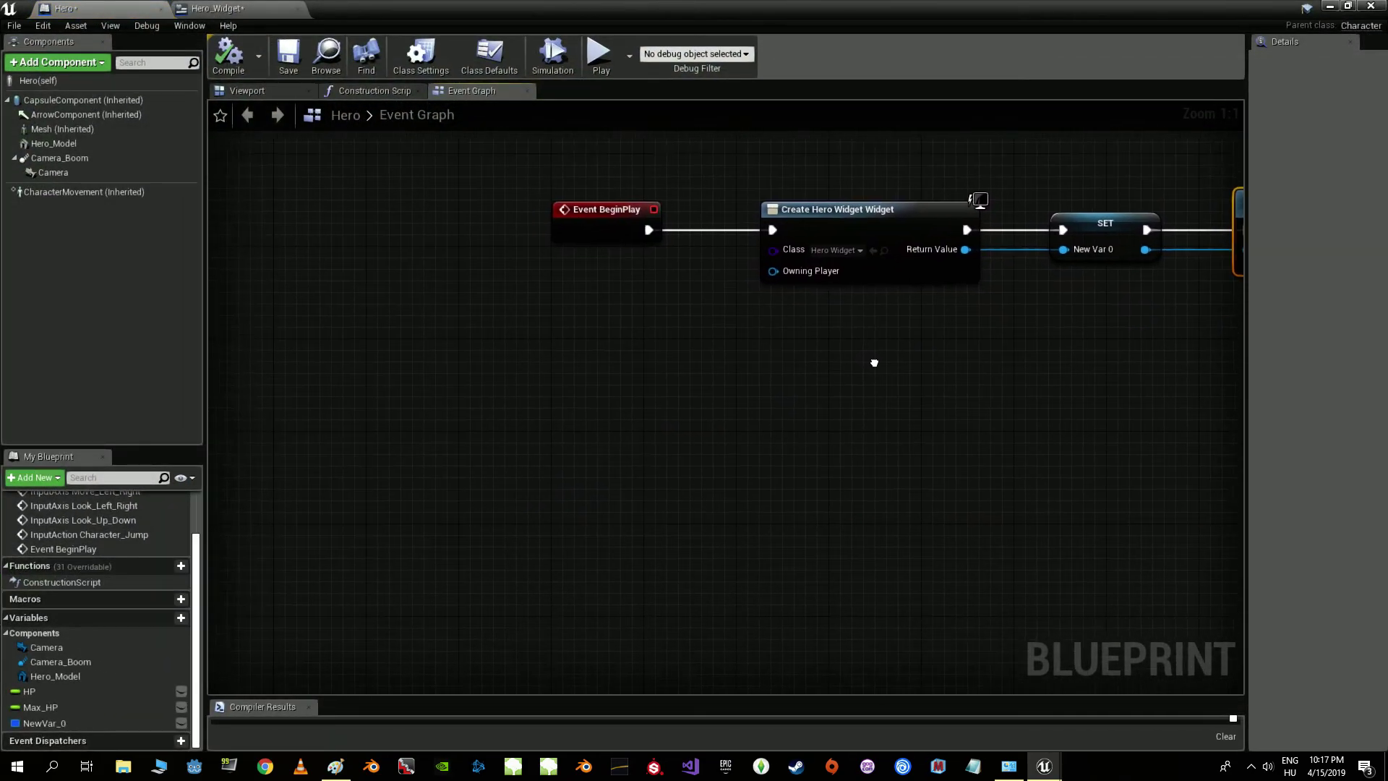
- Add a Set HP node that runs on a Q key press event
{"action": "mouse_move", "coordinate": [69, 693]}
{"action": "left_mouse_down"}
{"action": "mouse_move", "coordinate": [558, 411]}
{"action": "mouse_move", "coordinate": [574, 423]}
{"action": "left_mouse_up"}
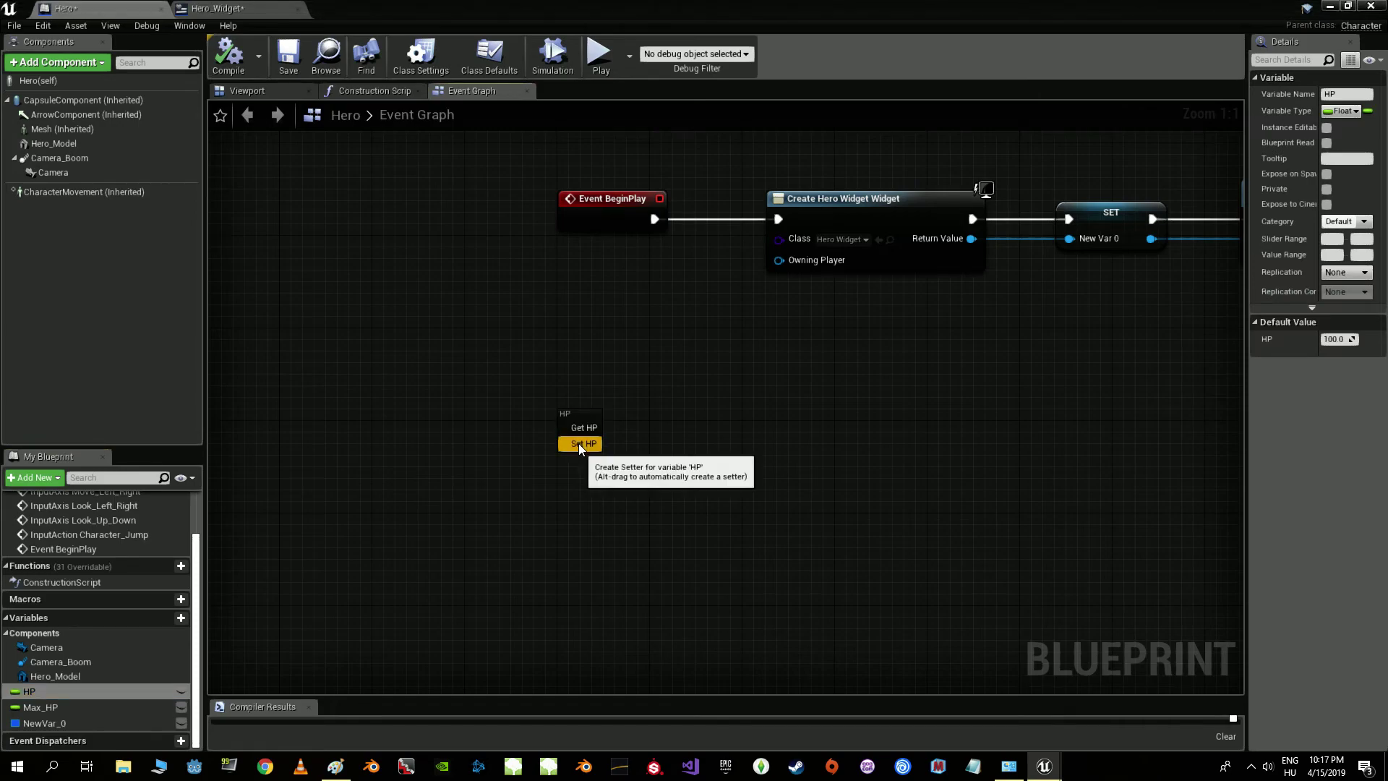
{"action": "left_click", "coordinate": [578, 443]}
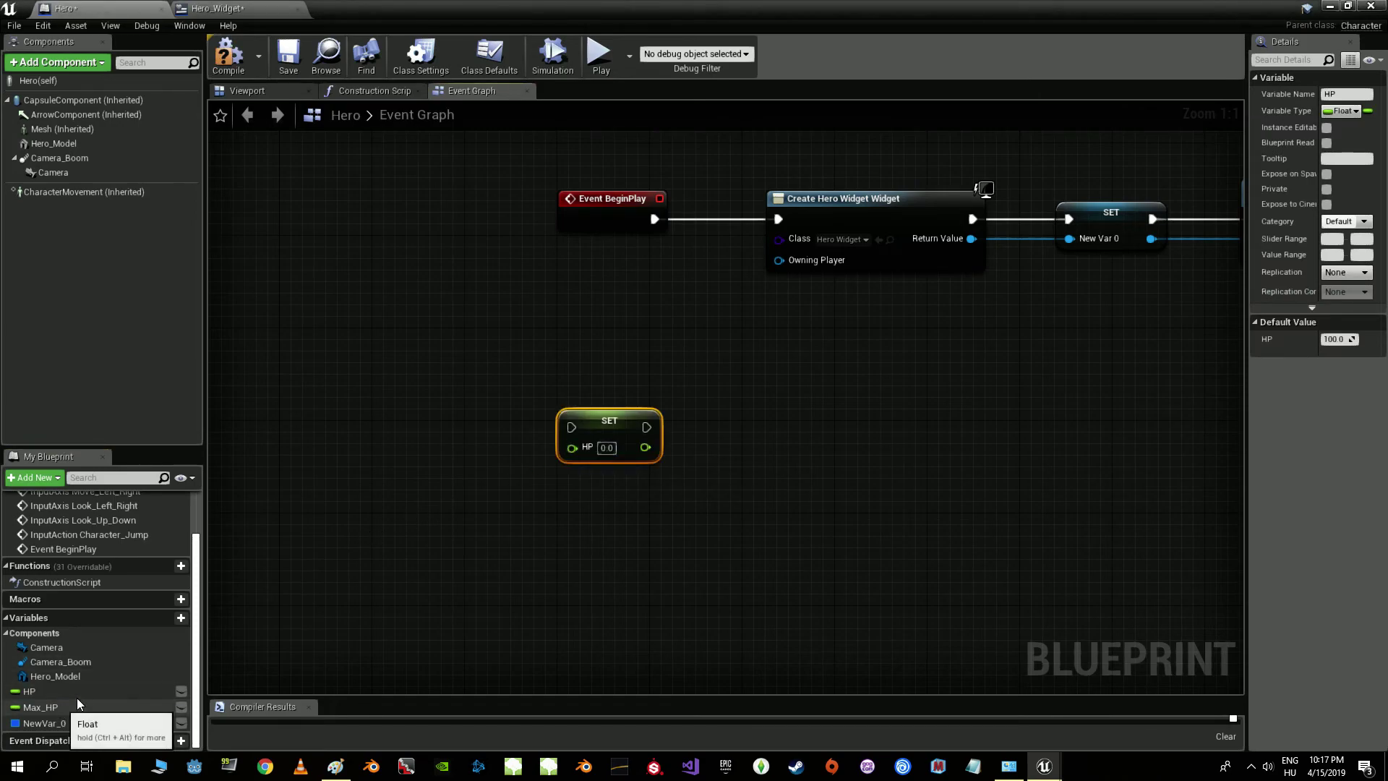
{"action": "left_click_drag", "start_coordinate": [52, 693], "coordinate": [619, 423]}
{"action": "right_click_drag", "start_coordinate": [622, 418], "coordinate": [598, 379]}
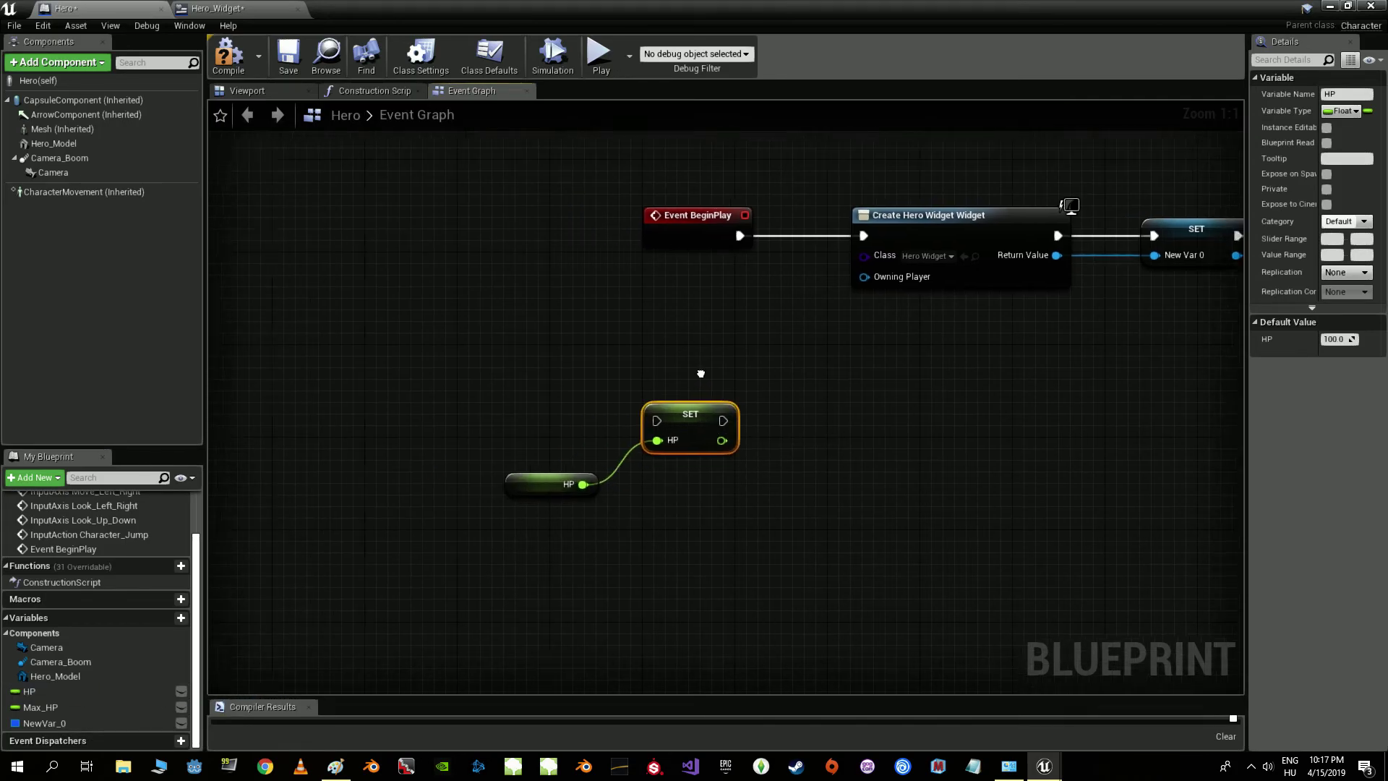
{"action": "right_click", "coordinate": [599, 385]}
{"action": "type", "text": "q"}
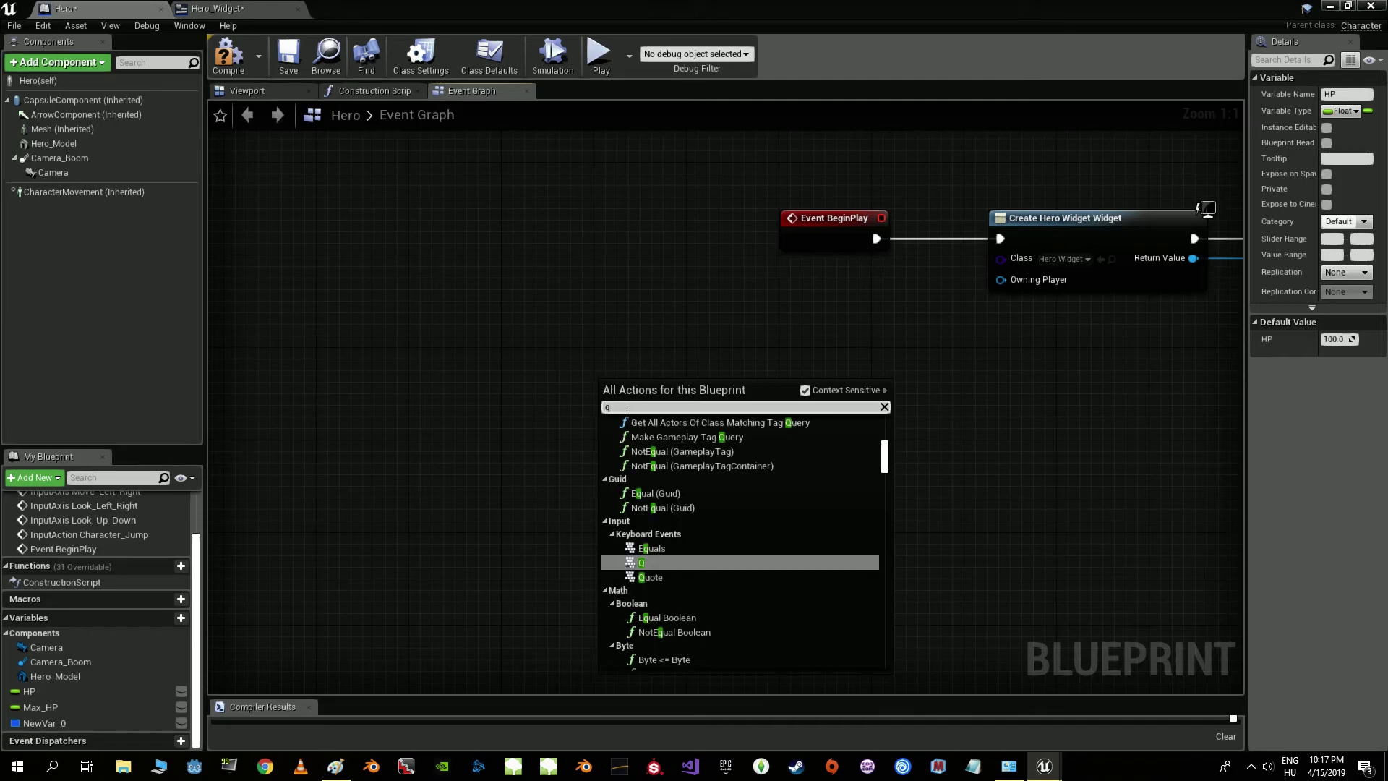
{"action": "left_click", "coordinate": [643, 572]}
{"action": "mouse_move", "coordinate": [622, 392]}
{"action": "left_mouse_down"}
{"action": "mouse_move", "coordinate": [606, 378]}
{"action": "mouse_move", "coordinate": [765, 429]}
{"action": "mouse_move", "coordinate": [795, 425]}
{"action": "left_mouse_up"}
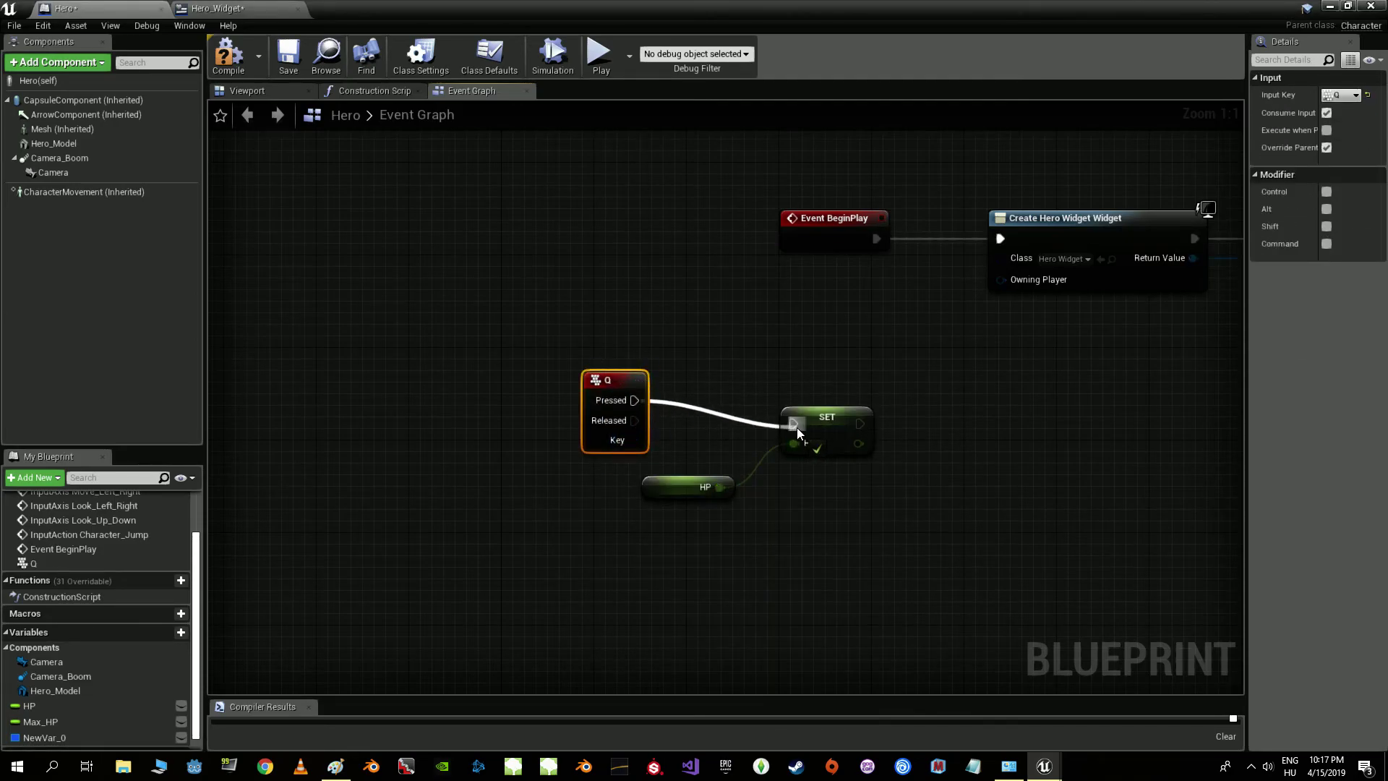
{"action": "right_click_drag", "start_coordinate": [952, 446], "coordinate": [737, 372]}
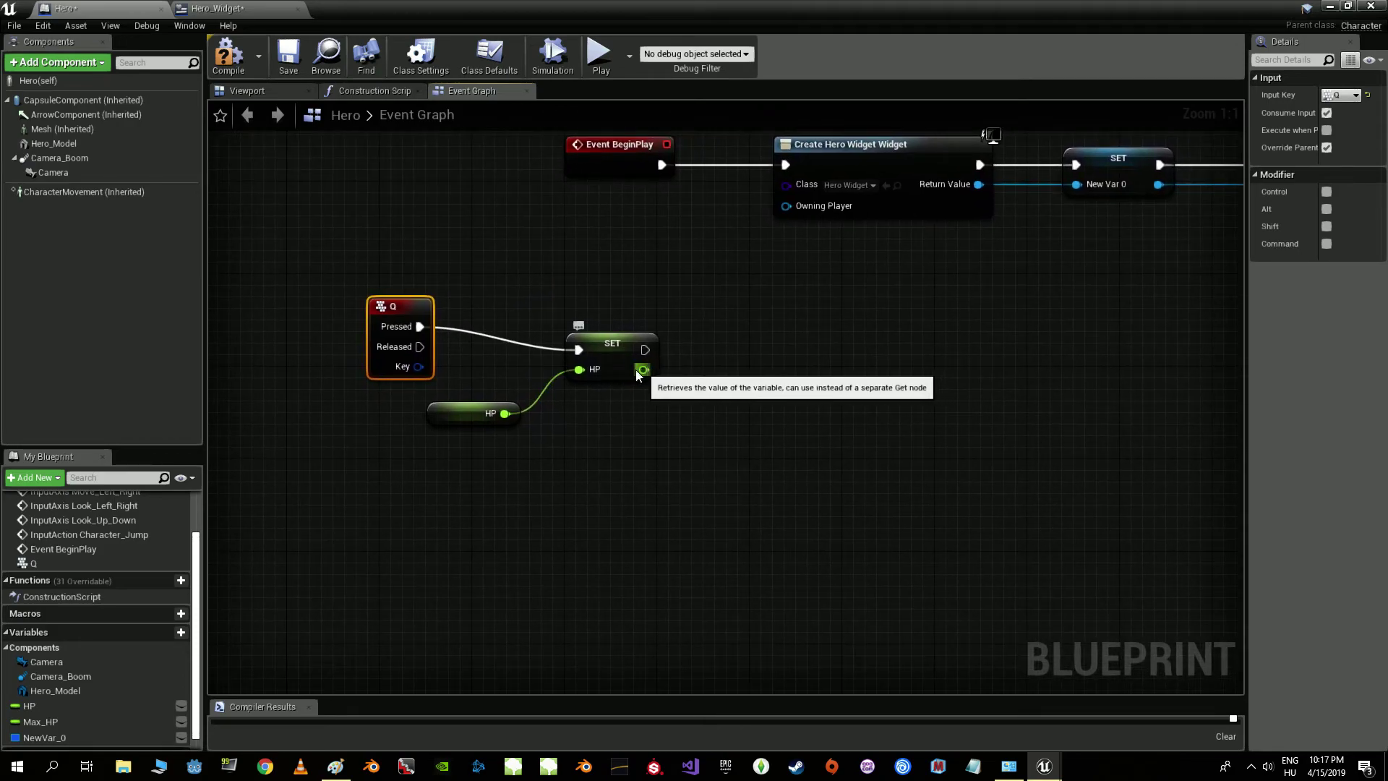
- Feed HP minus 20.0 into the Set HP node
{"action": "left_click", "coordinate": [592, 371], "text": "alt"}
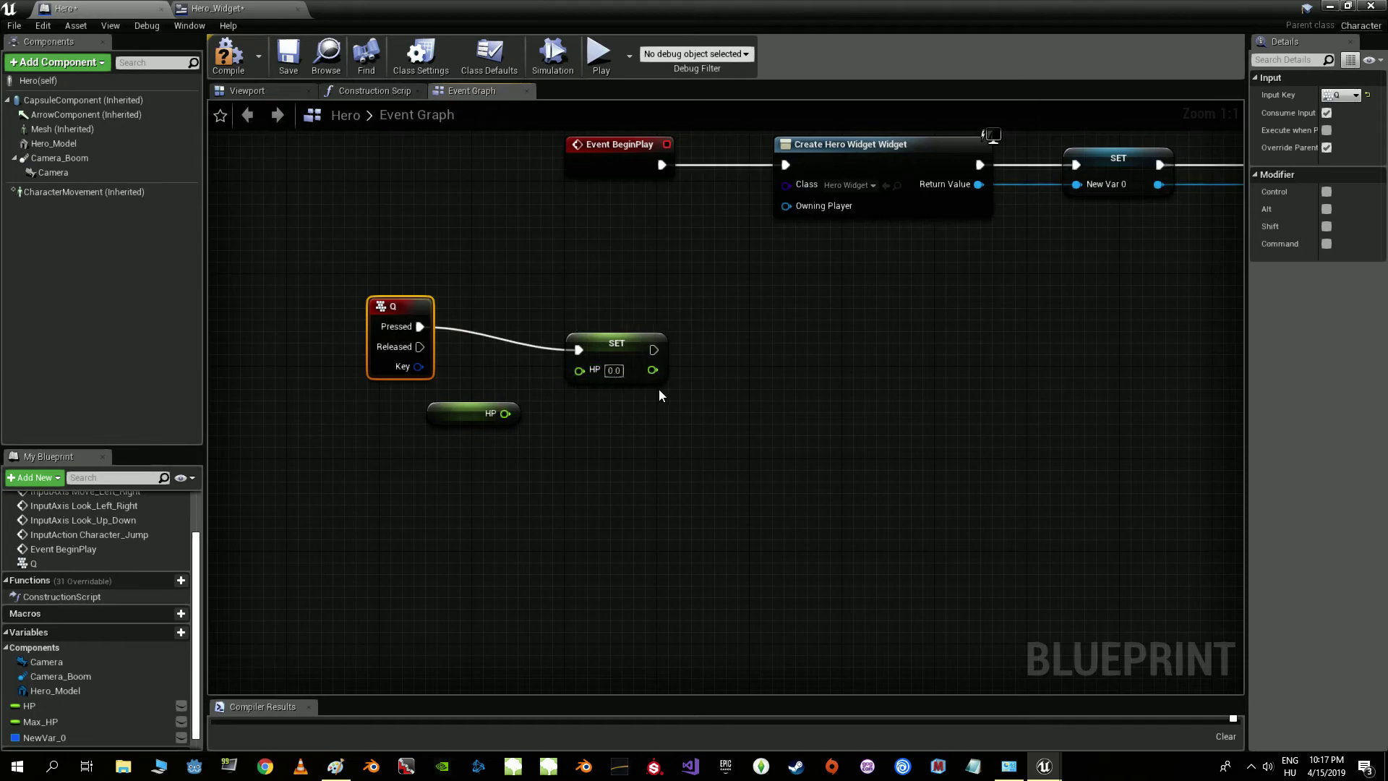
{"action": "left_click_drag", "start_coordinate": [579, 371], "coordinate": [606, 445]}
{"action": "type", "text": "-"}
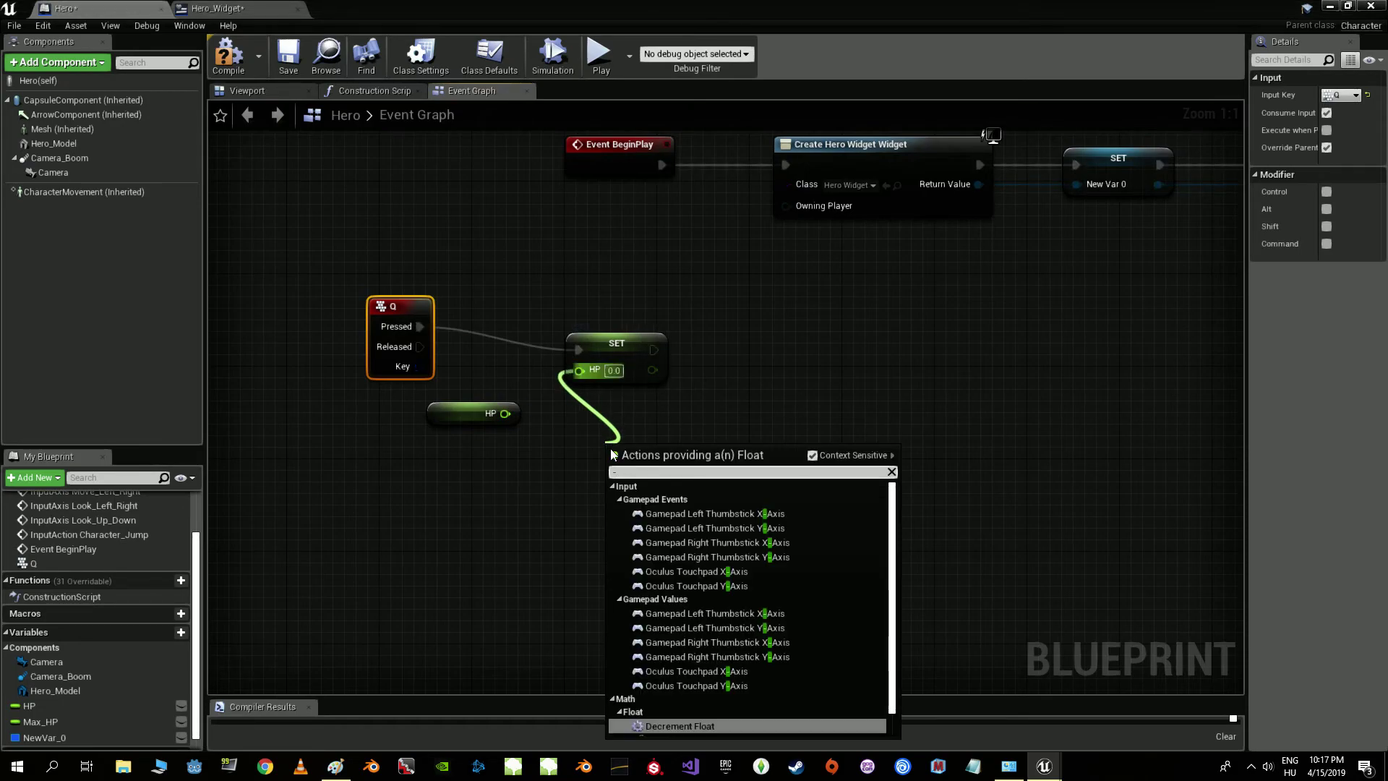
{"action": "scroll", "coordinate": [684, 614], "scroll_direction": "down", "scroll_amount": 1}
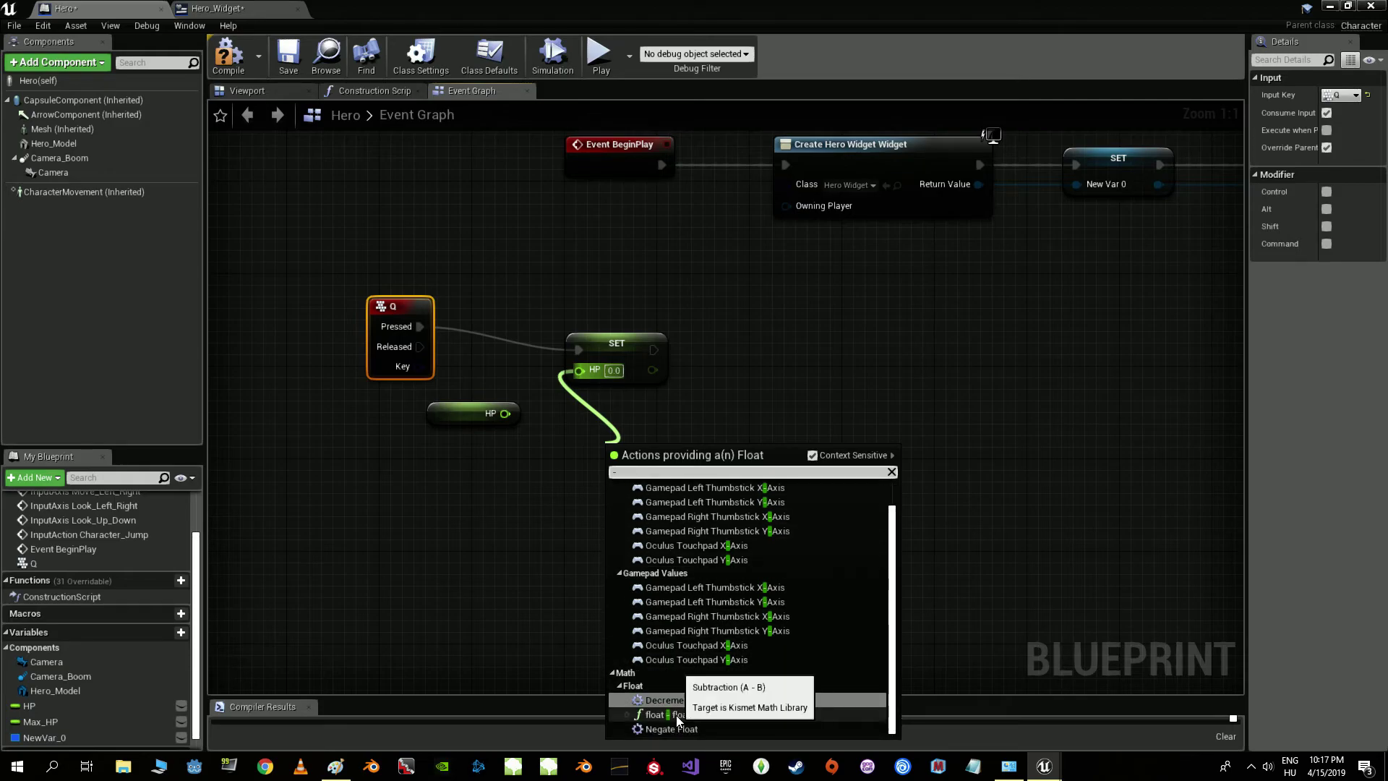
{"action": "left_click", "coordinate": [679, 716]}
{"action": "mouse_move", "coordinate": [511, 415]}
{"action": "left_mouse_down"}
{"action": "mouse_move", "coordinate": [532, 460]}
{"action": "mouse_move", "coordinate": [600, 456]}
{"action": "left_mouse_up"}
{"action": "left_click", "coordinate": [577, 465]}
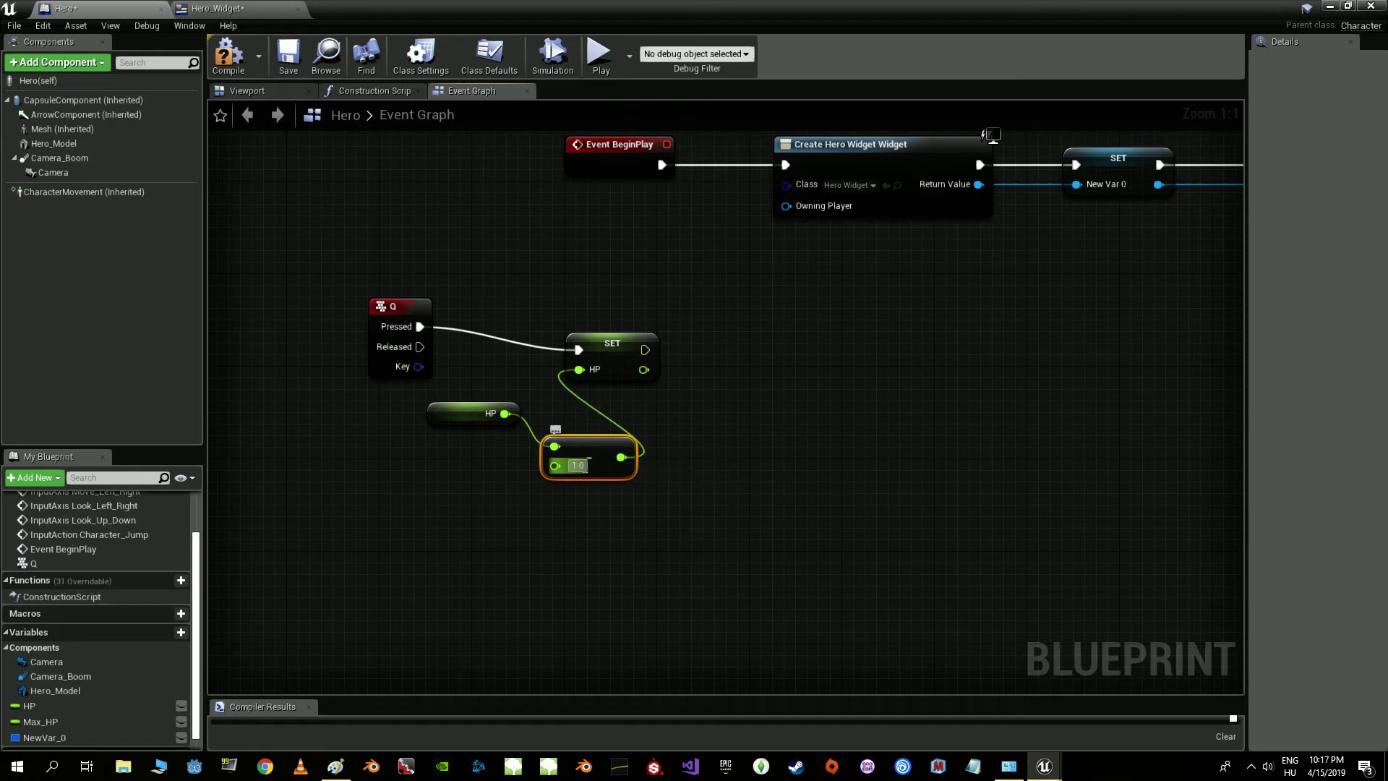
{"action": "type", "text": "20.0"}
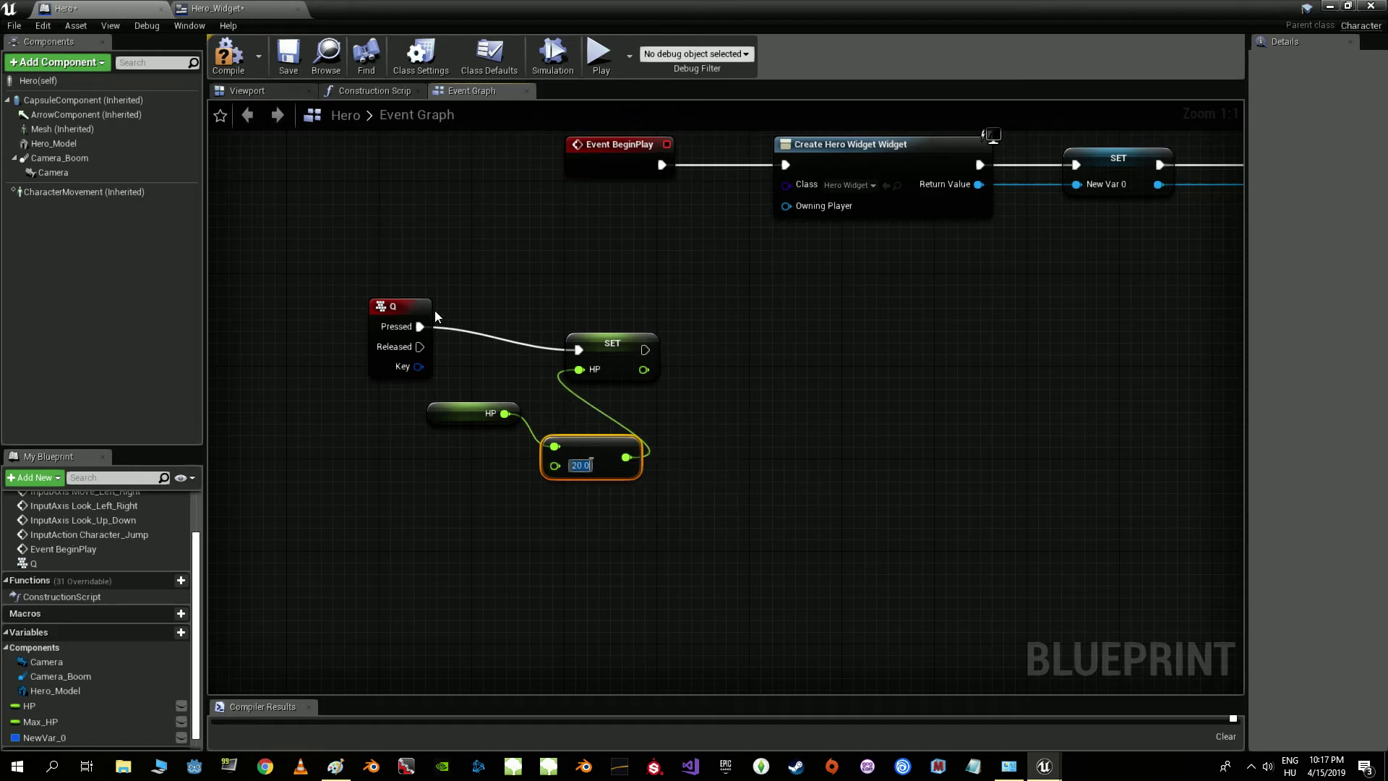
- Group the Q damage nodes in a comment titled DAMAGE
{"action": "left_click_drag", "start_coordinate": [435, 316], "coordinate": [725, 491]}
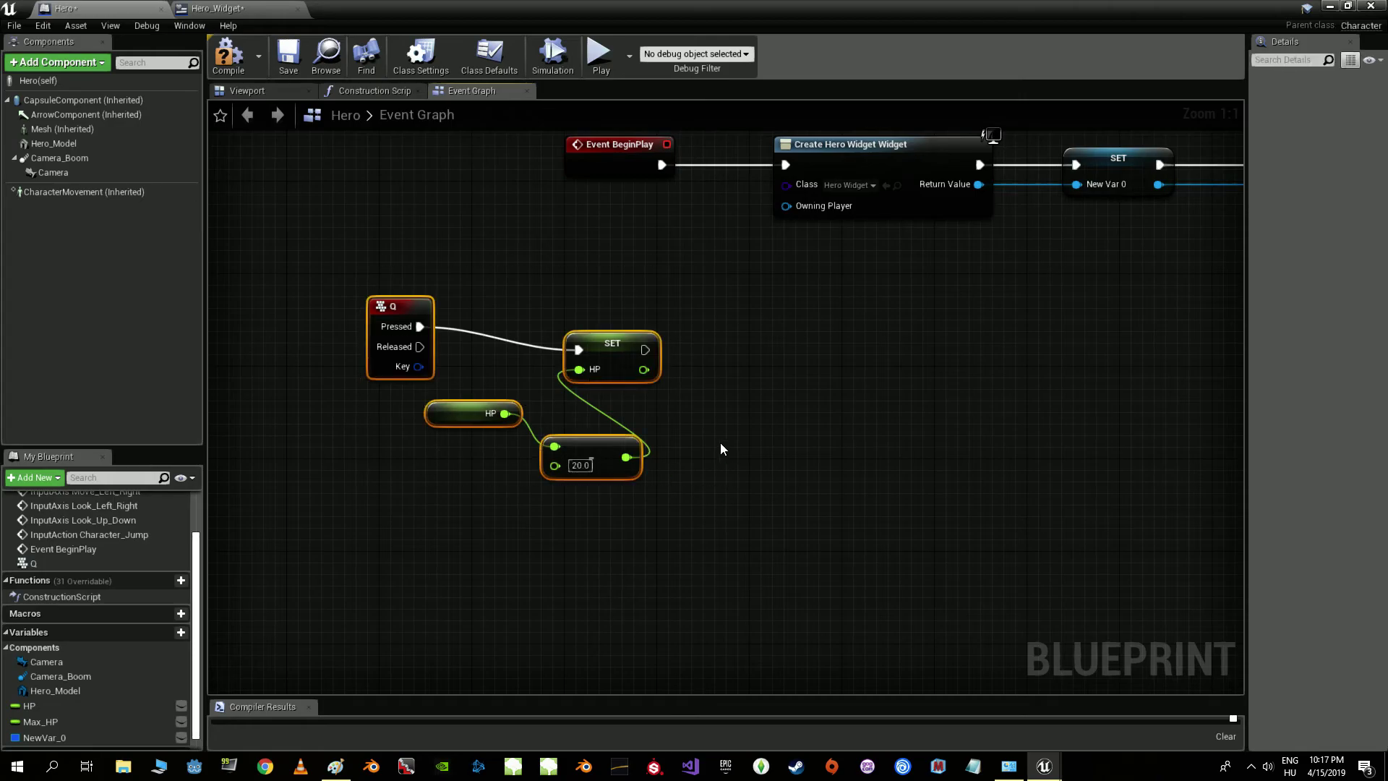
{"action": "type", "text": "cDAMAGE"}
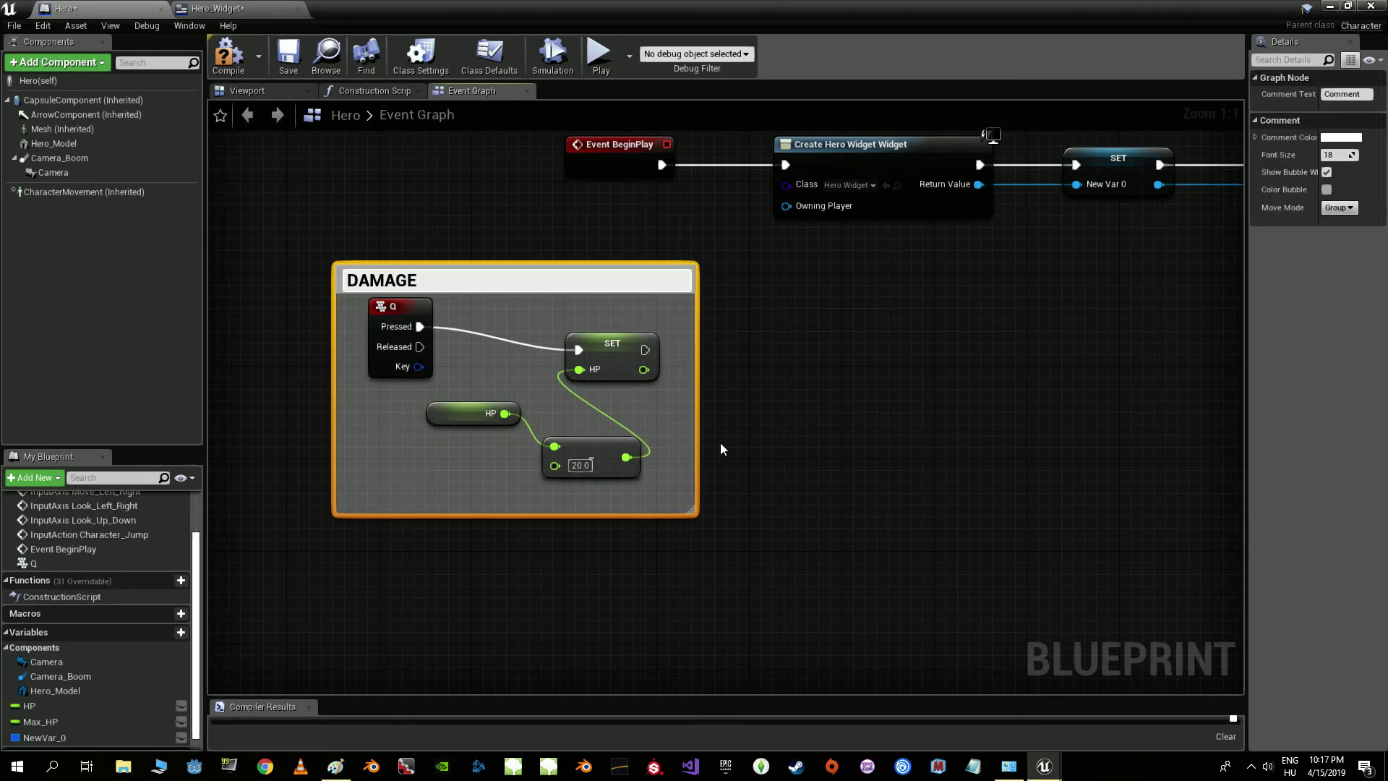
{"action": "key", "text": "Return"}
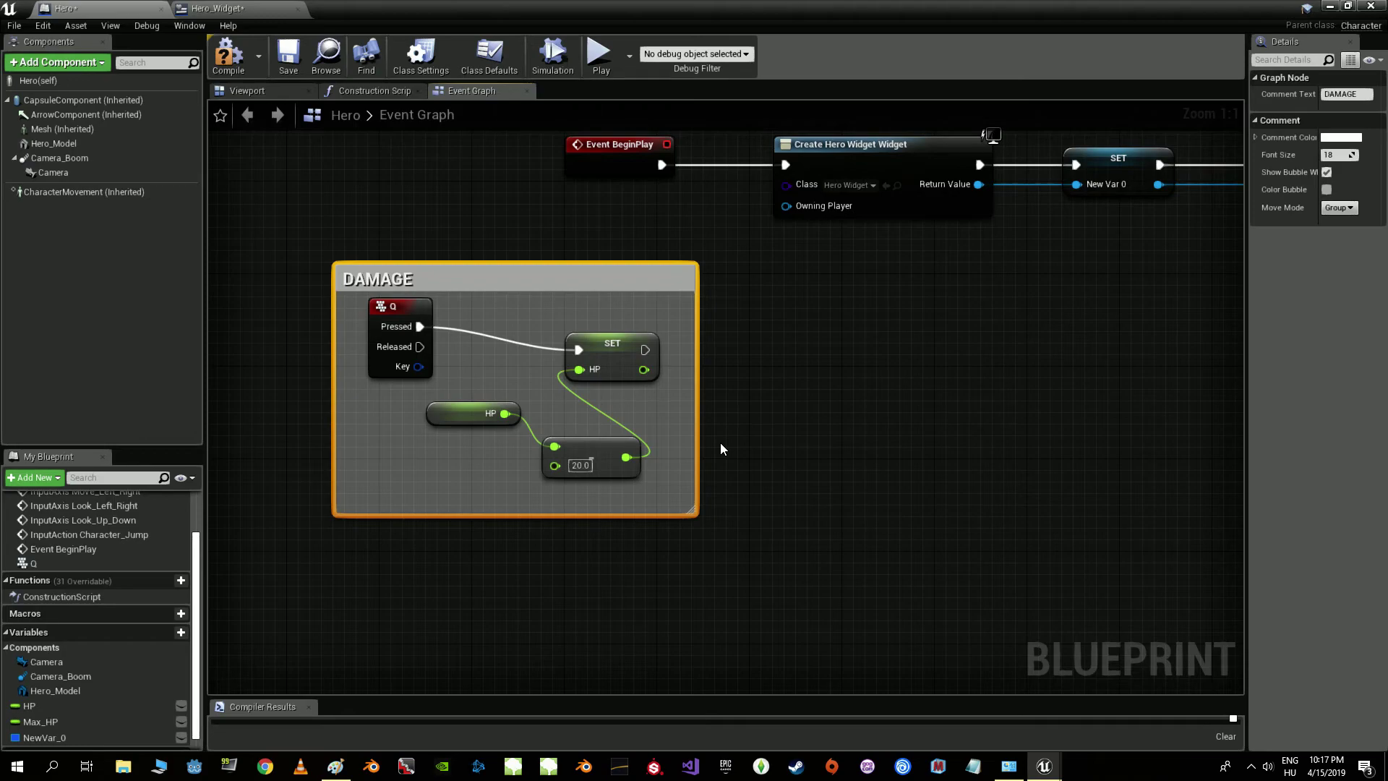
{"action": "mouse_move", "coordinate": [907, 362]}
{"action": "right_mouse_down"}
{"action": "mouse_move", "coordinate": [767, 487]}
{"action": "mouse_move", "coordinate": [765, 453]}
{"action": "right_mouse_up"}
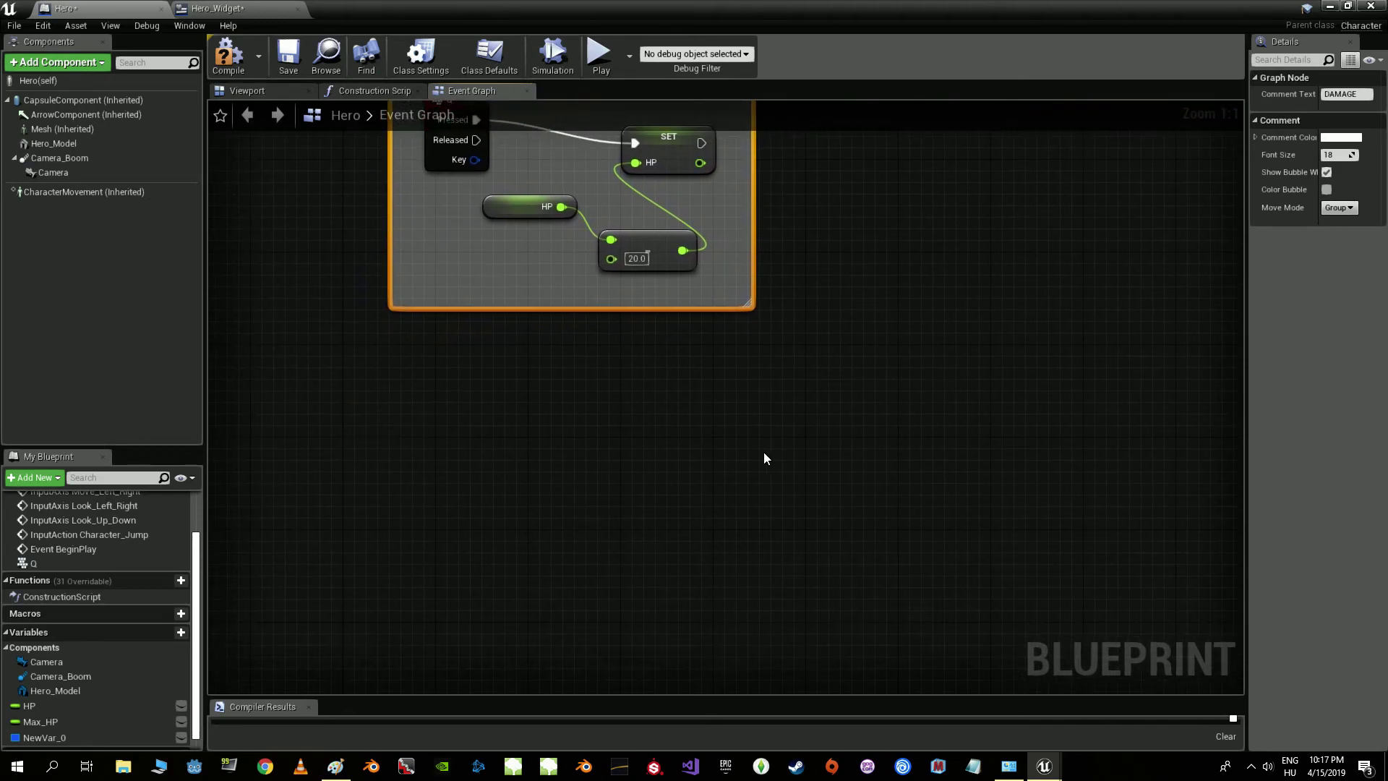
- Add an E key event that runs a pasted copy of the Set HP and HP getter nodes
{"action": "right_click", "coordinate": [455, 418]}
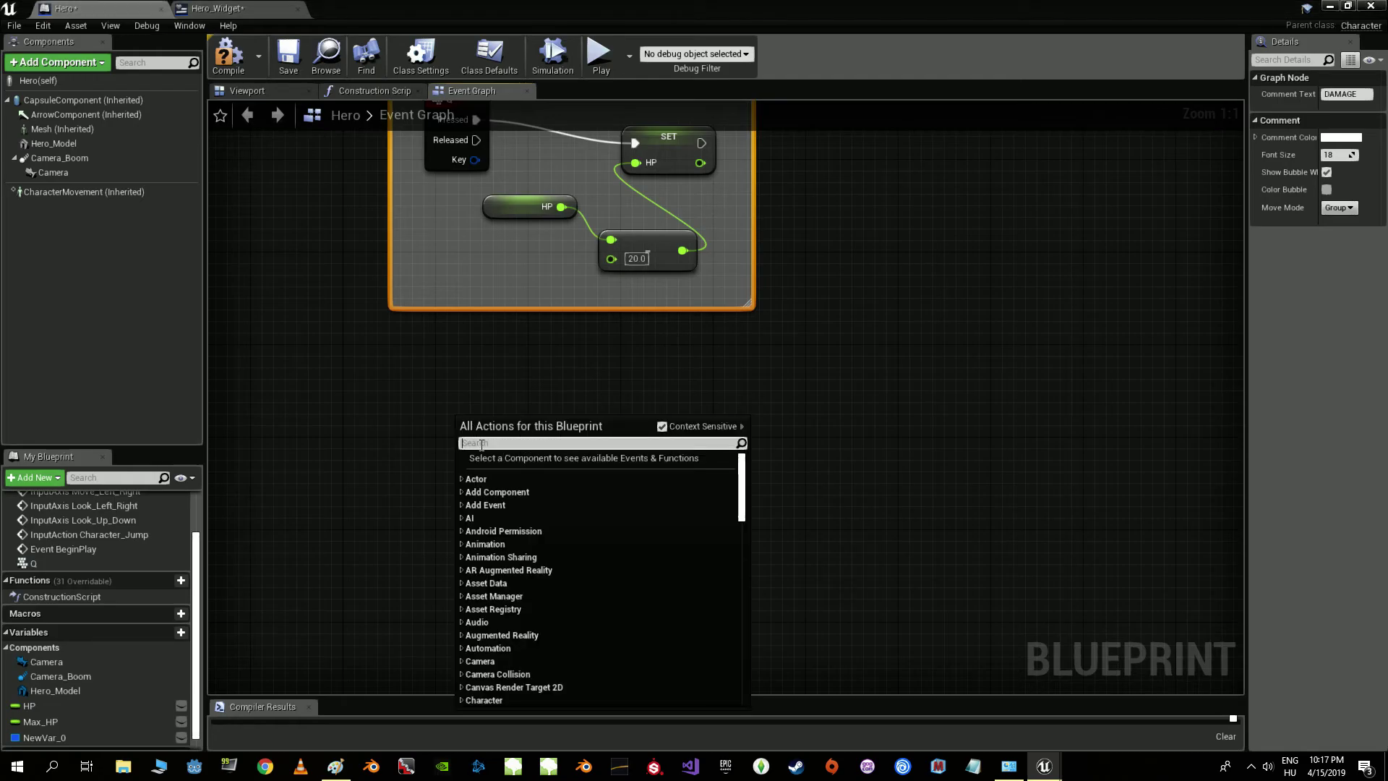
{"action": "type", "text": "E"}
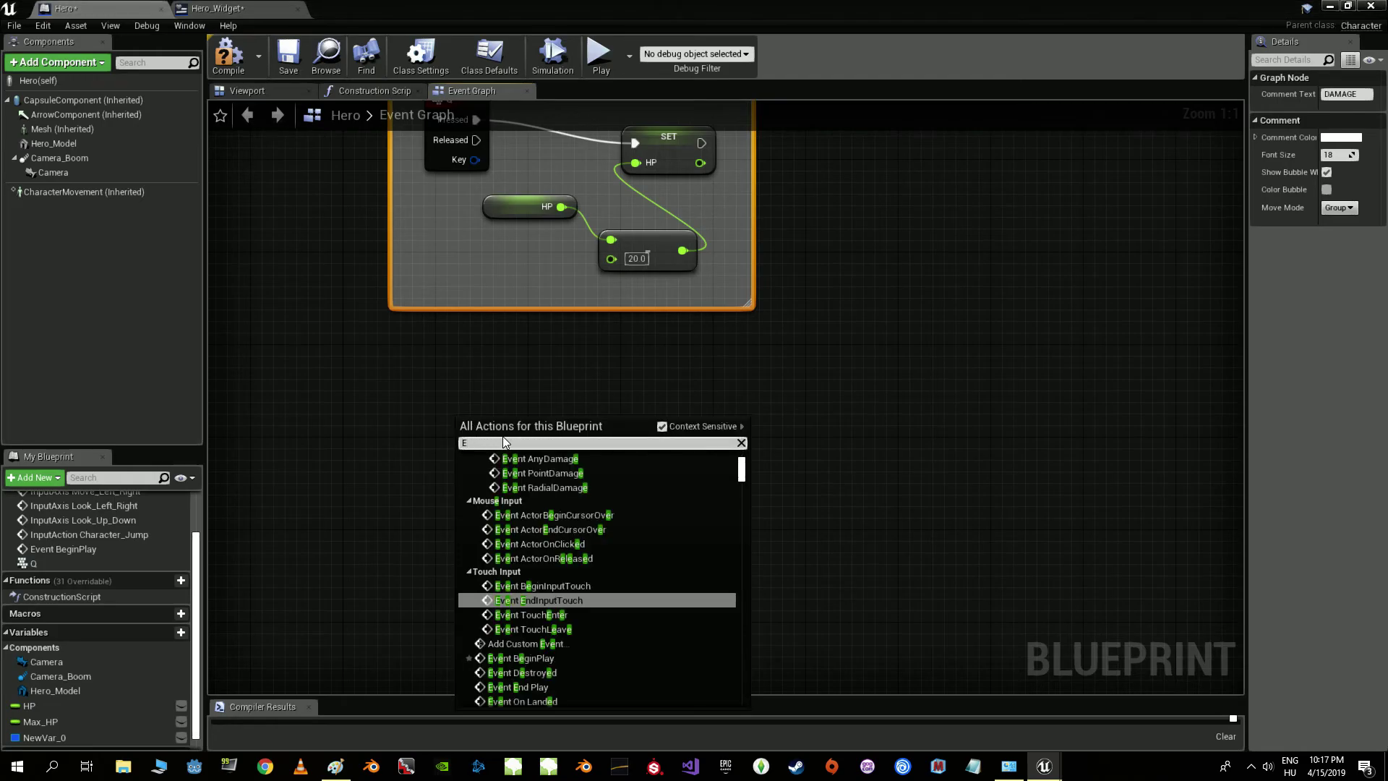
{"action": "type", "text": " key"}
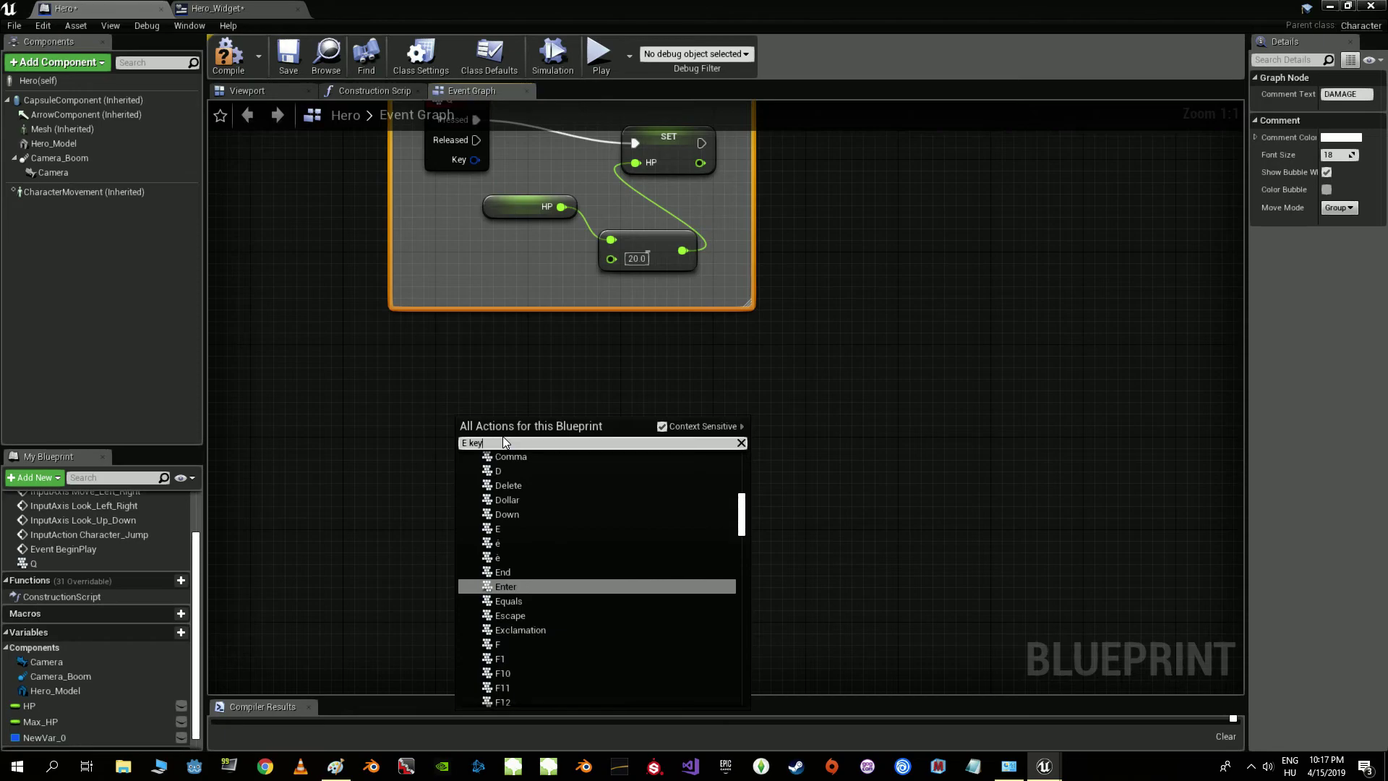
{"action": "type", "text": "y"}
{"action": "key", "text": "BackSpace"}
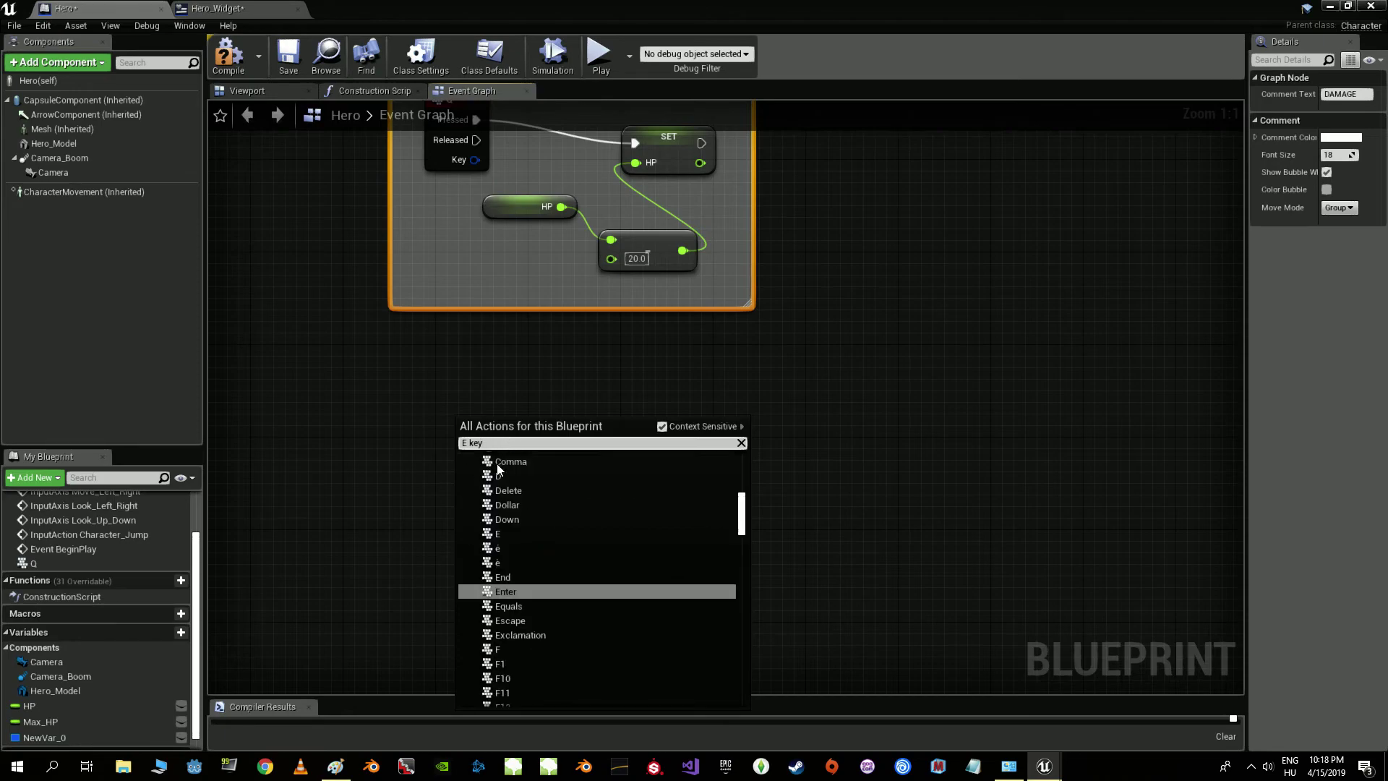
{"action": "left_click", "coordinate": [499, 534]}
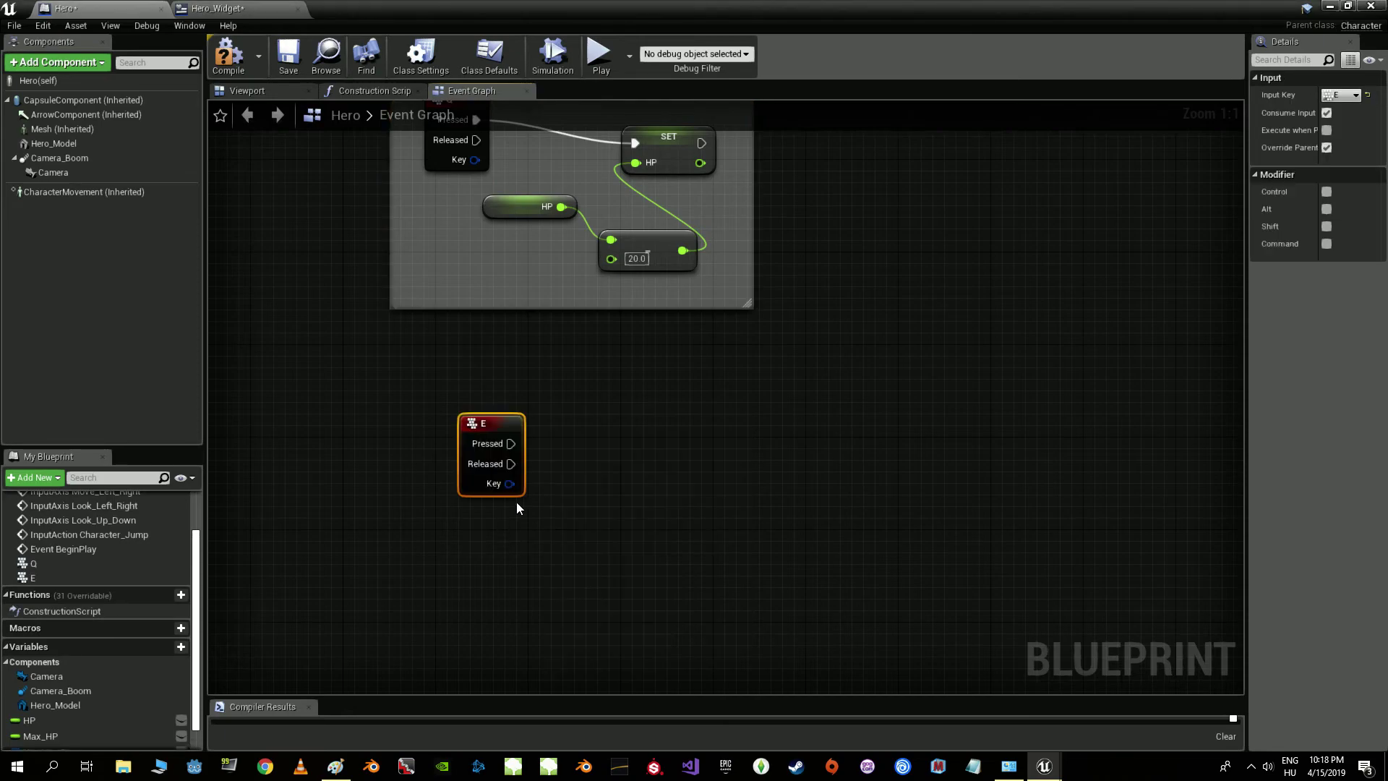
{"action": "right_click_drag", "start_coordinate": [620, 384], "coordinate": [605, 399]}
{"action": "left_click", "coordinate": [664, 167]}
{"action": "left_click", "coordinate": [528, 224], "text": "ctrl"}
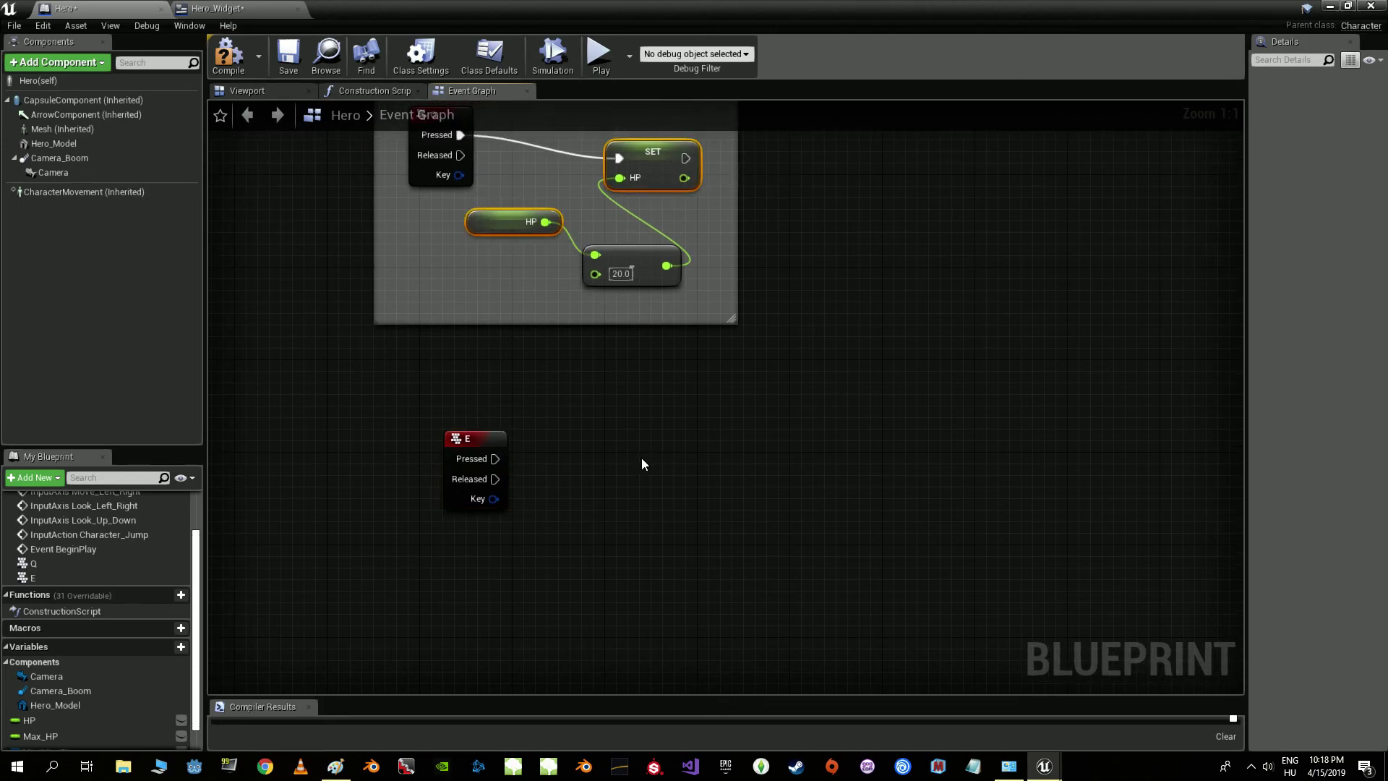
{"action": "key", "text": "ctrl+v"}
{"action": "left_click_drag", "start_coordinate": [723, 447], "coordinate": [496, 458]}
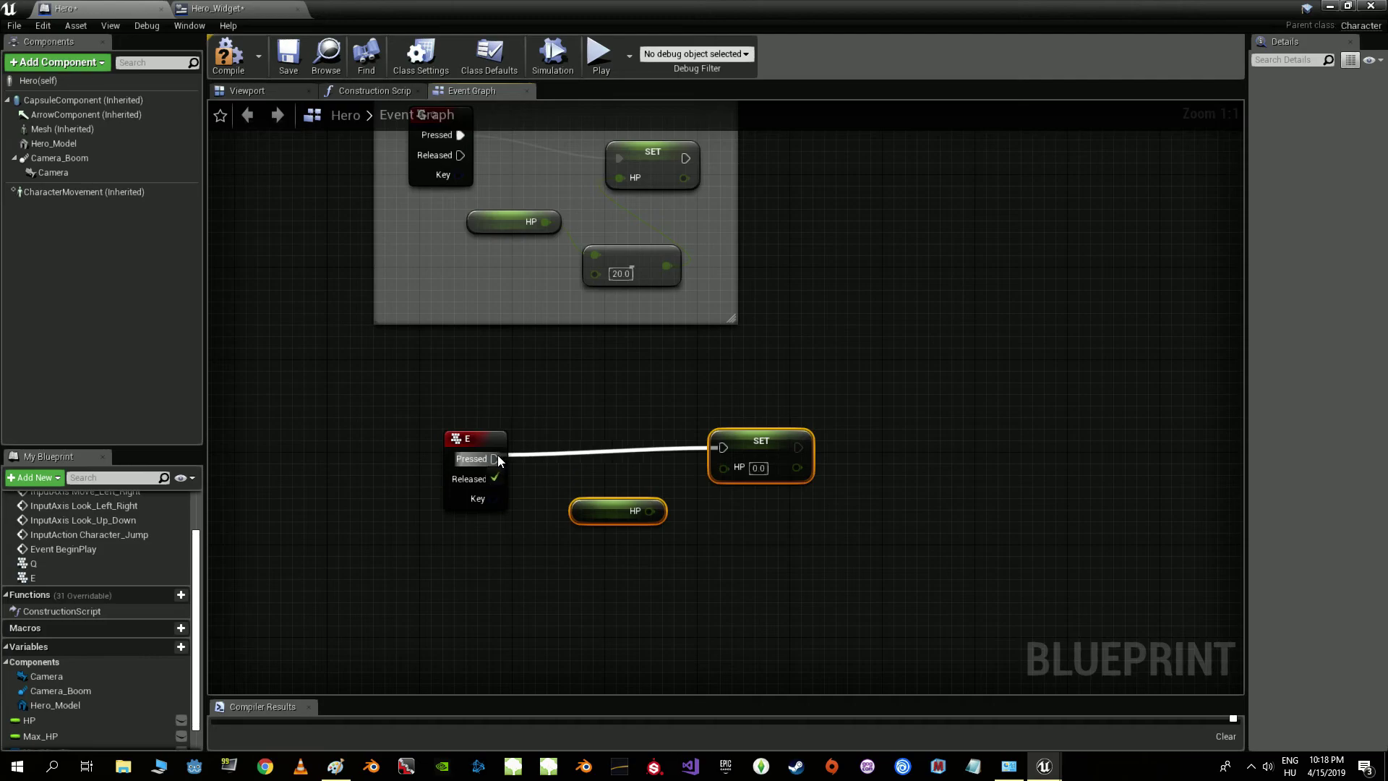
- Feed HP plus 20 into the copied Set HP node
{"action": "left_click_drag", "start_coordinate": [722, 470], "coordinate": [739, 557]}
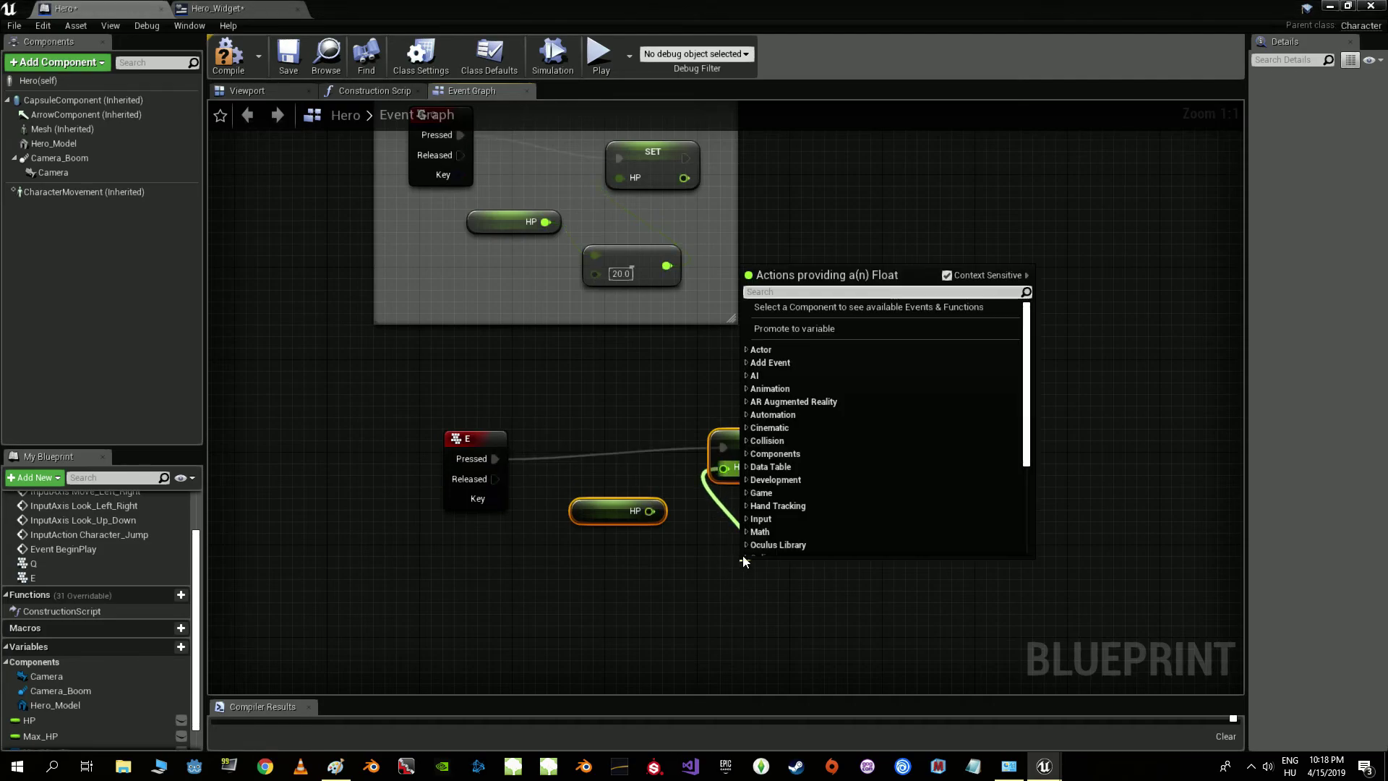
{"action": "type", "text": "+"}
{"action": "left_click", "coordinate": [799, 334]}
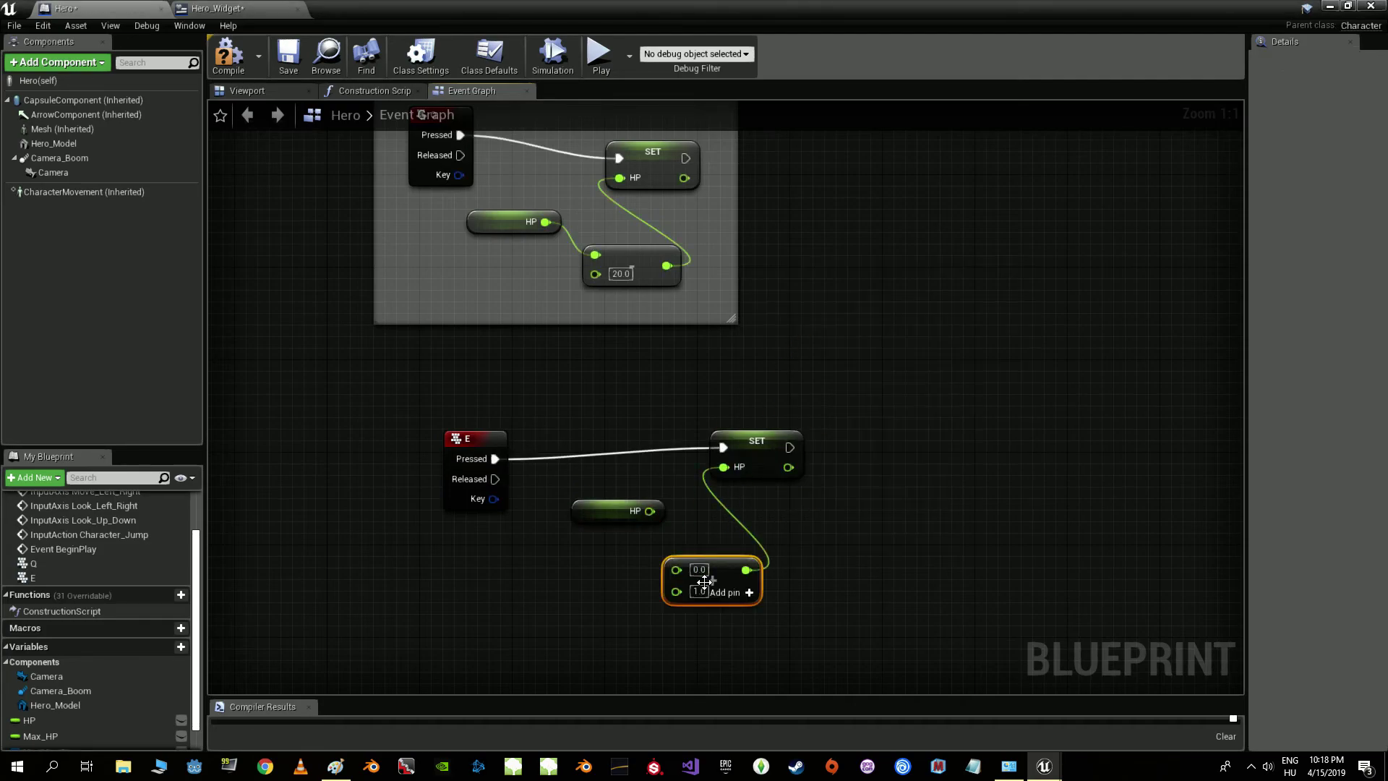
{"action": "mouse_move", "coordinate": [655, 517]}
{"action": "left_mouse_down"}
{"action": "mouse_move", "coordinate": [666, 552]}
{"action": "mouse_move", "coordinate": [619, 529]}
{"action": "mouse_move", "coordinate": [671, 567]}
{"action": "mouse_move", "coordinate": [706, 552]}
{"action": "left_mouse_up"}
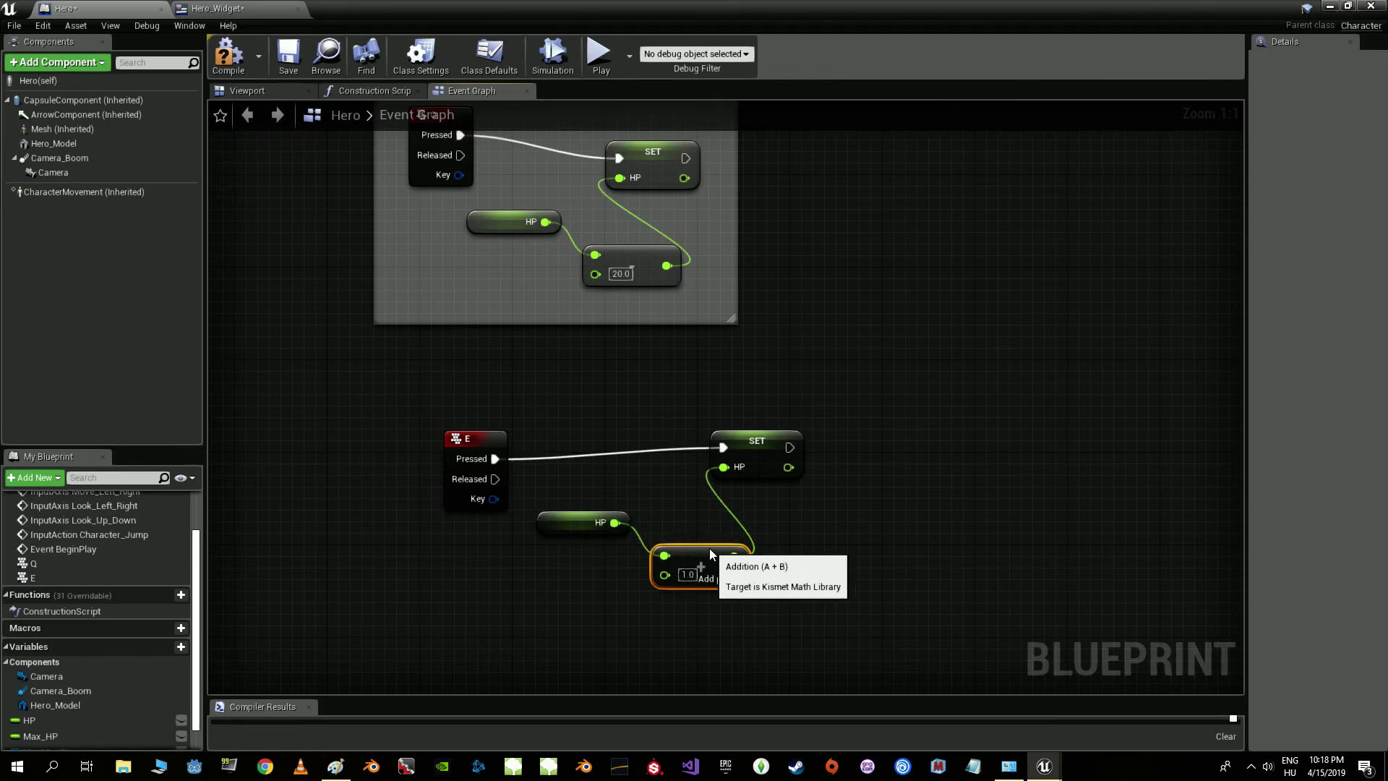
{"action": "type", "text": "20"}
{"action": "key", "text": "Return"}
- Wrap the healing nodes in an HP+ comment and minimize the Blueprint editor
{"action": "left_click_drag", "start_coordinate": [427, 370], "coordinate": [862, 599]}
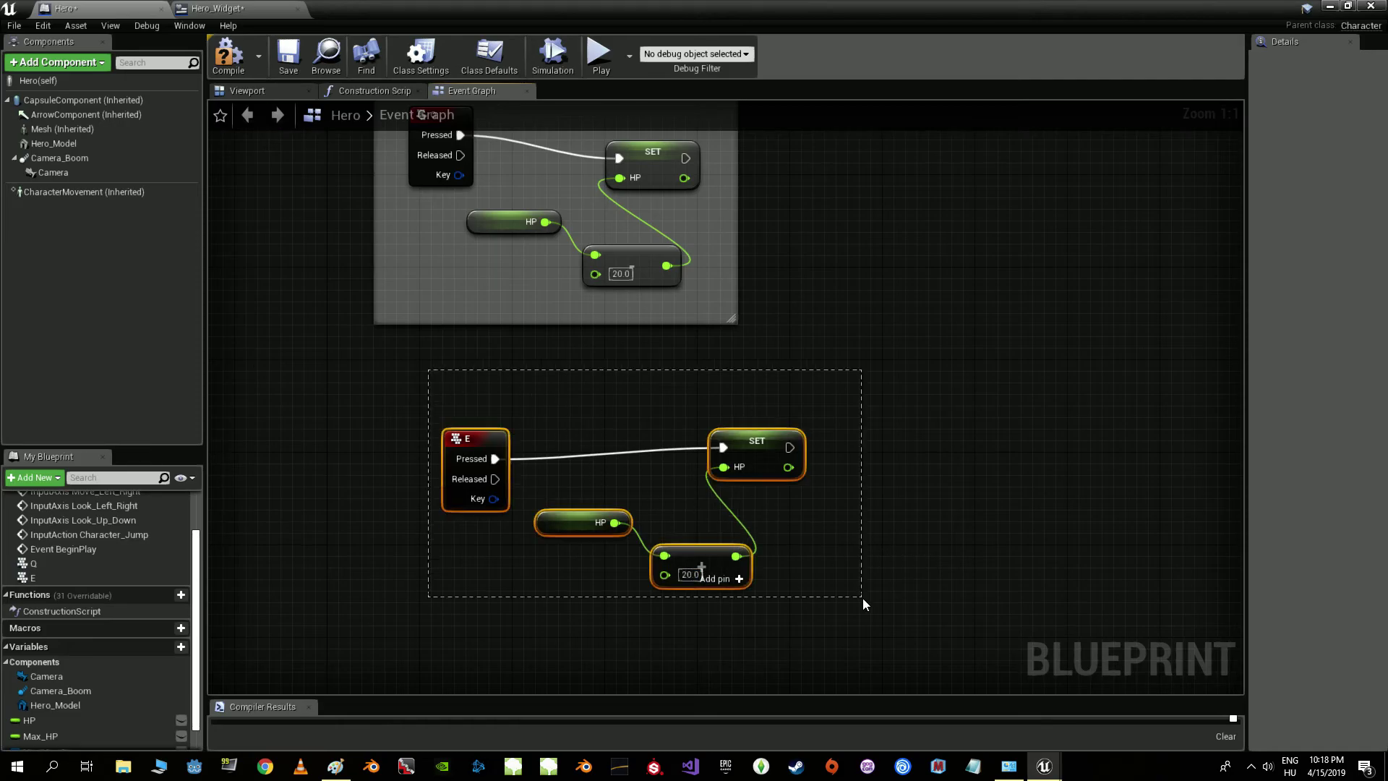
{"action": "key", "text": "c"}
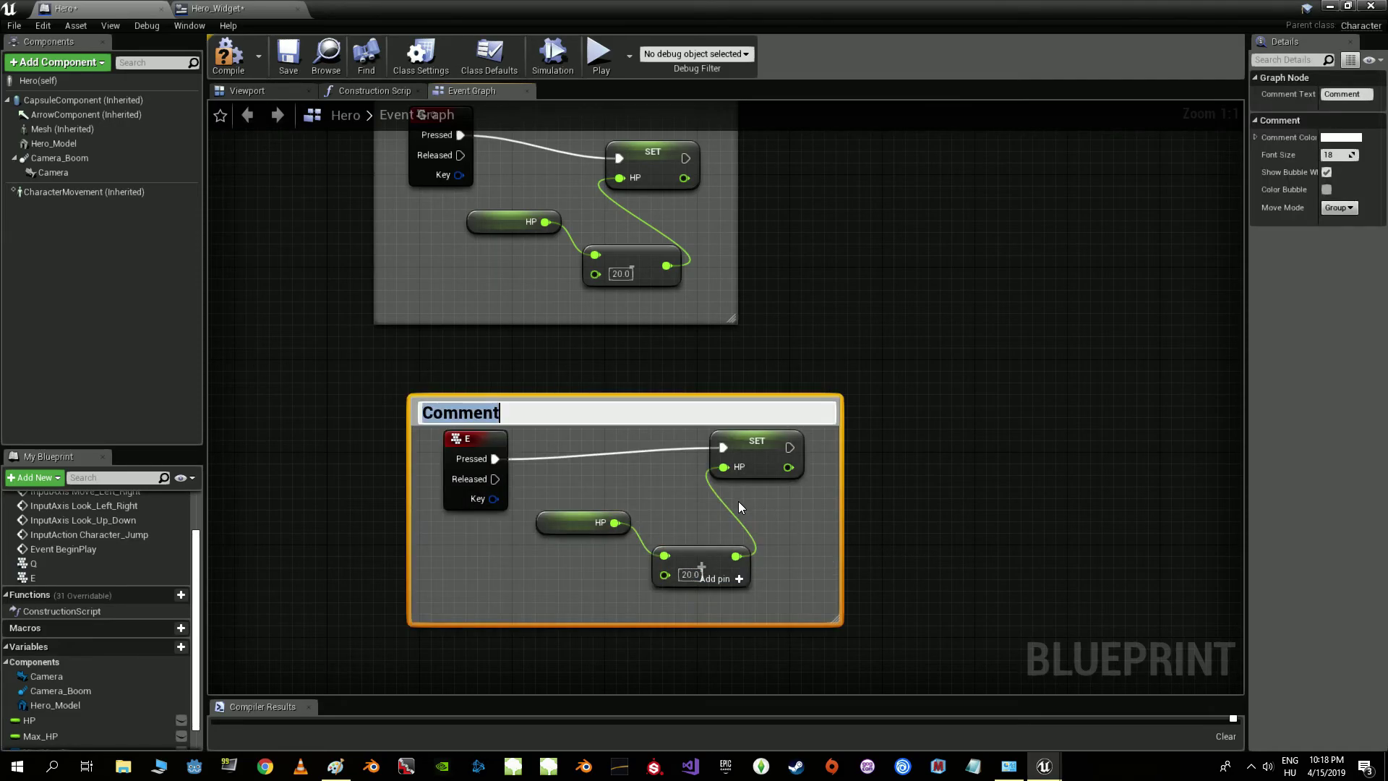
{"action": "type", "text": "H"}
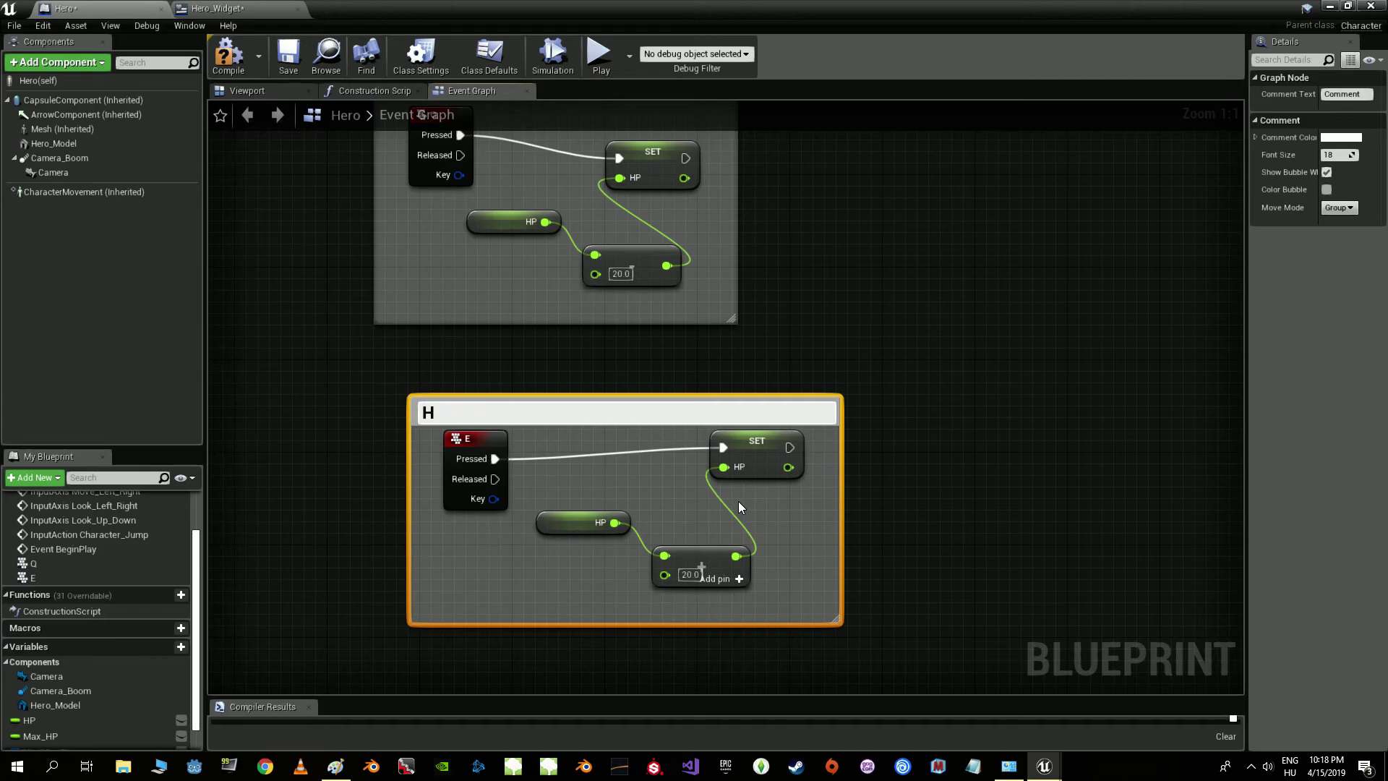
{"action": "key", "text": "Return"}
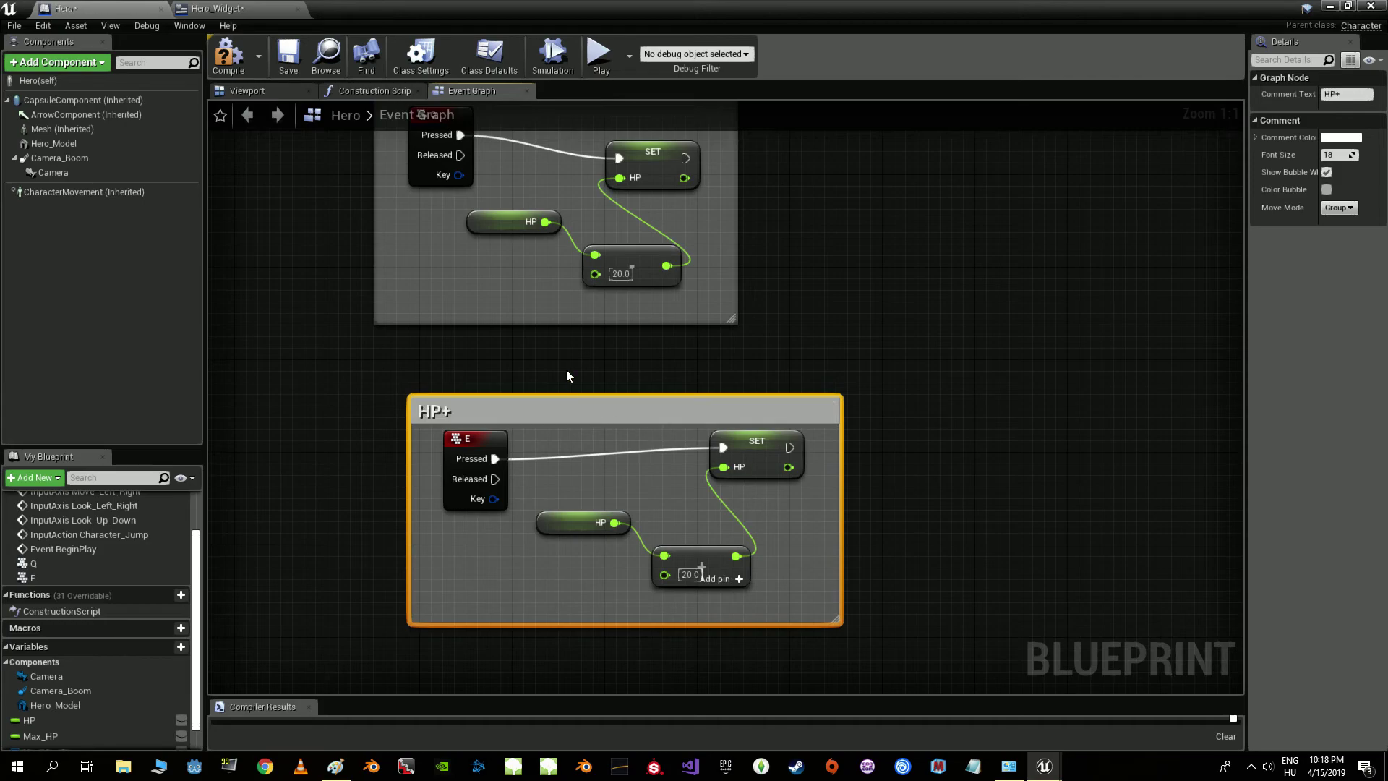
{"action": "right_click_drag", "start_coordinate": [586, 361], "coordinate": [622, 409]}
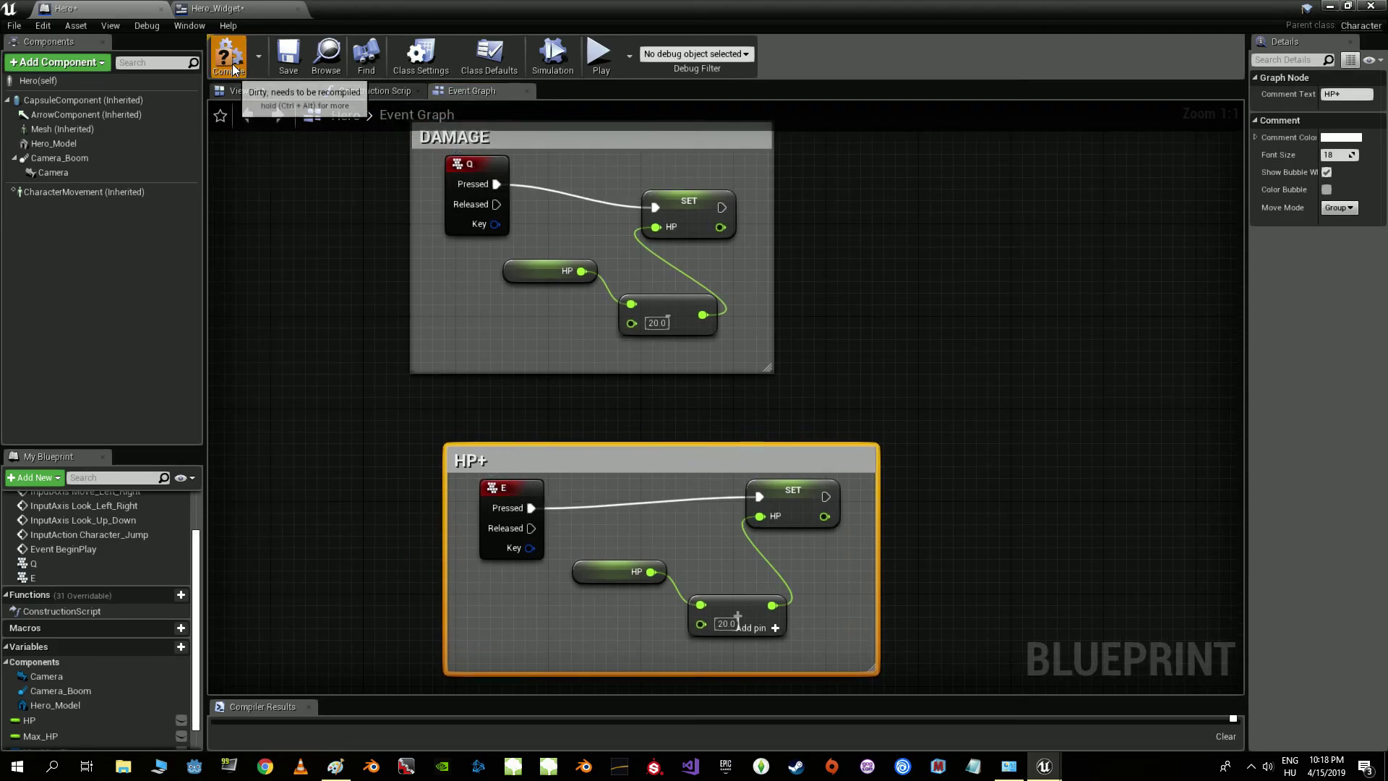
{"action": "left_click", "coordinate": [1330, 6]}
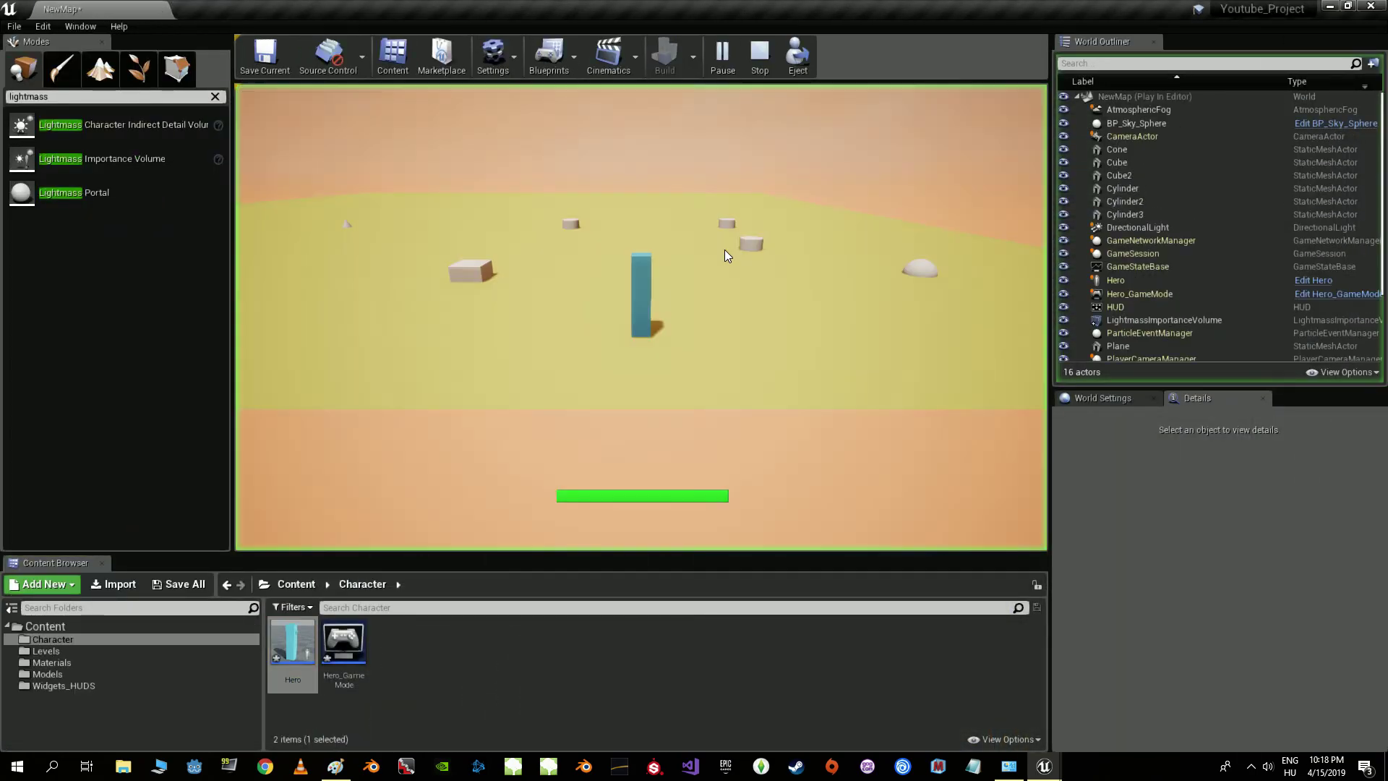
- Play-test the health bar dropping with Q and refilling with E, then reopen the Hero Blueprint
{"action": "left_click", "coordinate": [726, 255]}
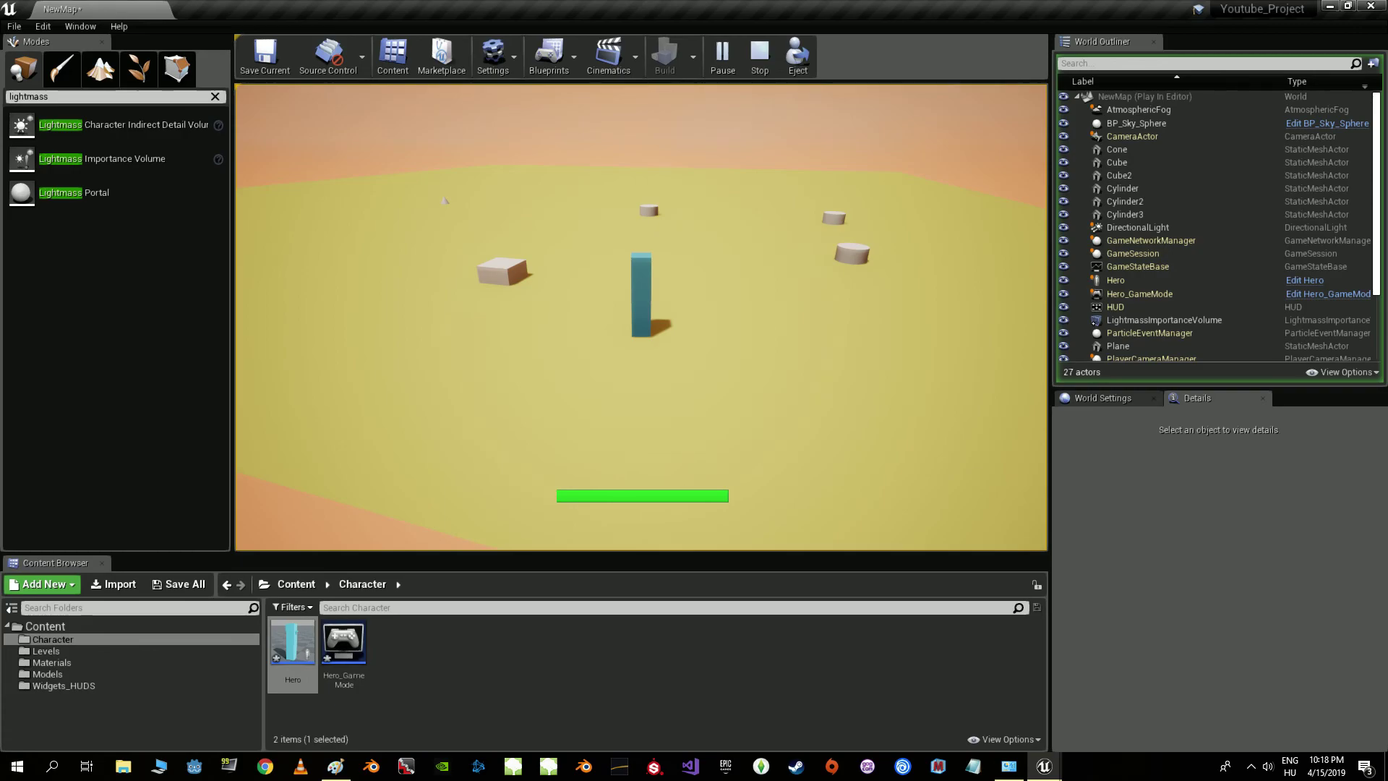
{"action": "key", "text": "Escape"}
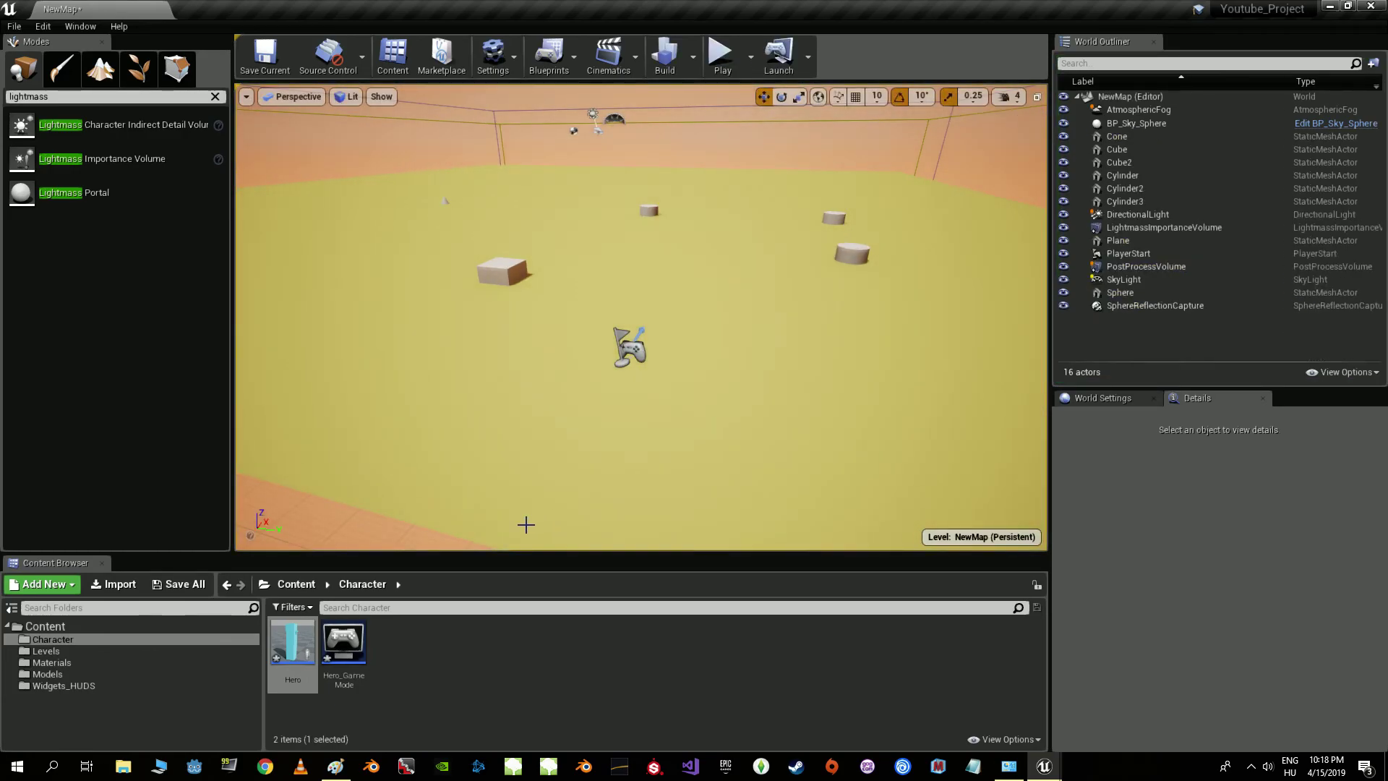
{"action": "double_click", "coordinate": [293, 646]}
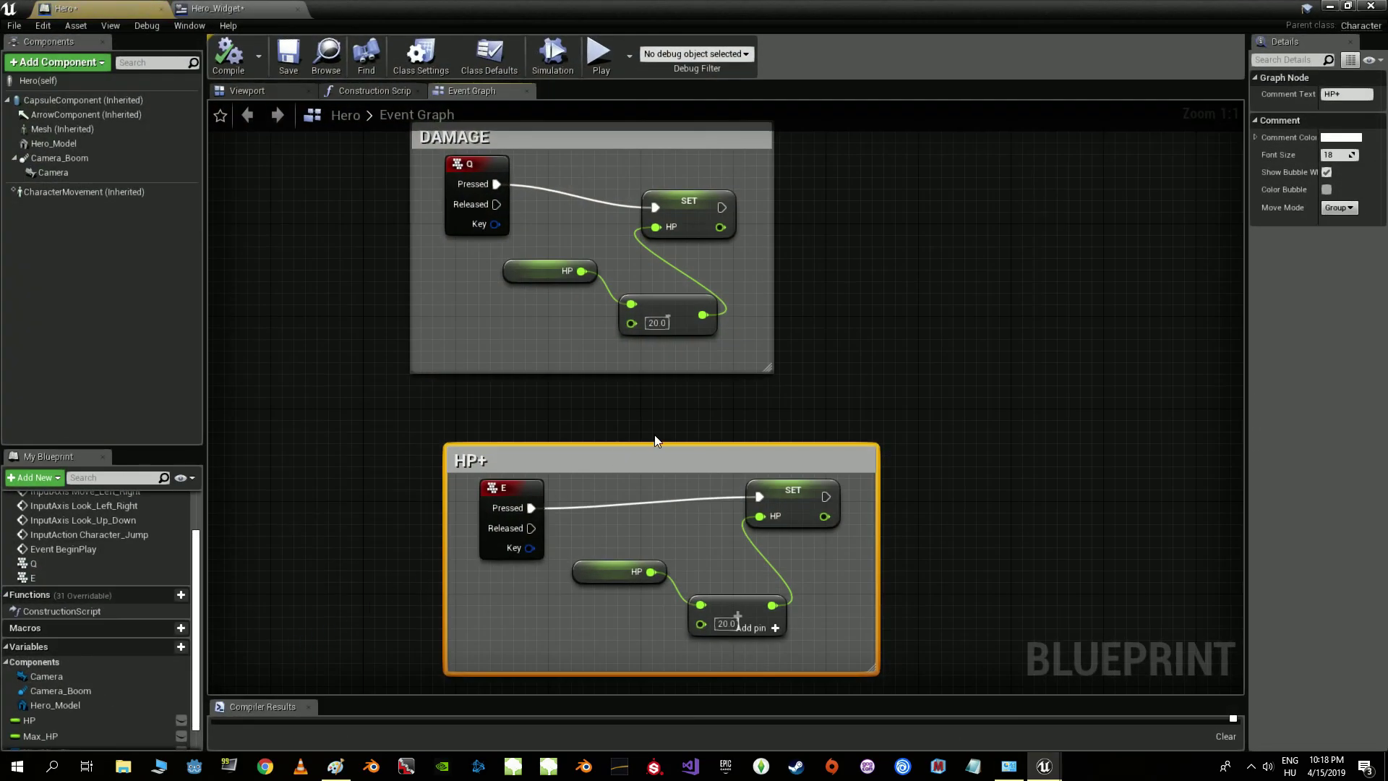
- Add a Branch after the DAMAGE SET node that runs a Teleport node when True
{"action": "mouse_move", "coordinate": [843, 399]}
{"action": "right_mouse_down"}
{"action": "mouse_move", "coordinate": [744, 423]}
{"action": "mouse_move", "coordinate": [722, 378]}
{"action": "right_mouse_up"}
{"action": "right_click", "coordinate": [817, 329]}
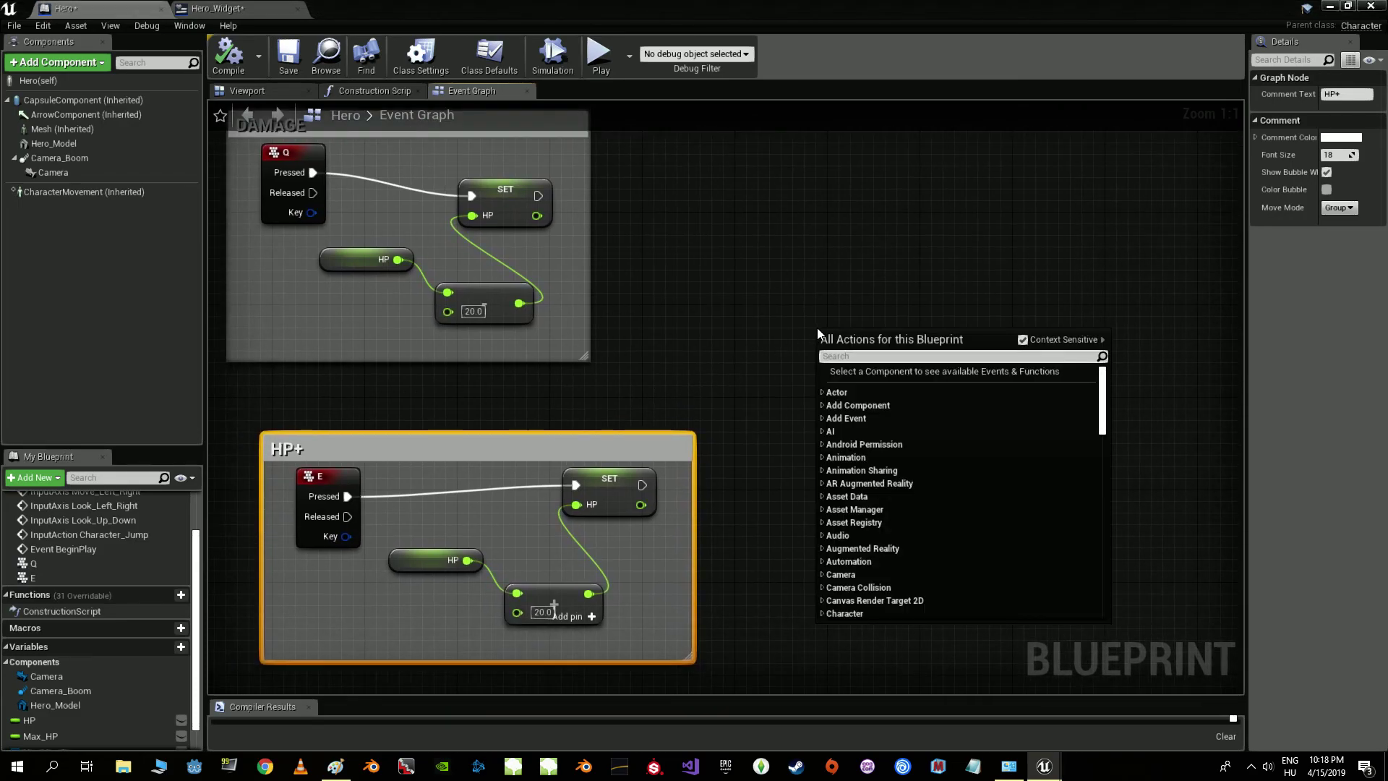
{"action": "type", "text": "TELEPORT"}
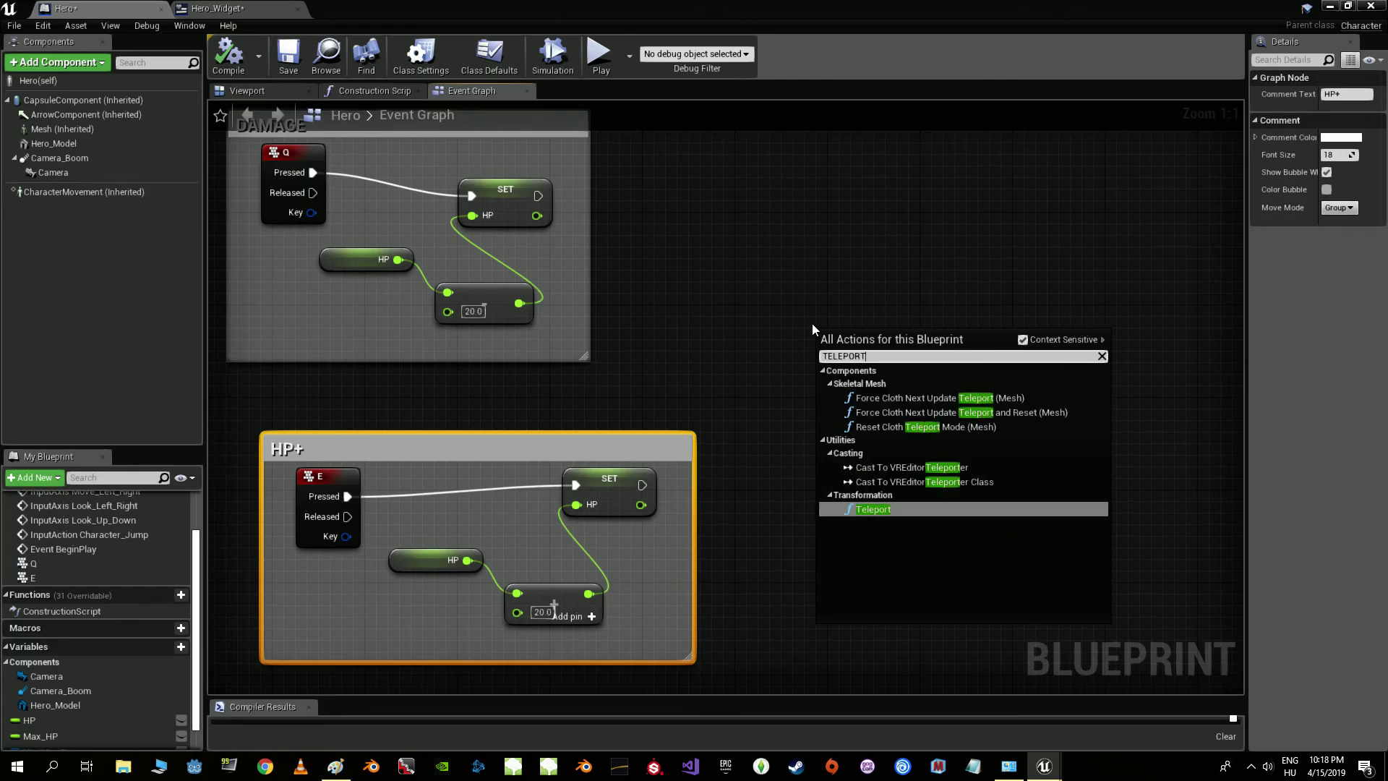
{"action": "left_click", "coordinate": [891, 511]}
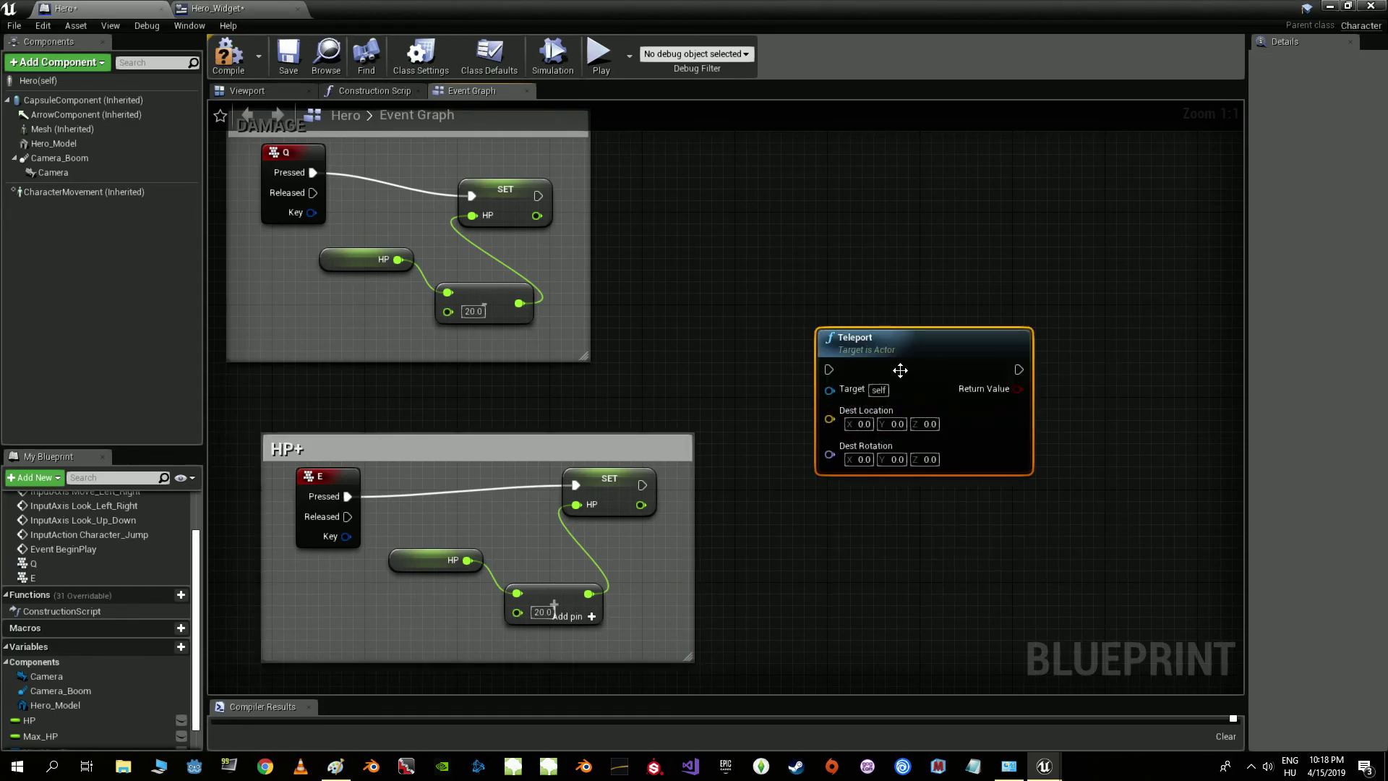
{"action": "left_click_drag", "start_coordinate": [901, 370], "coordinate": [923, 312]}
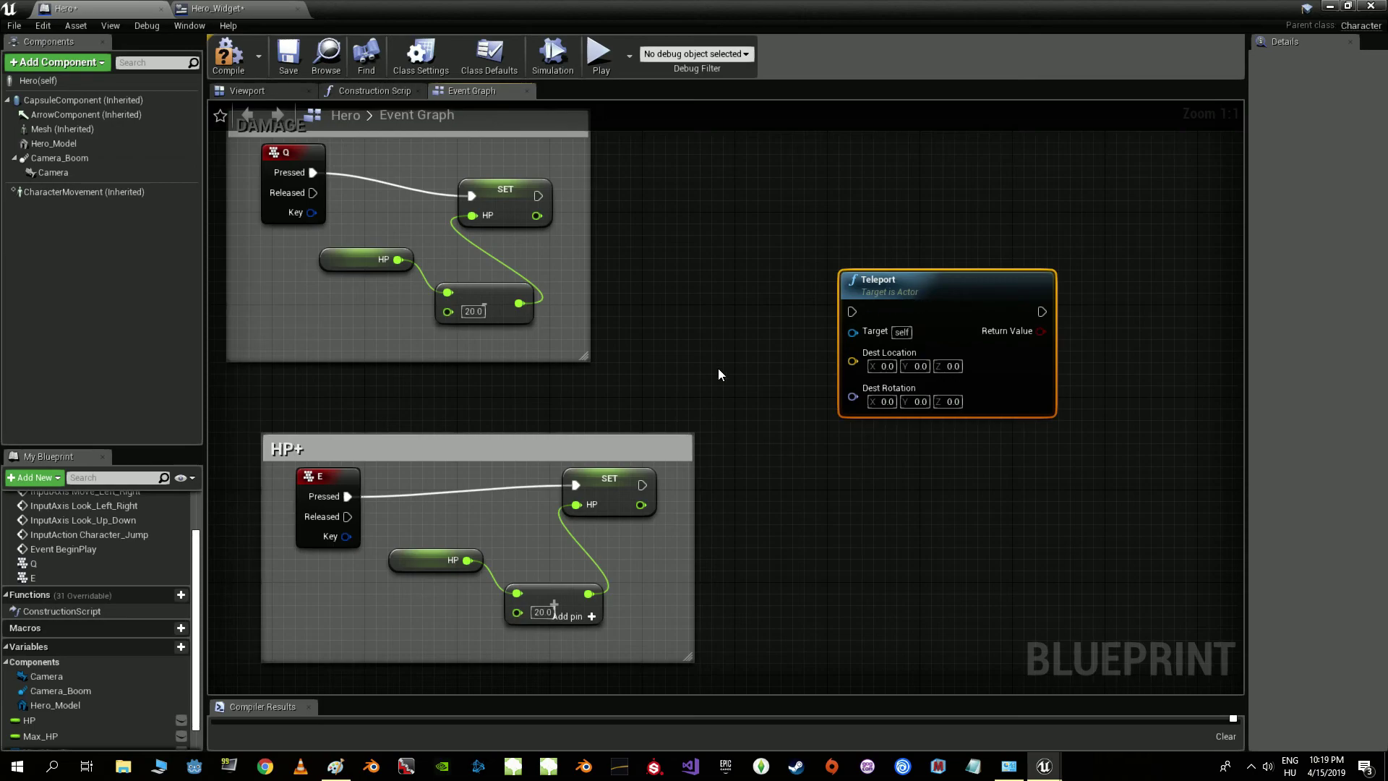
{"action": "right_click_drag", "start_coordinate": [710, 310], "coordinate": [685, 371]}
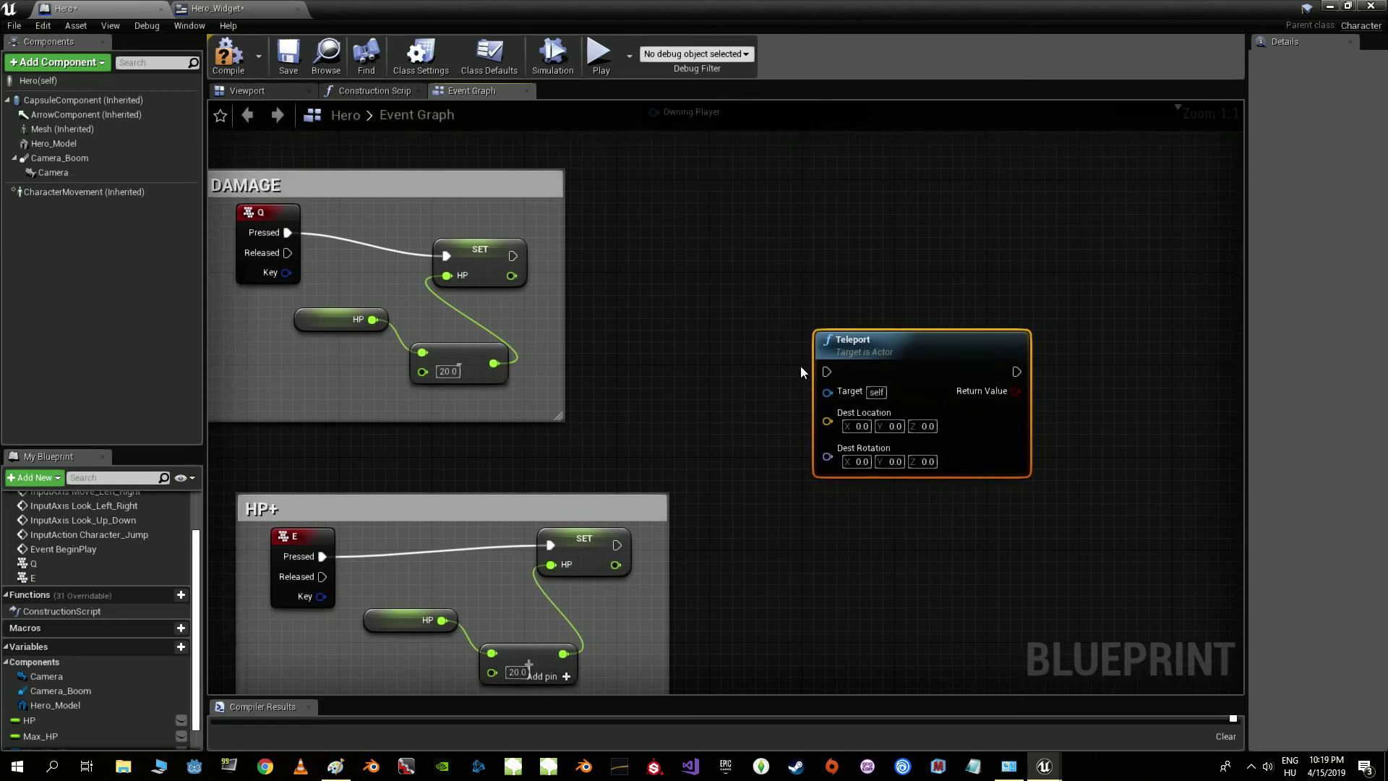
{"action": "left_click_drag", "start_coordinate": [894, 344], "coordinate": [848, 251]}
{"action": "right_click_drag", "start_coordinate": [671, 289], "coordinate": [722, 309]}
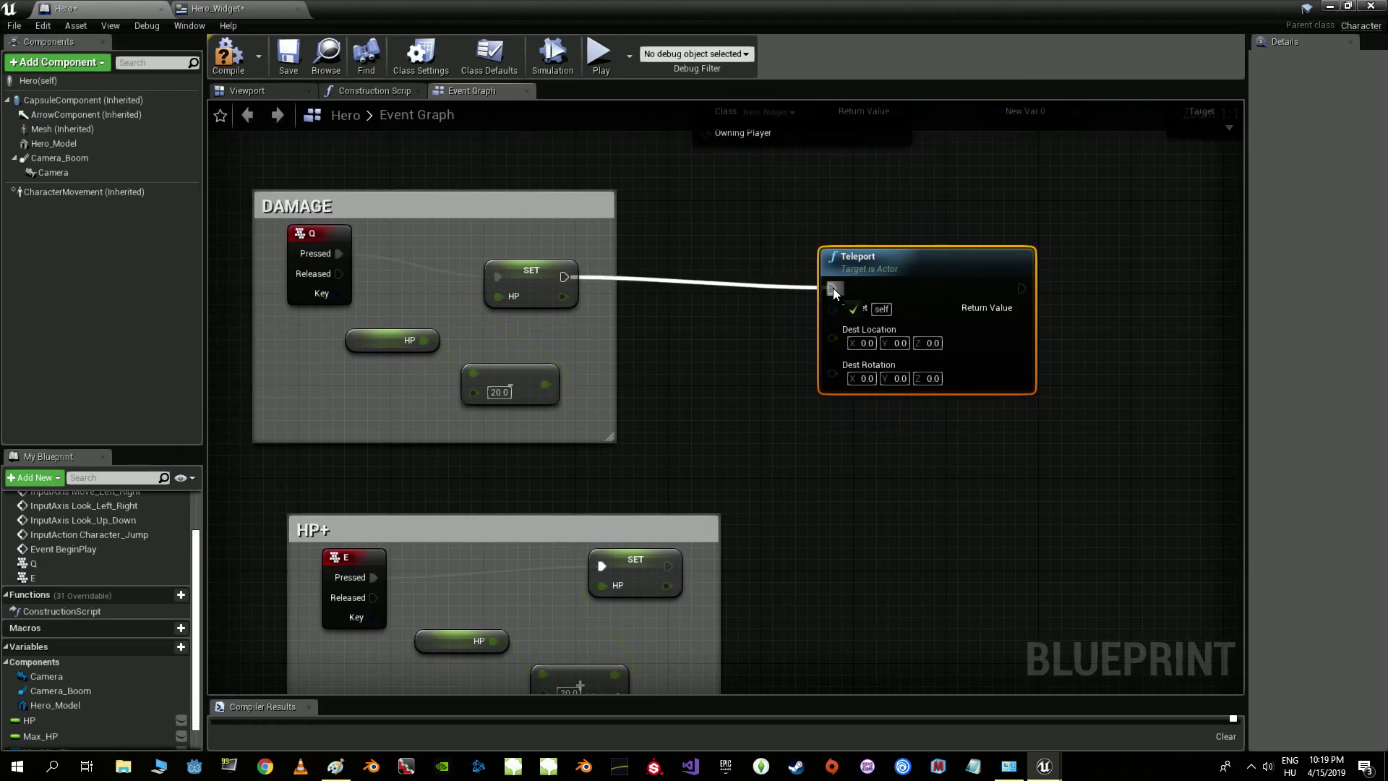
{"action": "mouse_move", "coordinate": [563, 277]}
{"action": "left_mouse_down"}
{"action": "mouse_move", "coordinate": [833, 288]}
{"action": "mouse_move", "coordinate": [943, 234]}
{"action": "left_mouse_up"}
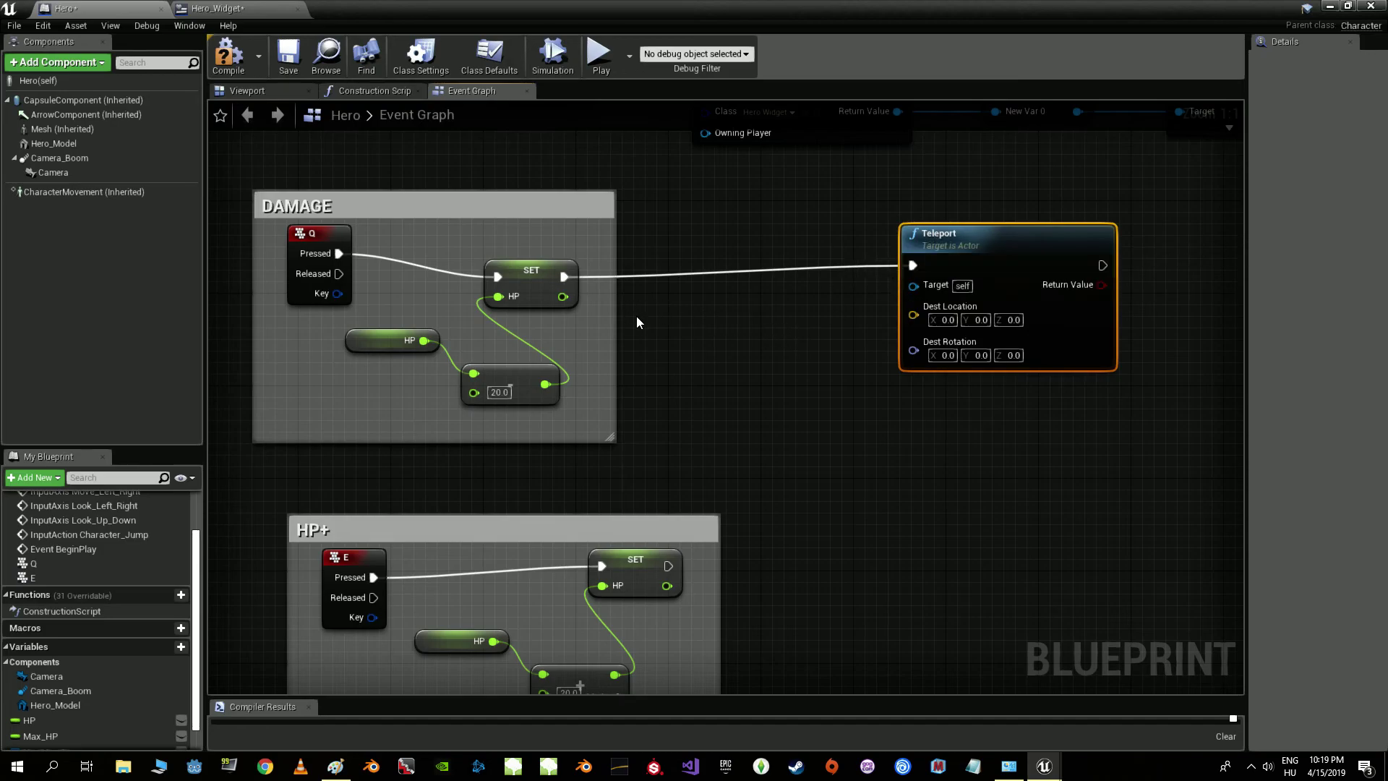
{"action": "left_click", "coordinate": [714, 316]}
{"action": "mouse_move", "coordinate": [728, 336]}
{"action": "left_mouse_down"}
{"action": "mouse_move", "coordinate": [706, 288]}
{"action": "mouse_move", "coordinate": [565, 276]}
{"action": "left_mouse_up"}
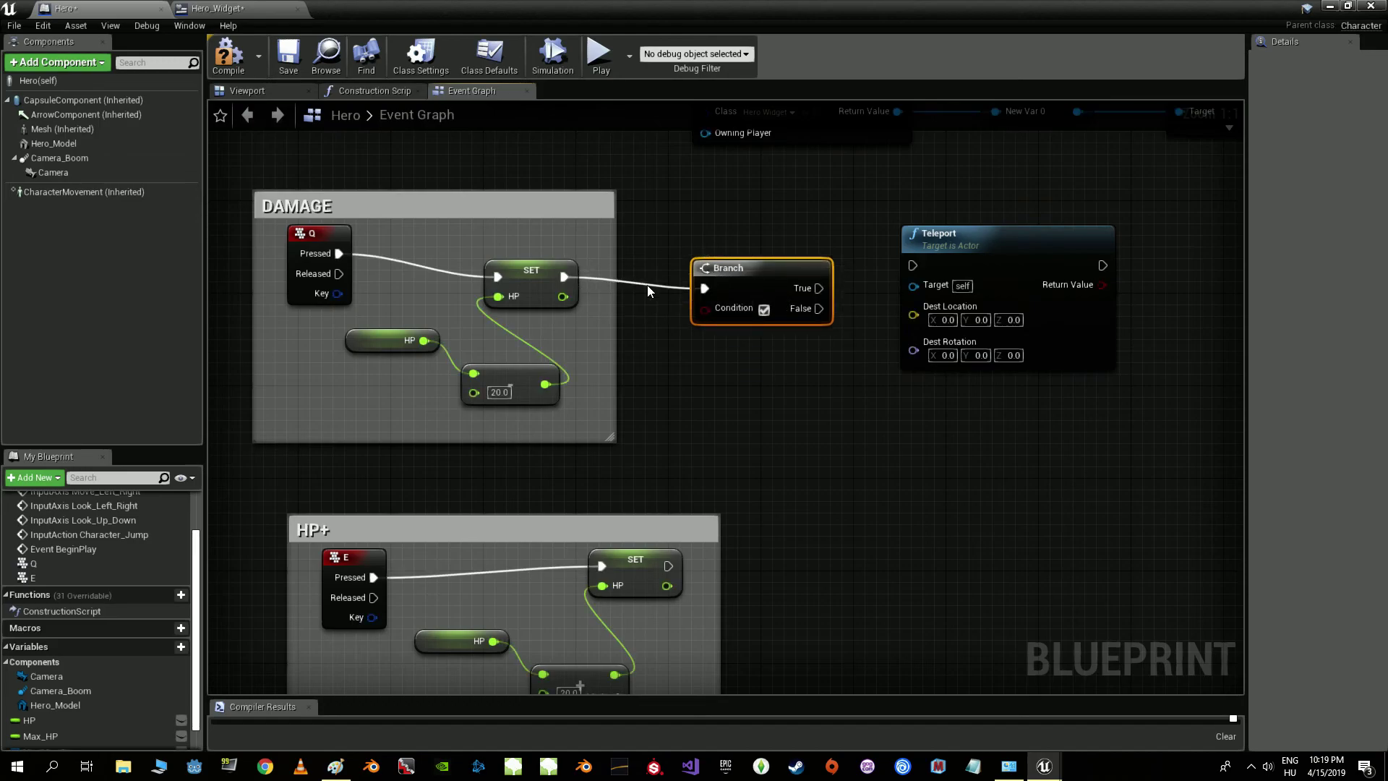
{"action": "left_click_drag", "start_coordinate": [819, 288], "coordinate": [913, 265]}
- Feed an HP == 0.0 comparison into the Branch condition
{"action": "right_click_drag", "start_coordinate": [582, 322], "coordinate": [557, 305]}
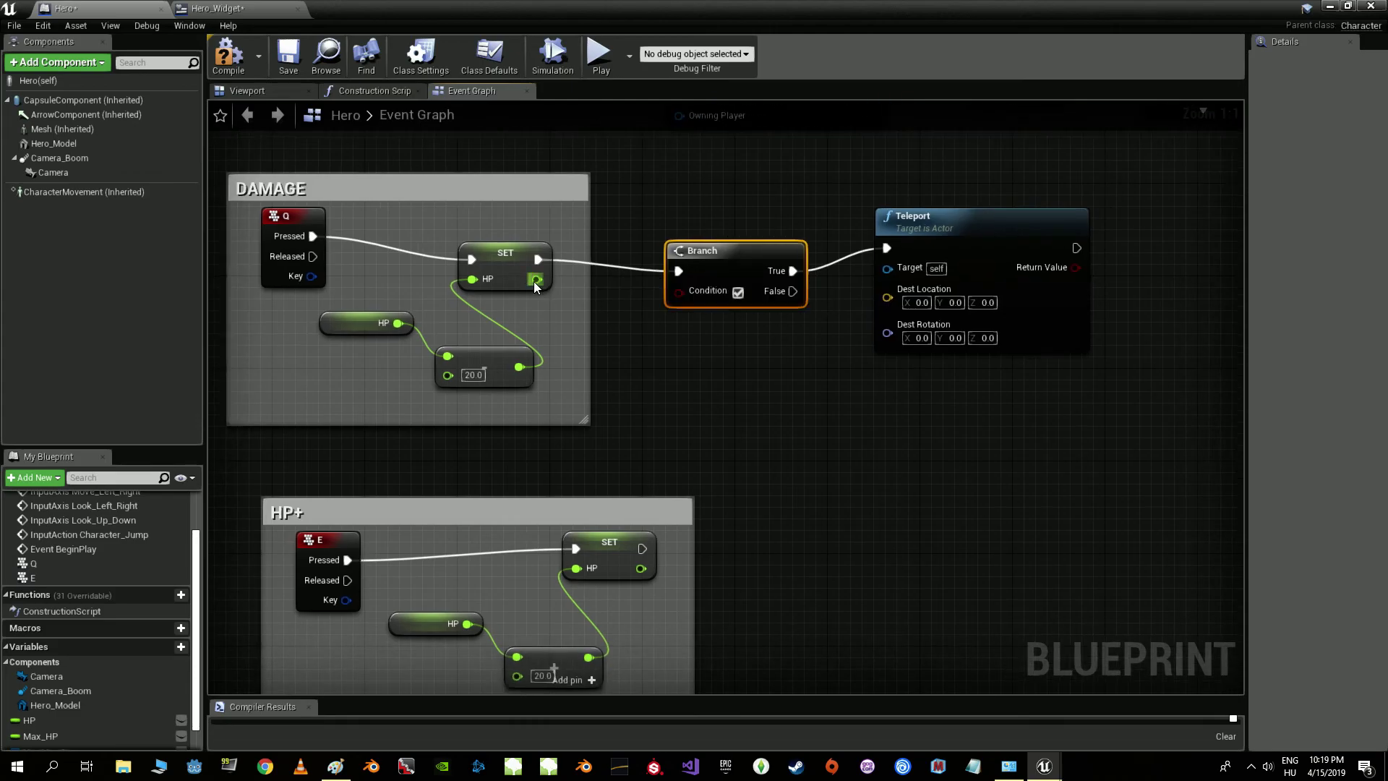
{"action": "left_click_drag", "start_coordinate": [536, 282], "coordinate": [657, 380]}
{"action": "type", "text": "="}
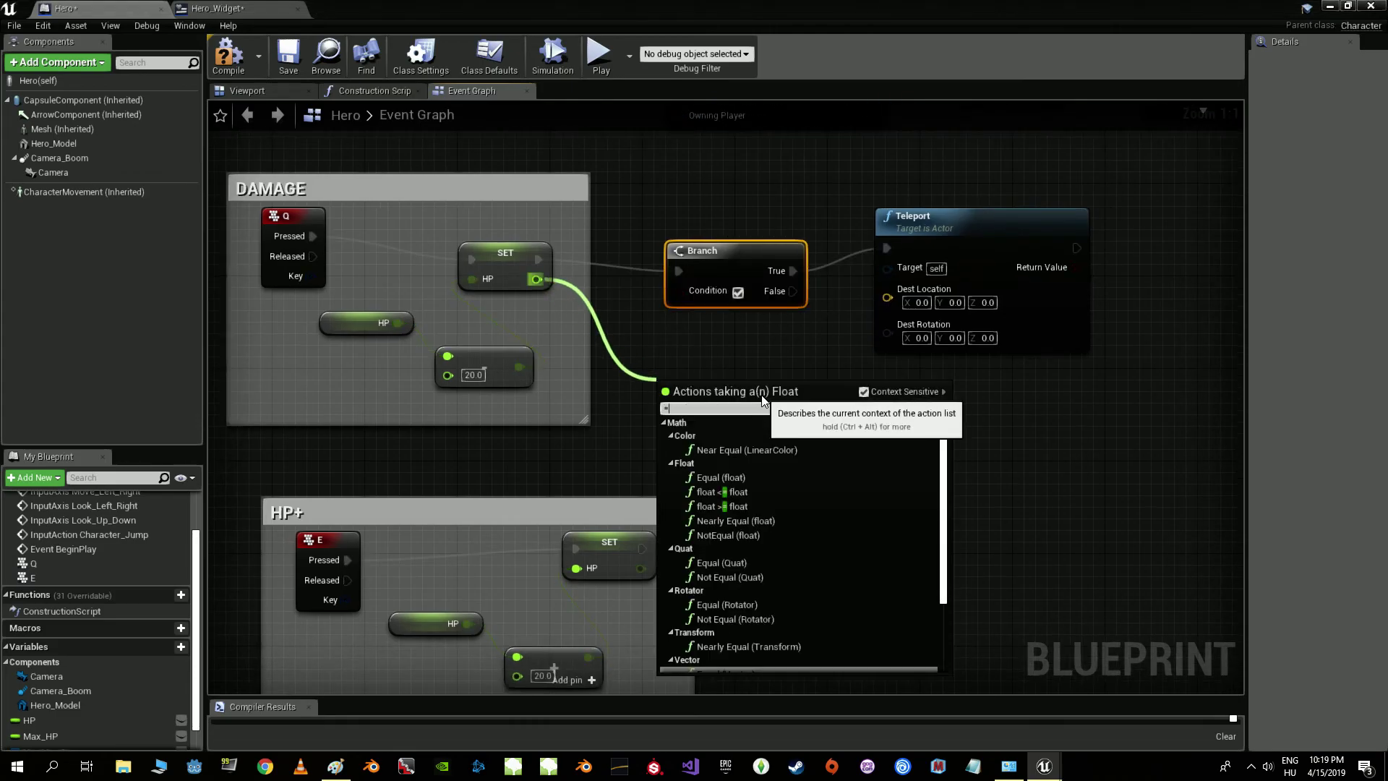
{"action": "left_click", "coordinate": [723, 477]}
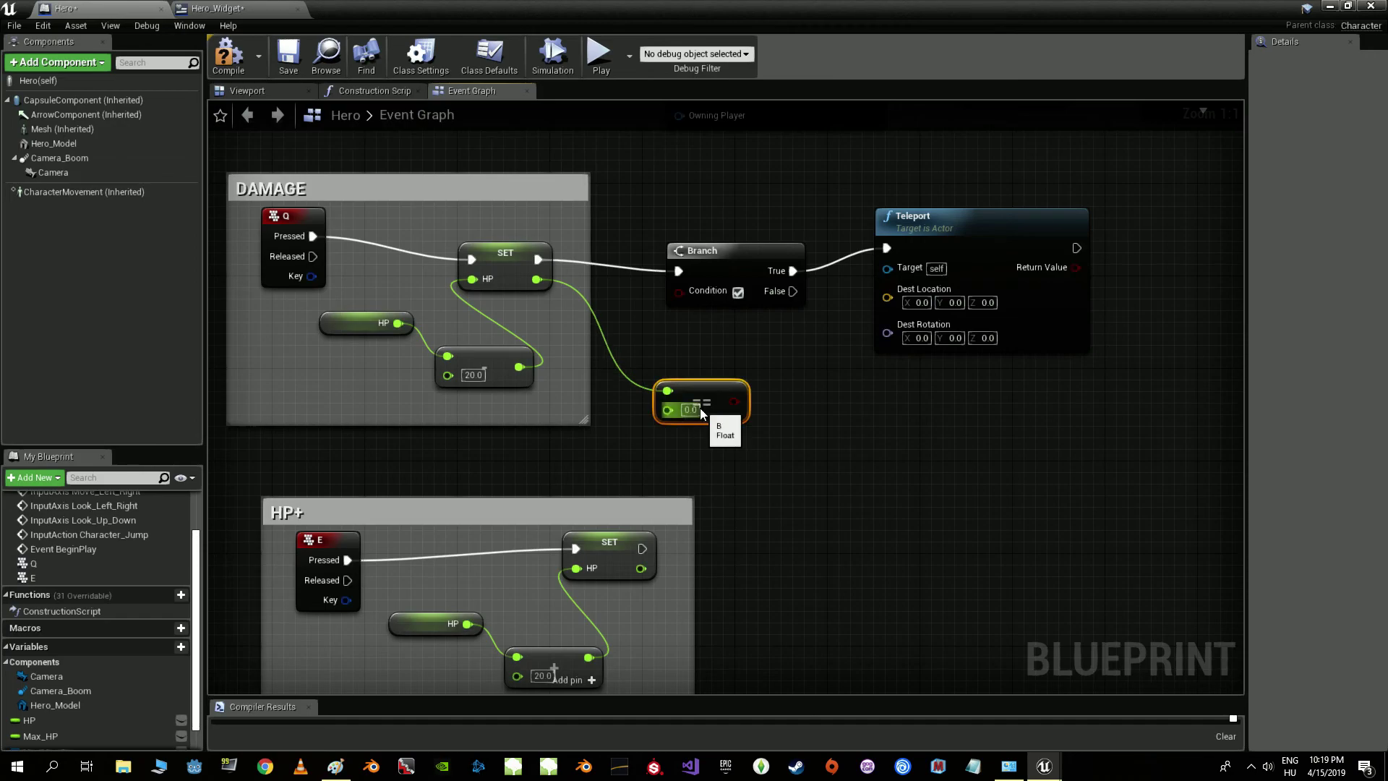
{"action": "left_click_drag", "start_coordinate": [735, 402], "coordinate": [687, 295]}
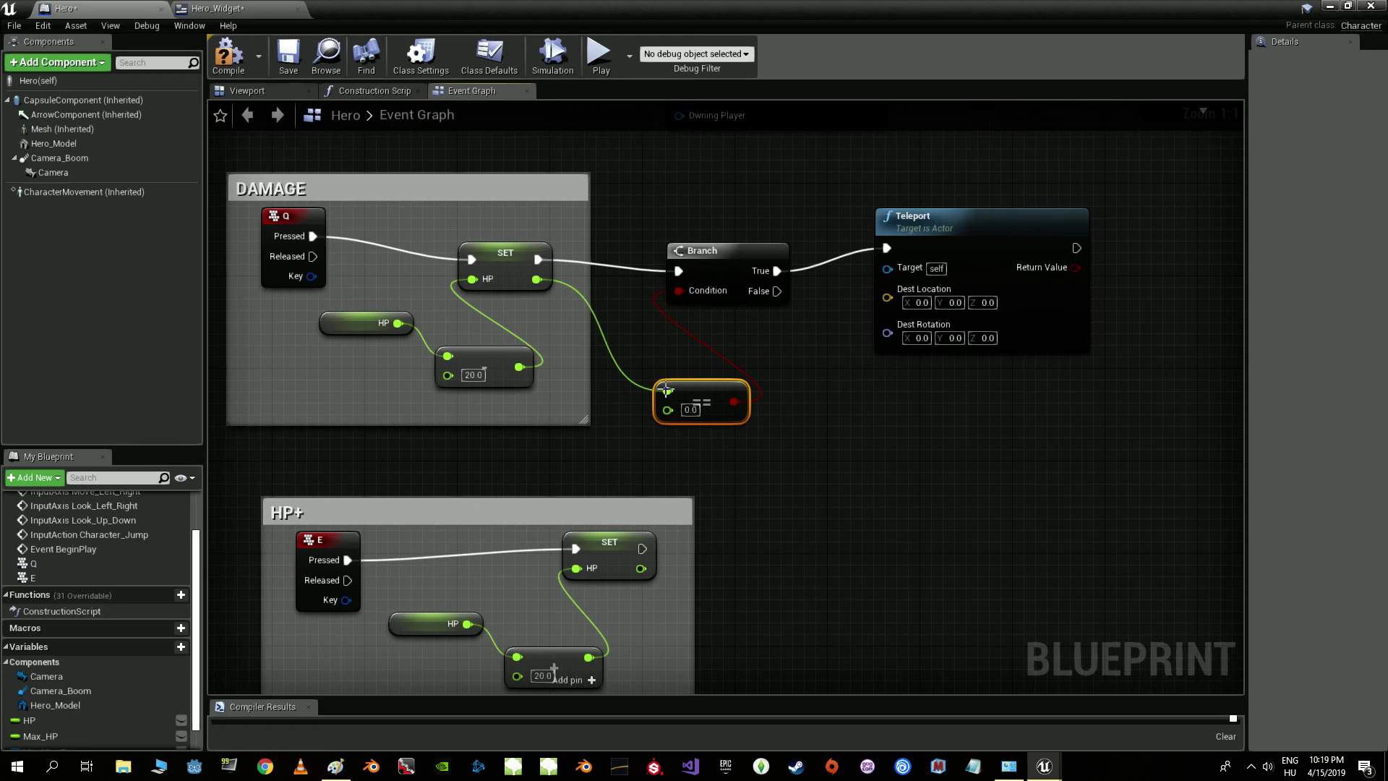
{"action": "left_click", "coordinate": [691, 410]}
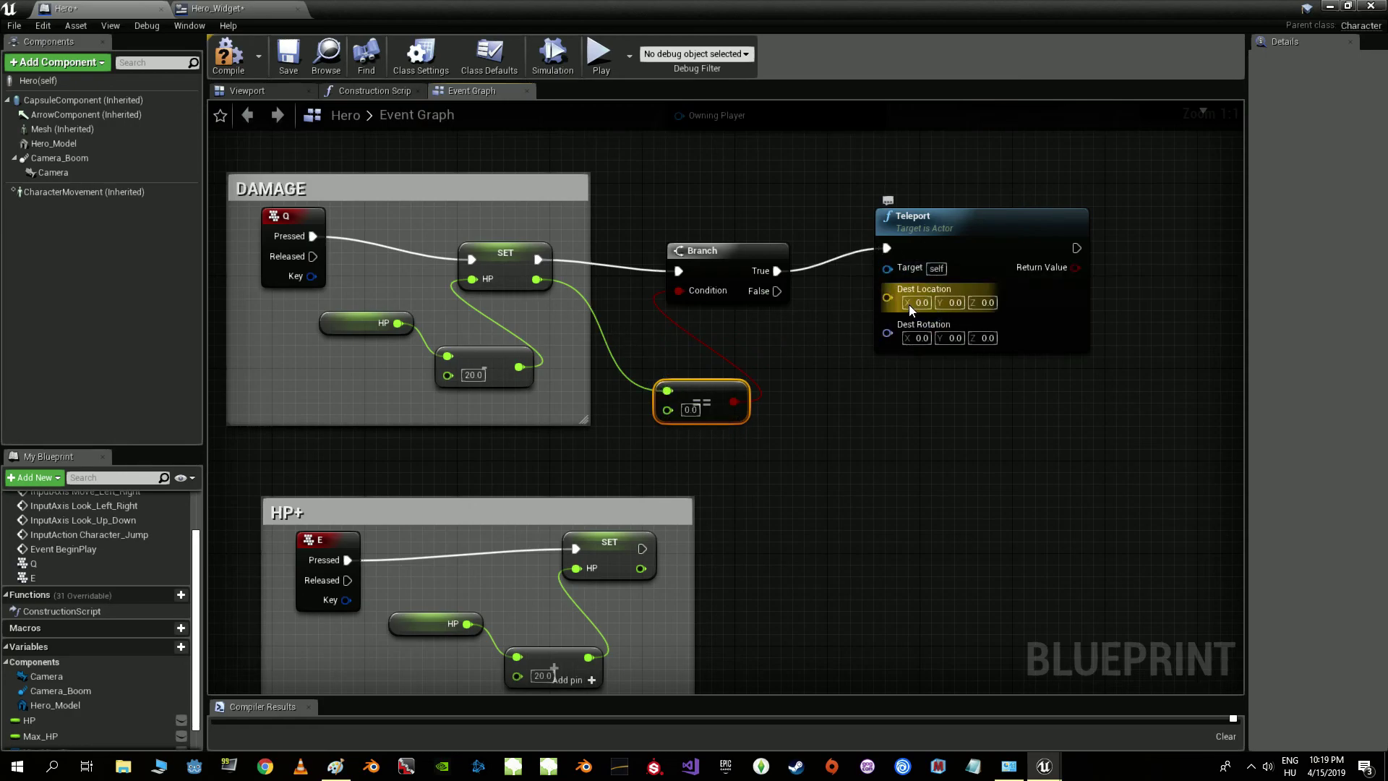
{"action": "right_click_drag", "start_coordinate": [844, 321], "coordinate": [763, 332]}
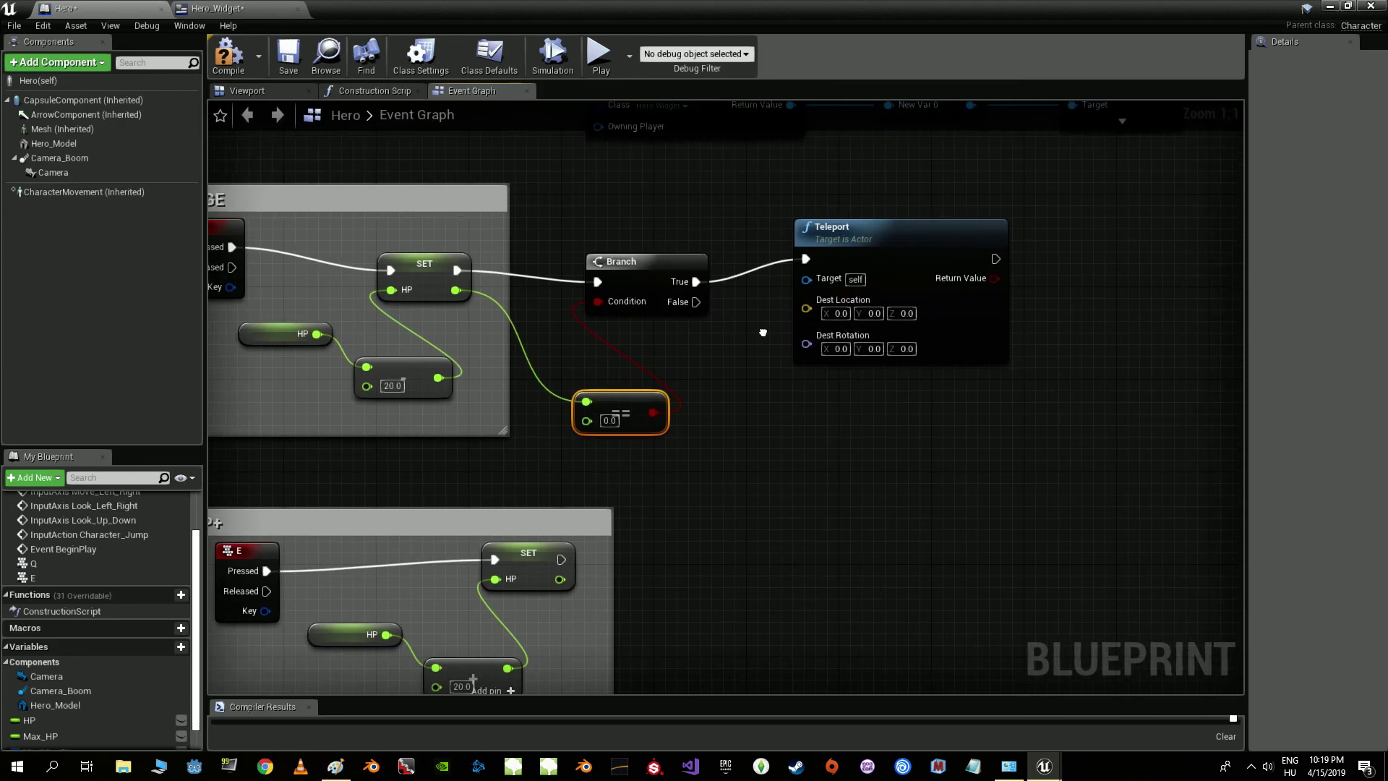
- Float the Hero Blueprint window beside the level view with the Teleport node visible
{"action": "left_click", "coordinate": [1346, 8]}
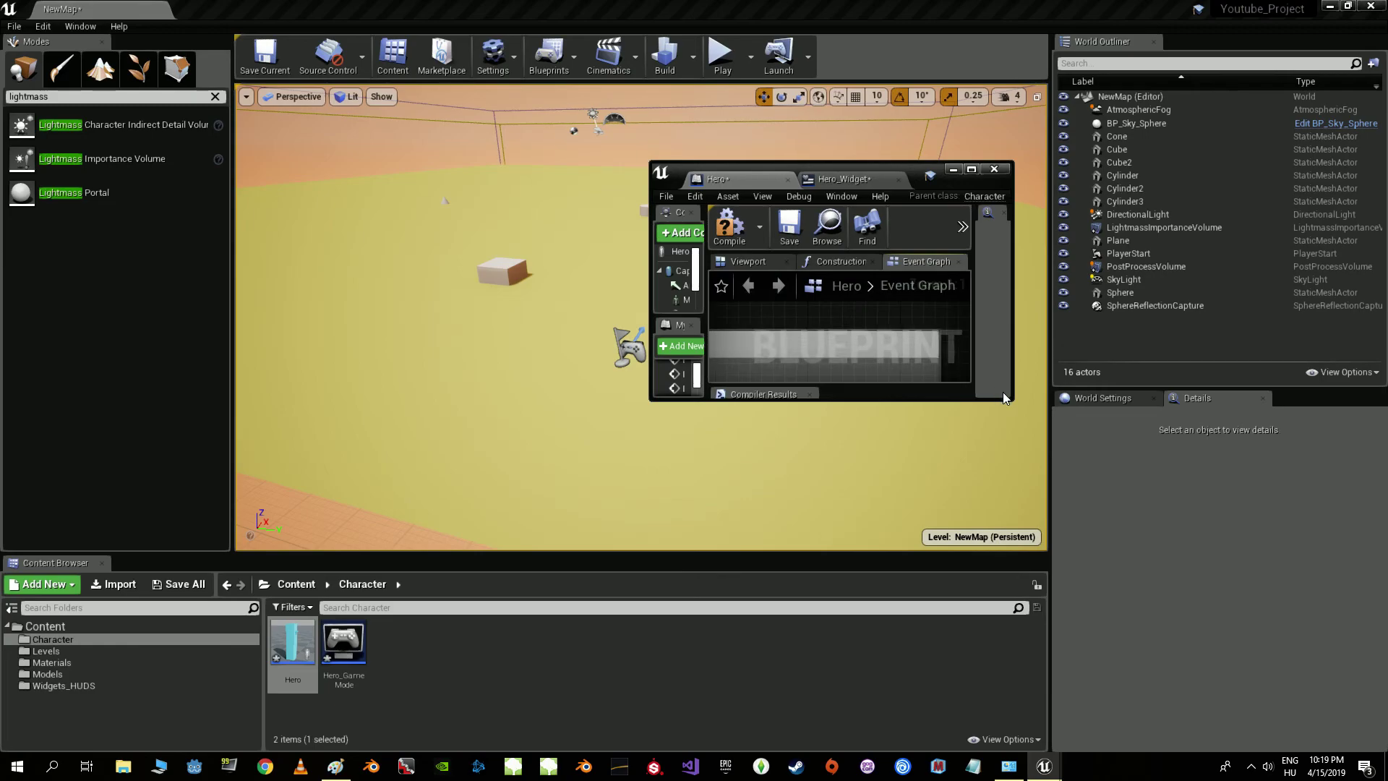
{"action": "left_click_drag", "start_coordinate": [1004, 392], "coordinate": [1178, 570]}
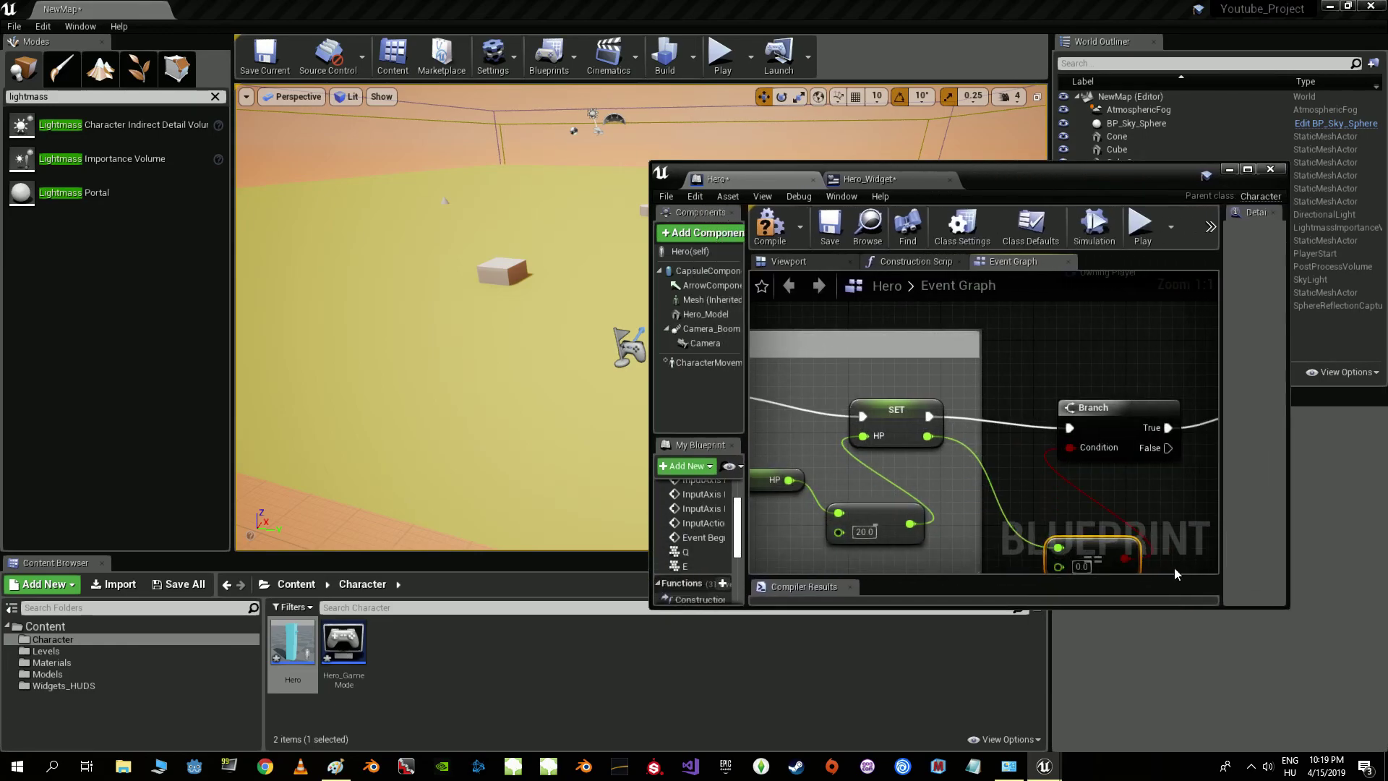
{"action": "right_click_drag", "start_coordinate": [1177, 570], "coordinate": [1035, 472]}
{"action": "left_click_drag", "start_coordinate": [1089, 171], "coordinate": [936, 127]}
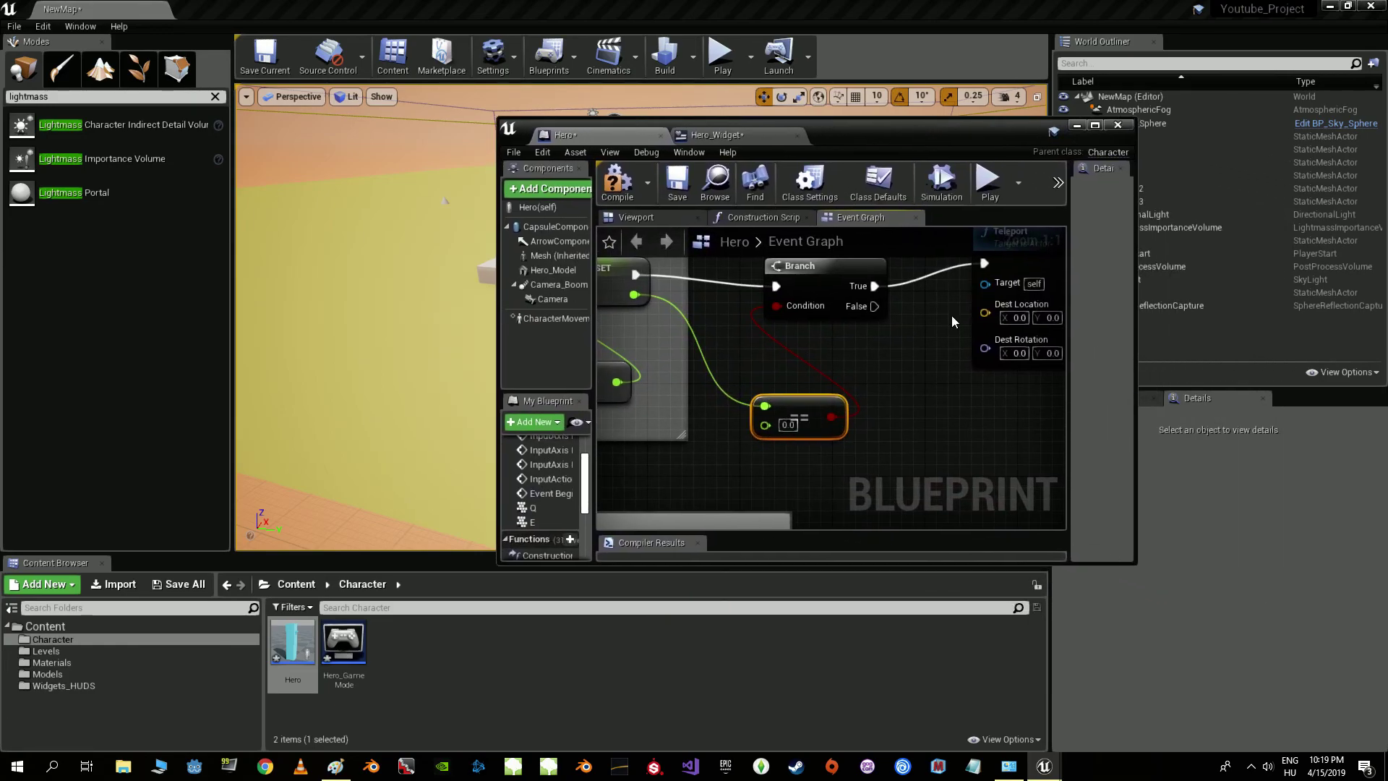
{"action": "right_click_drag", "start_coordinate": [952, 319], "coordinate": [813, 328]}
{"action": "left_click_drag", "start_coordinate": [956, 128], "coordinate": [1211, 320]}
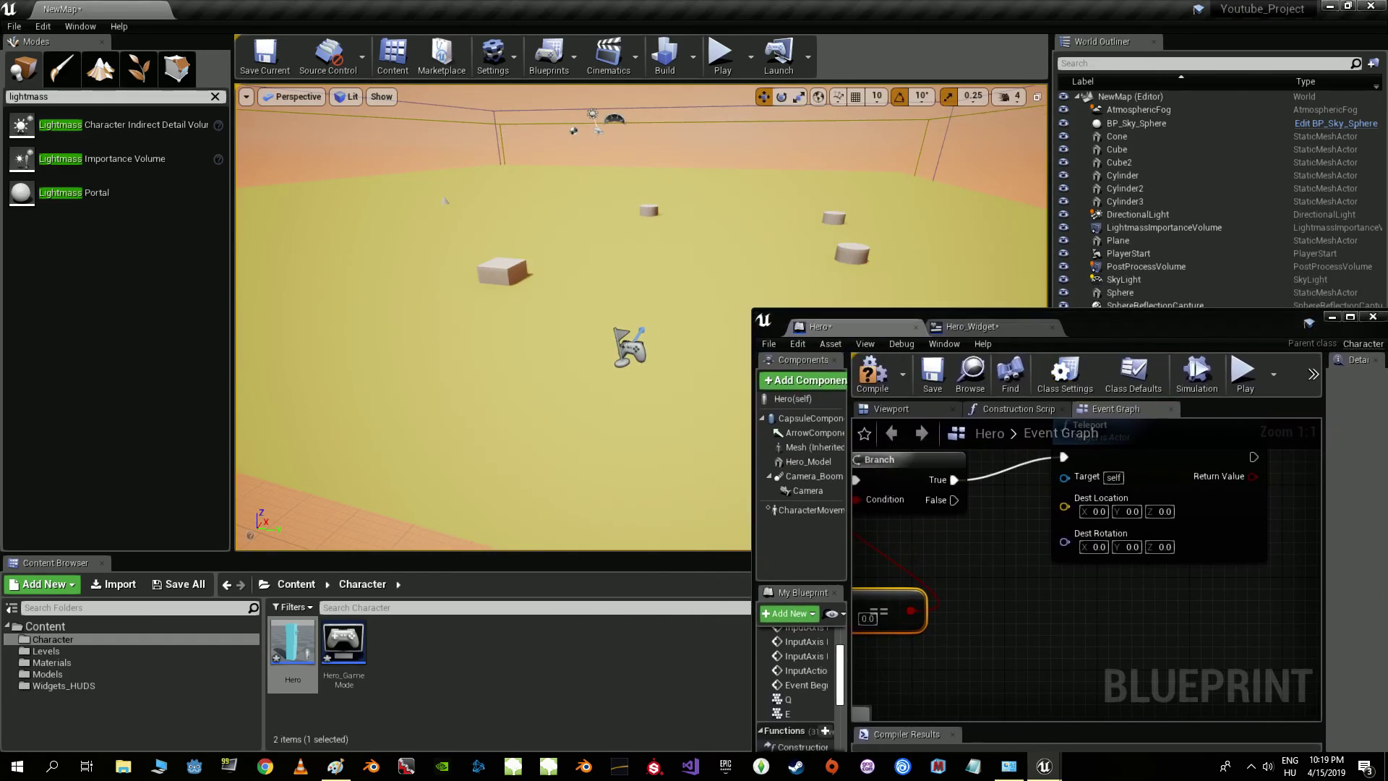
- Copy PlayerStart's Location X, -3022.5991211, into the Teleport Dest Location X
{"action": "left_click", "coordinate": [632, 360]}
{"action": "left_click_drag", "start_coordinate": [1163, 329], "coordinate": [773, 181]}
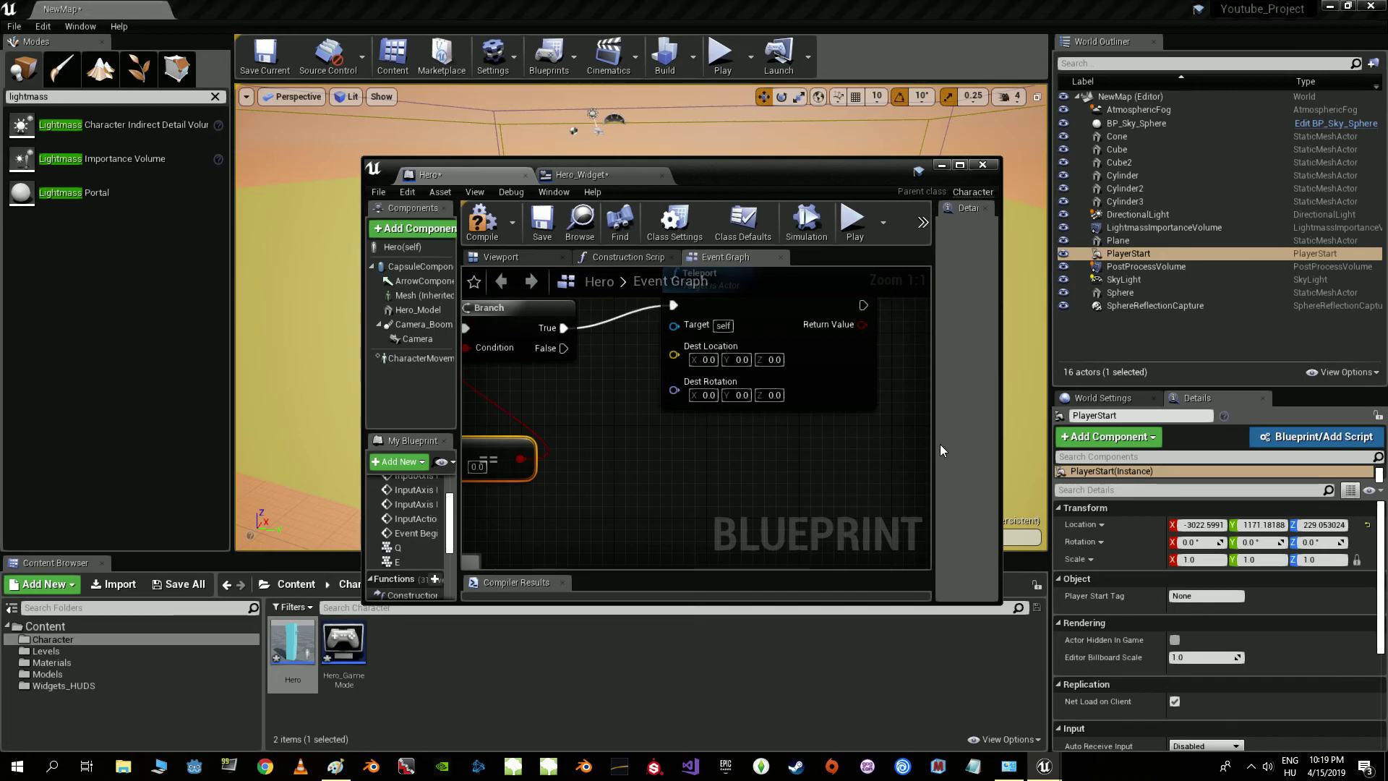
{"action": "left_click", "coordinate": [1205, 526]}
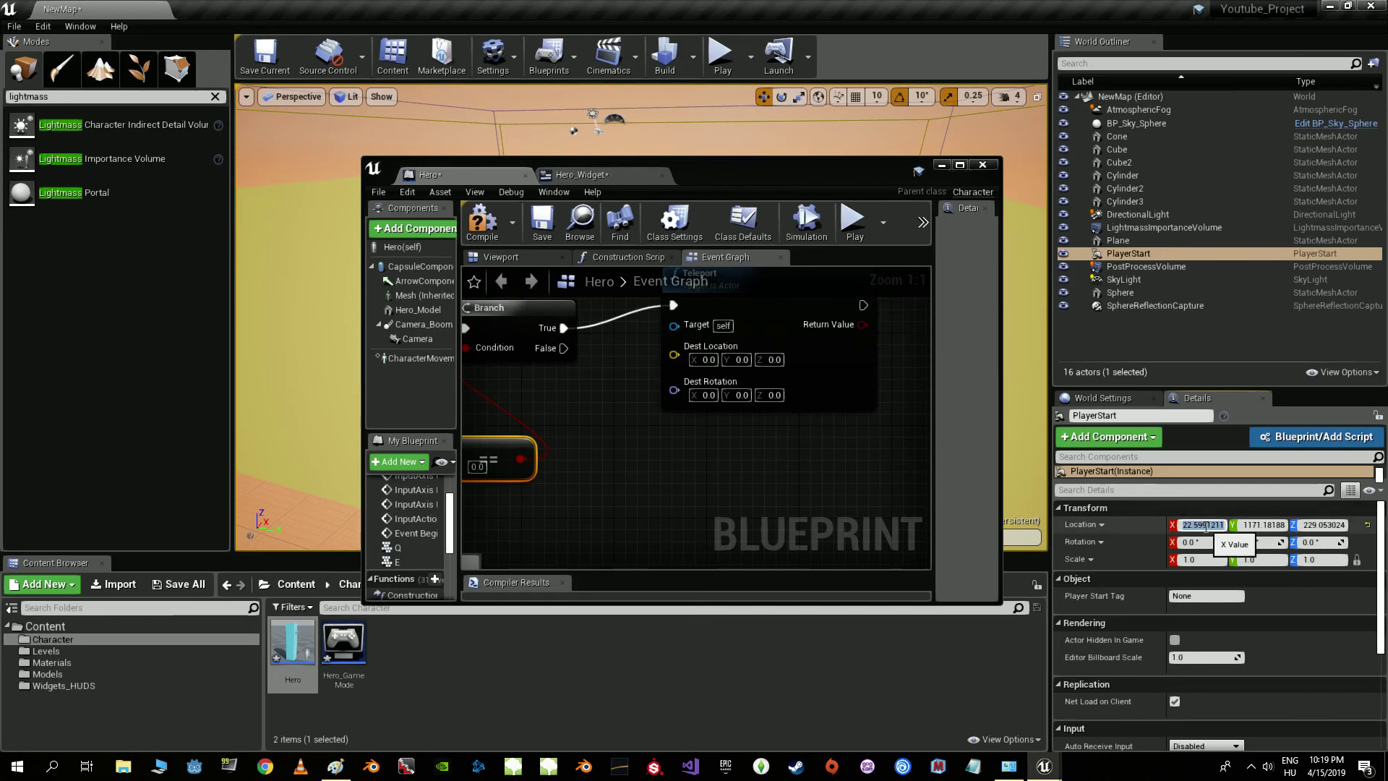
{"action": "left_click", "coordinate": [707, 359]}
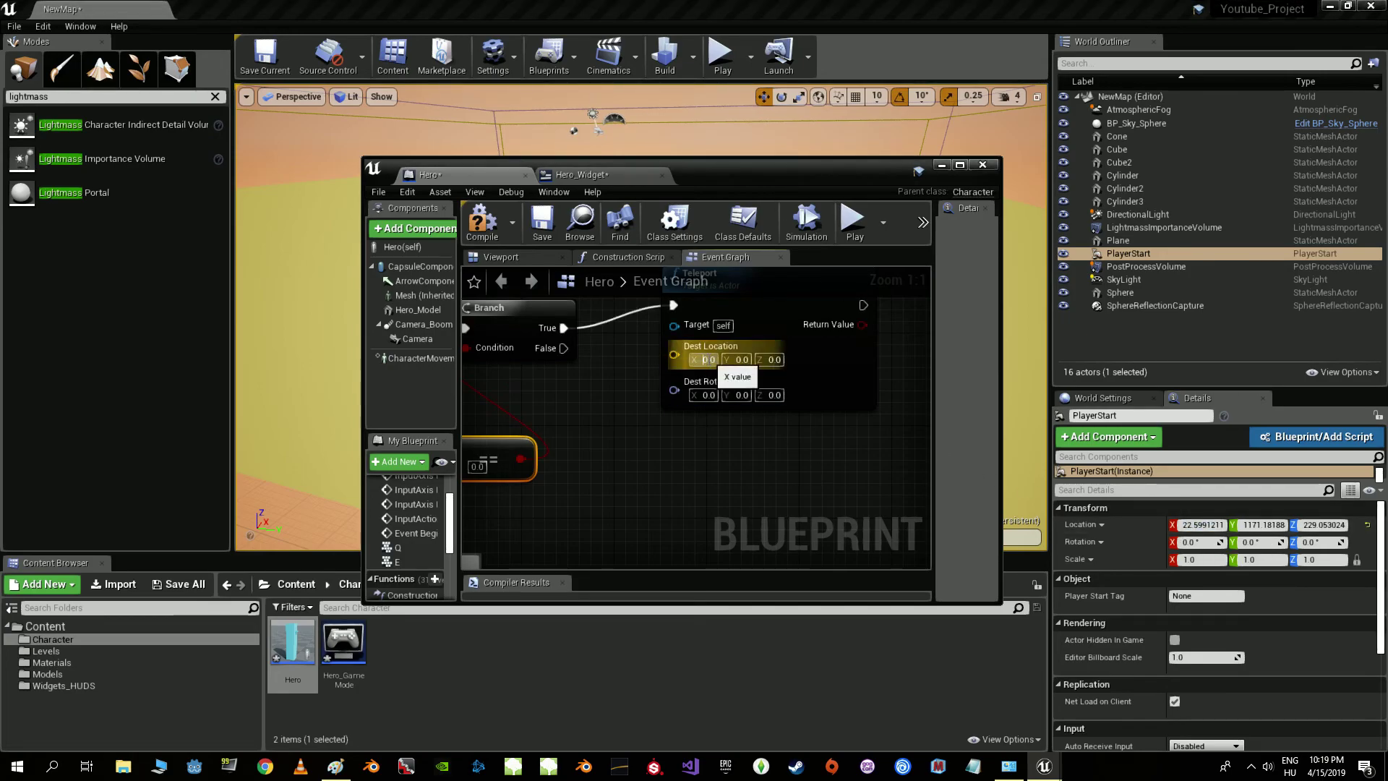
{"action": "key", "text": "Return"}
{"action": "type", "text": "-3022.5991211"}
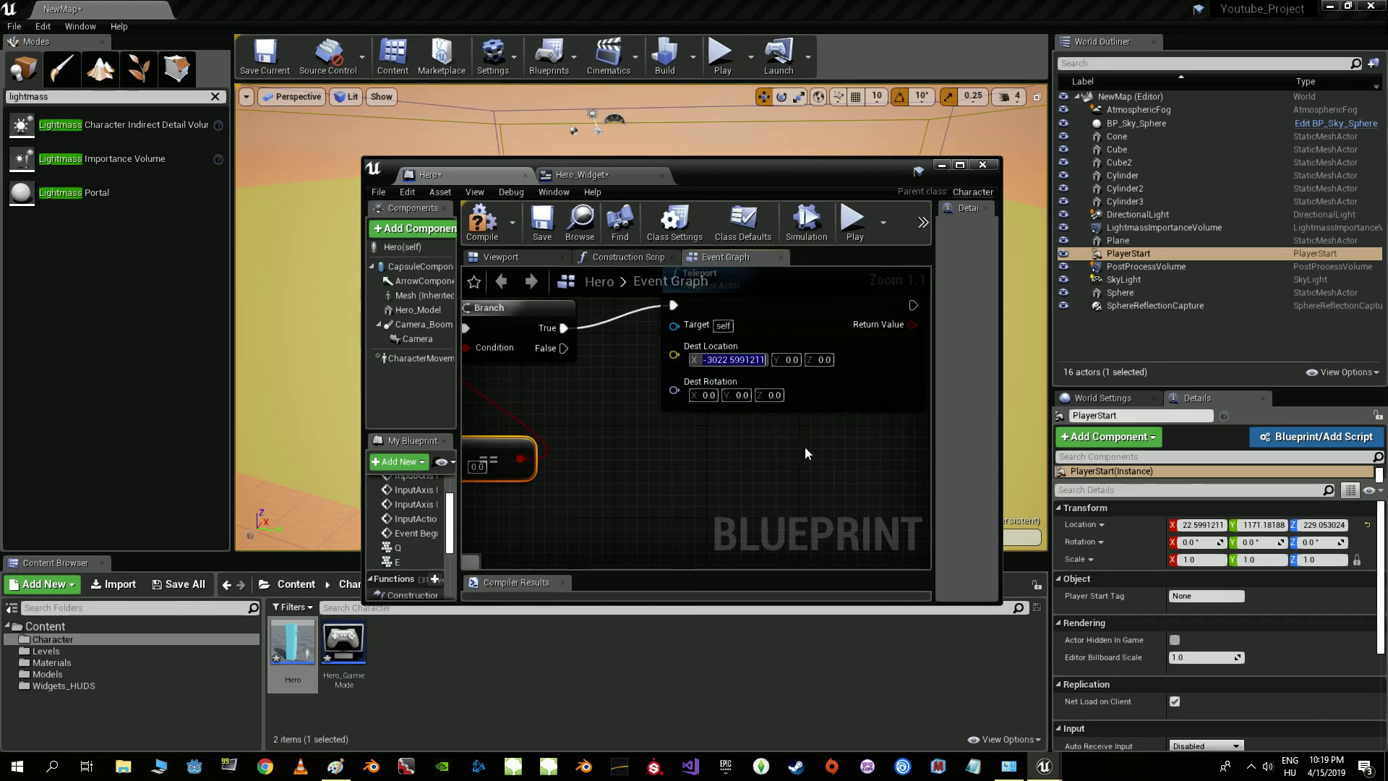
{"action": "left_click", "coordinate": [1203, 525]}
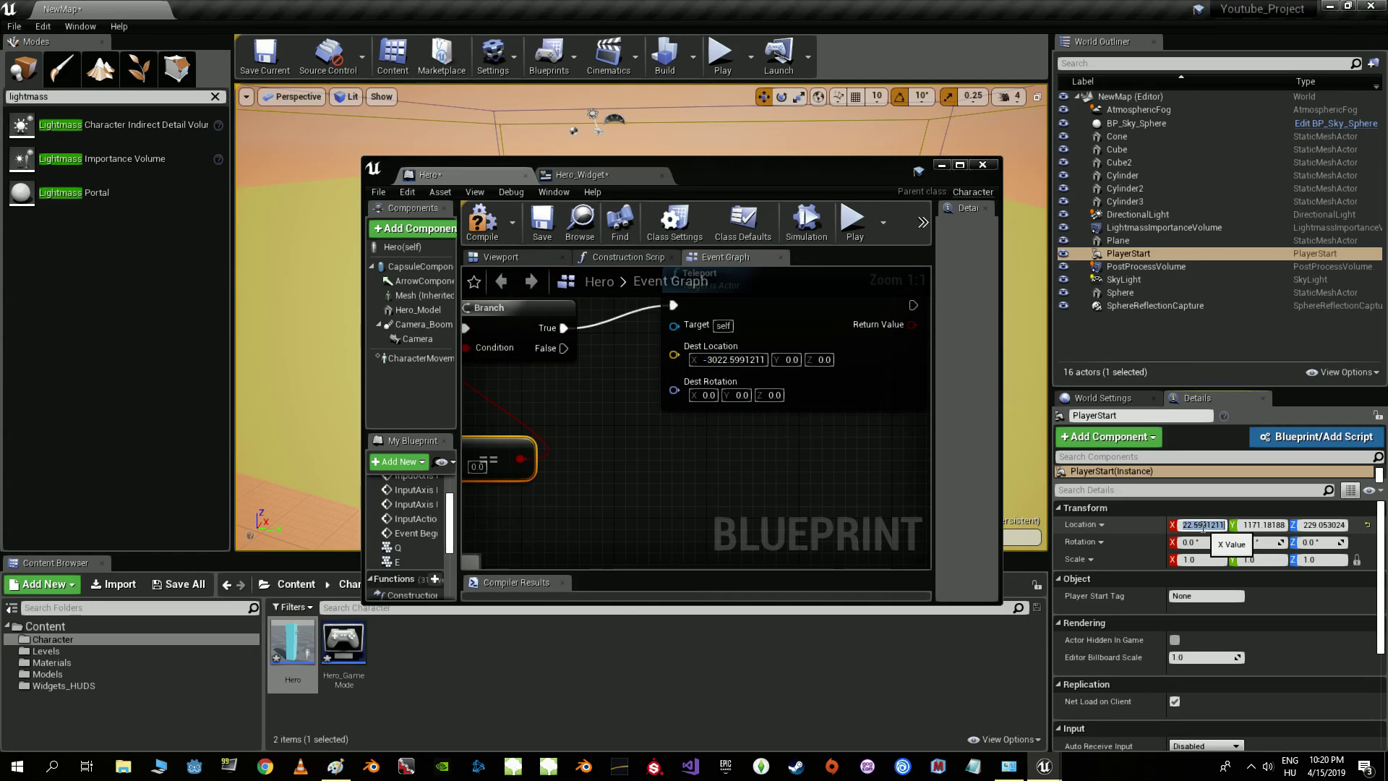
{"action": "left_click", "coordinate": [732, 360]}
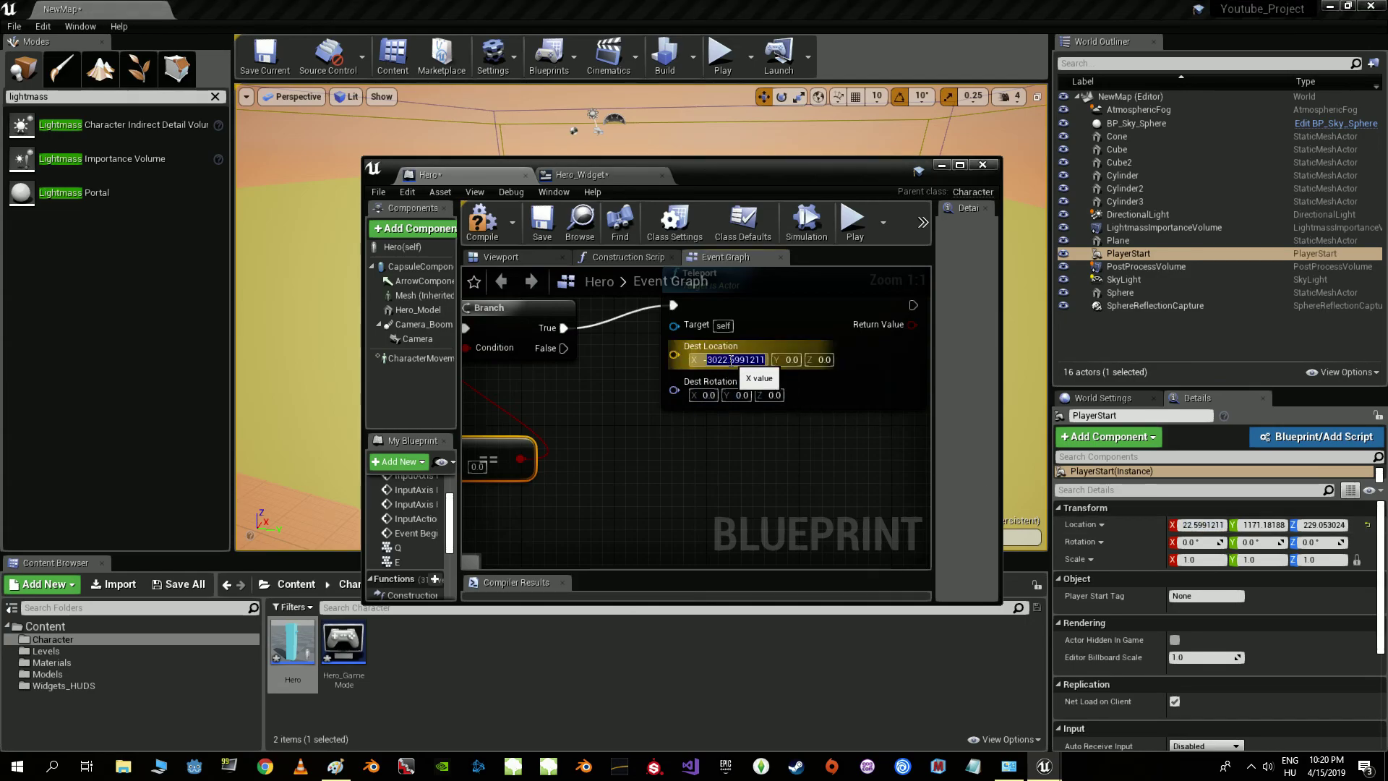
{"action": "left_click", "coordinate": [731, 360]}
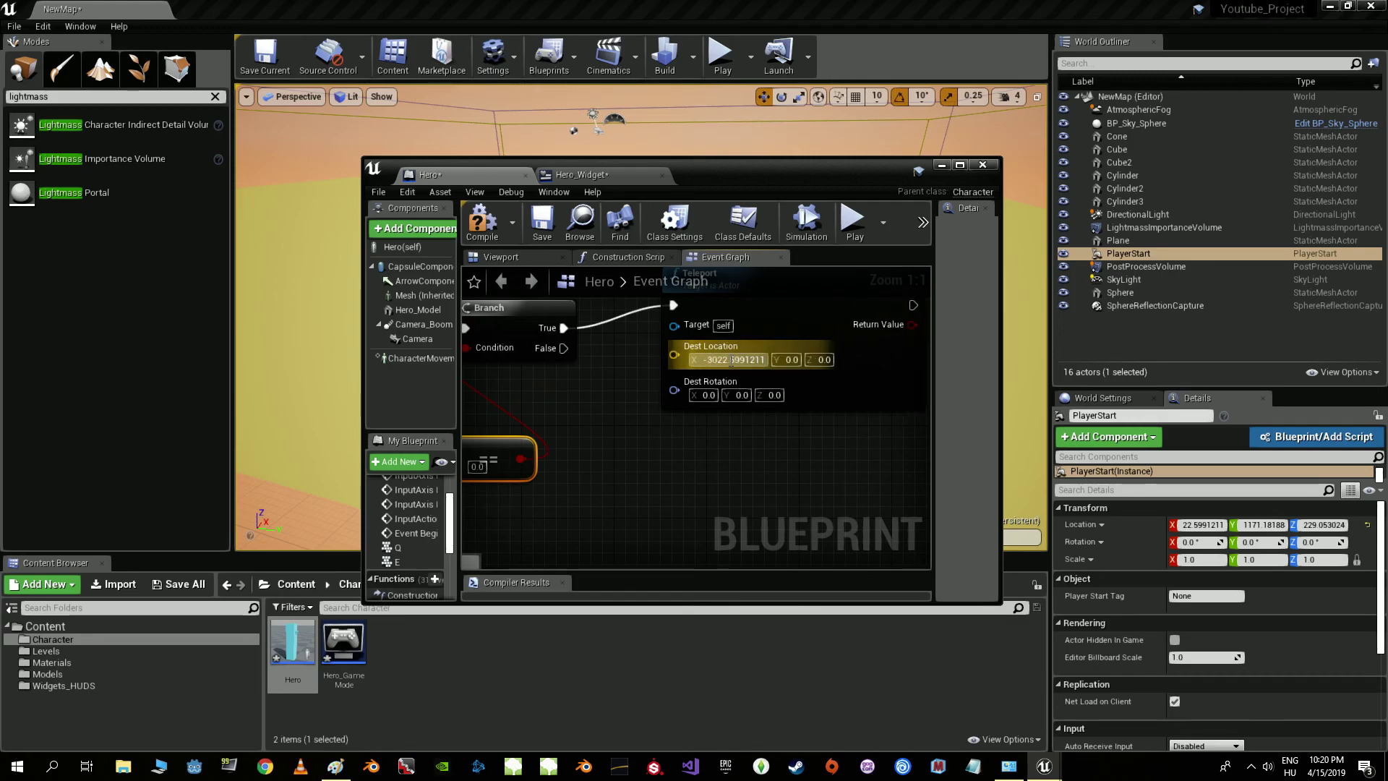
{"action": "double_click", "coordinate": [732, 359]}
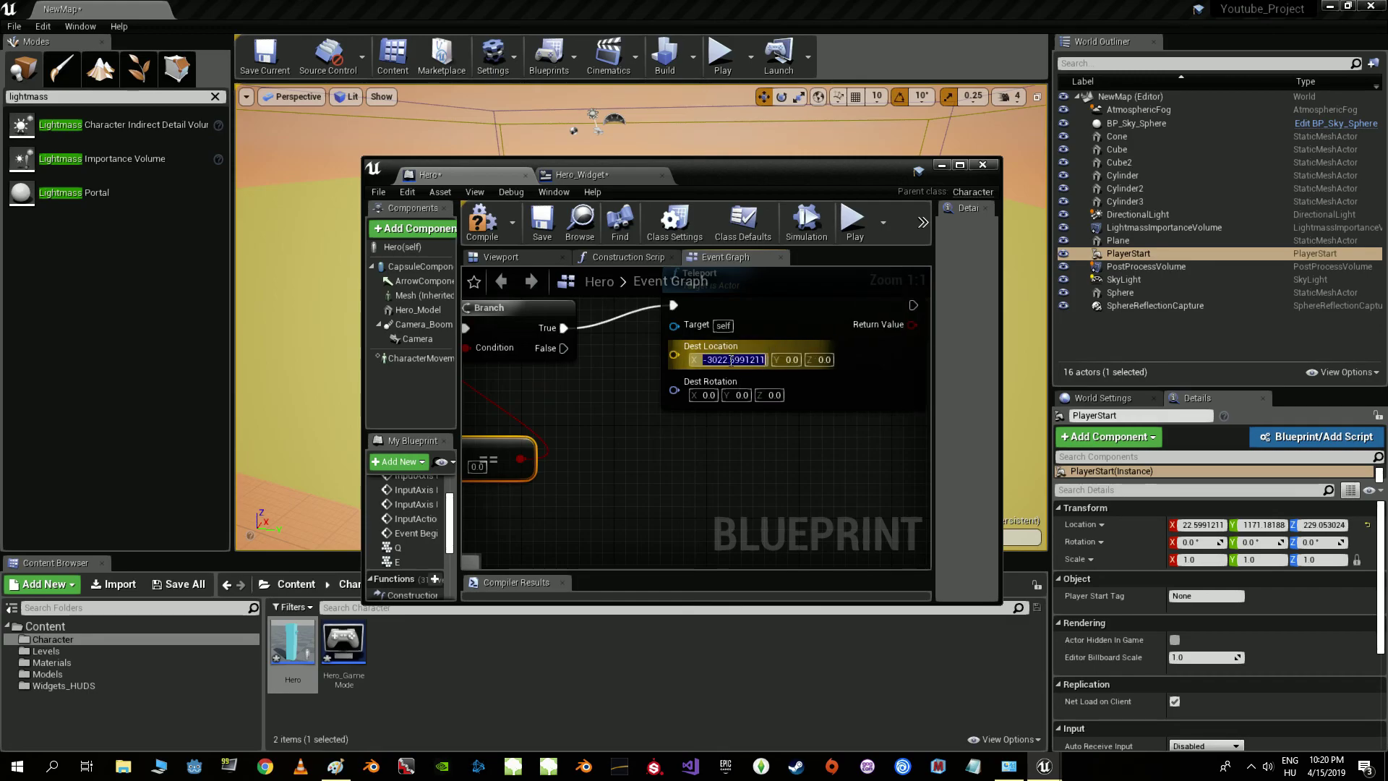
- Paste PlayerStart's Y 1171.1818848 and Z 229.0530243 into Dest Location, then maximize the editor
{"action": "left_click", "coordinate": [1266, 525]}
{"action": "key", "text": "ctrl+c"}
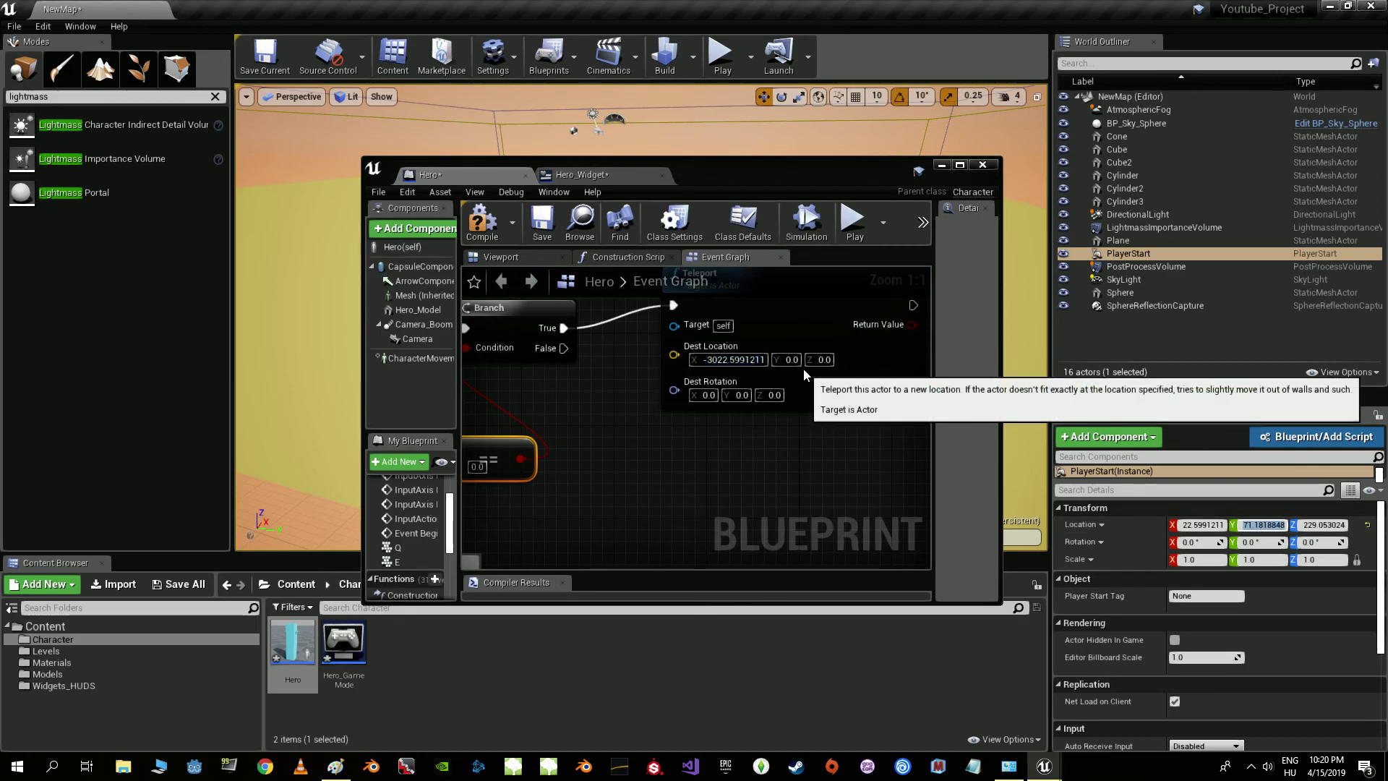
{"action": "left_click", "coordinate": [792, 360]}
{"action": "key", "text": "ctrl+v"}
{"action": "key", "text": "Return"}
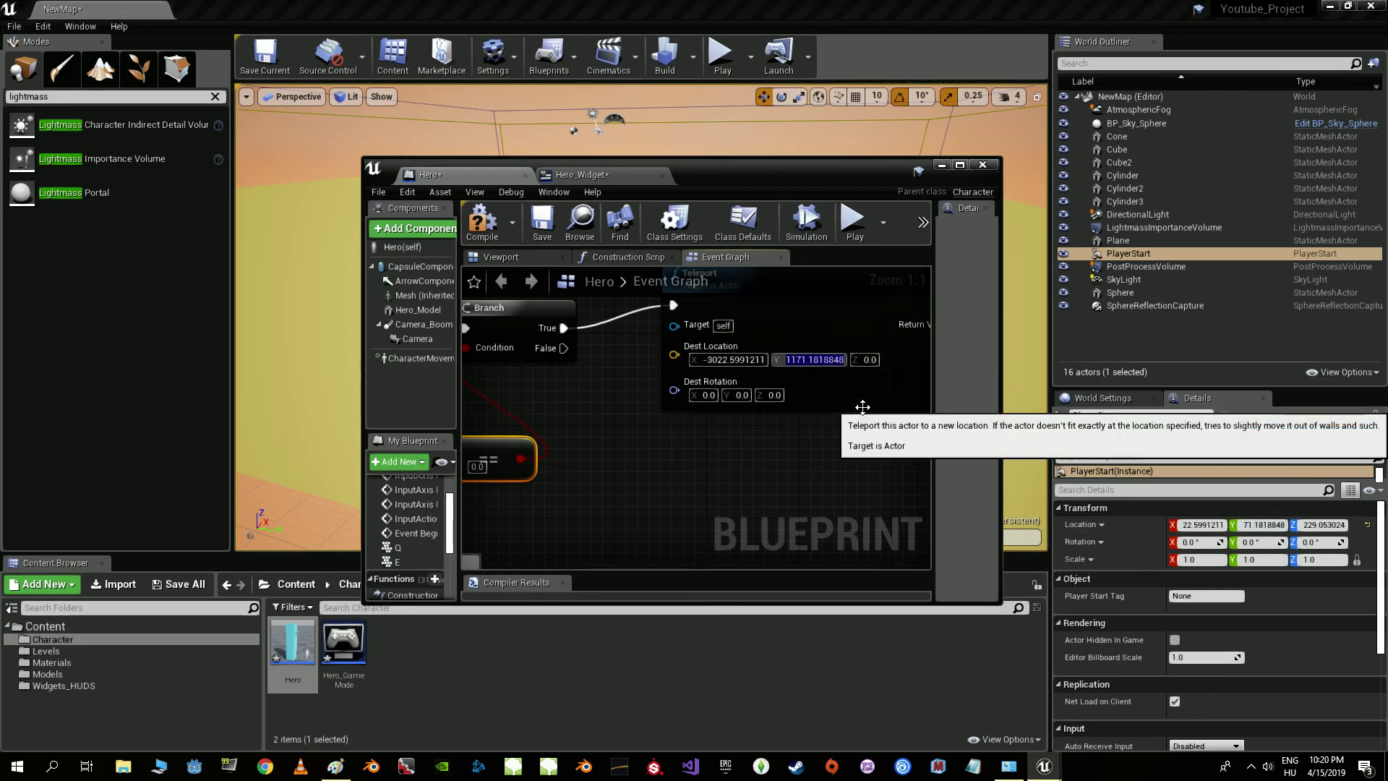
{"action": "left_click", "coordinate": [1325, 525]}
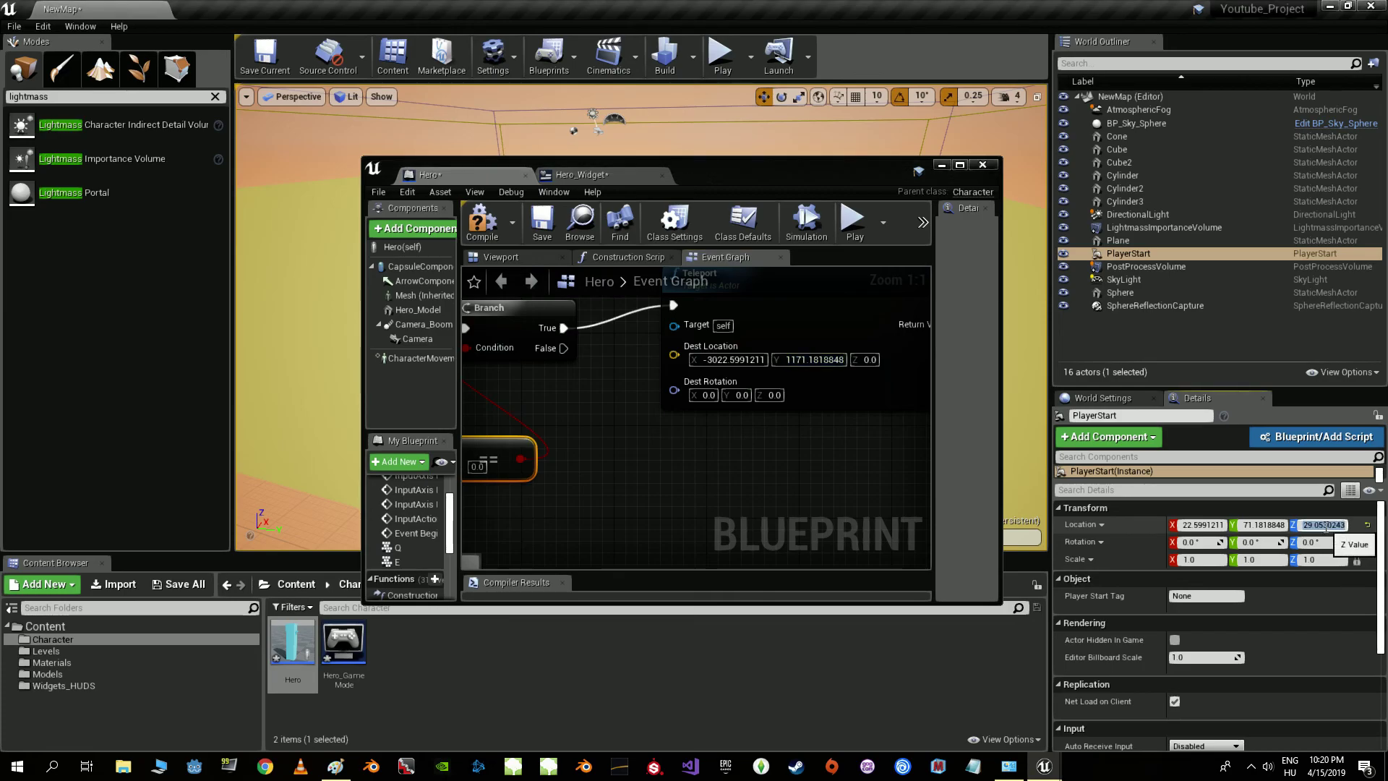
{"action": "key", "text": "ctrl+c"}
{"action": "left_click", "coordinate": [868, 360]}
{"action": "key", "text": "ctrl+v"}
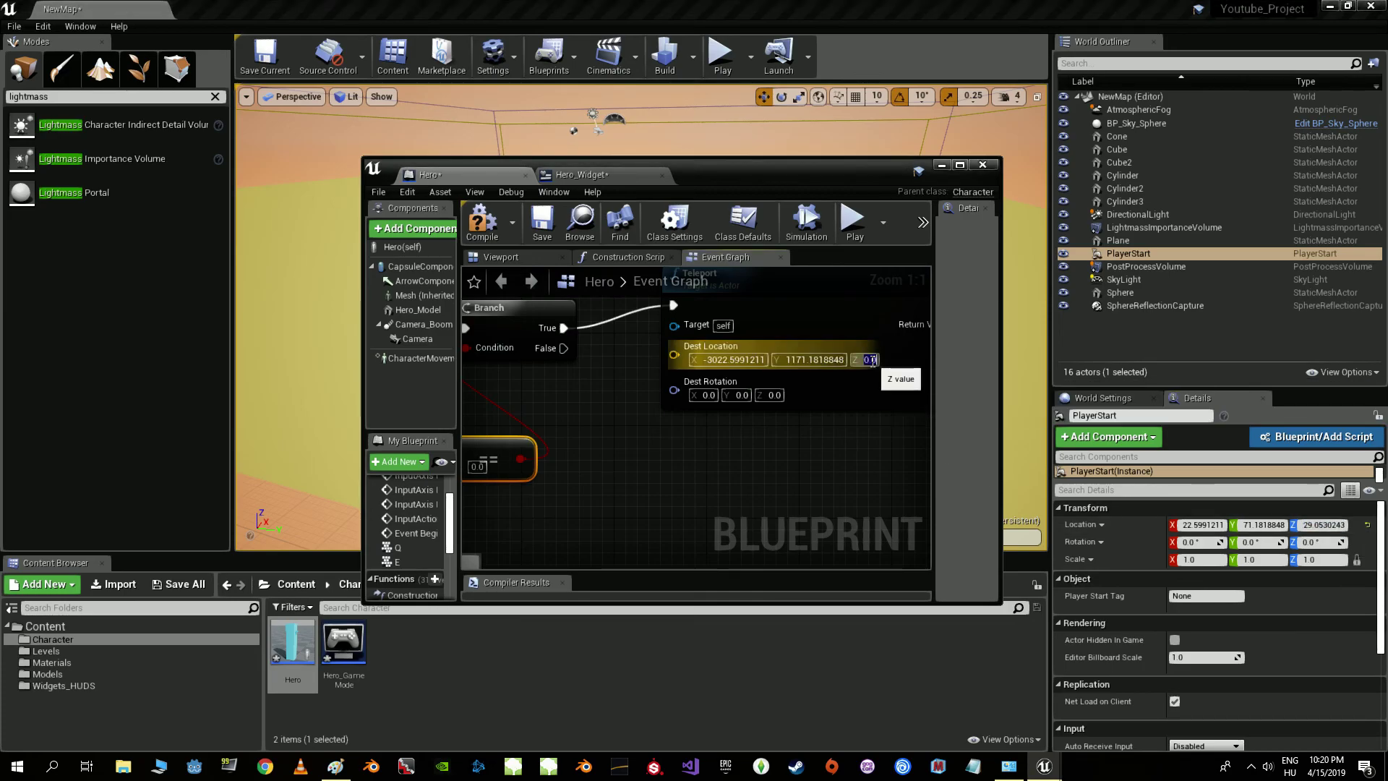
{"action": "key", "text": "Return"}
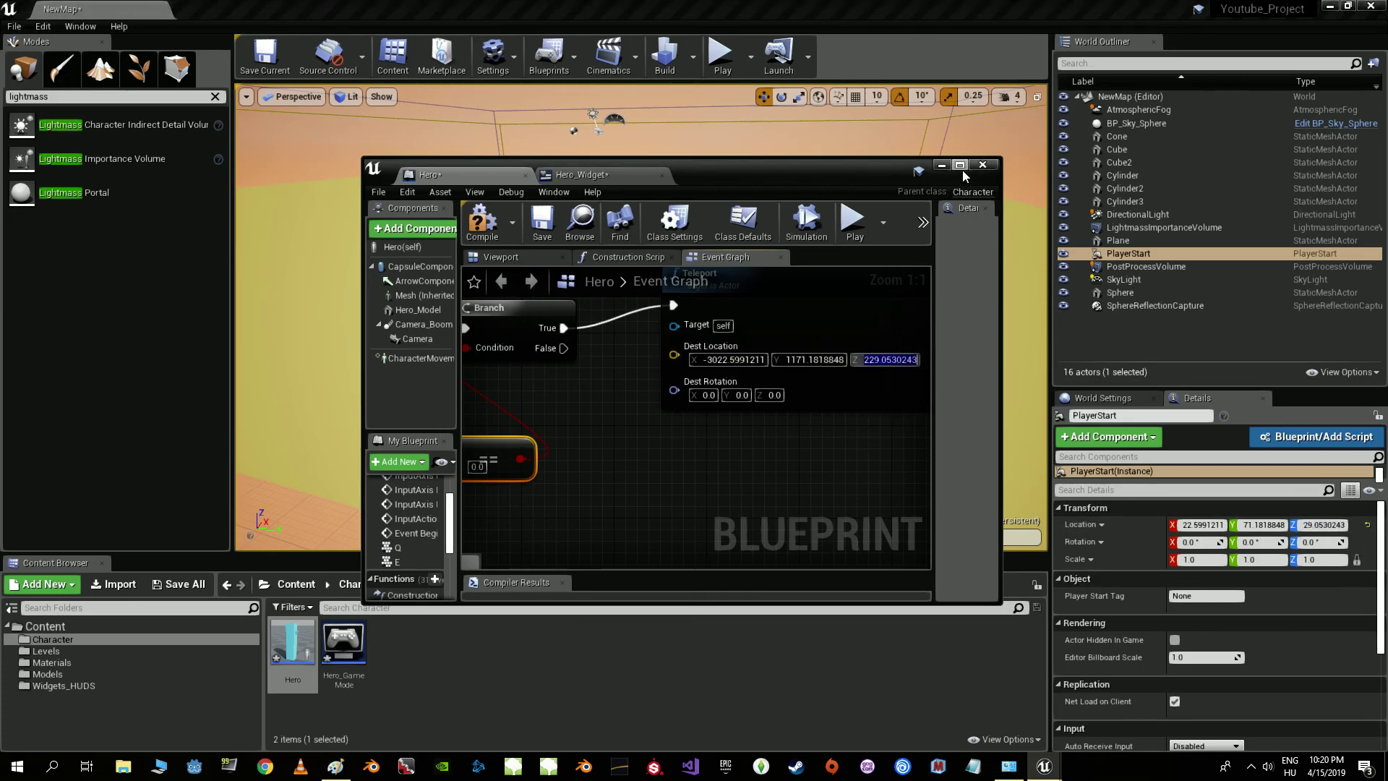
{"action": "left_click", "coordinate": [960, 165]}
{"action": "right_click_drag", "start_coordinate": [925, 437], "coordinate": [1034, 442]}
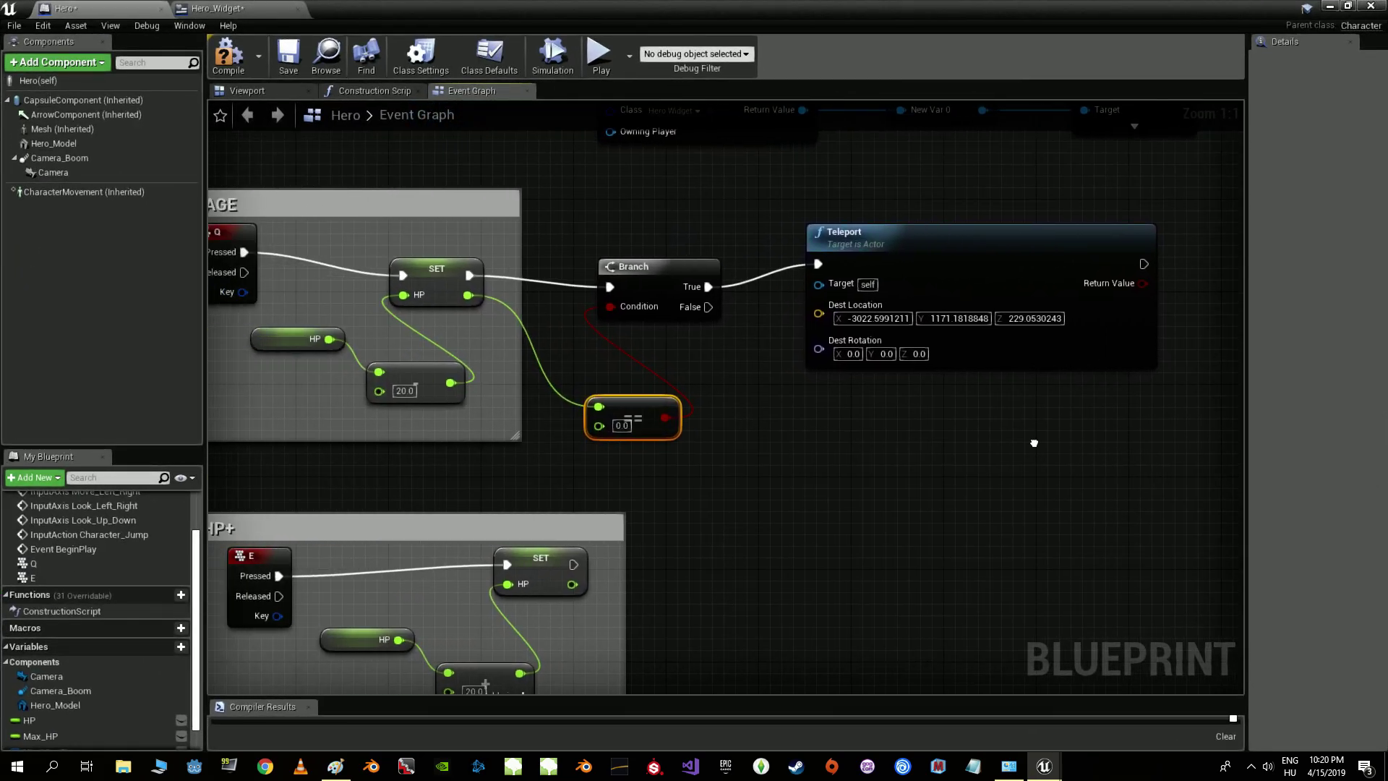
- Compile the Hero Blueprint
{"action": "scroll", "coordinate": [812, 439], "scroll_direction": "down", "scroll_amount": 1}
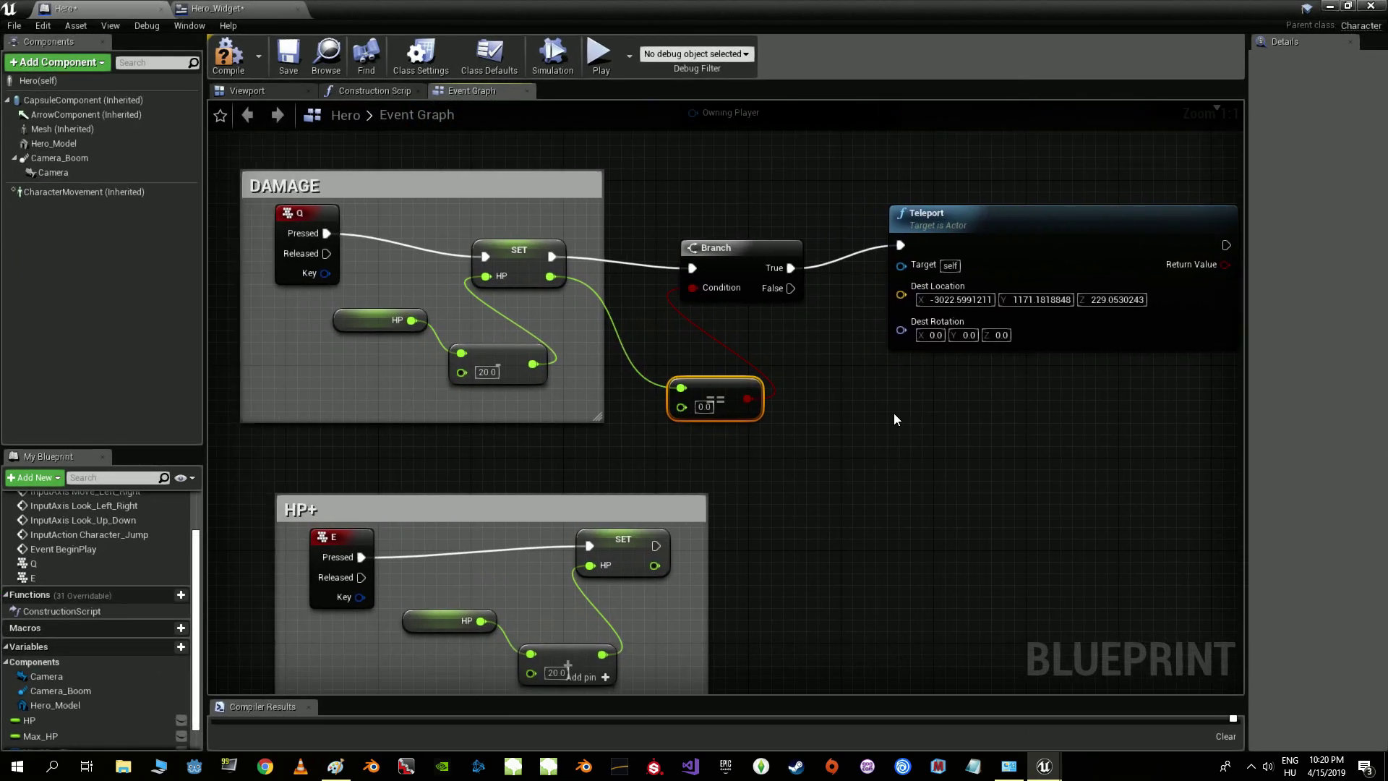
{"action": "right_click_drag", "start_coordinate": [882, 396], "coordinate": [799, 404]}
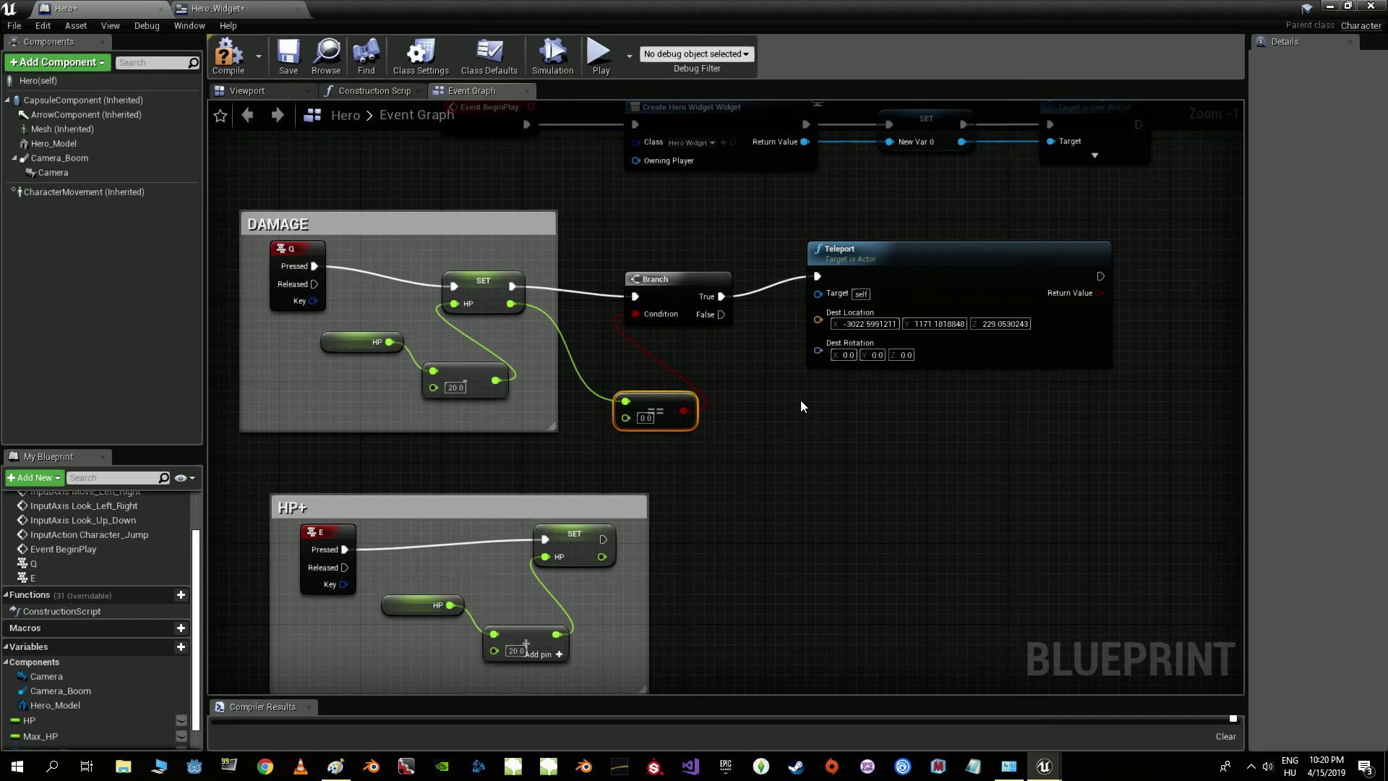
{"action": "scroll", "coordinate": [800, 402], "scroll_direction": "down", "scroll_amount": 1}
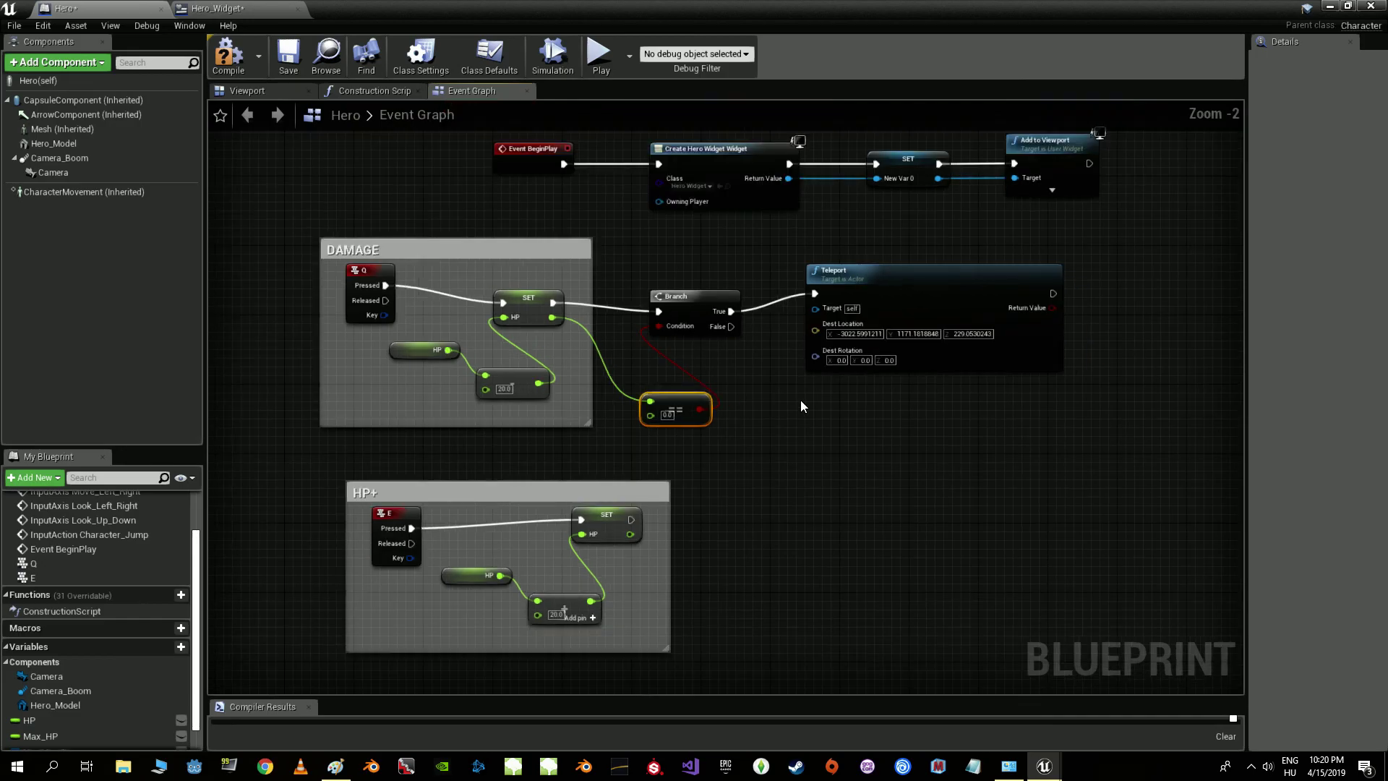
{"action": "left_click", "coordinate": [234, 65]}
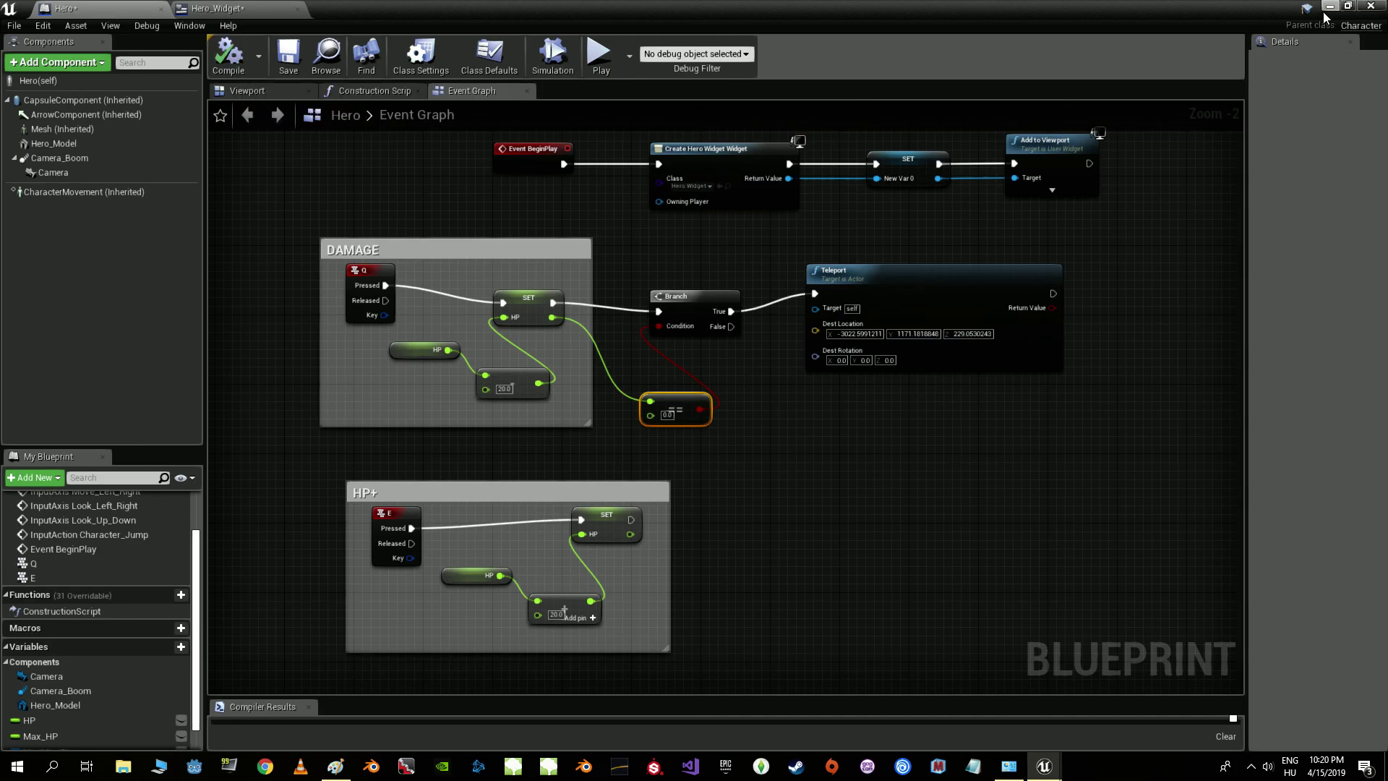
- Play-test the level, draining the health bar to empty, then reopen the Hero Blueprint
{"action": "left_click", "coordinate": [1329, 8]}
{"action": "left_click", "coordinate": [719, 52]}
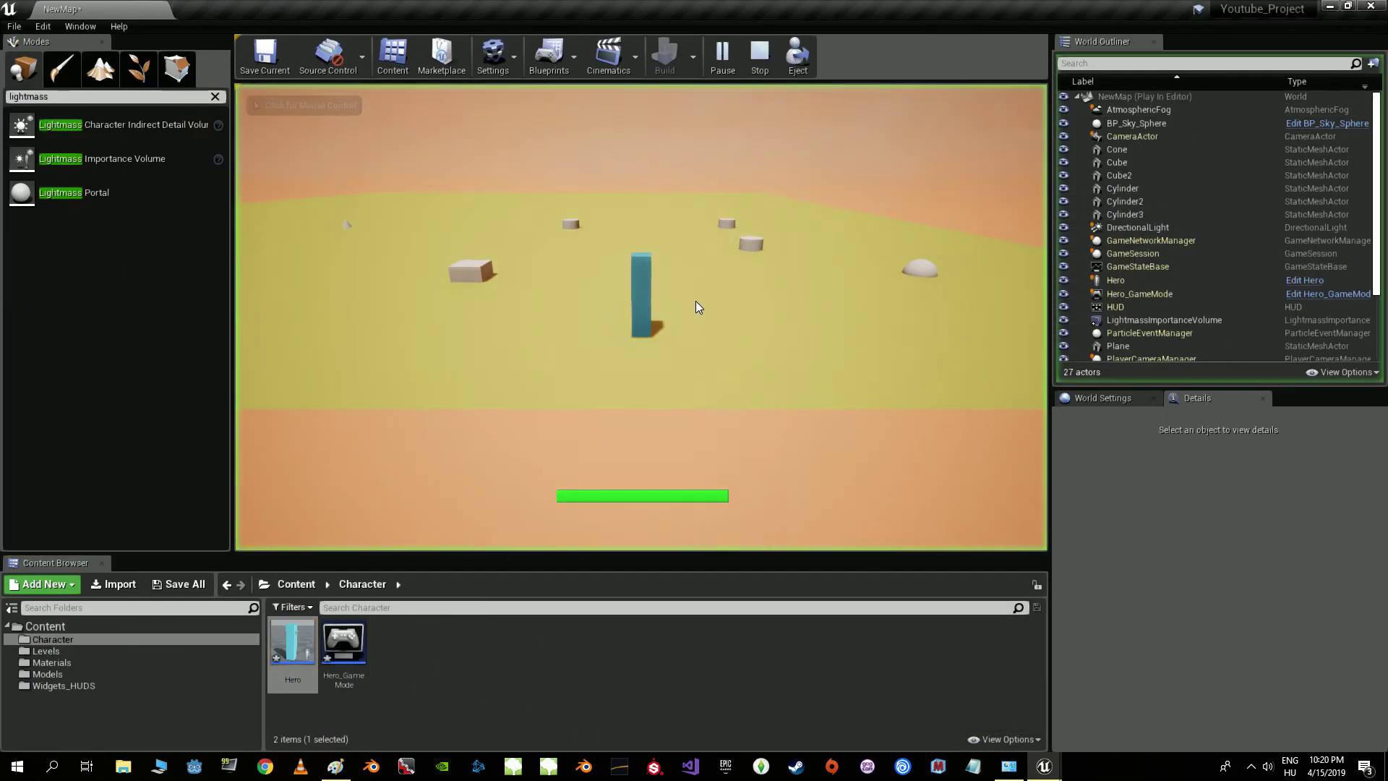
{"action": "left_click", "coordinate": [696, 292]}
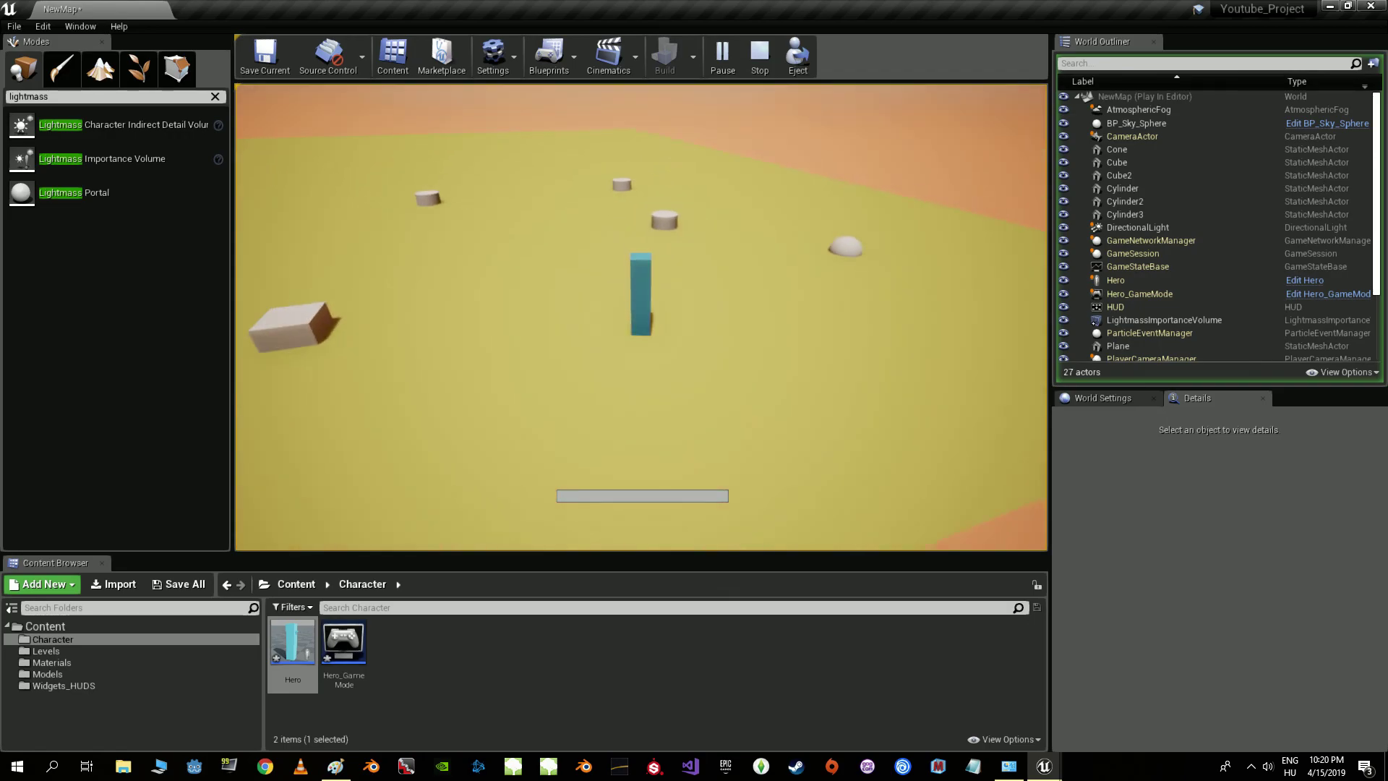
{"action": "key", "text": "Escape"}
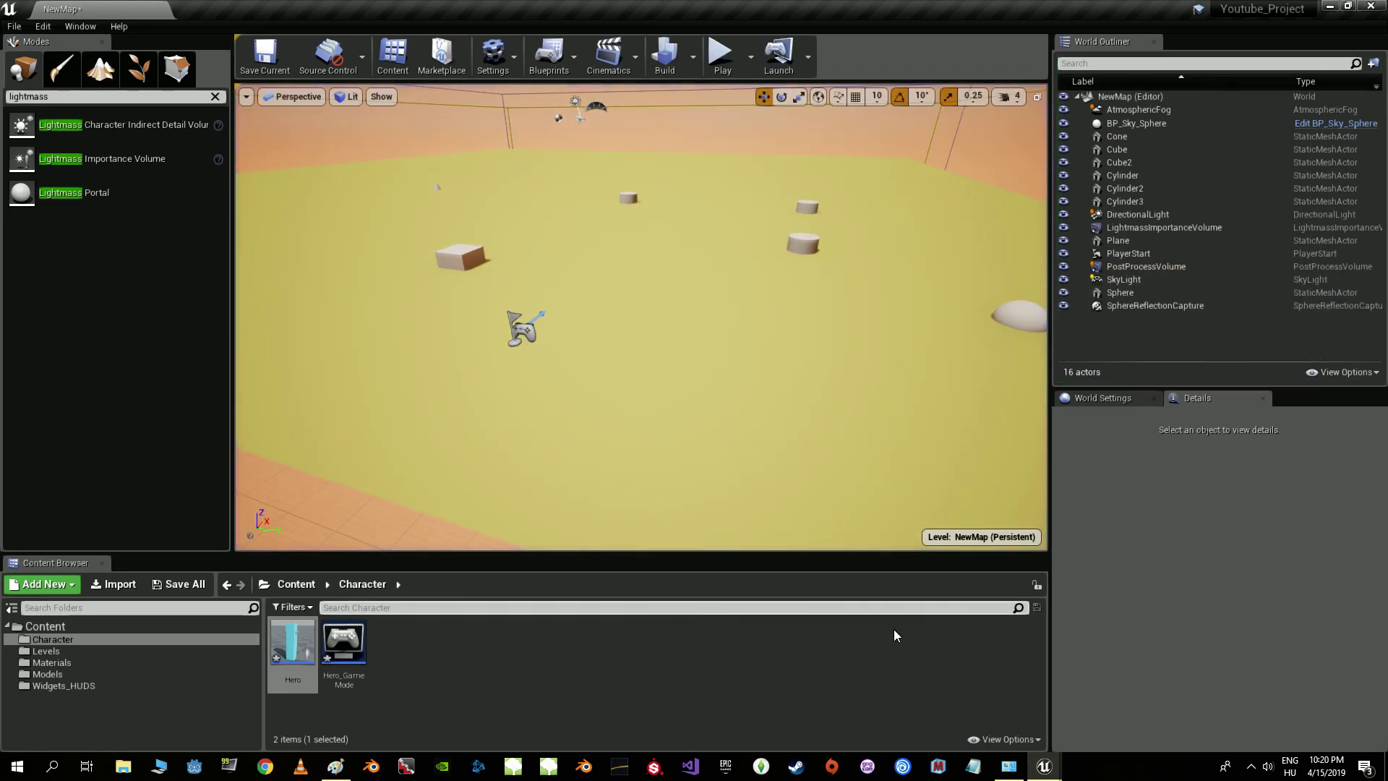
{"action": "double_click", "coordinate": [302, 641]}
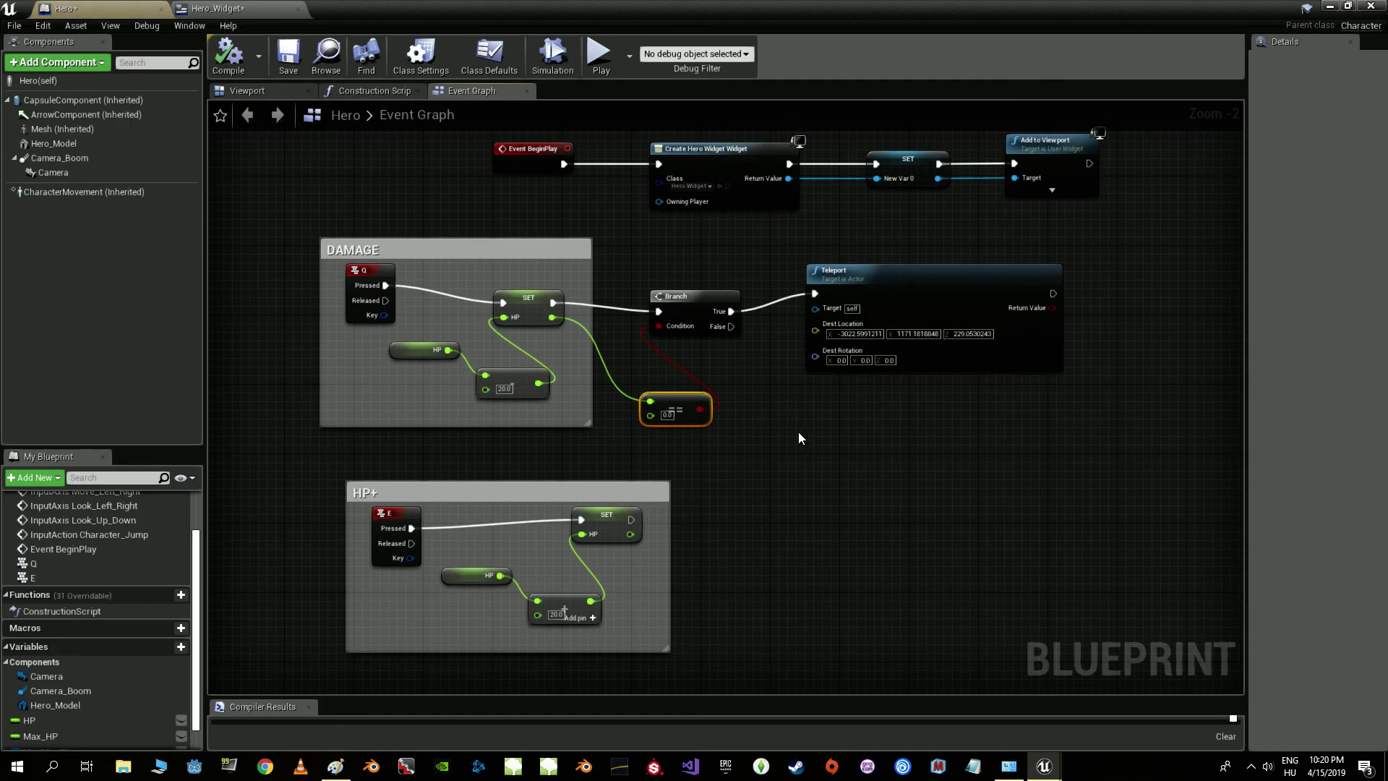
- Paste a copy of the SET HP and == nodes and wire Teleport into the new SET HP
{"action": "right_click_drag", "start_coordinate": [881, 398], "coordinate": [714, 410]}
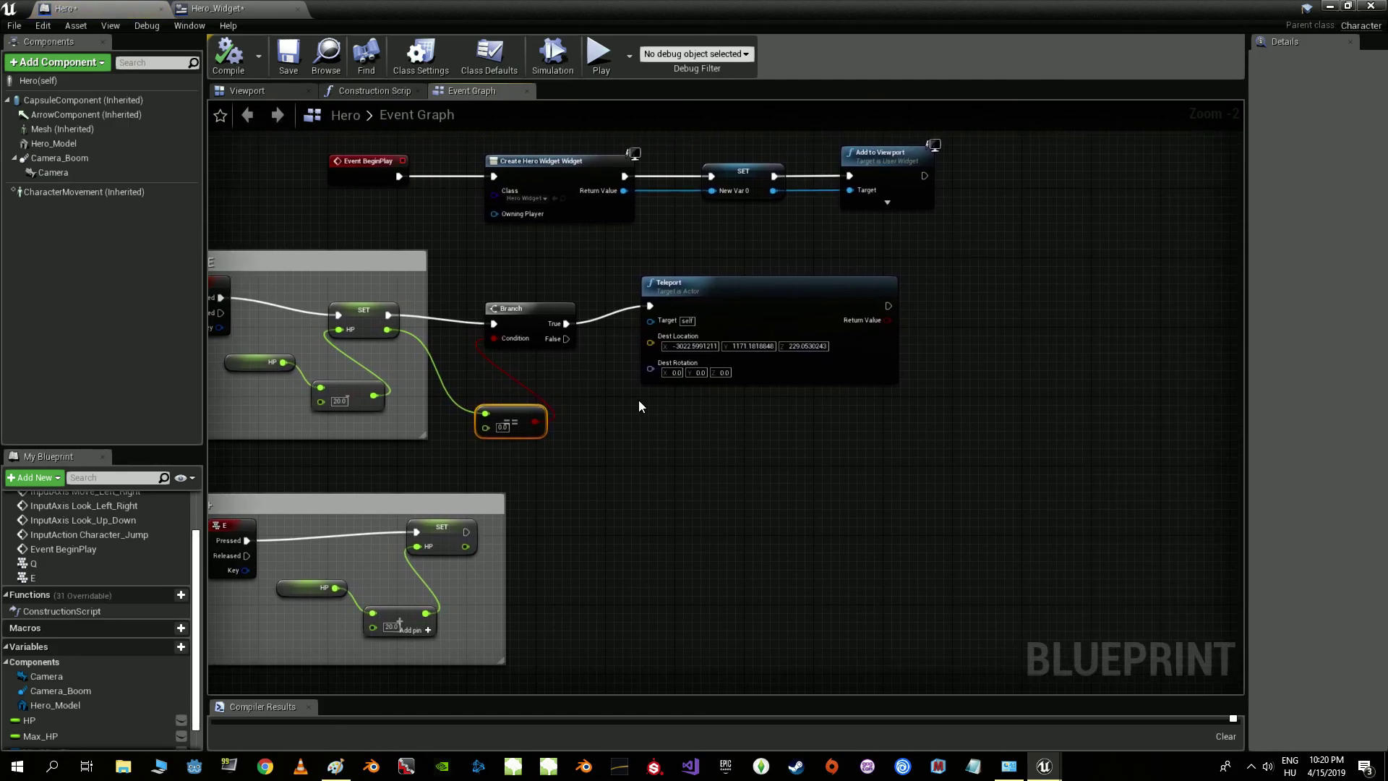
{"action": "left_click", "coordinate": [372, 324]}
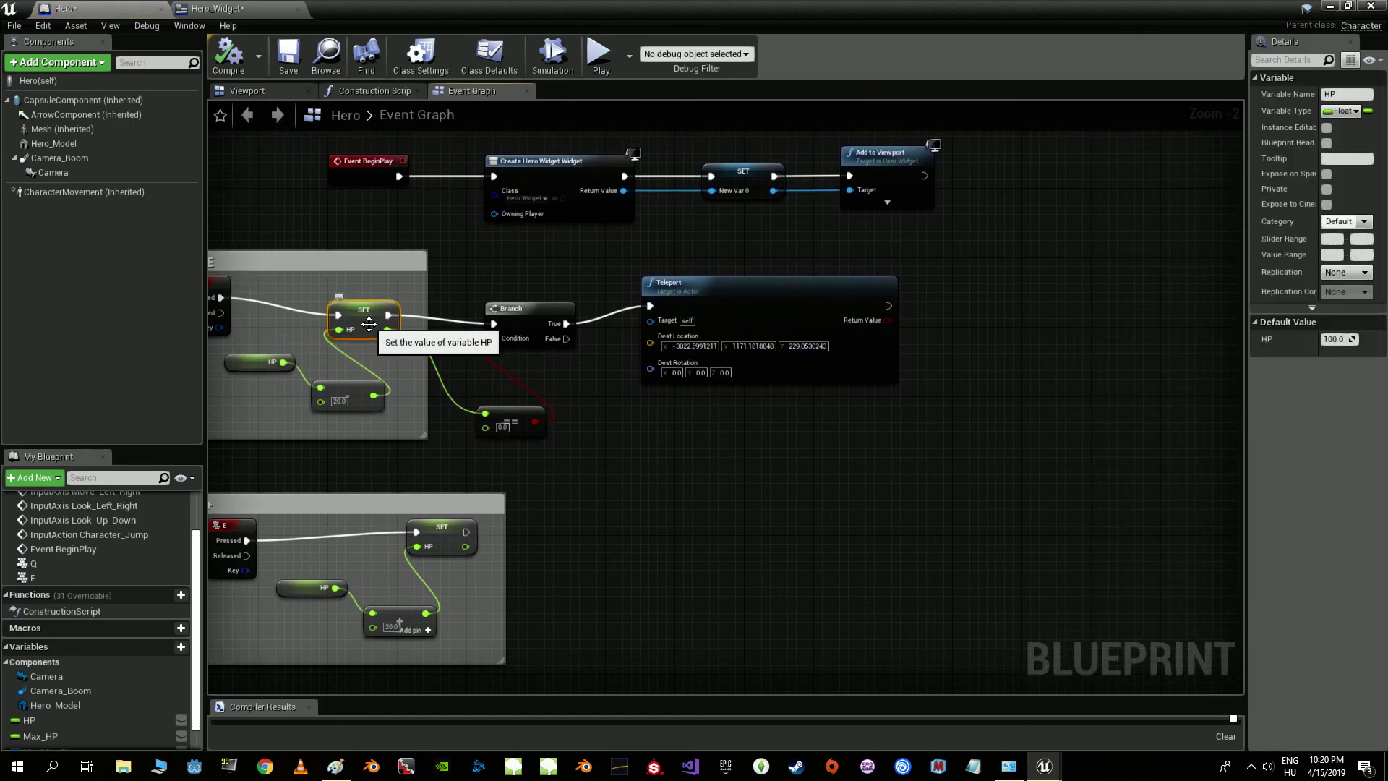
{"action": "left_click", "coordinate": [530, 408], "text": "ctrl"}
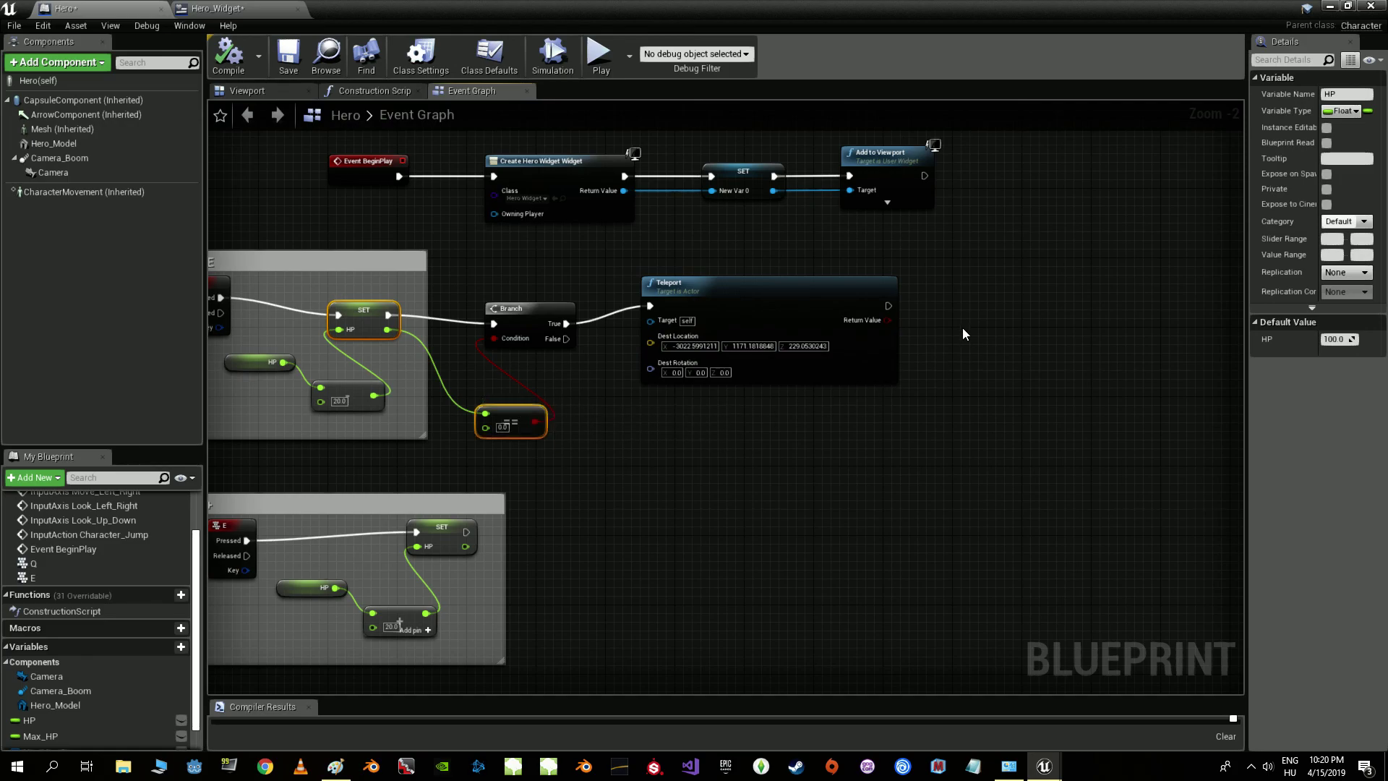
{"action": "key", "text": "ctrl+v"}
{"action": "left_click_drag", "start_coordinate": [929, 284], "coordinate": [889, 306]}
- Delete the copied == node, set the new HP value to 100.0, and minimize the editor
{"action": "right_click_drag", "start_coordinate": [961, 345], "coordinate": [843, 347]}
{"action": "scroll", "coordinate": [843, 347], "scroll_direction": "up", "scroll_amount": 2}
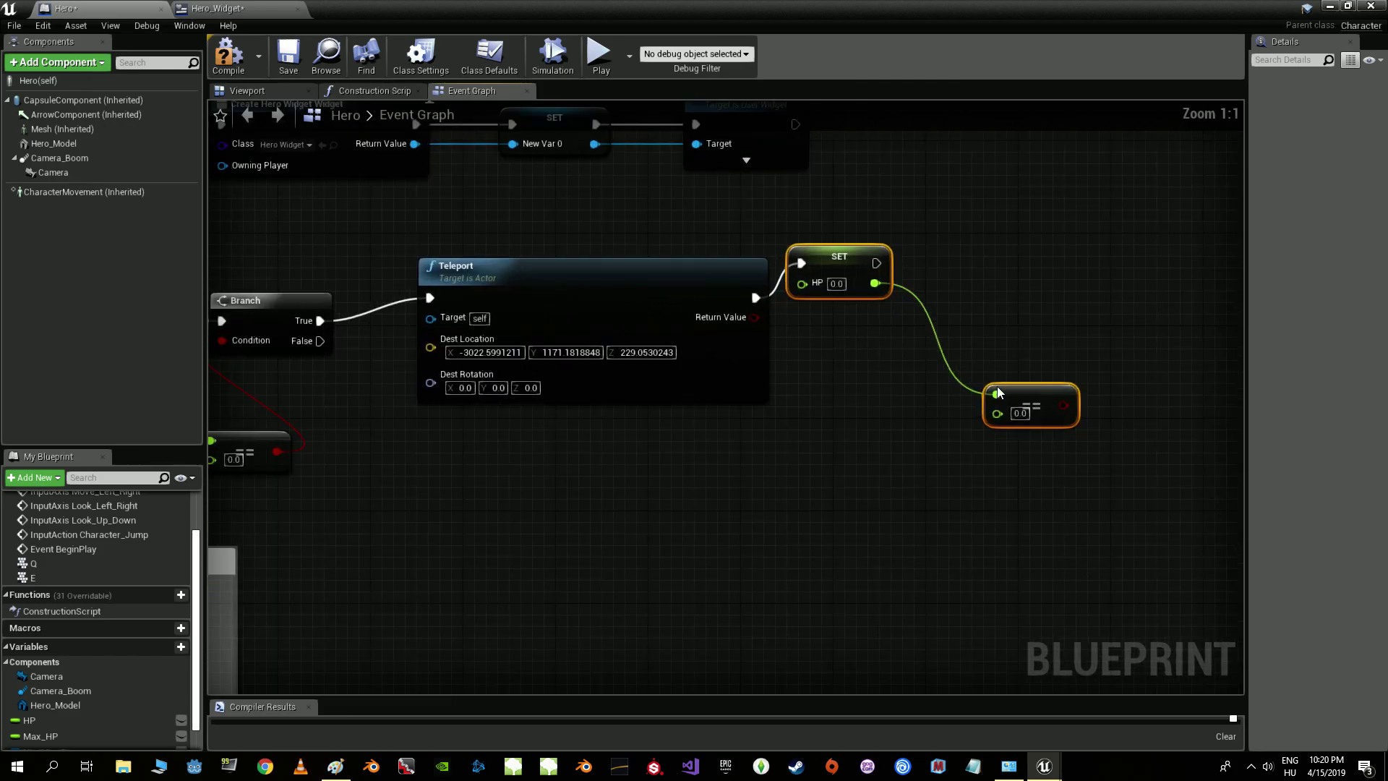
{"action": "left_click", "coordinate": [1030, 388]}
{"action": "key", "text": "Delete"}
{"action": "left_click", "coordinate": [837, 284]}
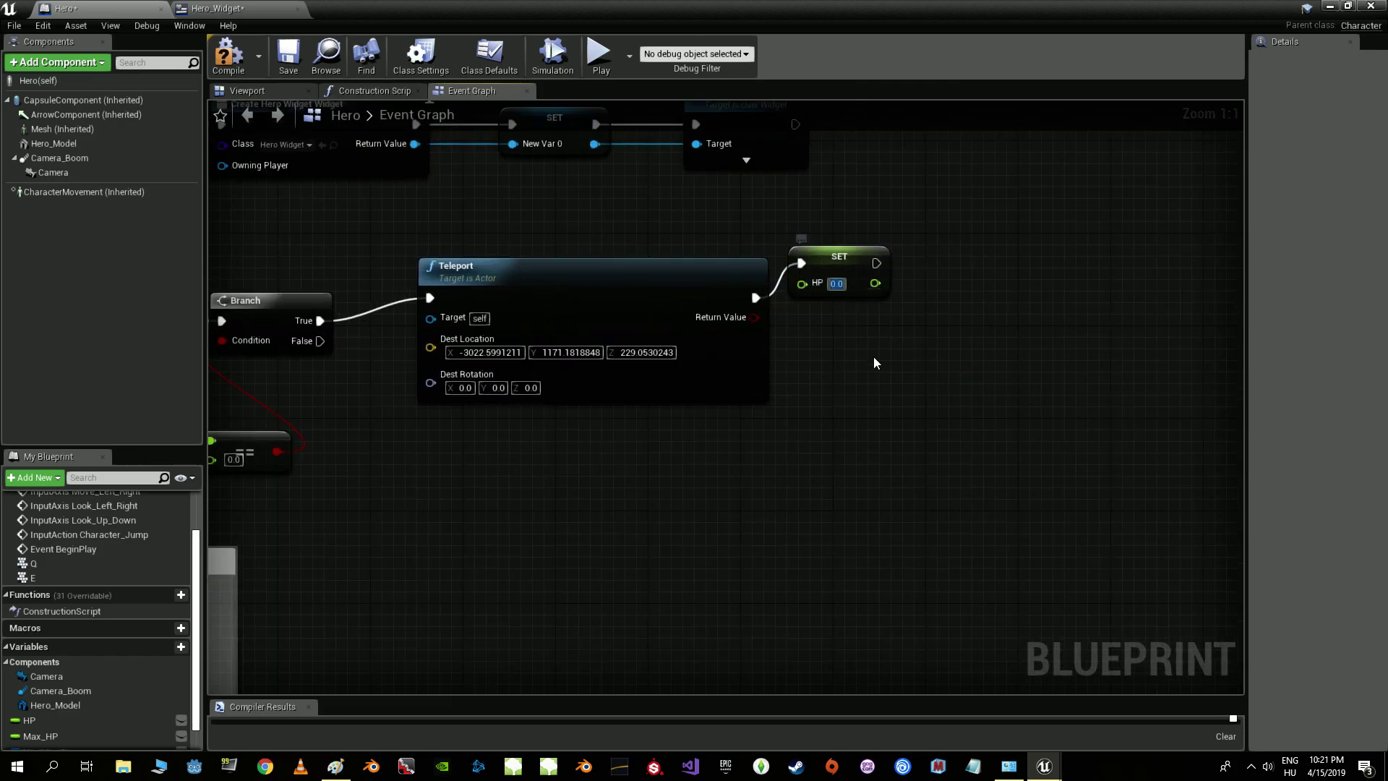
{"action": "type", "text": "100.0"}
{"action": "left_click_drag", "start_coordinate": [862, 258], "coordinate": [885, 292]}
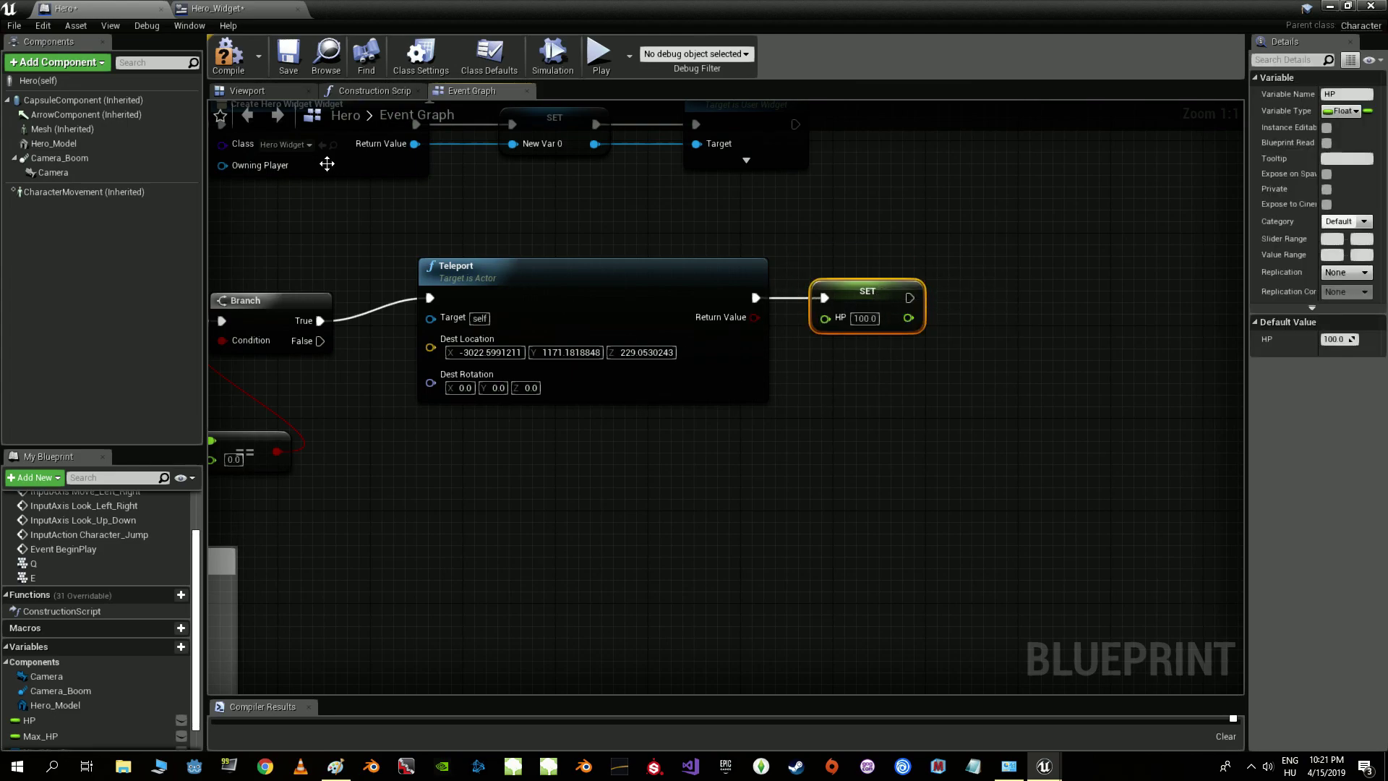
{"action": "left_click", "coordinate": [1330, 6]}
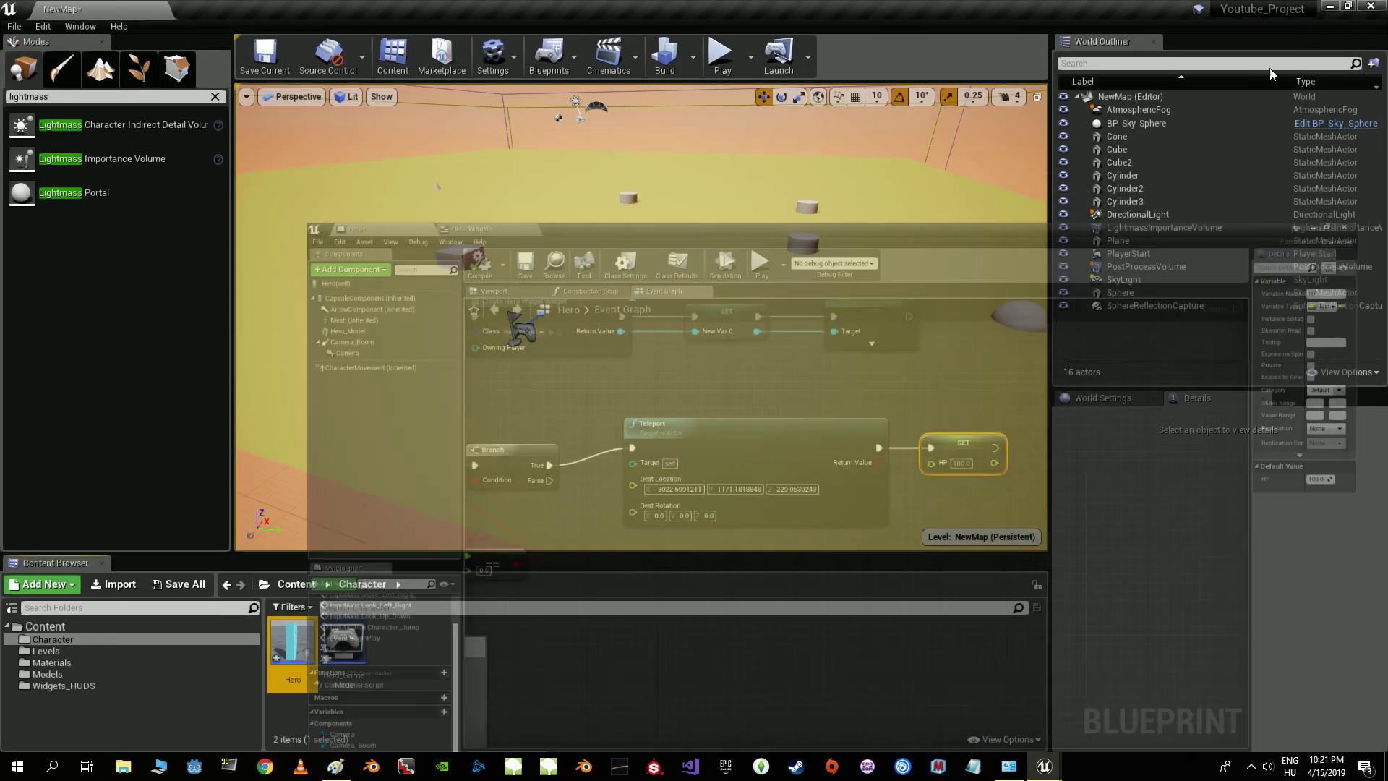
- Play-test the HP reset, then save the current map and all modified assets
{"action": "left_click", "coordinate": [720, 54]}
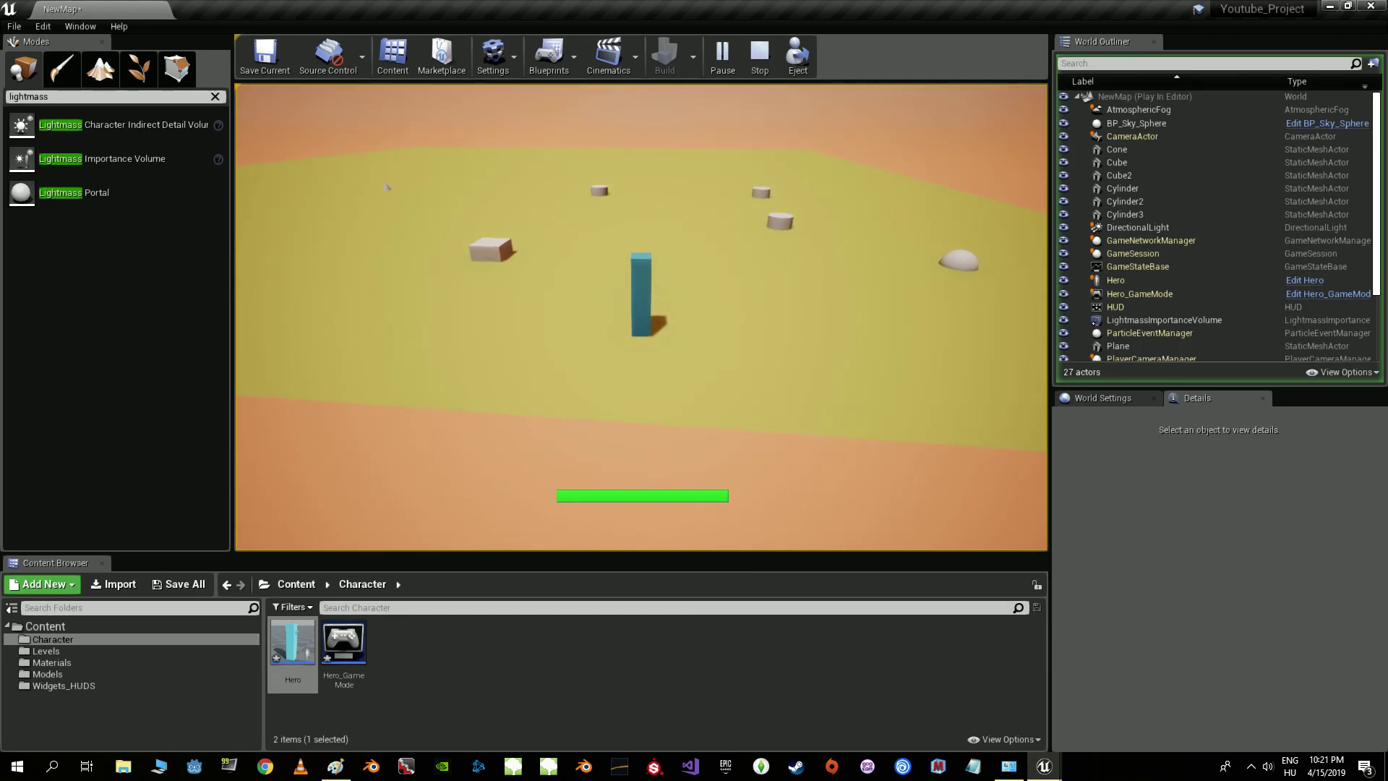
{"action": "key", "text": "Escape"}
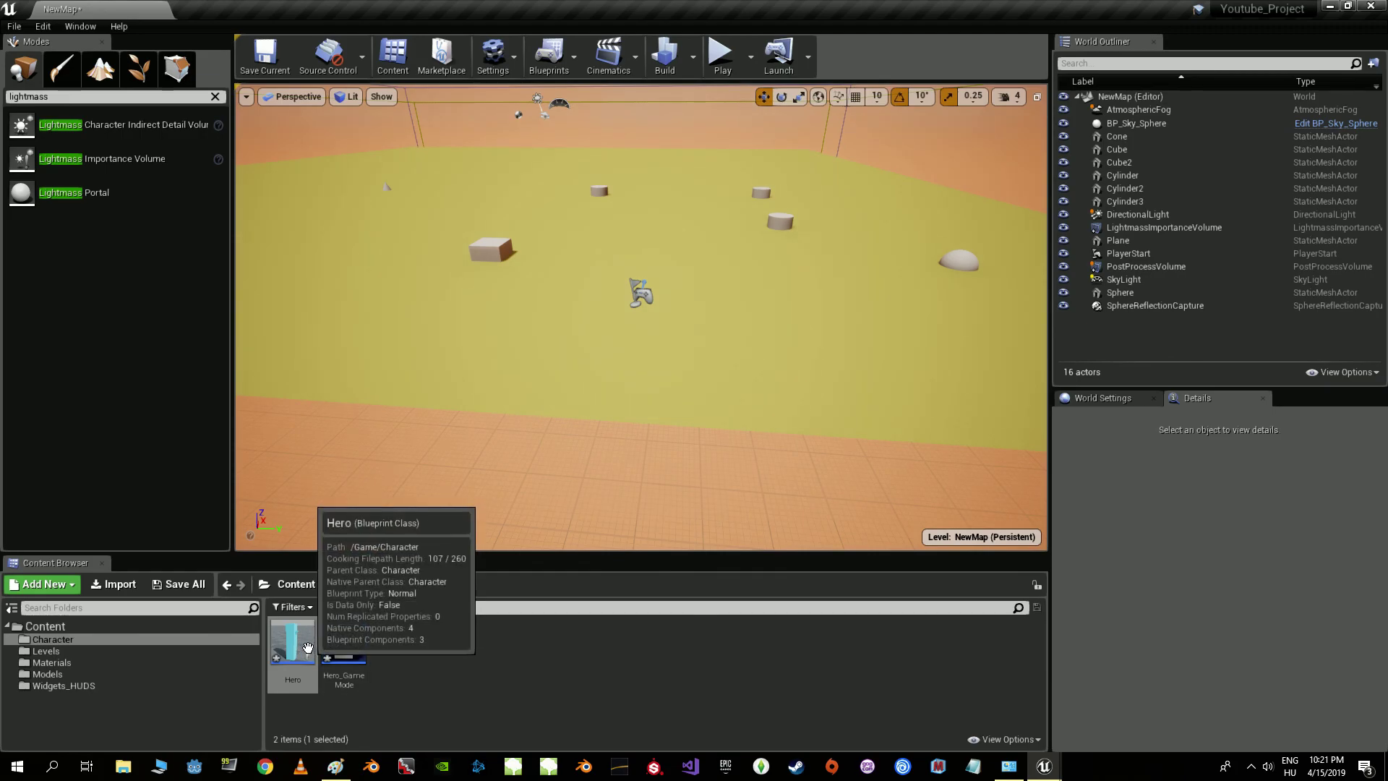
{"action": "left_click", "coordinate": [264, 58]}
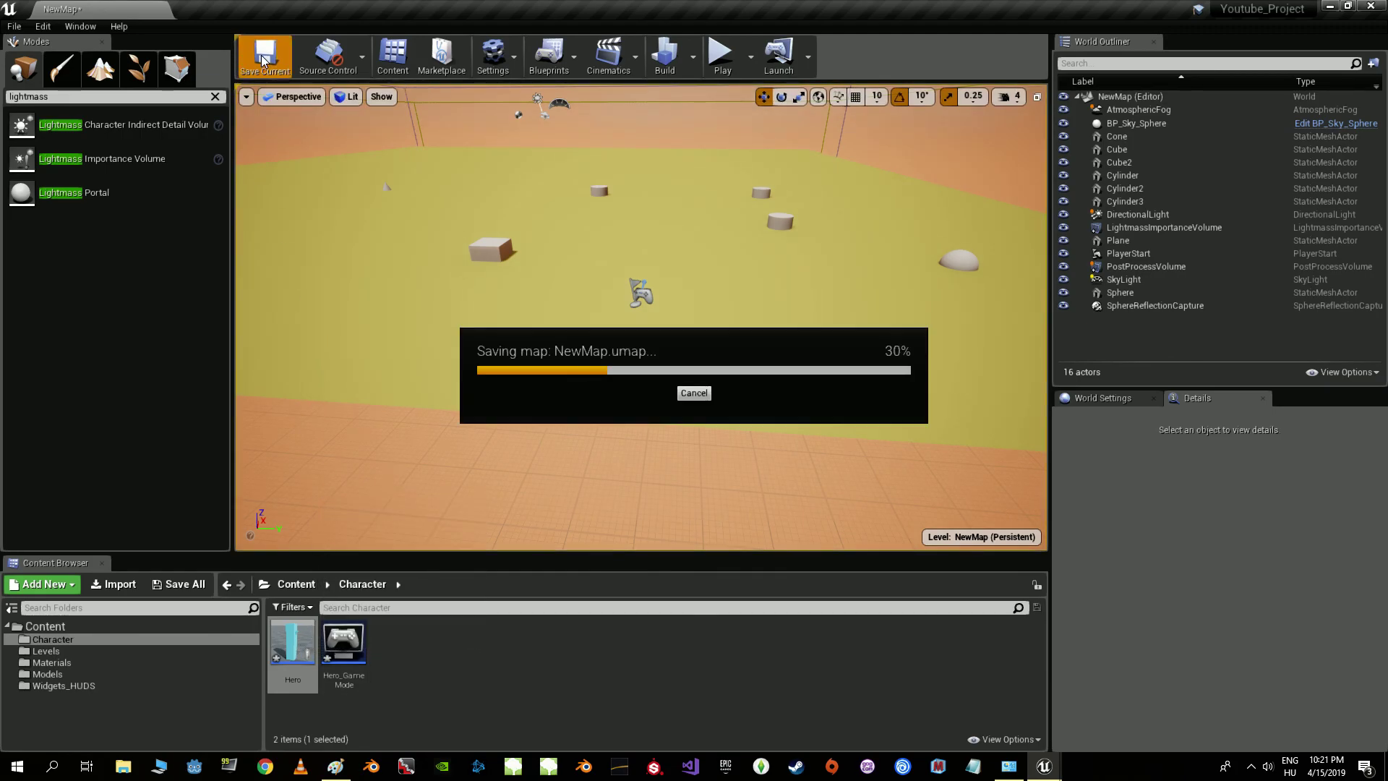
{"action": "left_click", "coordinate": [15, 26]}
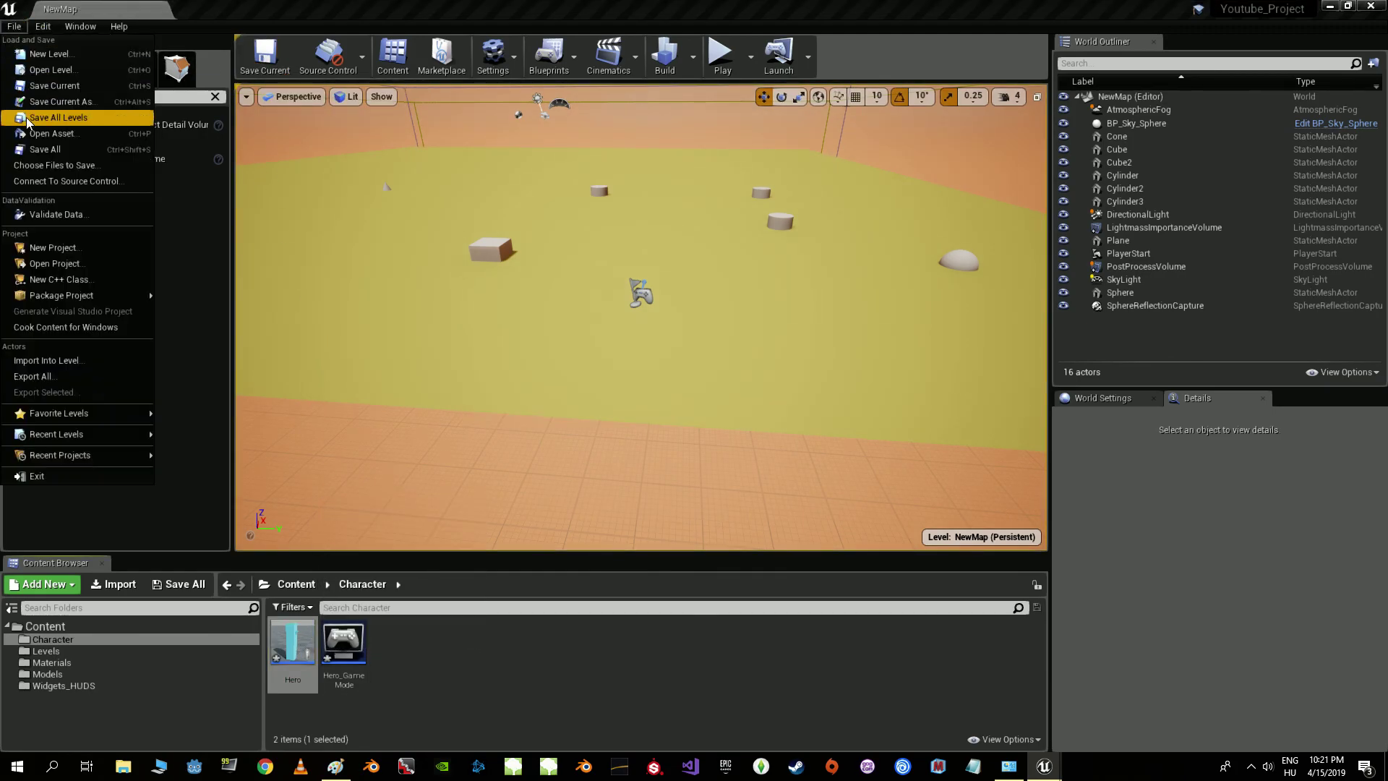
{"action": "left_click", "coordinate": [33, 149]}
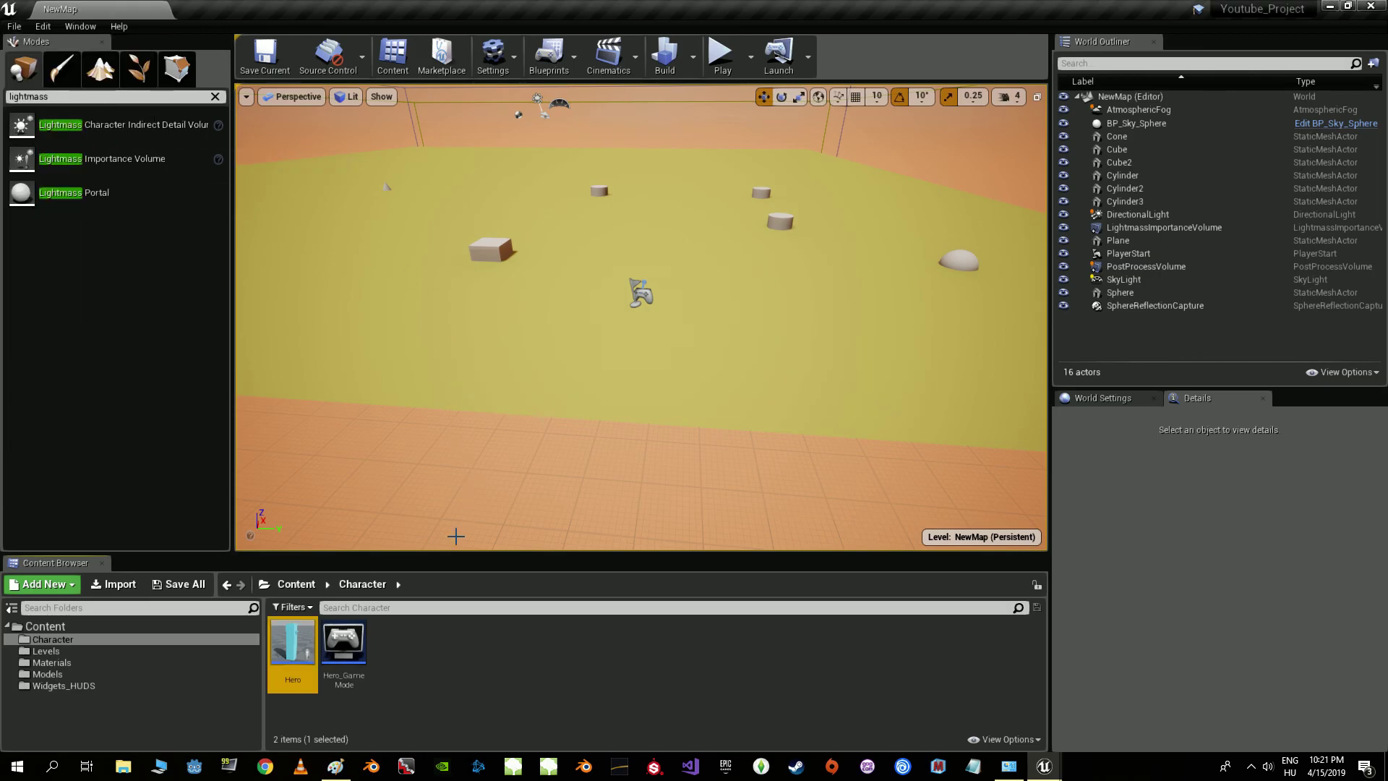
{"action": "left_click", "coordinate": [335, 766]}
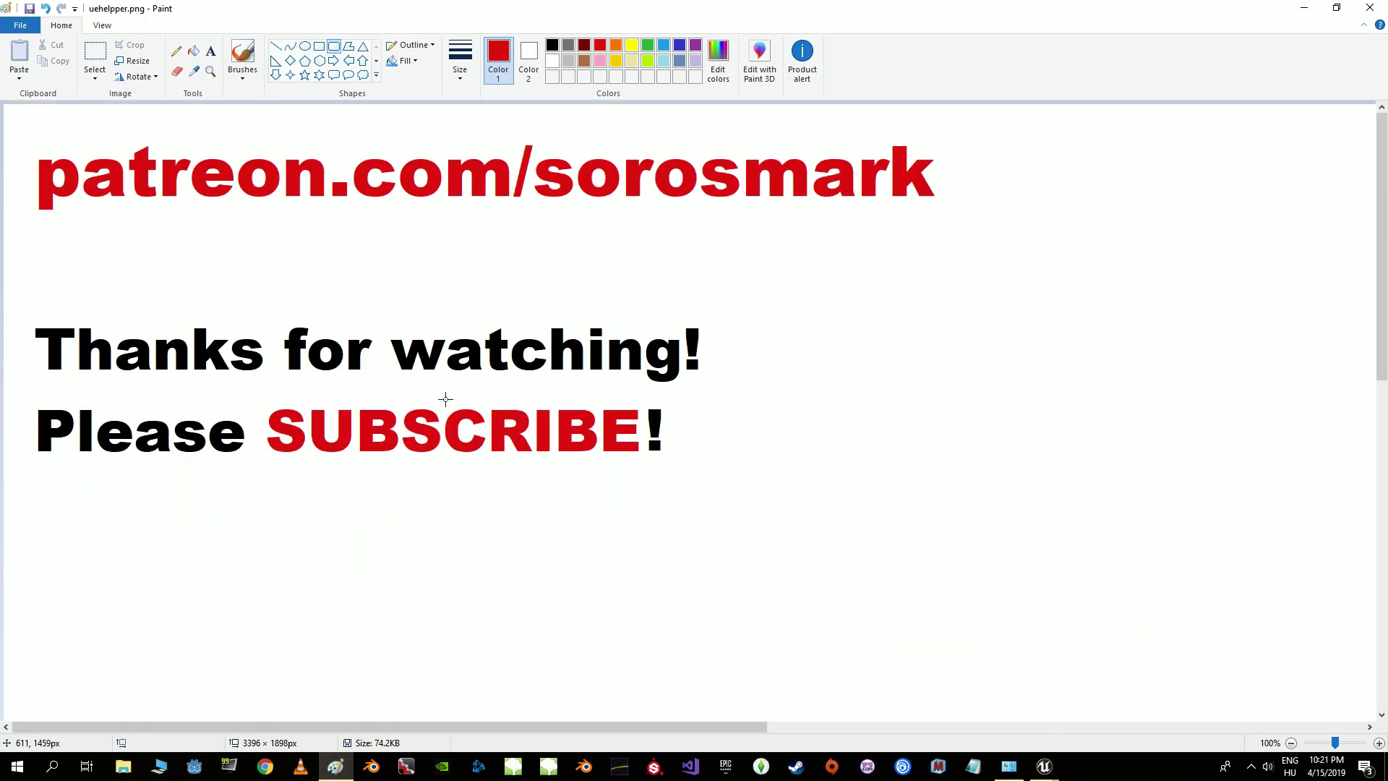
- Draw red rounded rectangles around 'Thanks for watching!' and 'Please SUBSCRIBE!' on the end card
{"action": "left_click", "coordinate": [95, 52]}
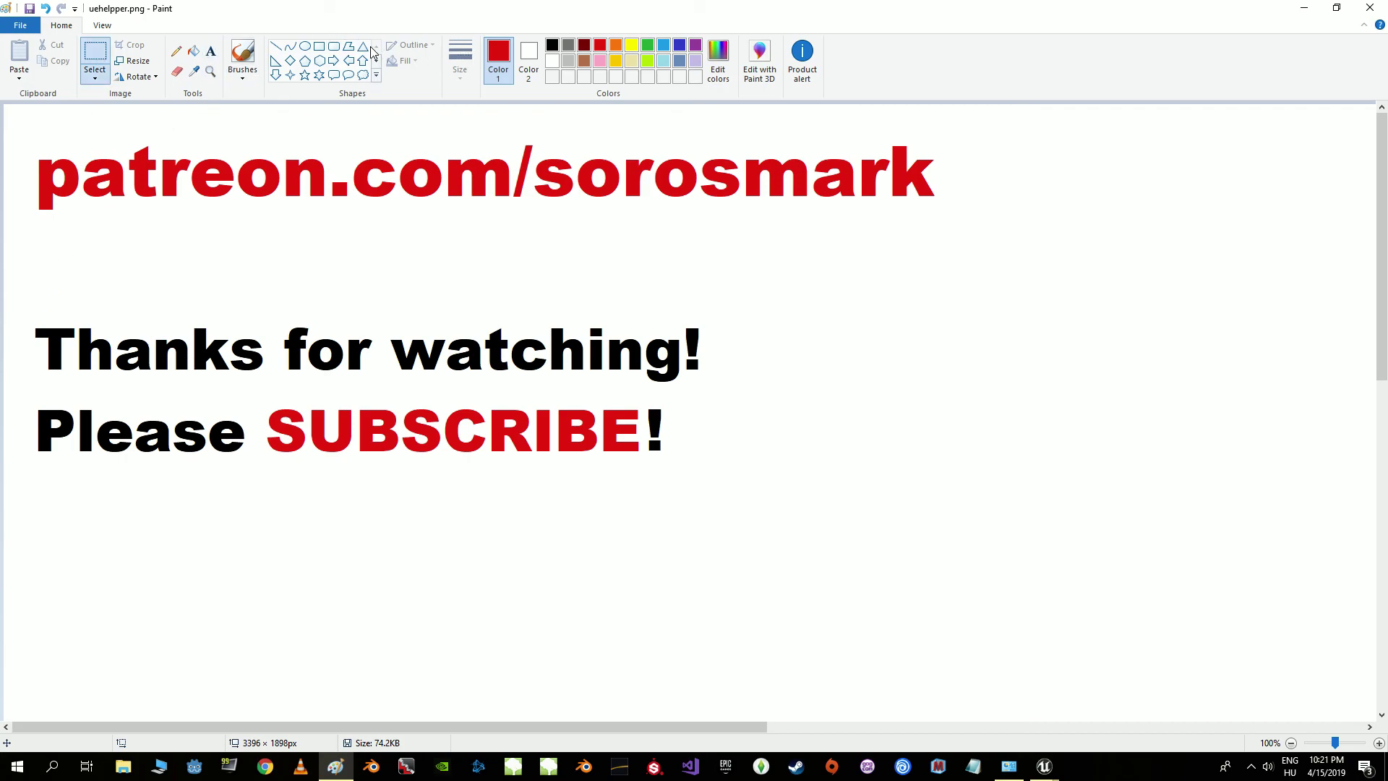
{"action": "left_click", "coordinate": [334, 46]}
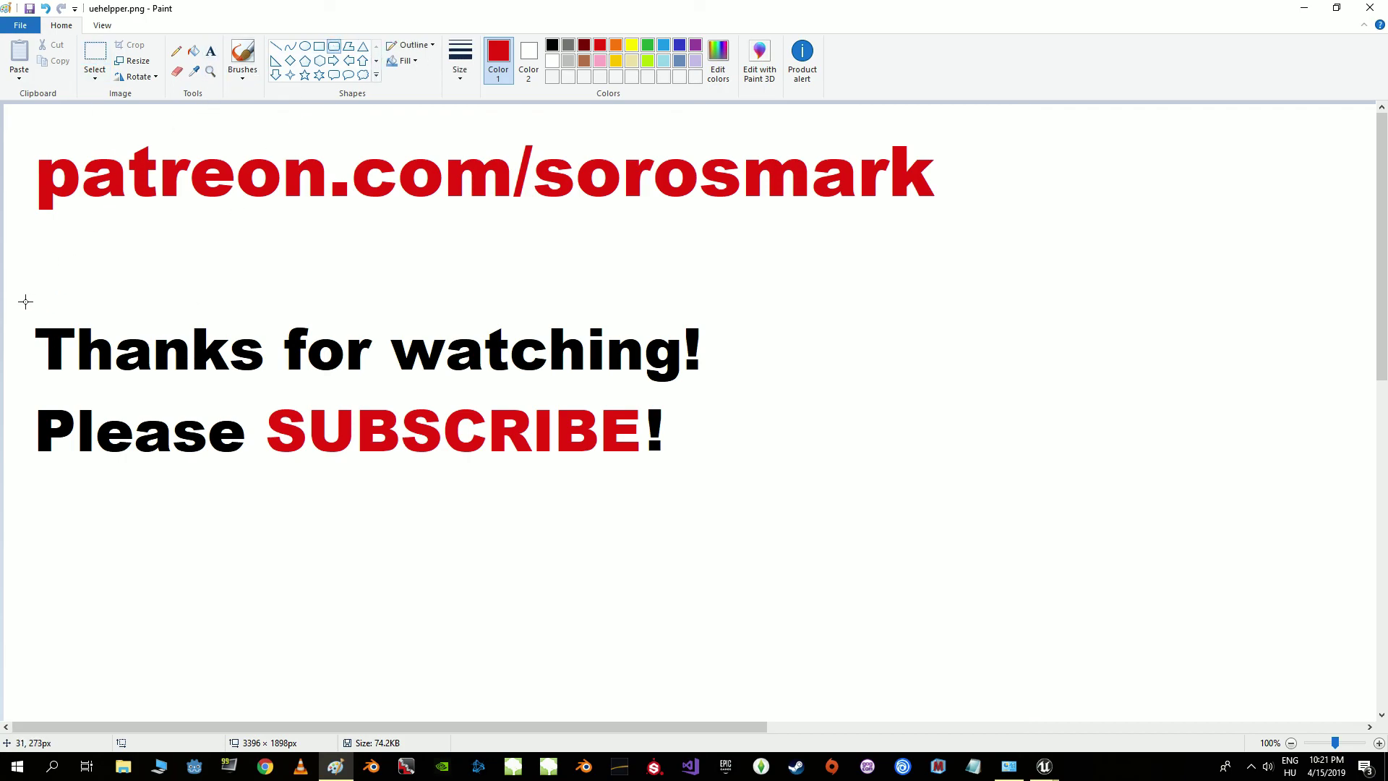
{"action": "left_click_drag", "start_coordinate": [25, 302], "coordinate": [775, 392]}
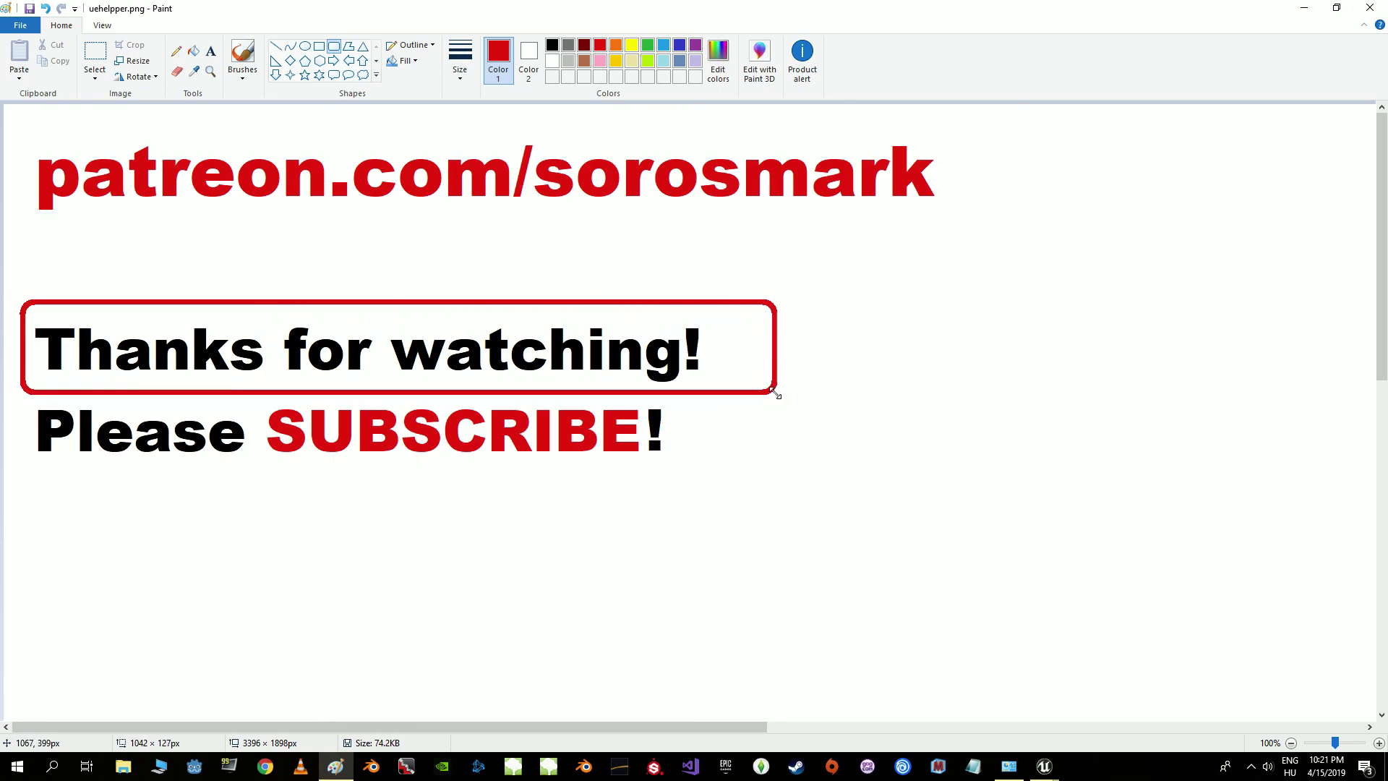
{"action": "left_click", "coordinate": [149, 523]}
{"action": "left_click_drag", "start_coordinate": [22, 397], "coordinate": [718, 480]}
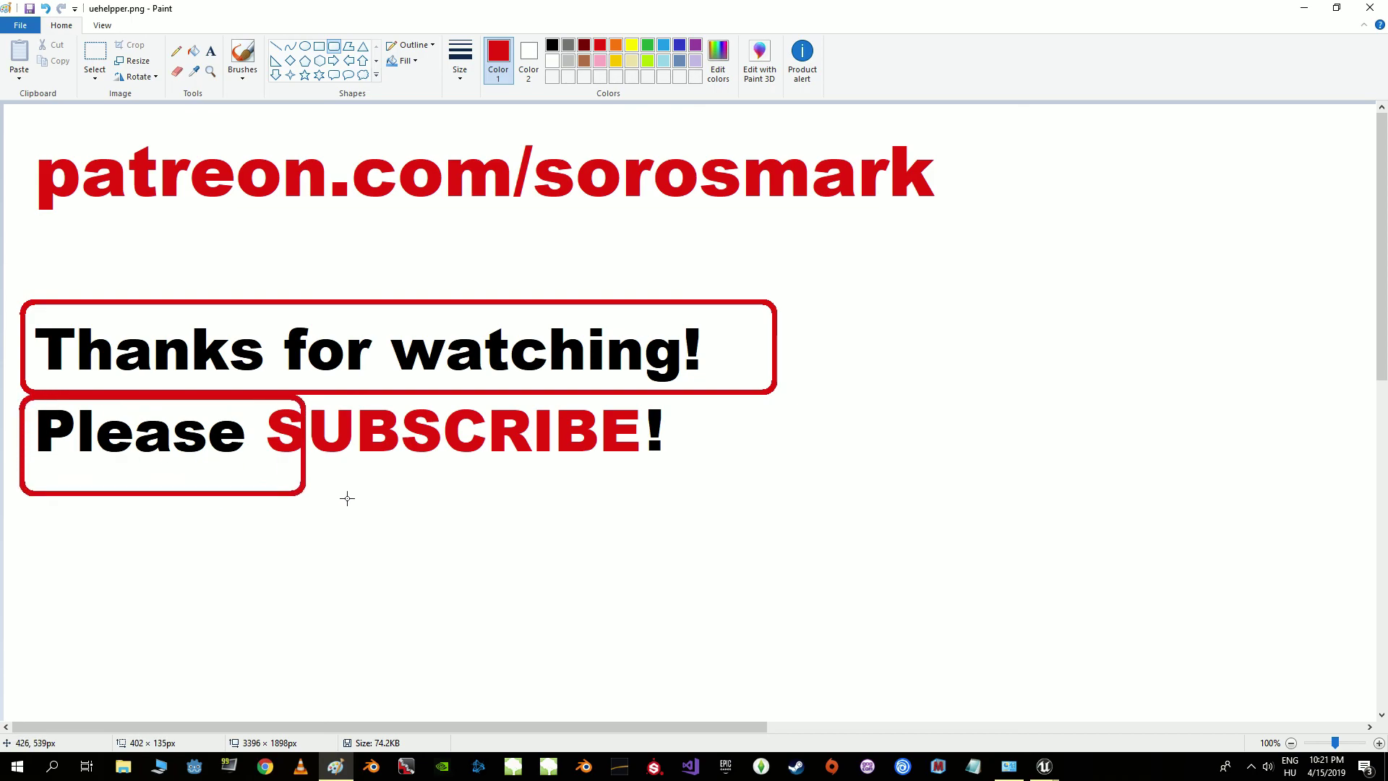